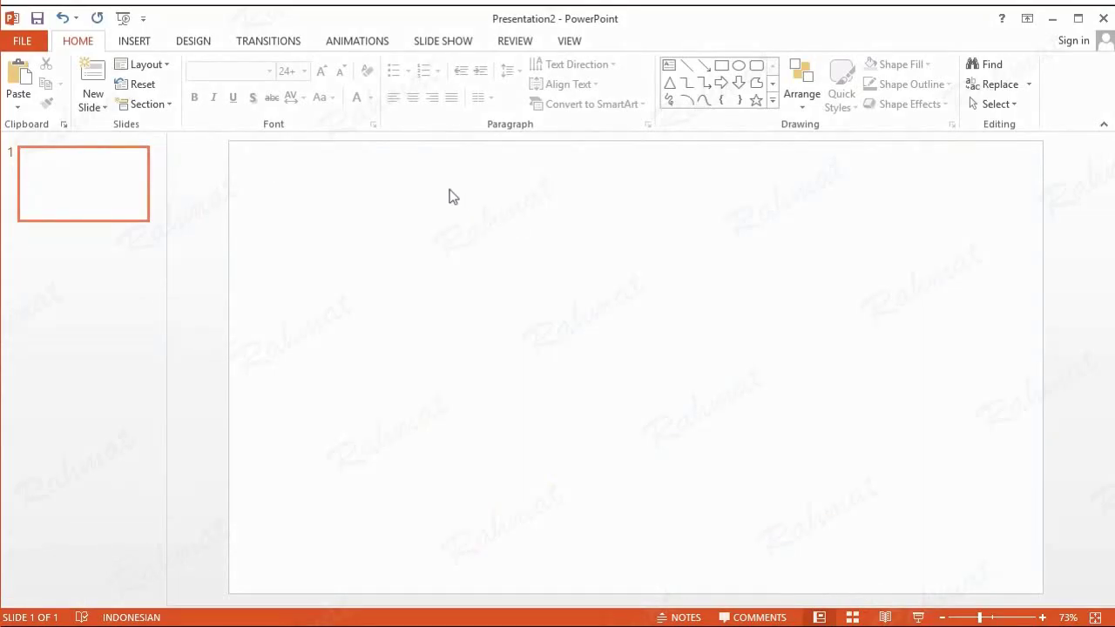
- Apply the Ion theme in its blue variant to the blank slide, leaving the slide size unchanged
click(197, 44)
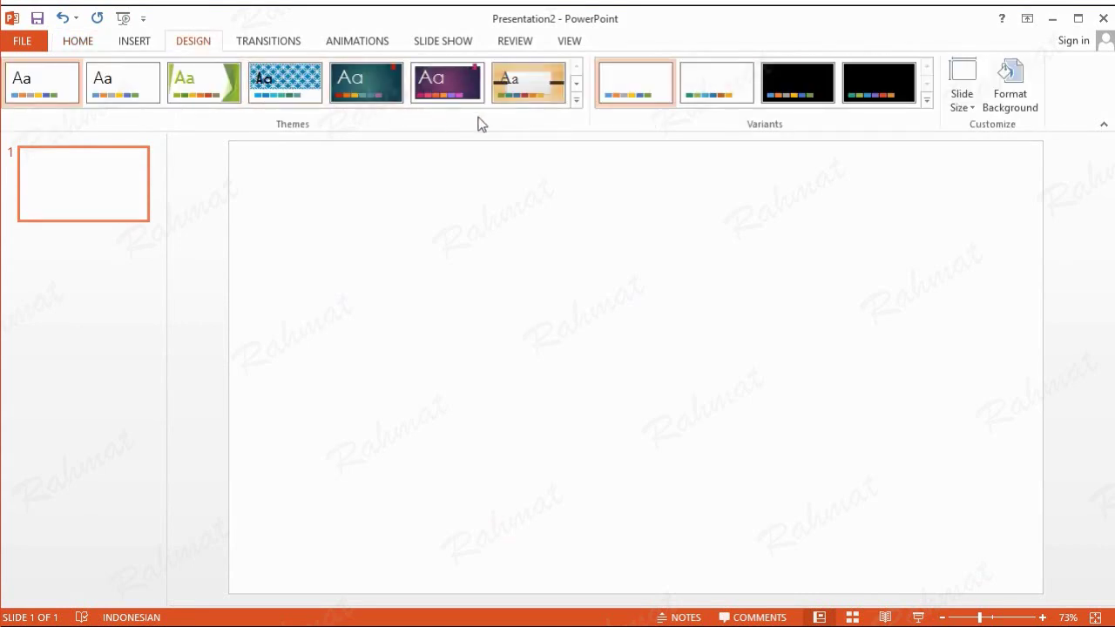
click(962, 101)
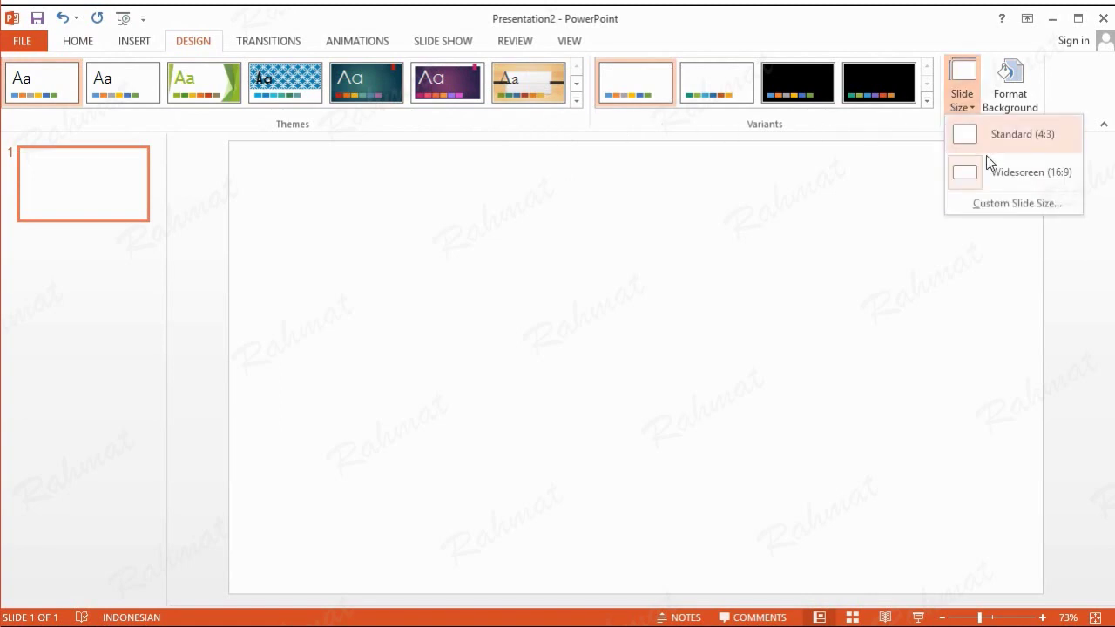
click(618, 174)
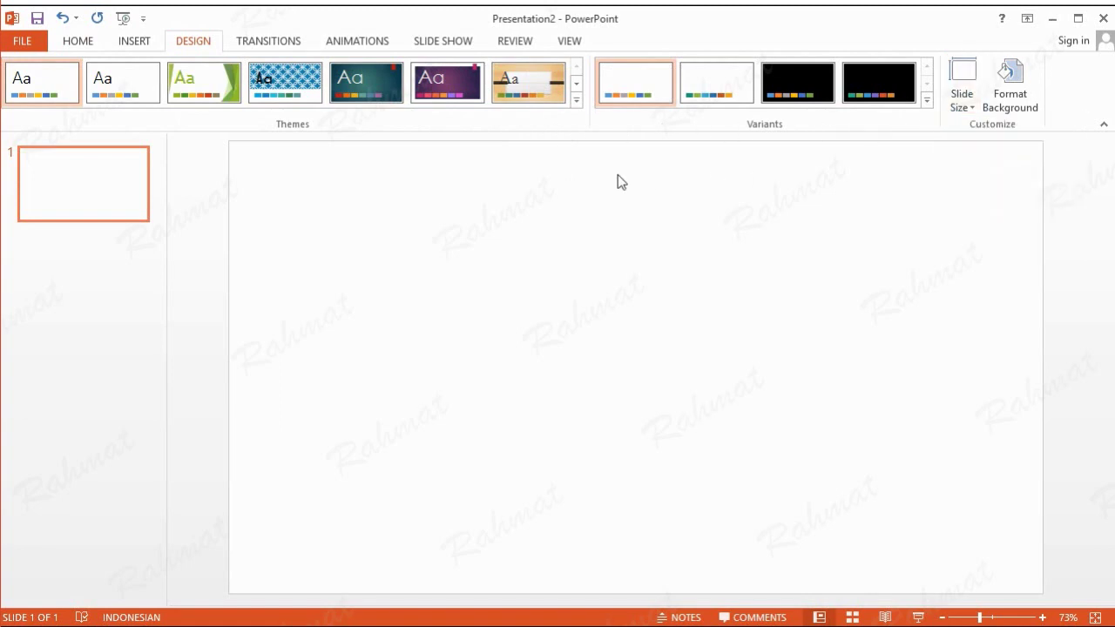
click(576, 103)
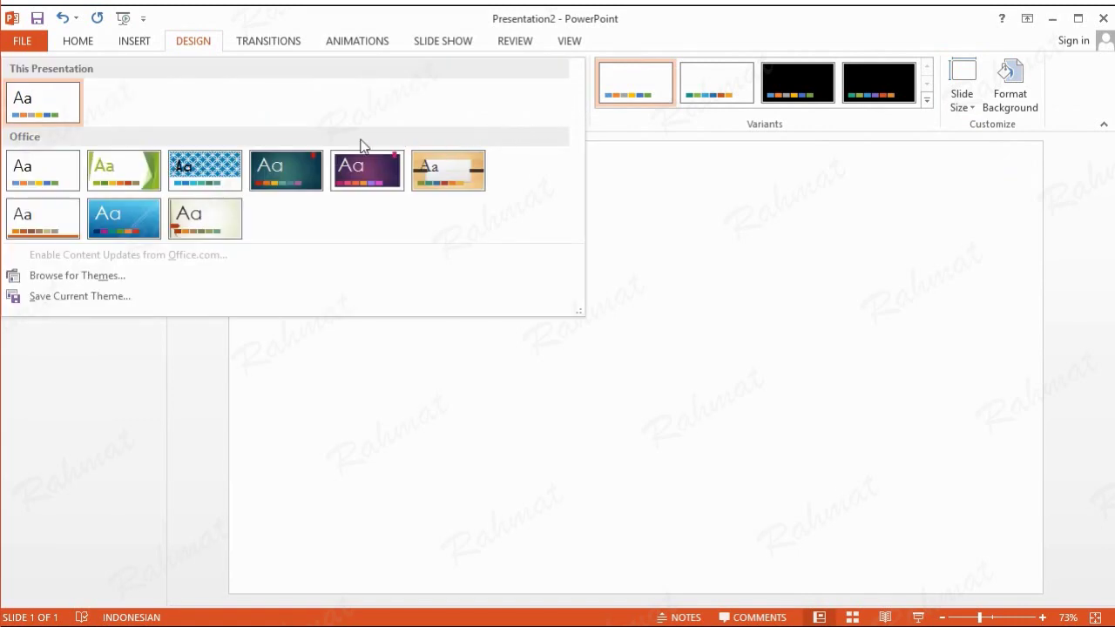
click(296, 167)
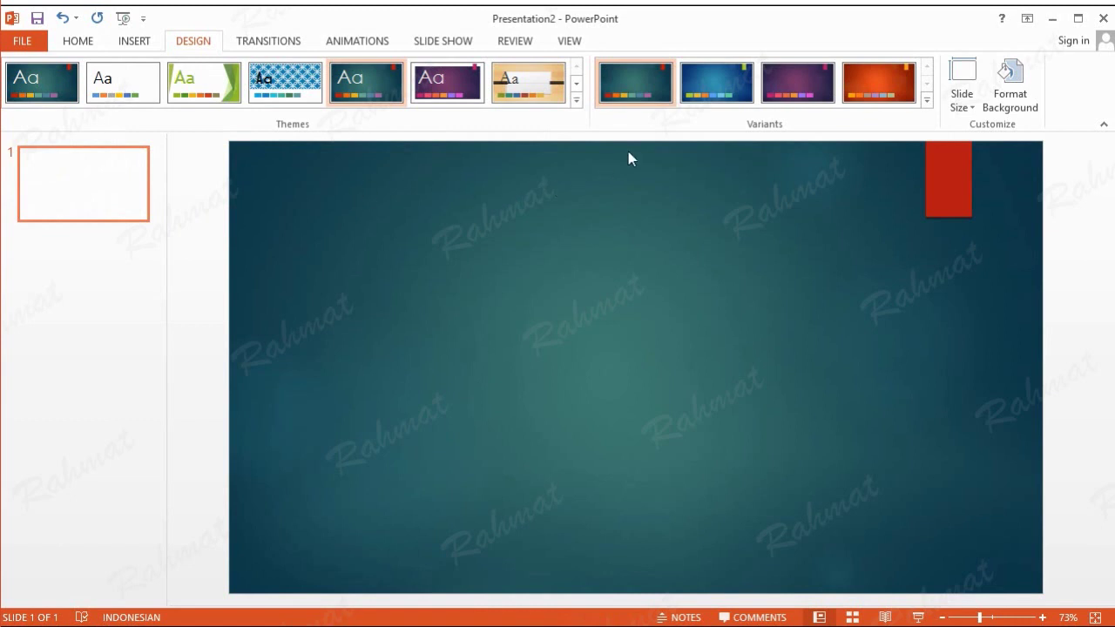
click(719, 84)
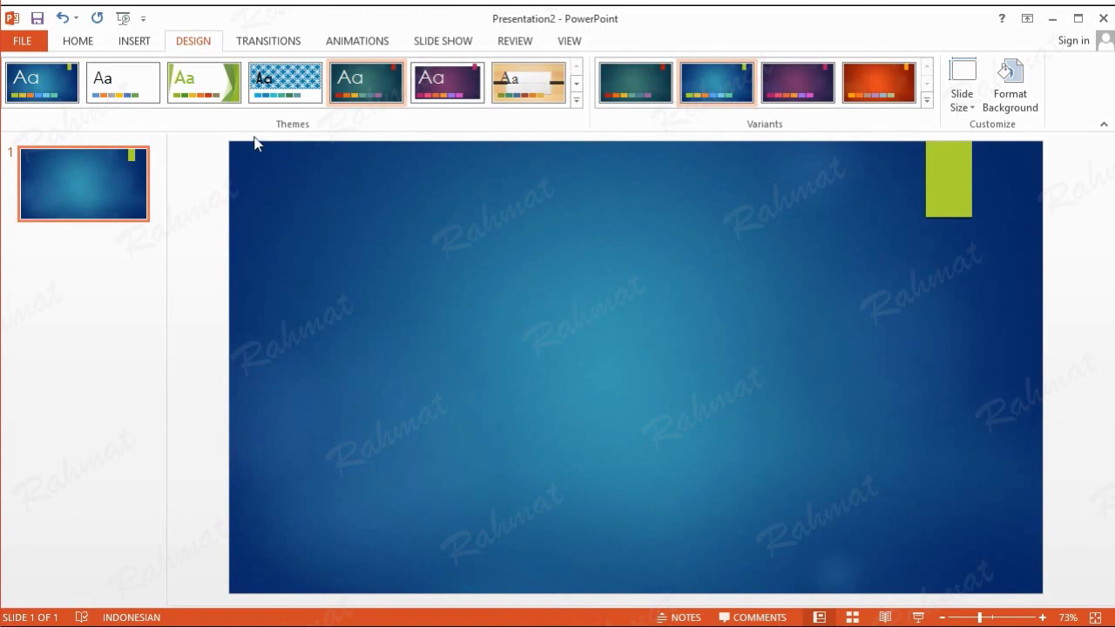
click(145, 45)
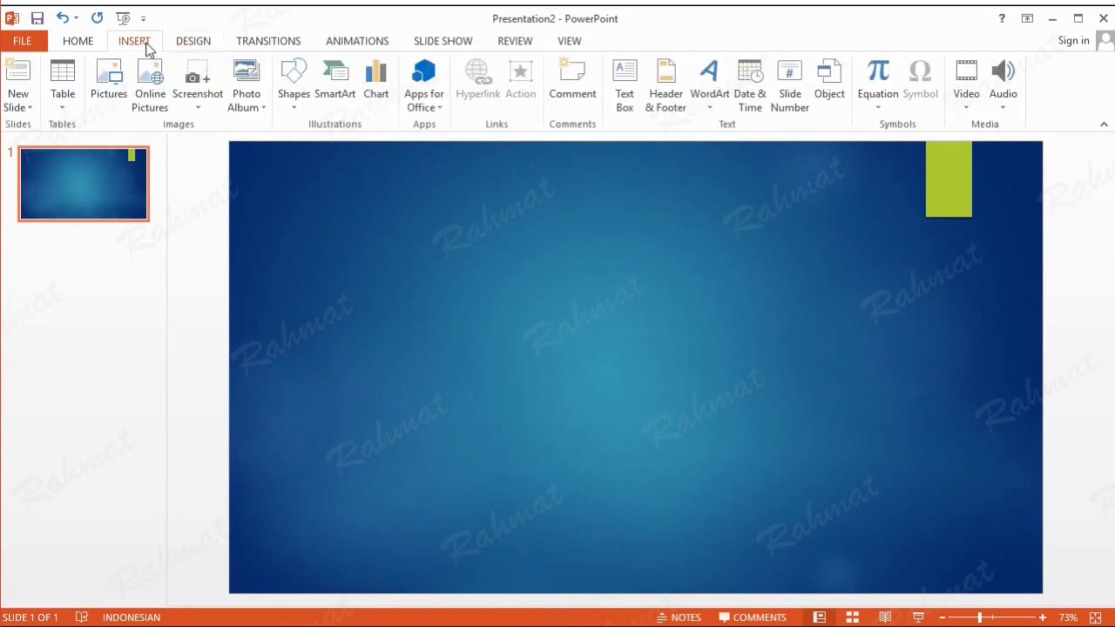
- Draw a small circle in the slide's upper left with the Oval shape
click(293, 100)
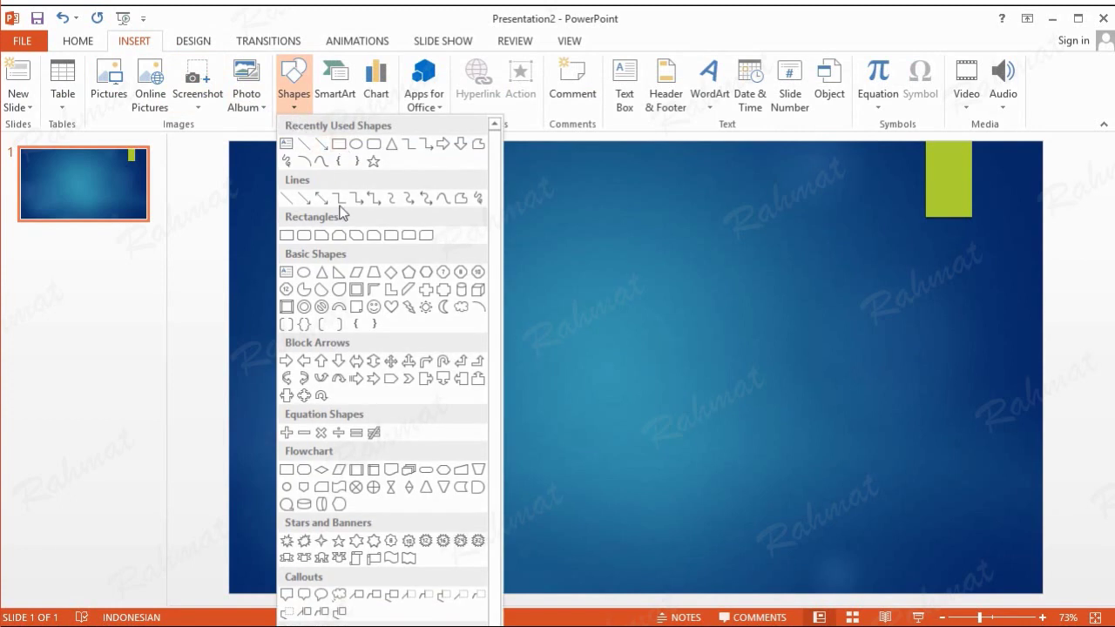
click(303, 272)
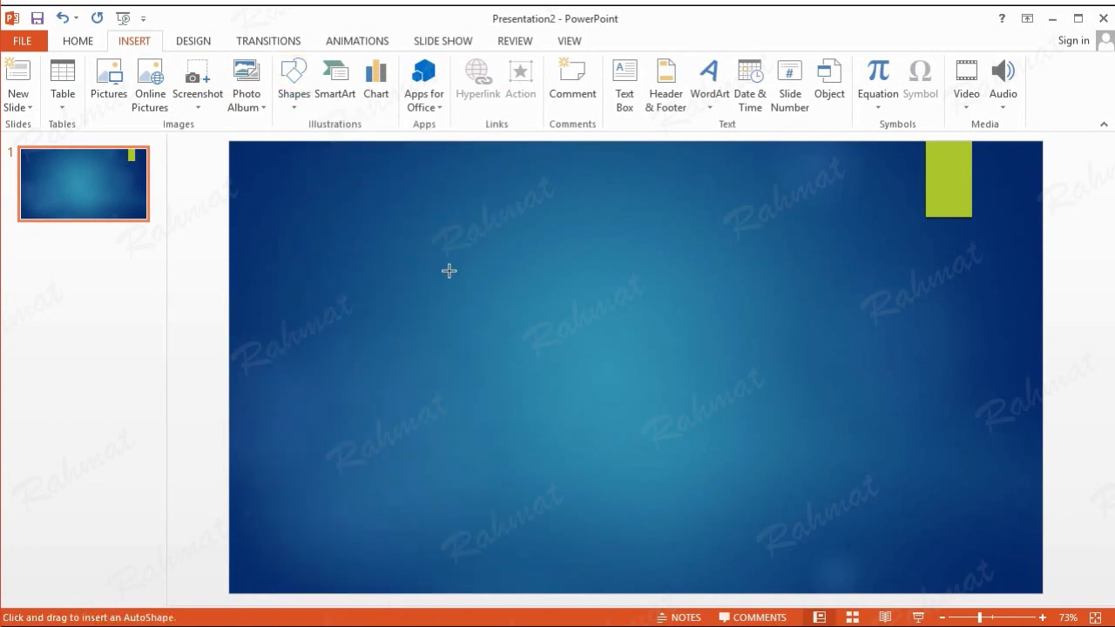
drag(449, 271, 490, 309)
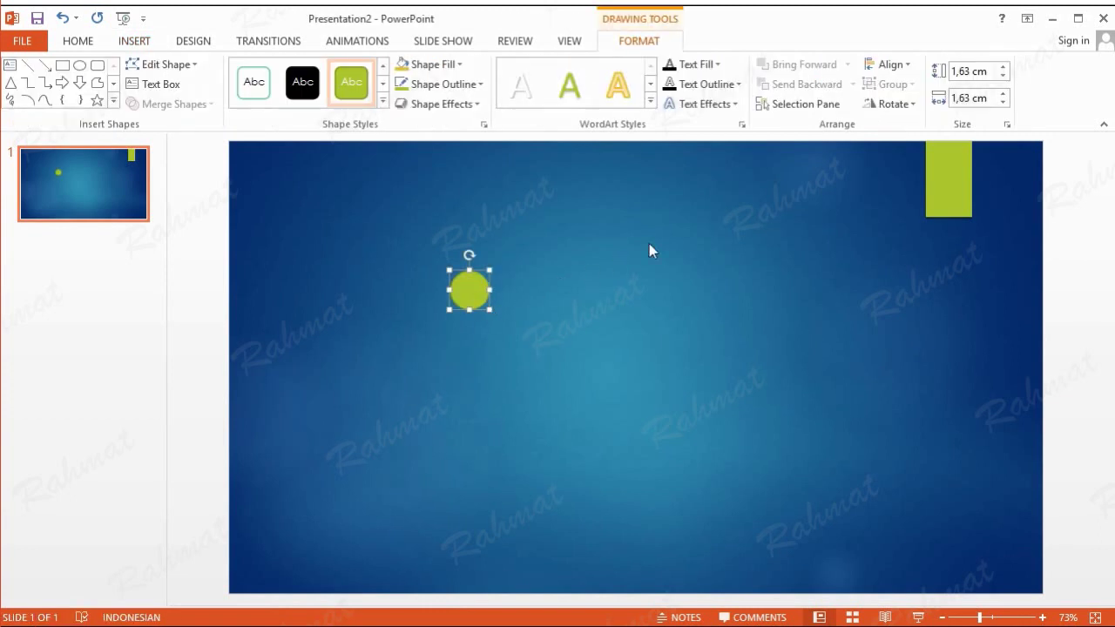
- Resize the circle to 1,86 cm height and 1,86 cm width
click(962, 70)
drag(969, 71, 957, 71)
text(86)
click(968, 98)
drag(969, 98, 959, 97)
text(86)
key(Return)
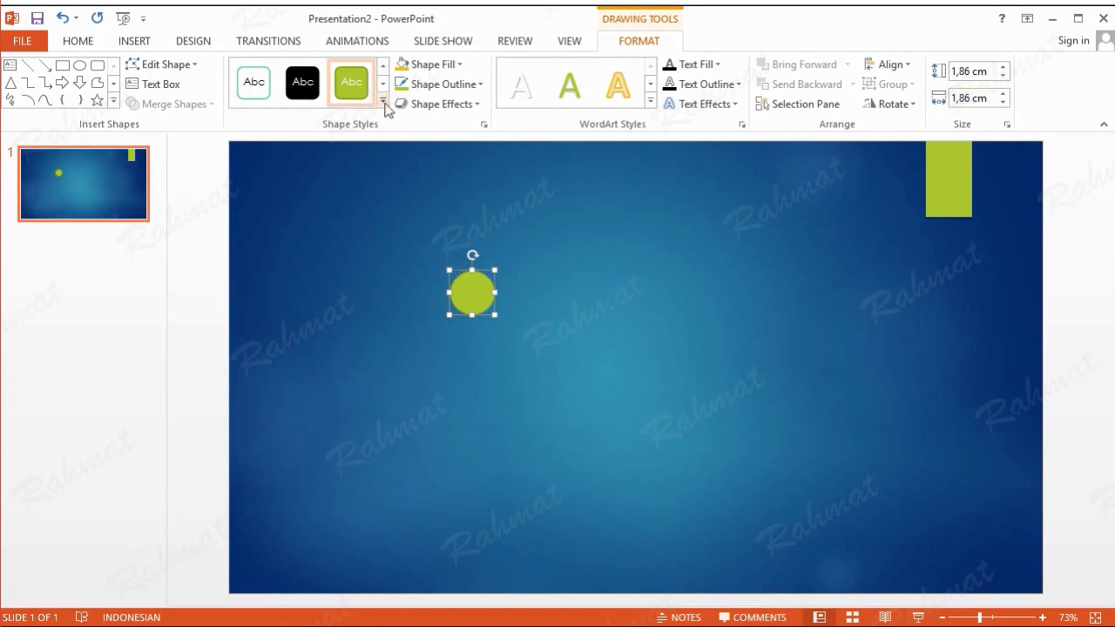
- Give the circle a Diagonal brick pattern fill, white foreground on dark grey background
click(461, 66)
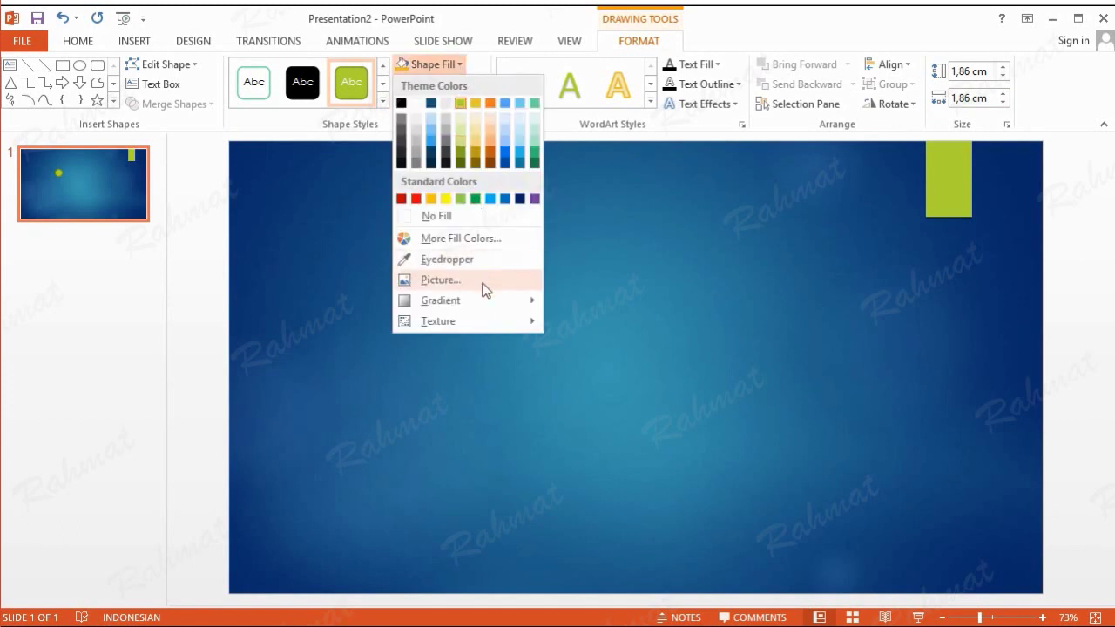
mouse_move(485, 303)
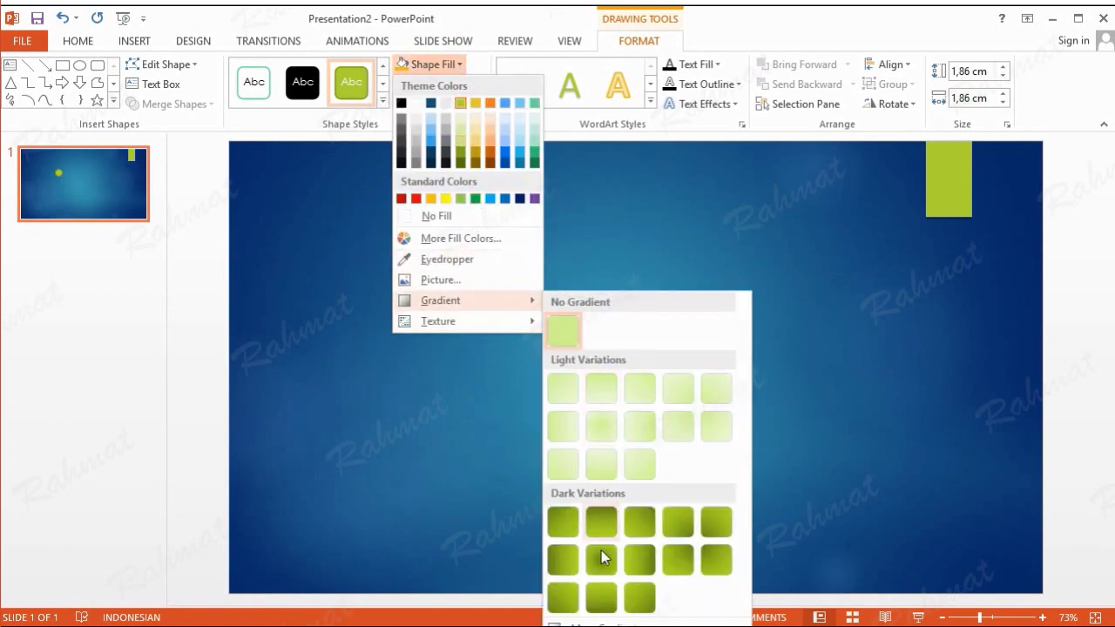
click(601, 623)
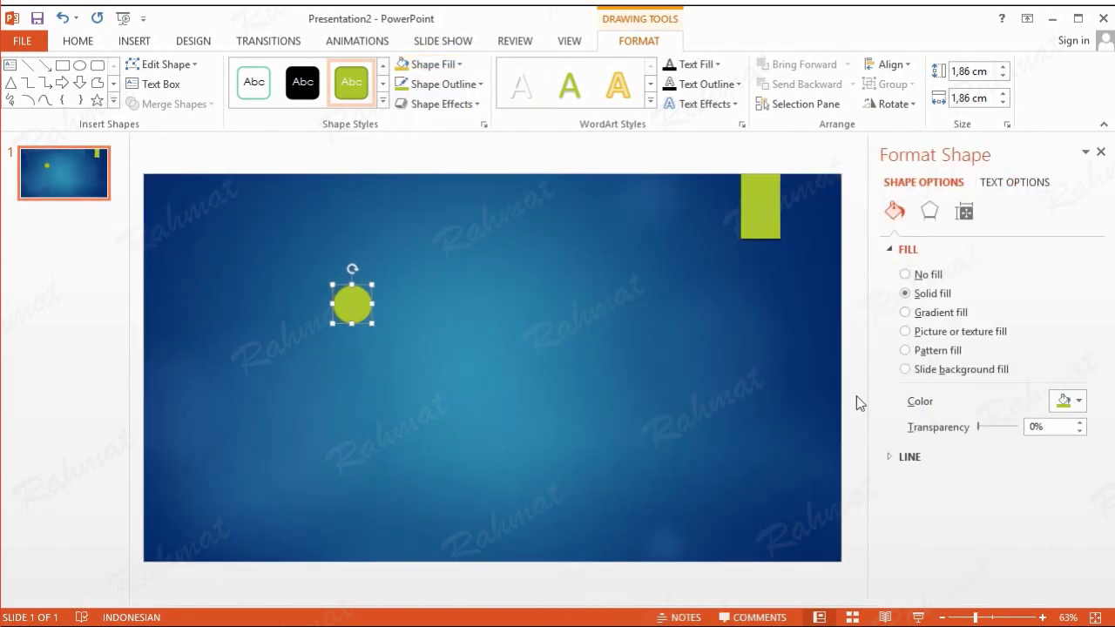
click(906, 350)
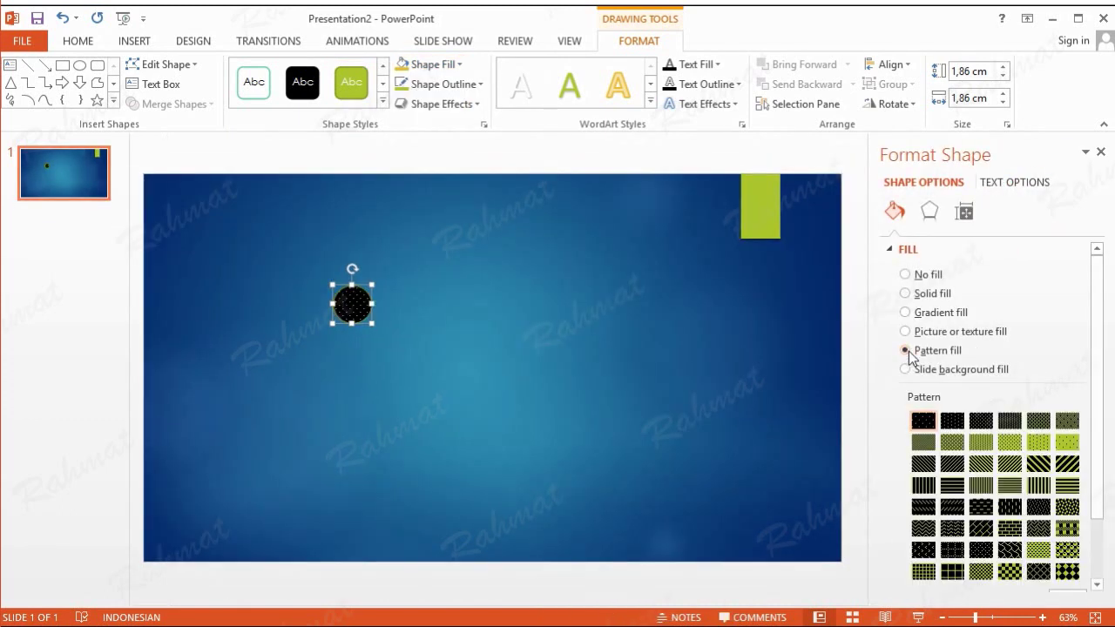
click(1100, 539)
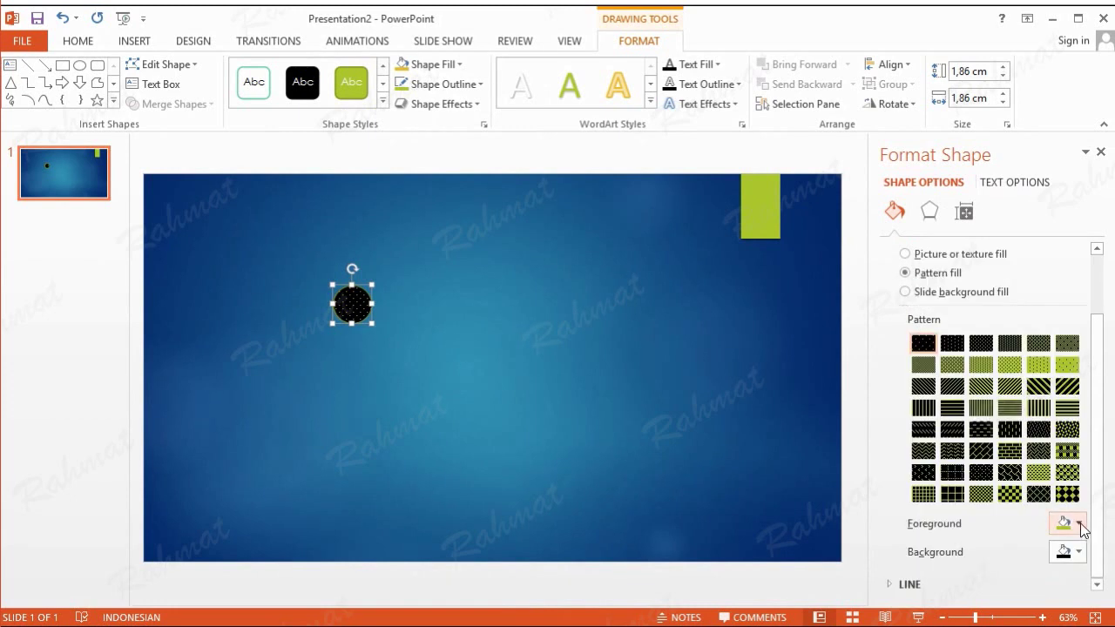
click(1080, 524)
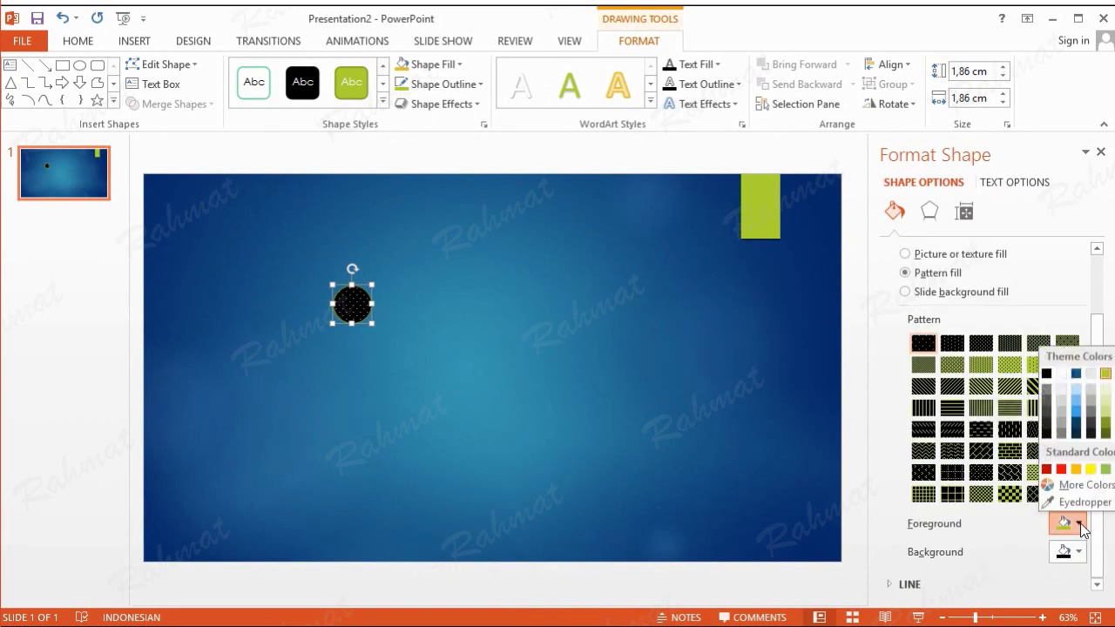
click(1061, 373)
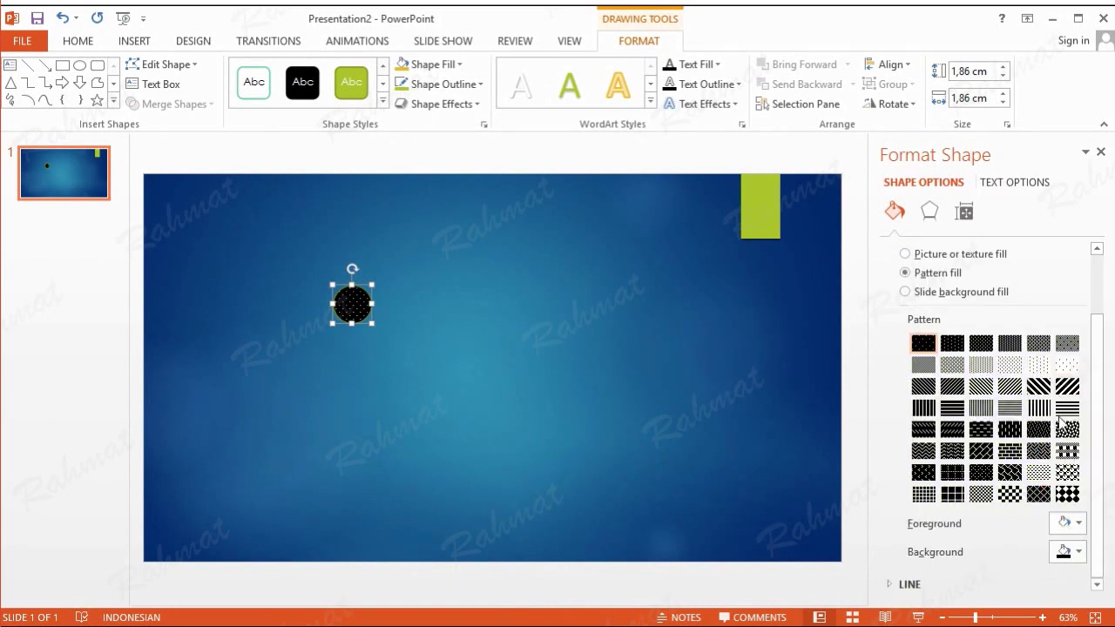
click(1079, 553)
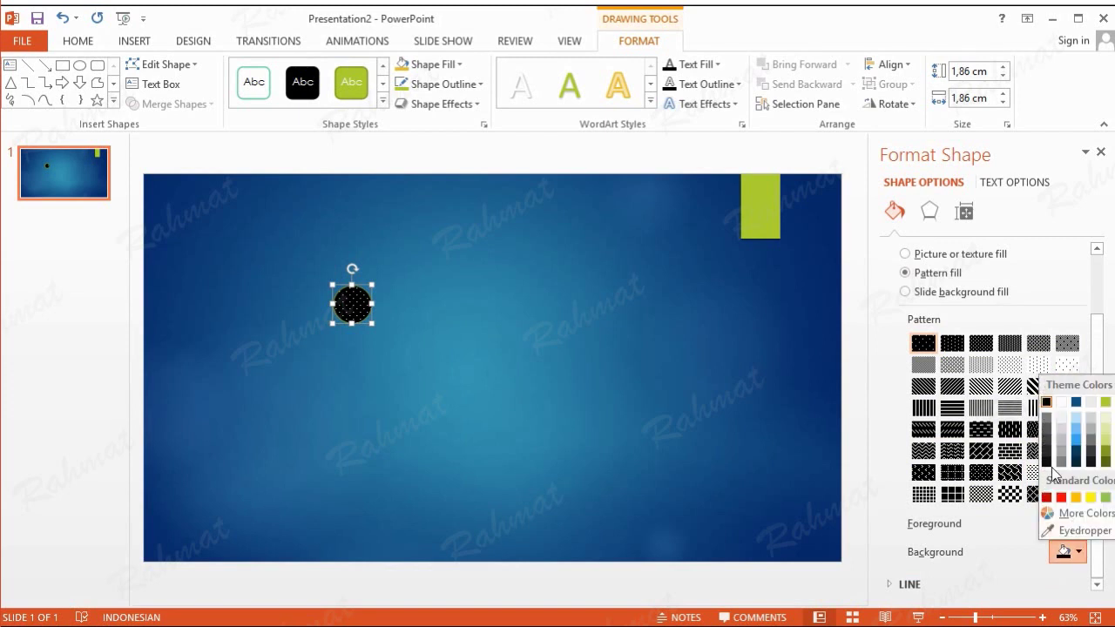
click(1046, 440)
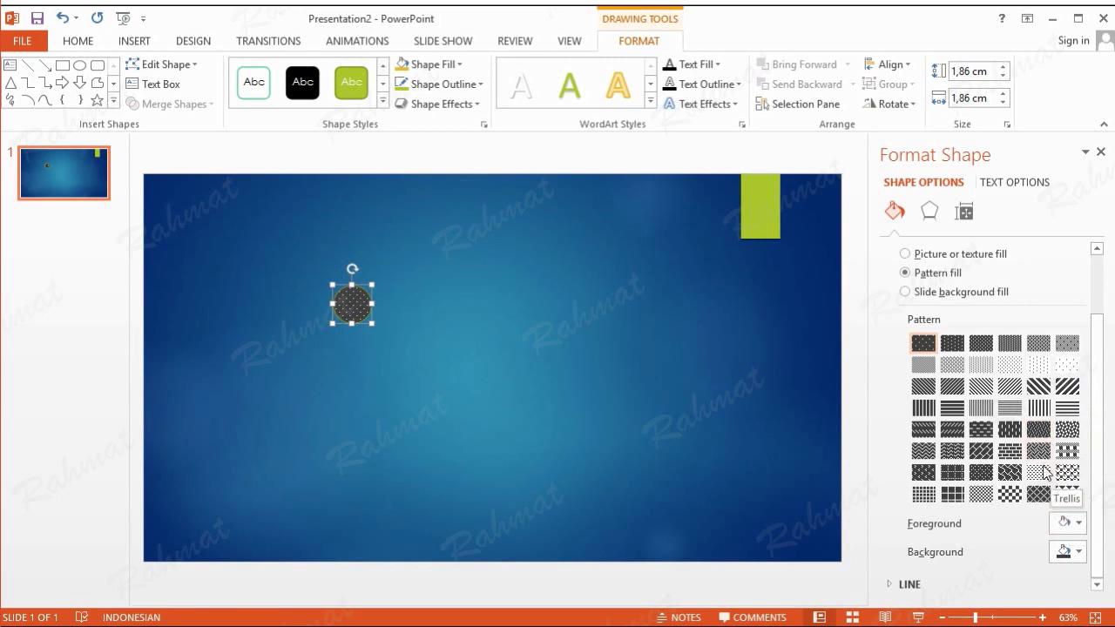
click(987, 455)
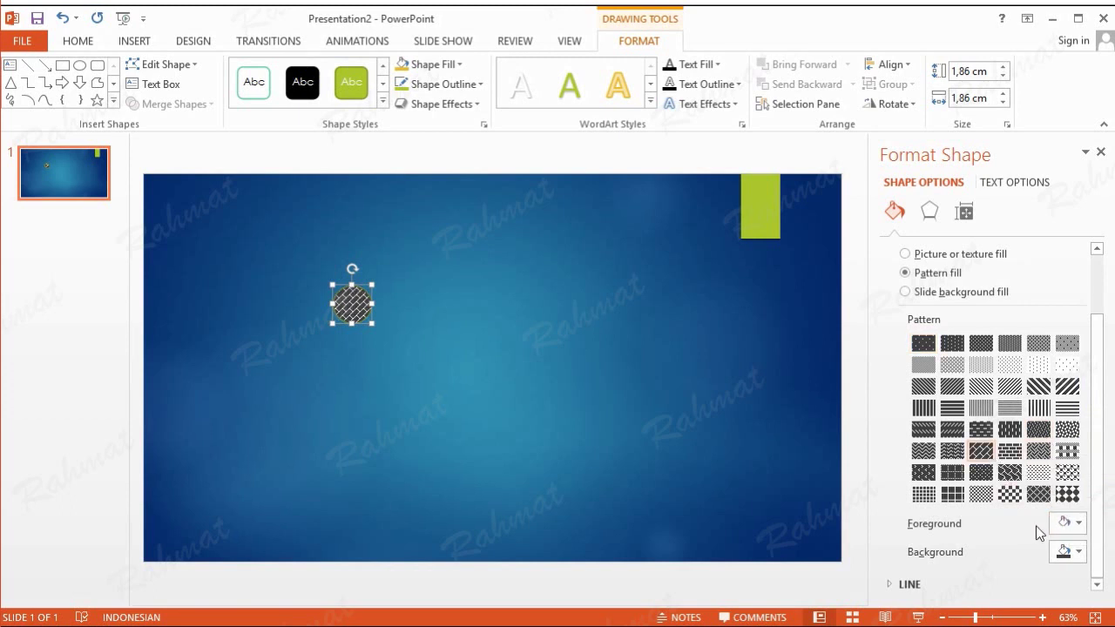
click(1101, 151)
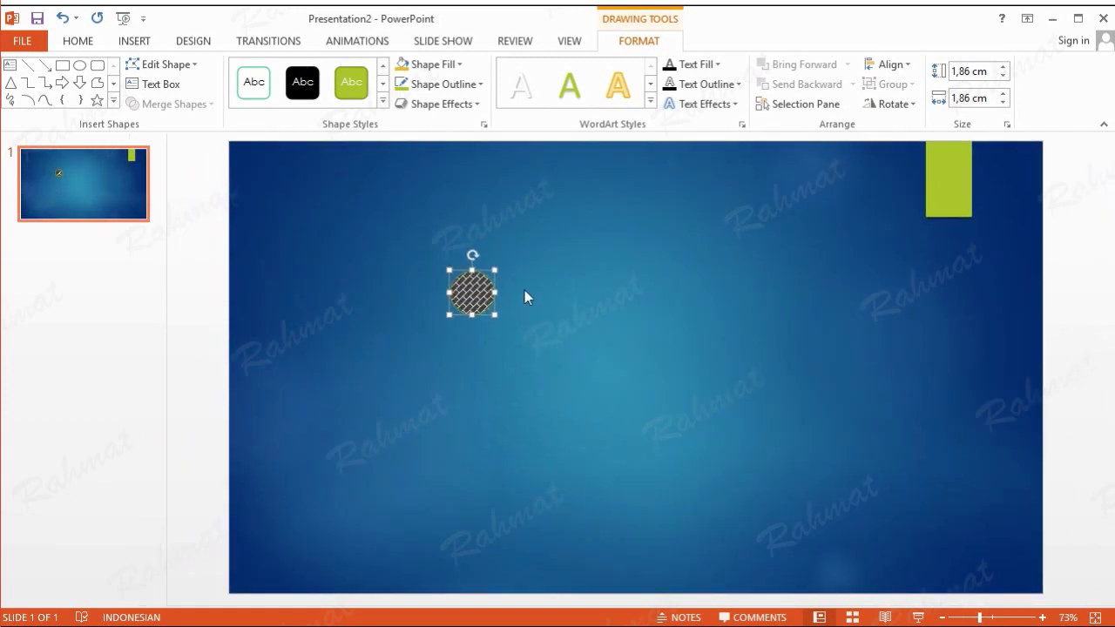
- Apply a bevelled 3D preset effect to the circle
click(470, 105)
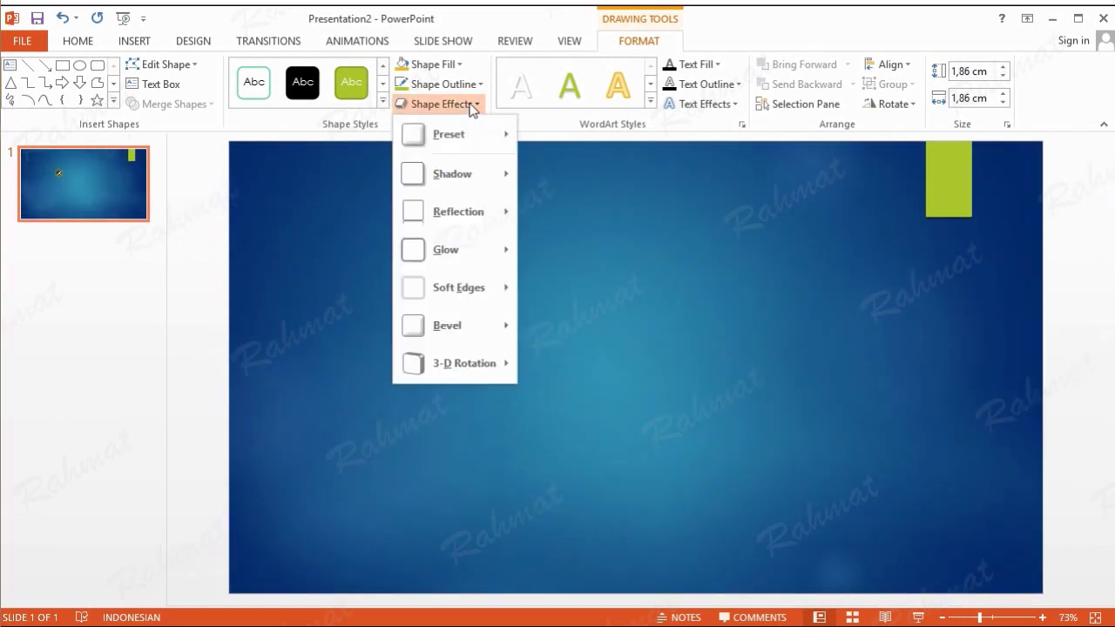
mouse_move(468, 132)
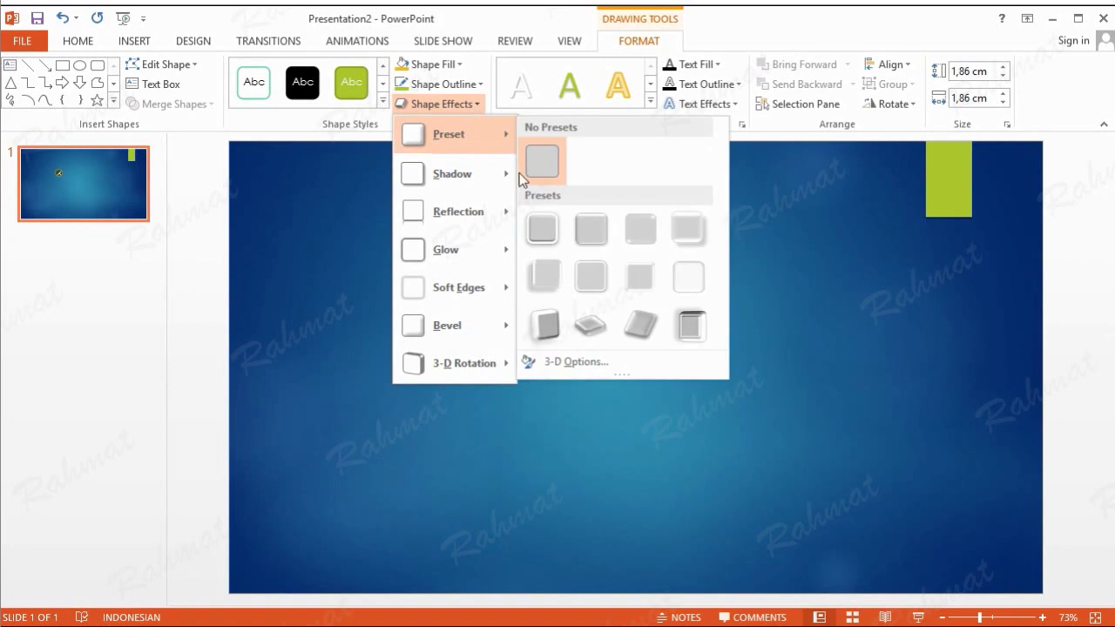
click(590, 231)
click(512, 312)
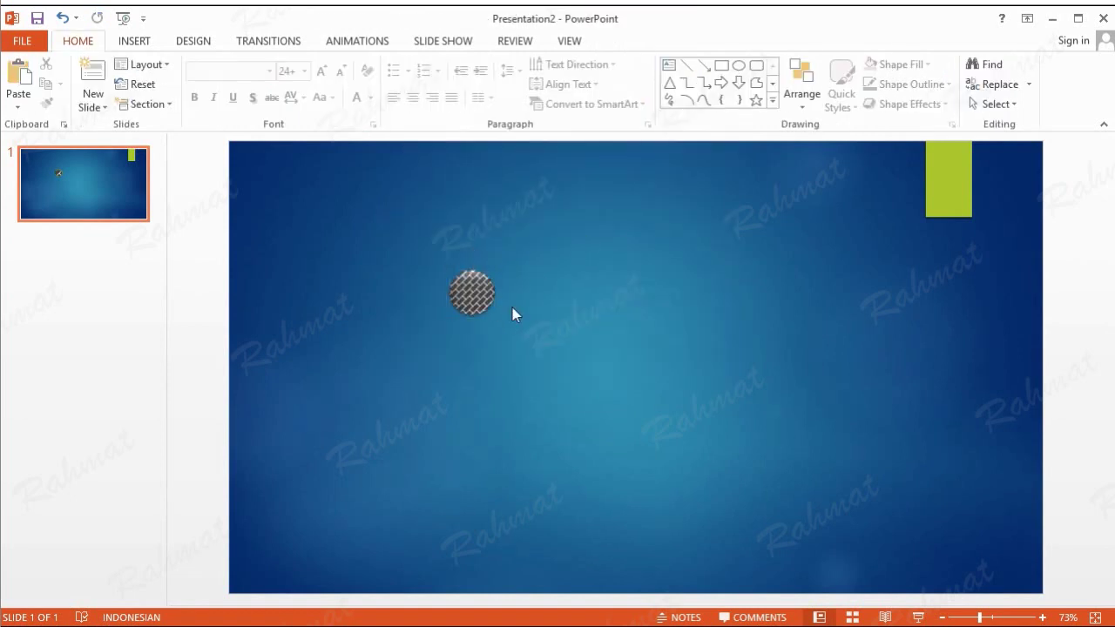
- Nudge the circle left and set its horizontal position to -2,38 cm
click(476, 296)
drag(476, 296, 428, 292)
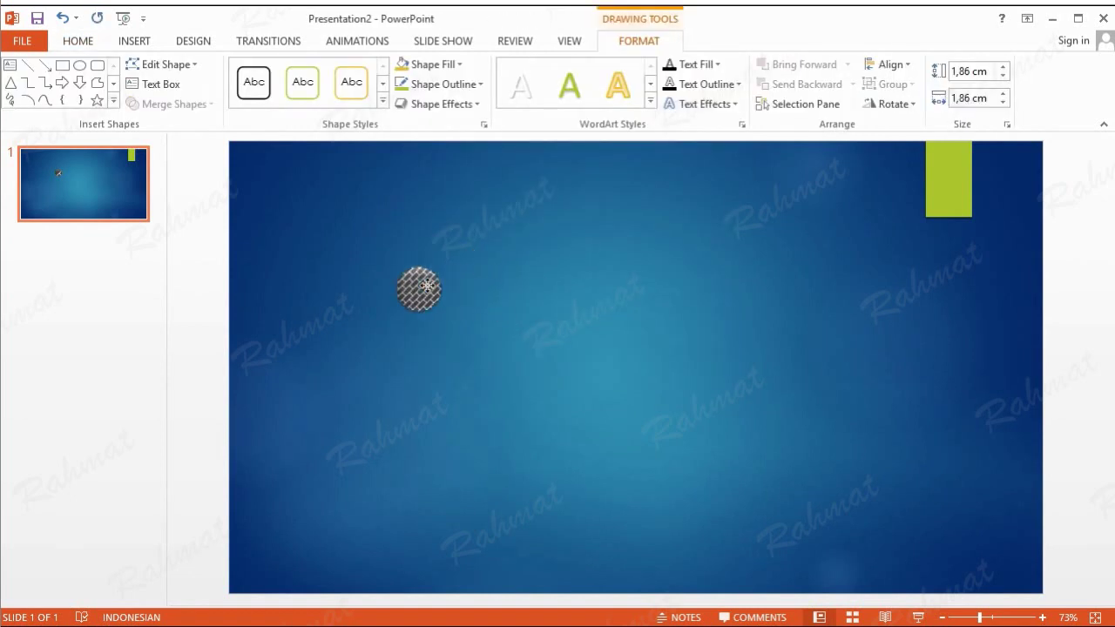
right_click(428, 292)
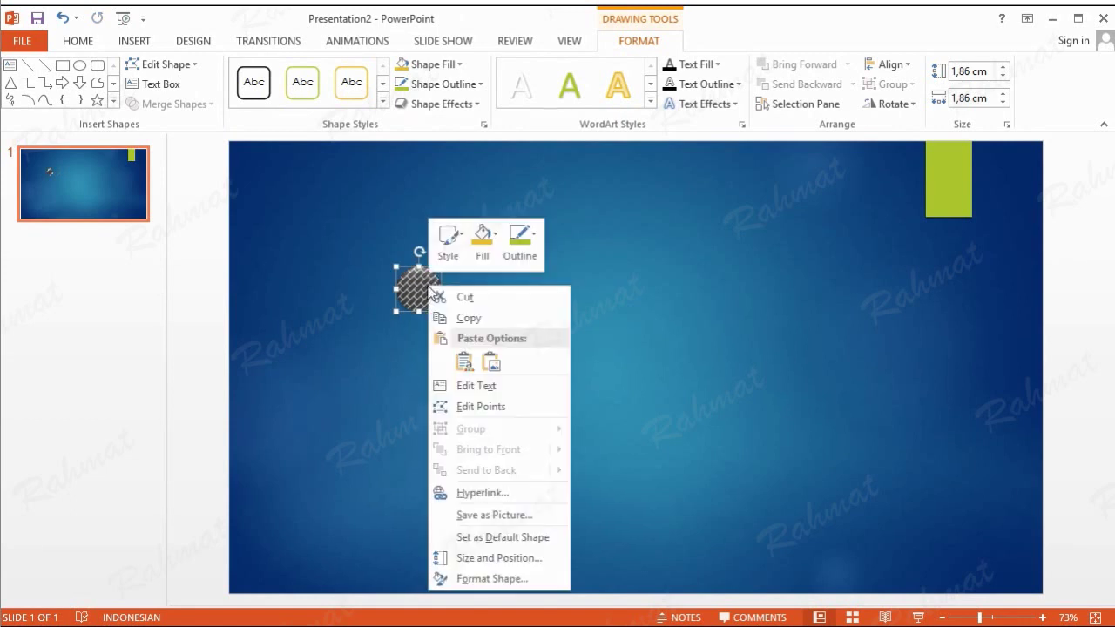
click(516, 558)
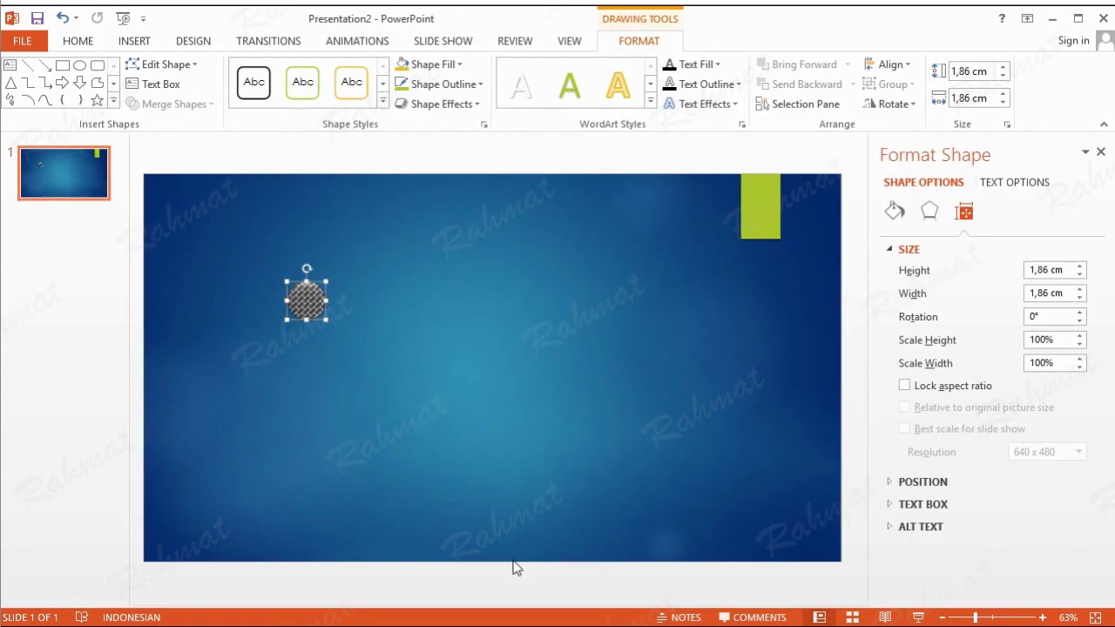
click(888, 481)
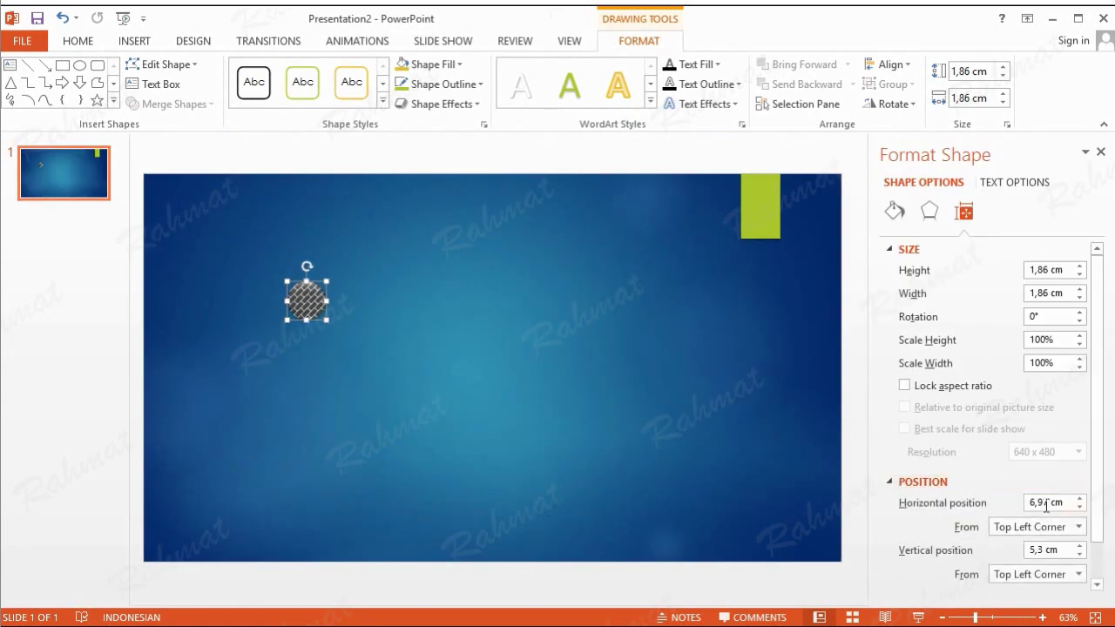
click(1046, 505)
double_click(1037, 502)
key(BackSpace)
- Set the circle's vertical position to 0,48 cm and close the Format Shape pane
click(1045, 550)
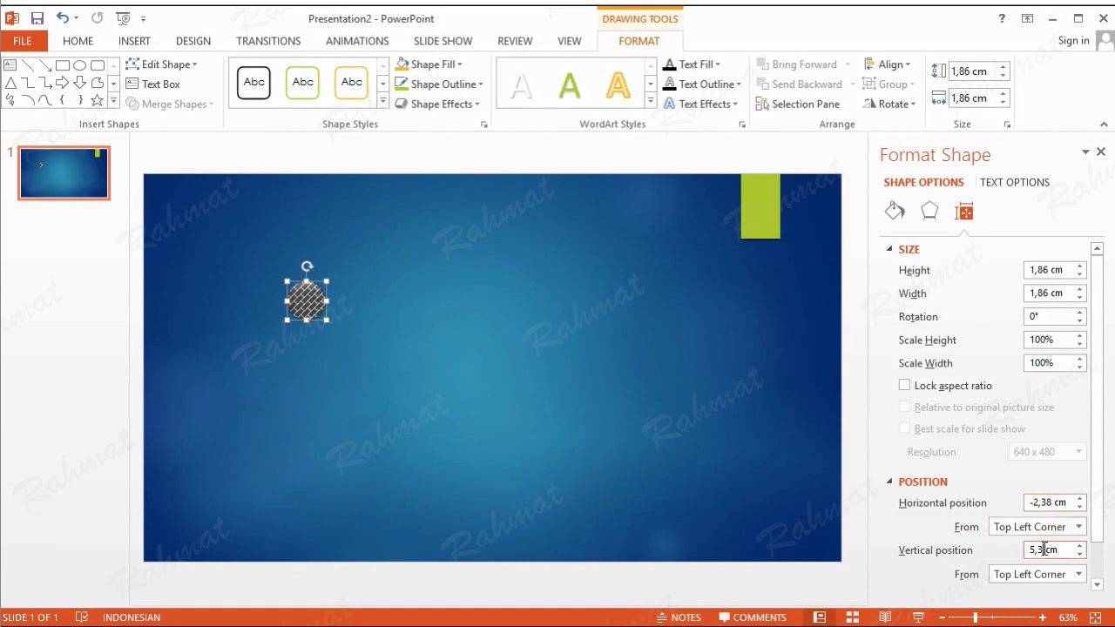
double_click(1037, 550)
text(0,)
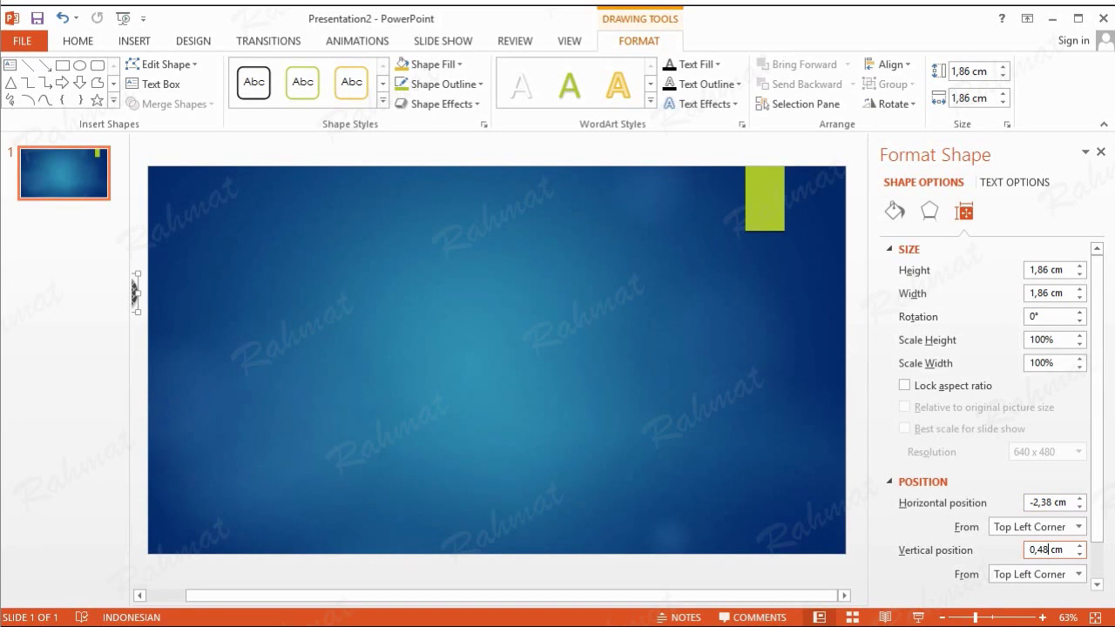
key(Return)
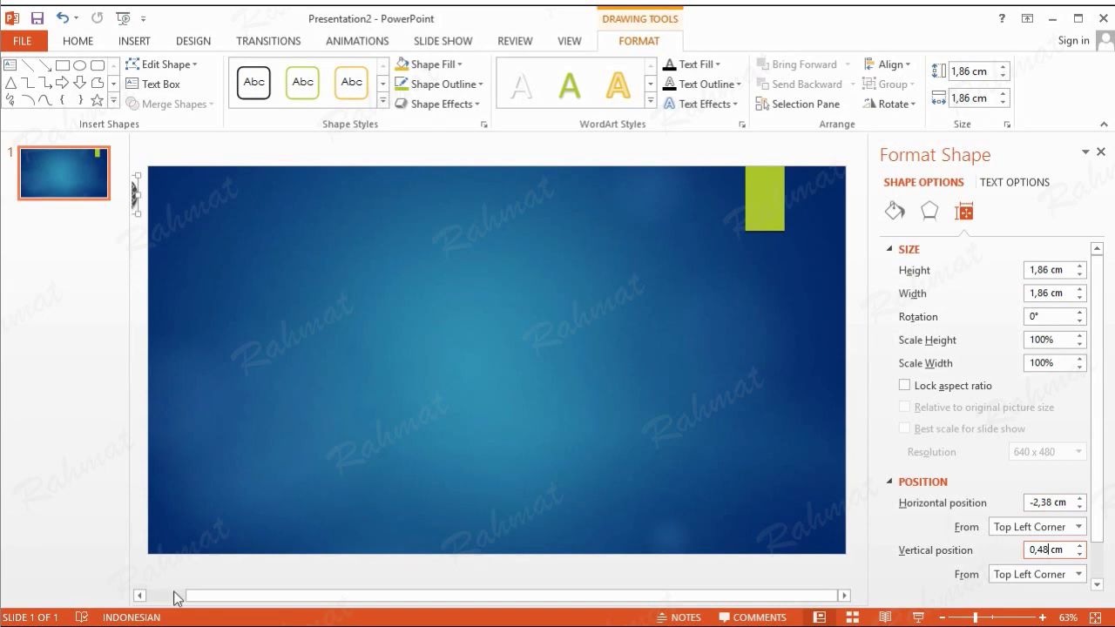
click(174, 597)
click(162, 261)
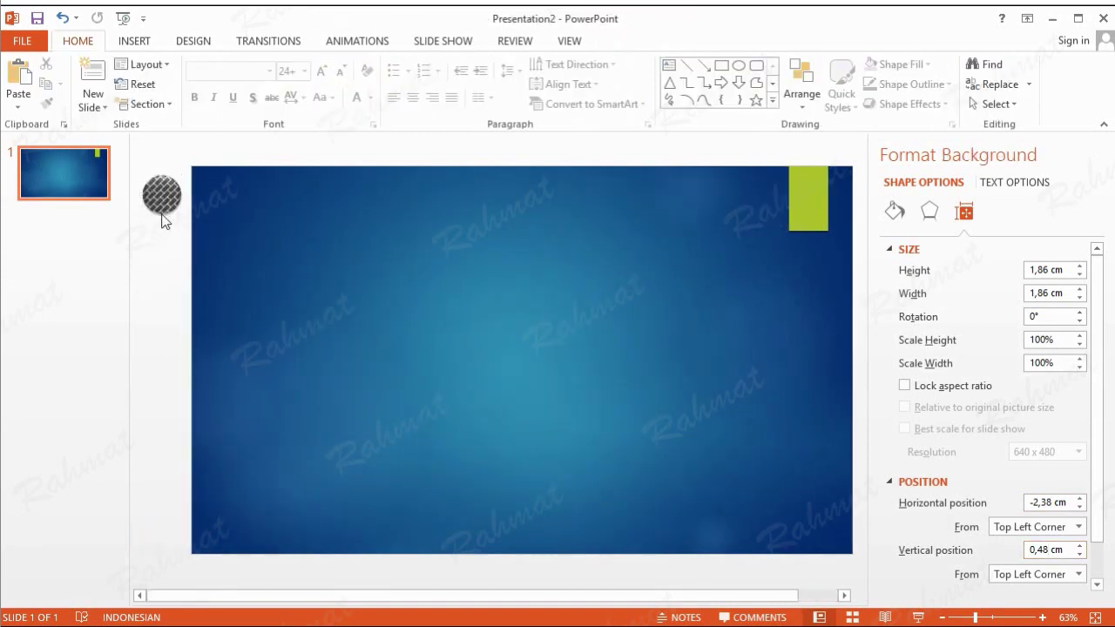
click(1100, 152)
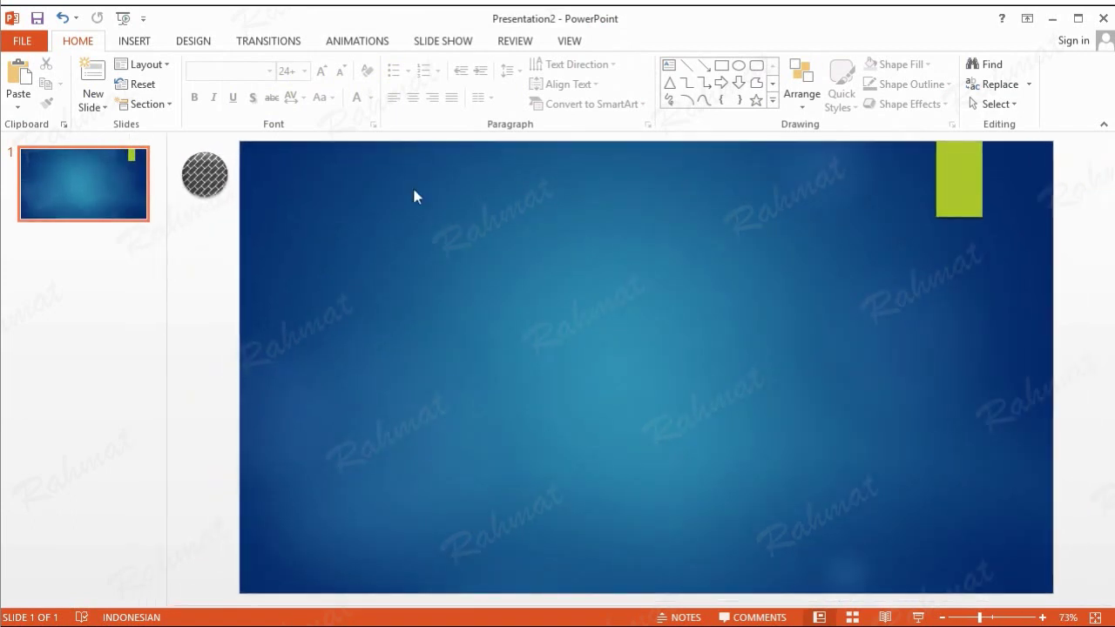
- Draw a small rectangle on the left side of the slide
click(148, 43)
click(294, 106)
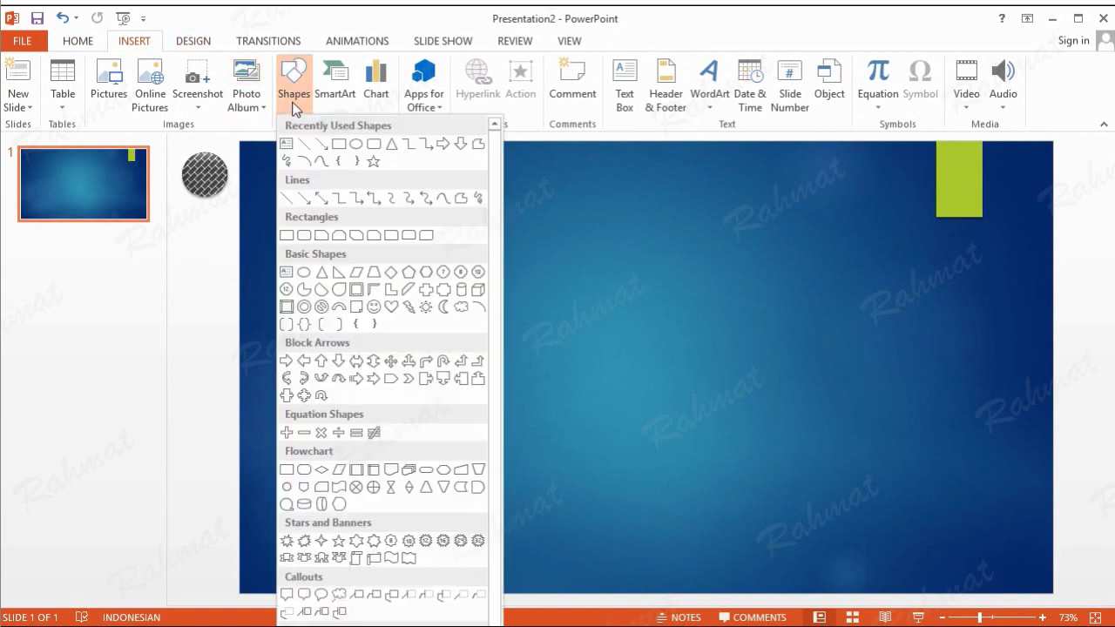
click(289, 235)
drag(389, 240, 427, 322)
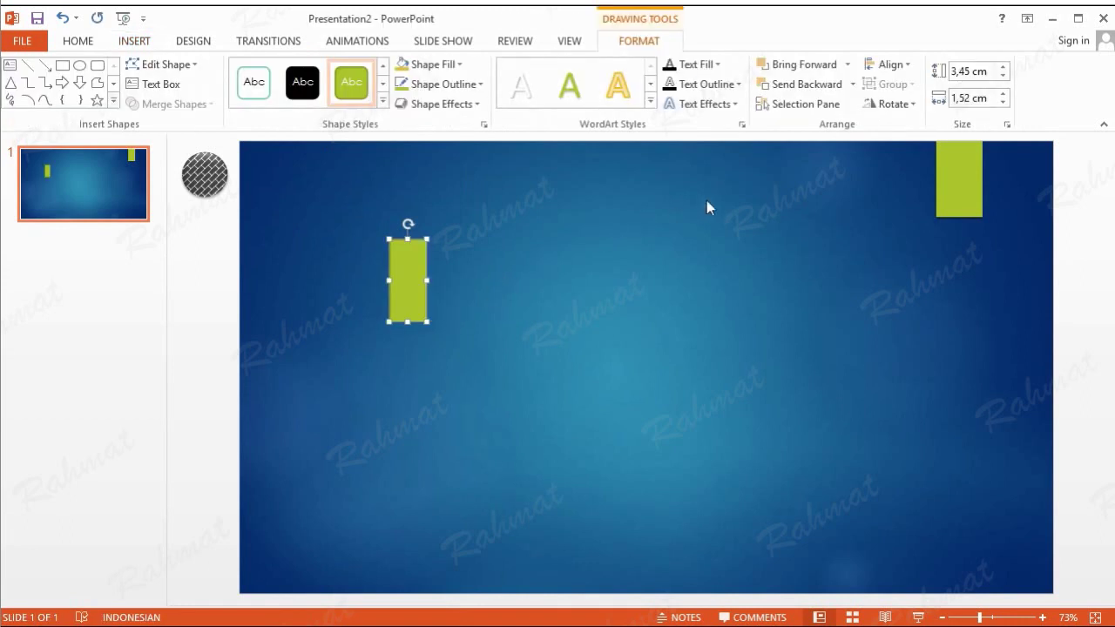
- Size the rectangle to 11,18 cm height and 4,74 cm width
click(967, 73)
text(11,1)
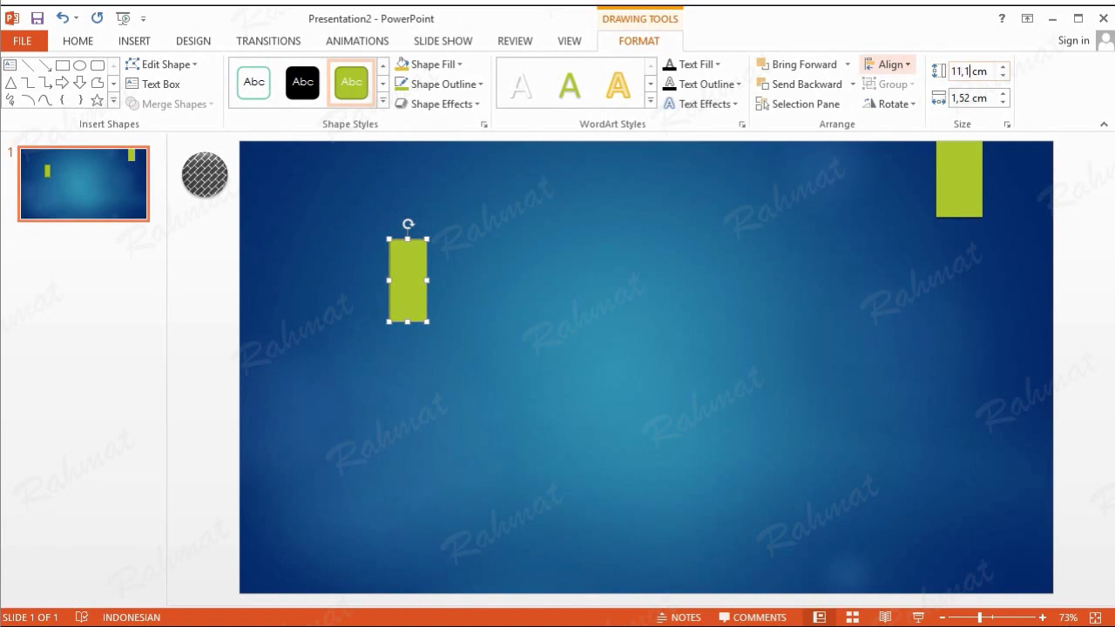
text(8)
click(970, 98)
drag(969, 101, 946, 99)
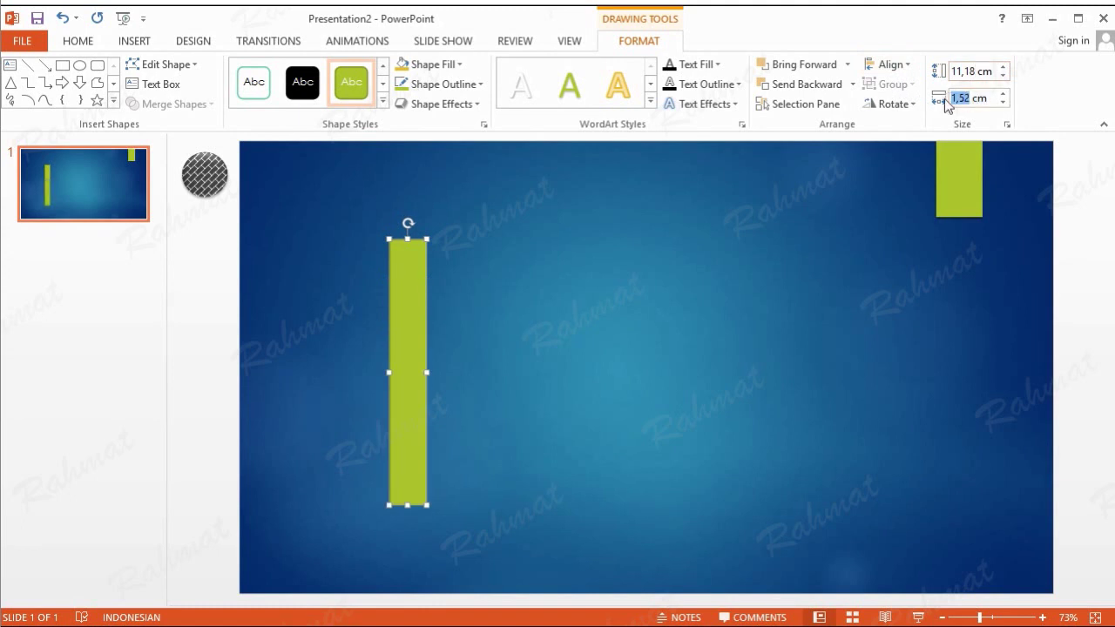
text(4,74)
key(Return)
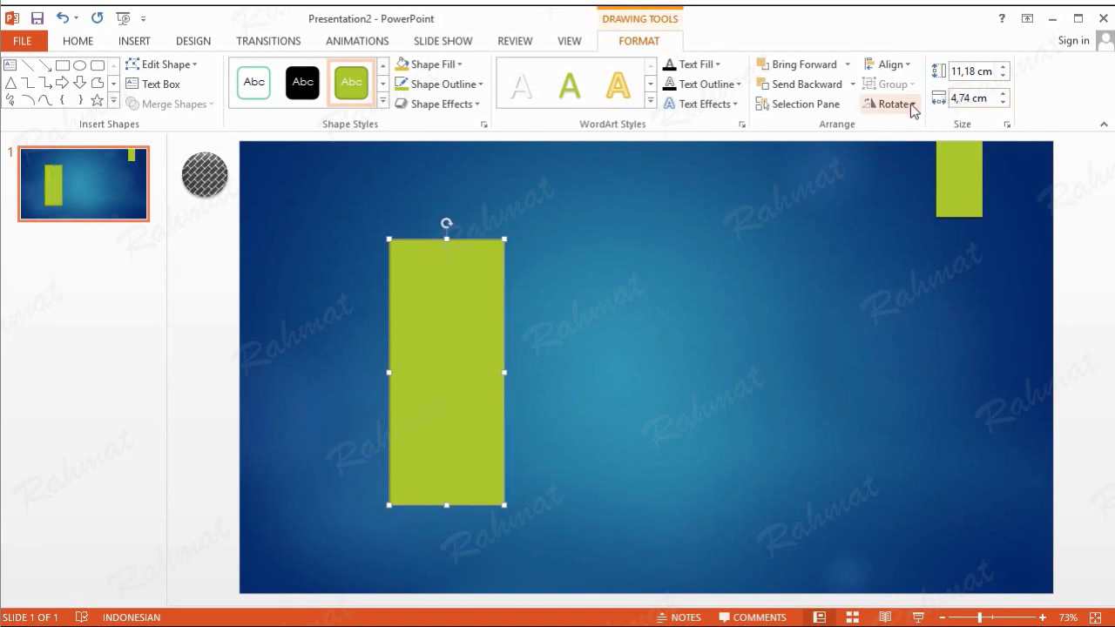
- Fill the rectangle gray, give it the second bevel preset, and move it lower left
click(460, 68)
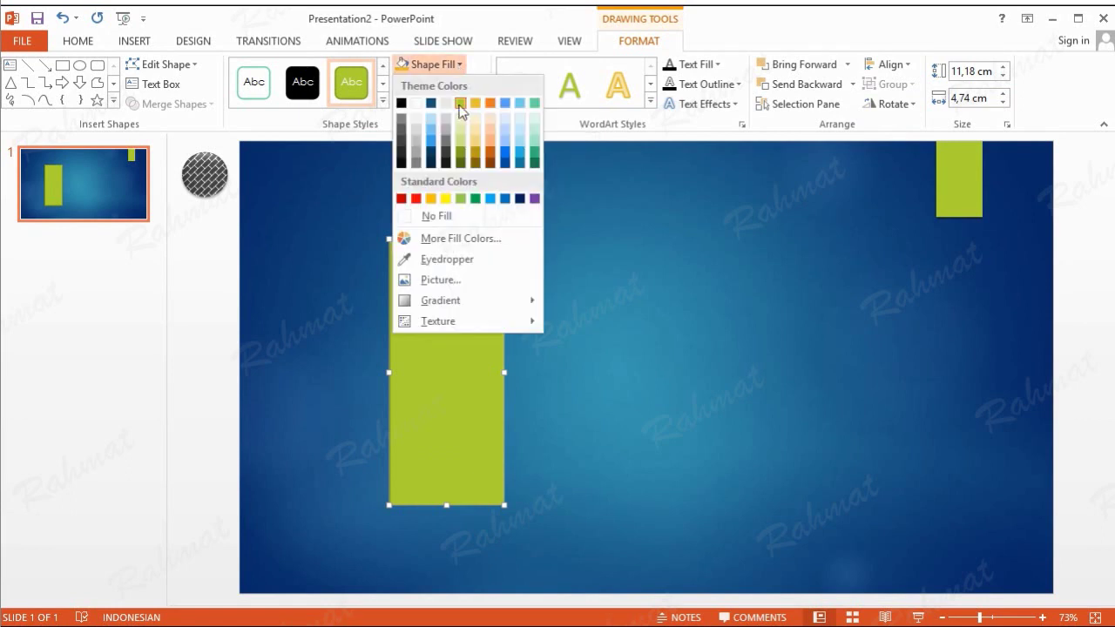
click(417, 162)
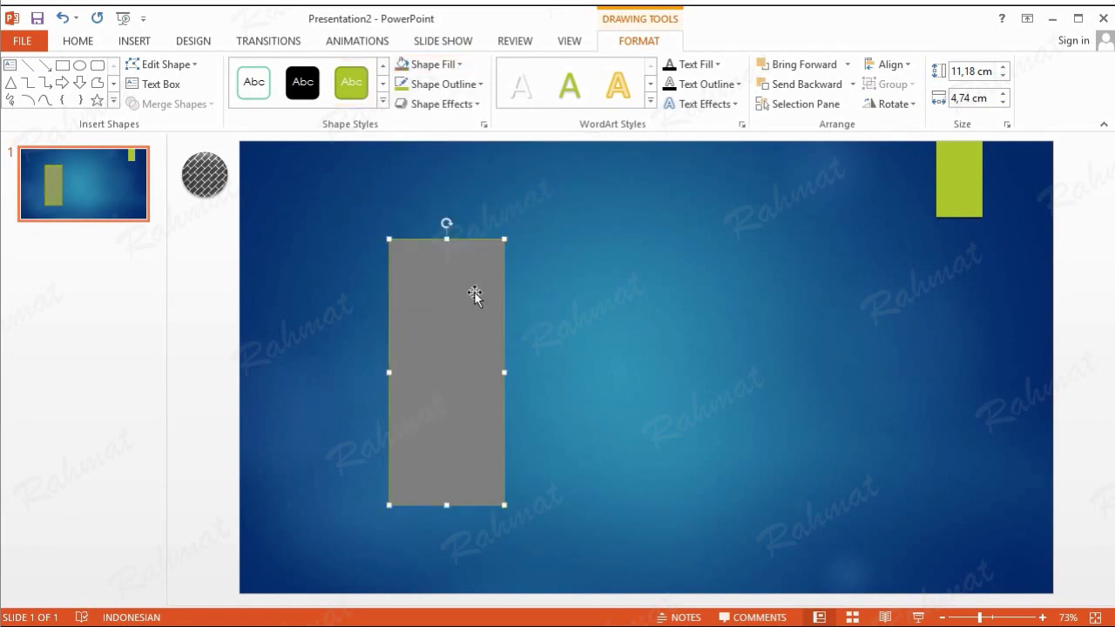
click(476, 86)
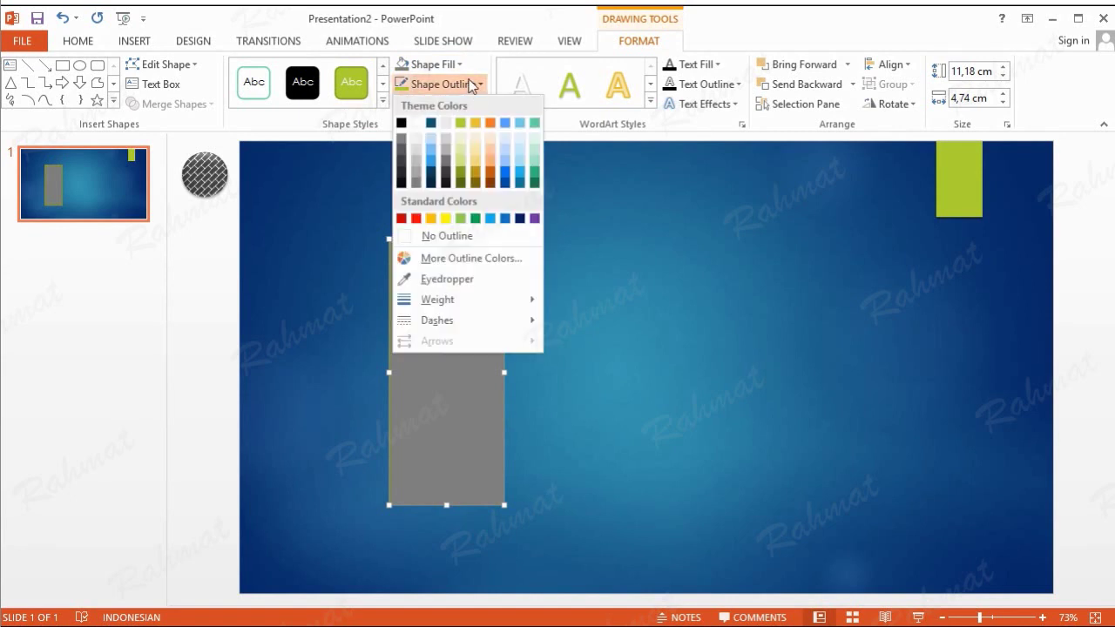
click(468, 84)
click(462, 103)
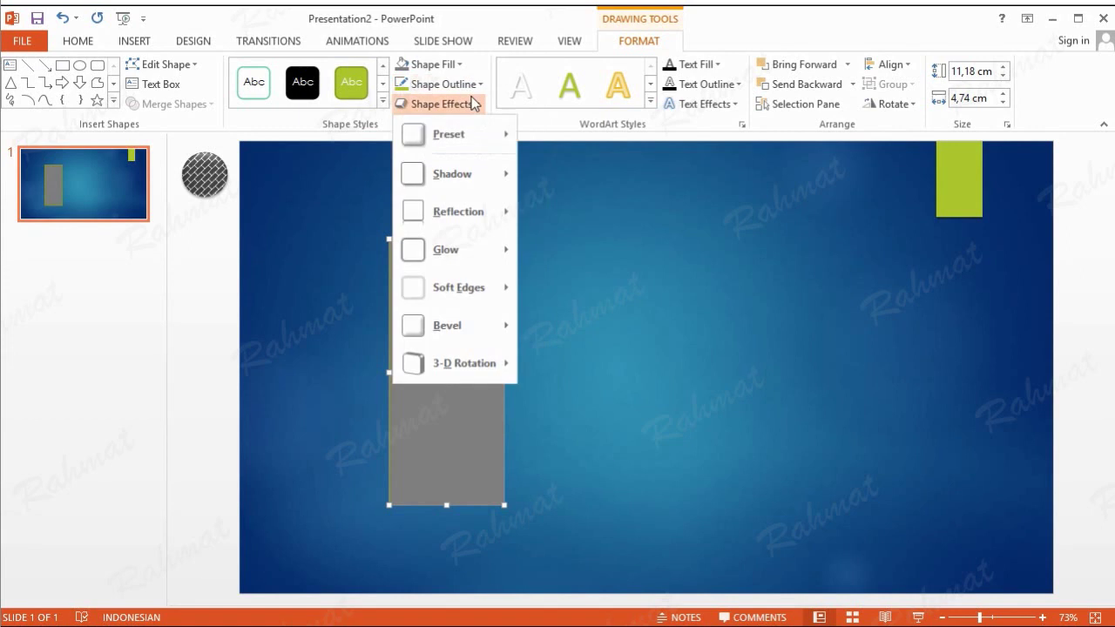
mouse_move(477, 147)
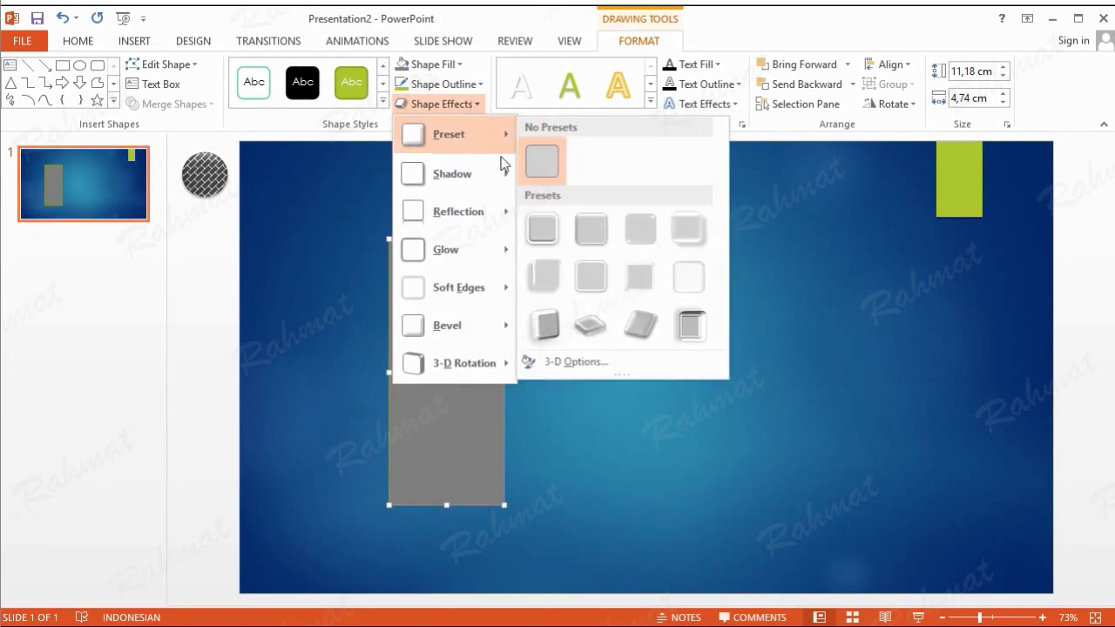
click(594, 234)
click(596, 308)
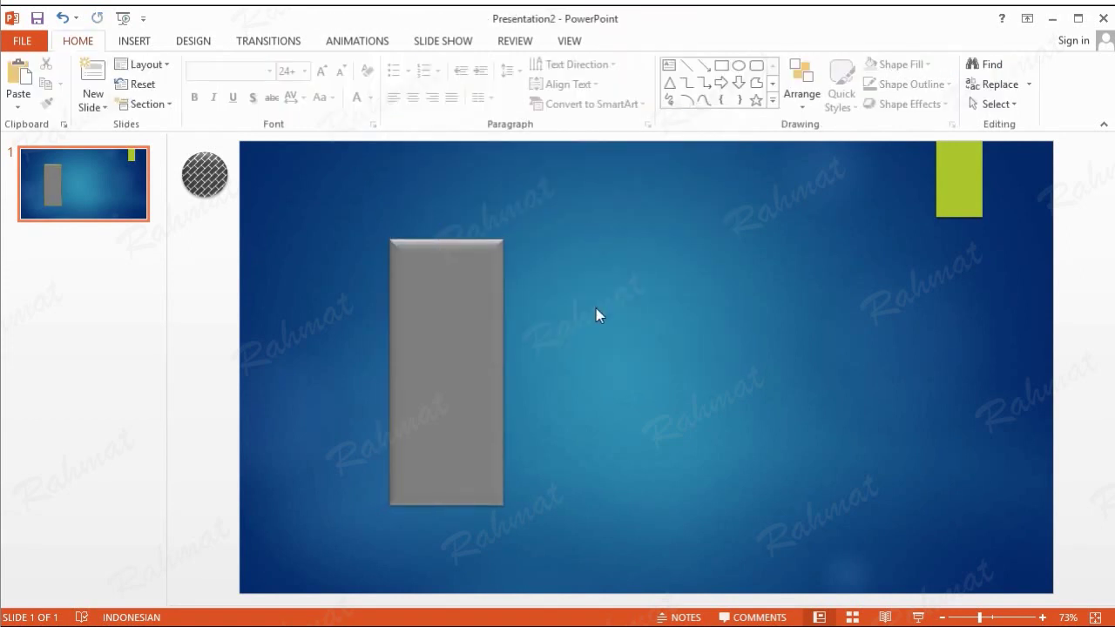
mouse_move(470, 297)
mouse_down()
mouse_move(441, 339)
mouse_move(409, 349)
mouse_up()
- Position the gray bar at 0,44 cm horizontal and 6,44 cm vertical
click(540, 348)
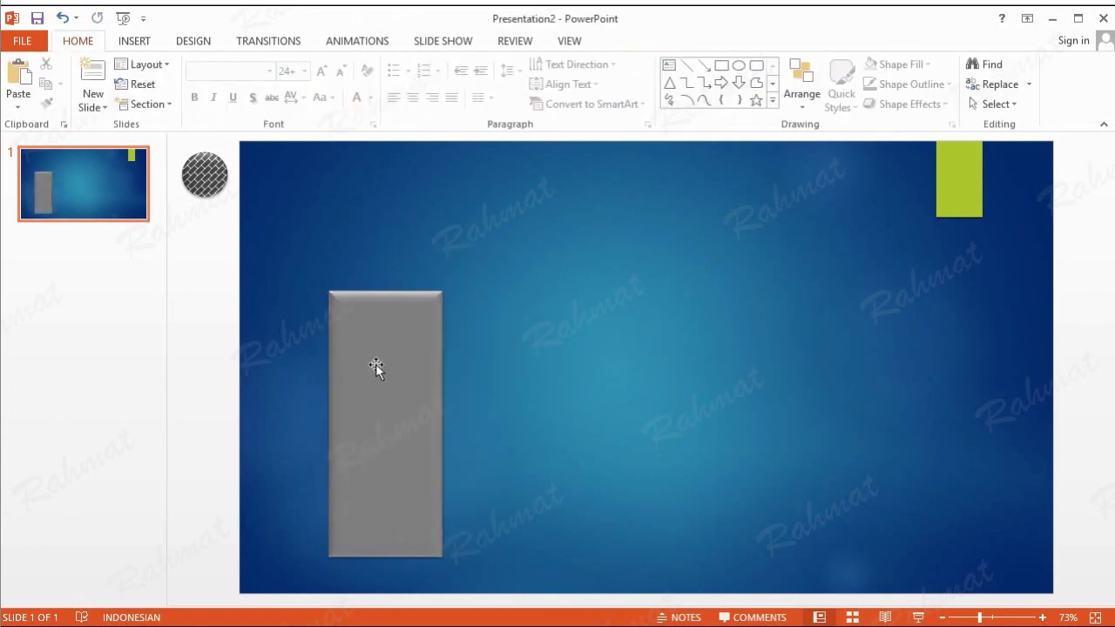
right_click(394, 353)
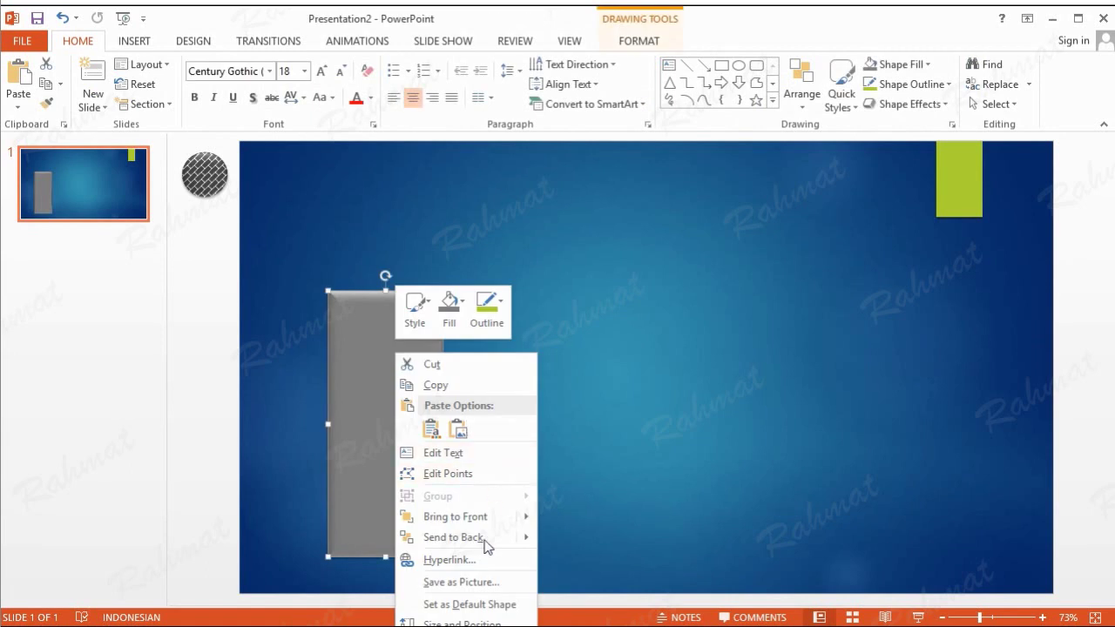
click(458, 622)
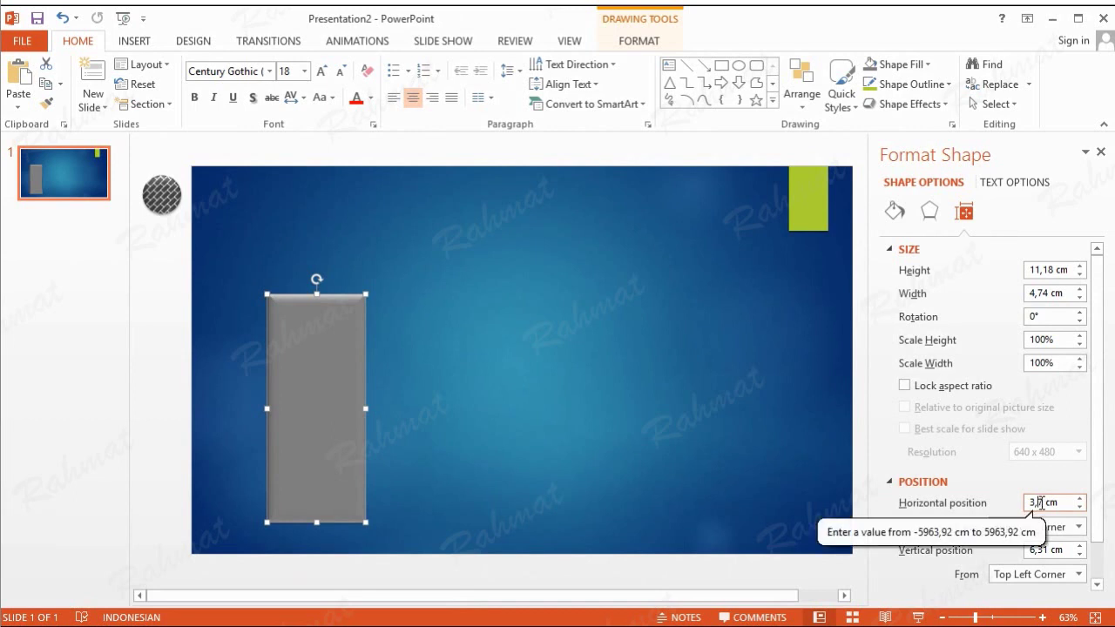
double_click(1049, 501)
text(0,)
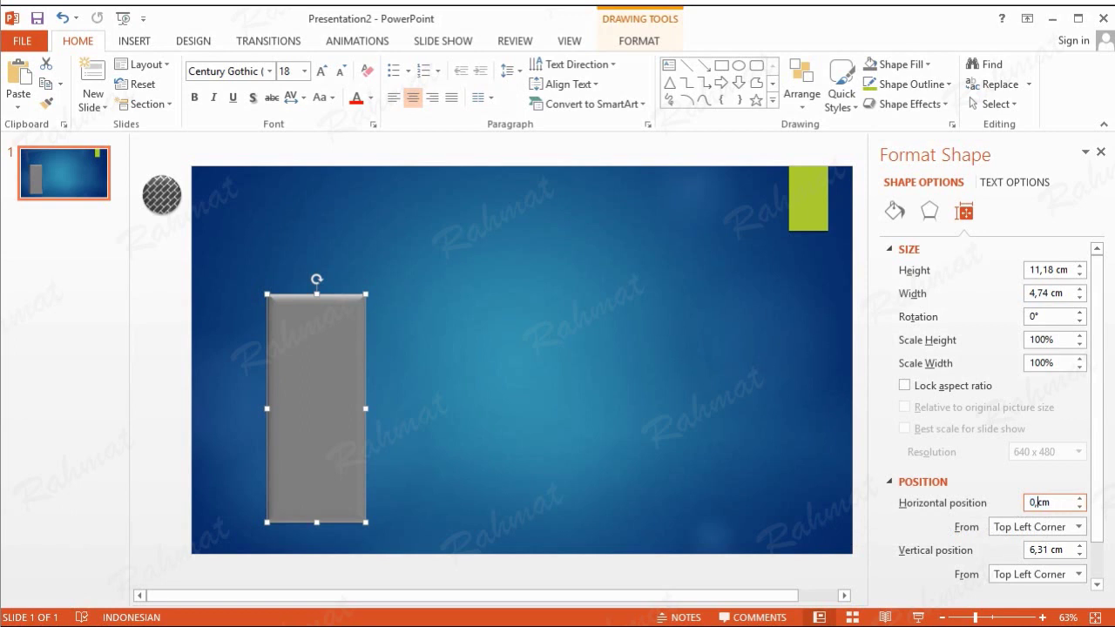
double_click(1041, 549)
text(6,44)
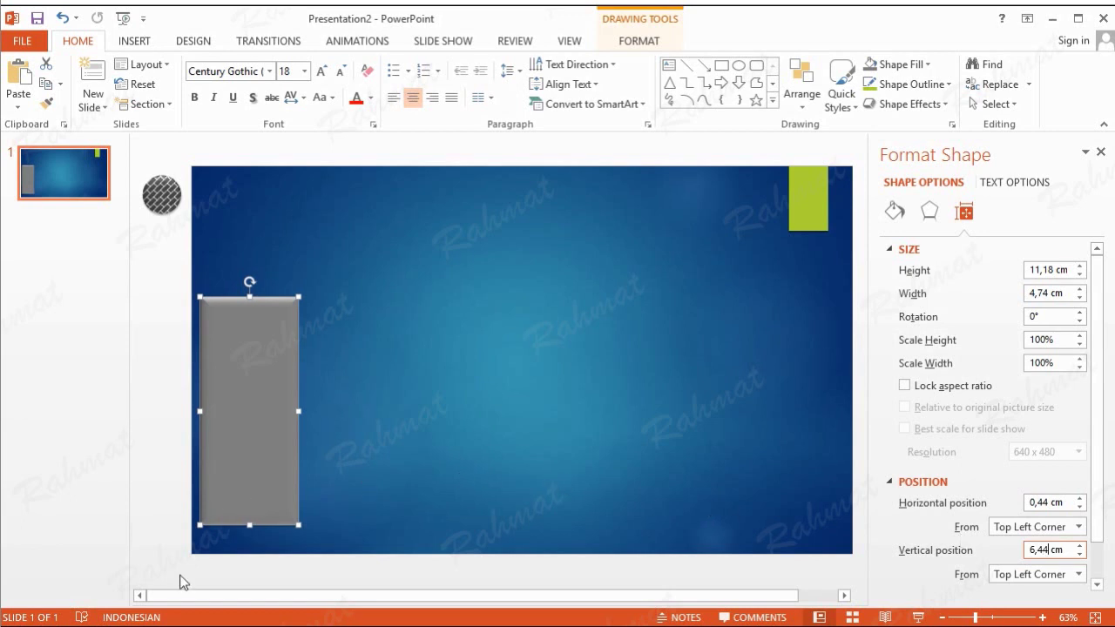
click(328, 441)
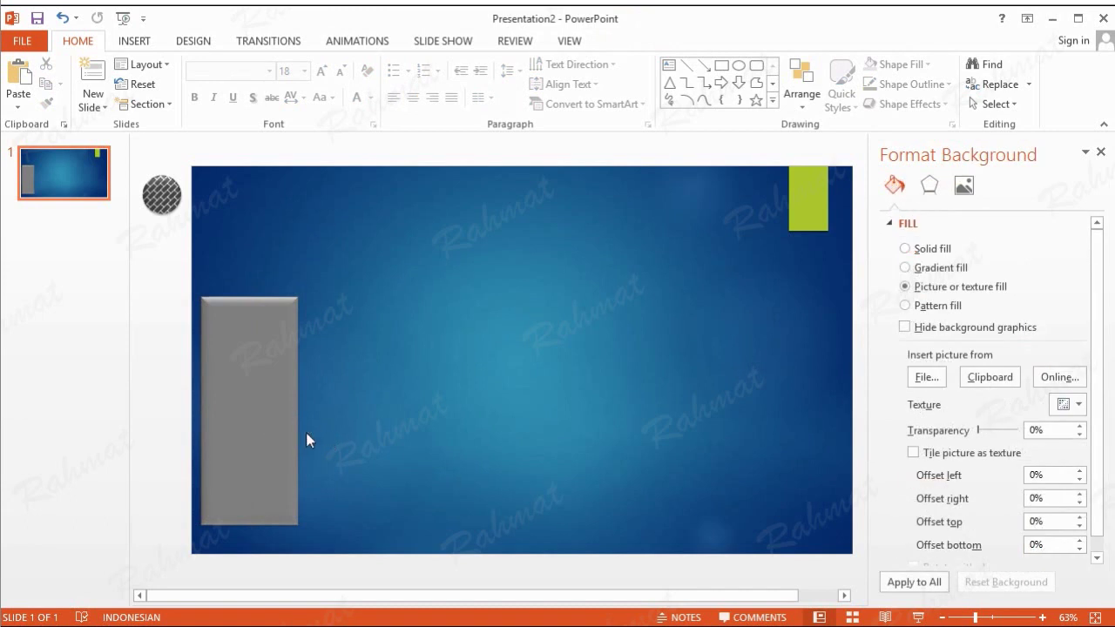
- Duplicate the gray bar beside the original and set the copy's height to 8,43 cm
click(271, 343)
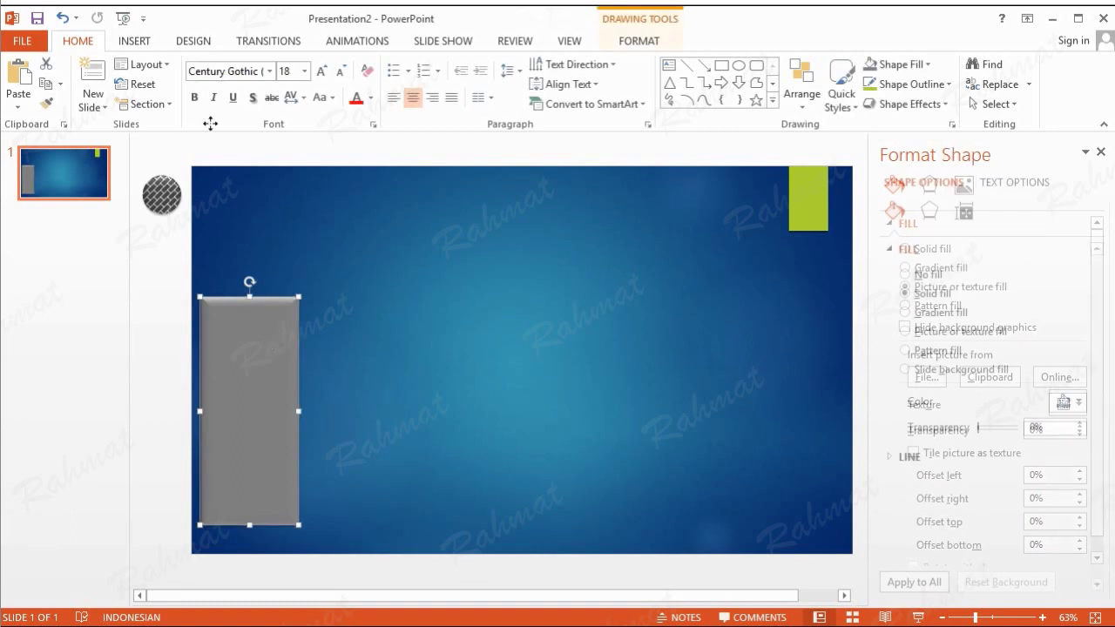
click(47, 83)
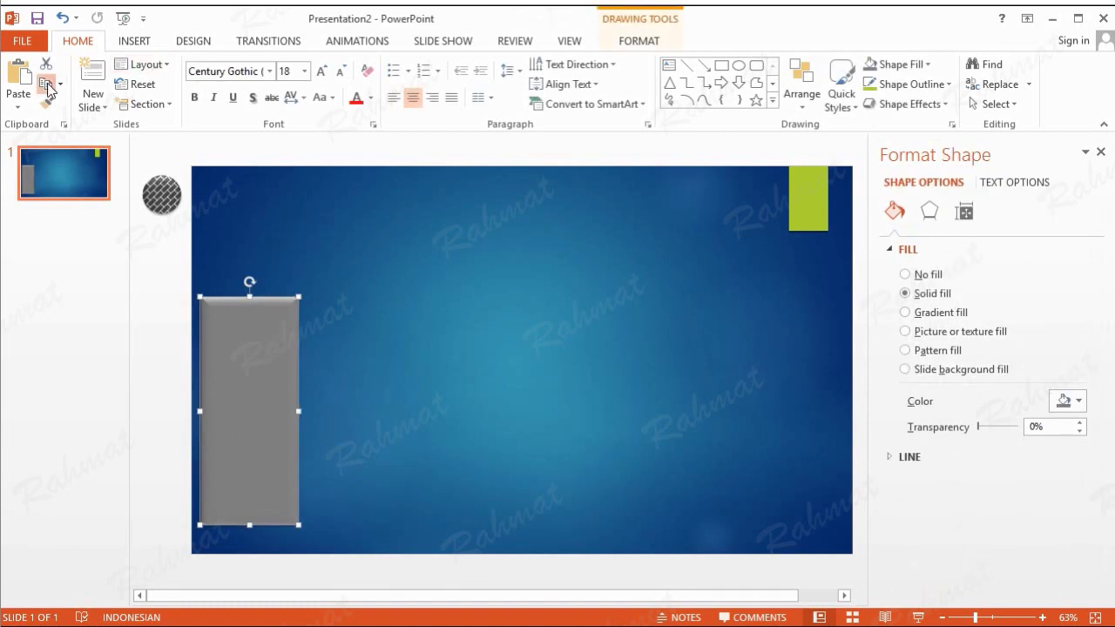
click(20, 75)
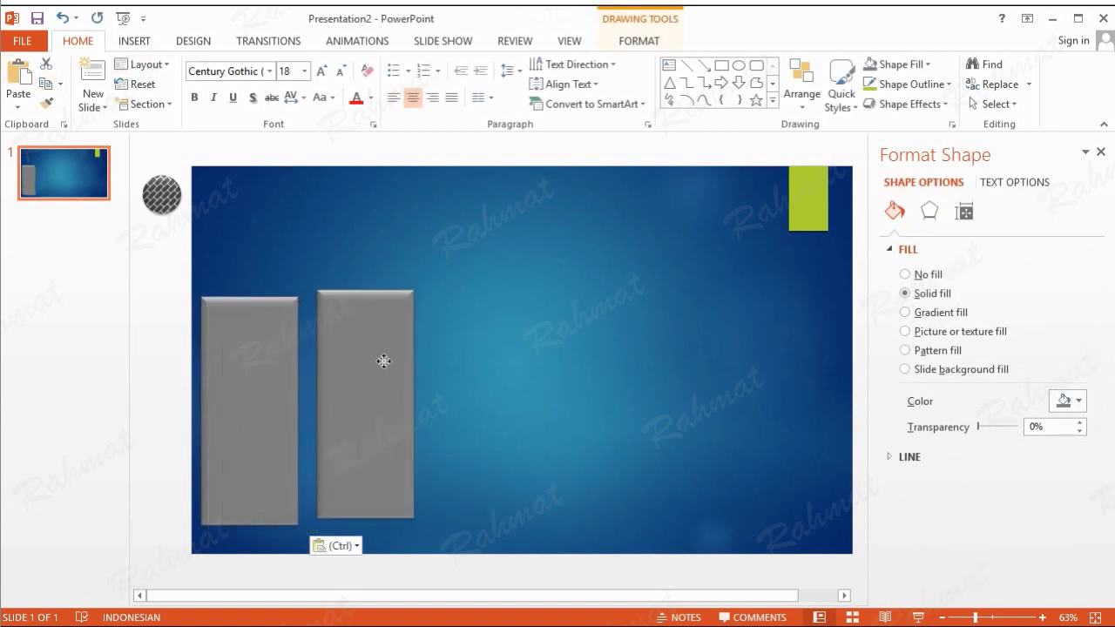
drag(279, 377, 394, 366)
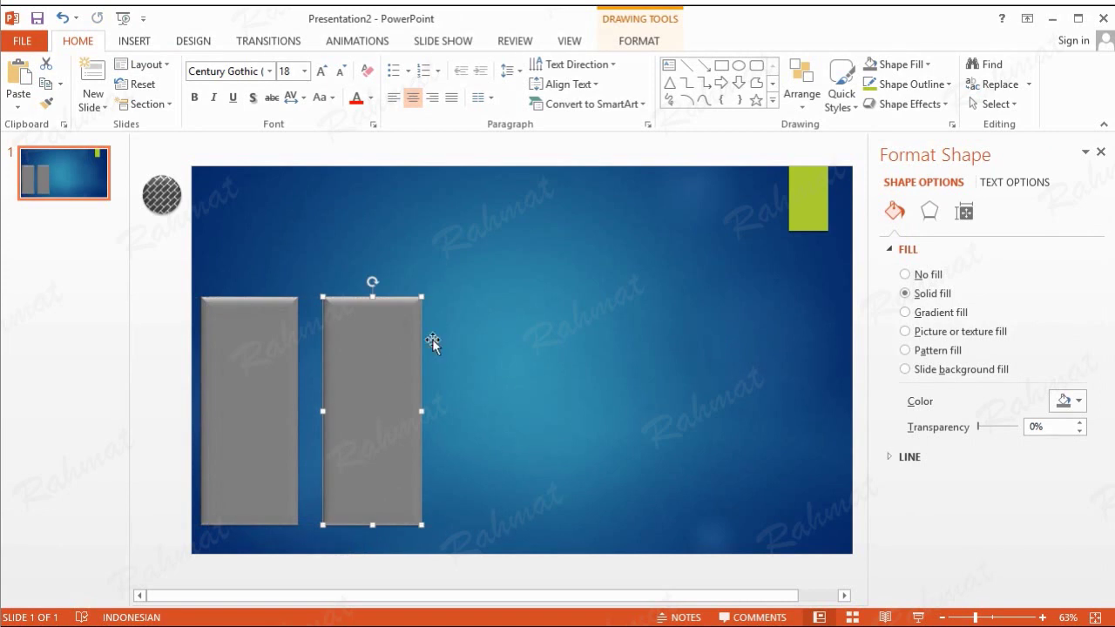
click(639, 44)
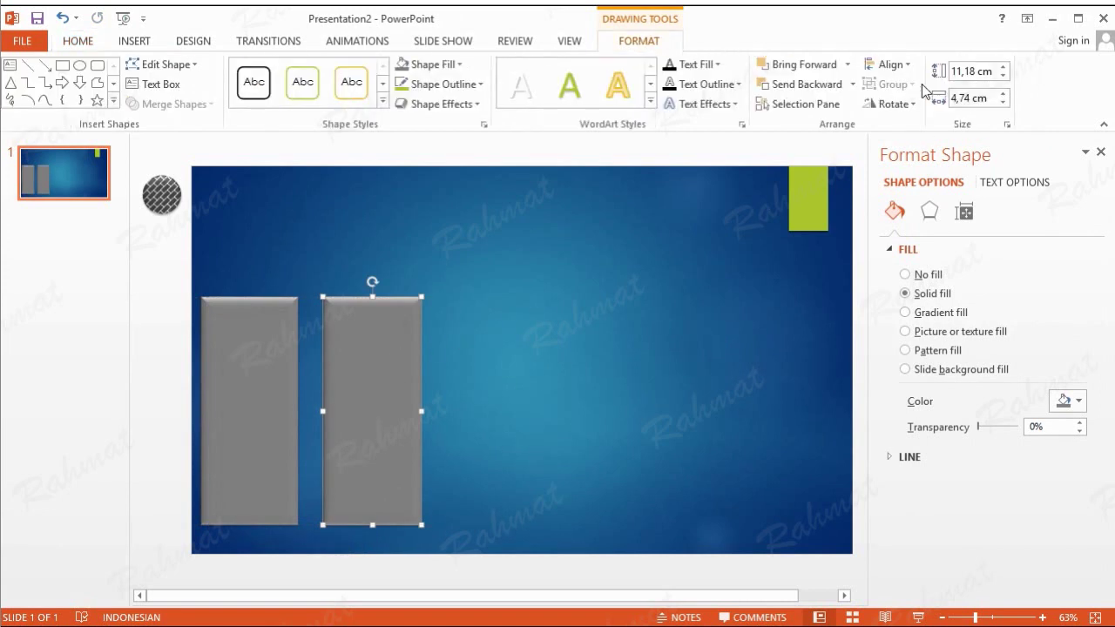
click(974, 71)
text(8,)
text(4)
text(3)
click(966, 96)
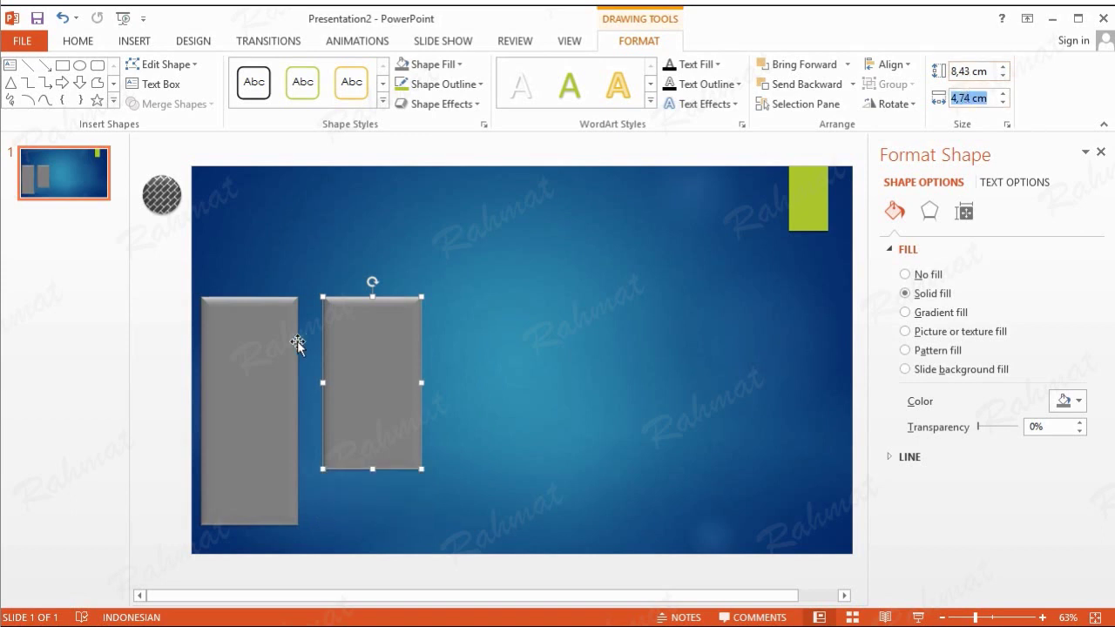
- Position the second bar at 5,22 cm horizontal and 9,18 cm vertical
right_click(373, 324)
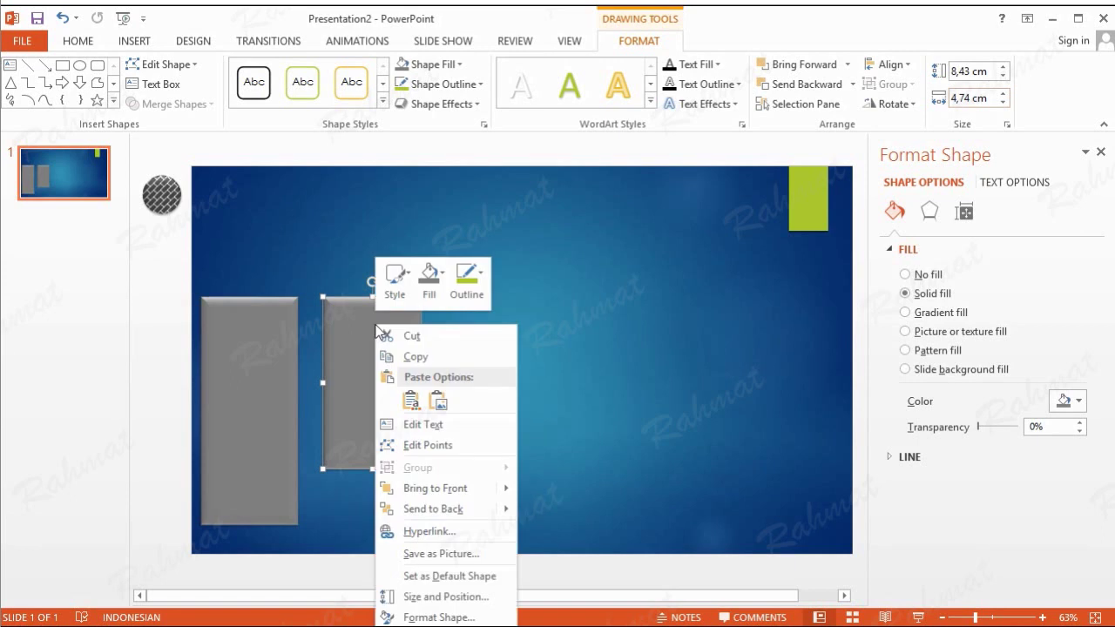
click(462, 597)
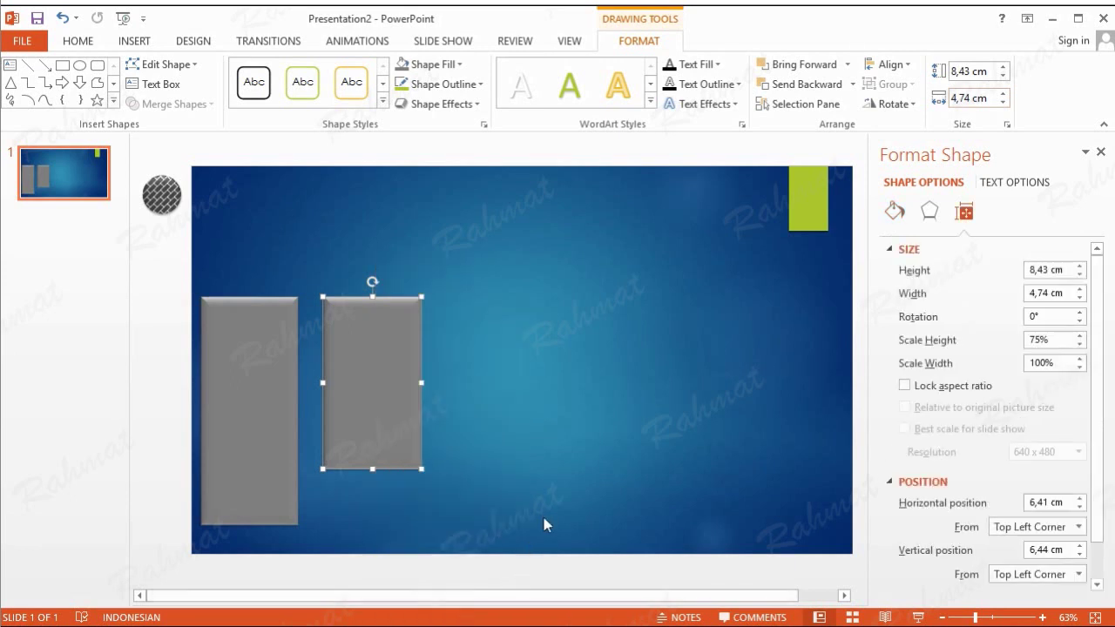
click(1045, 503)
drag(1051, 502, 1007, 507)
text(5,22cm)
click(1050, 548)
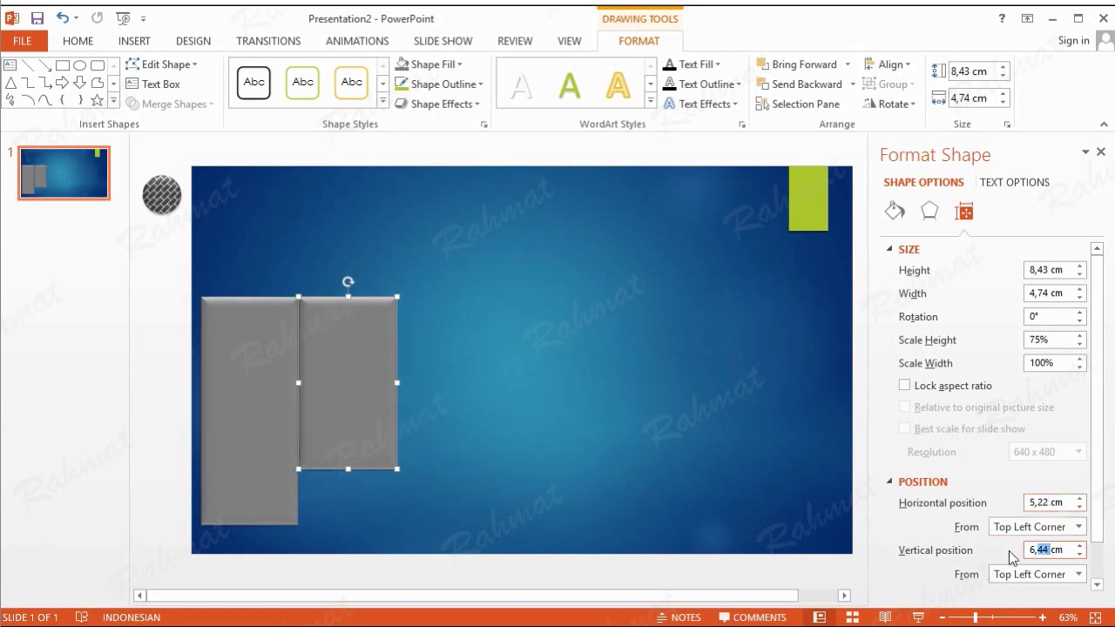
drag(1056, 549, 998, 550)
text(9,18)
key(Return)
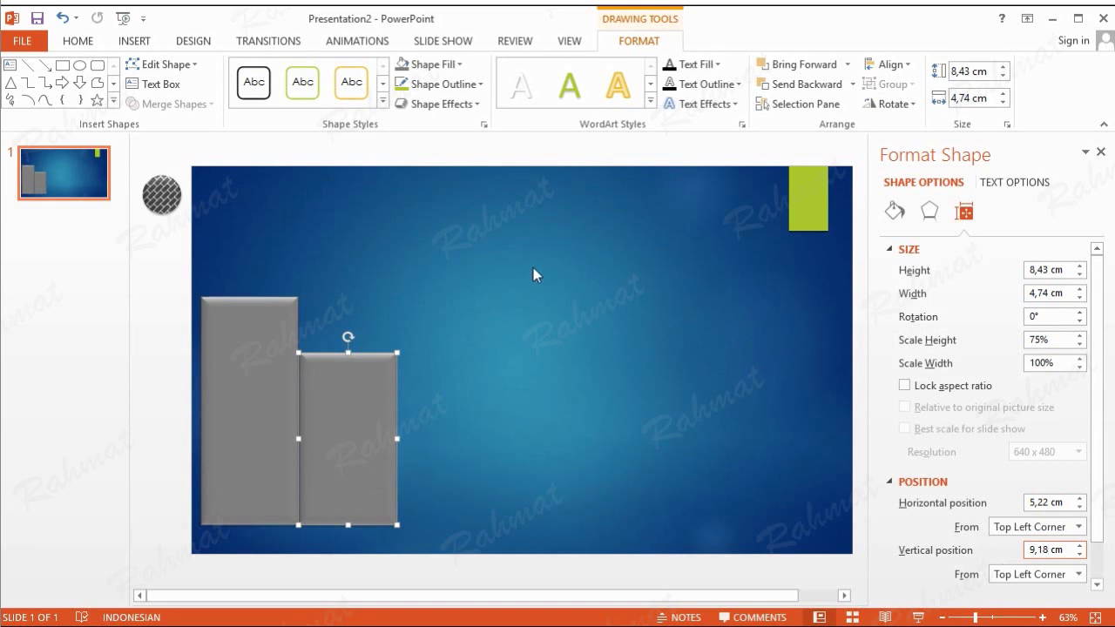
click(533, 274)
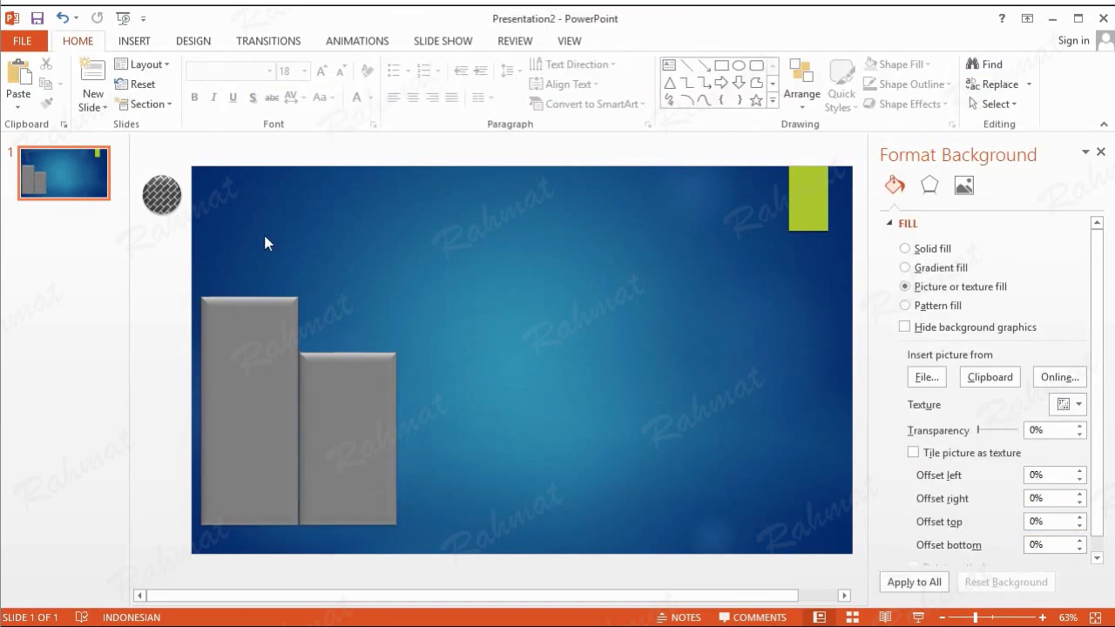
- Paste another bar copy and size it to 6,06 cm height and 4,26 cm width
click(21, 78)
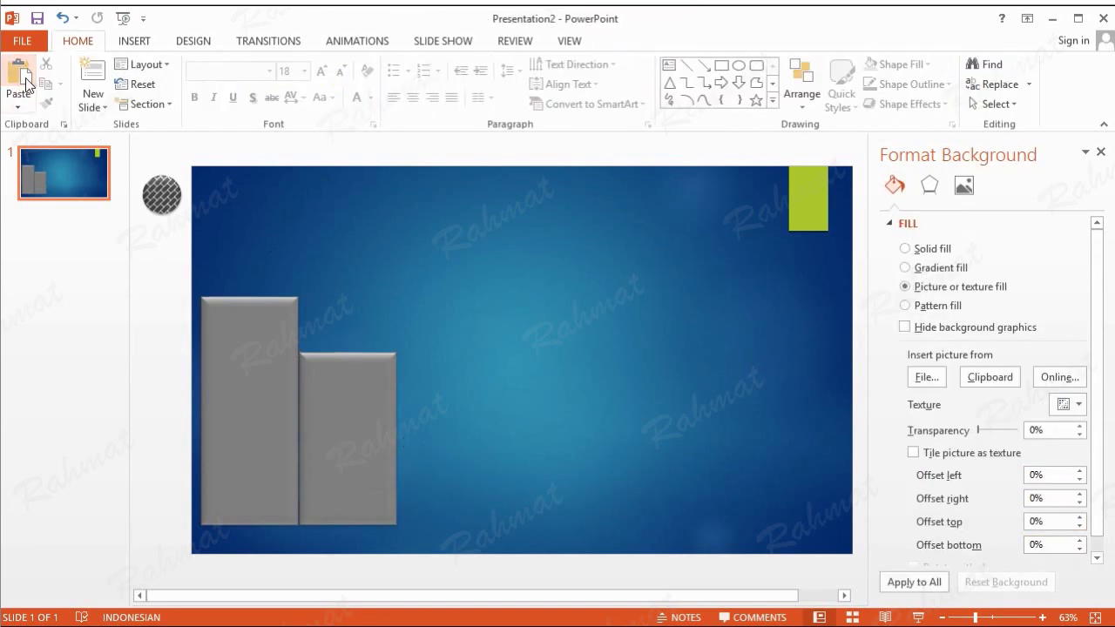
drag(269, 360, 495, 348)
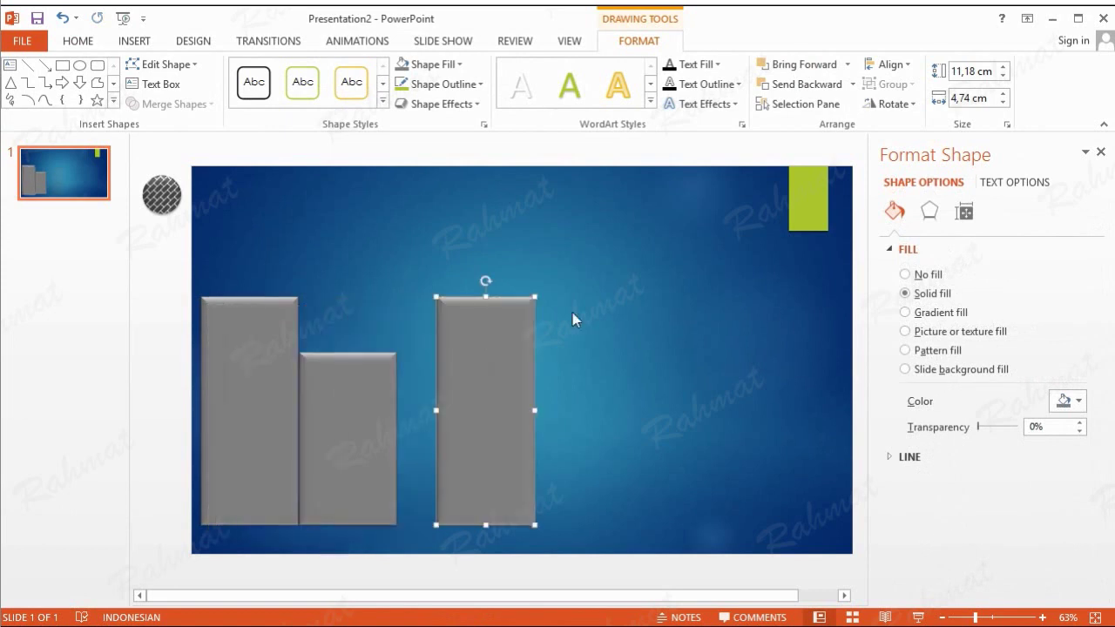
click(978, 70)
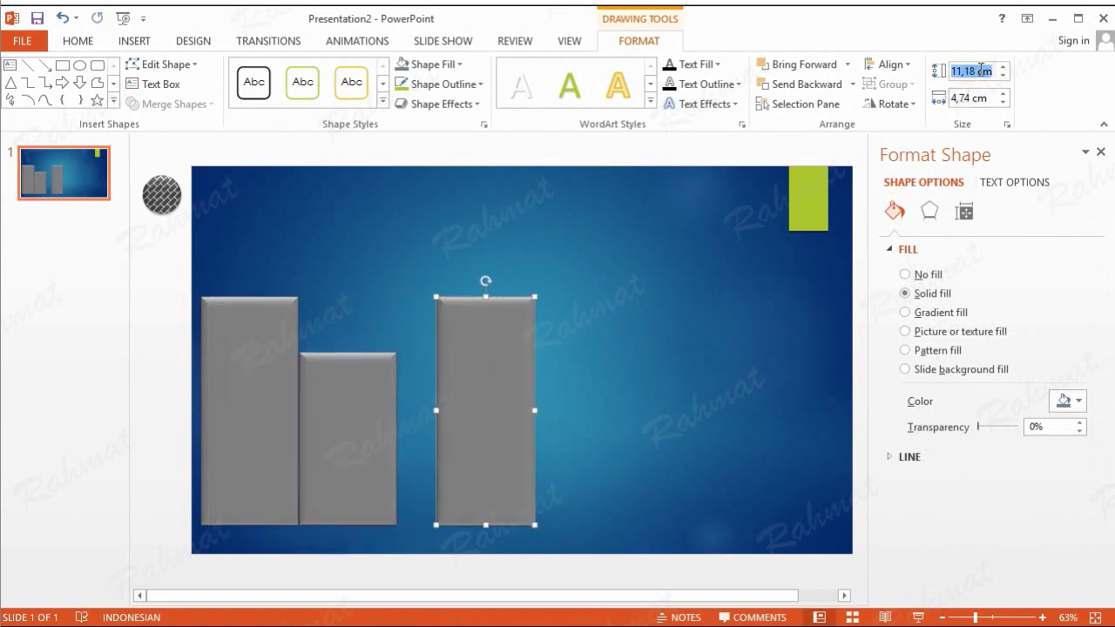
drag(979, 70, 937, 76)
text(6,0)
text(6)
click(971, 97)
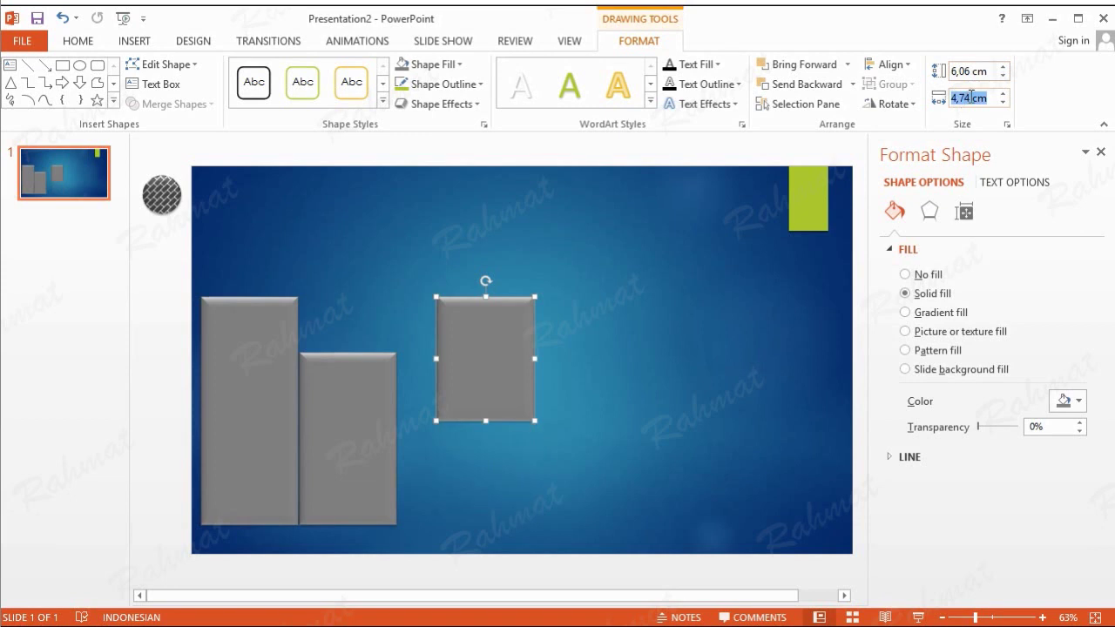
click(971, 97)
text(4,26)
key(Return)
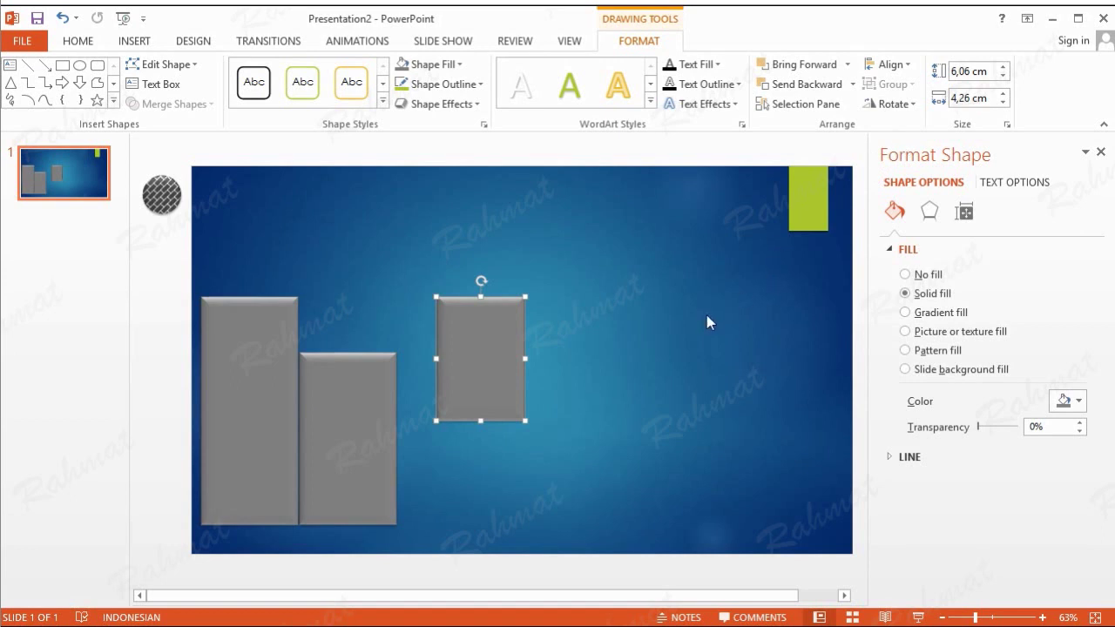
- Position the third bar at 9,96 cm horizontal and 11,56 cm vertical
right_click(486, 314)
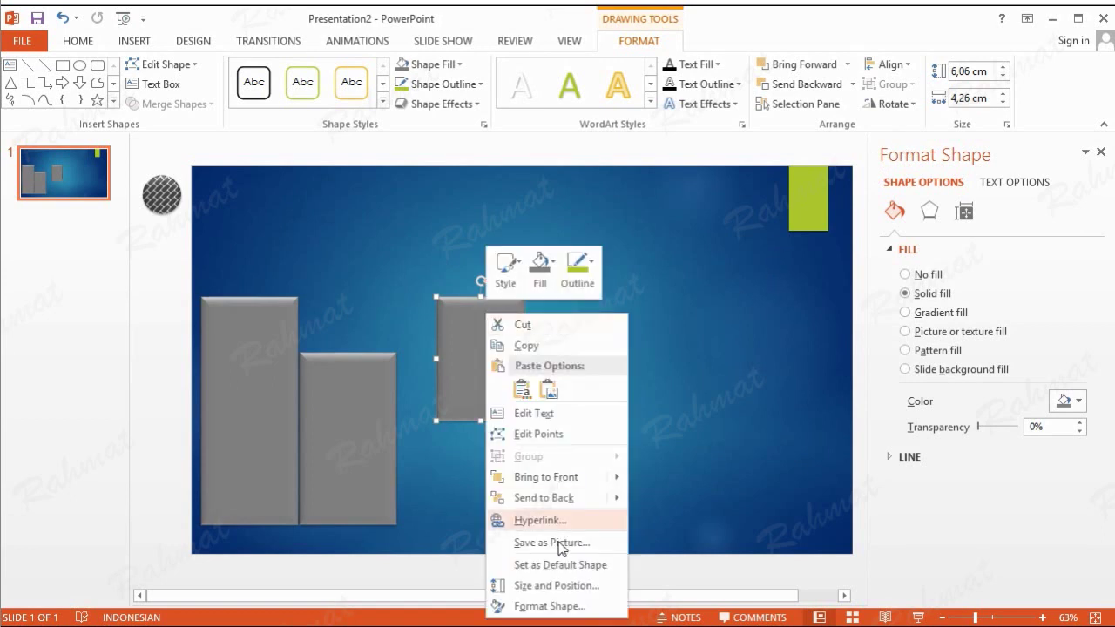
click(565, 584)
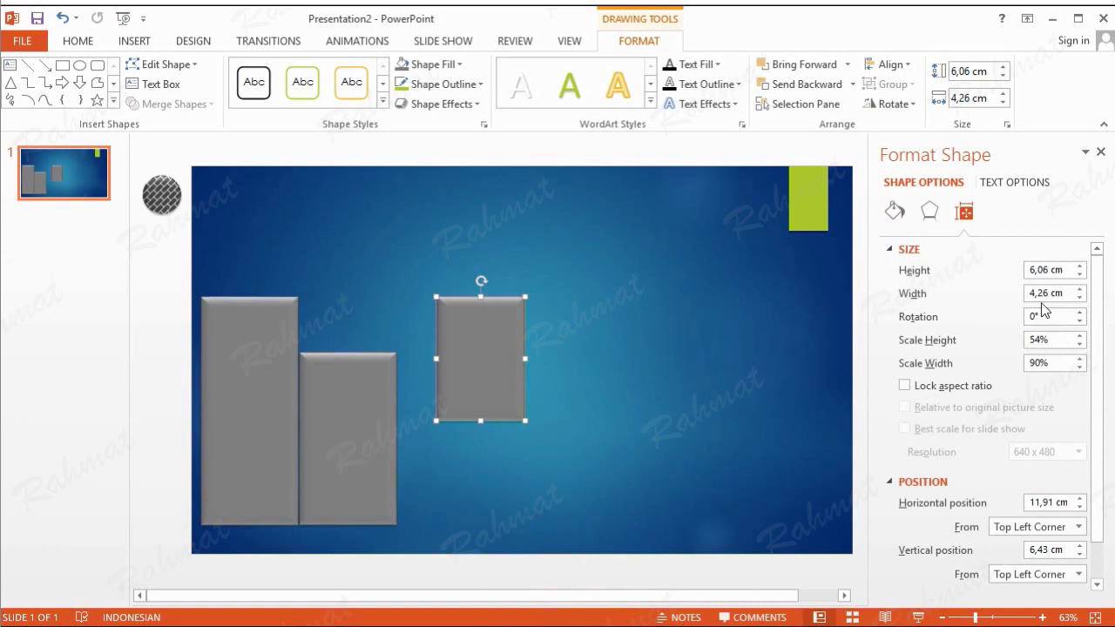
click(1046, 502)
double_click(1055, 503)
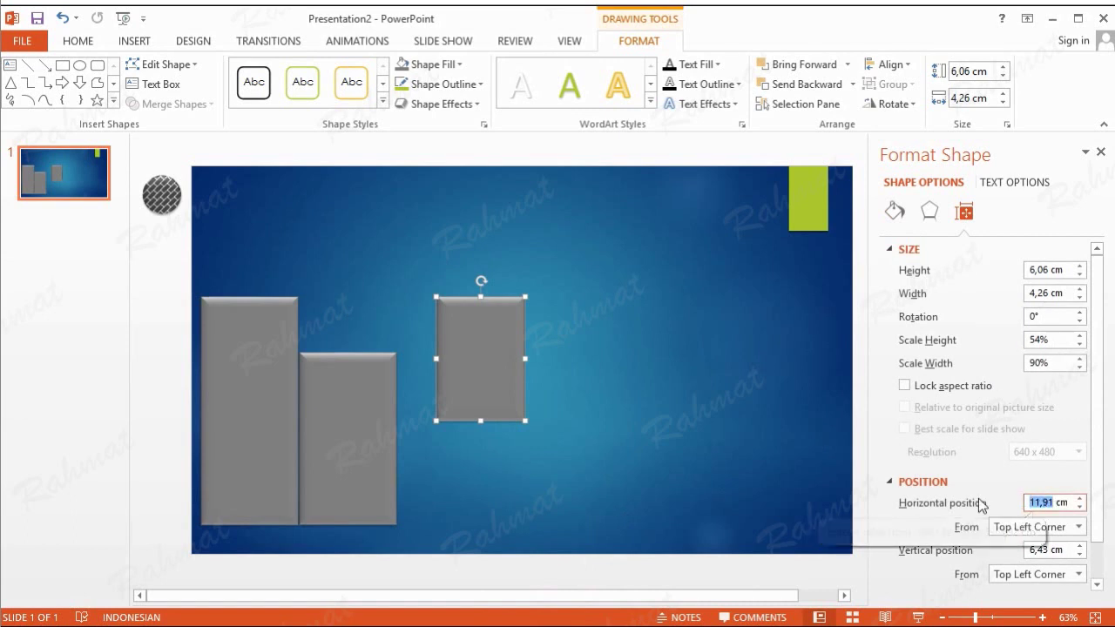
text(9,96)
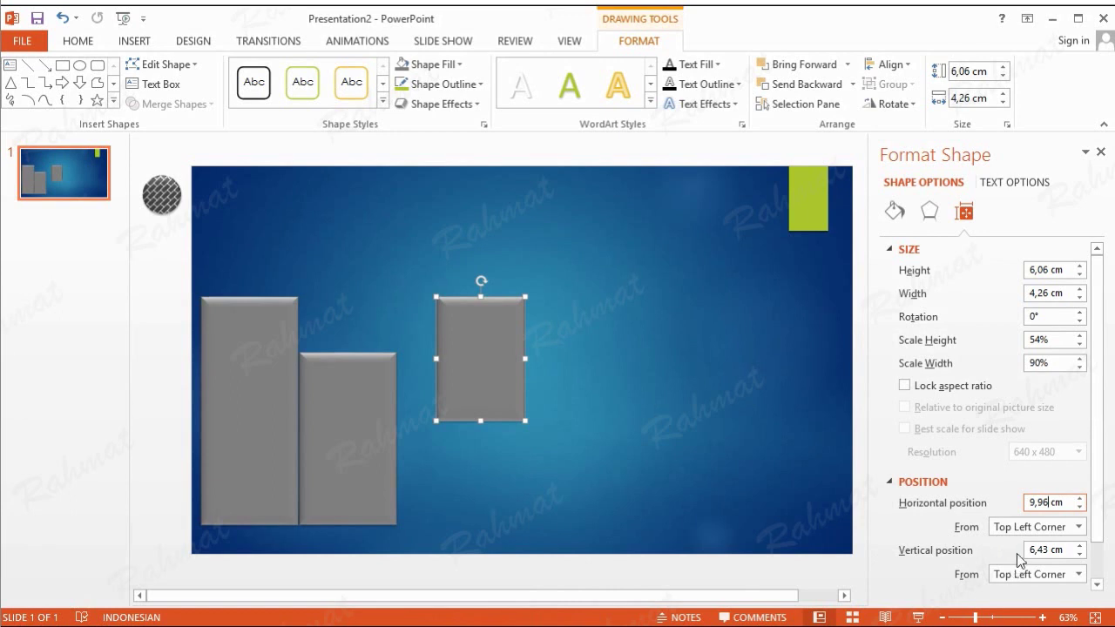
click(1044, 550)
double_click(1048, 549)
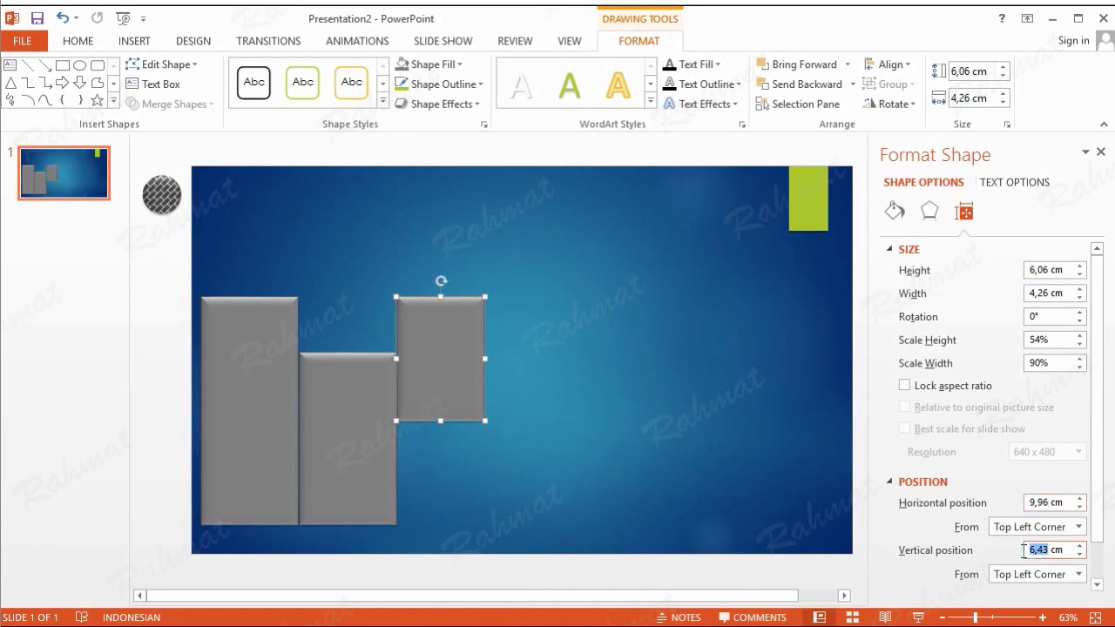
text(11,56)
key(Return)
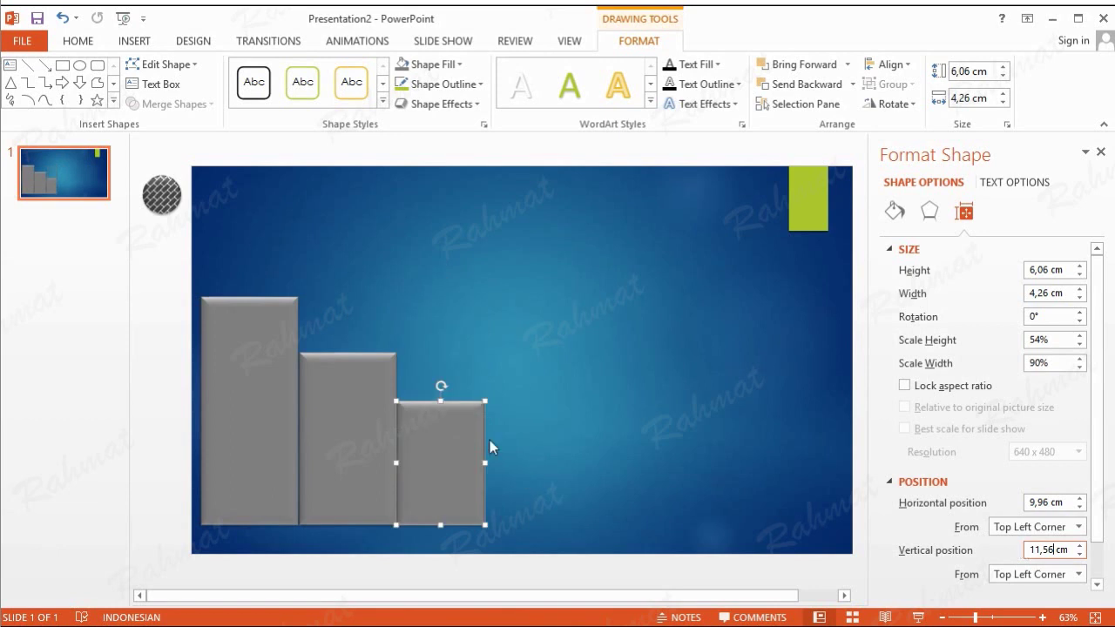
click(715, 264)
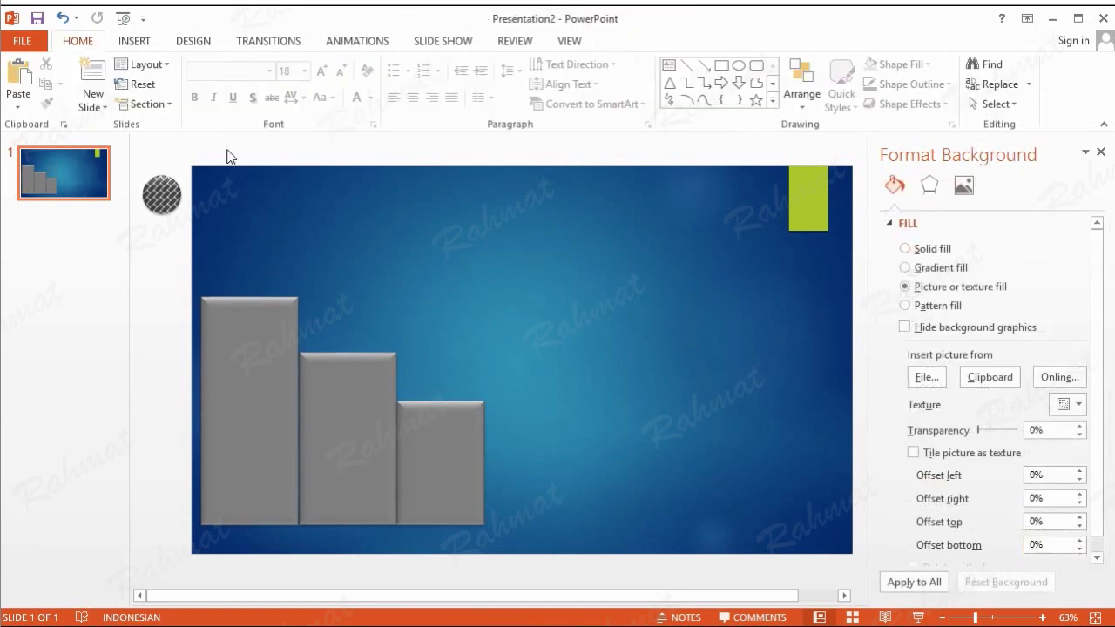
- Paste another bar copy and size it to 3,99 cm height and 3,15 cm width
click(35, 82)
drag(271, 379, 639, 364)
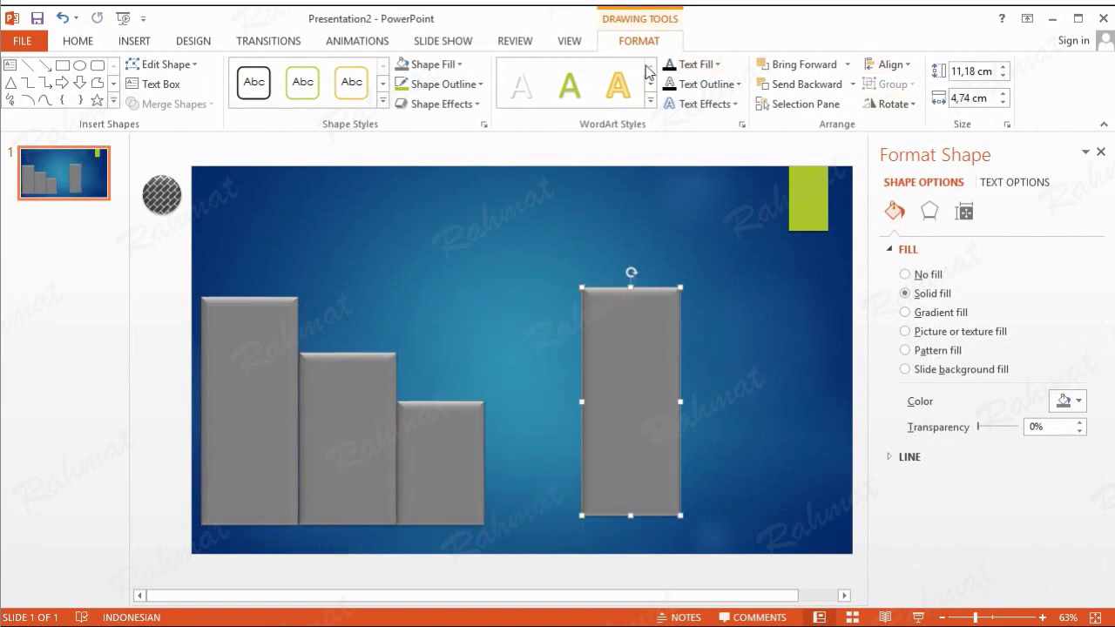
click(974, 70)
click(972, 69)
drag(972, 70, 942, 73)
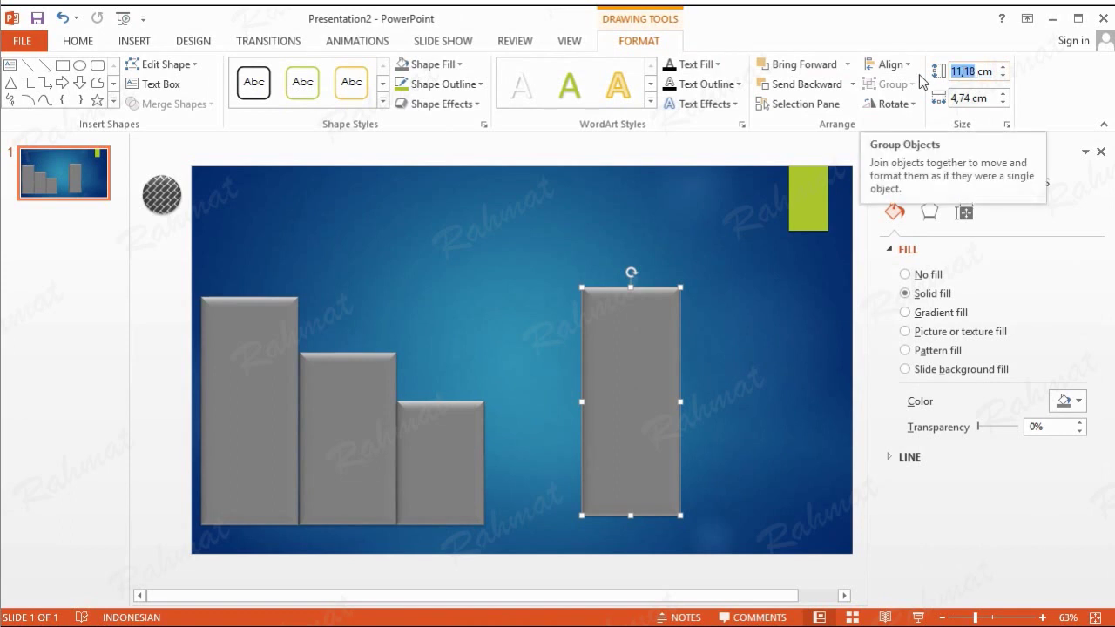
text(3,99)
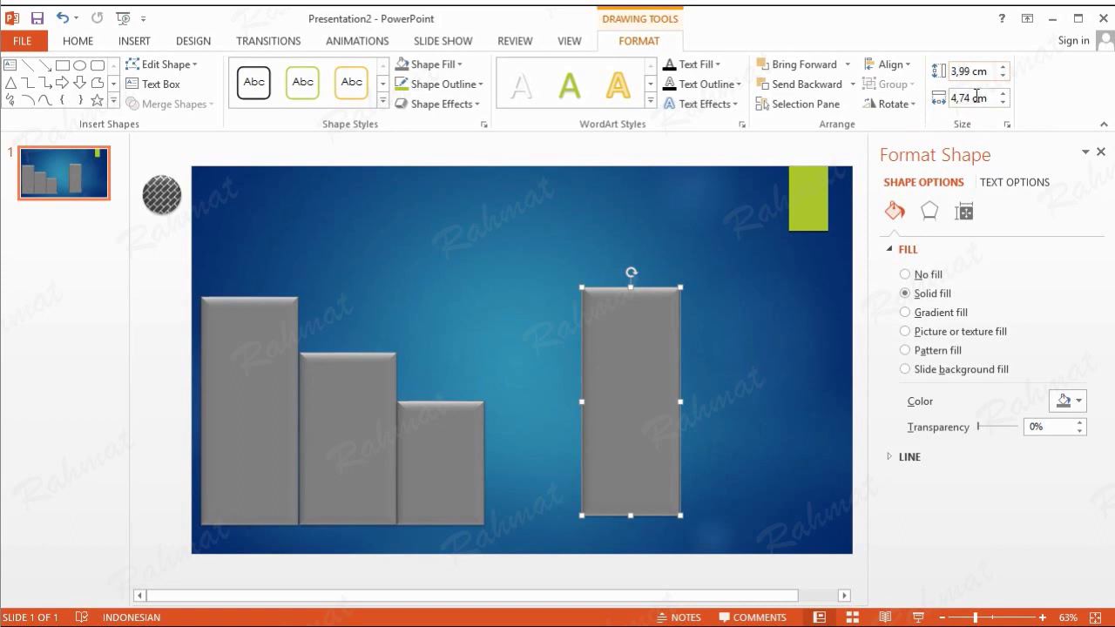
click(962, 99)
double_click(970, 98)
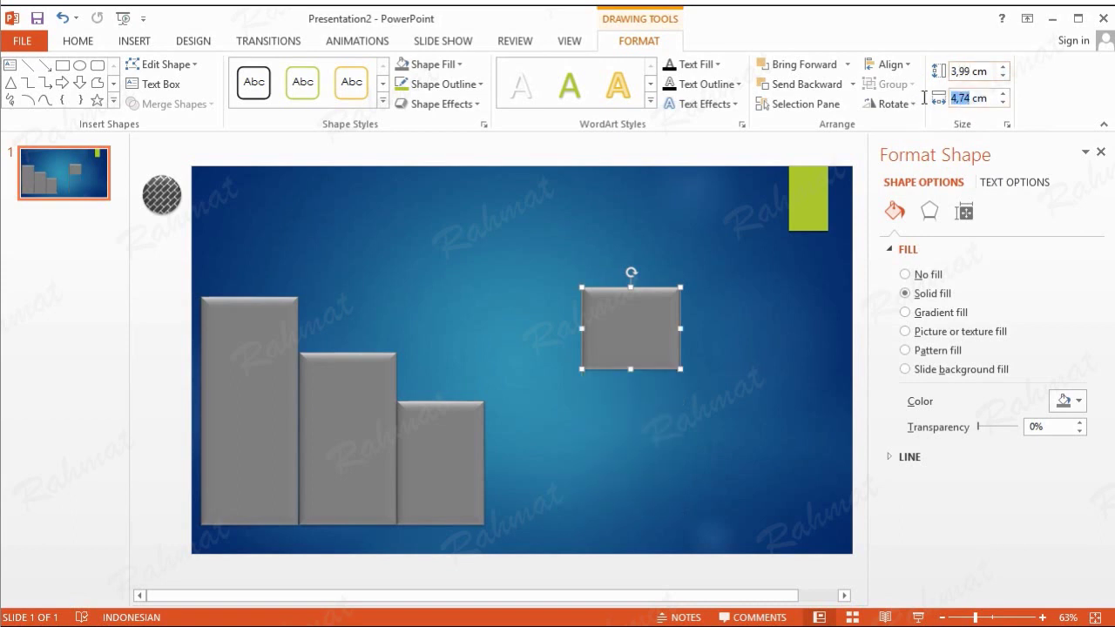
text(3,)
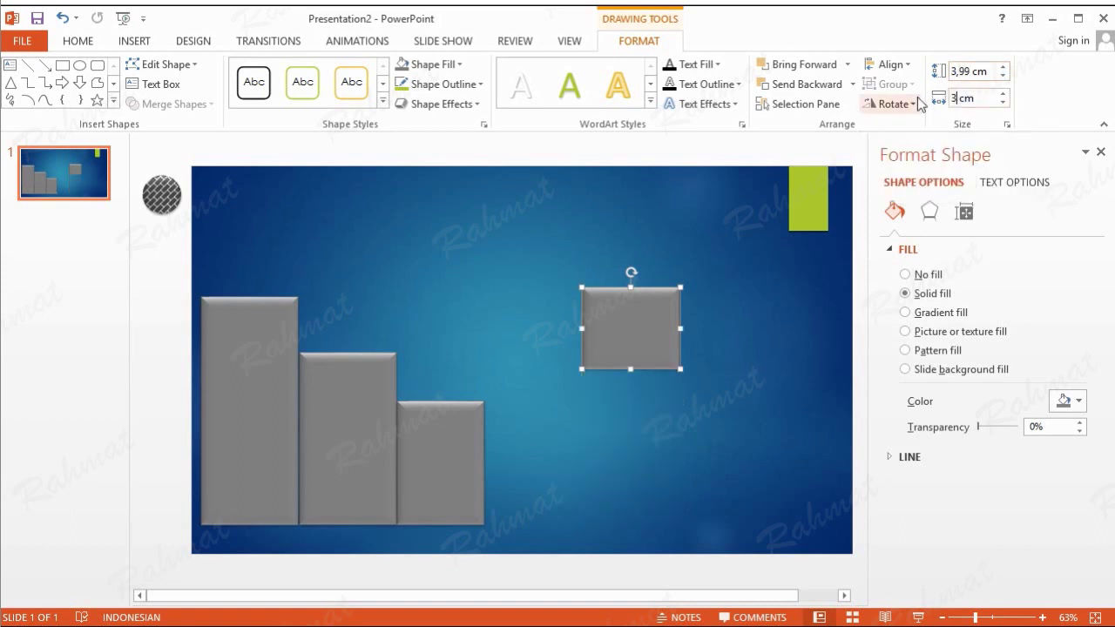
text(15)
key(Return)
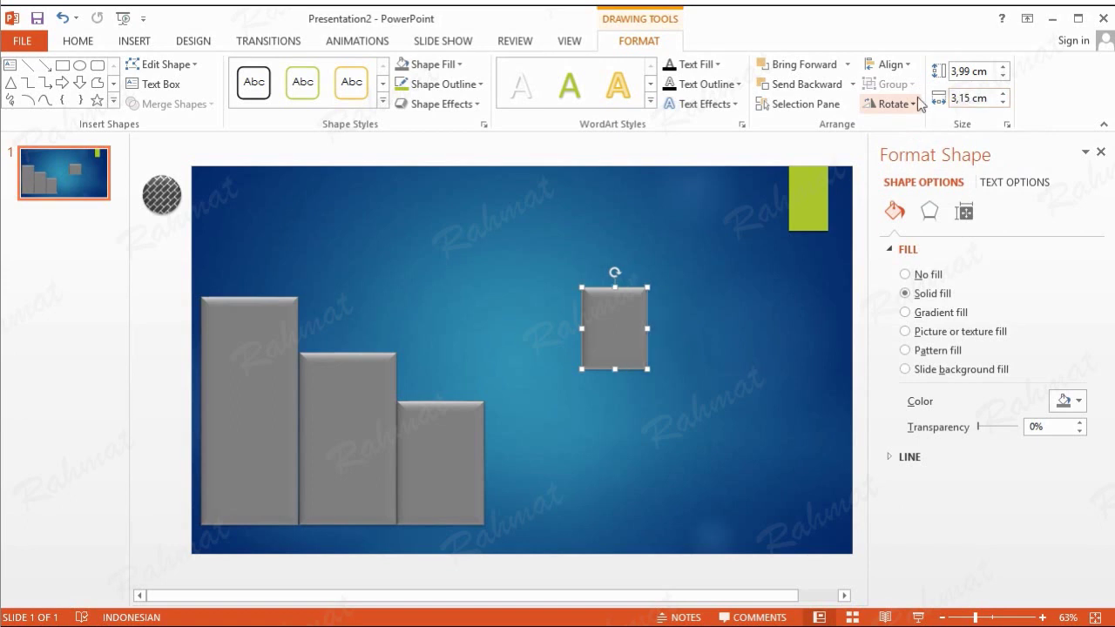
- Position the fourth bar at 14,25 cm horizontal and 13,64 cm vertical
click(708, 283)
click(637, 320)
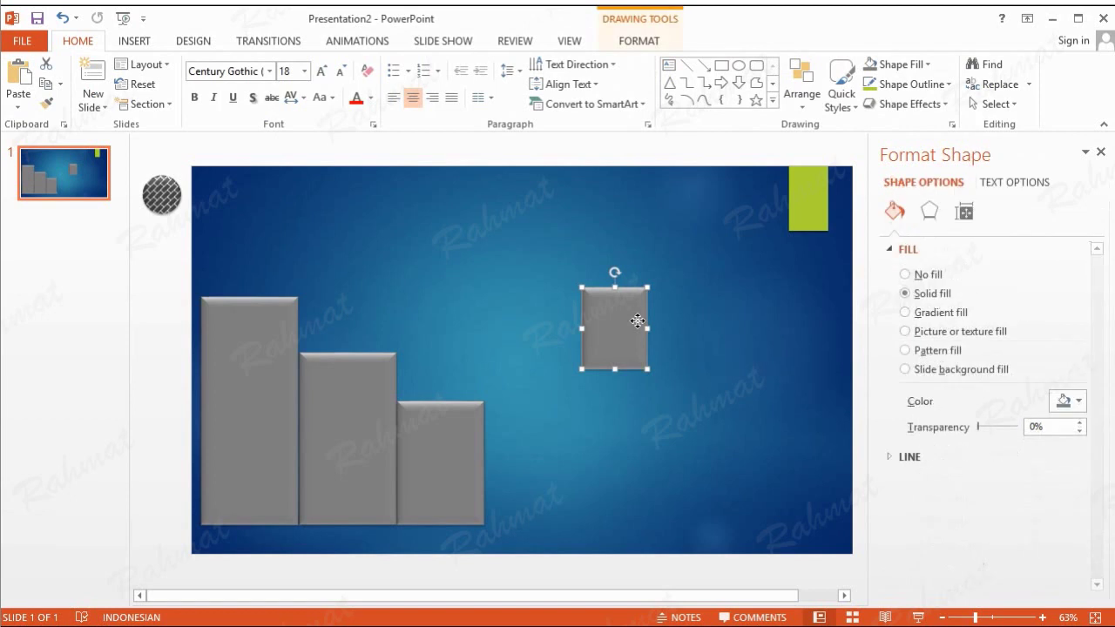
right_click(637, 321)
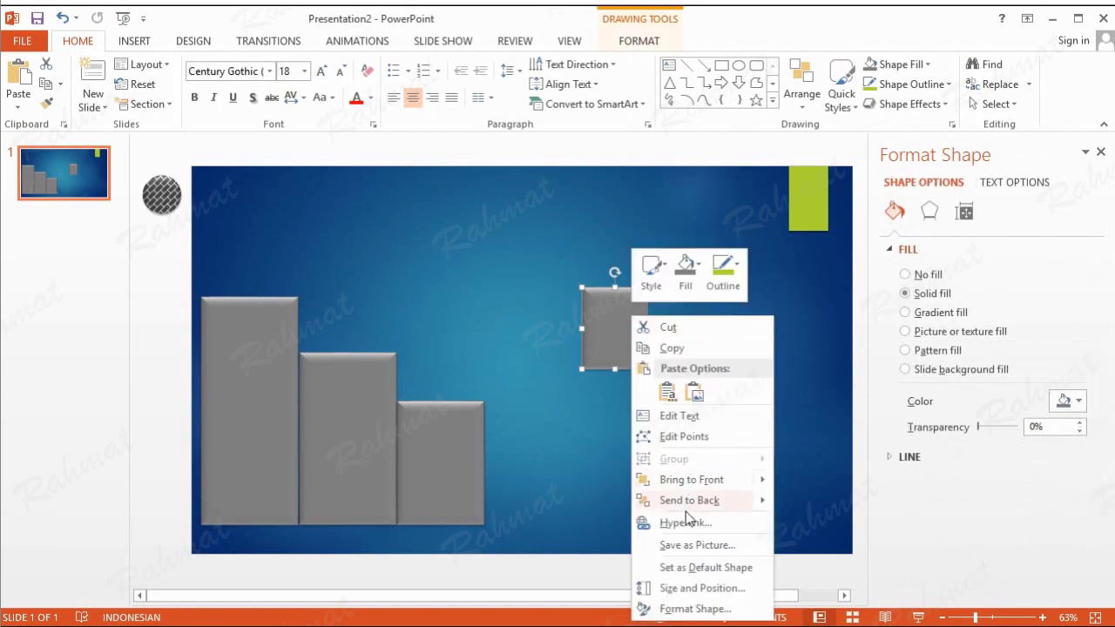
click(689, 590)
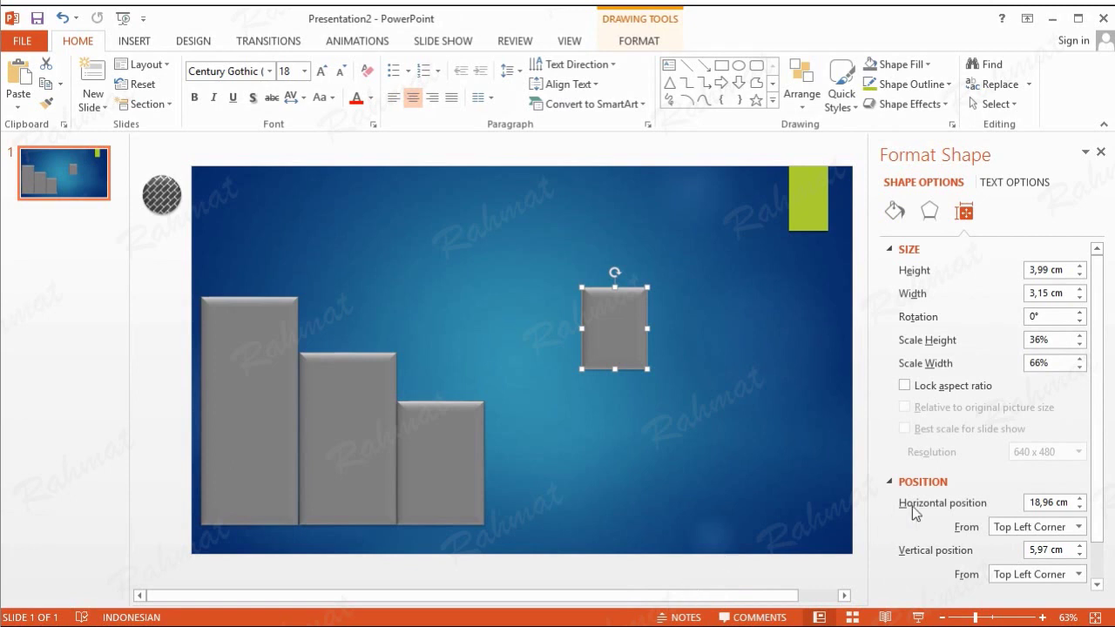
click(1048, 503)
drag(1056, 503, 1008, 501)
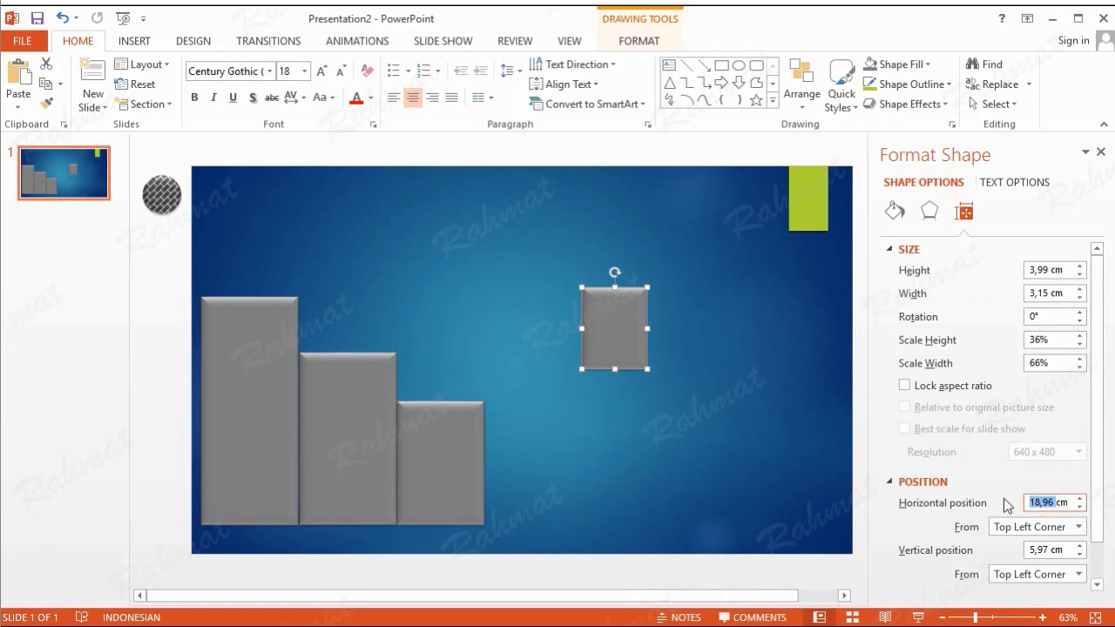
text(14,25)
drag(1052, 550, 1004, 555)
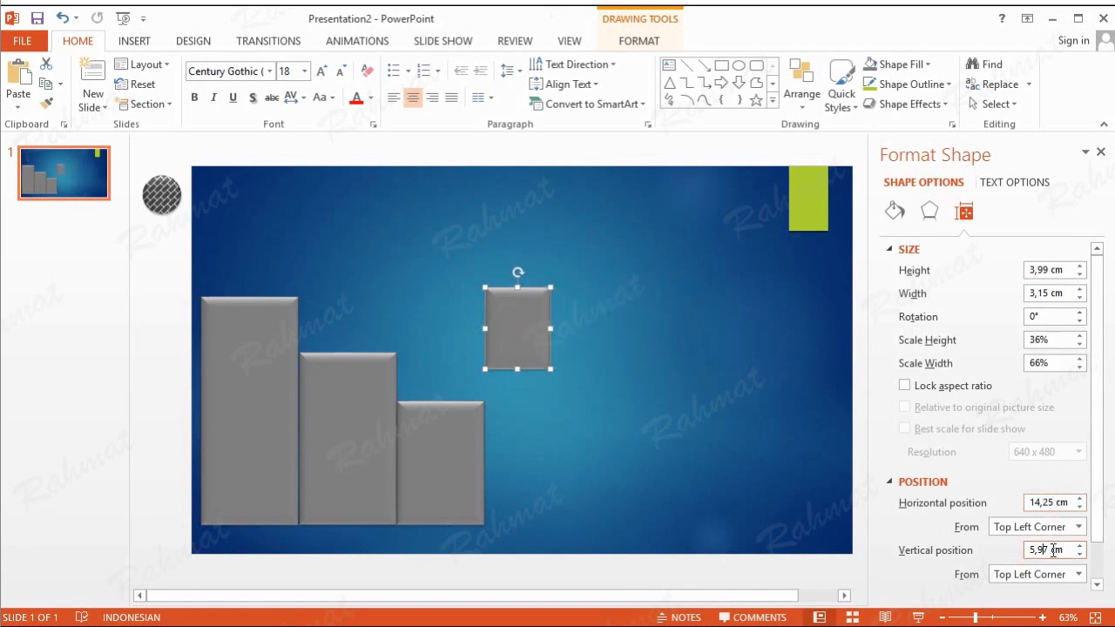
text(13,64)
key(Return)
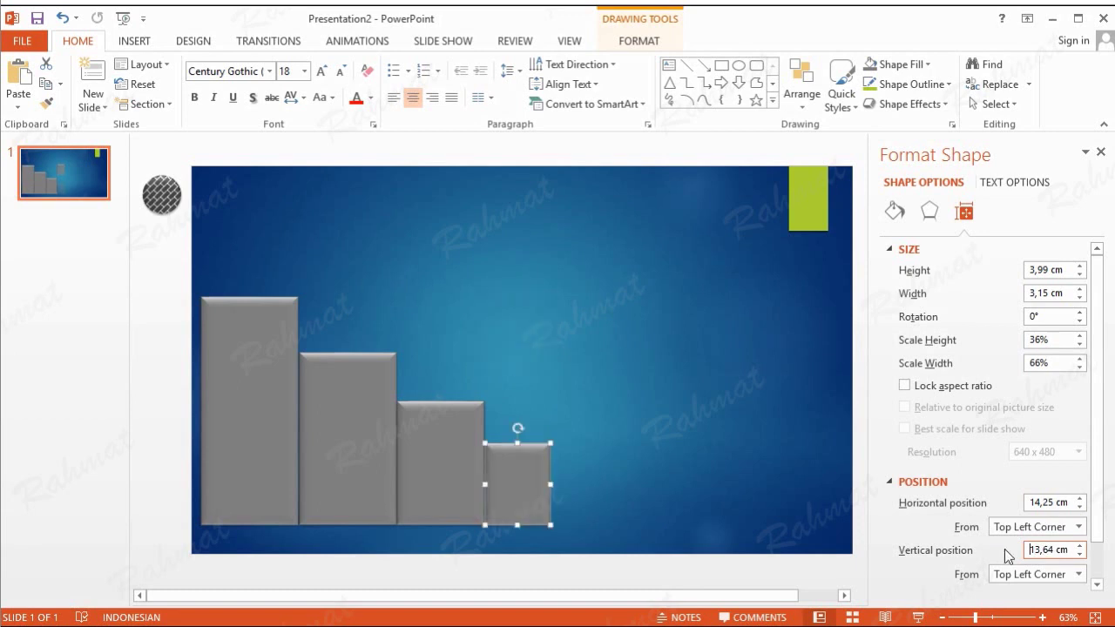
click(685, 272)
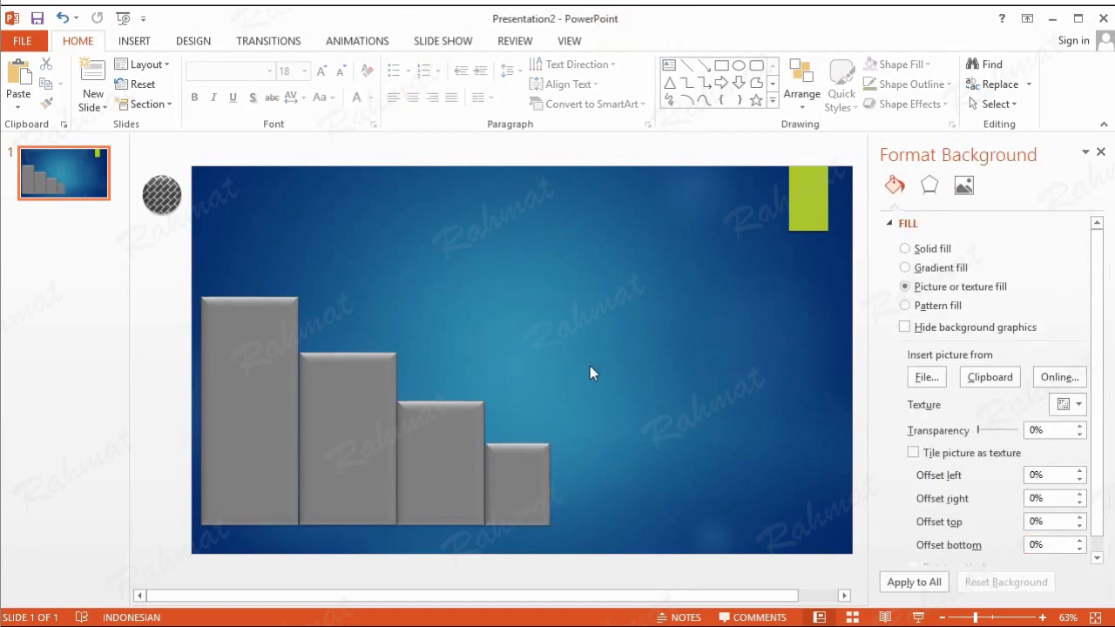
- Paste another gray bar copy on the right and resize it to 2,02 × 2,61 cm
click(19, 77)
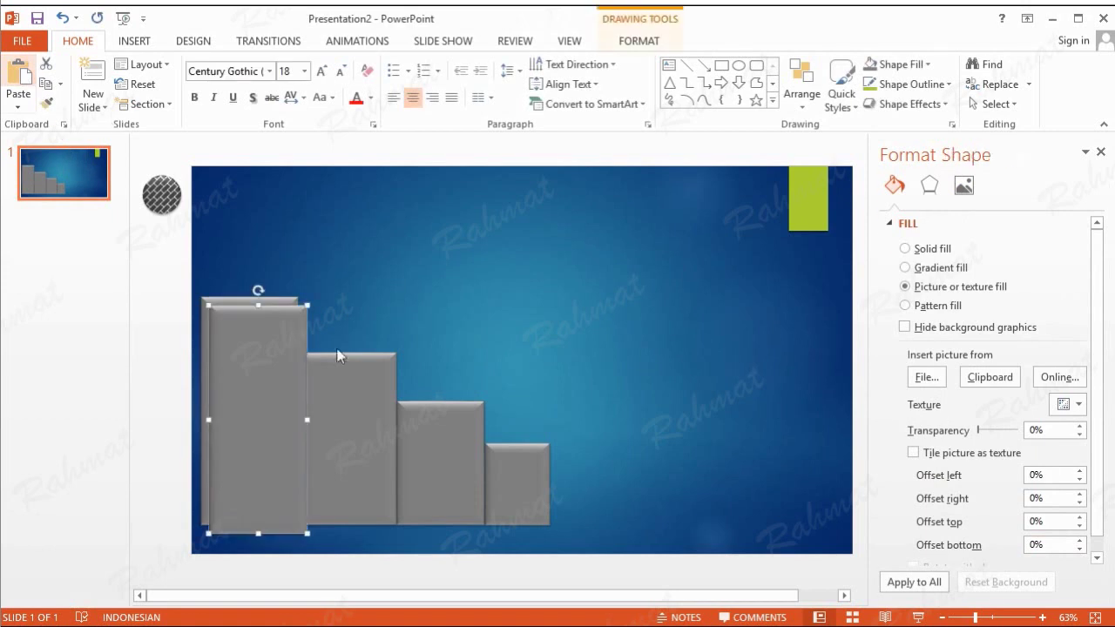
drag(271, 372, 670, 353)
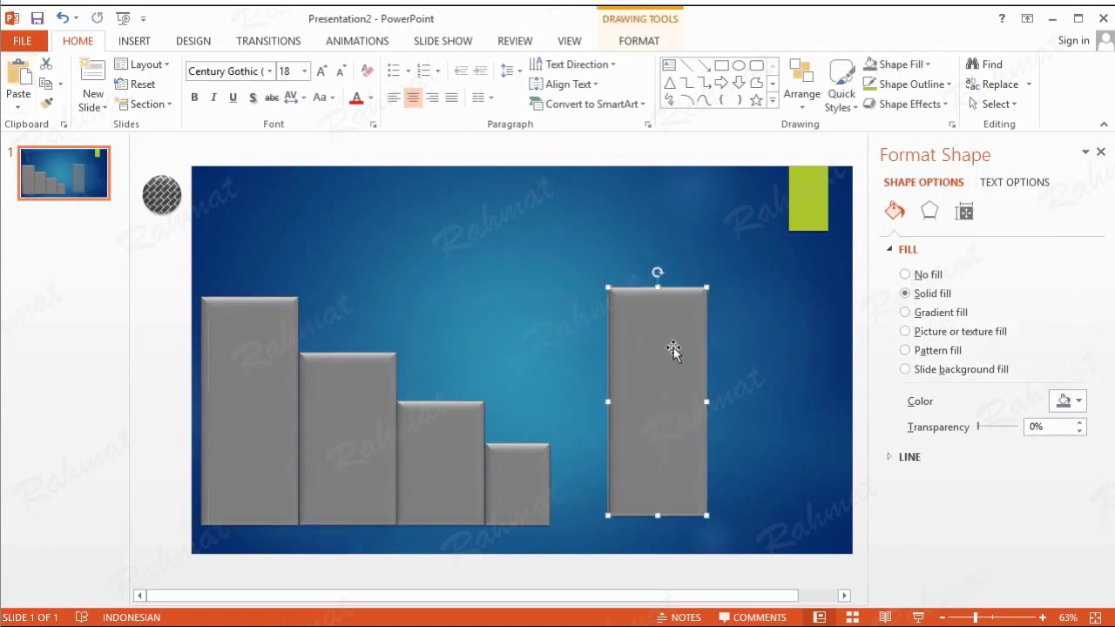
click(642, 41)
click(977, 70)
drag(977, 70, 951, 73)
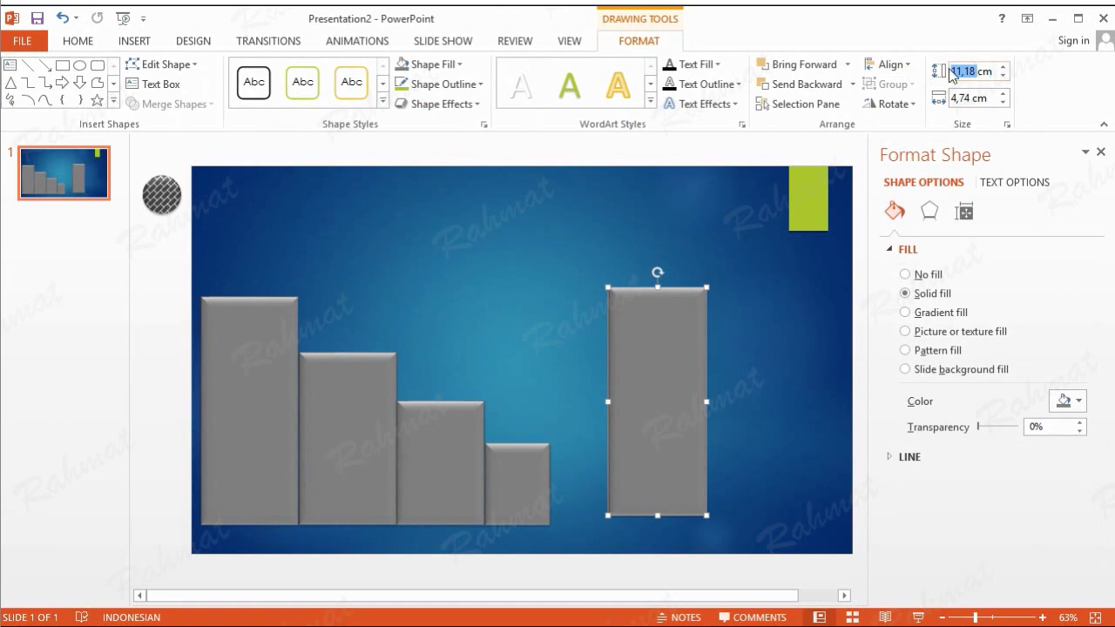
text(2,02)
click(967, 97)
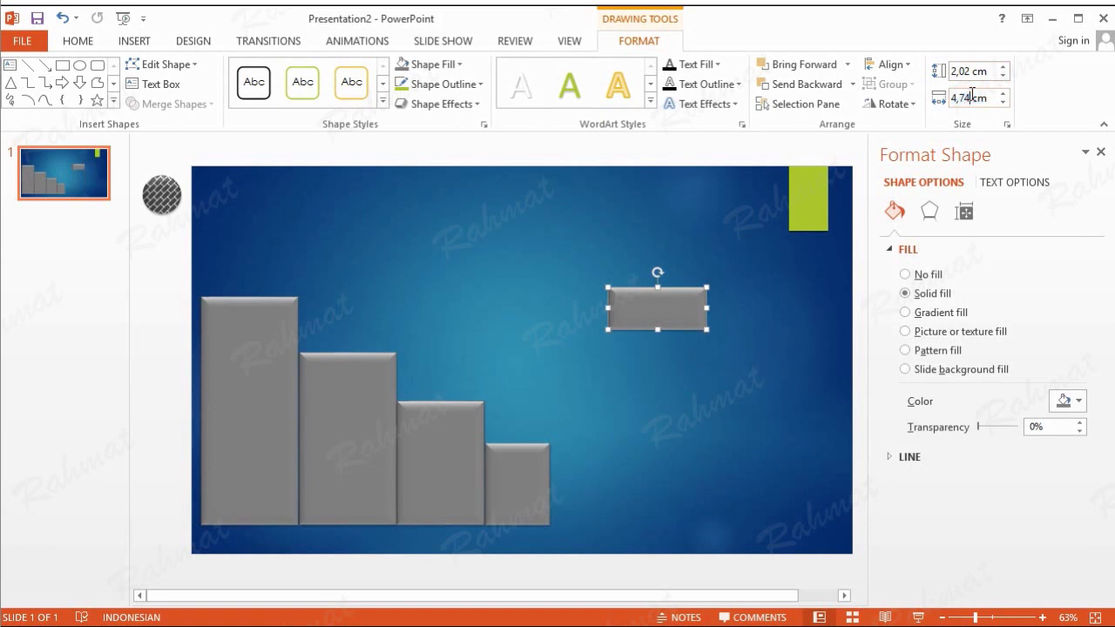
text(2,61)
key(Return)
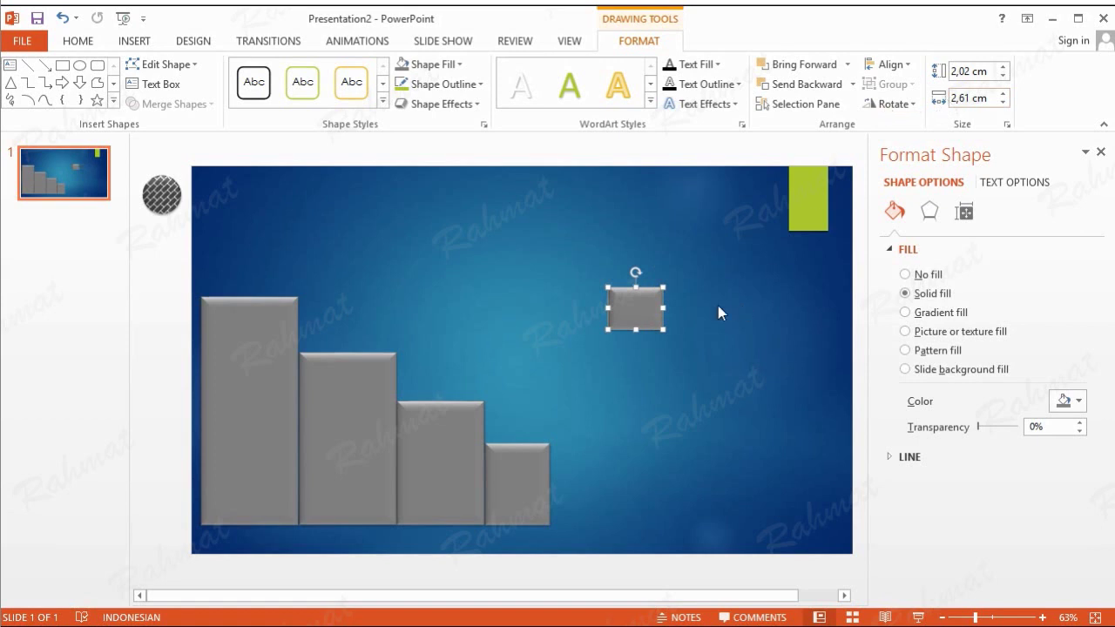
- Position the small bar at Horizontal 17,4 cm and Vertical 15,61 cm
right_click(653, 300)
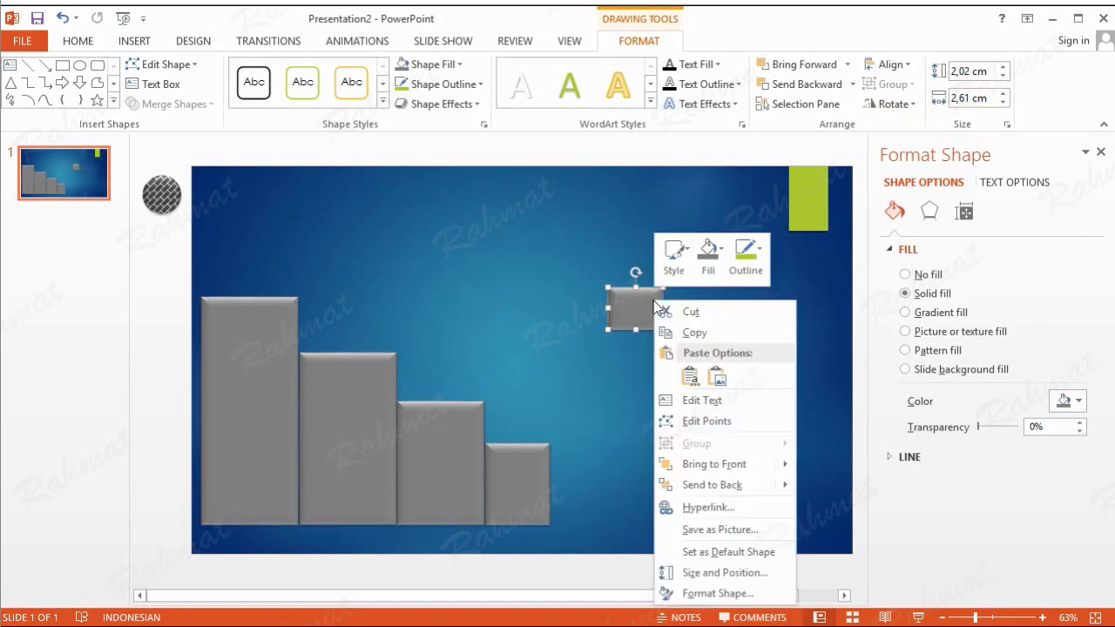
click(726, 571)
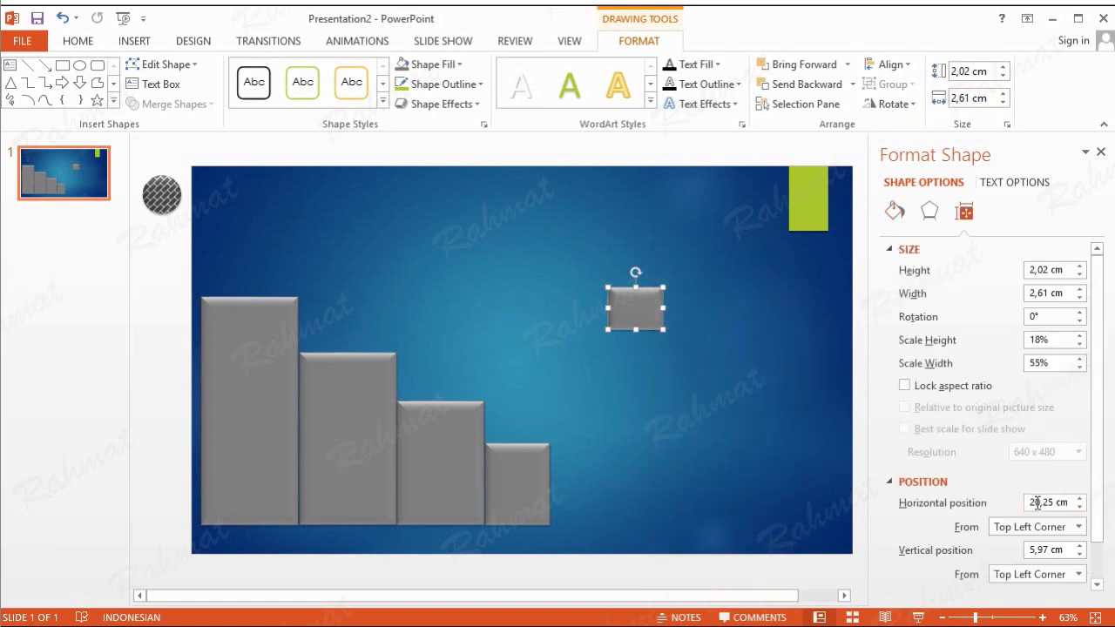
click(1044, 502)
drag(1055, 502, 1019, 503)
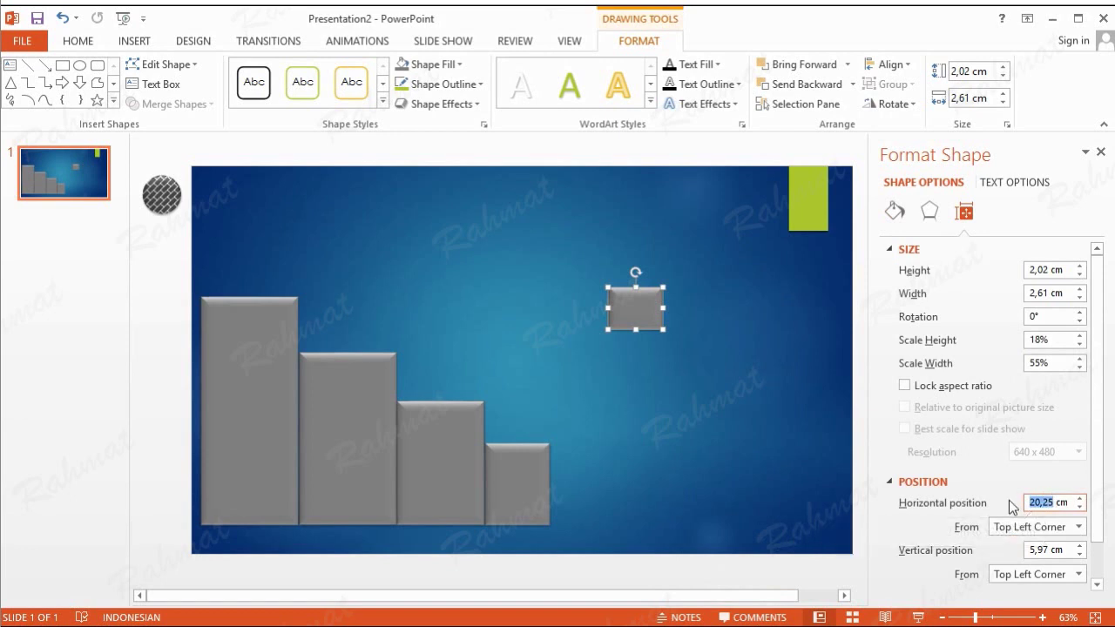
text(17,)
text(4)
click(1040, 550)
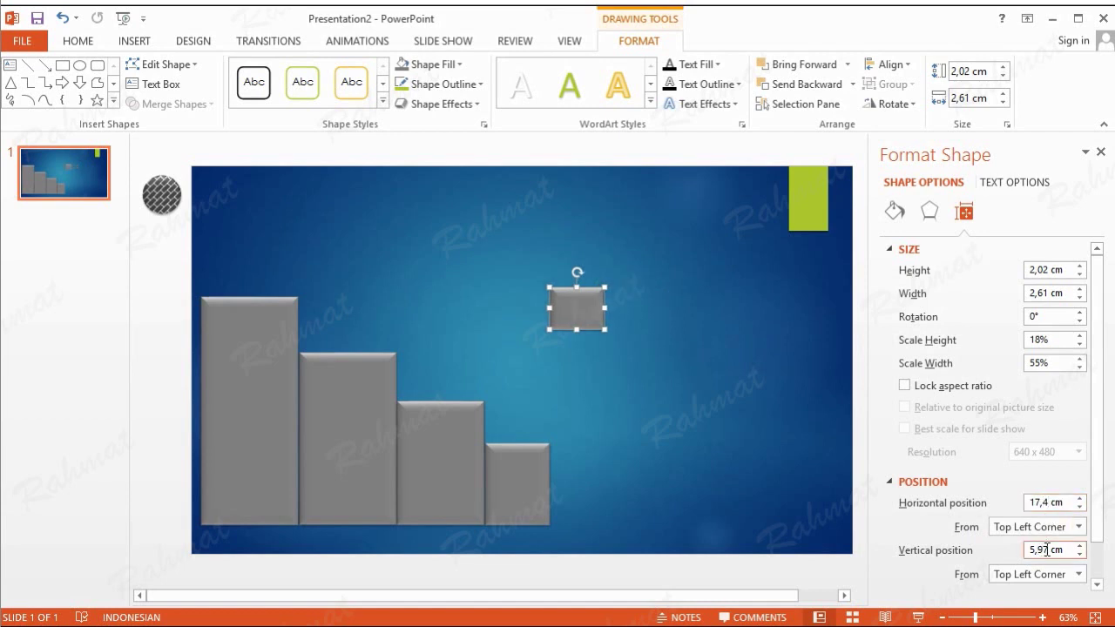
double_click(1040, 550)
text(15,61)
key(Return)
click(724, 293)
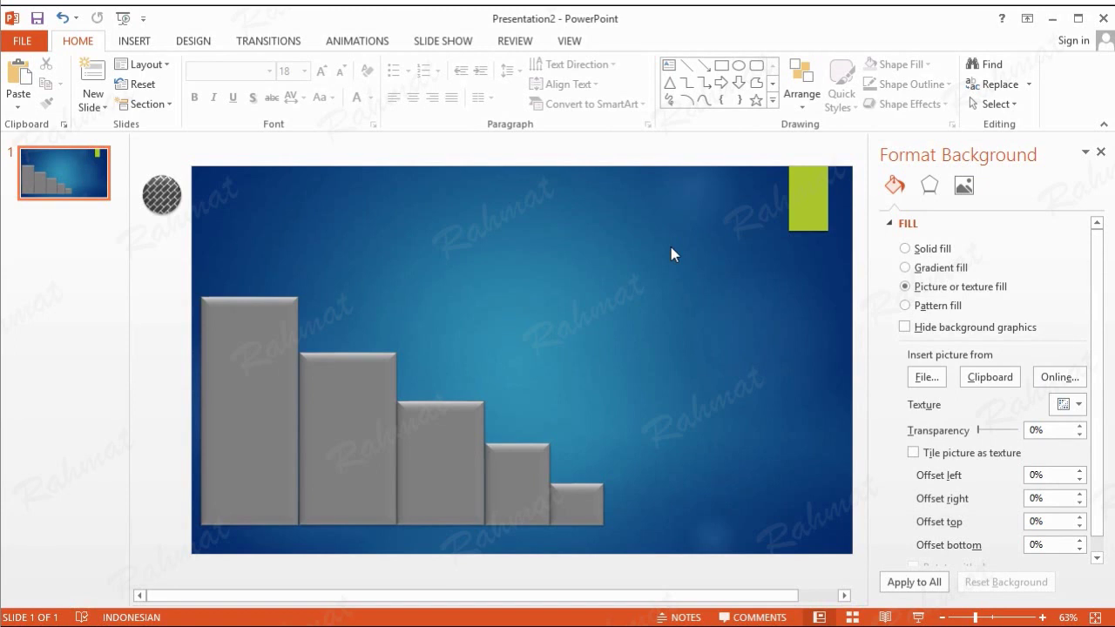
- Duplicate the tallest gray bar, set it lower-left in front, and fill it blue
click(284, 312)
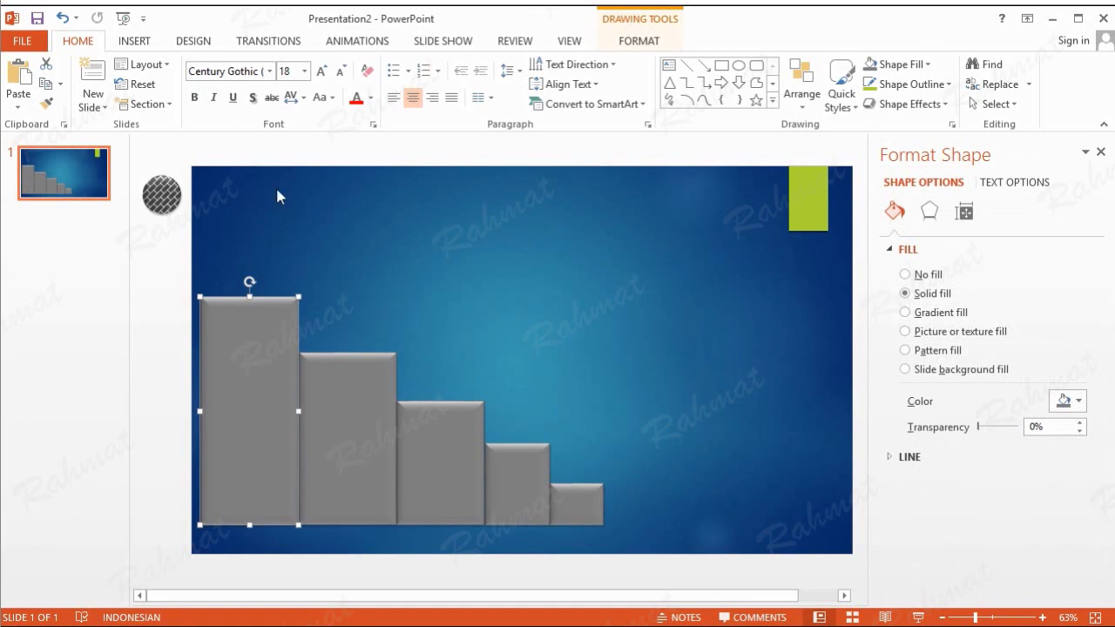
click(45, 88)
click(19, 87)
mouse_move(256, 348)
mouse_down()
mouse_move(603, 237)
mouse_move(254, 412)
mouse_move(238, 400)
mouse_up()
drag(231, 393, 229, 391)
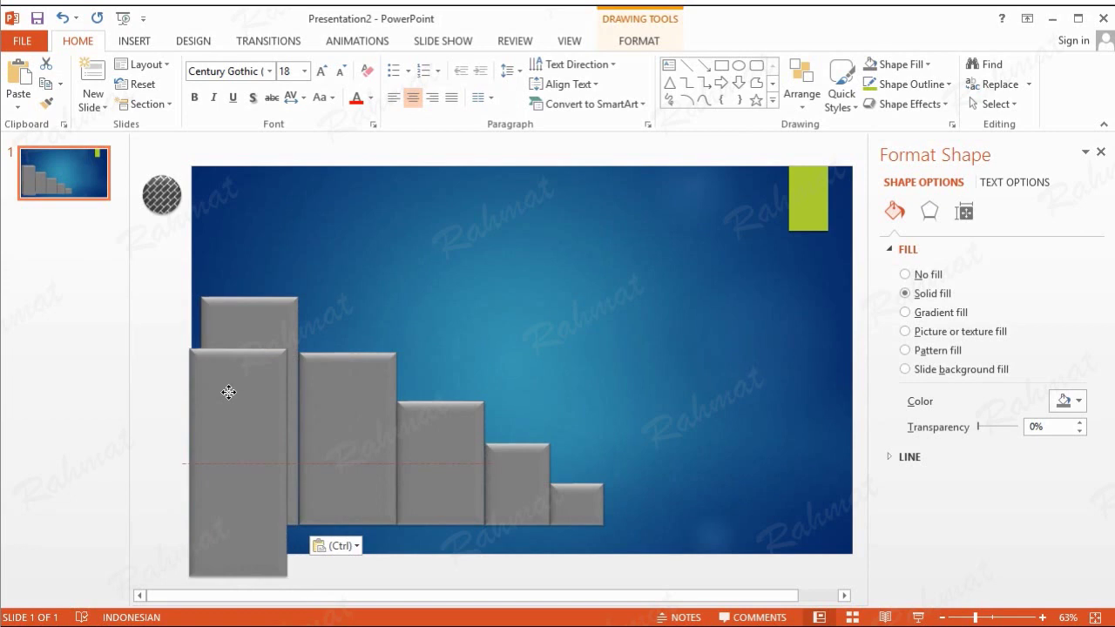
click(631, 46)
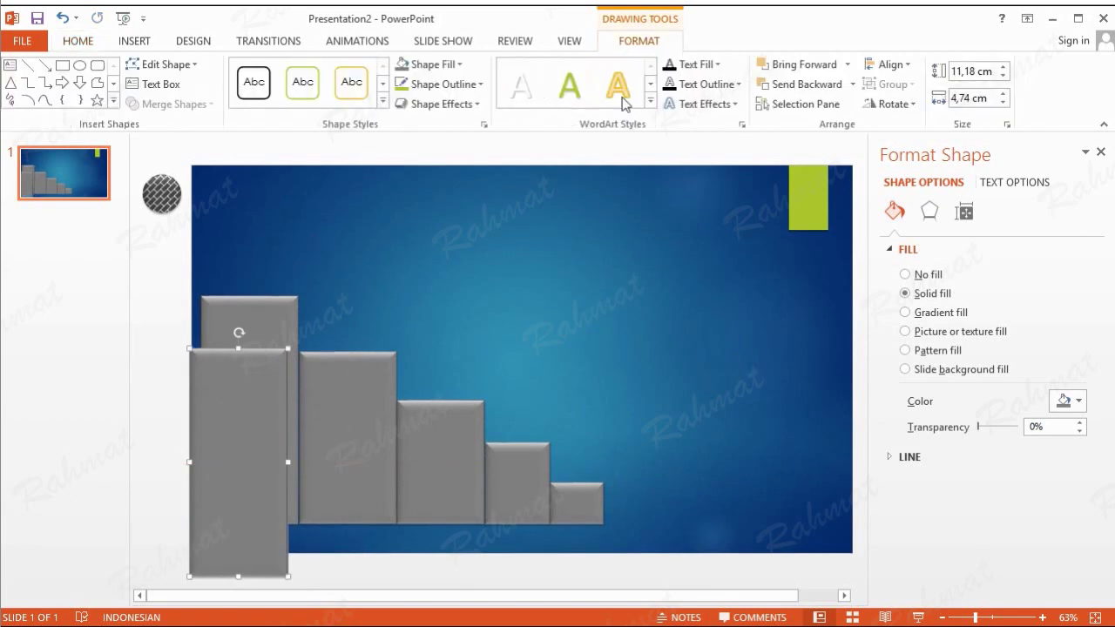
click(459, 70)
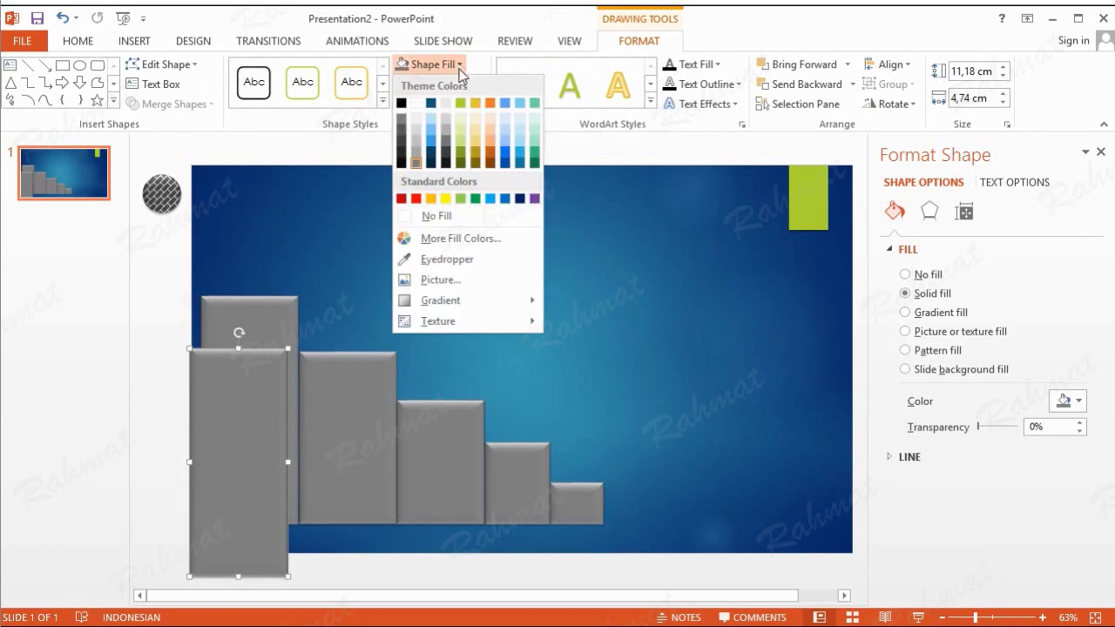
click(491, 199)
- Label the blue bar with a 5 at font size 100
click(161, 84)
click(233, 446)
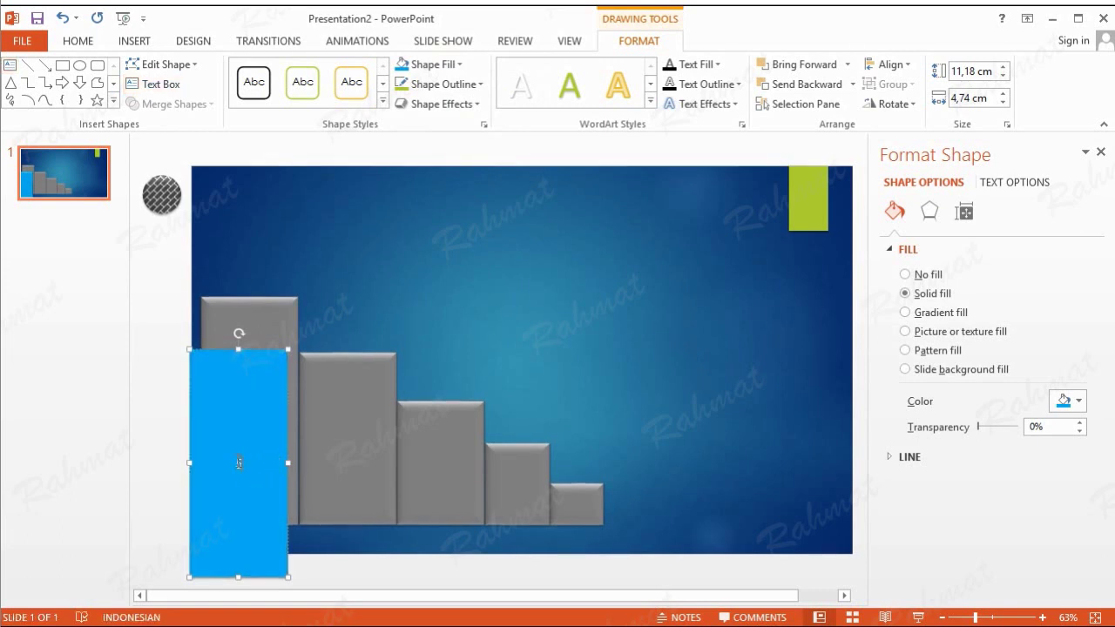
double_click(237, 463)
click(75, 43)
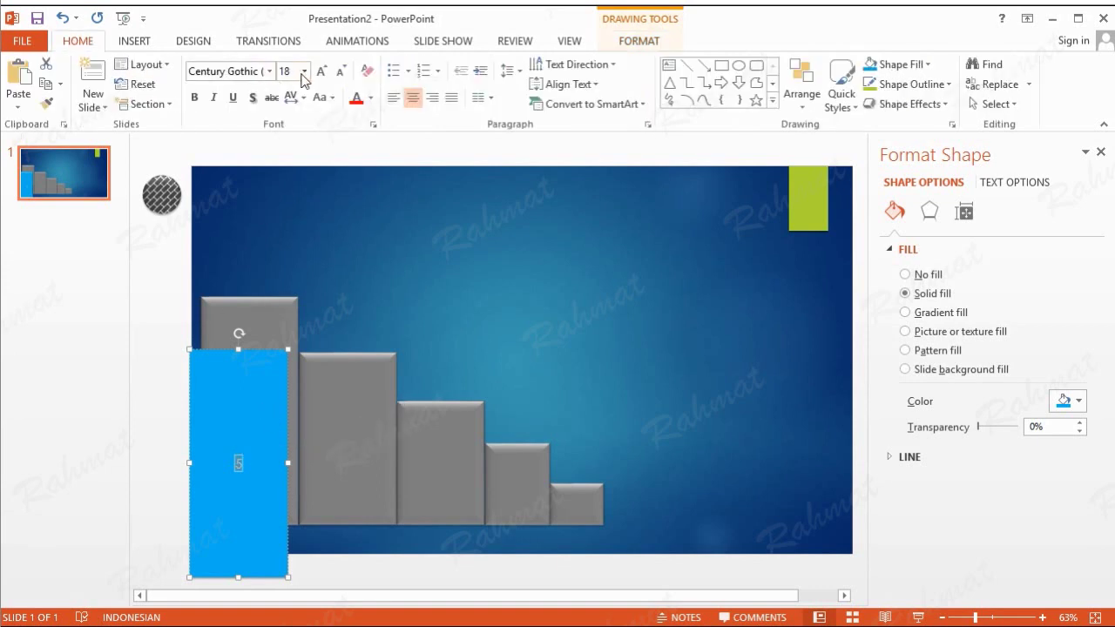
click(286, 72)
click(292, 74)
text(100)
key(Return)
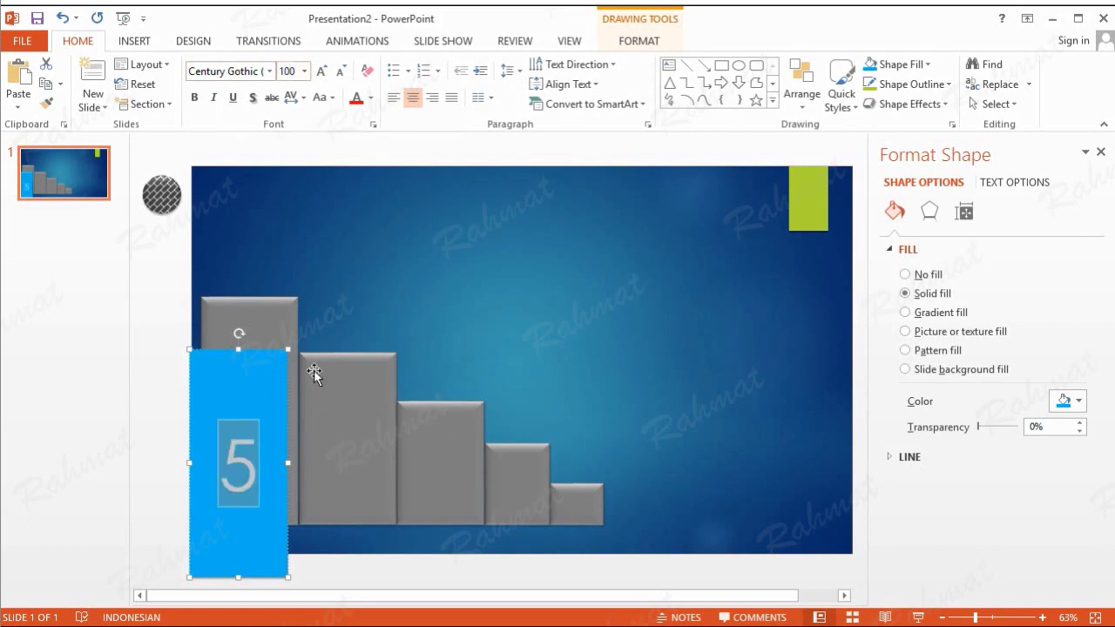
click(352, 381)
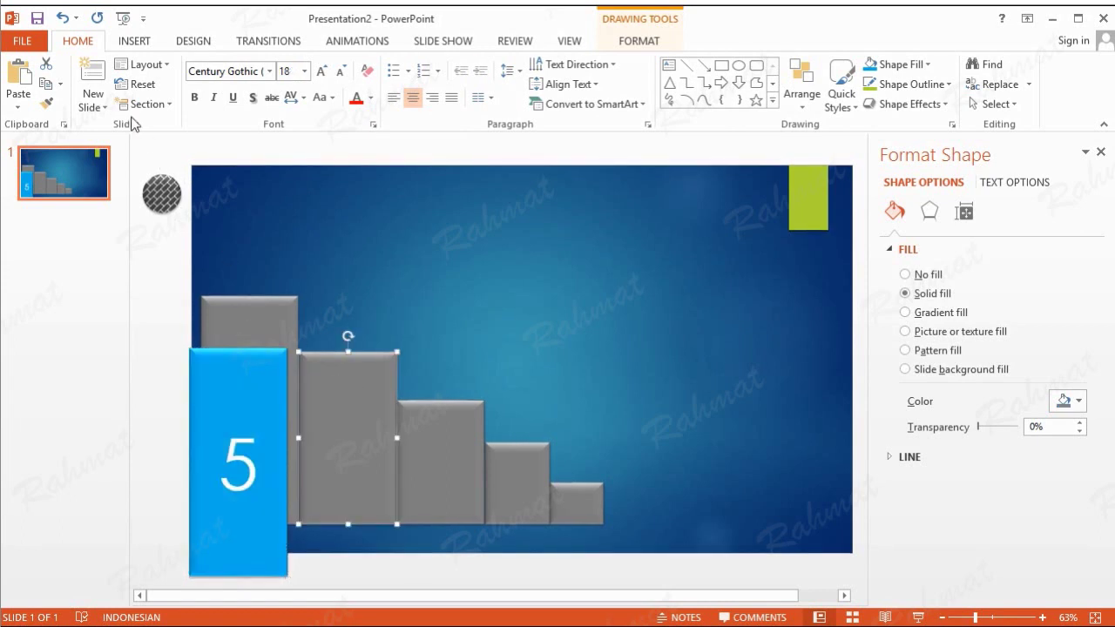
- Duplicate the second gray bar, drag the copy lower in front, and fill it red
click(45, 82)
click(18, 78)
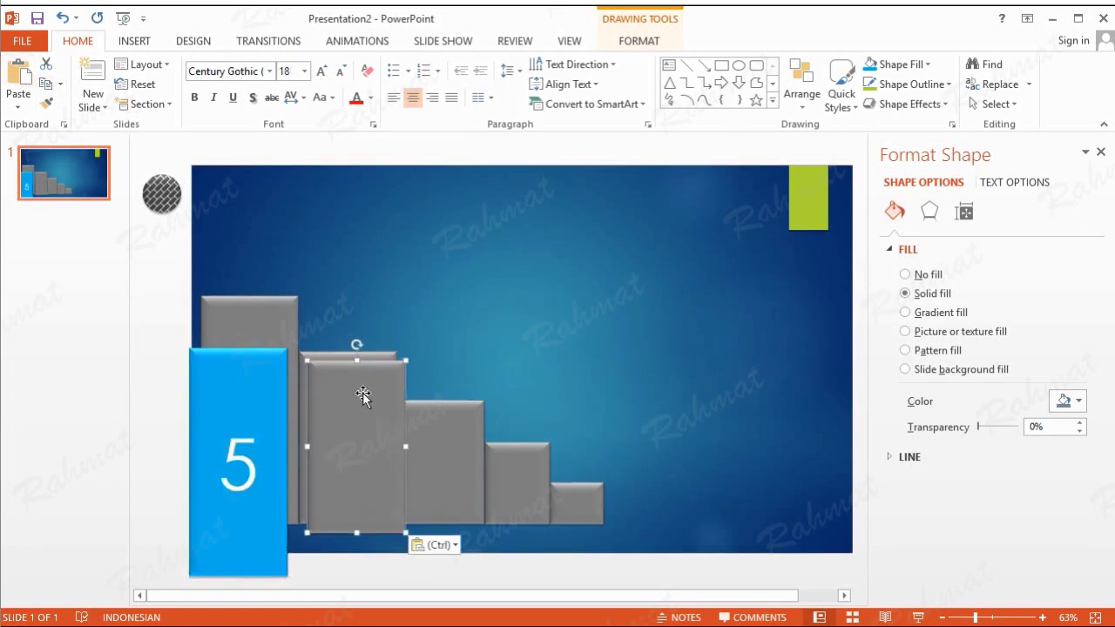
drag(347, 362, 347, 435)
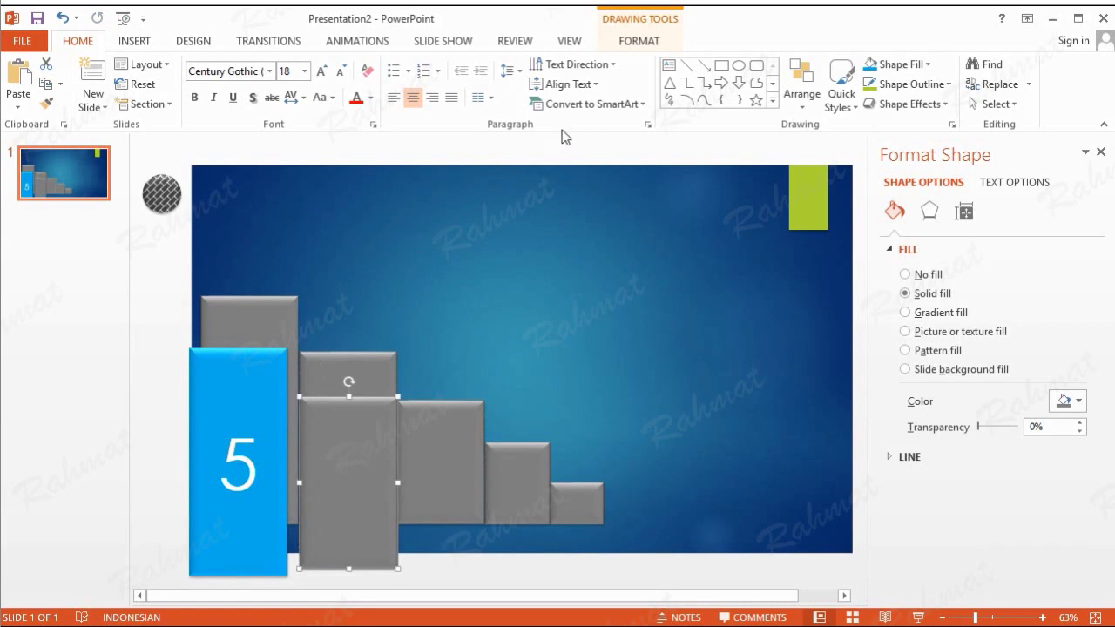
click(638, 40)
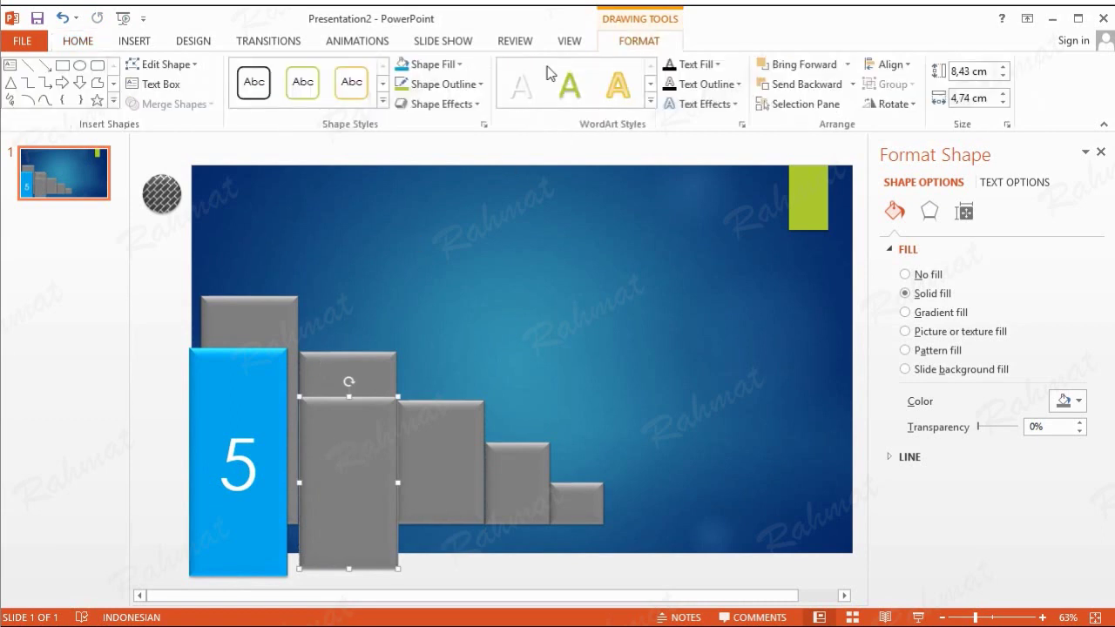
click(462, 65)
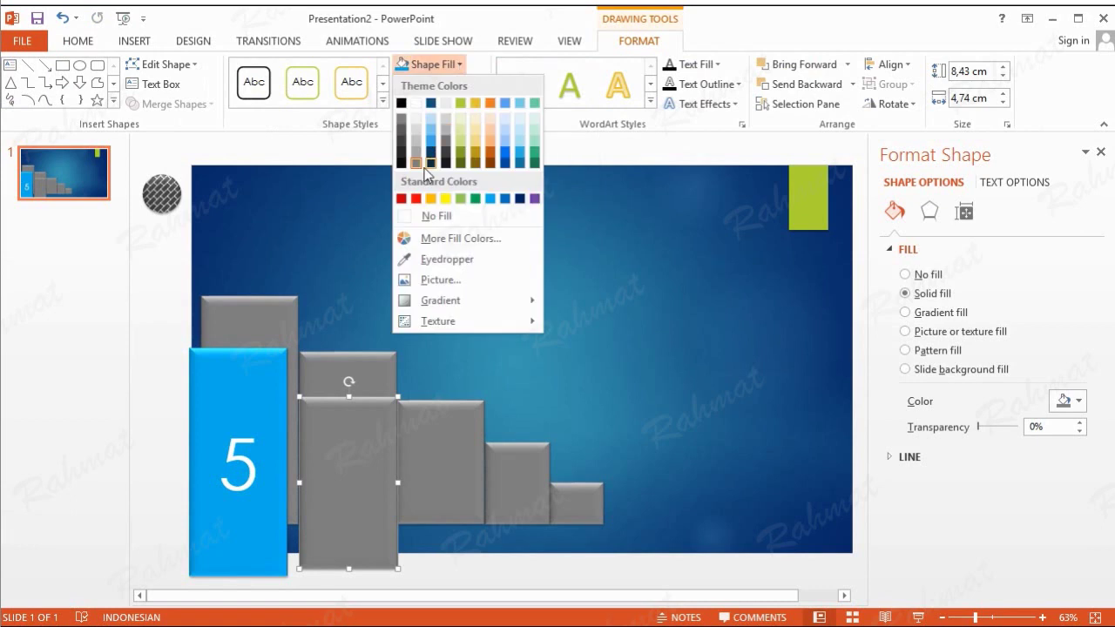
key(Escape)
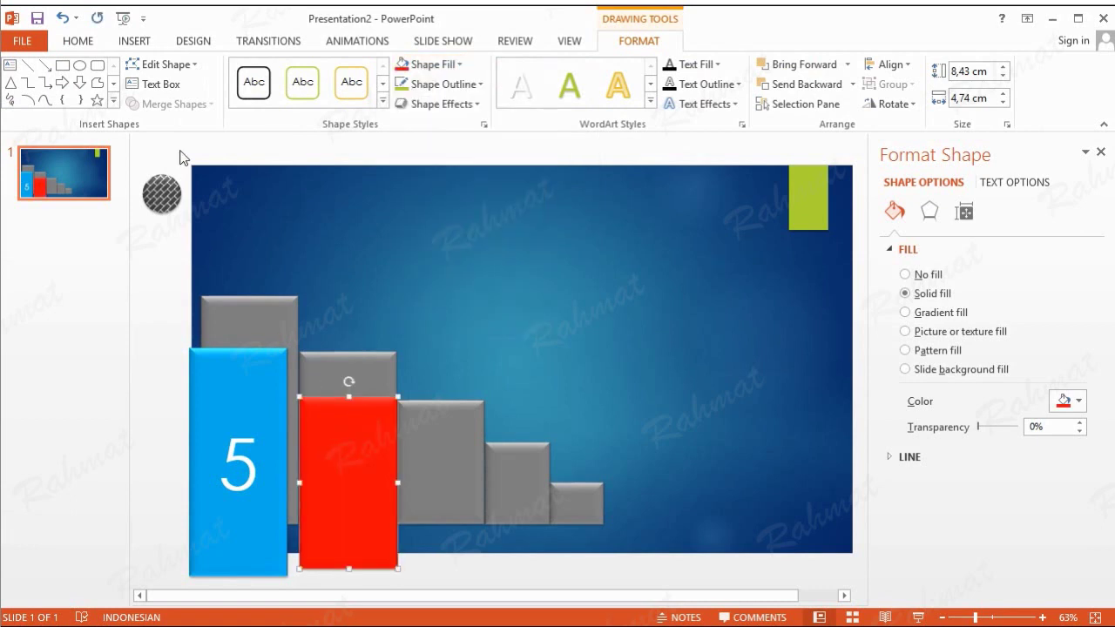
- Label the red bar with a 4 at font size 100
click(157, 83)
click(354, 482)
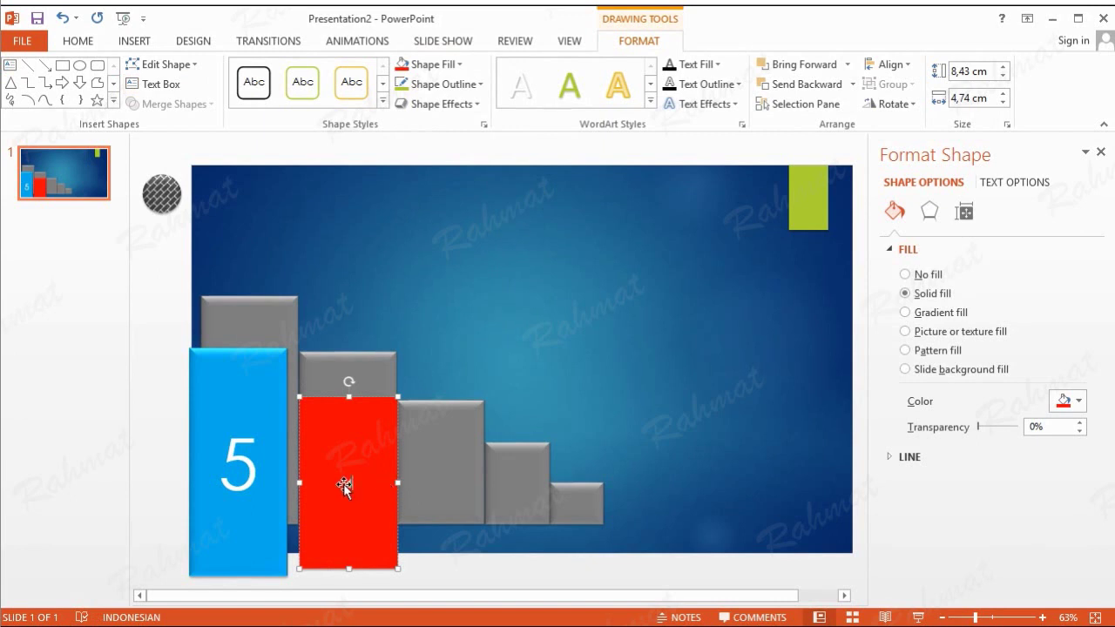
double_click(348, 484)
click(77, 41)
text(100)
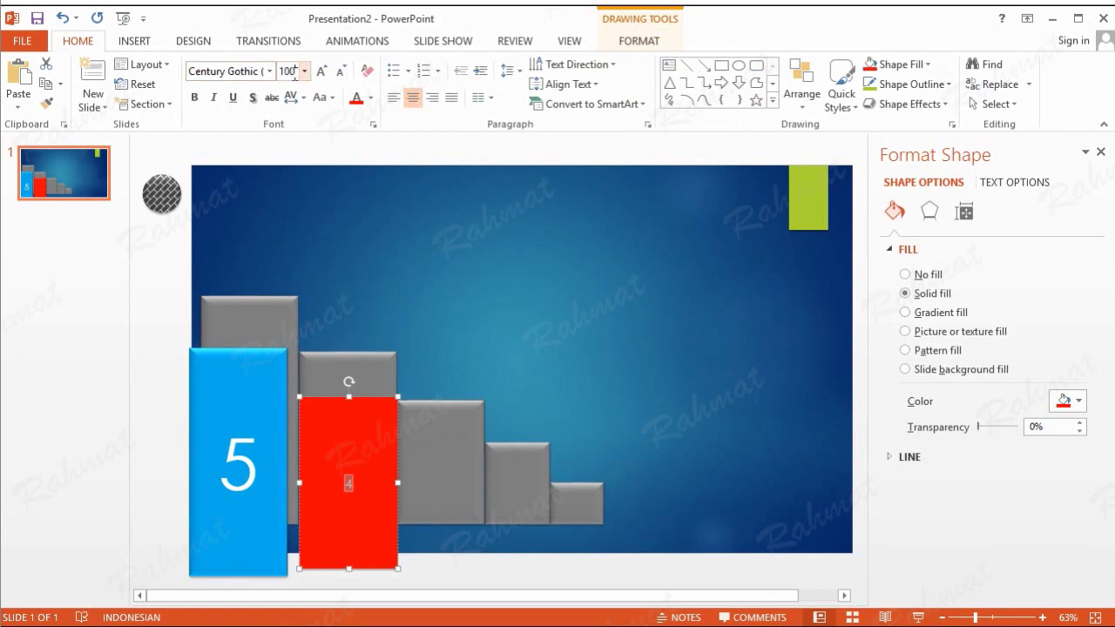
key(Return)
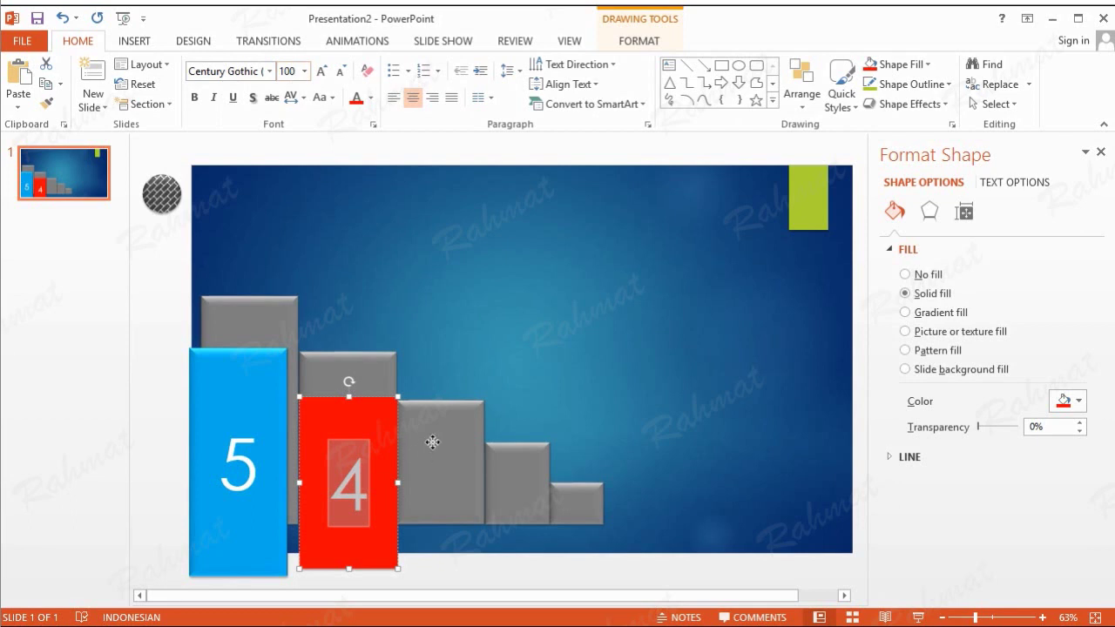
click(431, 443)
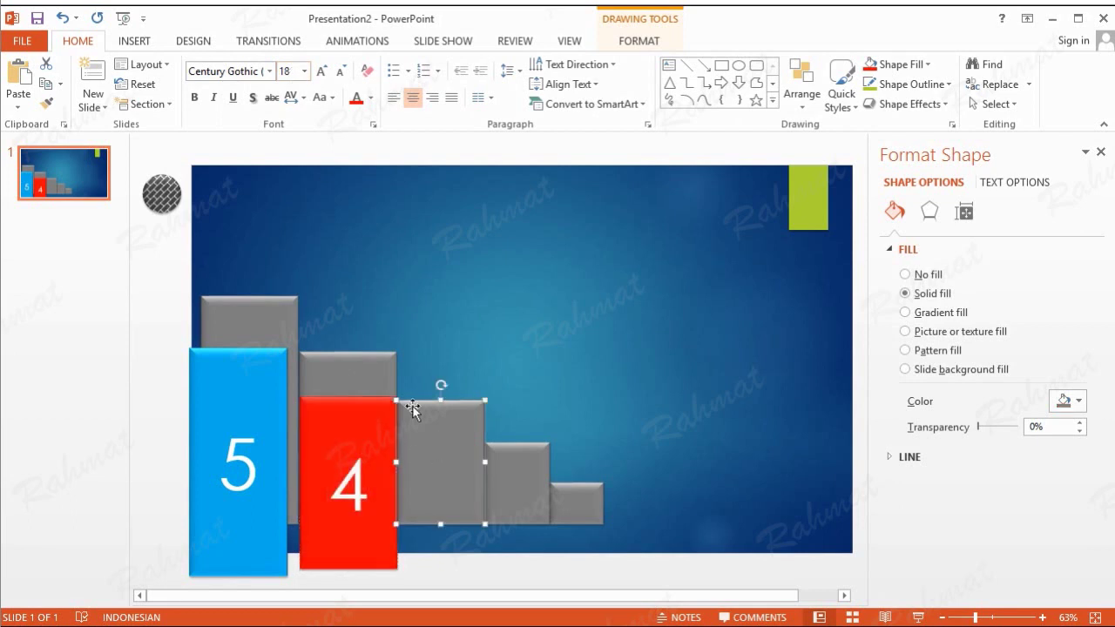
- Paste a copy of the third gray bar lower in front of it and fill it yellow
click(17, 79)
drag(447, 454, 441, 475)
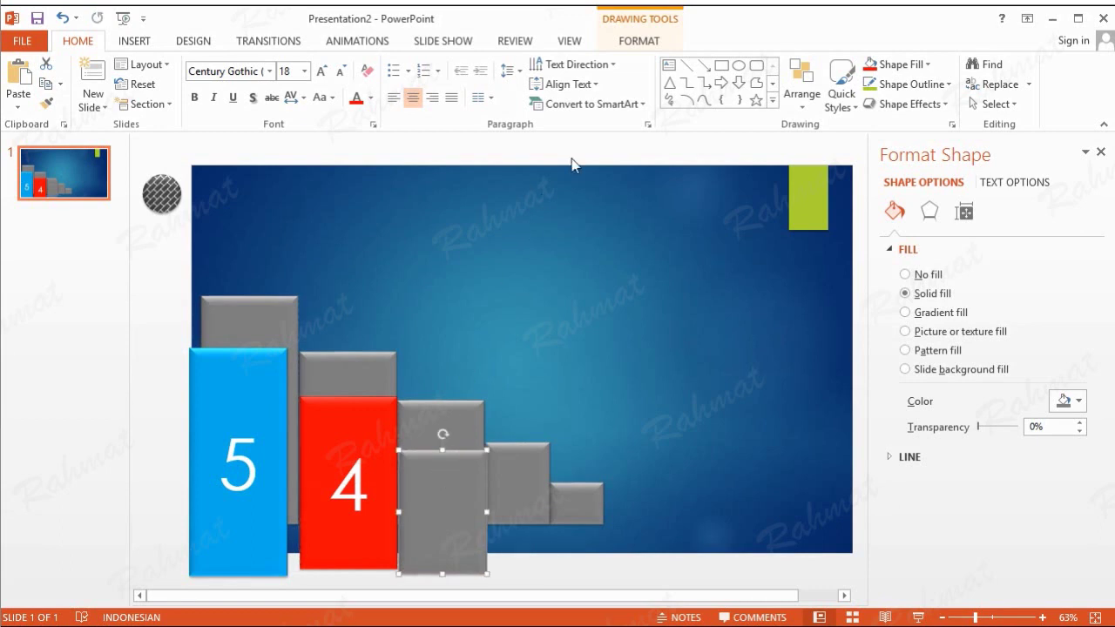
click(641, 45)
click(461, 66)
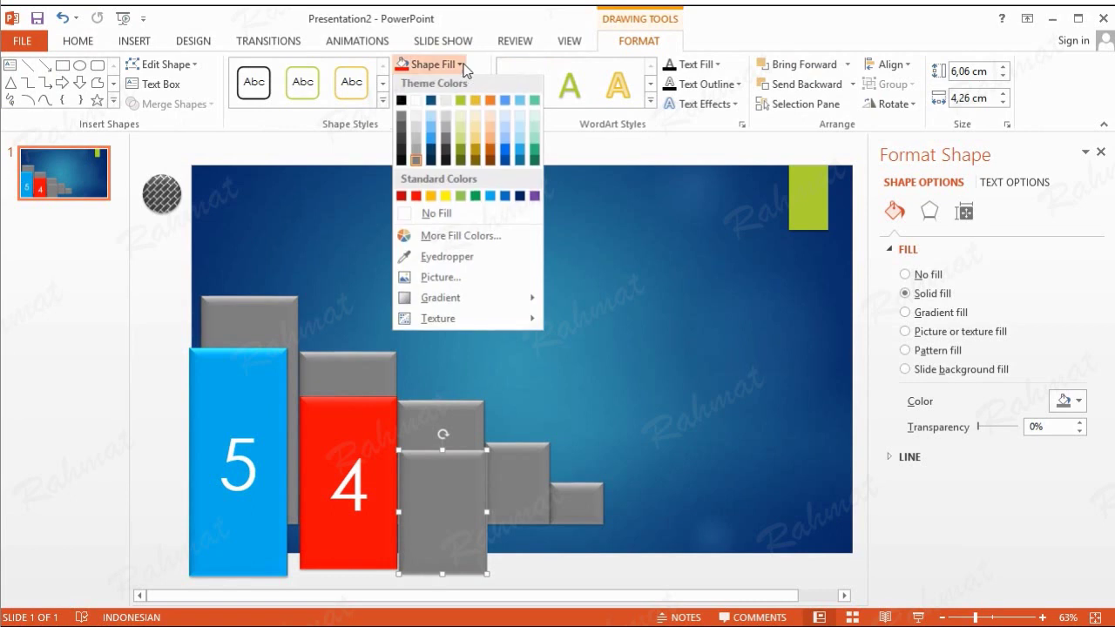
click(445, 195)
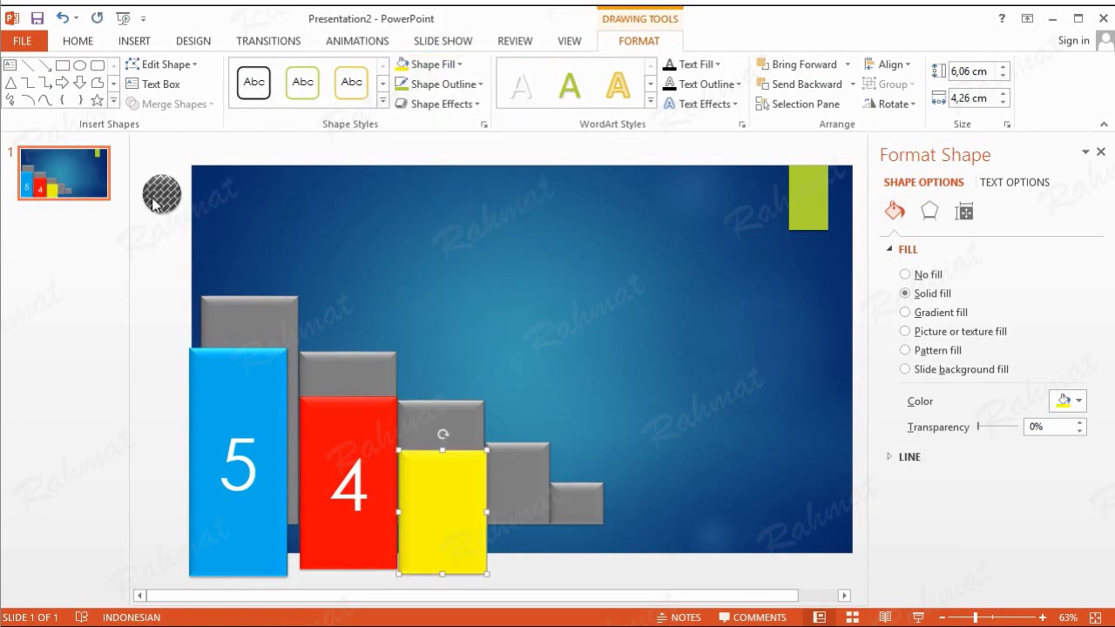
- Label the yellow bar with a 3 at font size 70
click(155, 83)
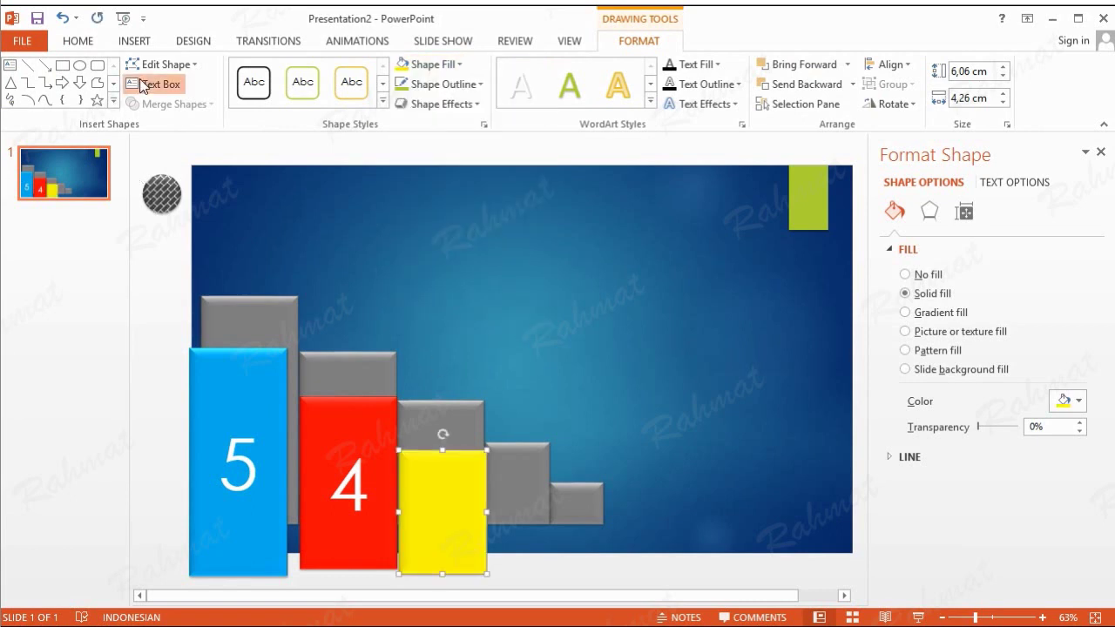
click(436, 505)
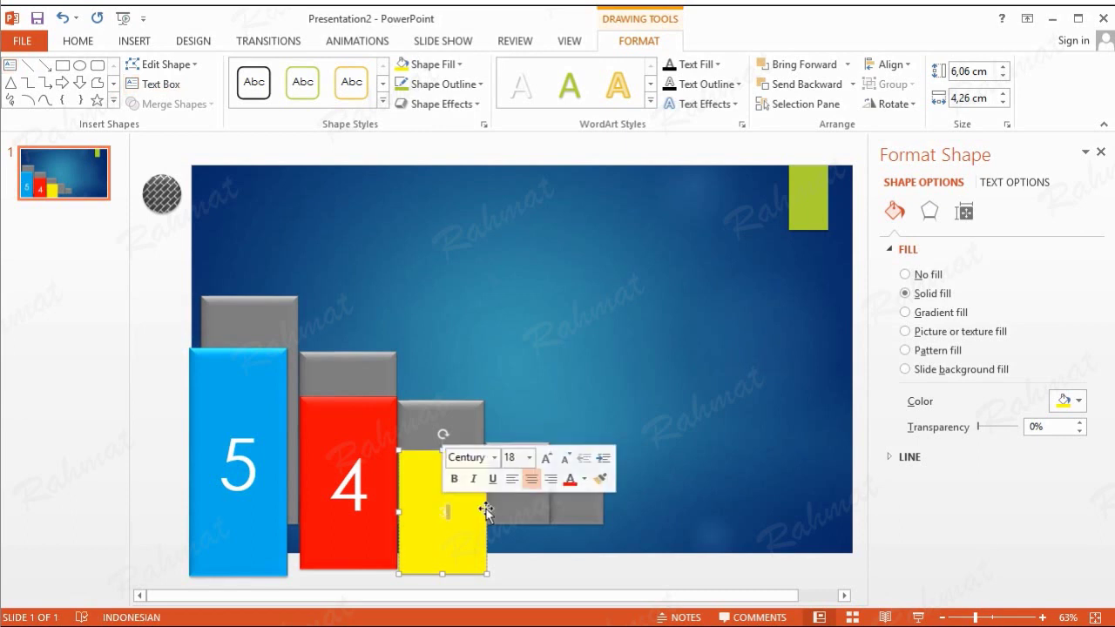
click(533, 463)
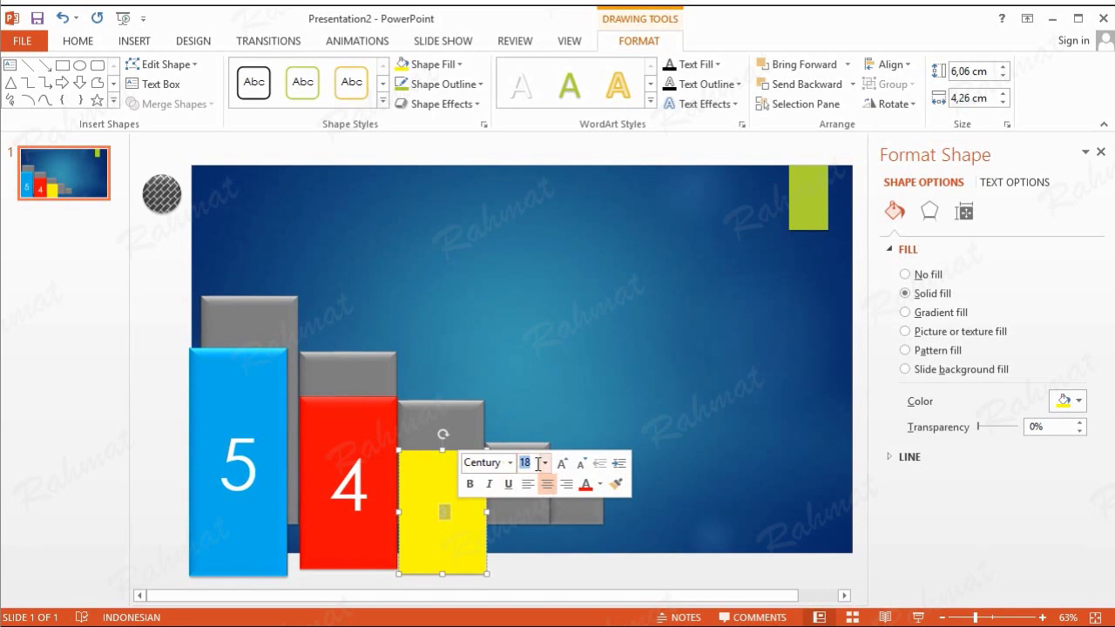
text(70)
key(Return)
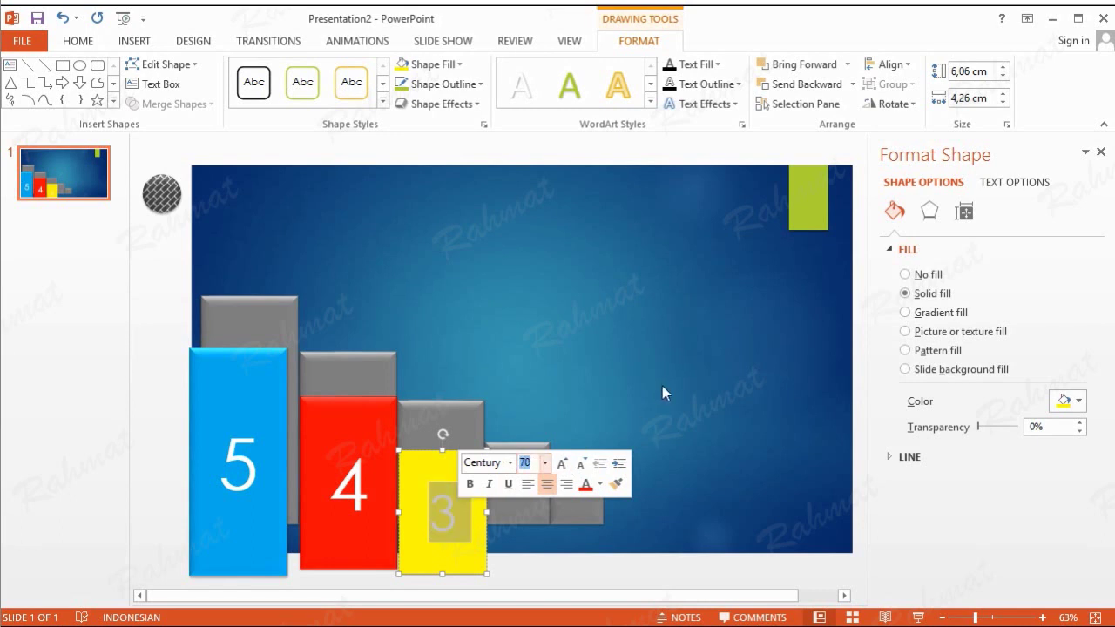
click(663, 385)
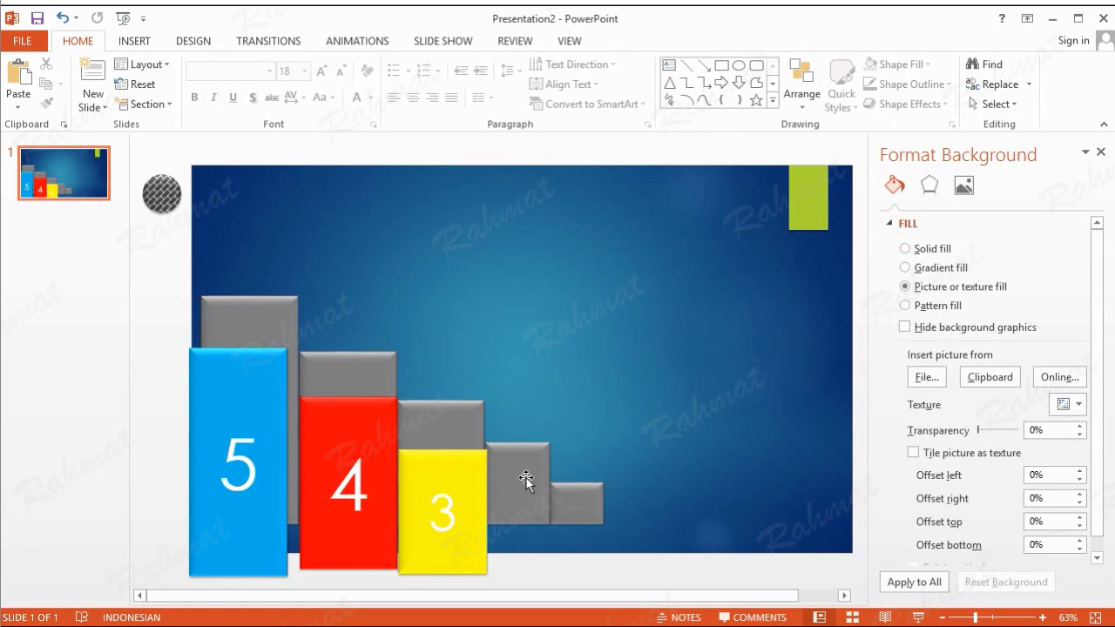
- Copy and paste the fourth gray step, dragging the duplicate slightly downward over the original
click(526, 477)
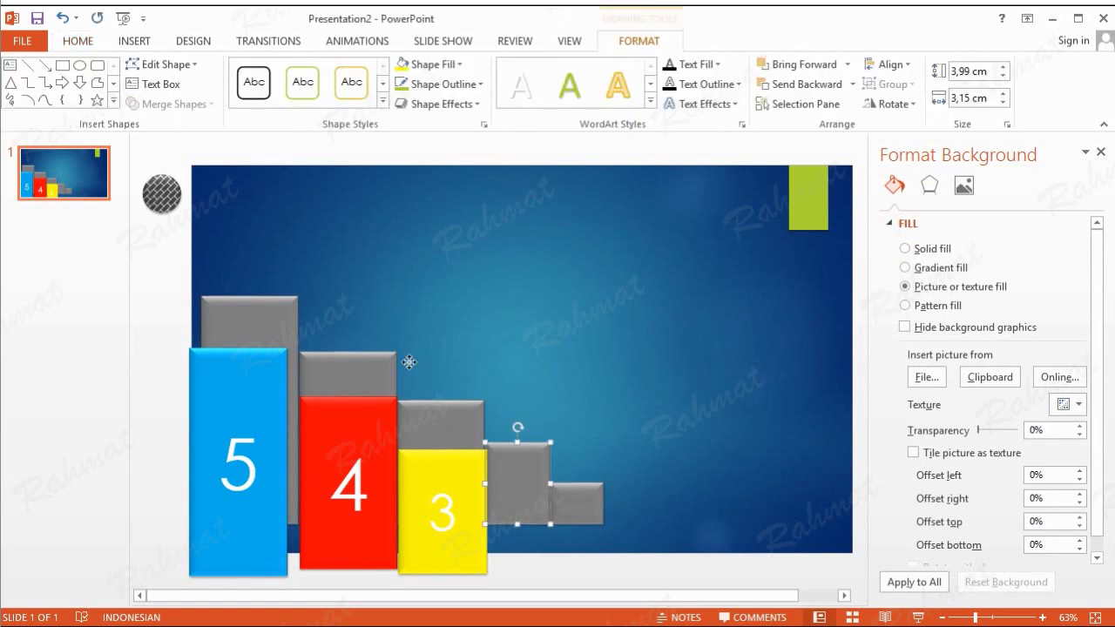
click(87, 49)
click(46, 83)
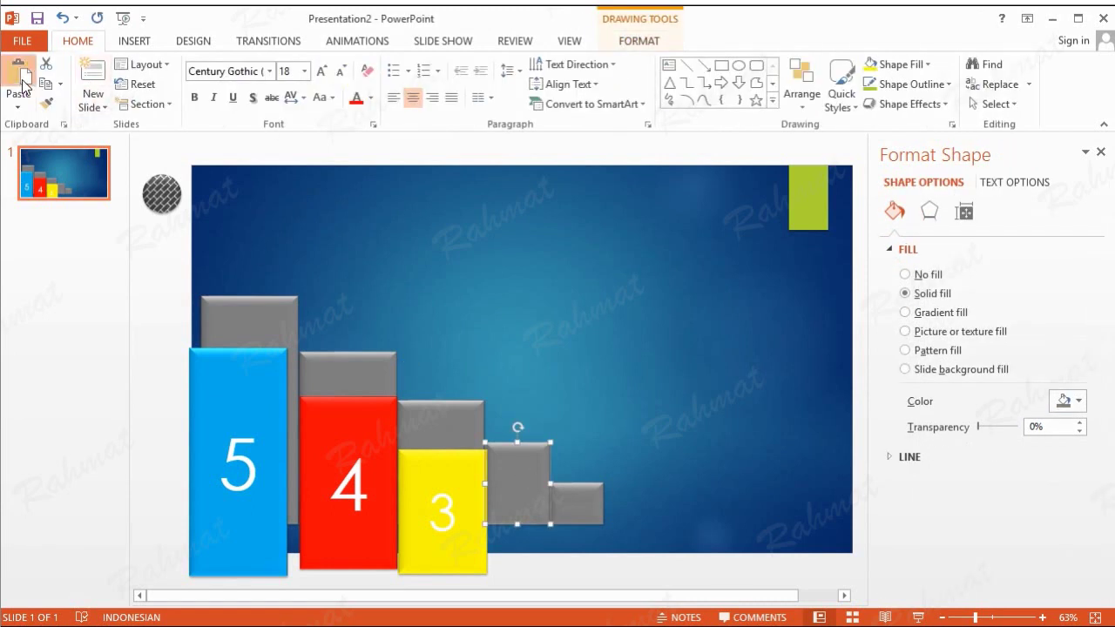
click(18, 77)
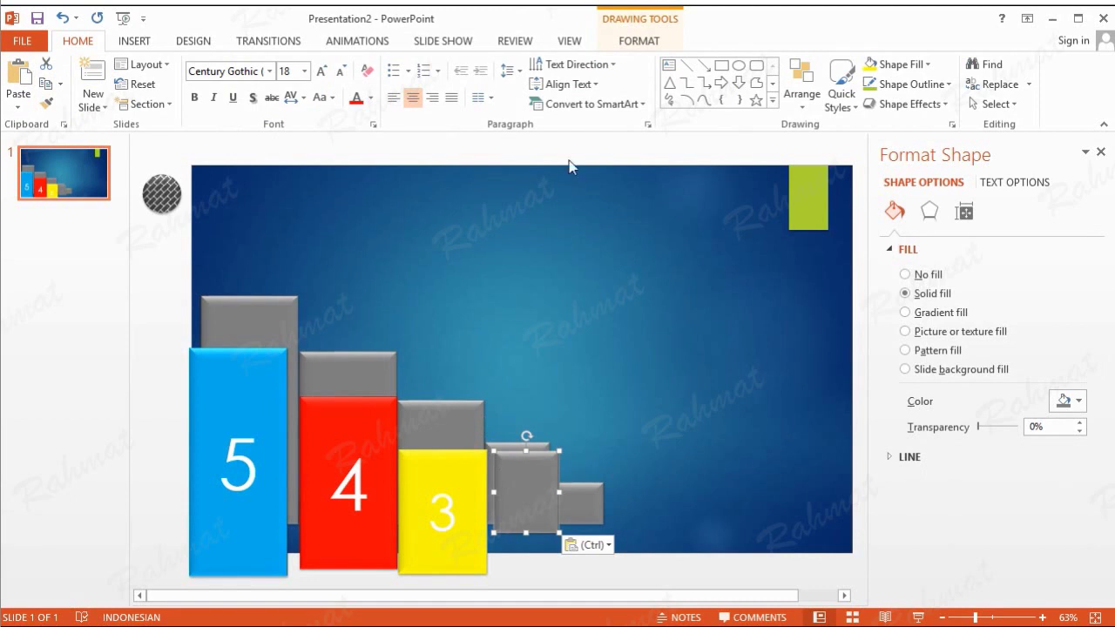
drag(517, 497, 518, 522)
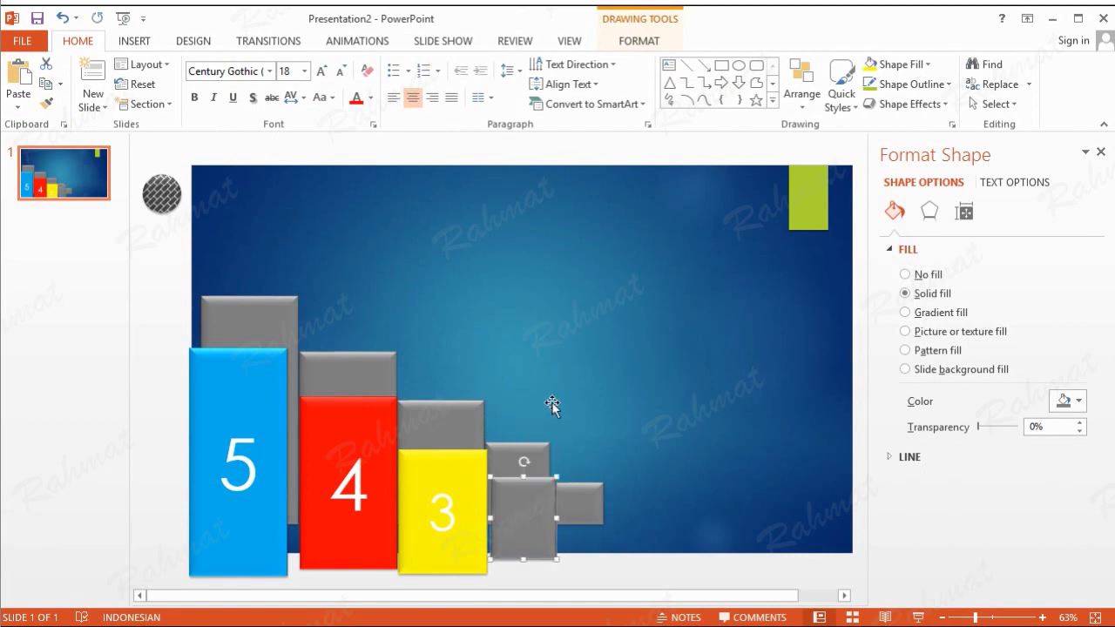
click(631, 41)
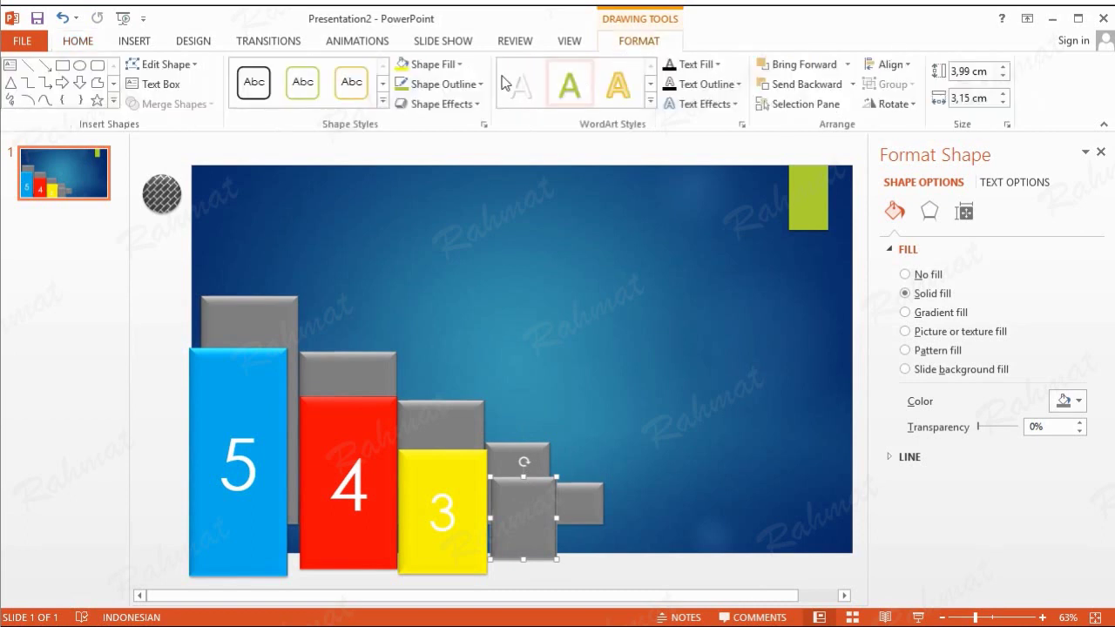
- Fill the duplicated square light green and add a text box reading 2
click(459, 65)
click(461, 199)
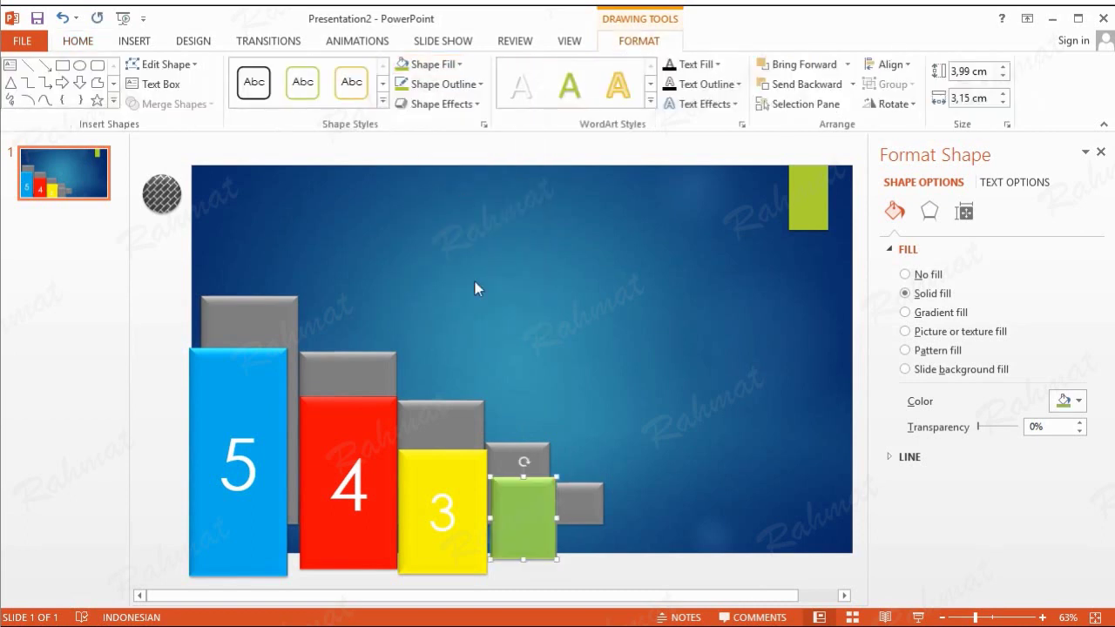
click(155, 84)
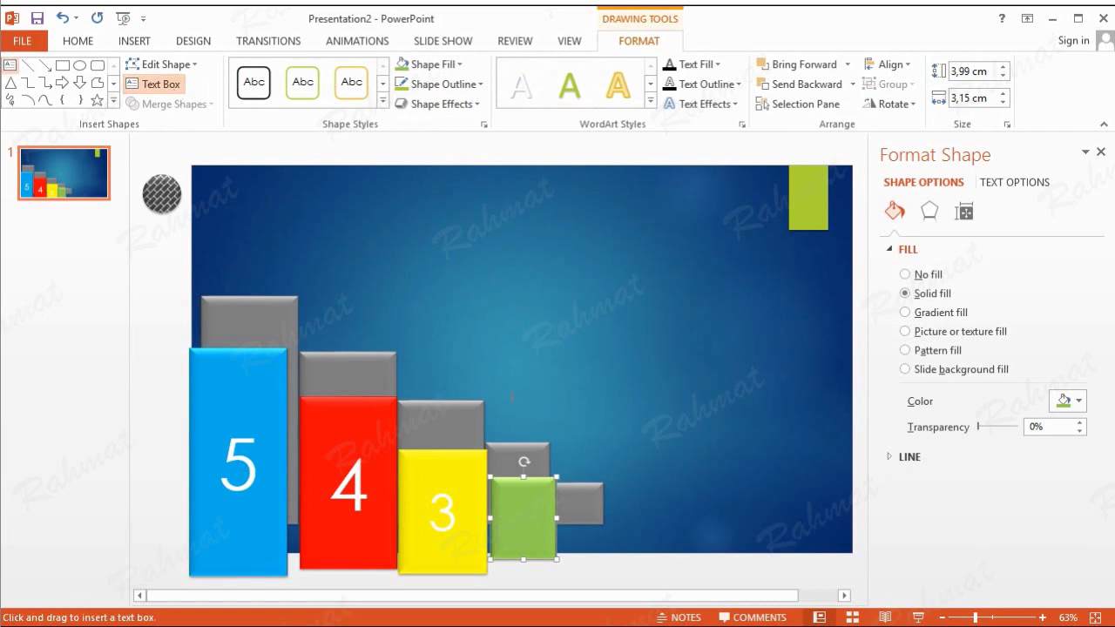
click(524, 522)
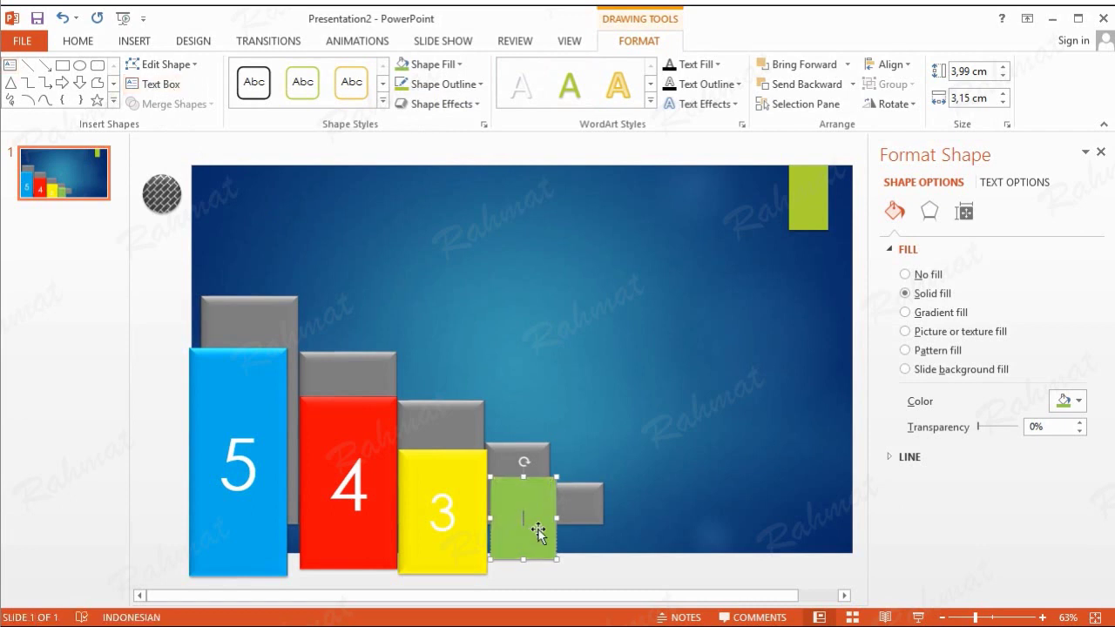
text(2)
- Set the 2 in the green square to font size 50
double_click(523, 520)
click(600, 471)
key(Return)
click(649, 371)
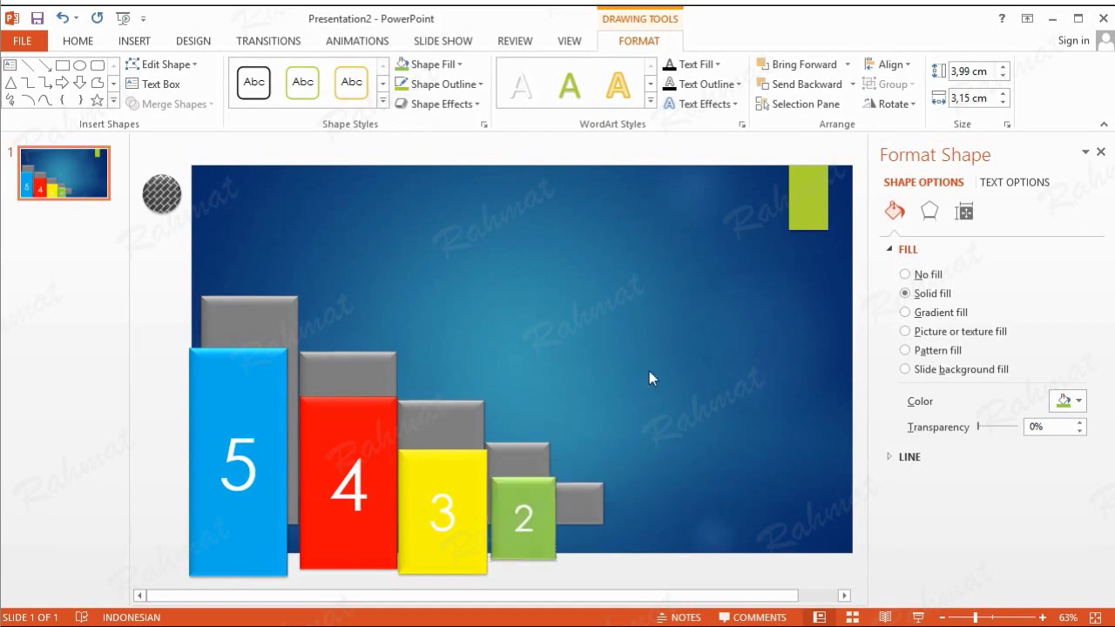
click(584, 505)
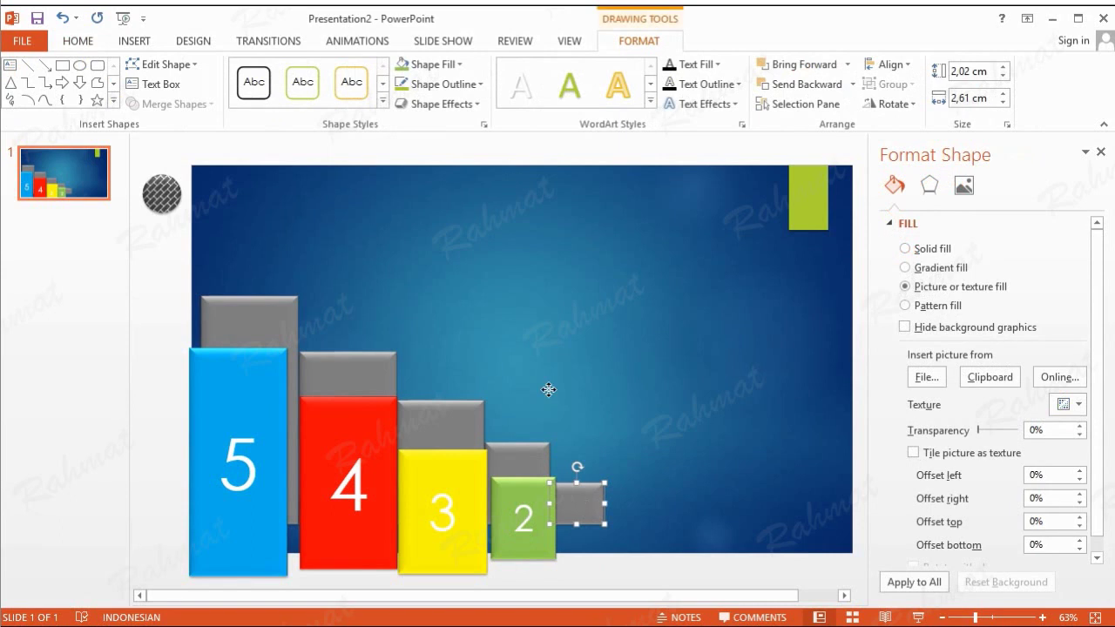
click(78, 43)
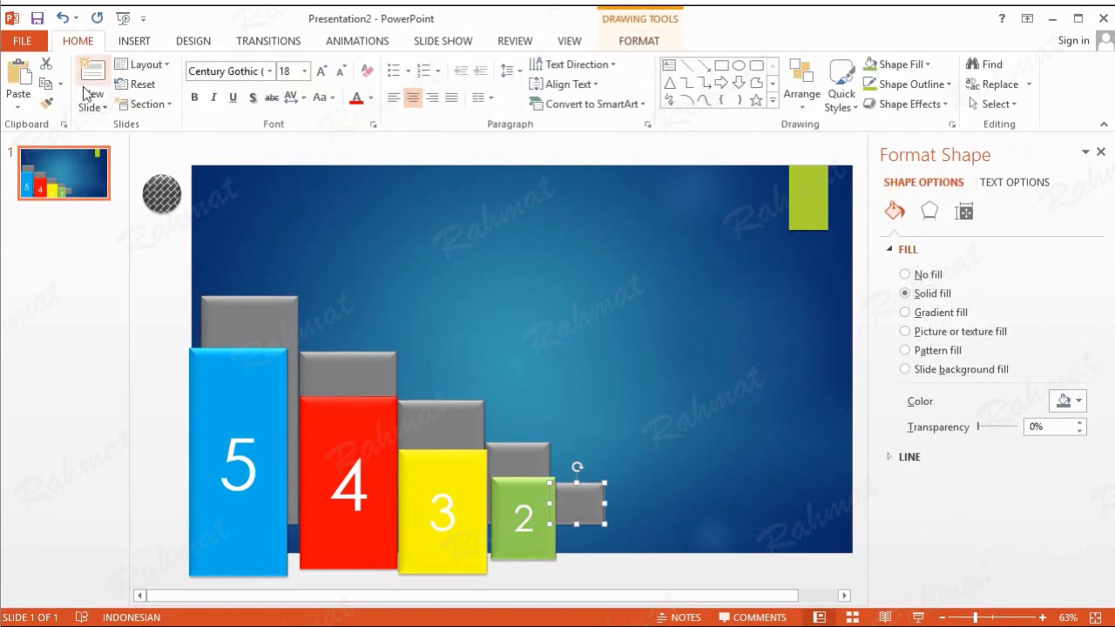
- Paste a copy of the smallest gray step slightly lower and fill it purple
click(33, 86)
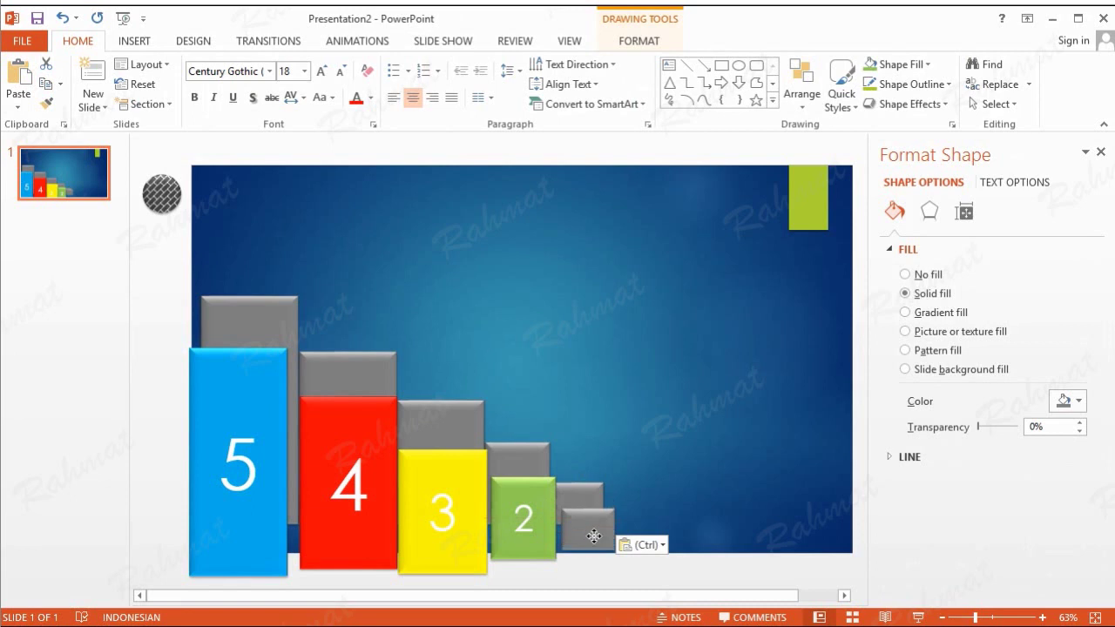
drag(593, 536, 593, 539)
click(639, 42)
click(428, 65)
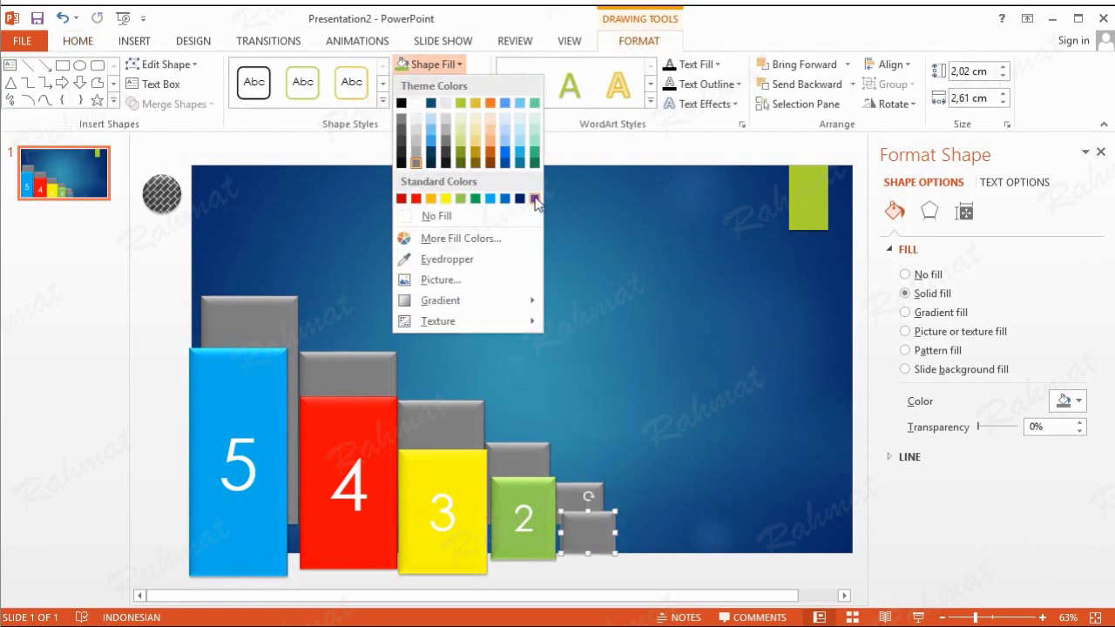
click(535, 198)
- Label the purple shape with a 1 at font size 30
click(153, 83)
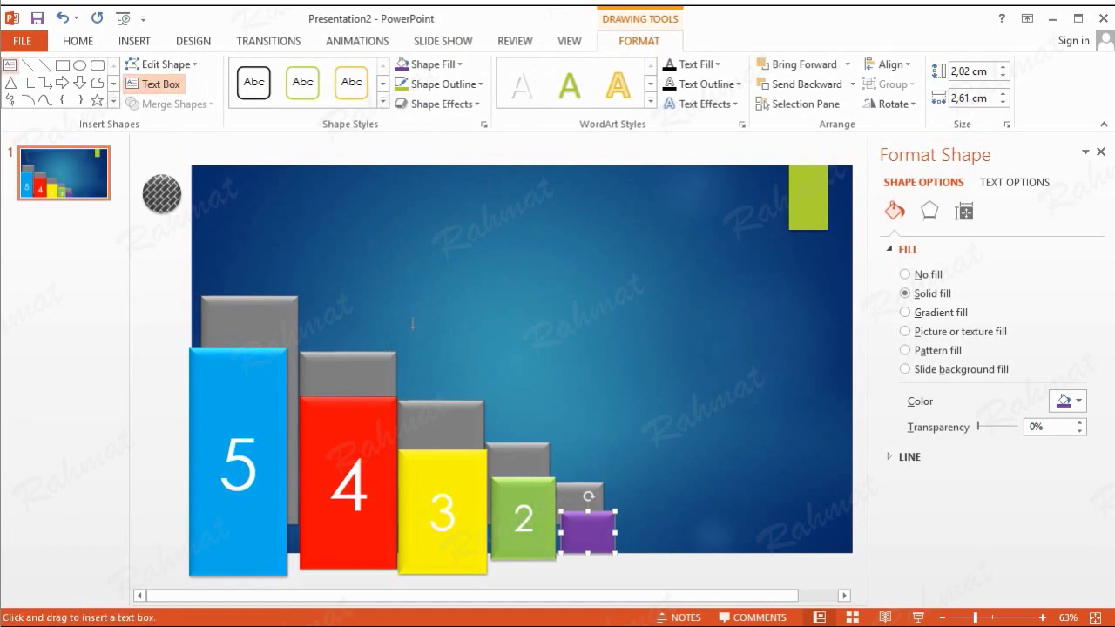
click(589, 537)
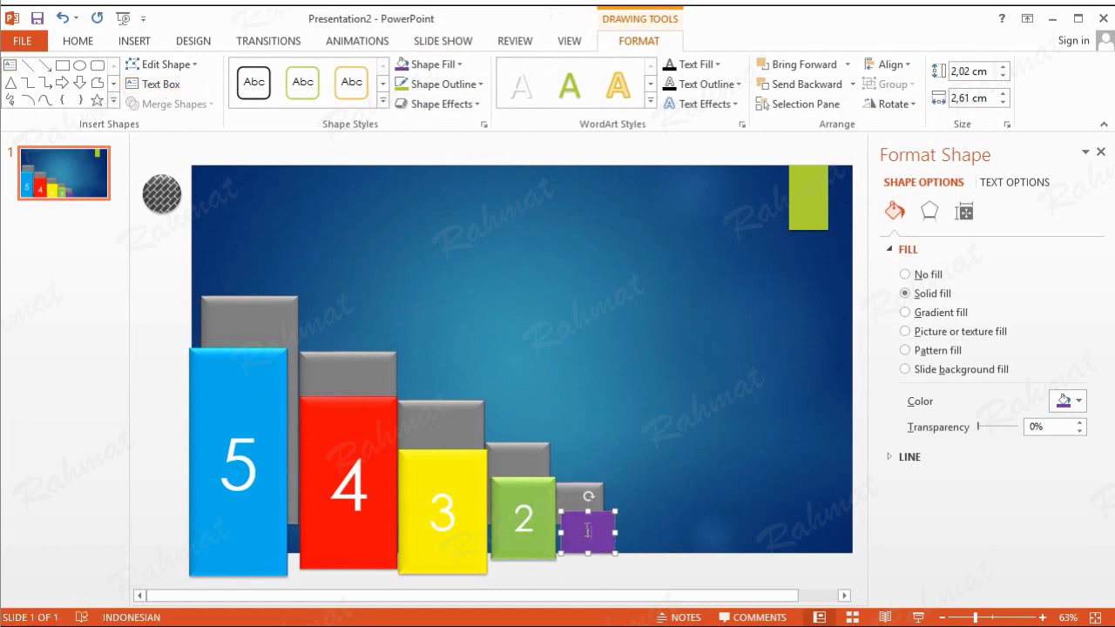
double_click(588, 530)
click(651, 482)
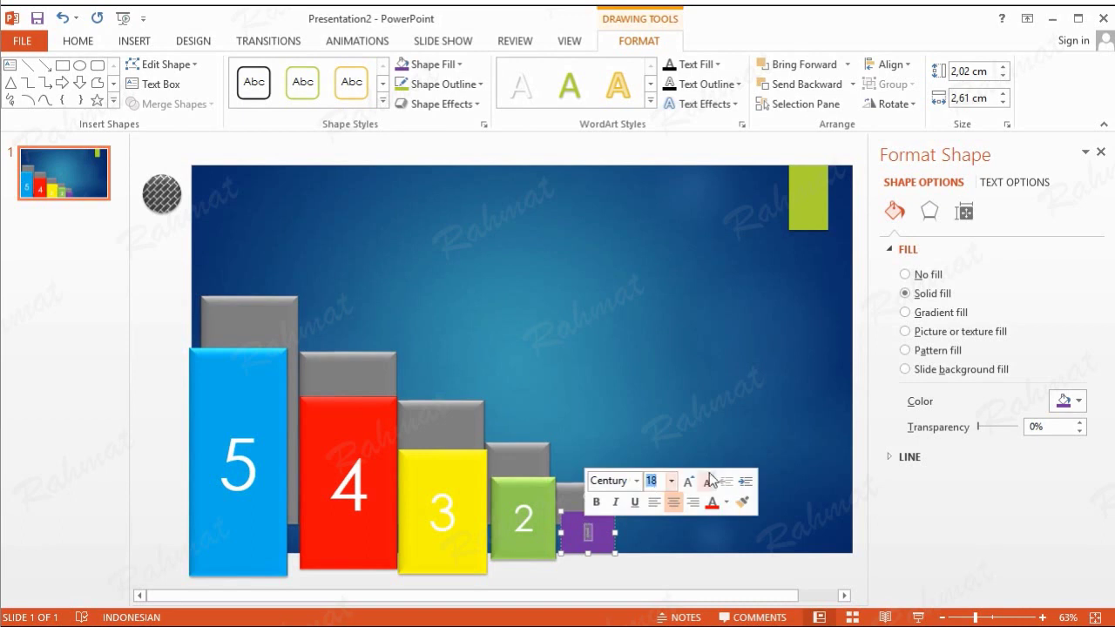
text(30)
key(Return)
click(671, 383)
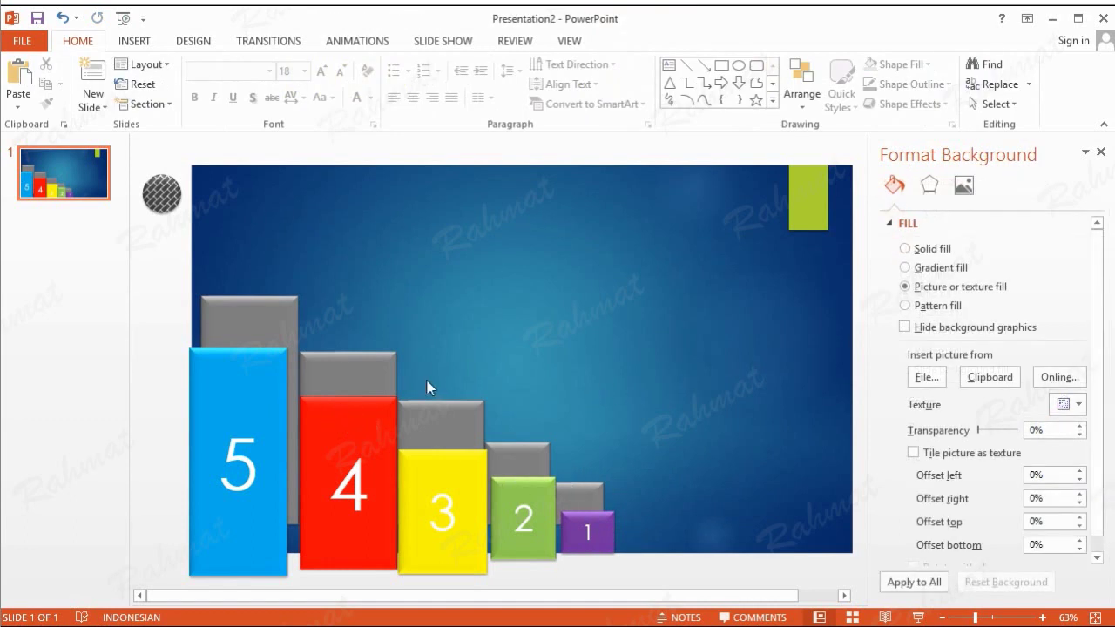
click(273, 306)
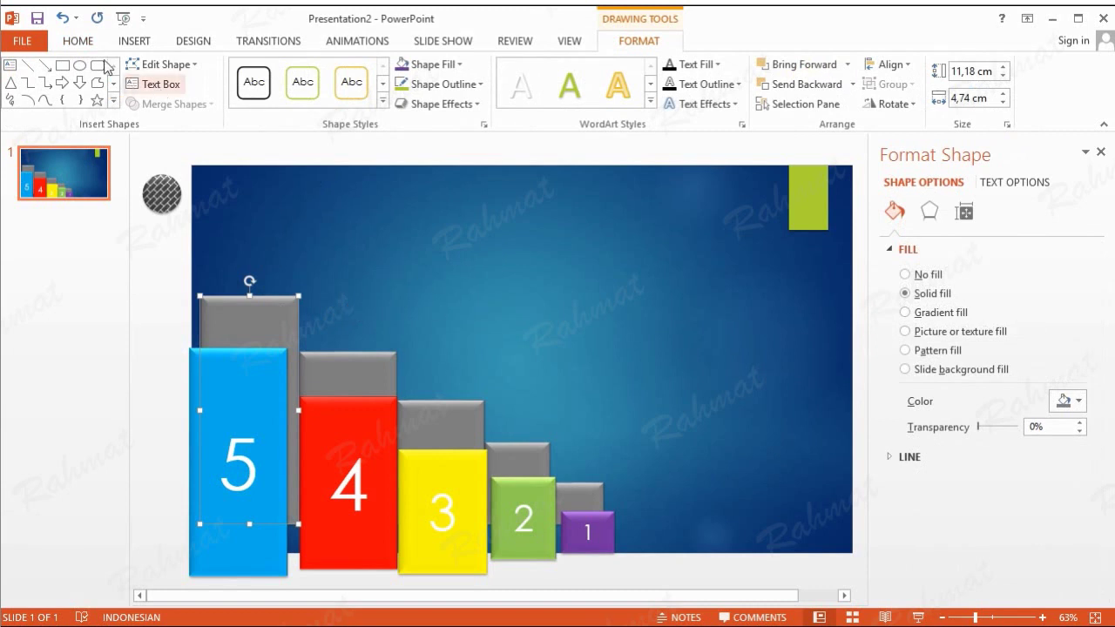
- Paste a copy of the tall gray bar over the blue 5 bar and fill it with the Desert picture
click(79, 42)
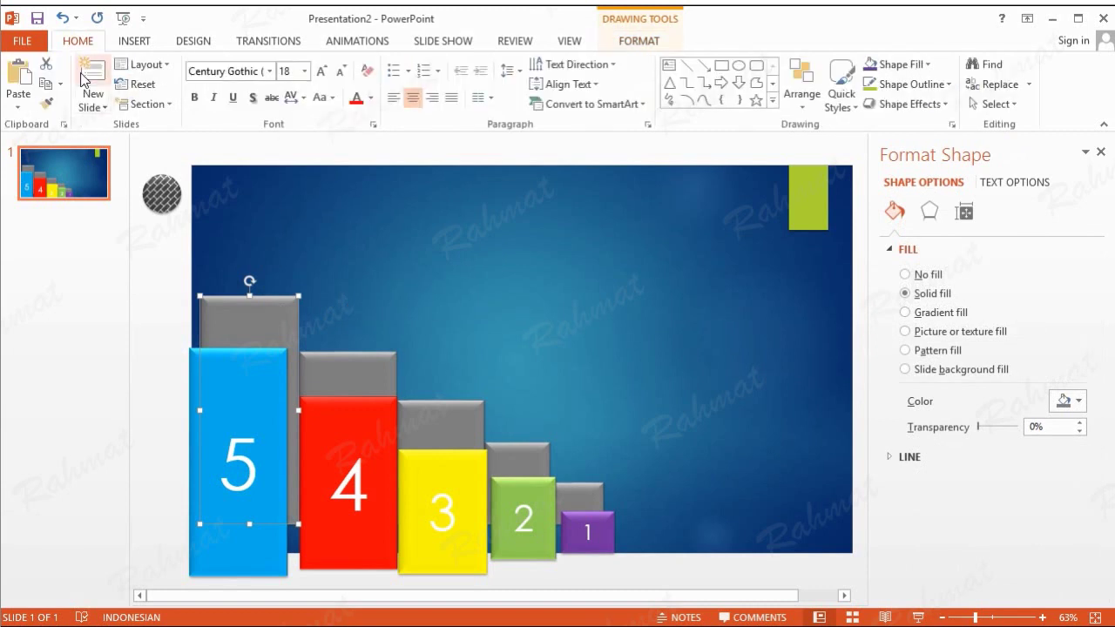
click(26, 80)
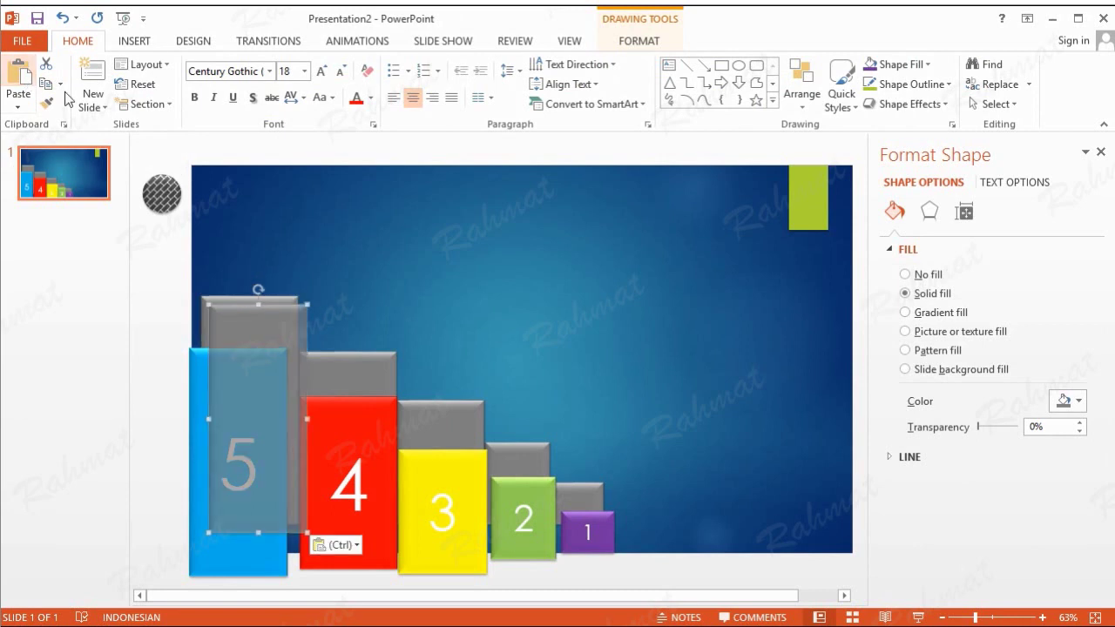
mouse_move(282, 326)
mouse_down()
mouse_move(316, 372)
mouse_move(261, 407)
mouse_up()
click(637, 41)
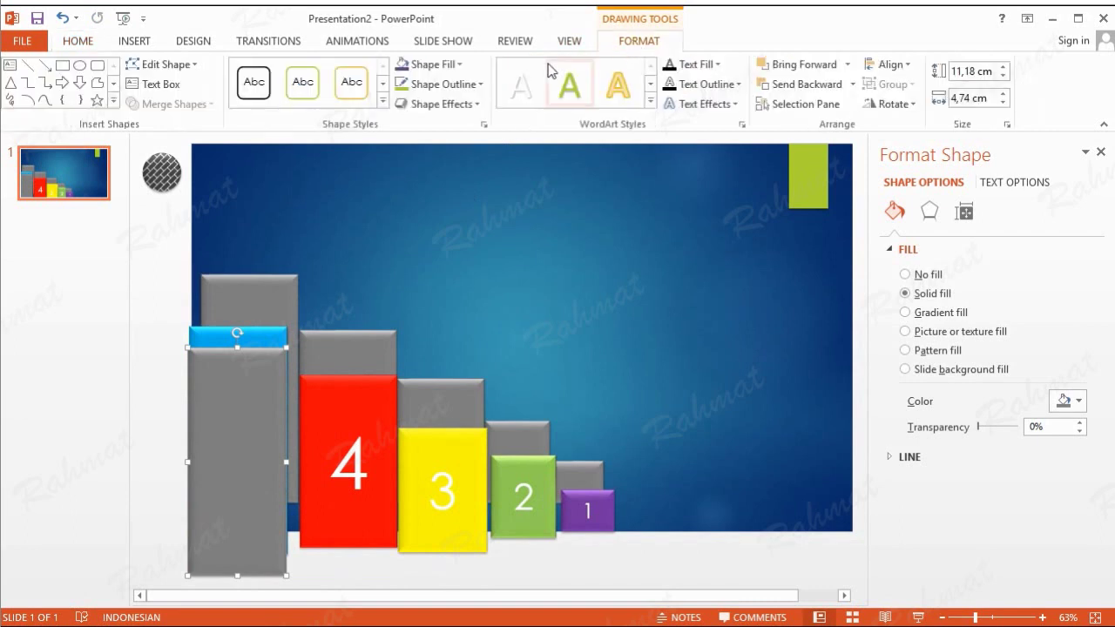
click(460, 65)
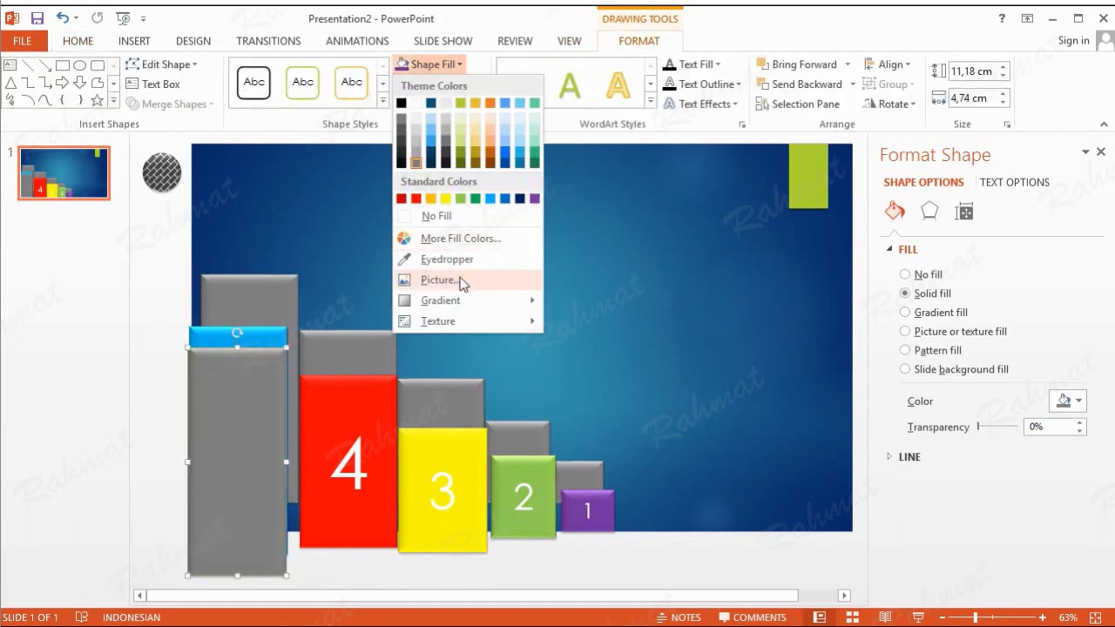
click(462, 280)
click(598, 383)
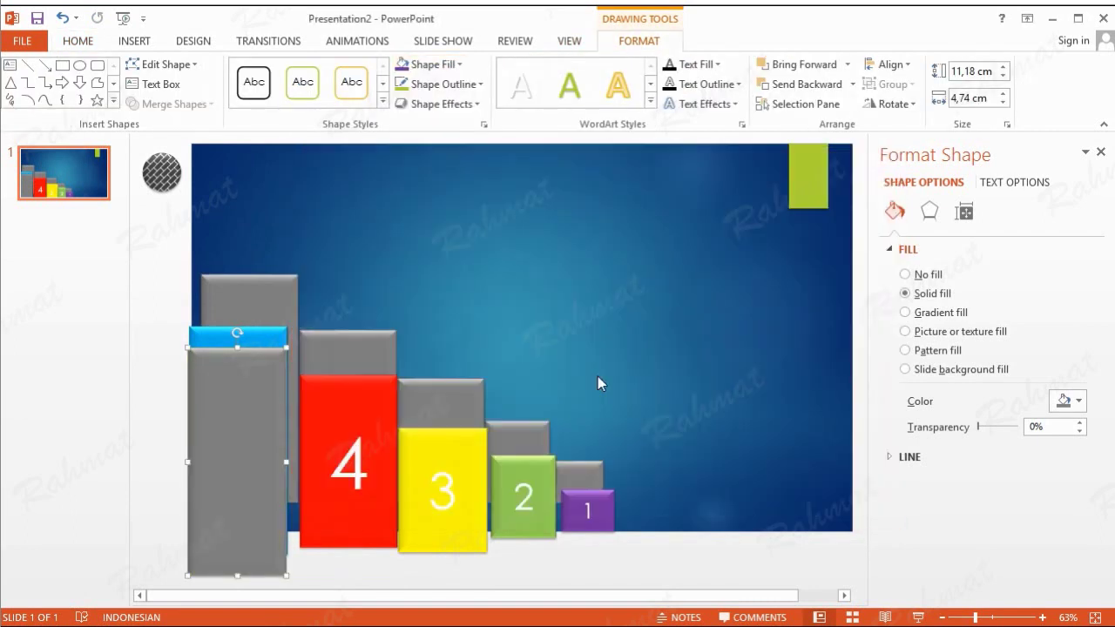
click(338, 142)
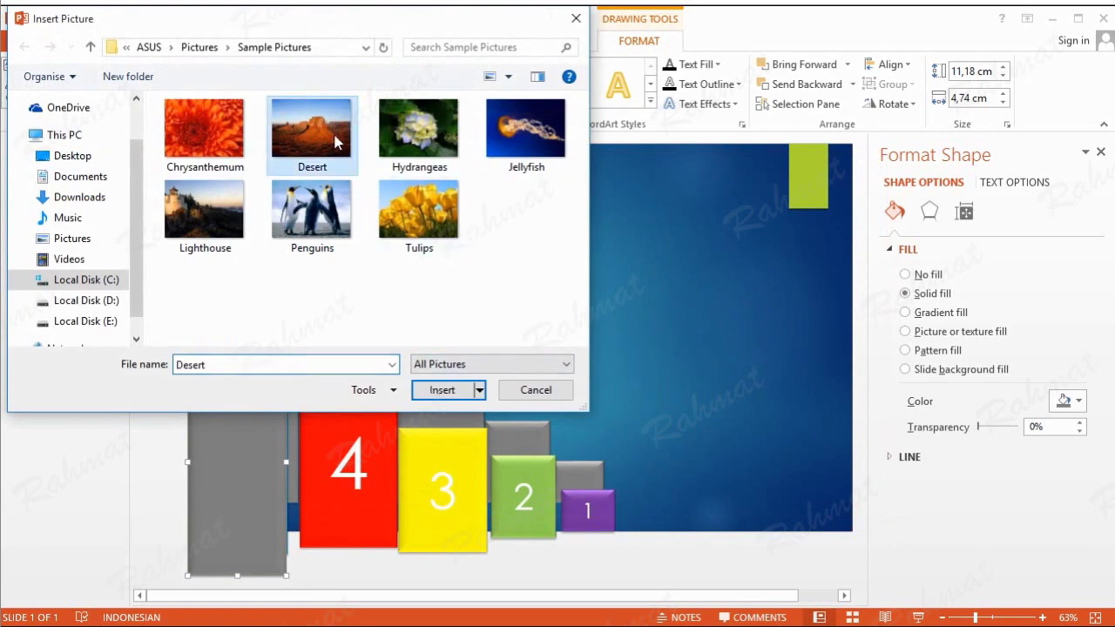
click(443, 390)
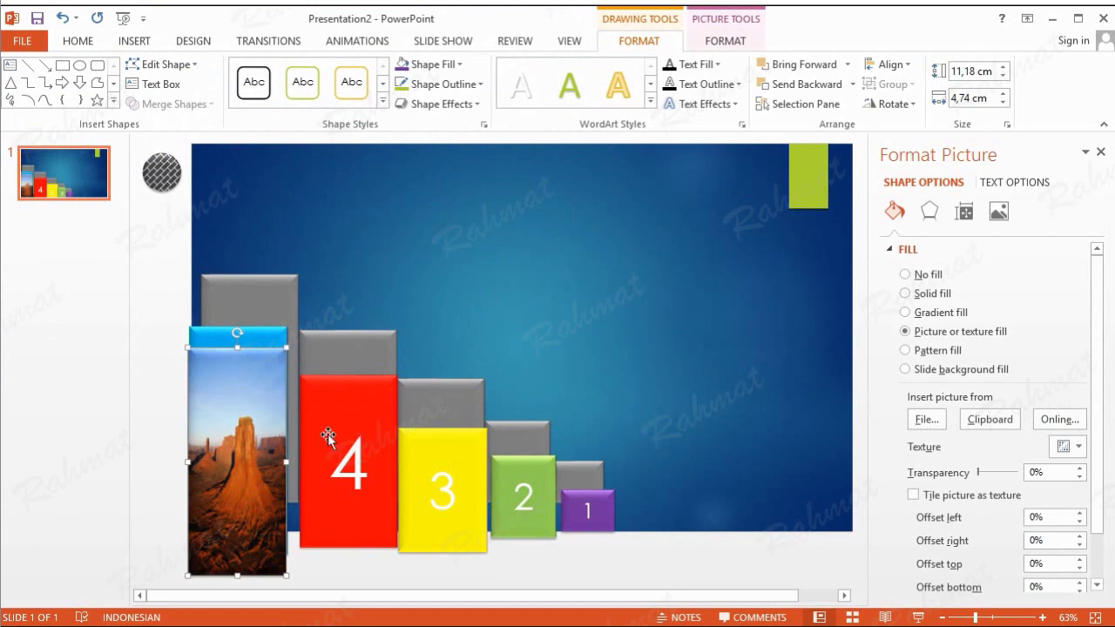
- Try a Lighthouse picture fill on the red 4 bar, then undo it
click(382, 421)
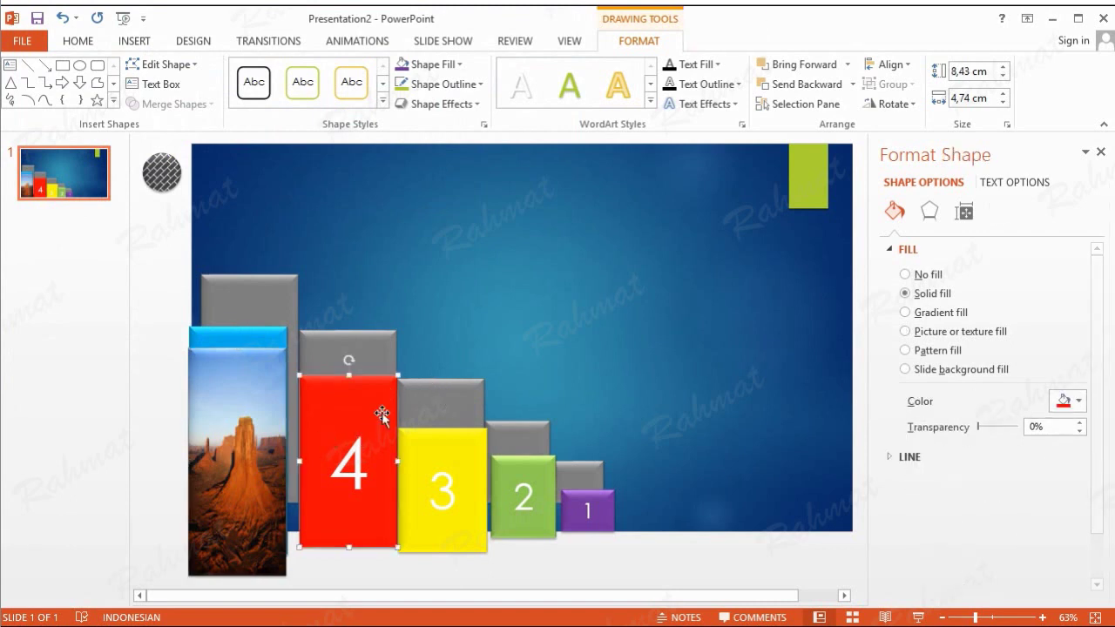
click(453, 66)
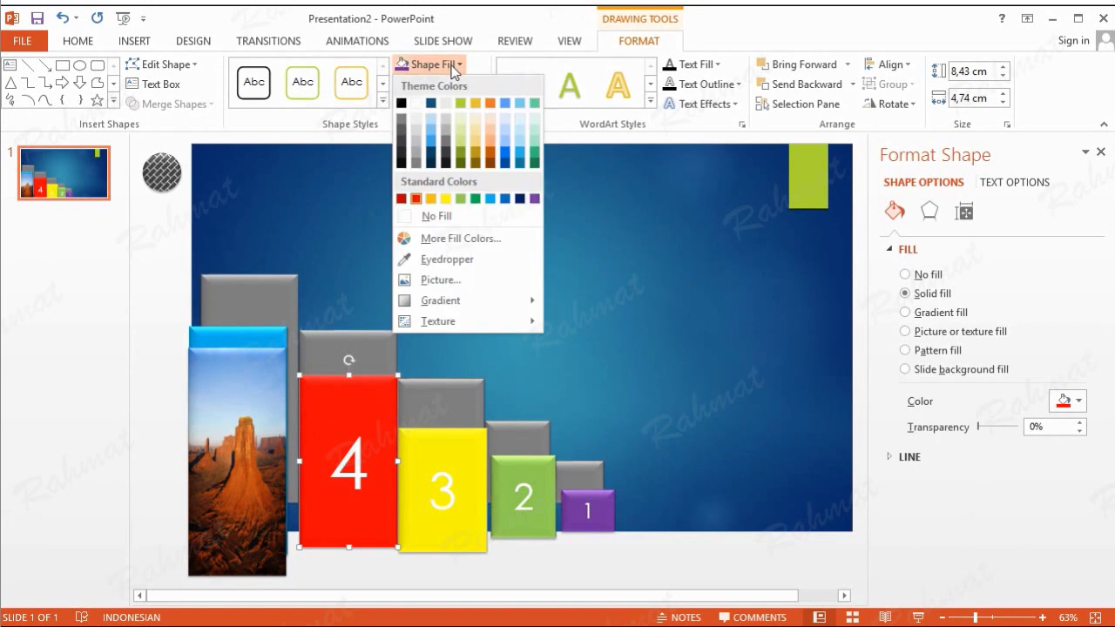
click(476, 282)
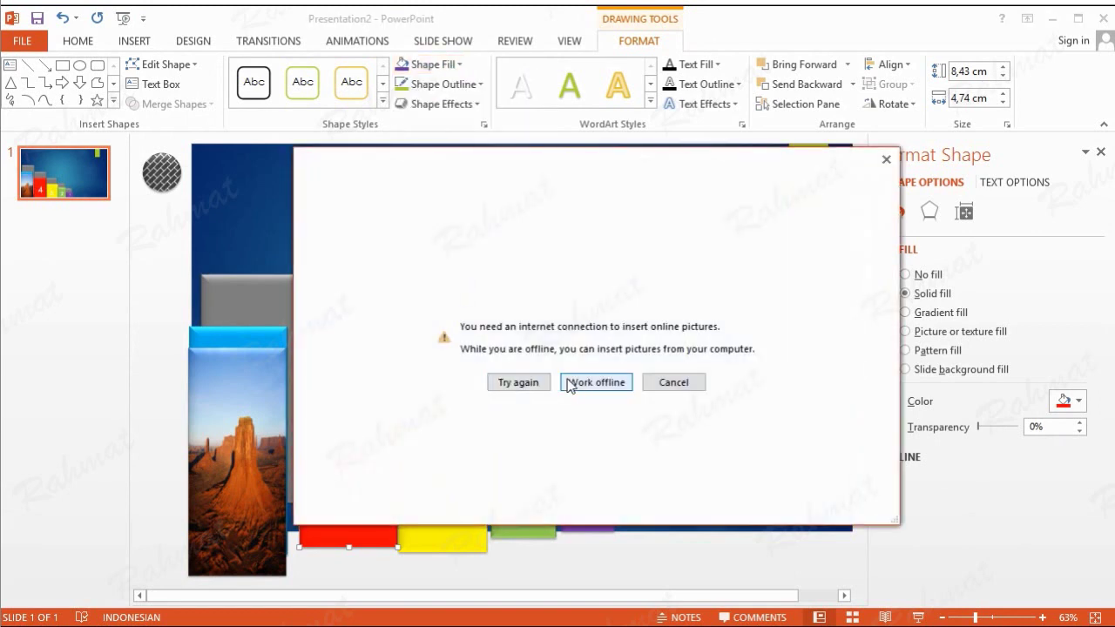
click(579, 384)
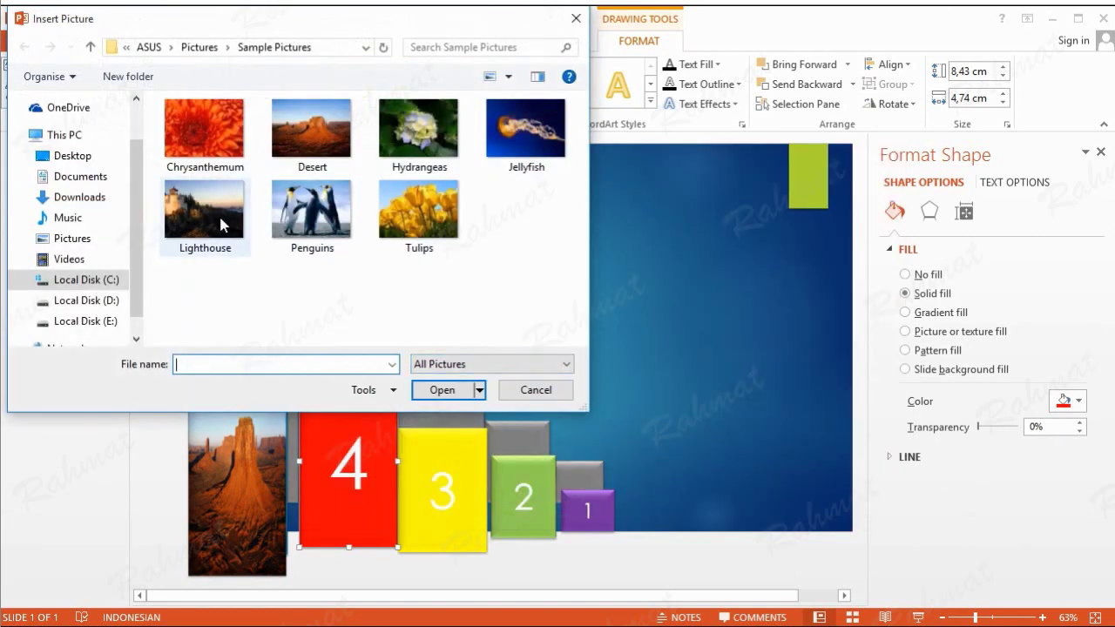
double_click(221, 222)
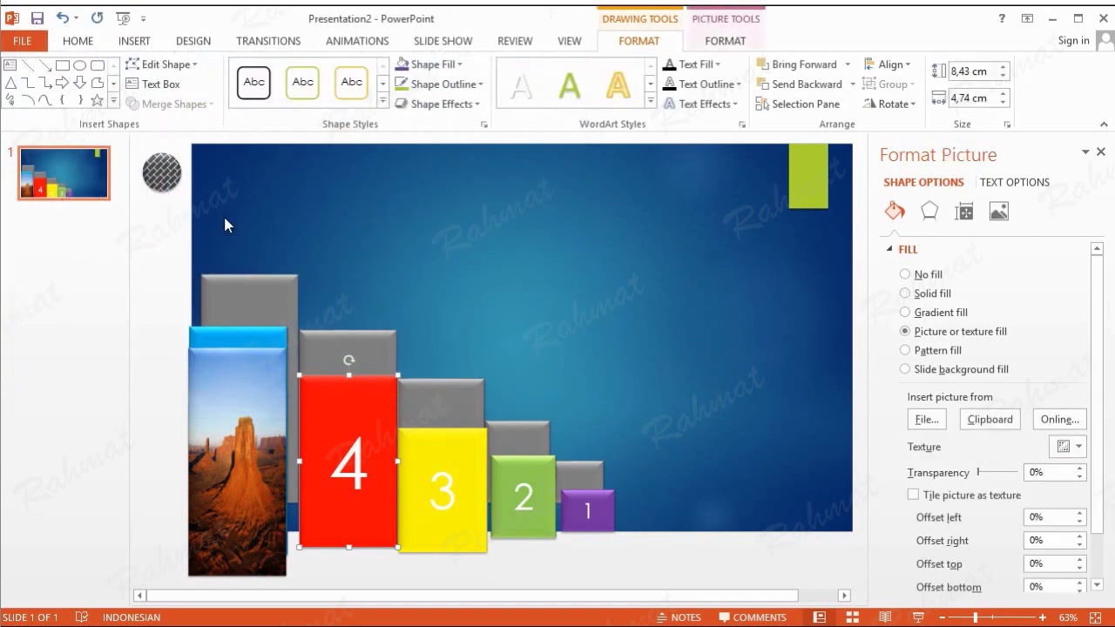
click(62, 17)
click(430, 343)
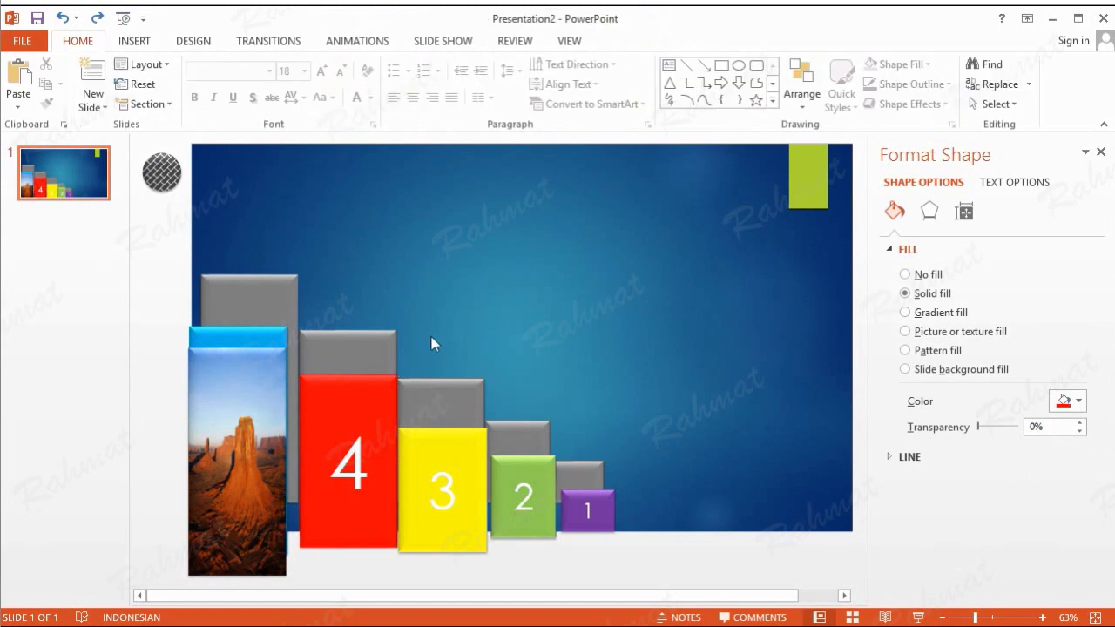
click(370, 338)
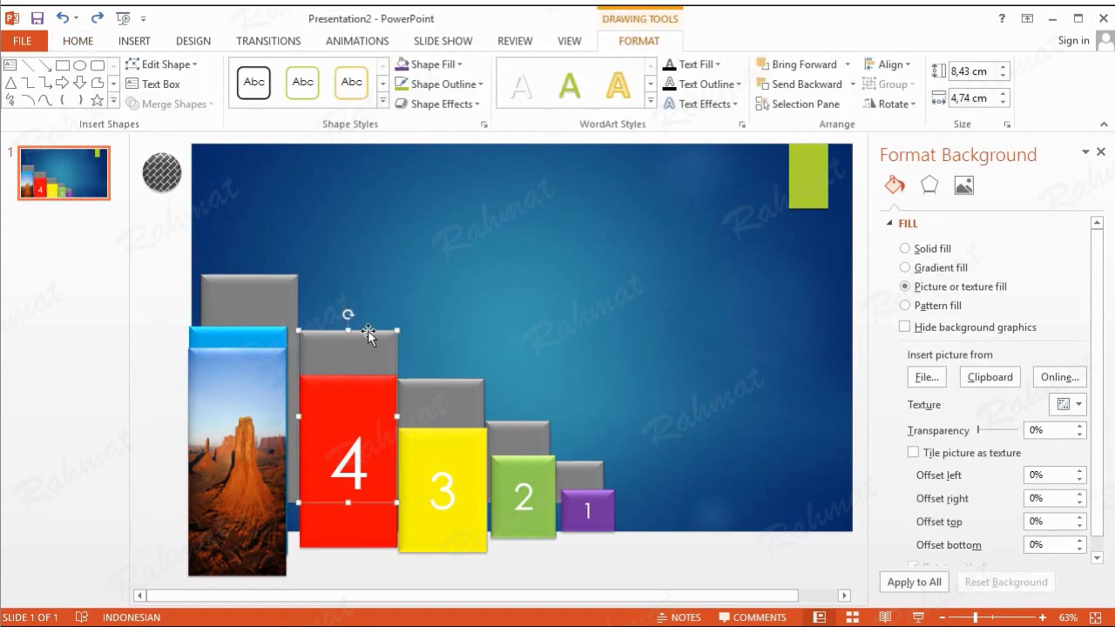
- Duplicate the gray bar behind the 4 and move the copy over the red 4 bar
click(85, 42)
click(45, 83)
click(18, 74)
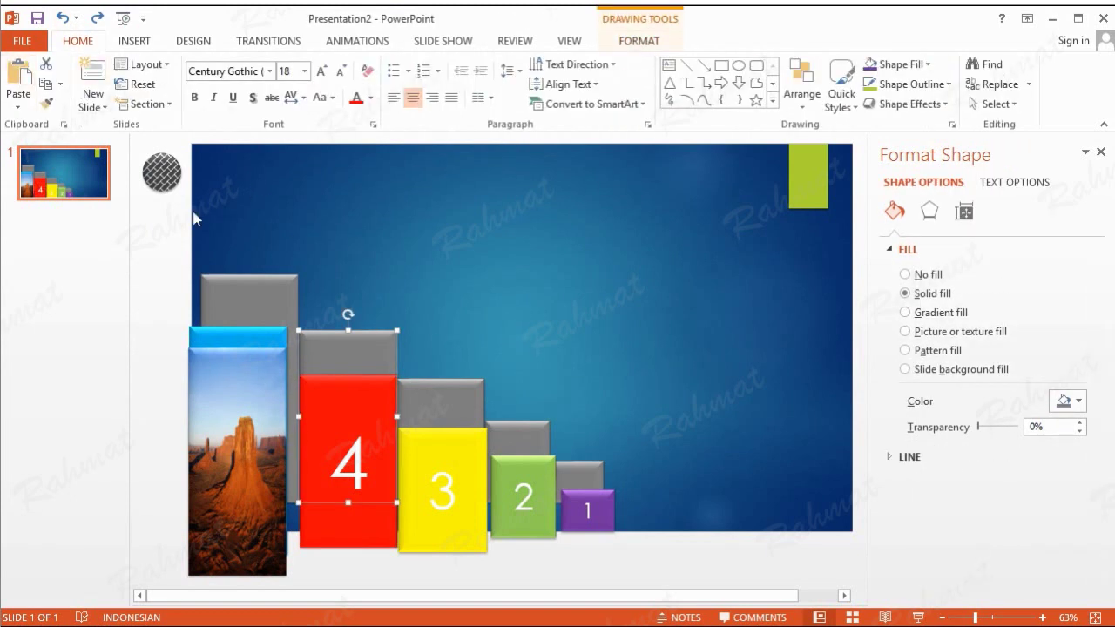
drag(381, 378, 373, 461)
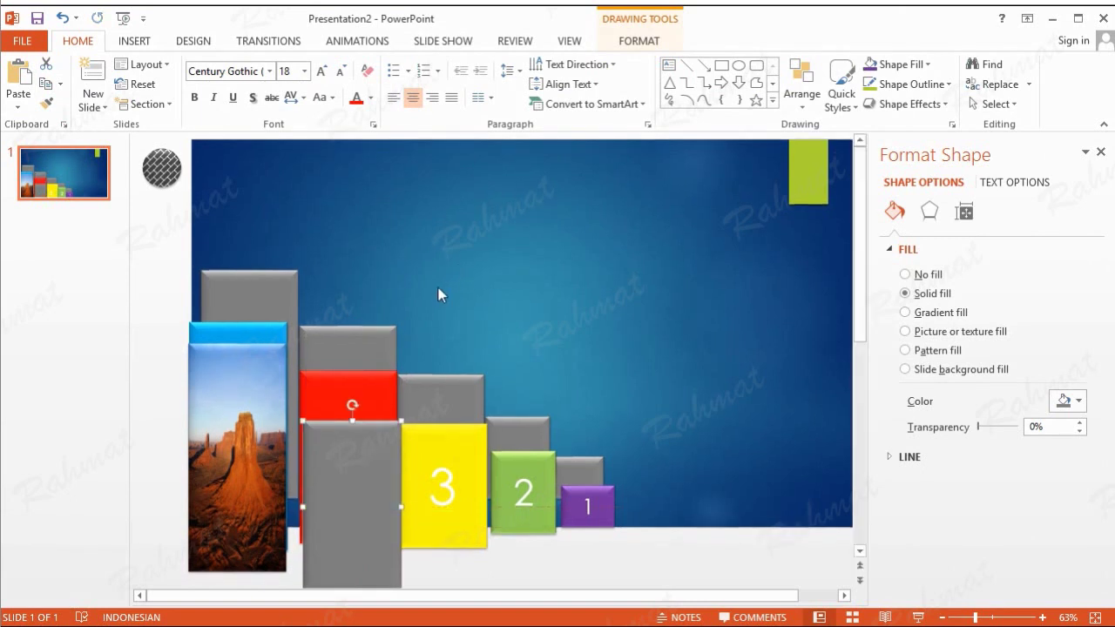
- Fill the copied bar with the Lighthouse picture
click(571, 41)
click(618, 44)
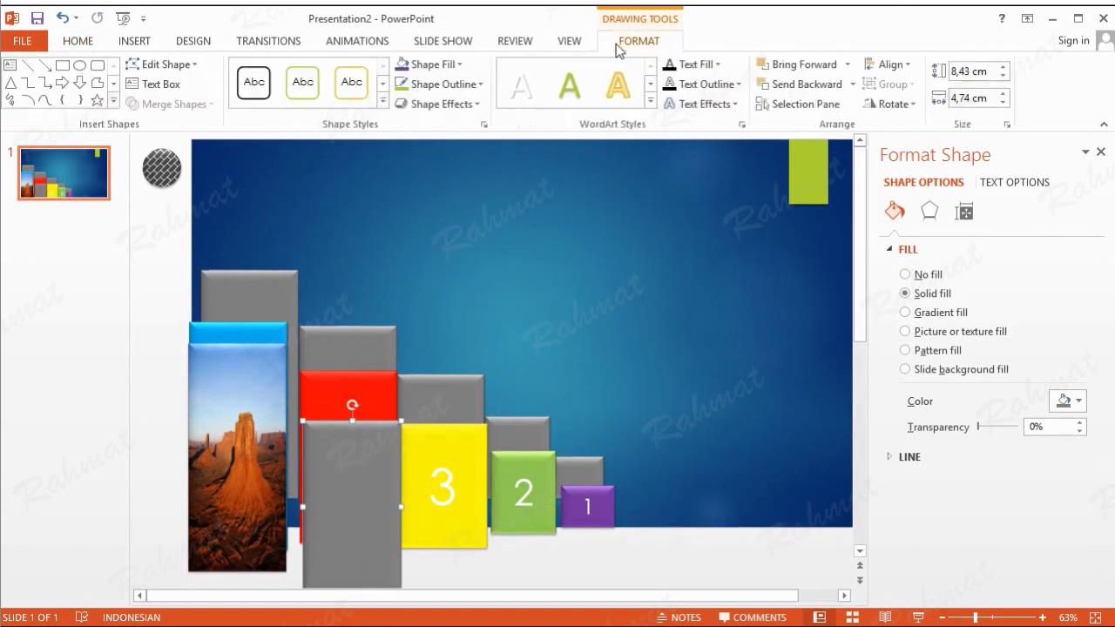
click(431, 64)
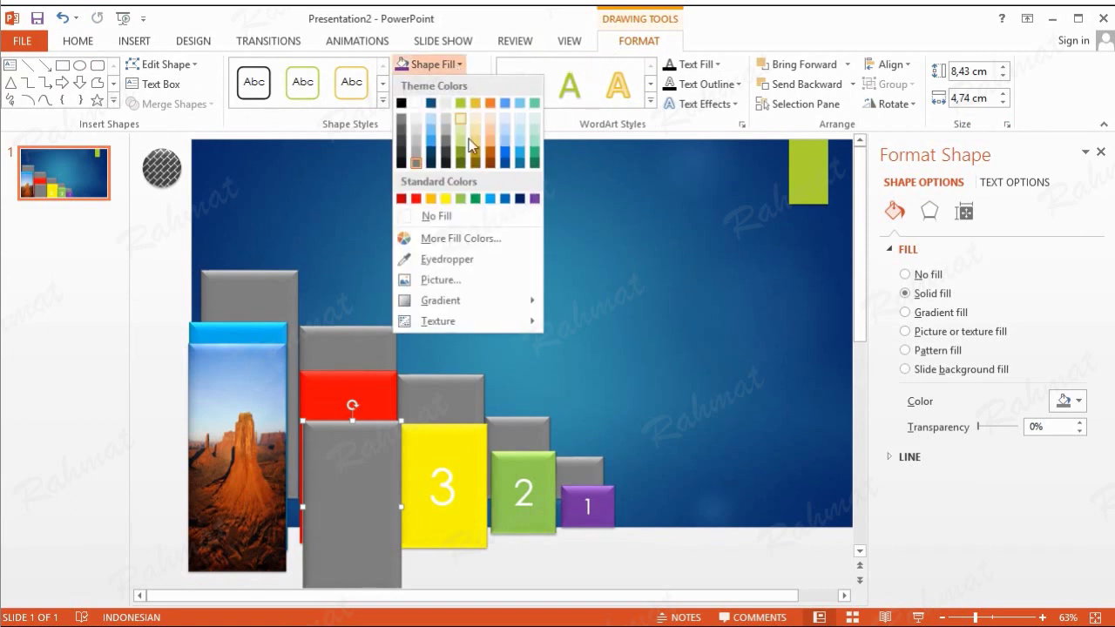
click(455, 281)
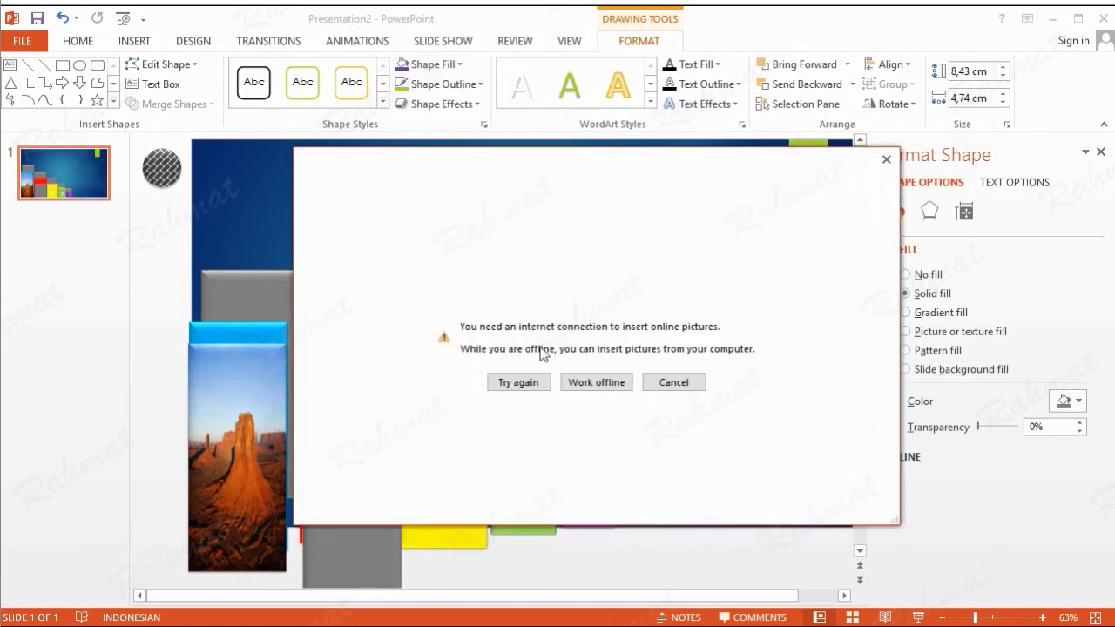
click(596, 382)
double_click(230, 205)
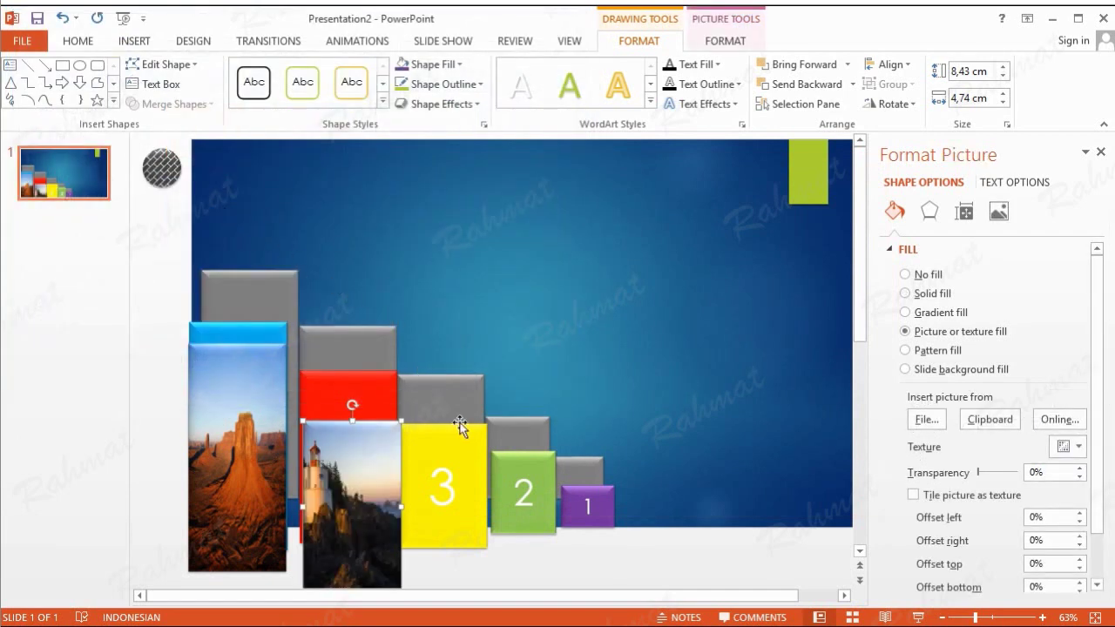
click(447, 403)
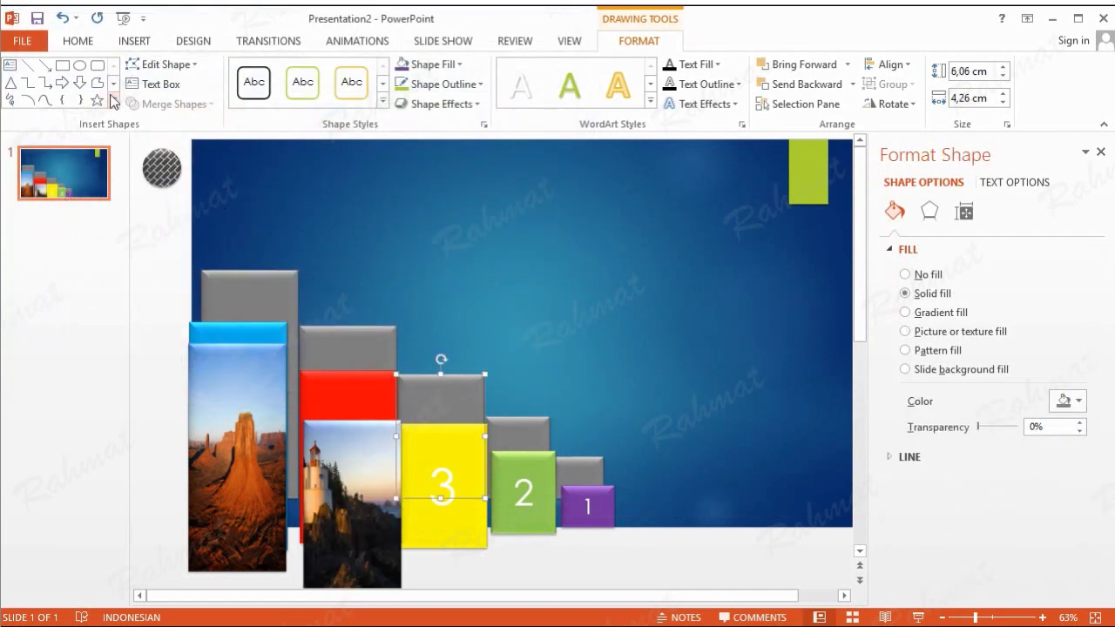
- Duplicate the gray bar behind the 3 and move the copy over the yellow 3 bar
click(83, 42)
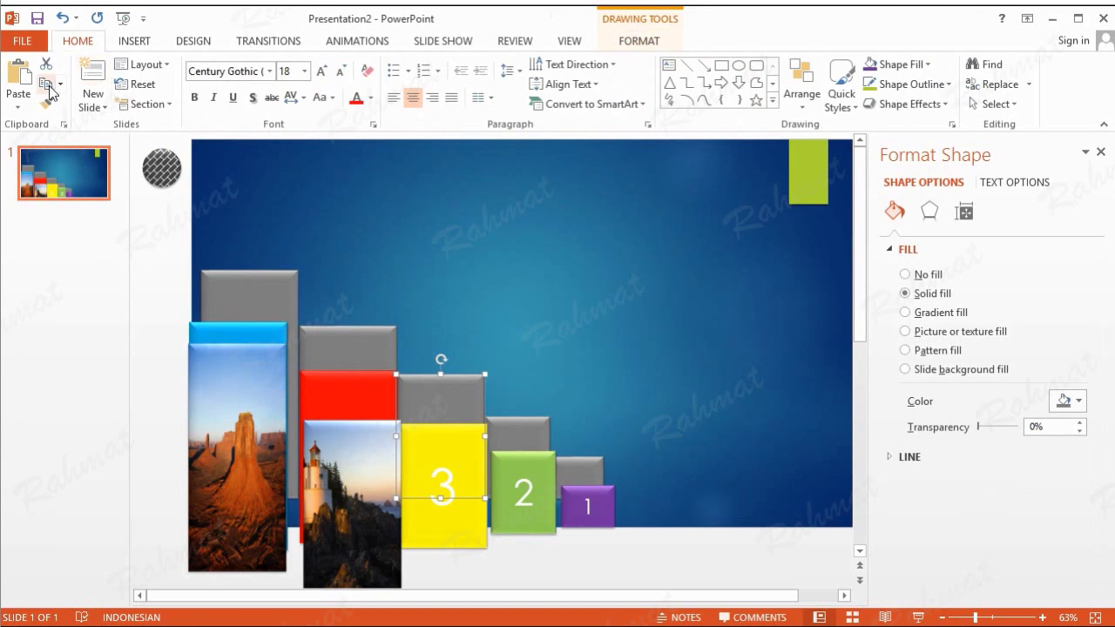
click(19, 77)
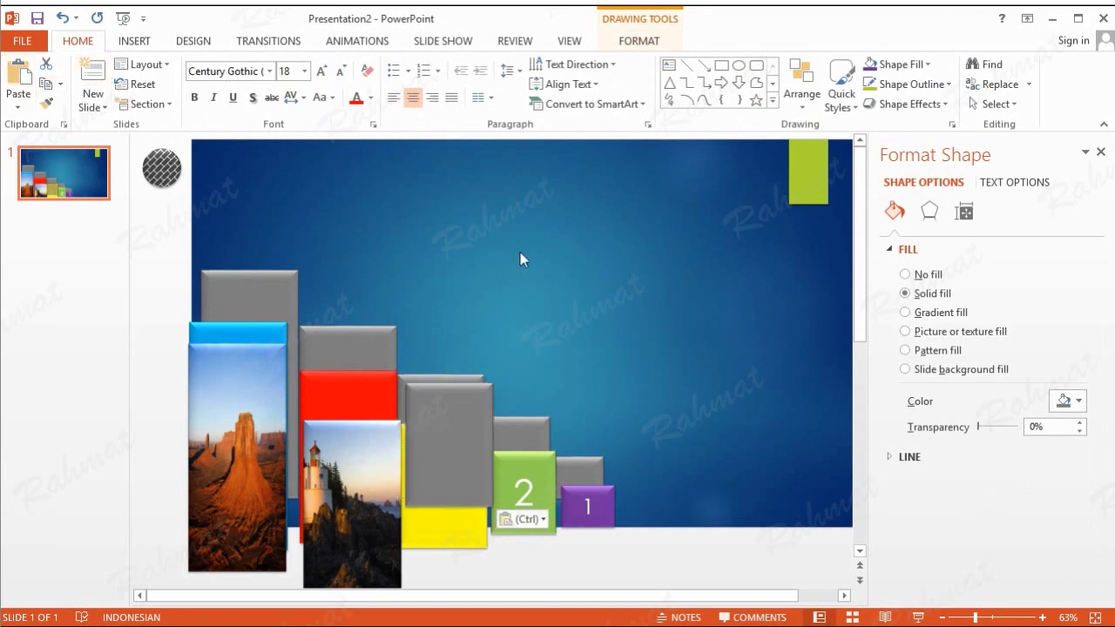
click(520, 252)
mouse_move(462, 408)
mouse_down()
mouse_move(469, 478)
mouse_move(459, 512)
mouse_up()
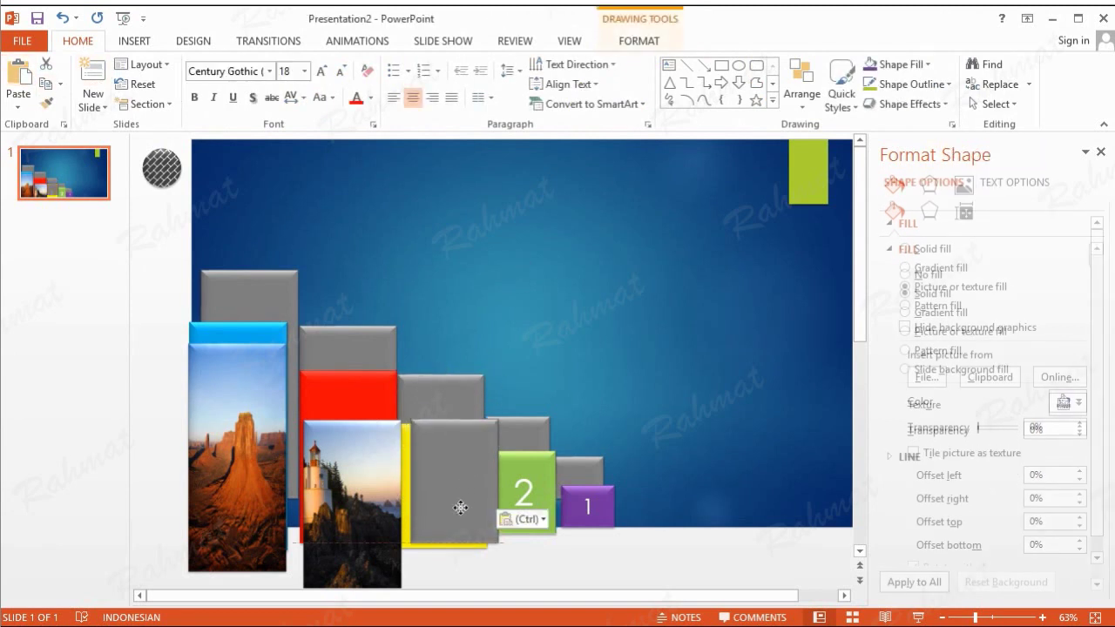
- Fill the gray copy with the Penguins photo
click(460, 486)
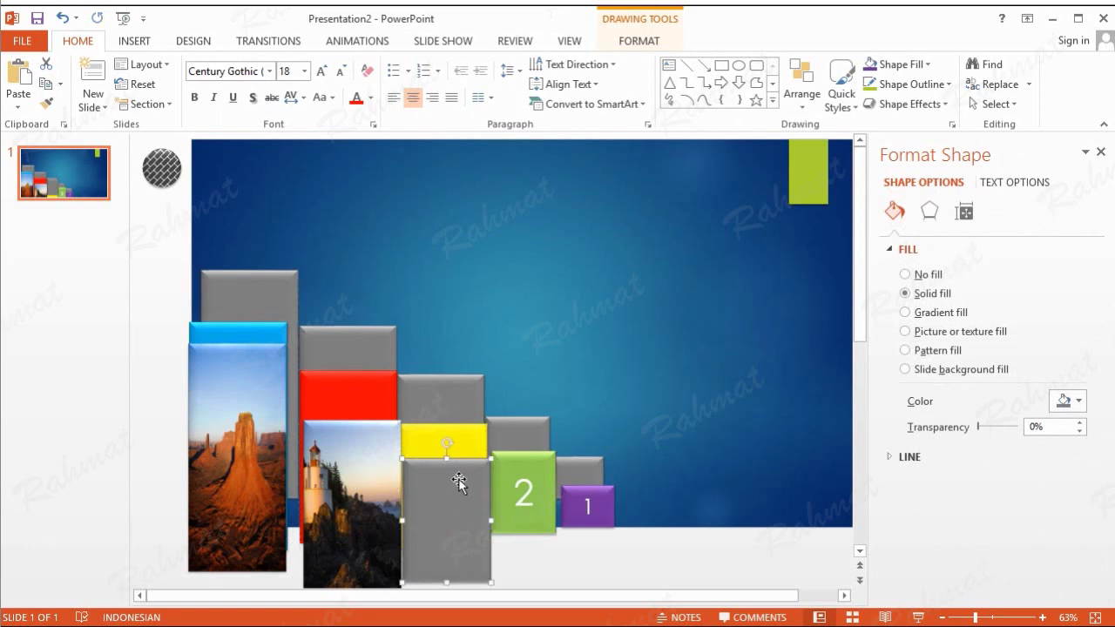
click(638, 40)
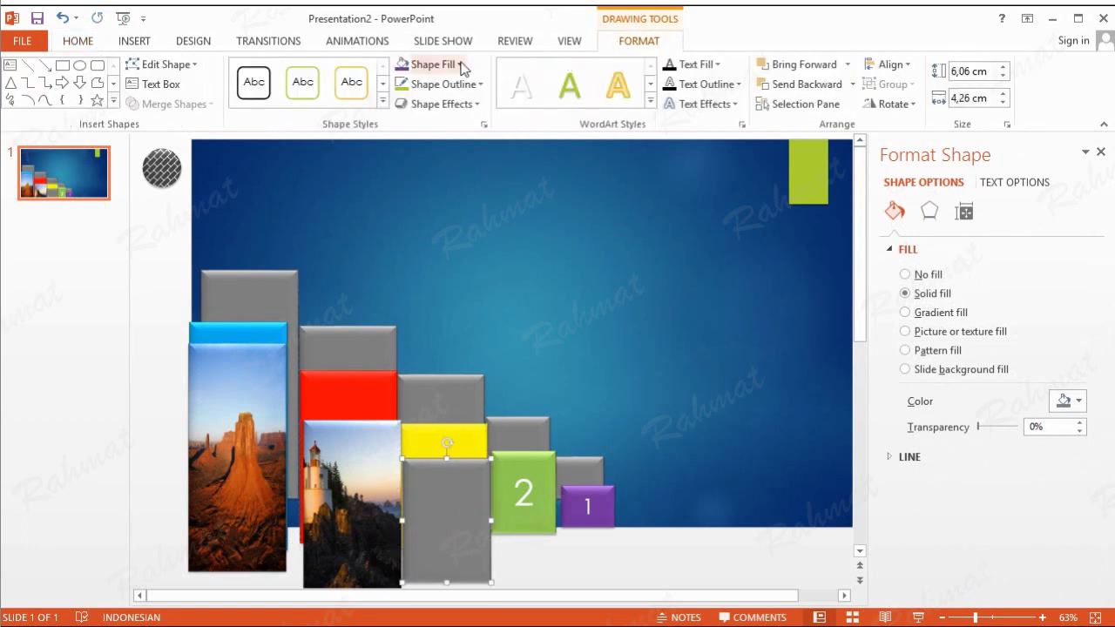
click(433, 64)
click(440, 279)
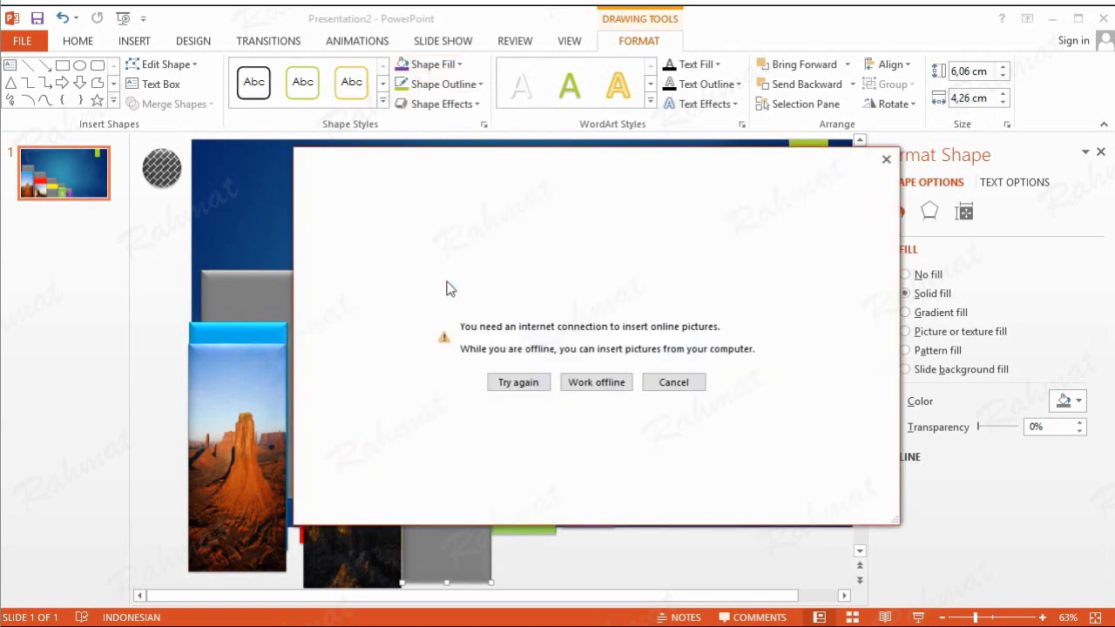
click(581, 384)
double_click(348, 223)
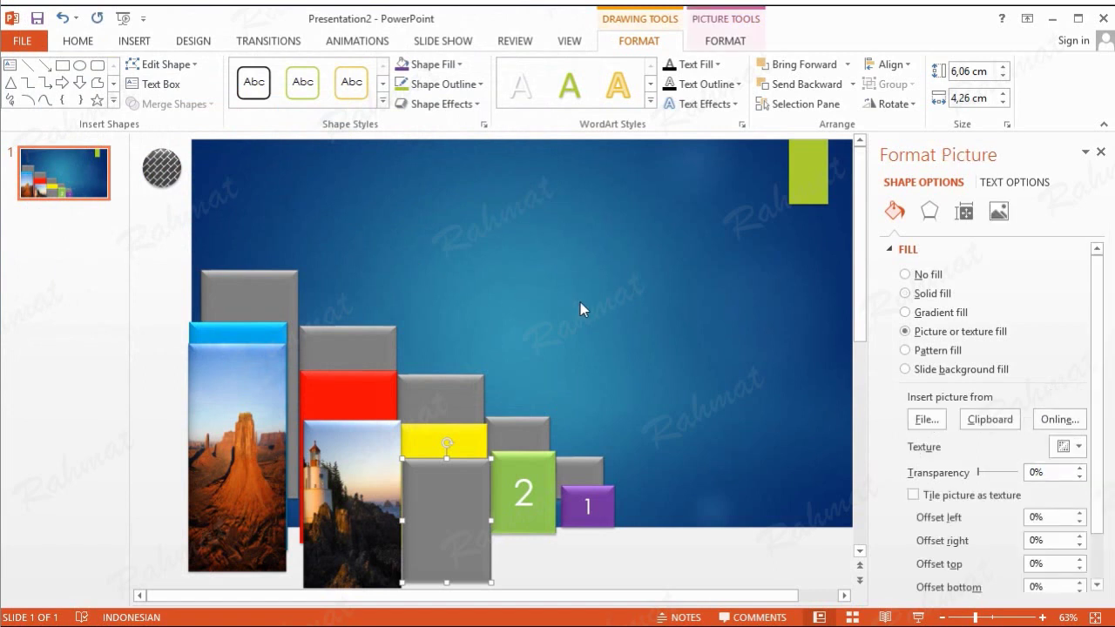
click(628, 326)
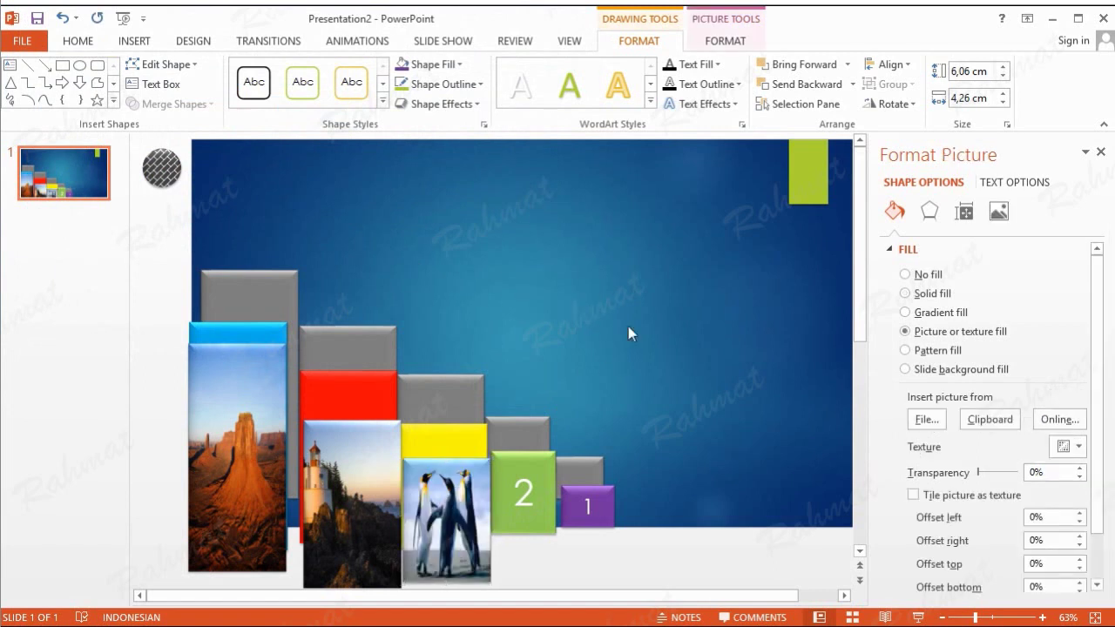
- Duplicate the gray bar behind the 2 and move the copy over the green 2 bar
click(528, 438)
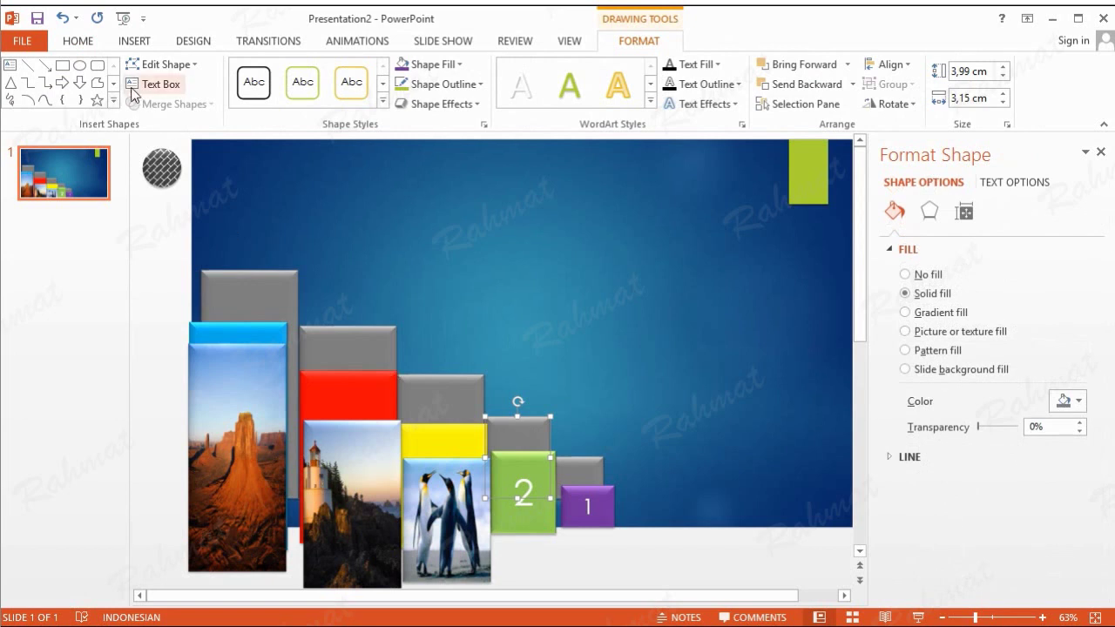
click(87, 42)
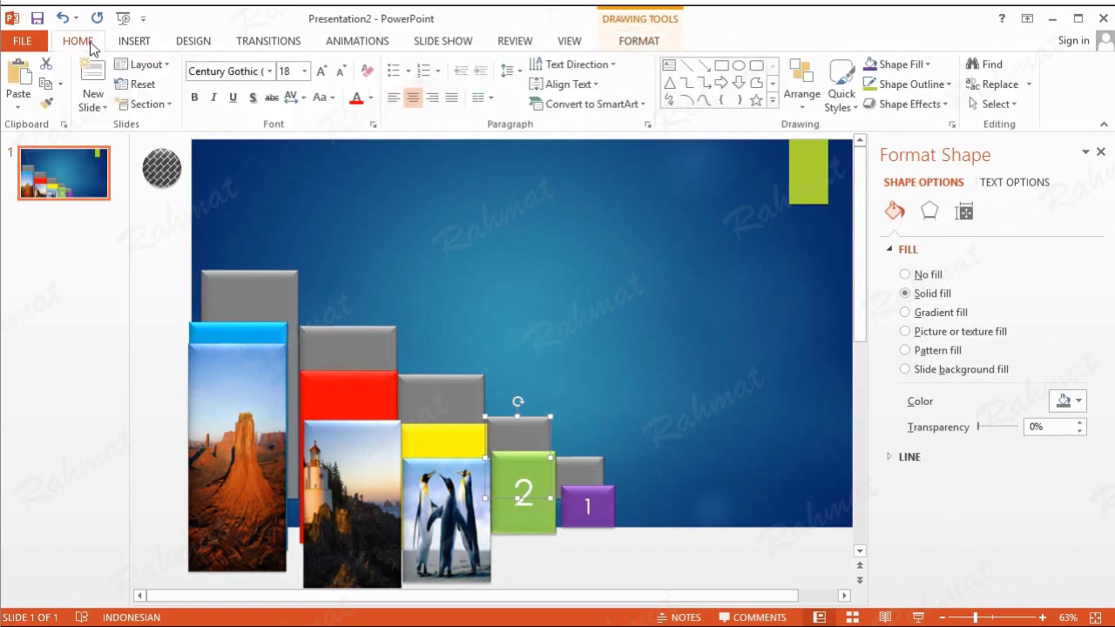
click(48, 85)
click(18, 74)
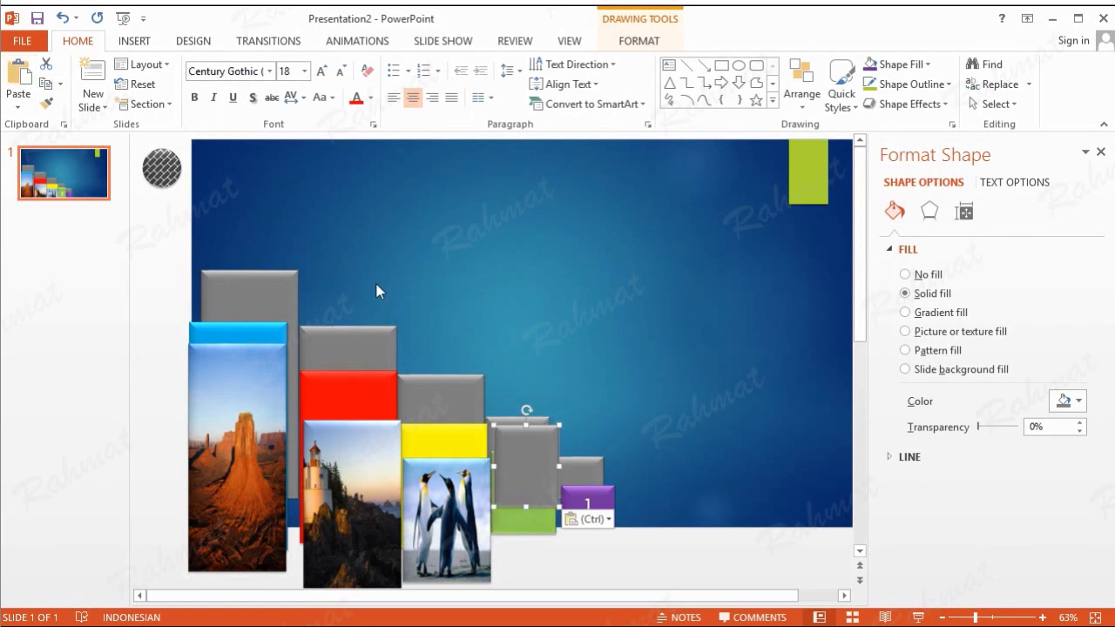
drag(530, 459, 526, 533)
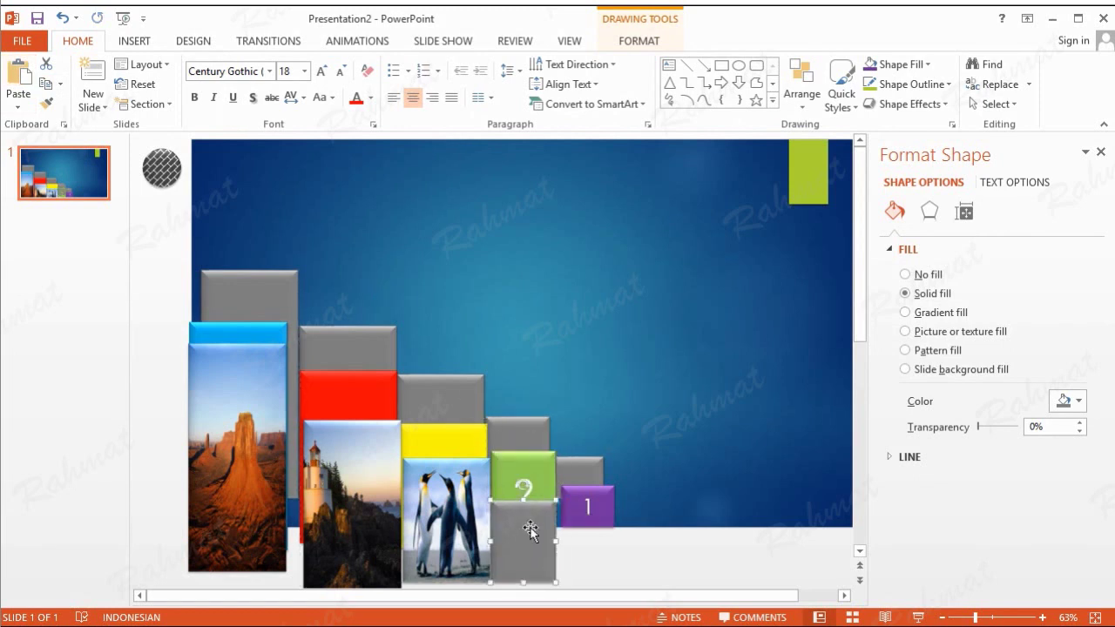
- Fill that copy with the Tulips photo
click(630, 40)
click(429, 65)
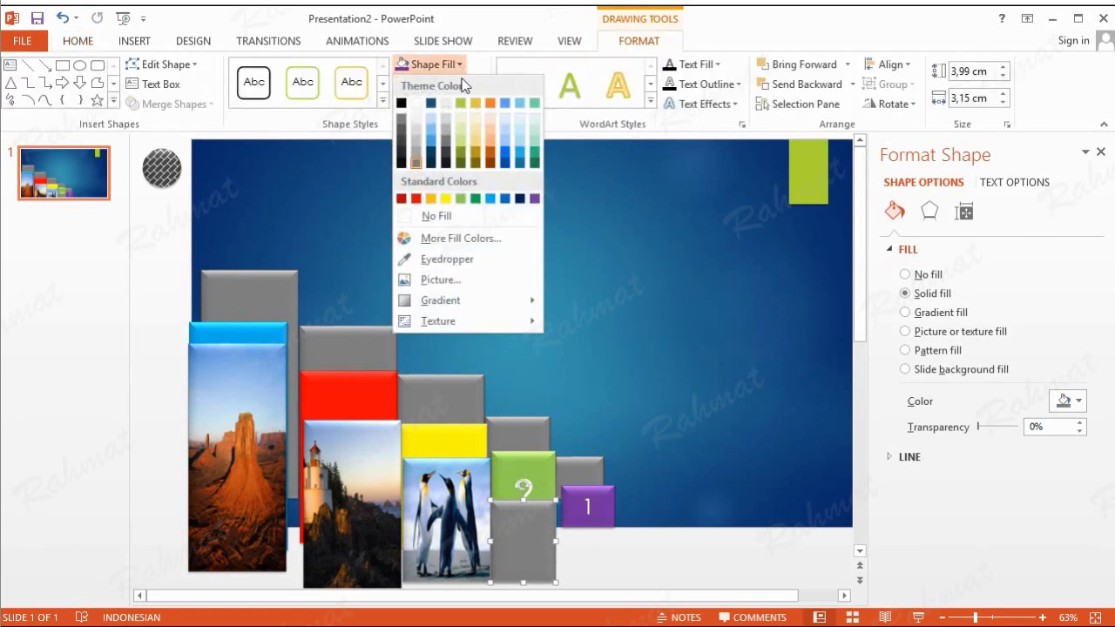
click(462, 282)
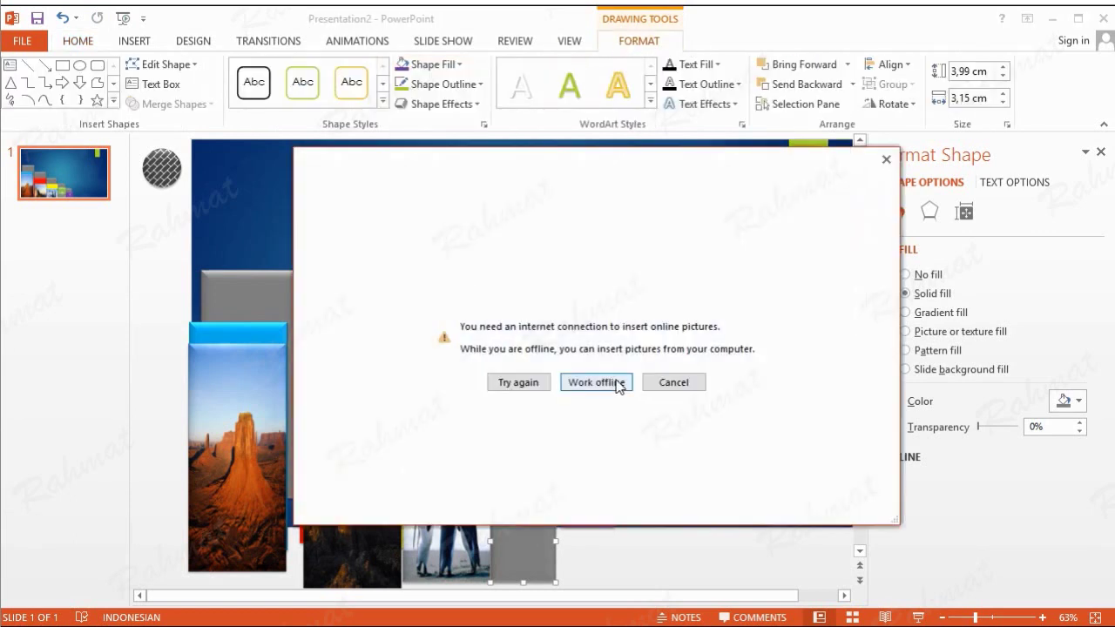
click(614, 383)
double_click(427, 218)
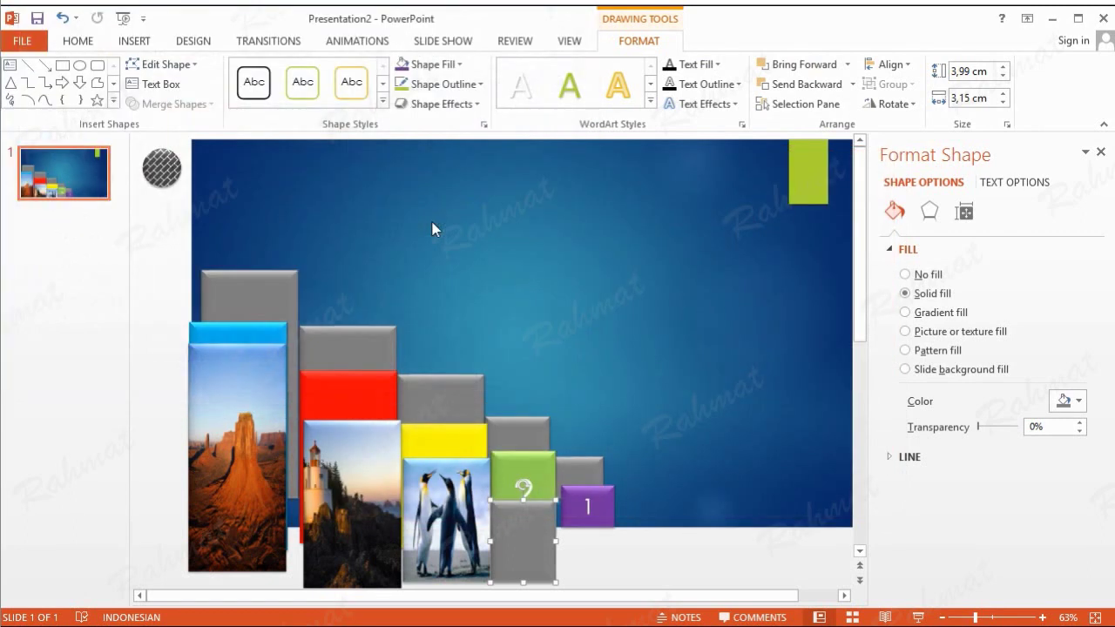
click(622, 312)
- Duplicate the gray bar behind the 1 and place the copy just below the purple 1 bar
double_click(582, 470)
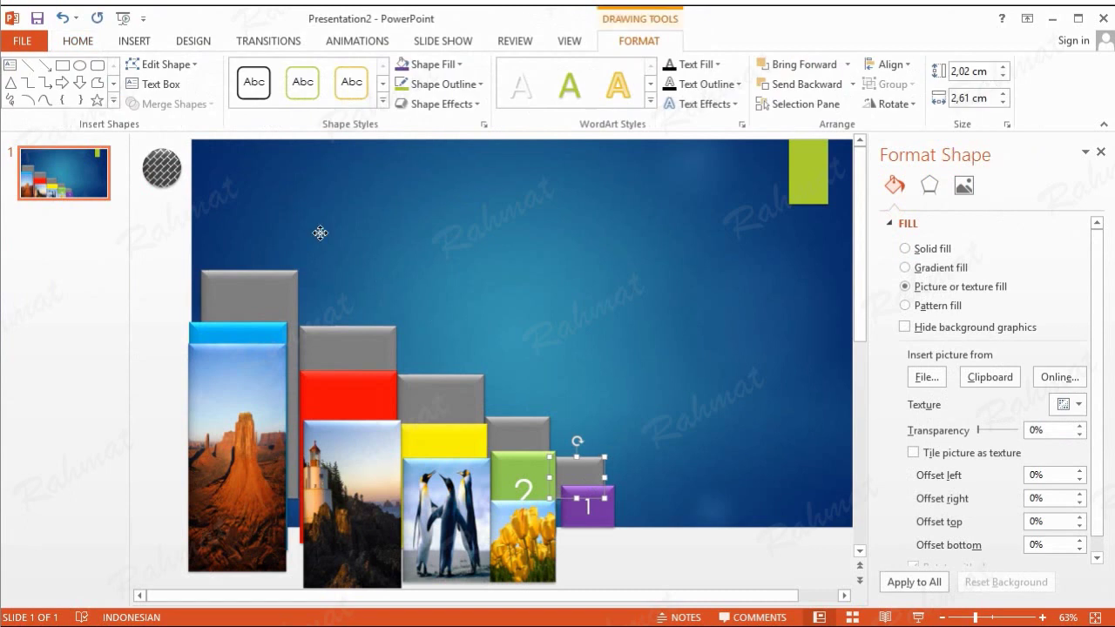
click(78, 41)
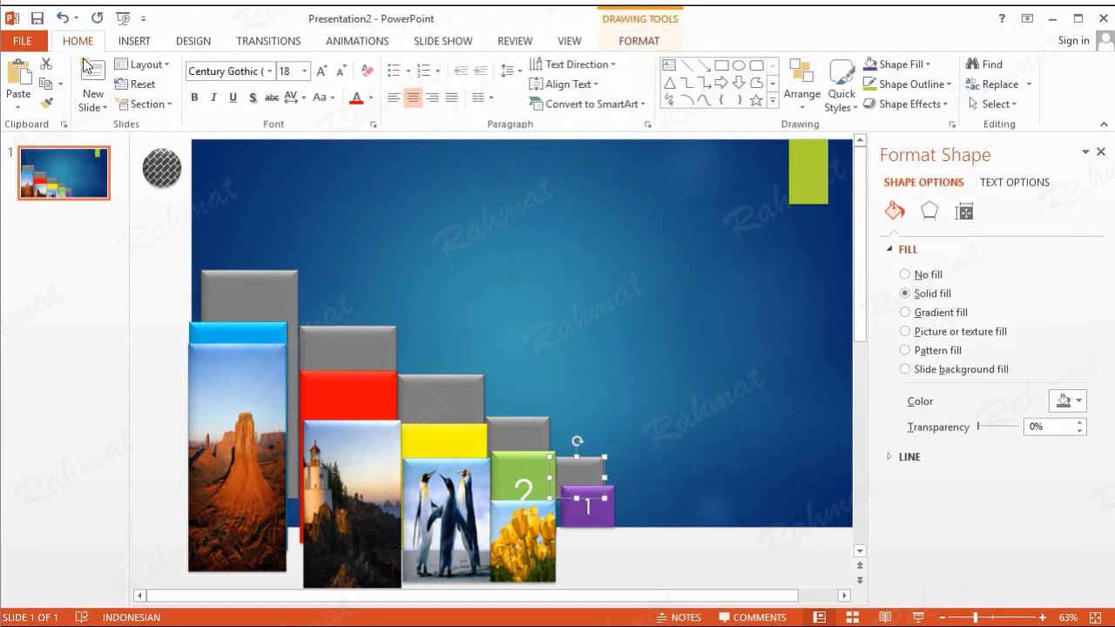
click(45, 85)
click(18, 77)
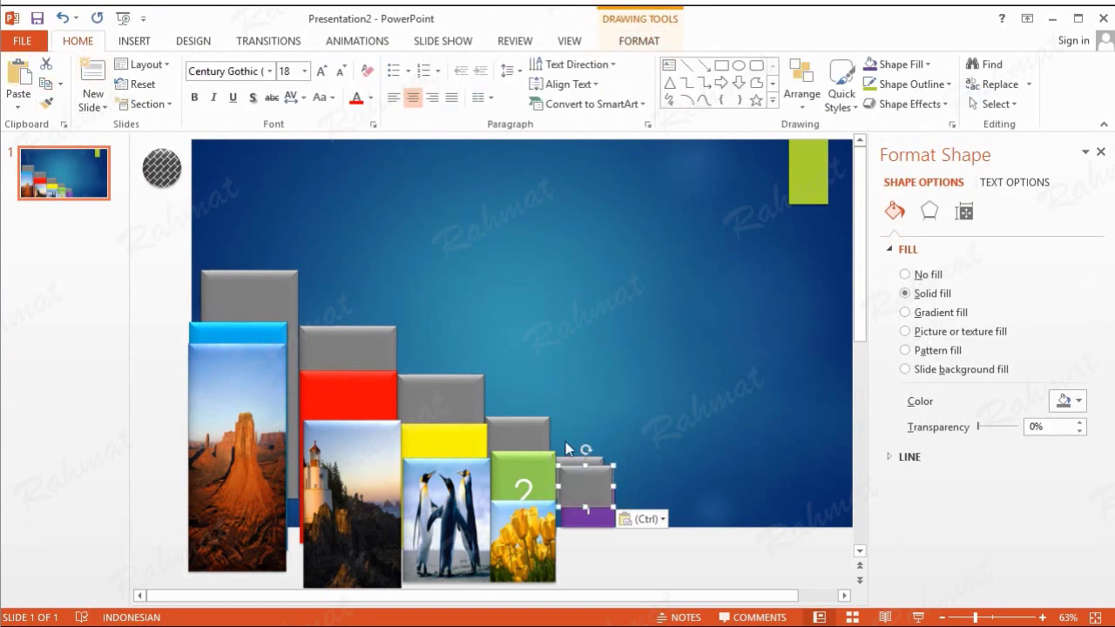
drag(591, 540, 590, 554)
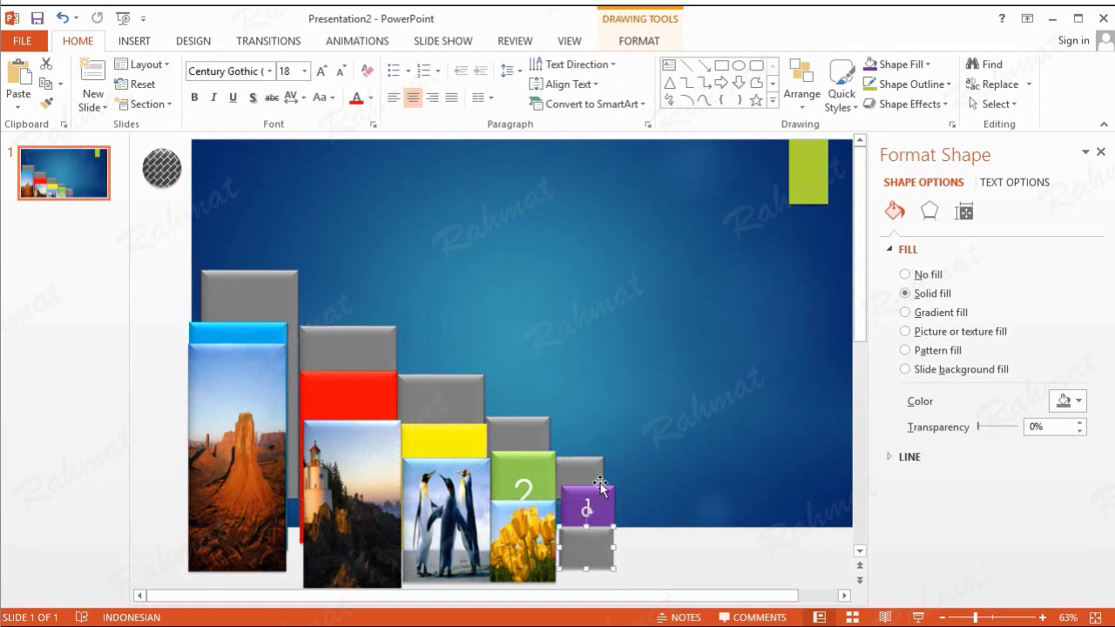
- Fill the new gray bar with the Jellyfish picture
click(627, 46)
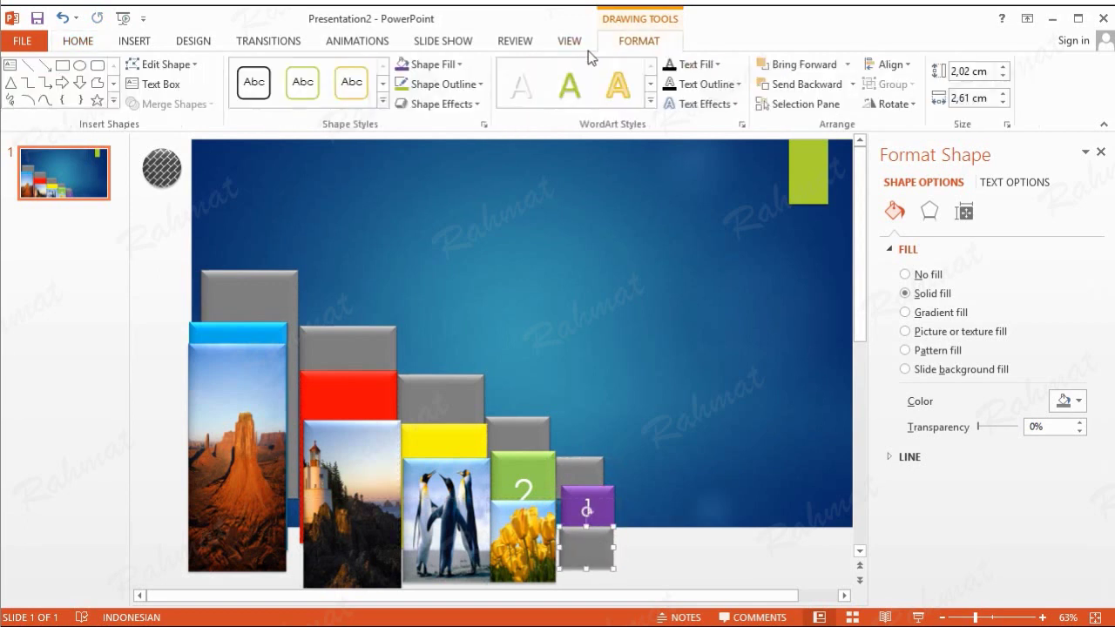
click(449, 65)
click(491, 281)
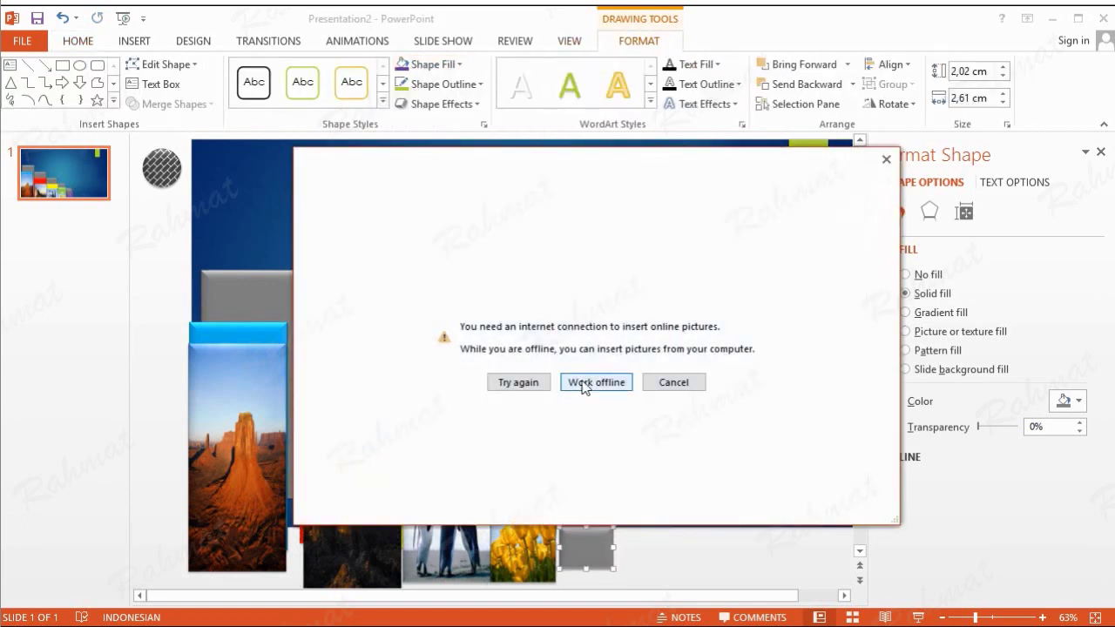
click(595, 382)
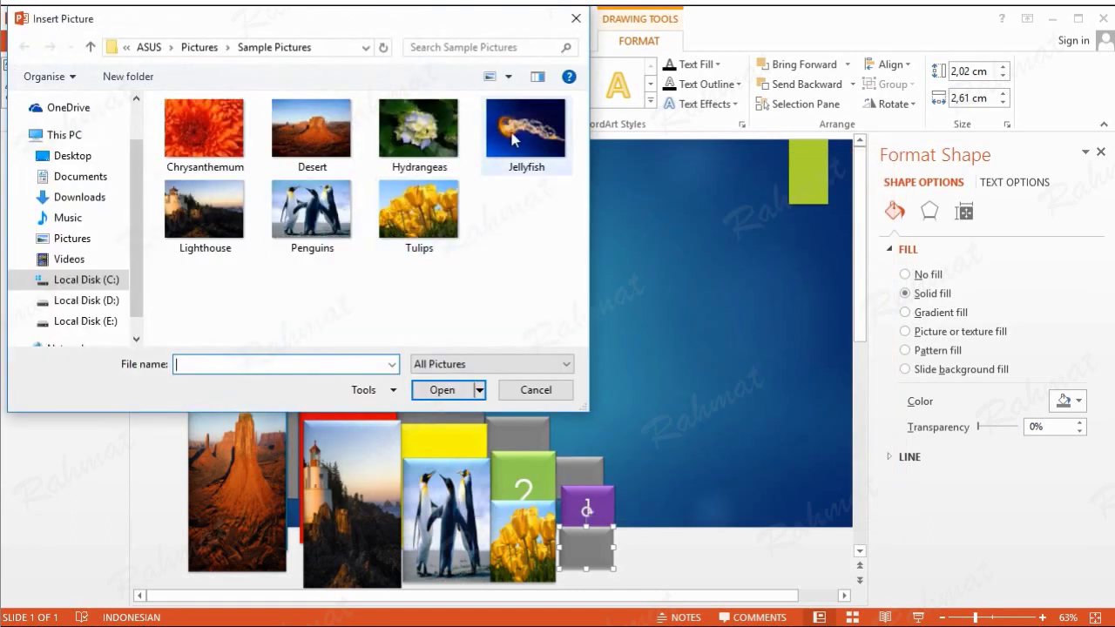
double_click(525, 131)
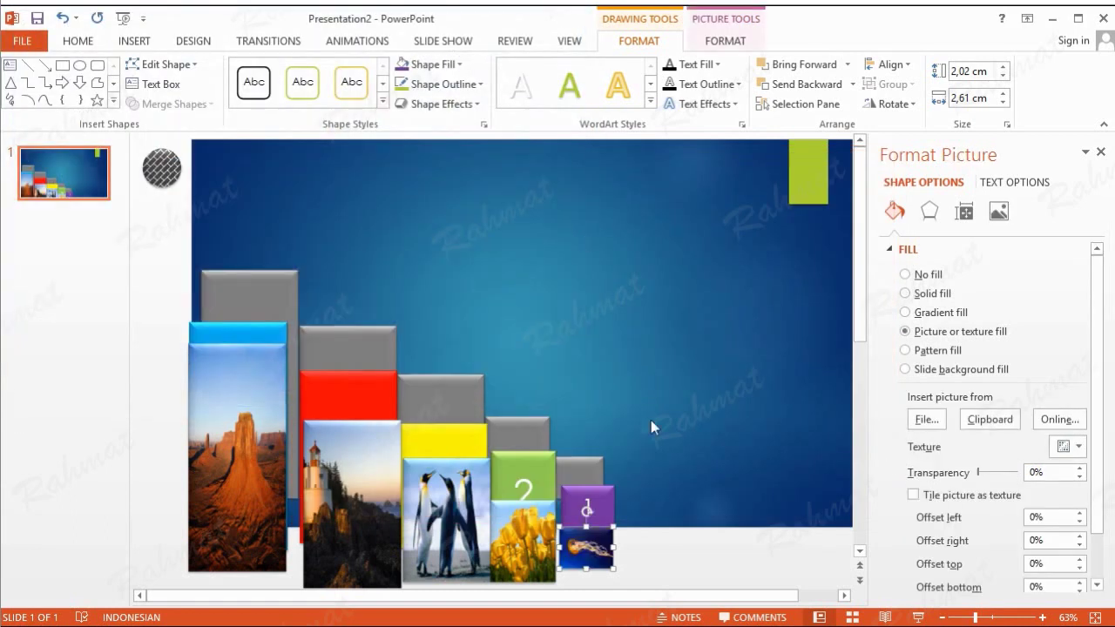
- Select the Desert, Lighthouse, Penguins, Tulips and Jellyfish picture bars together
click(258, 425)
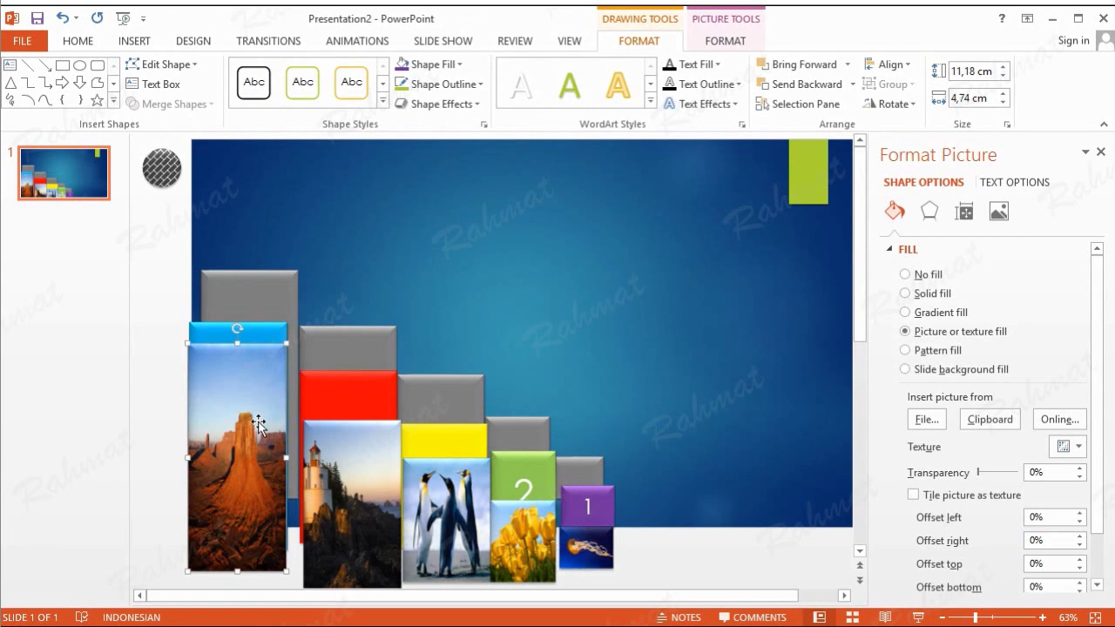
shift+click(350, 471)
shift+click(461, 509)
shift+click(519, 540)
shift+click(593, 564)
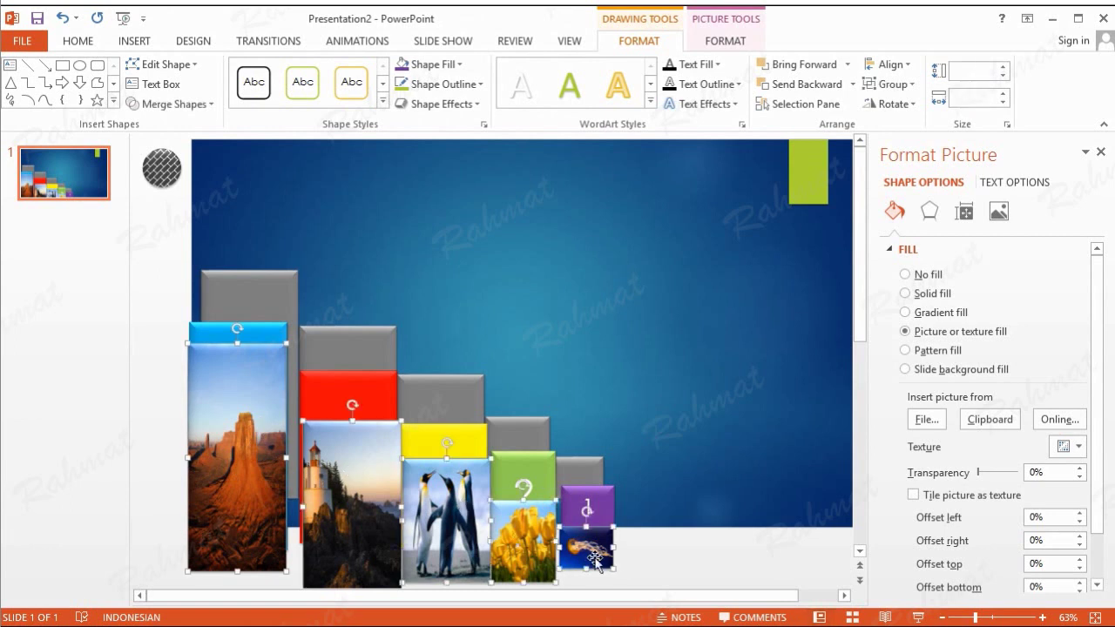
- Give the selected picture bars a Riblet bevel, replacing the first preset tried
click(444, 104)
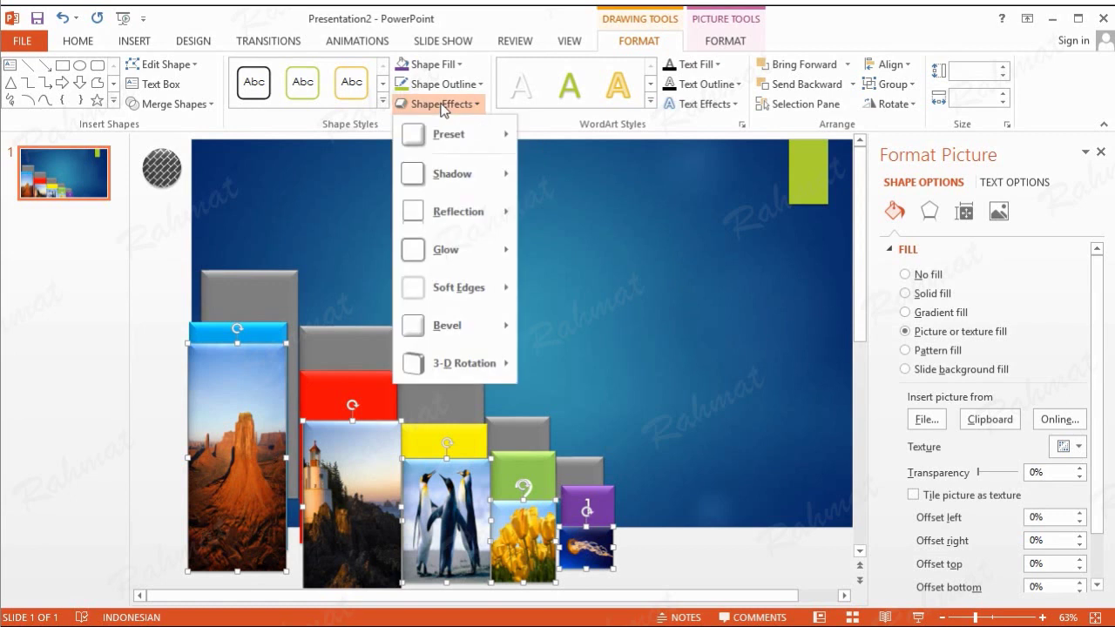
mouse_move(485, 336)
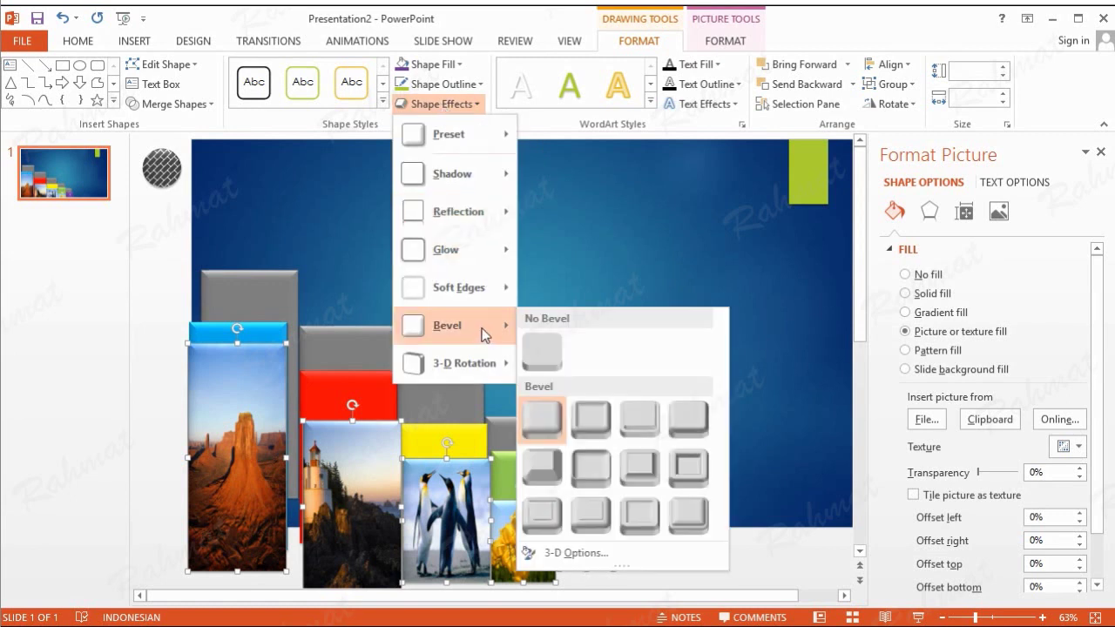
click(593, 520)
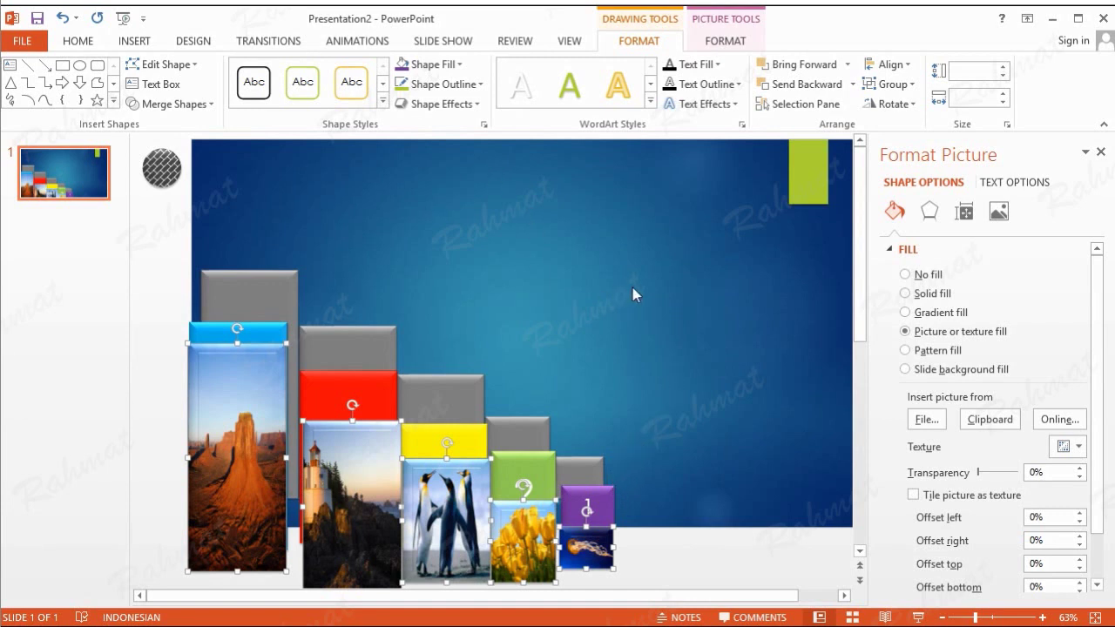
click(440, 103)
mouse_move(459, 138)
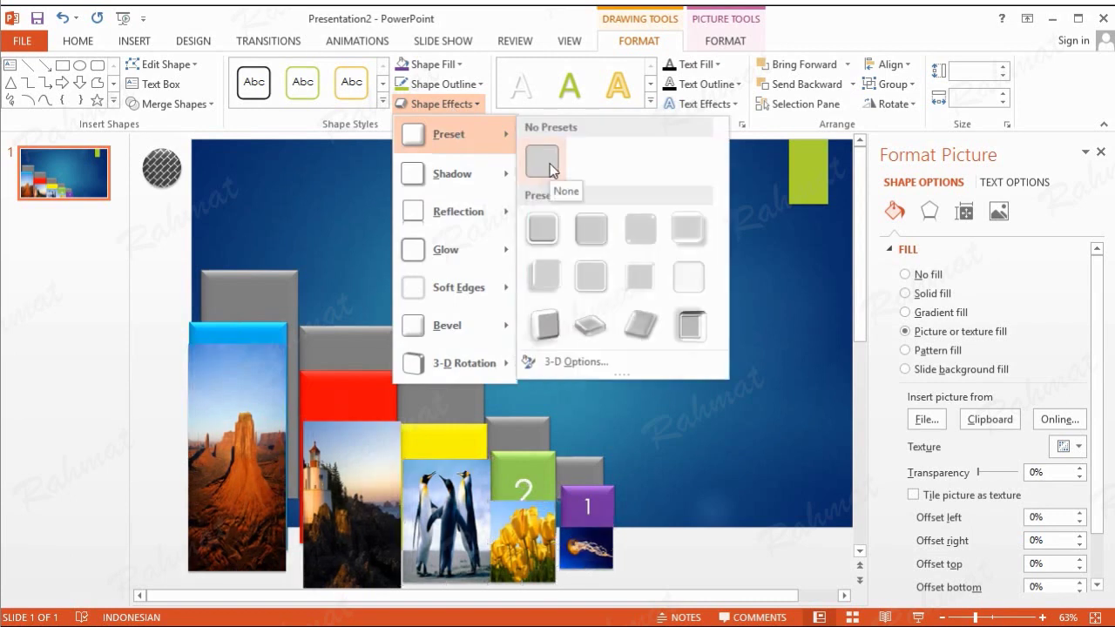
click(551, 169)
click(440, 104)
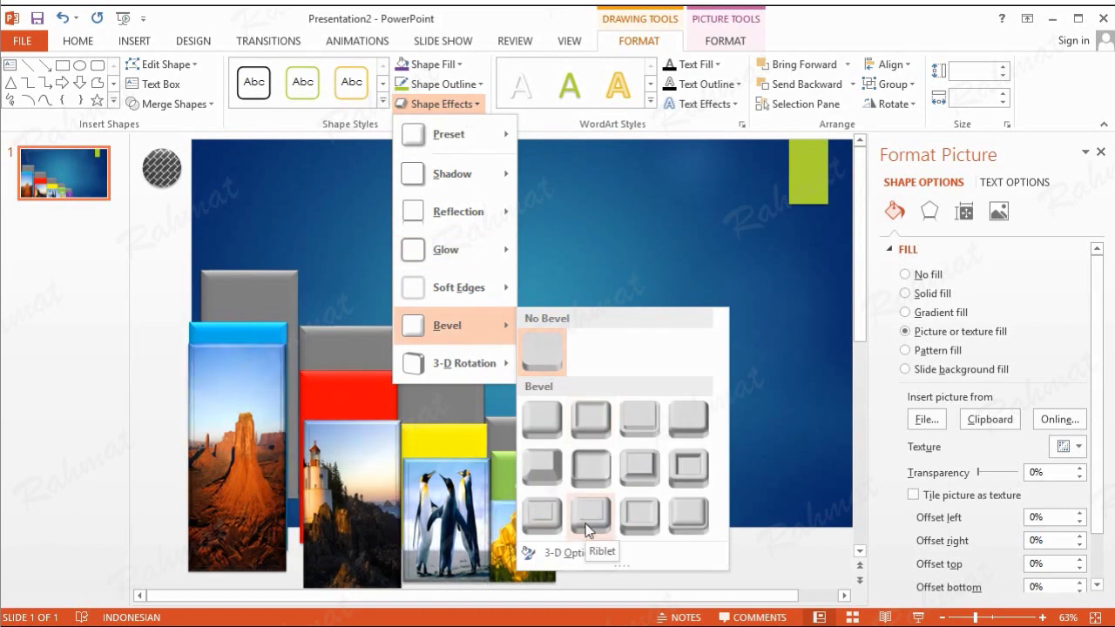
click(588, 517)
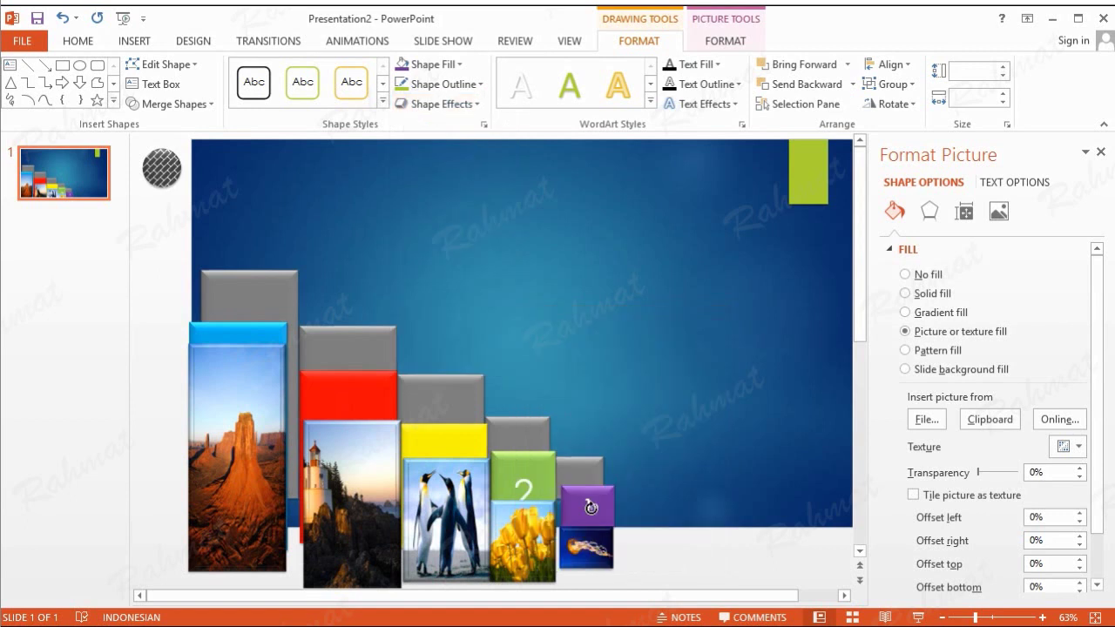
click(748, 278)
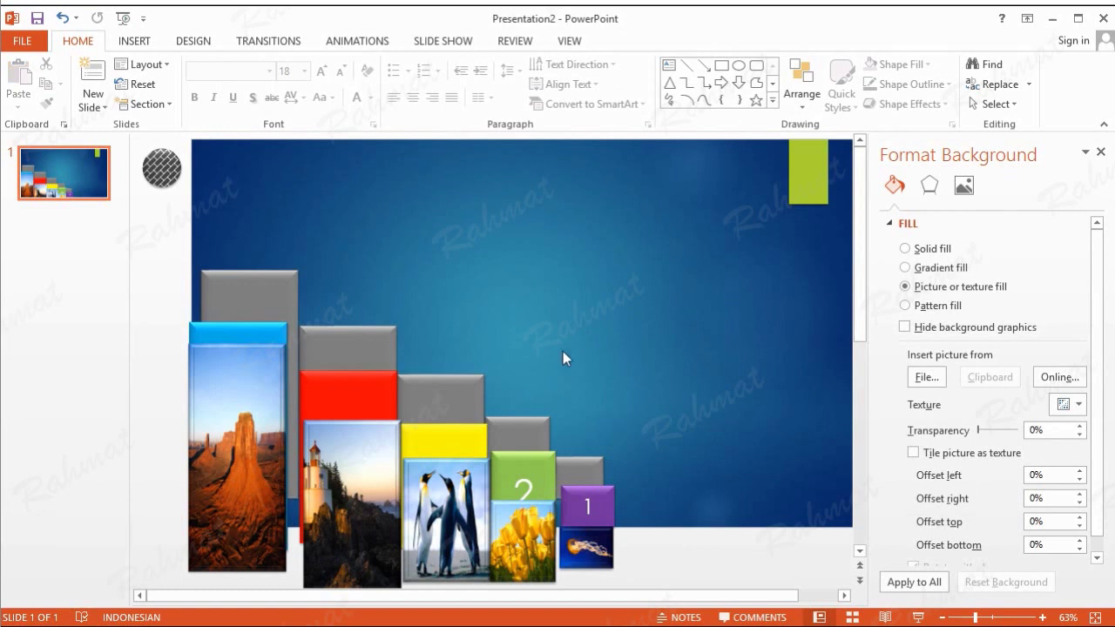
- Insert a WordArt title reading 'Welcome to'
click(146, 43)
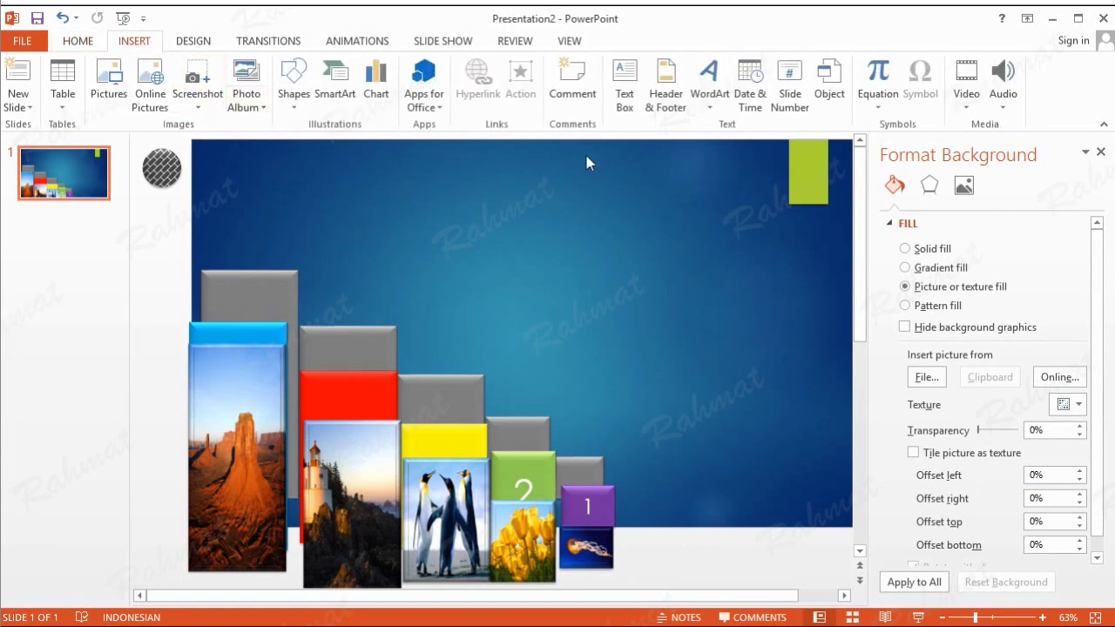
click(713, 104)
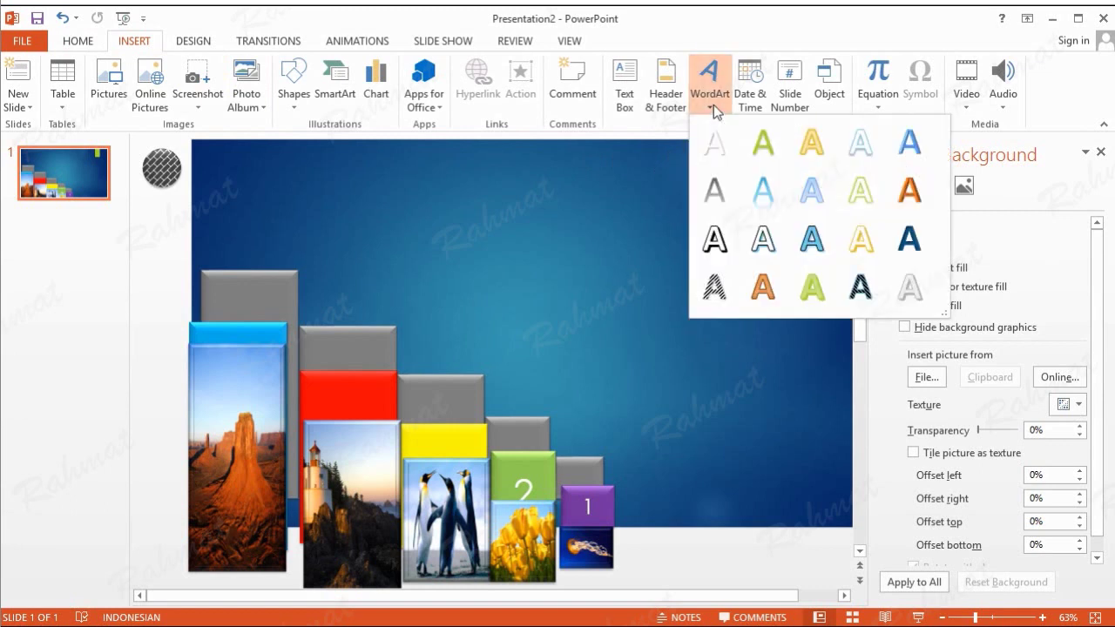
click(857, 144)
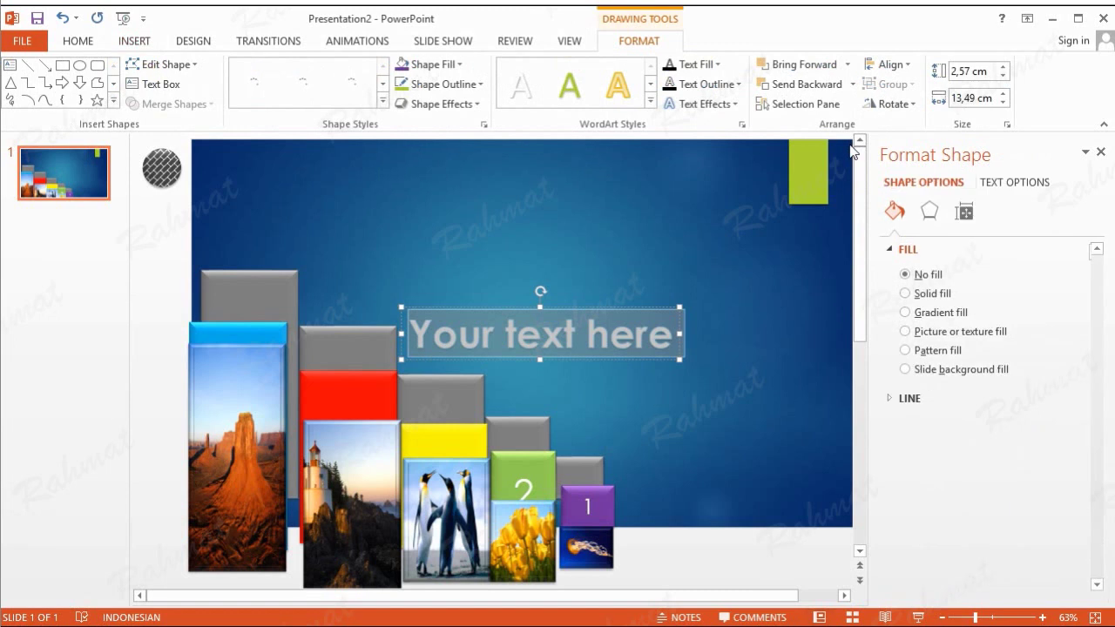
text(wE)
key(BackSpace)
key(BackSpace)
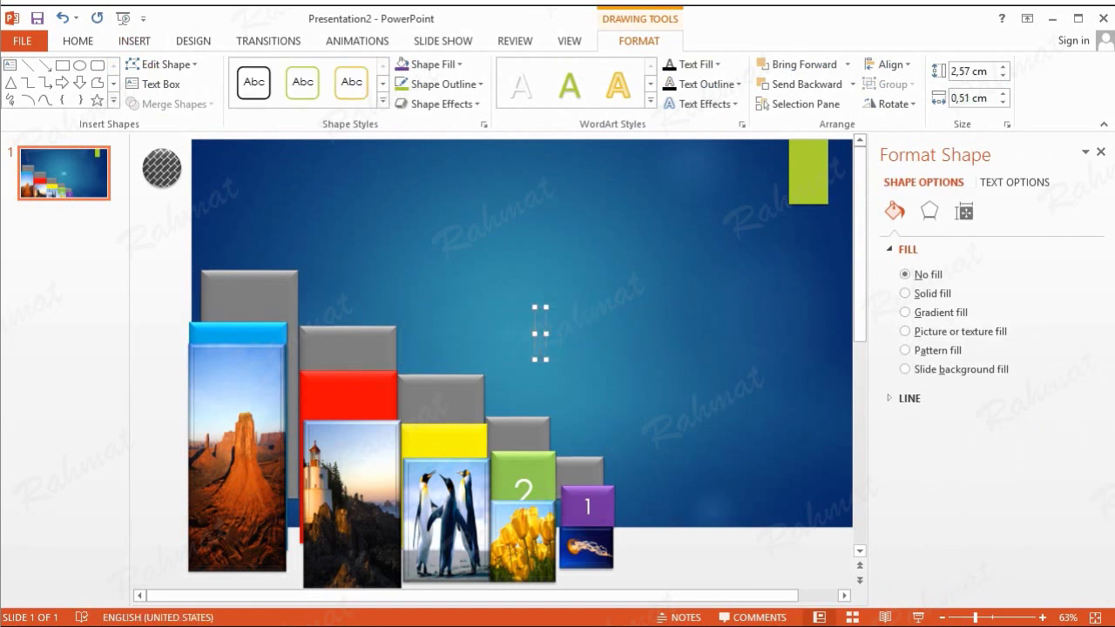
text(Welcomr)
key(BackSpace)
text(e)
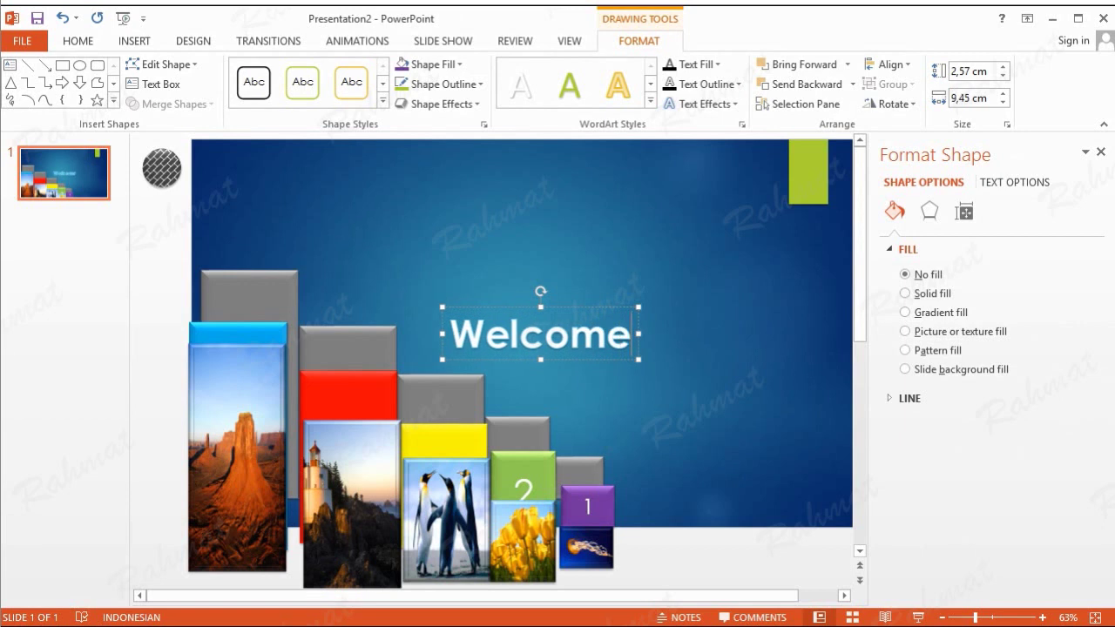
text( to)
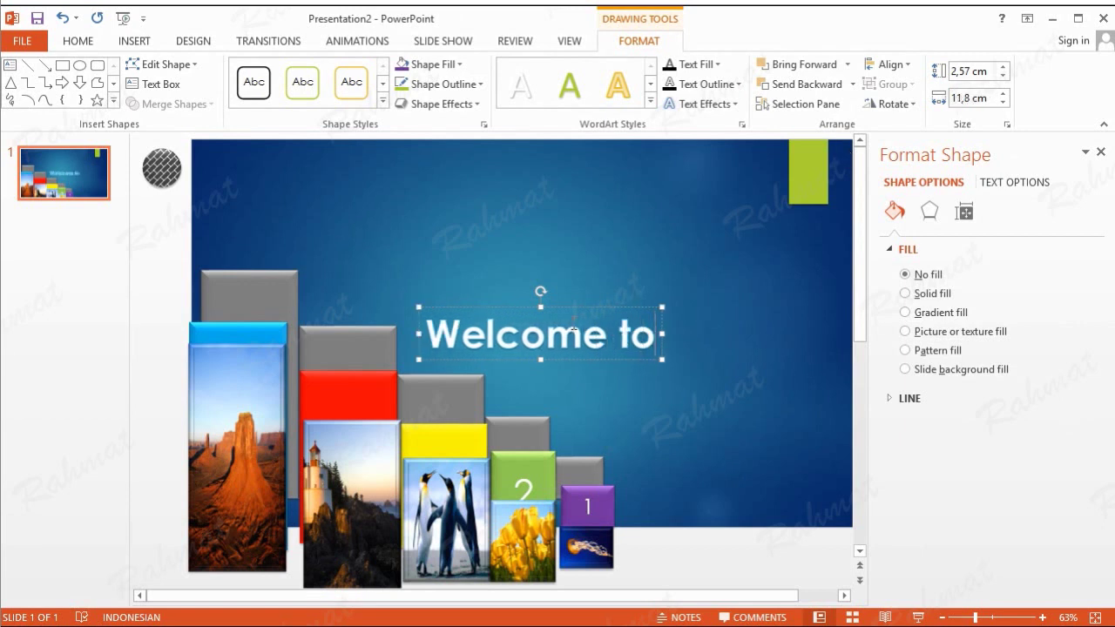
- Remove the outline from the 'Welcome to' text and move it to the upper right
triple_click(574, 328)
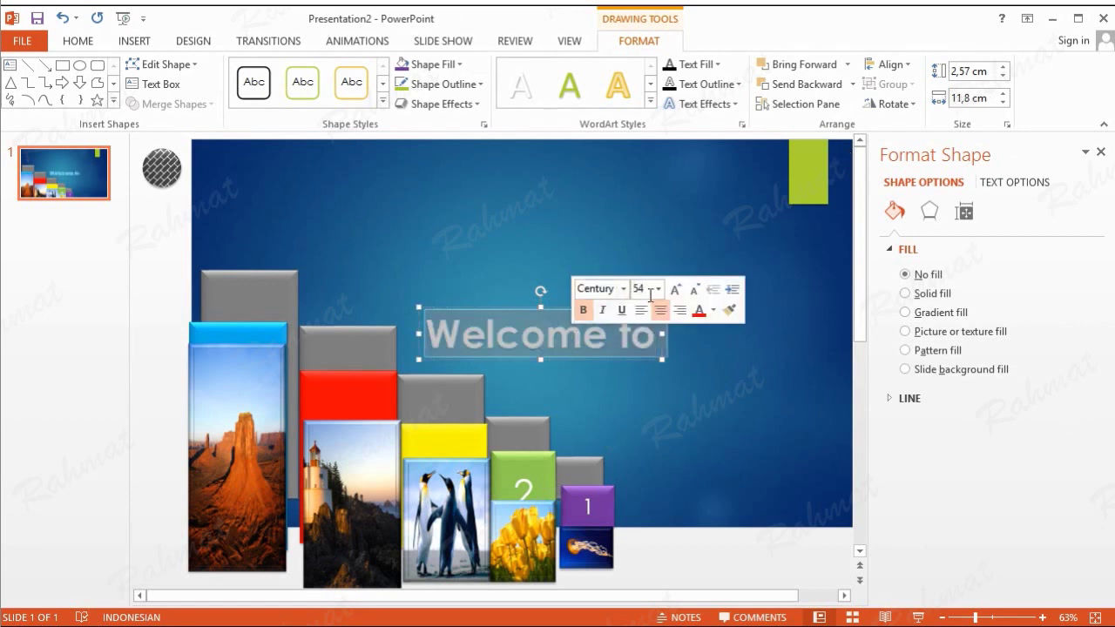
click(714, 84)
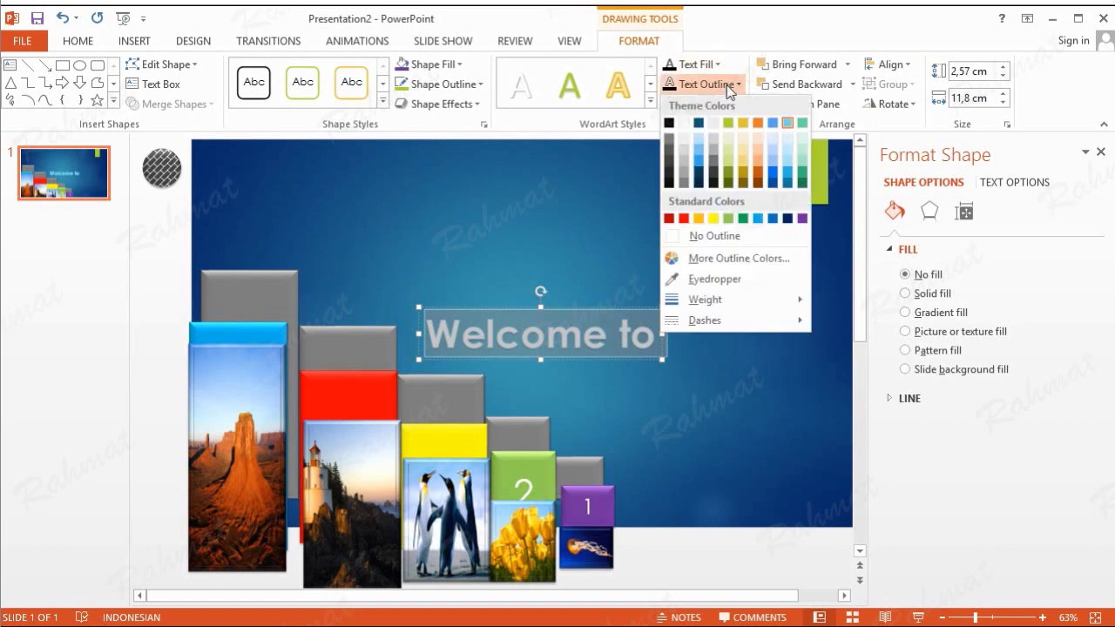
click(708, 236)
drag(600, 311, 750, 195)
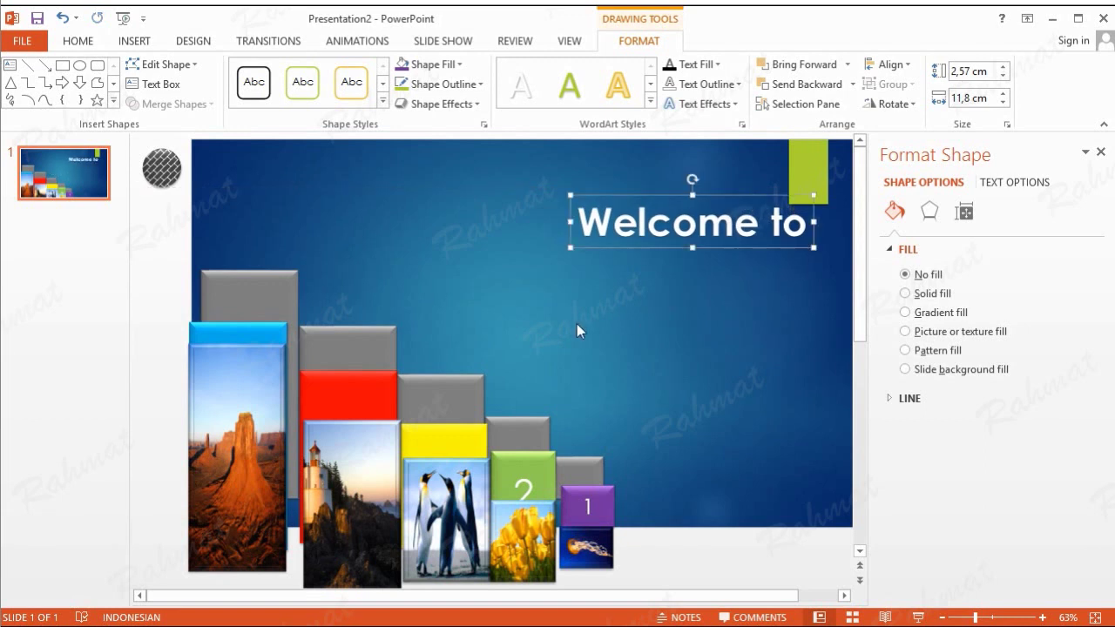
- Draw a small text box at the upper left, type 'P', and select it
click(139, 41)
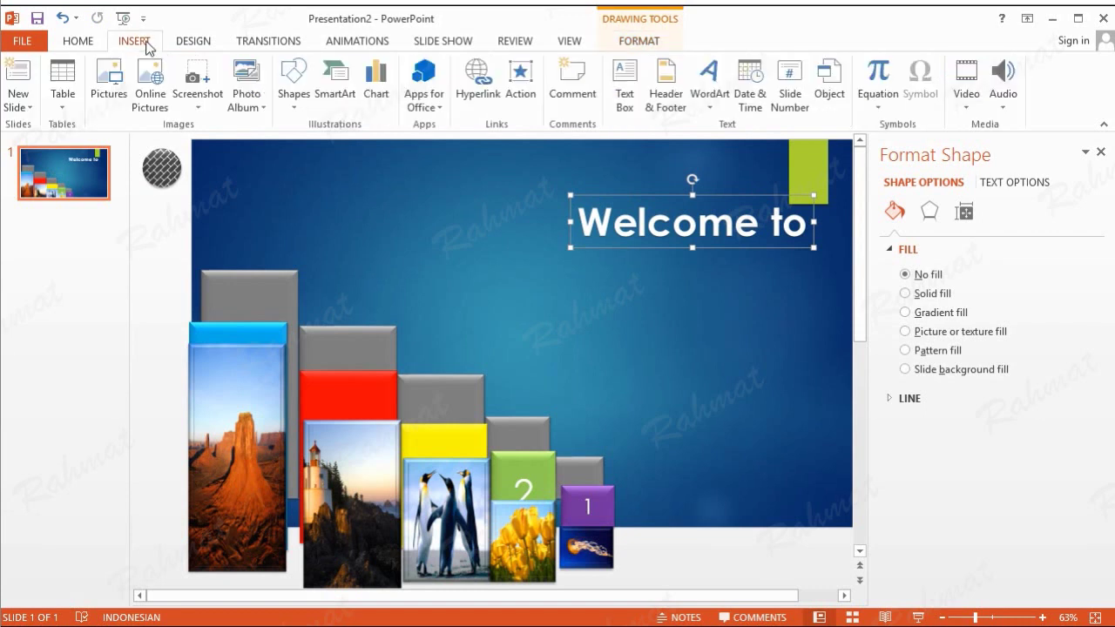
click(710, 105)
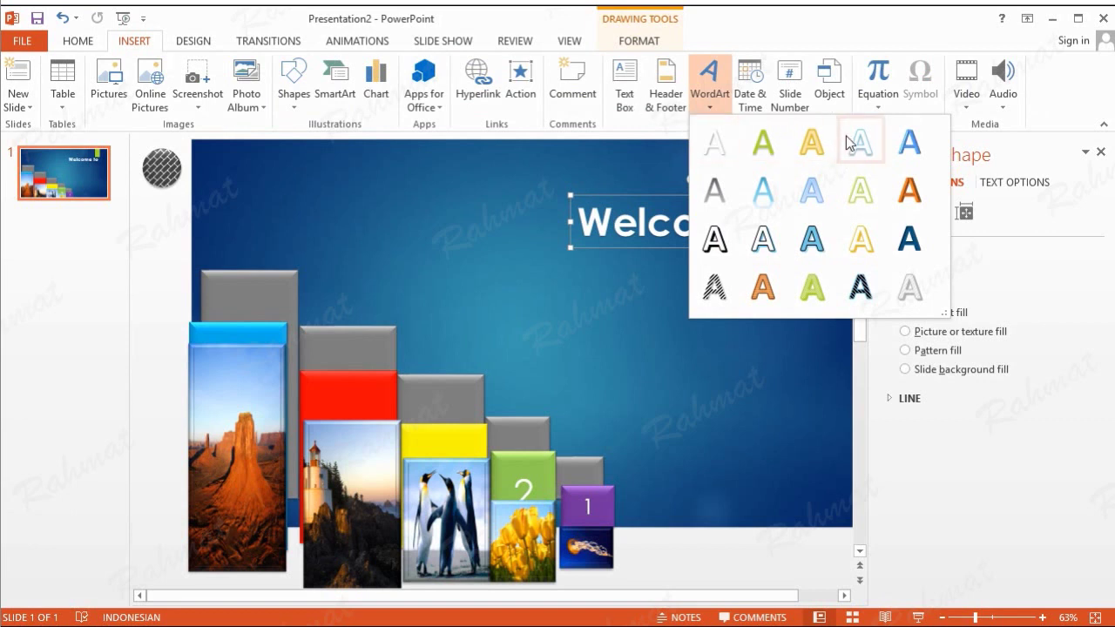
click(624, 96)
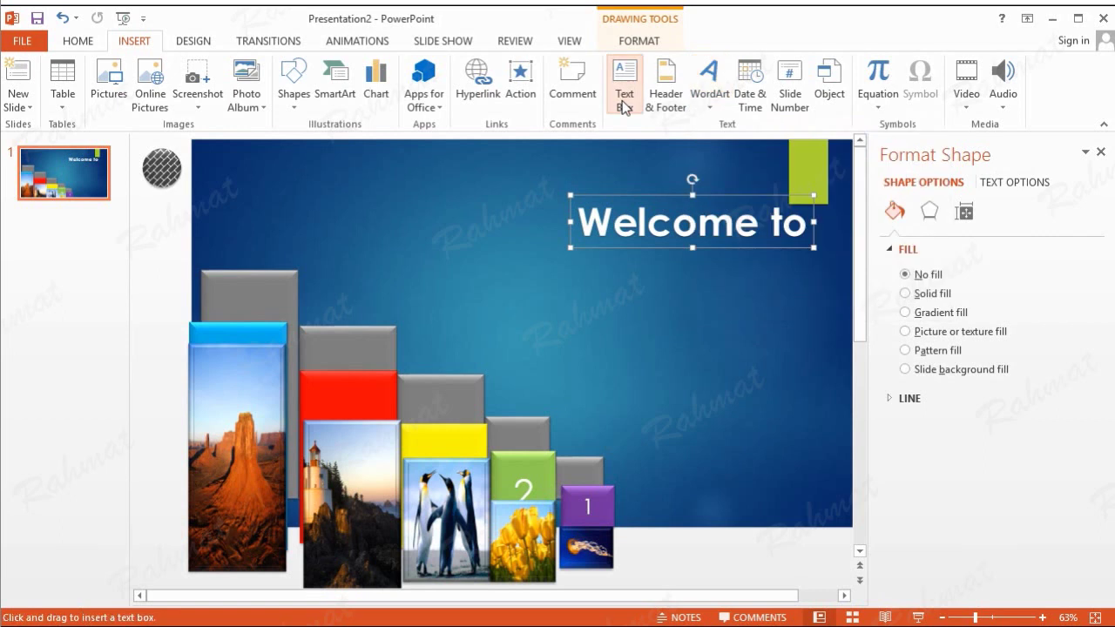
drag(374, 199, 454, 290)
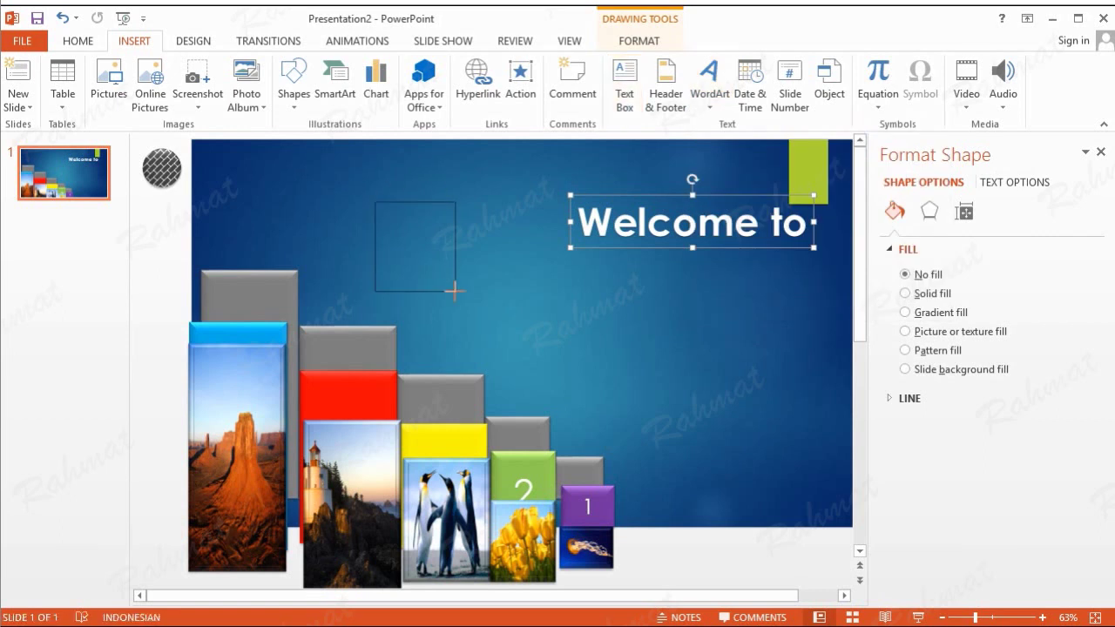
text(P)
double_click(385, 209)
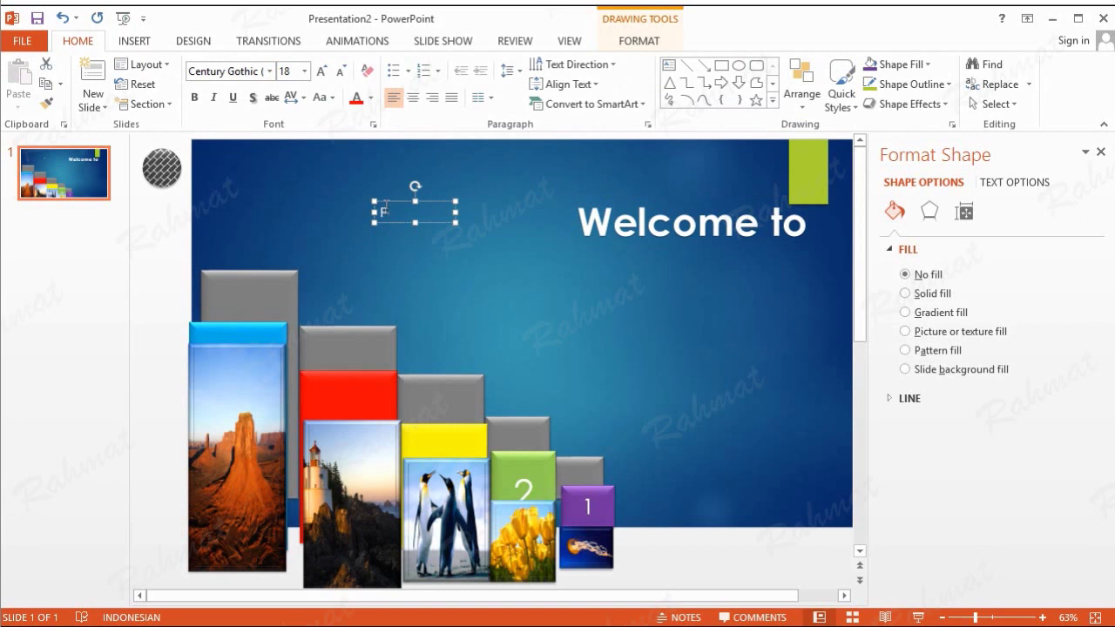
double_click(384, 209)
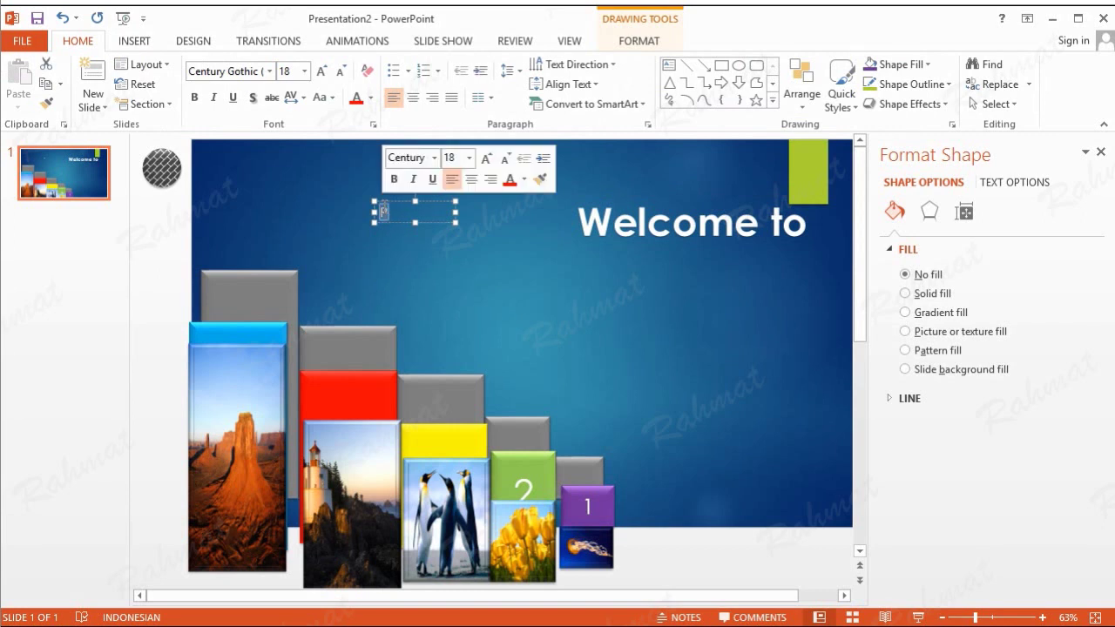
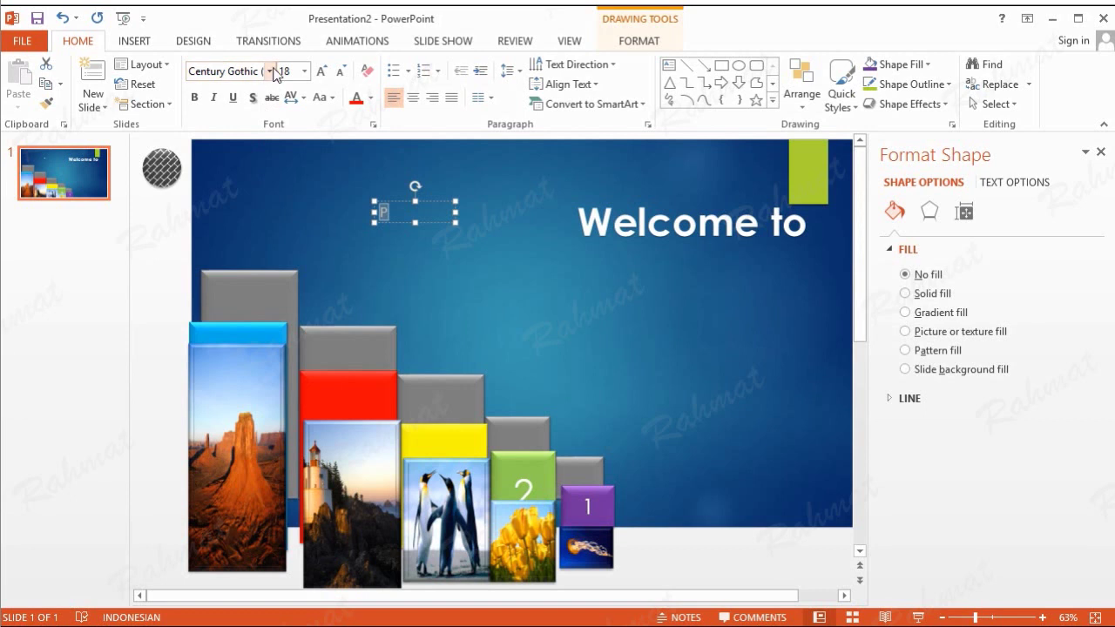
- Set the P letter to Bauhaus 93 at 74 pt
click(269, 72)
scroll(259, 342, down, 2)
scroll(262, 342, down, 2)
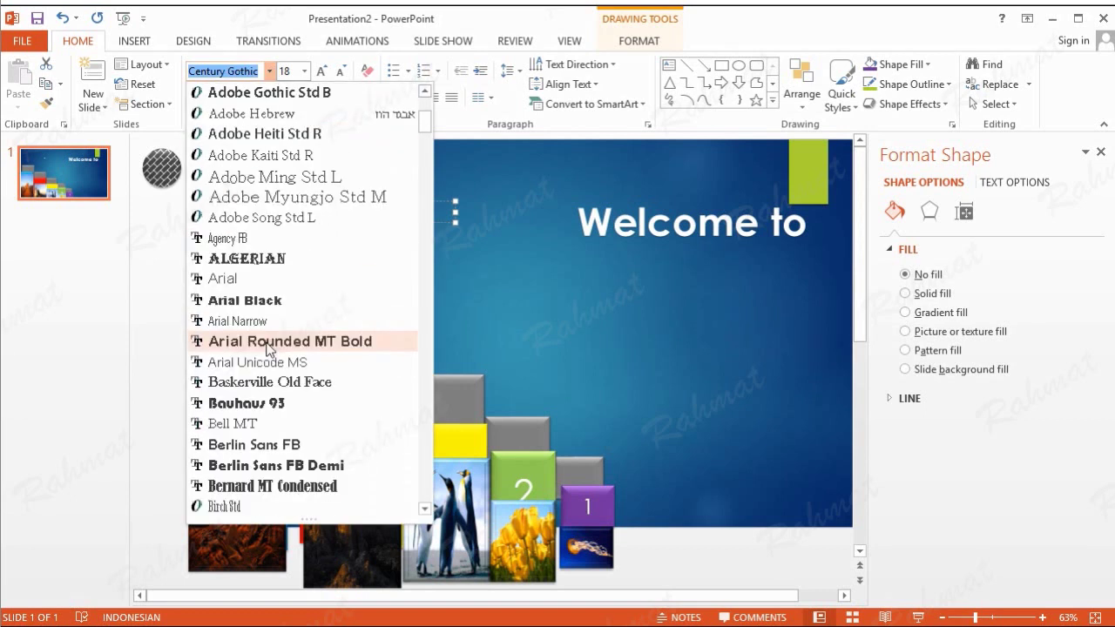
scroll(278, 366, down, 4)
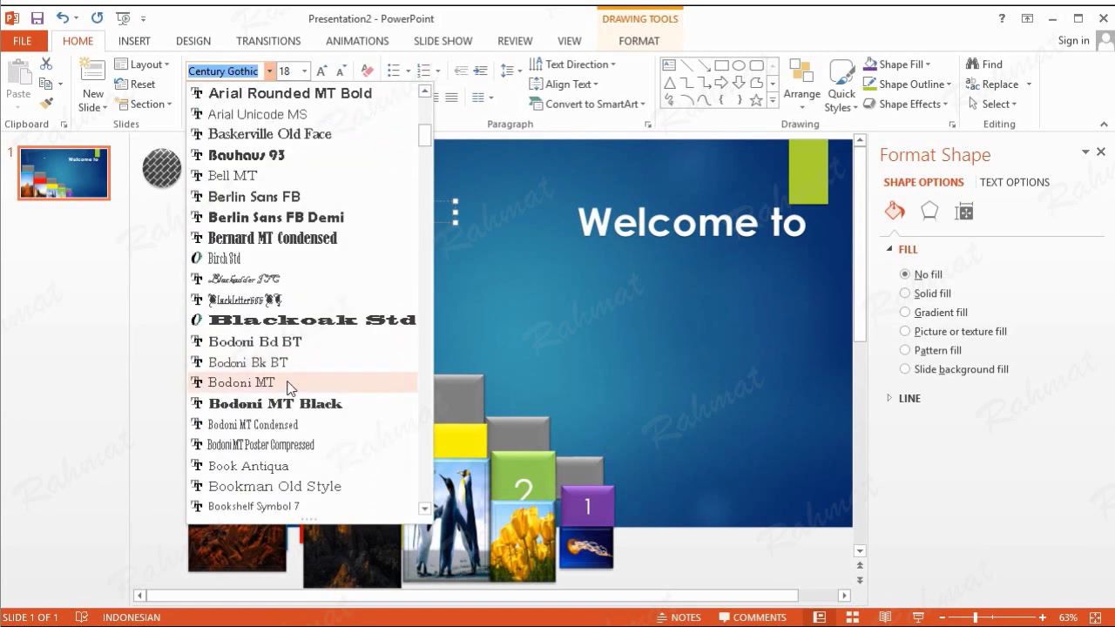
click(274, 158)
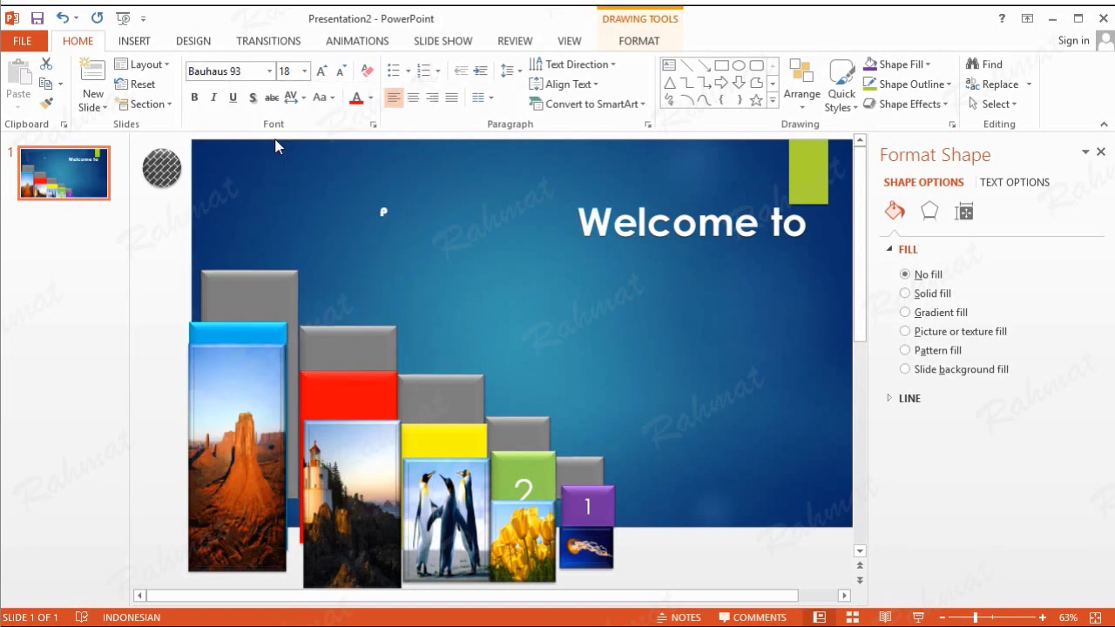
click(304, 71)
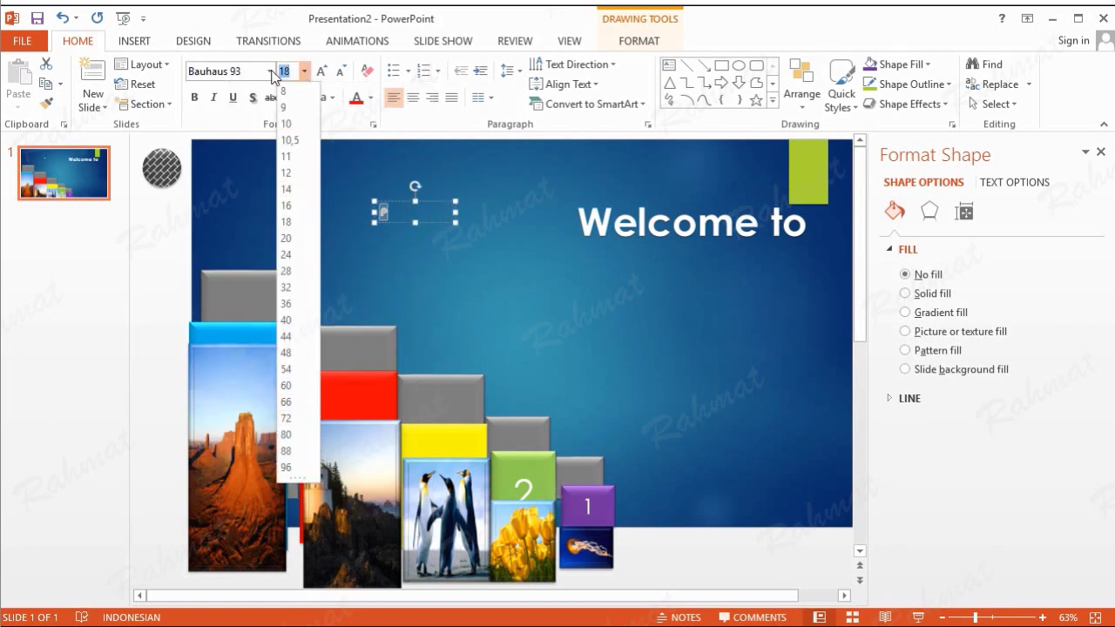
text(74)
key(Return)
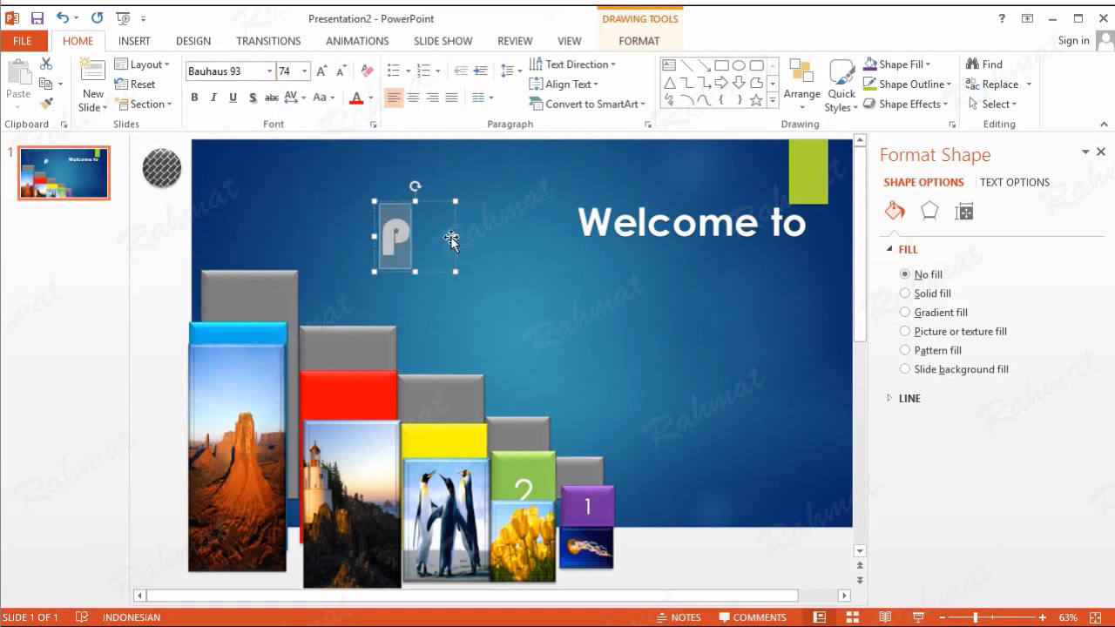
- Narrow the P text box to fit the letter and select the letter
click(454, 238)
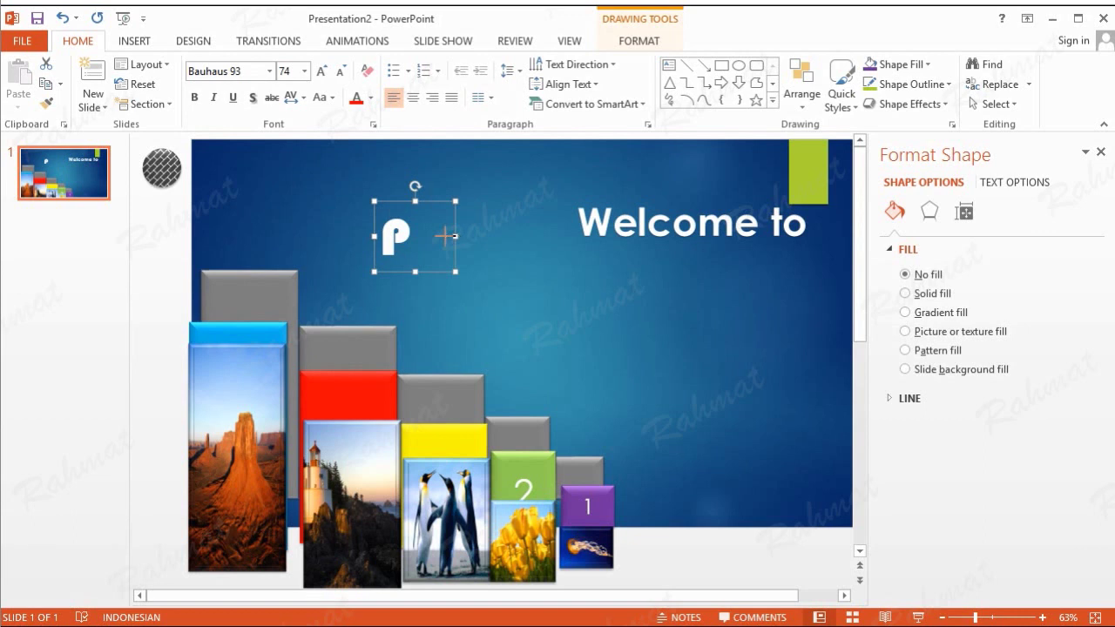
drag(454, 235, 418, 235)
double_click(402, 223)
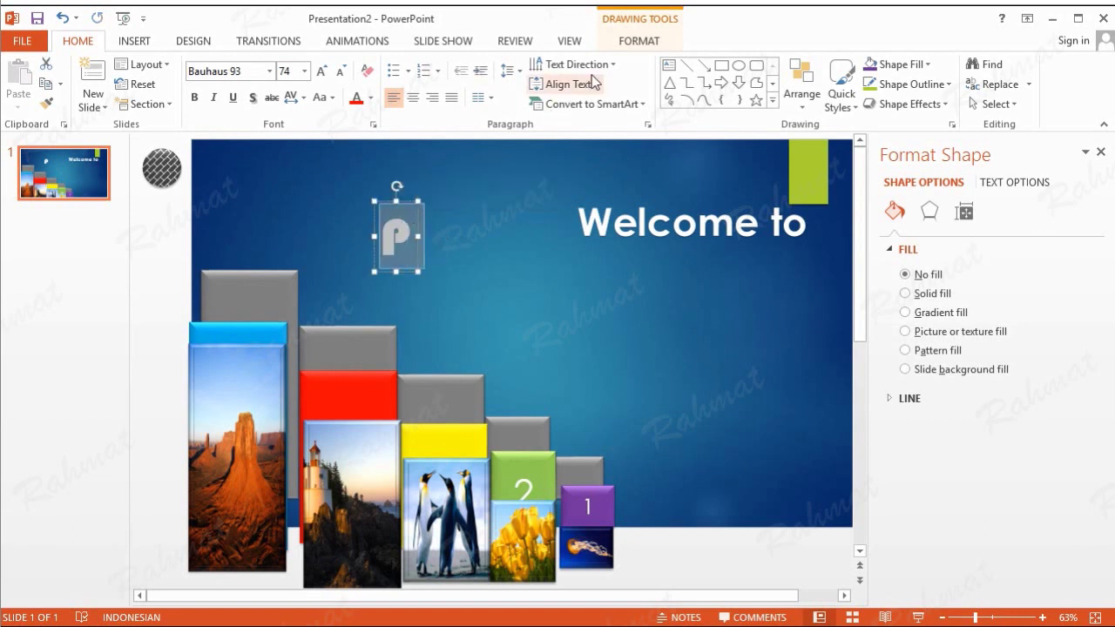
- Apply a 3-D Rotation preset to the P from Text Effects
click(639, 41)
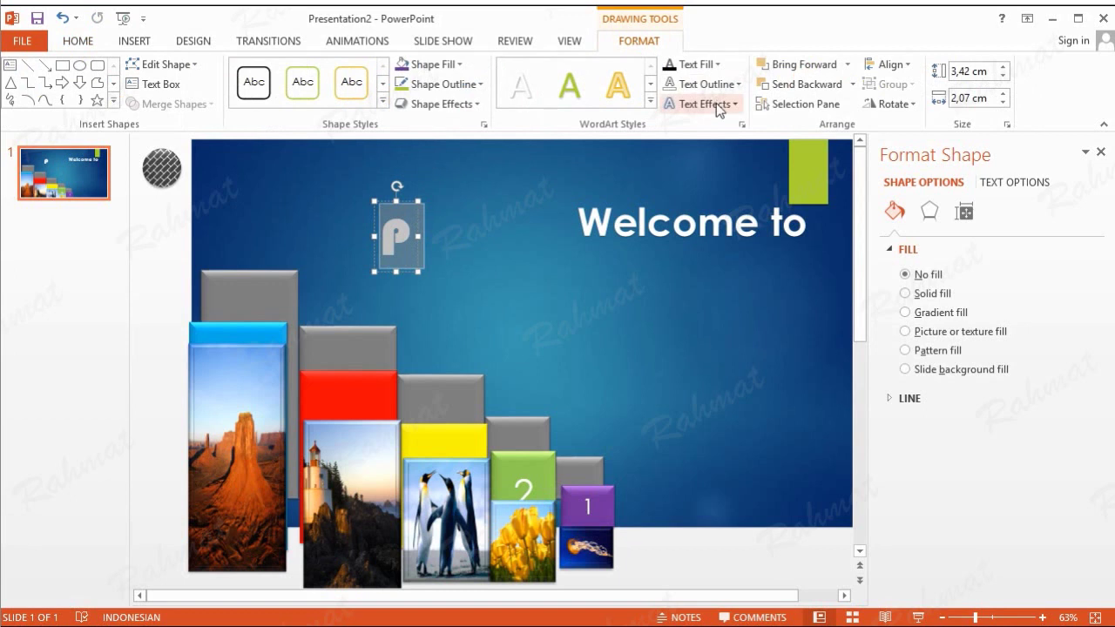
click(716, 103)
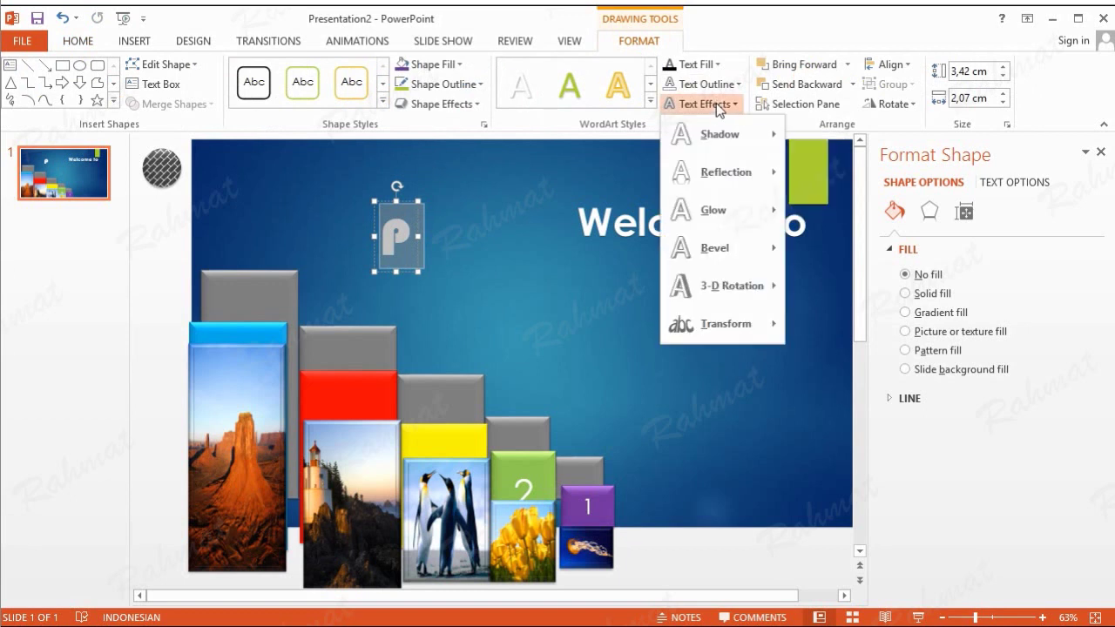
mouse_move(727, 275)
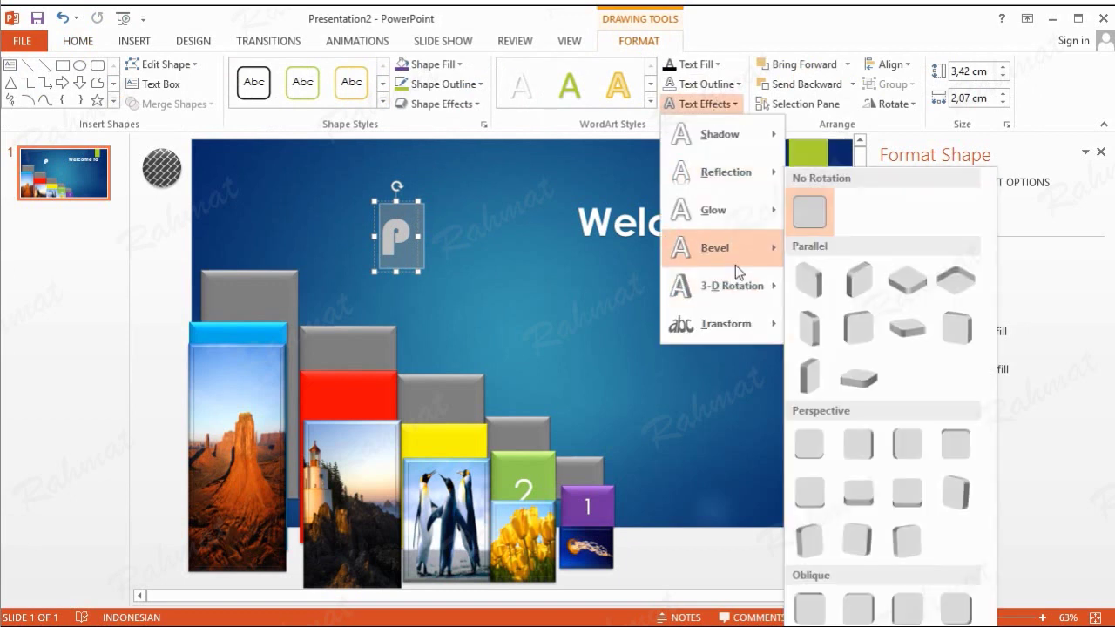
click(814, 609)
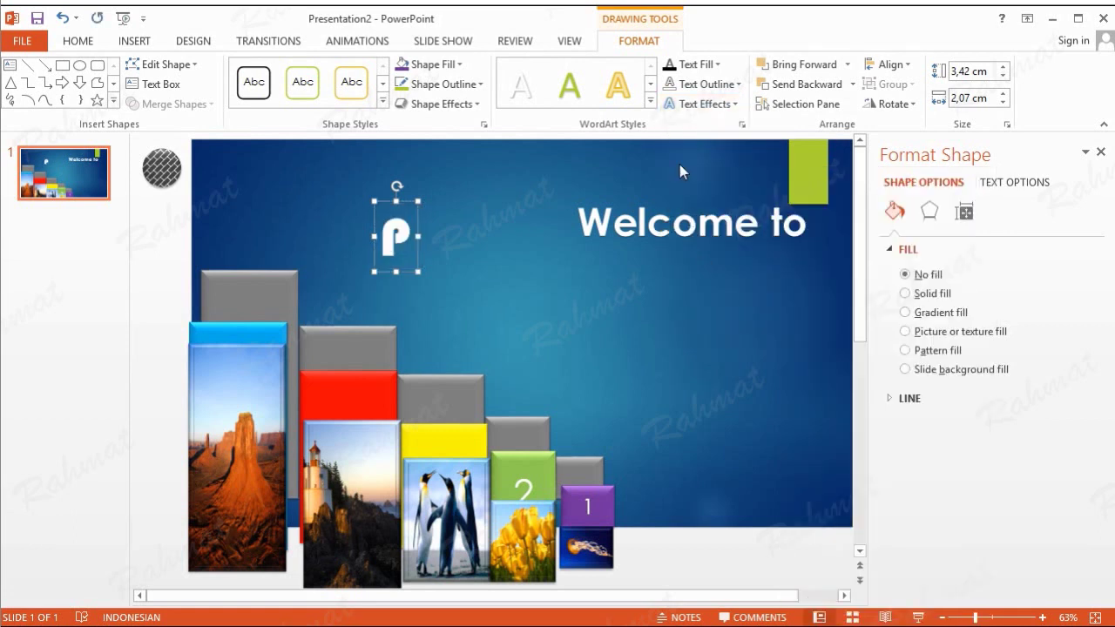
- In 3-D Options, give the P a top bevel and a 10 pt depth
click(697, 104)
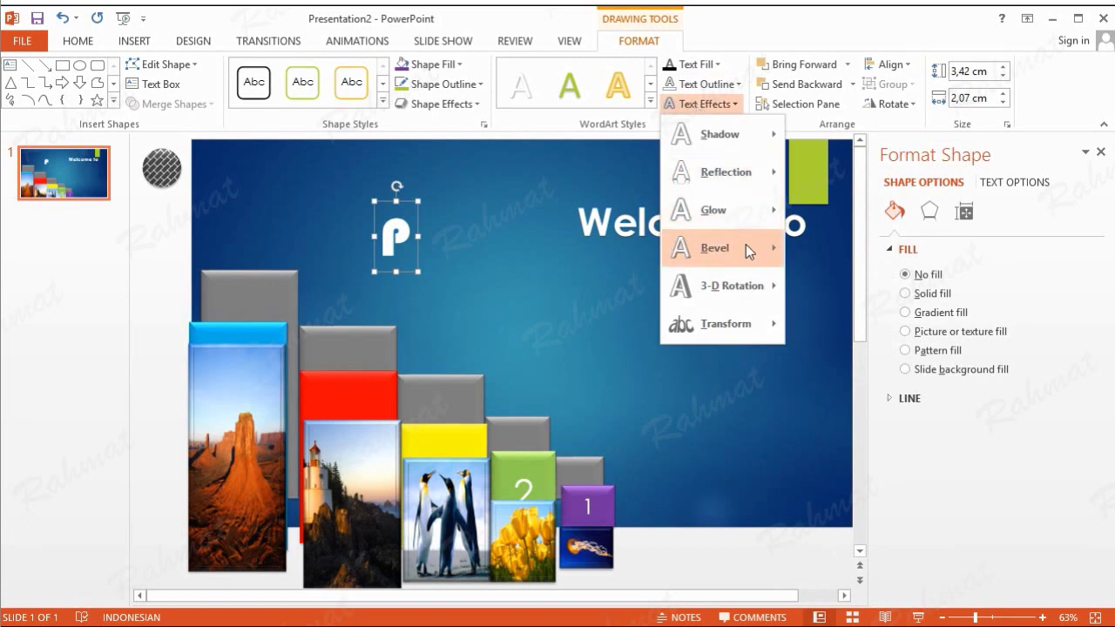
mouse_move(746, 250)
click(835, 475)
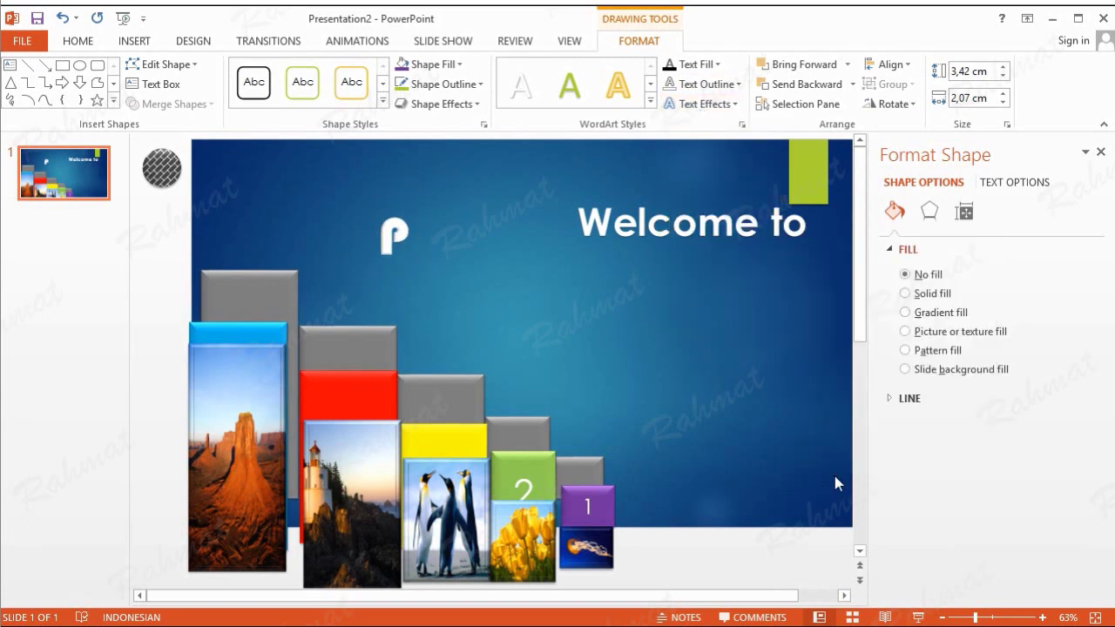
key(Tab)
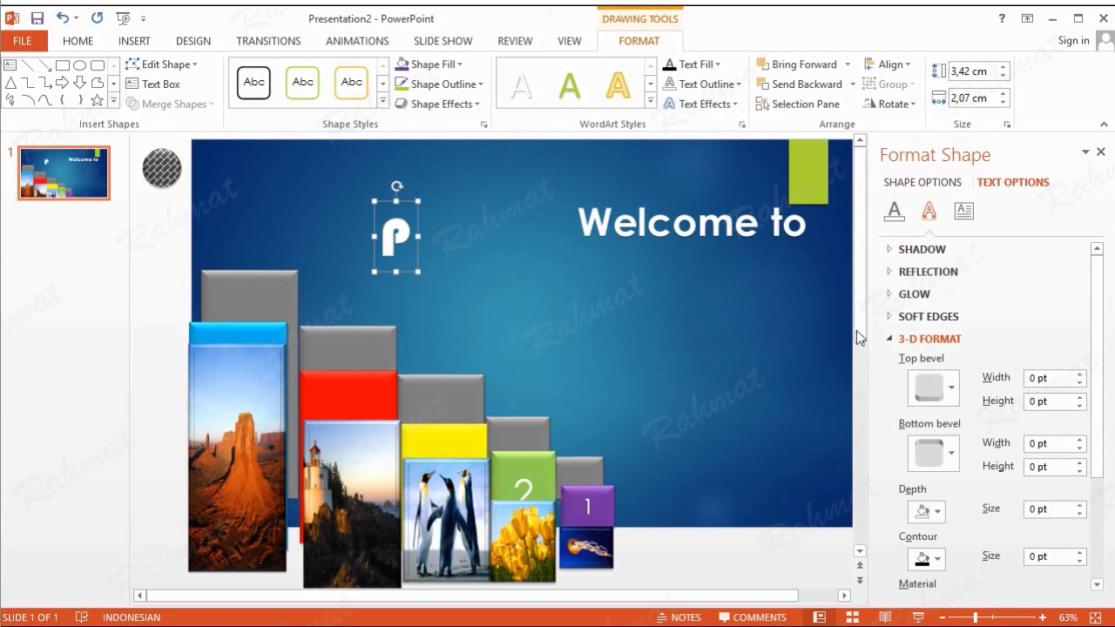
click(953, 388)
click(928, 505)
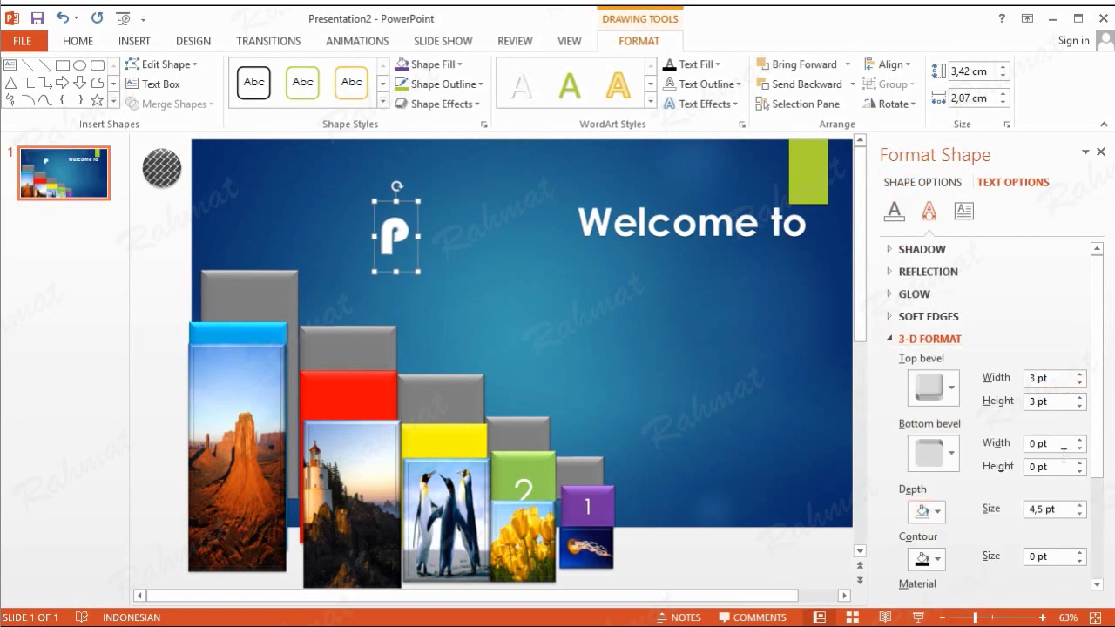
drag(1045, 508, 1022, 507)
text(10)
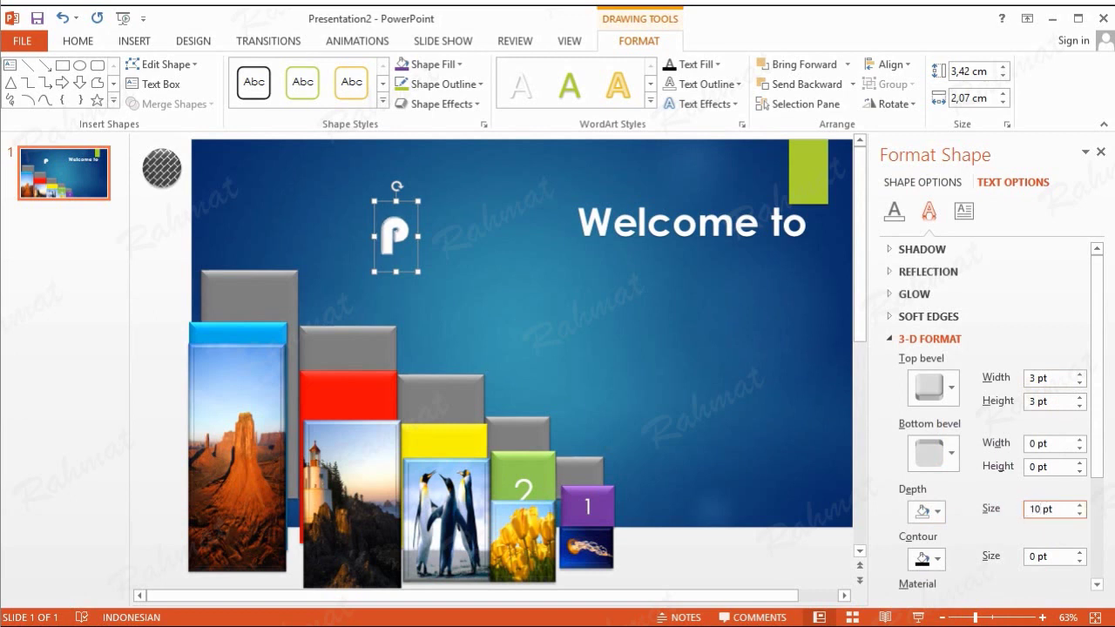
double_click(391, 231)
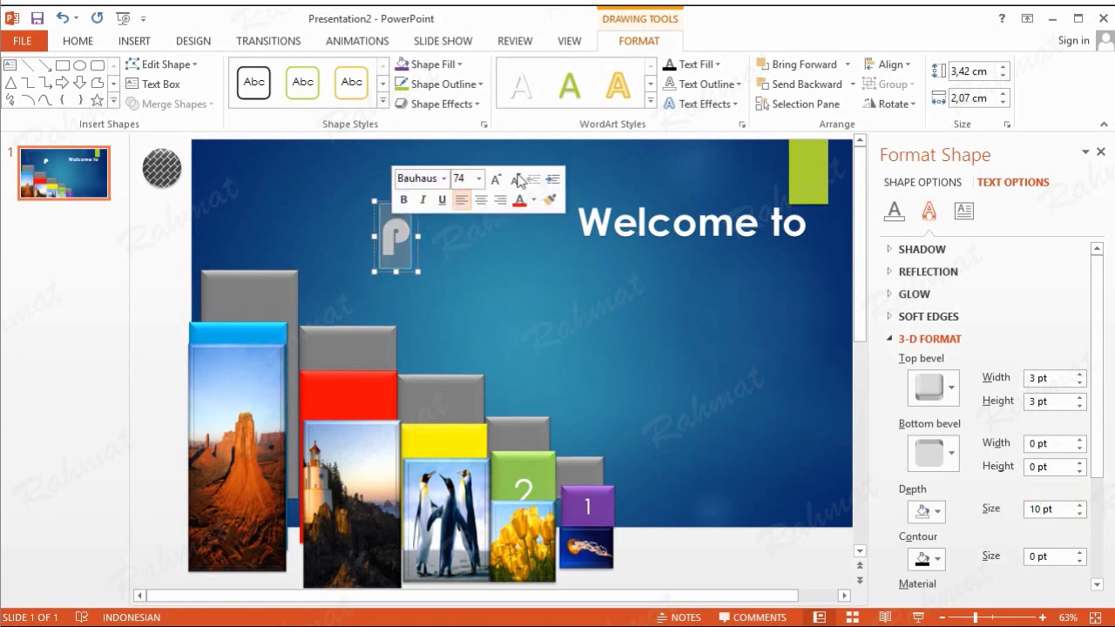
- Colour the P pink using a custom colour from More Colors
click(720, 65)
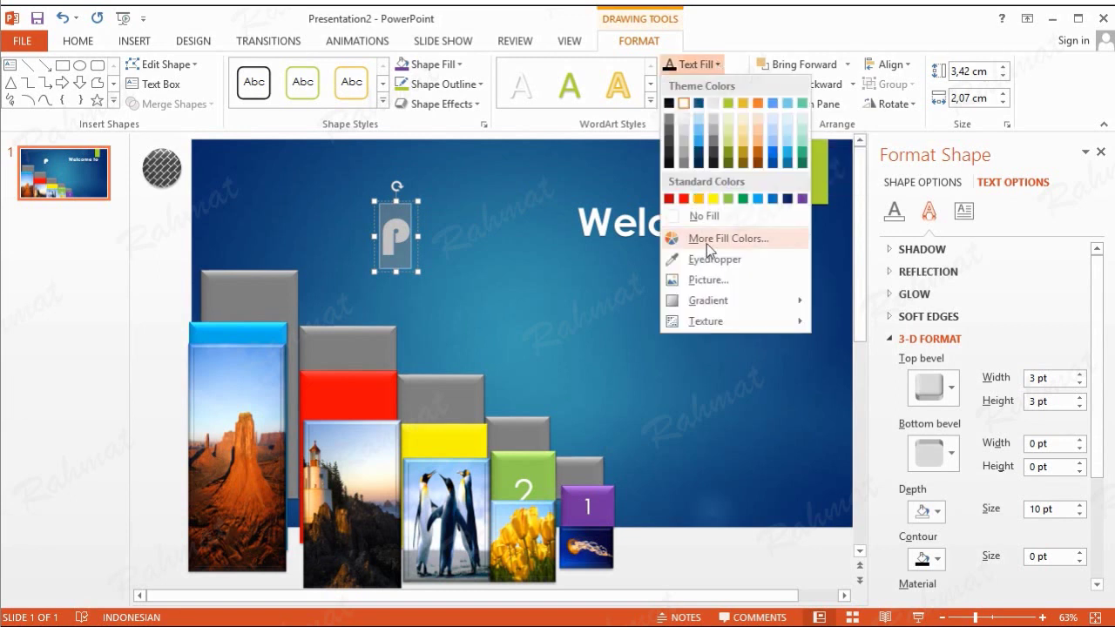
click(710, 244)
click(531, 305)
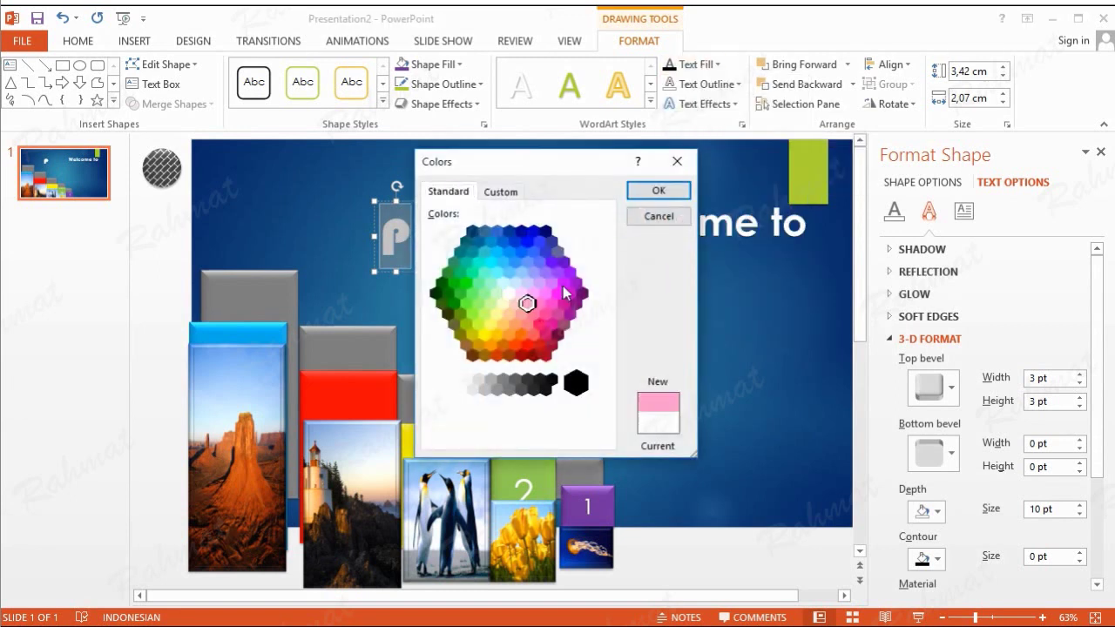
click(657, 190)
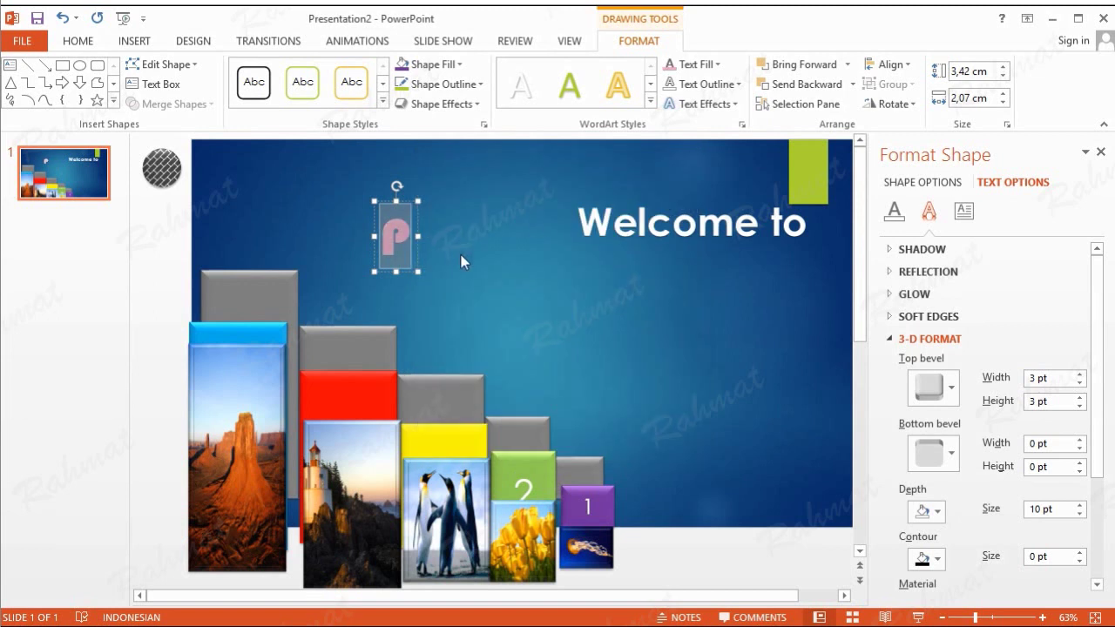
click(485, 262)
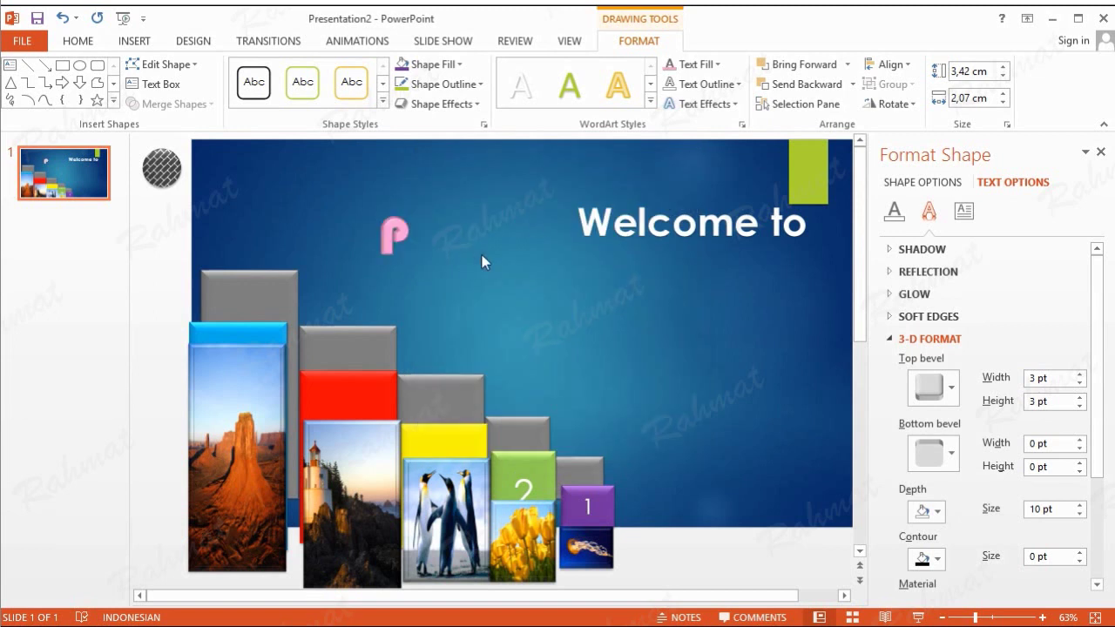
click(396, 233)
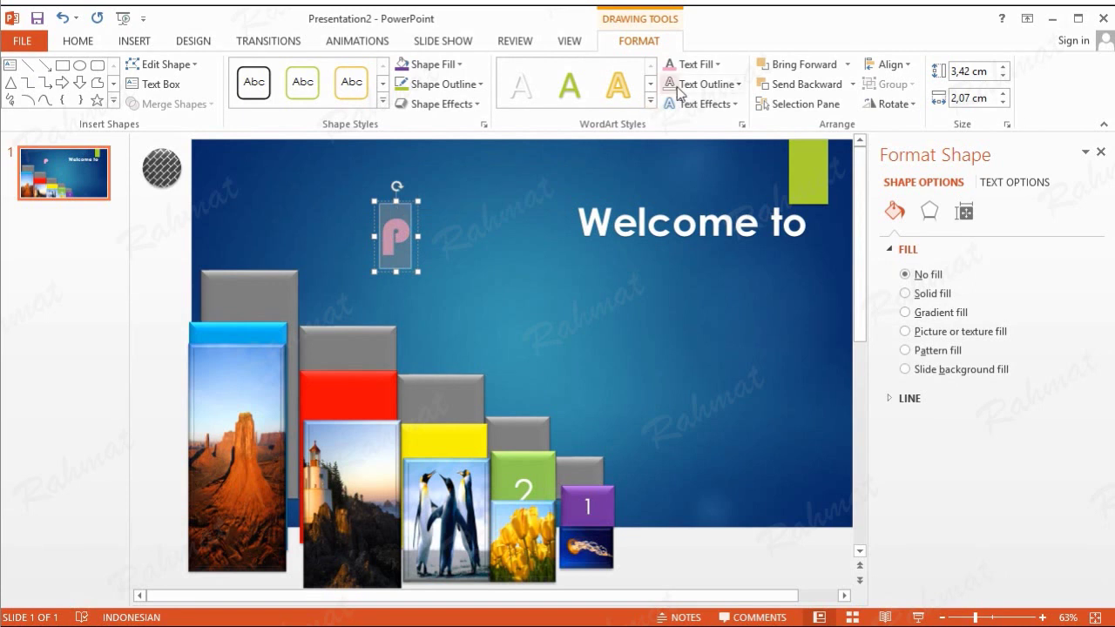
- Switch the P to a pattern fill with pink colours, then close the Format Shape pane
click(716, 65)
mouse_move(728, 333)
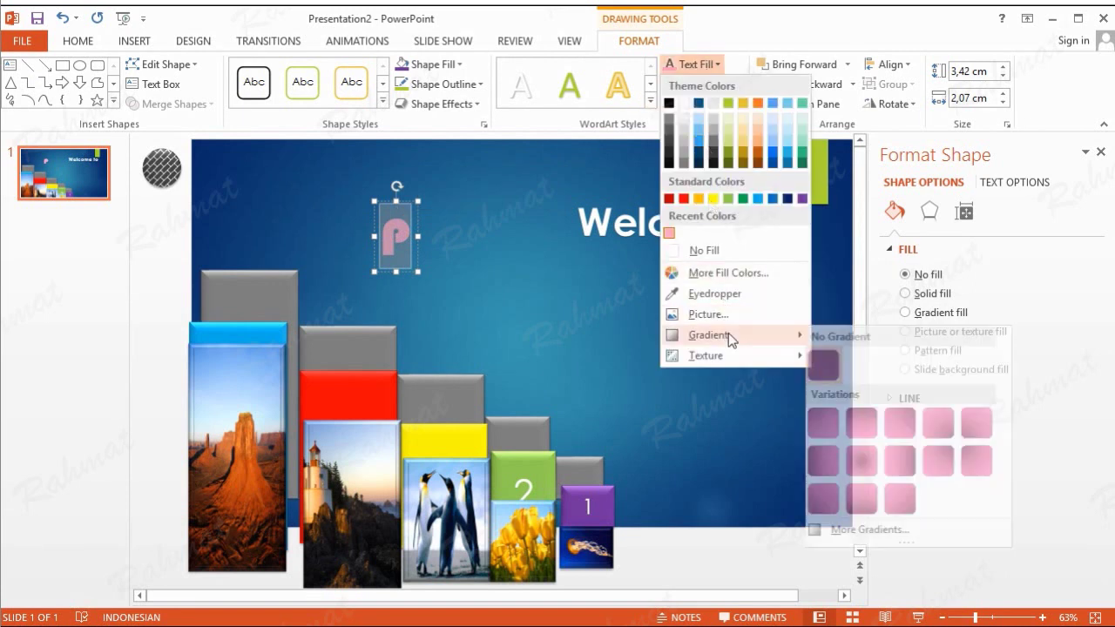
click(855, 528)
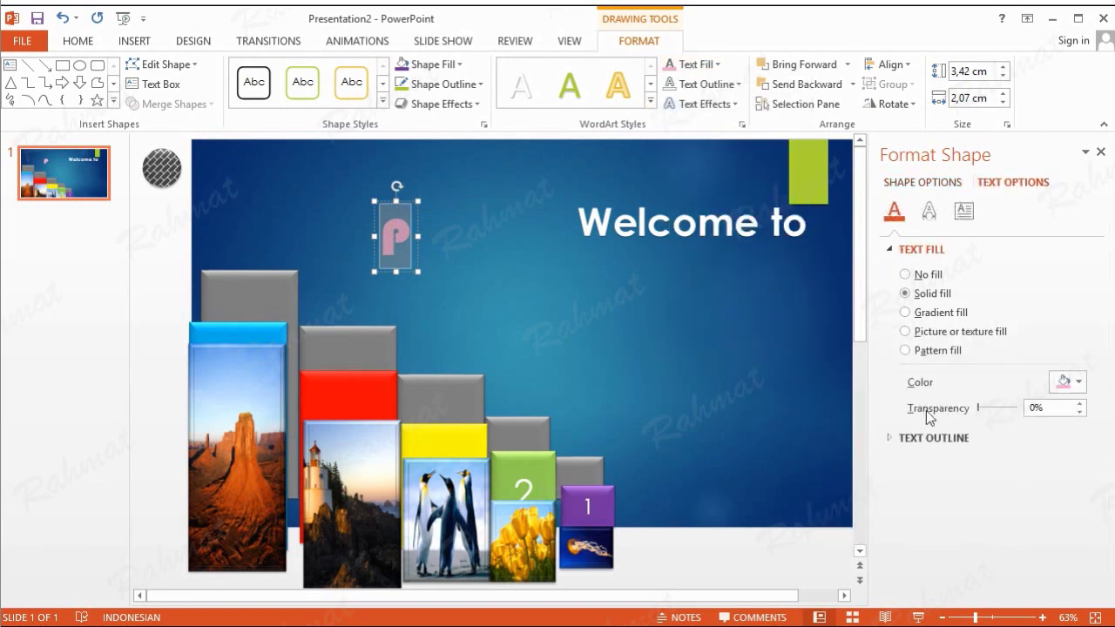
click(929, 351)
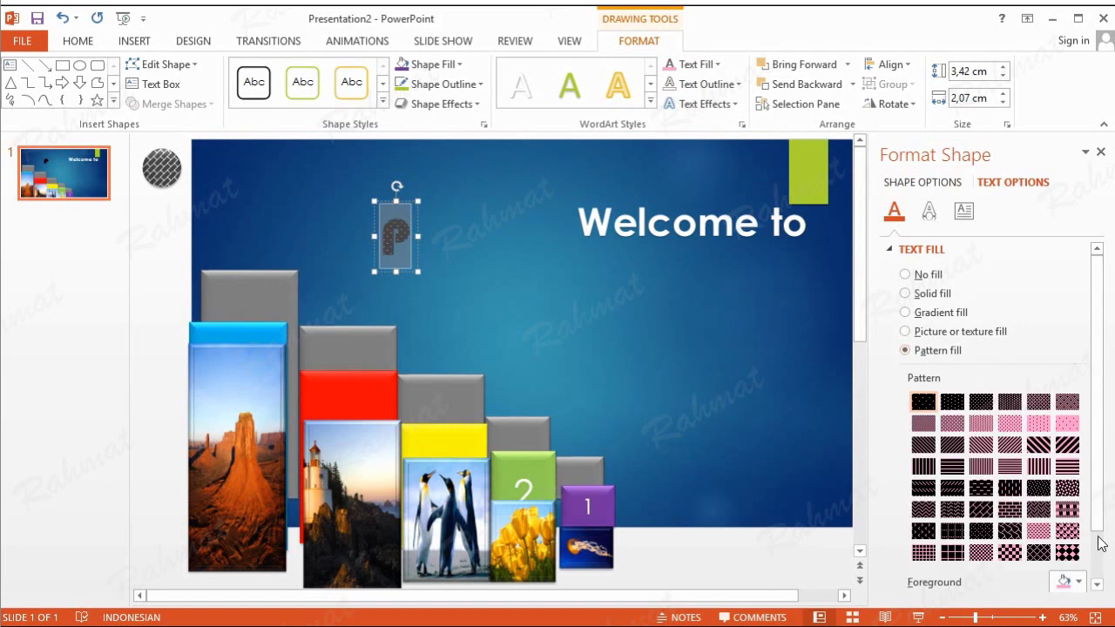
scroll(1097, 535, down, 2)
click(1078, 523)
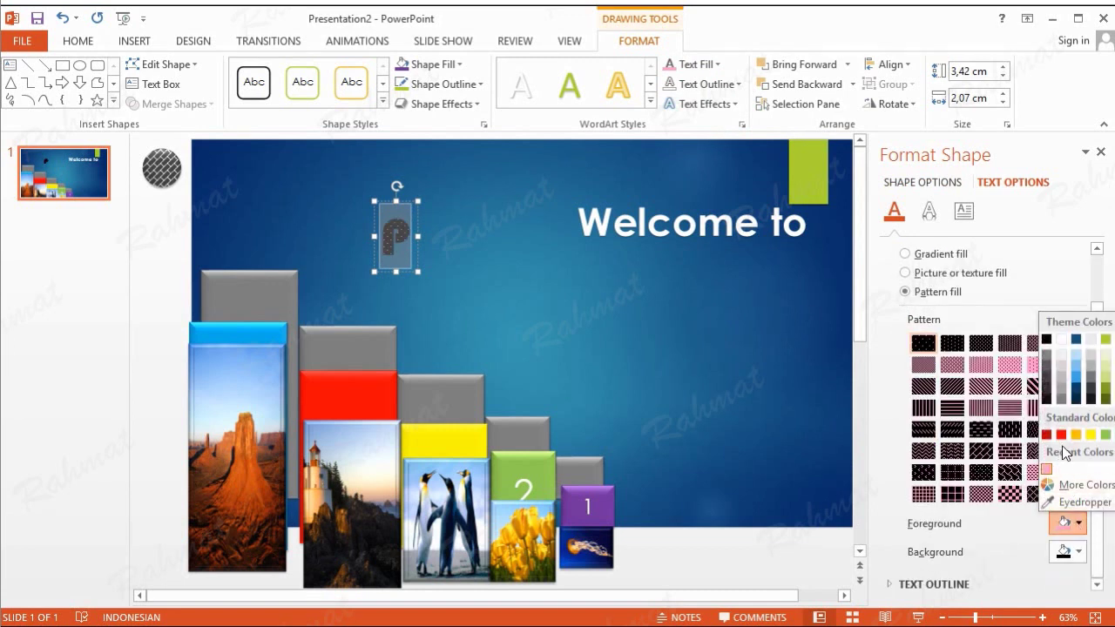
click(1061, 340)
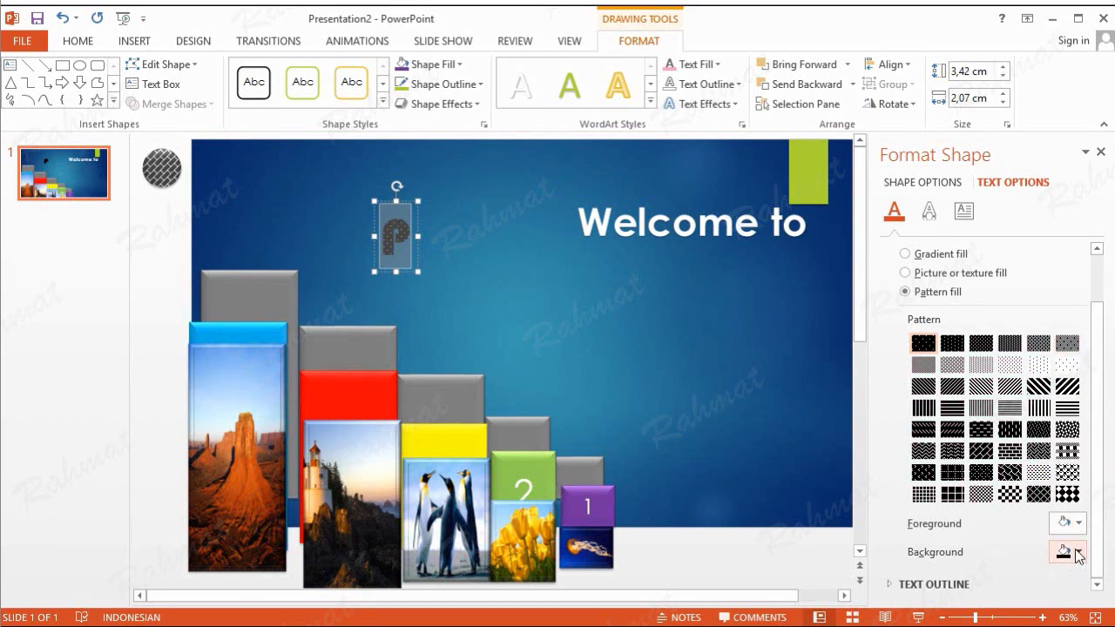
click(1078, 551)
click(1083, 513)
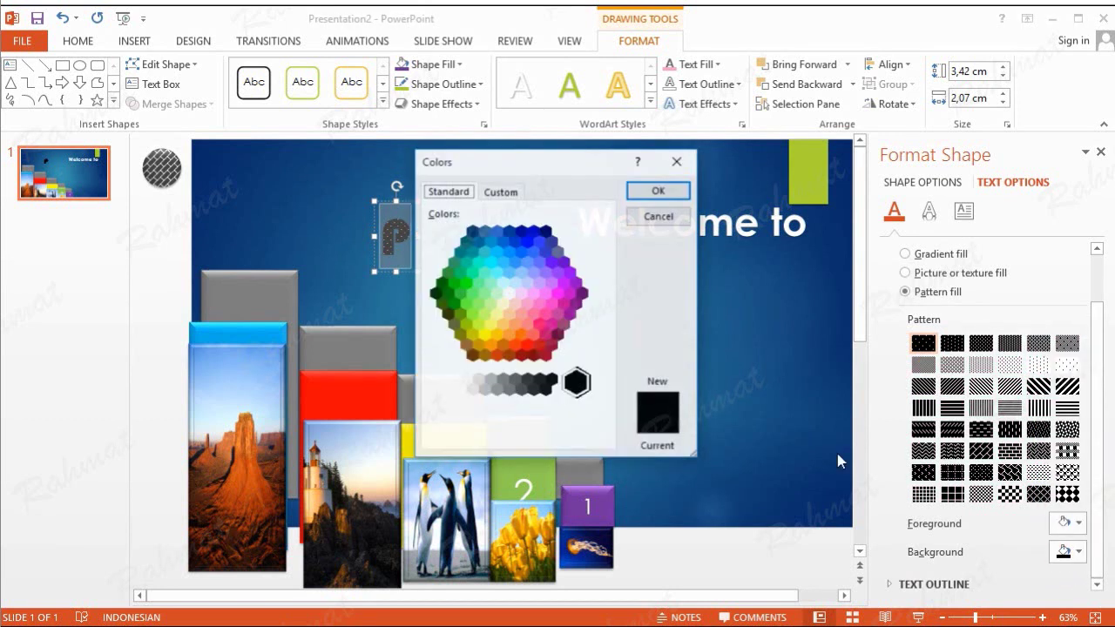
click(530, 305)
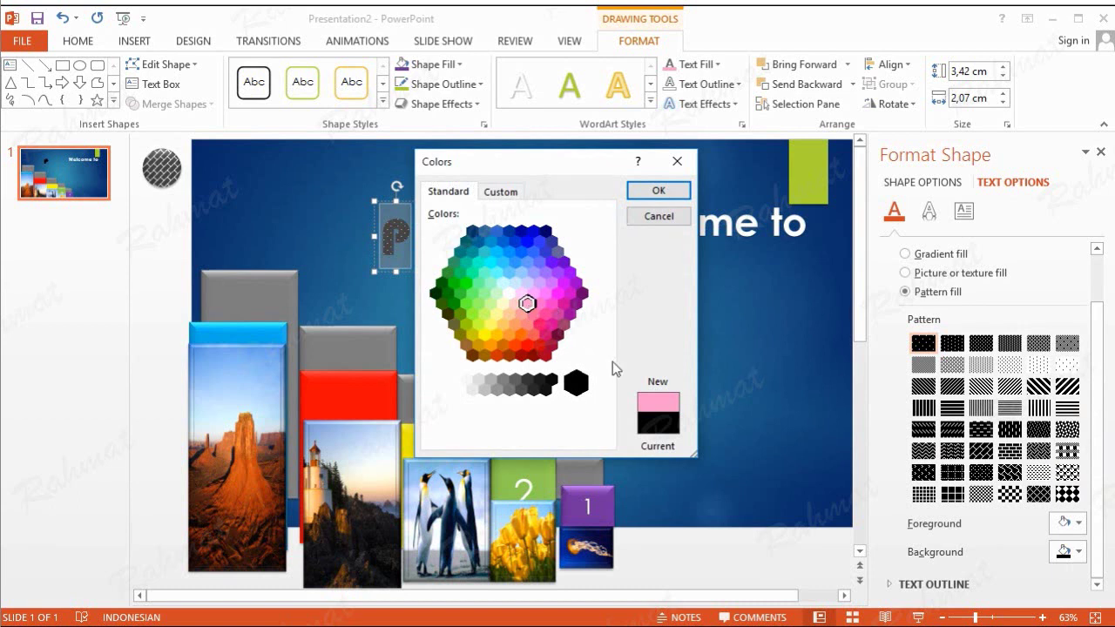
click(656, 191)
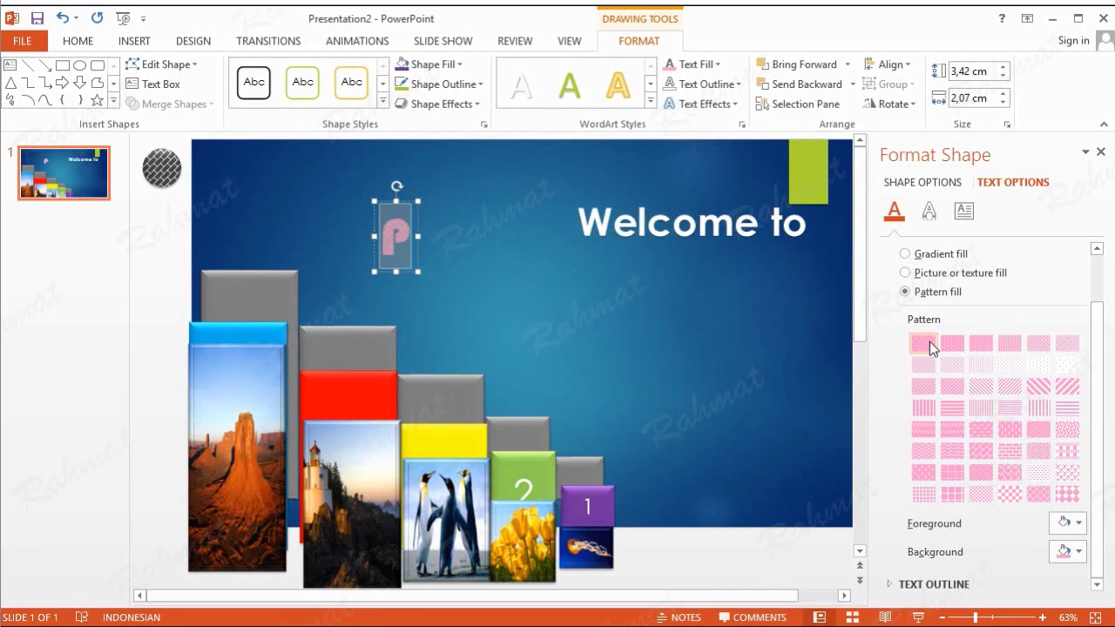
click(1100, 151)
click(586, 275)
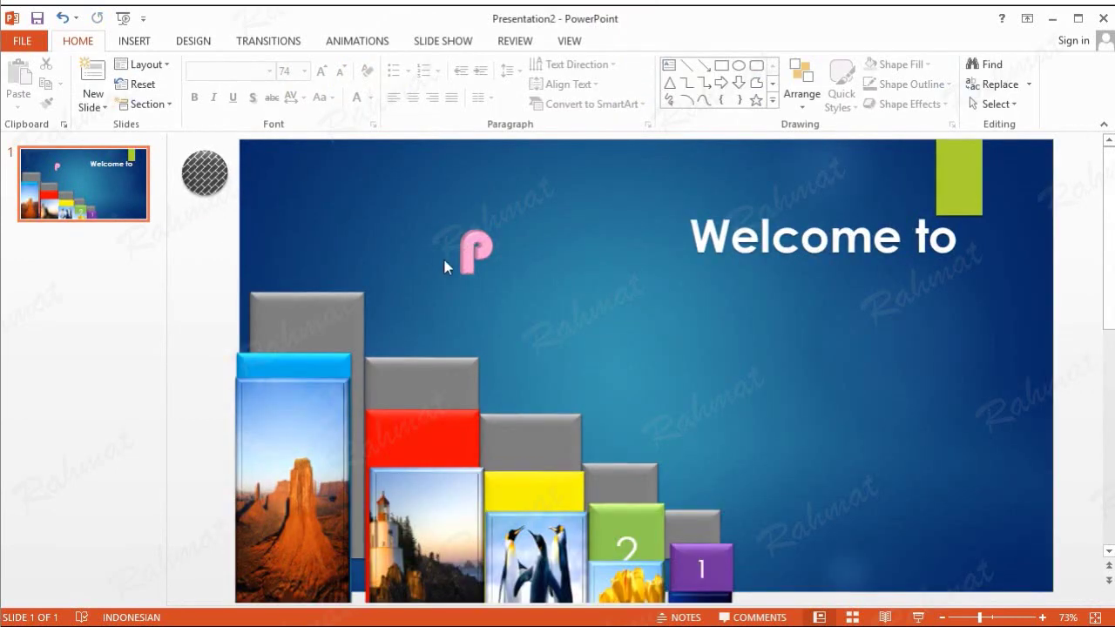
- Move the P toward the slide centre and give it a pink-violet text outline
click(475, 253)
mouse_move(490, 212)
mouse_down()
mouse_move(539, 279)
mouse_move(603, 335)
mouse_up()
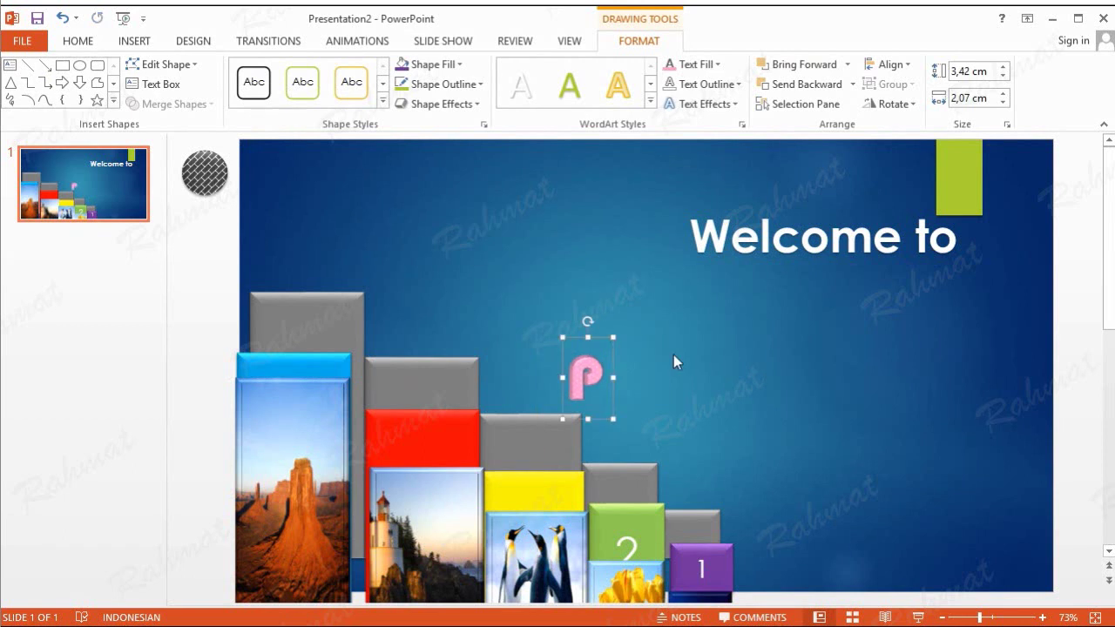
double_click(584, 374)
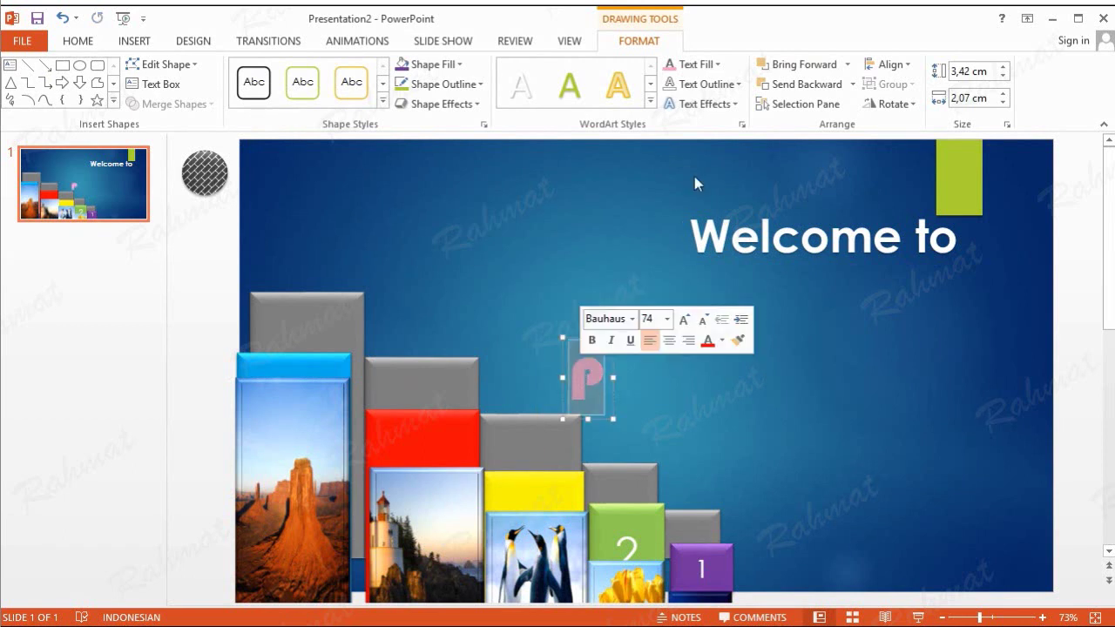
click(729, 84)
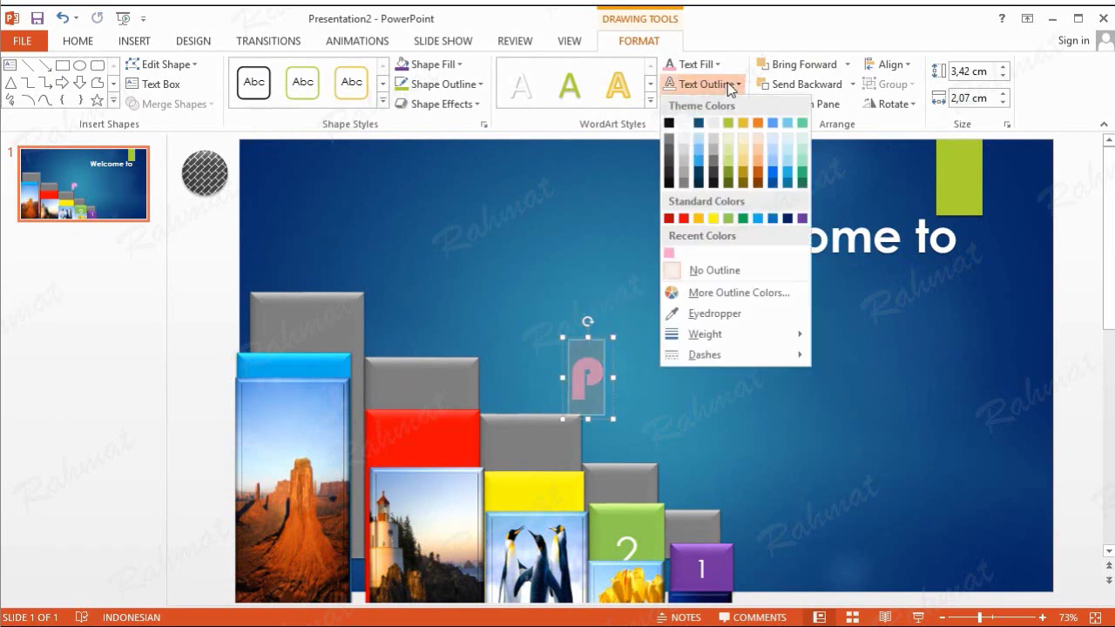
click(722, 293)
drag(601, 165, 845, 231)
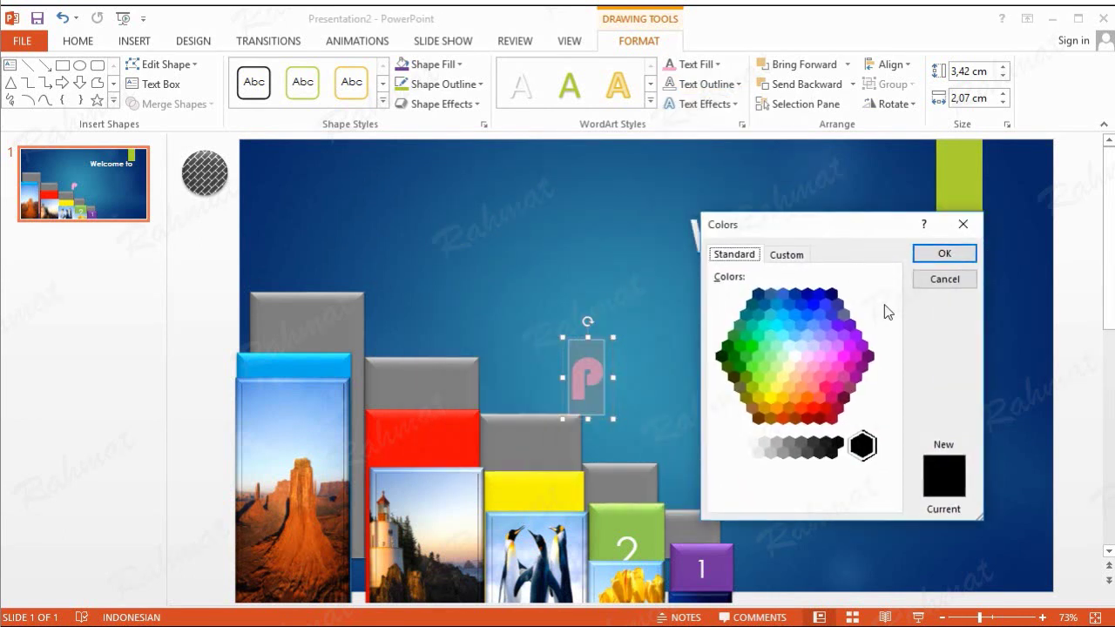
click(819, 359)
click(936, 257)
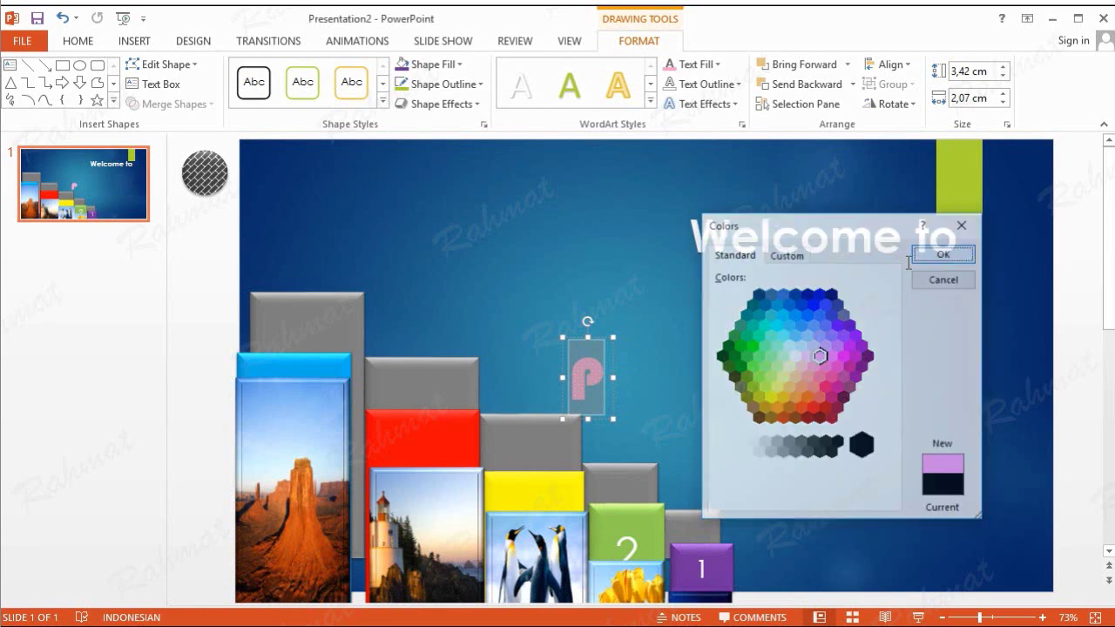
click(710, 301)
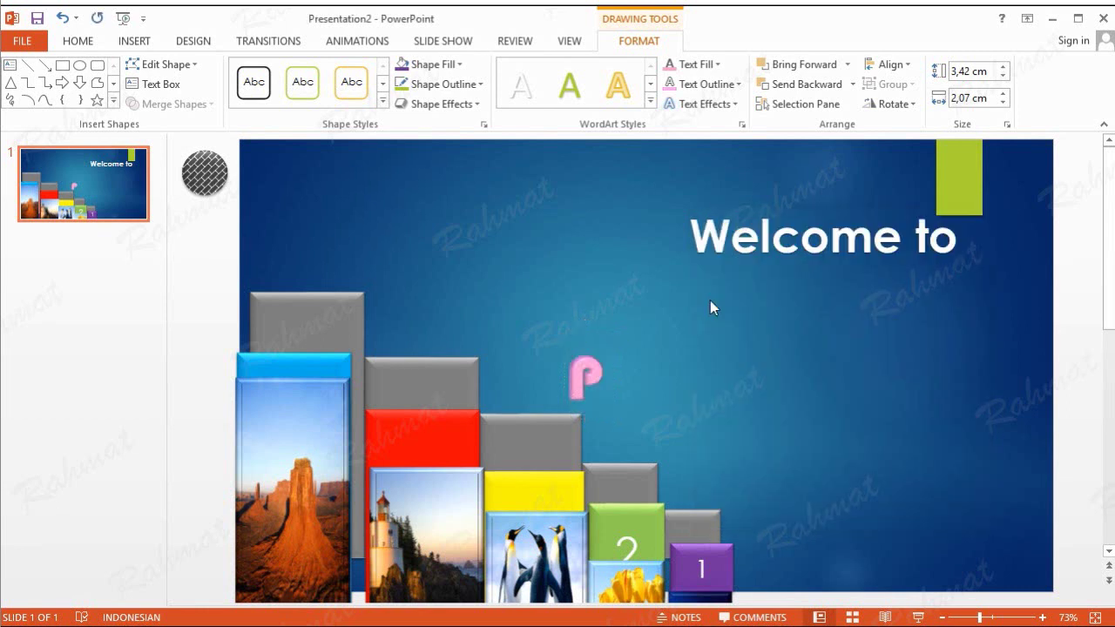
- Change the P's outline to a paler pink from More Outline Colors
click(598, 369)
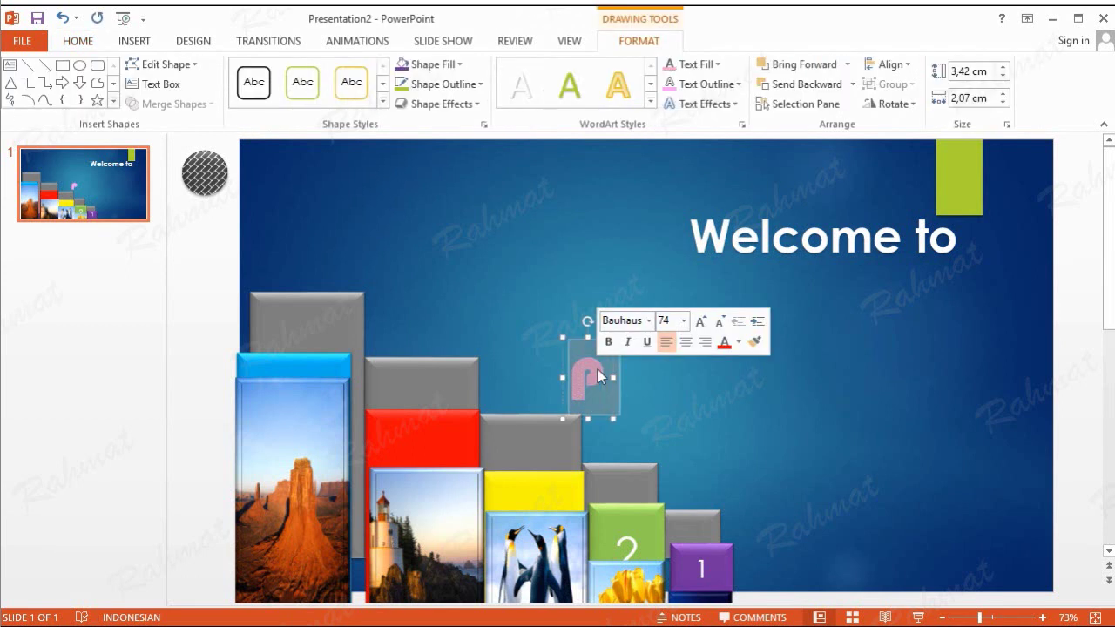
click(722, 89)
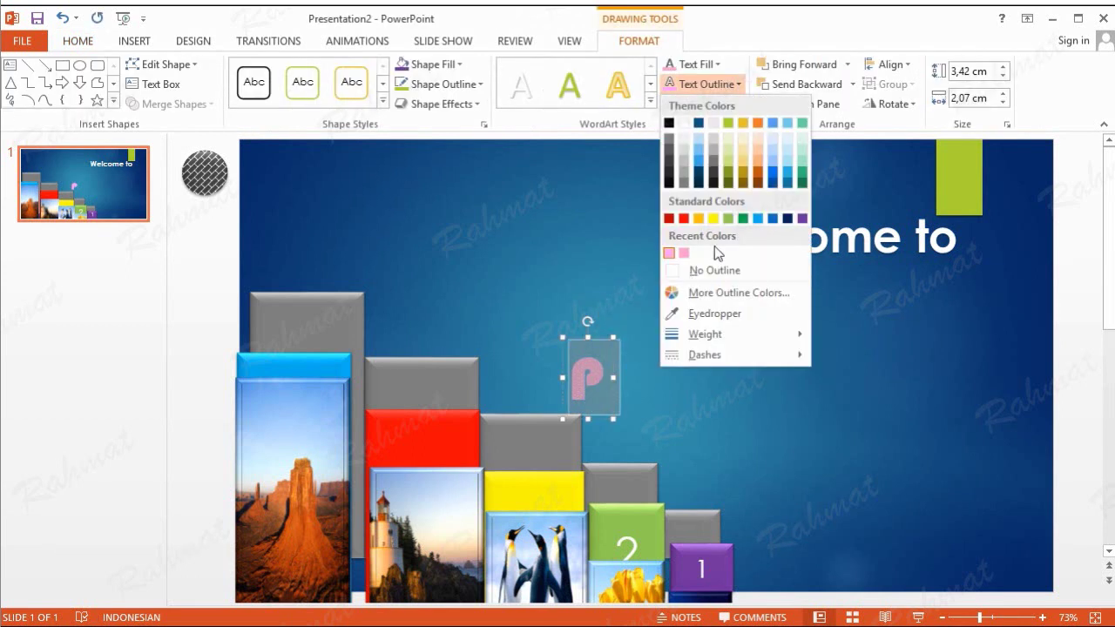
click(727, 291)
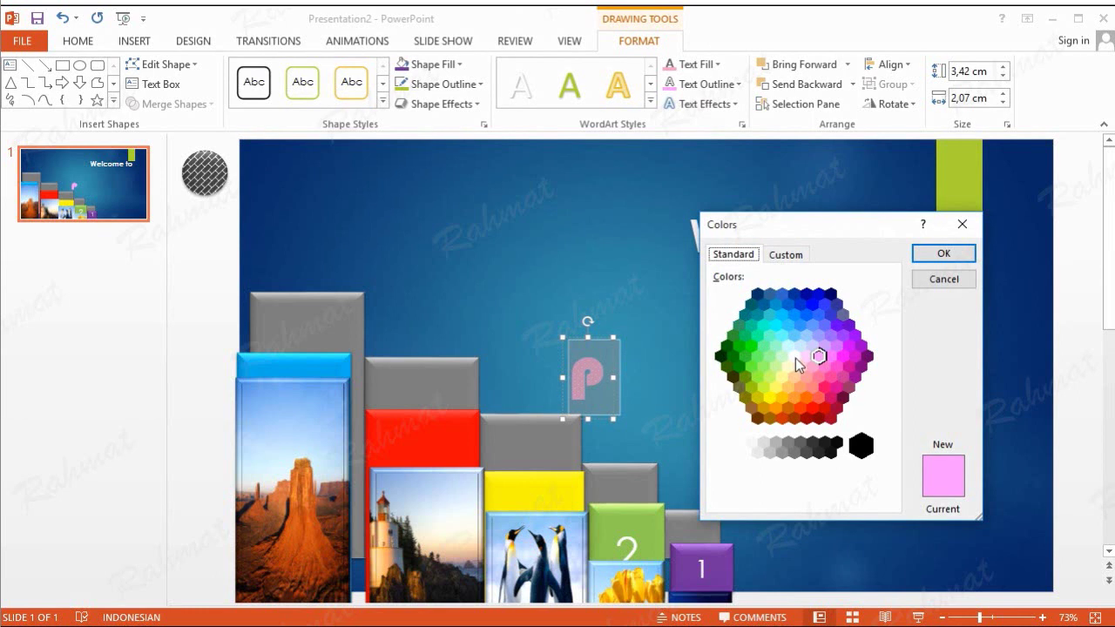
click(807, 356)
click(942, 252)
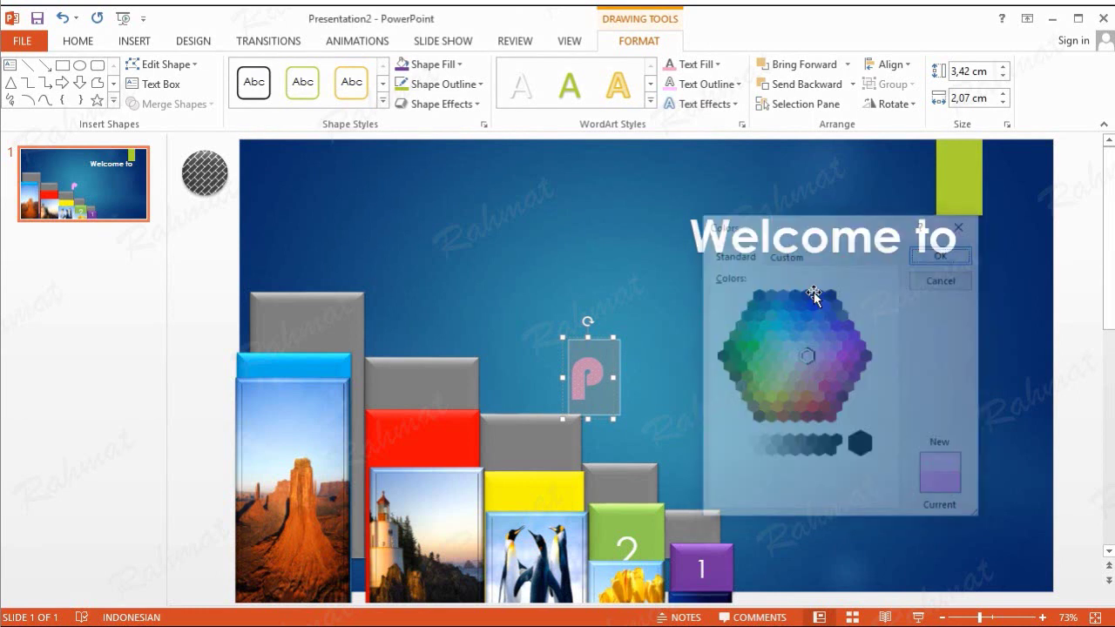
click(681, 347)
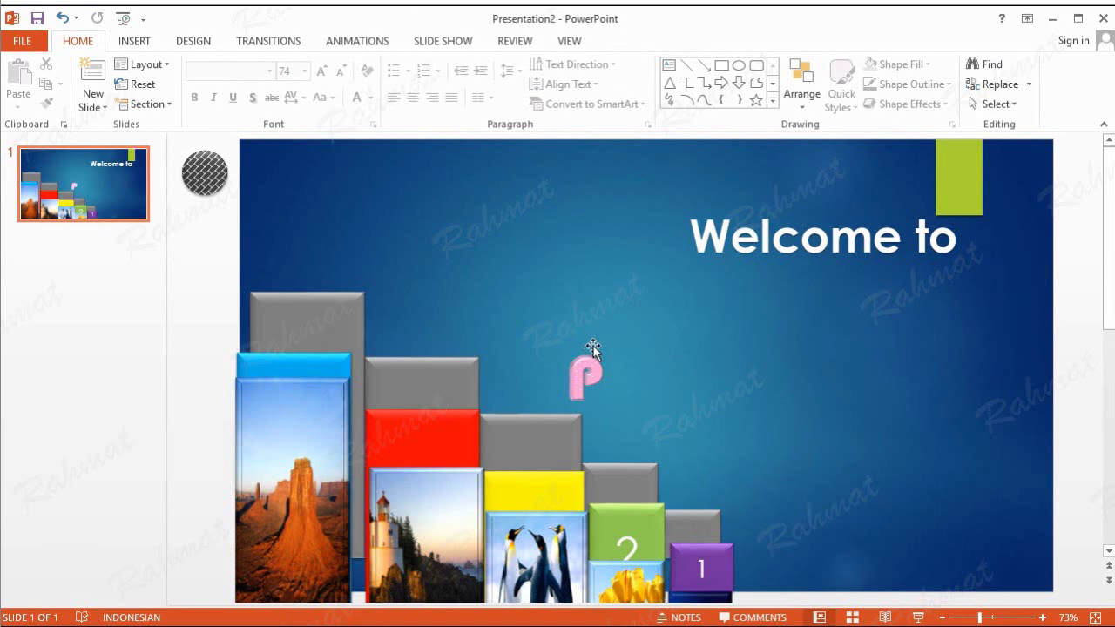
- Apply the third recent pink as the P's outline and move the P onto the tallest grey block
click(586, 373)
click(630, 343)
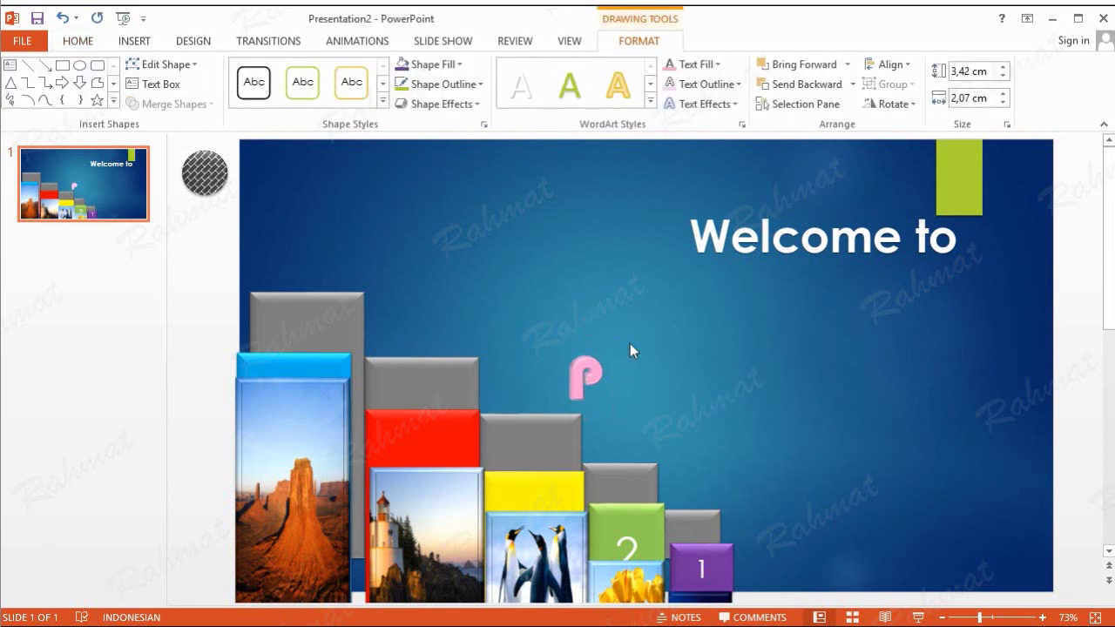
click(568, 373)
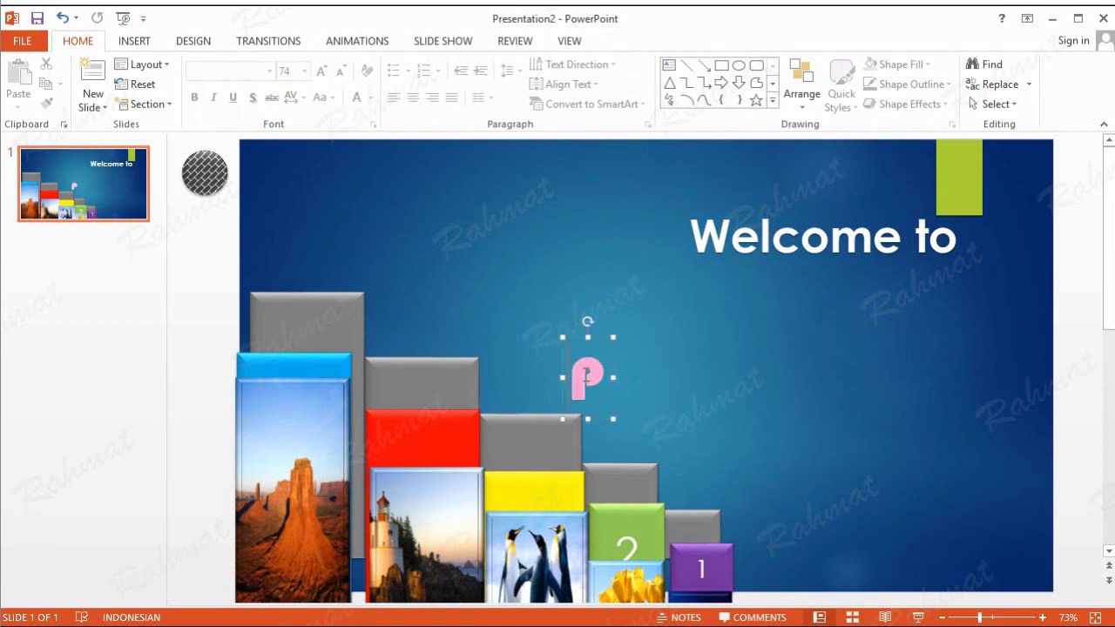
click(718, 85)
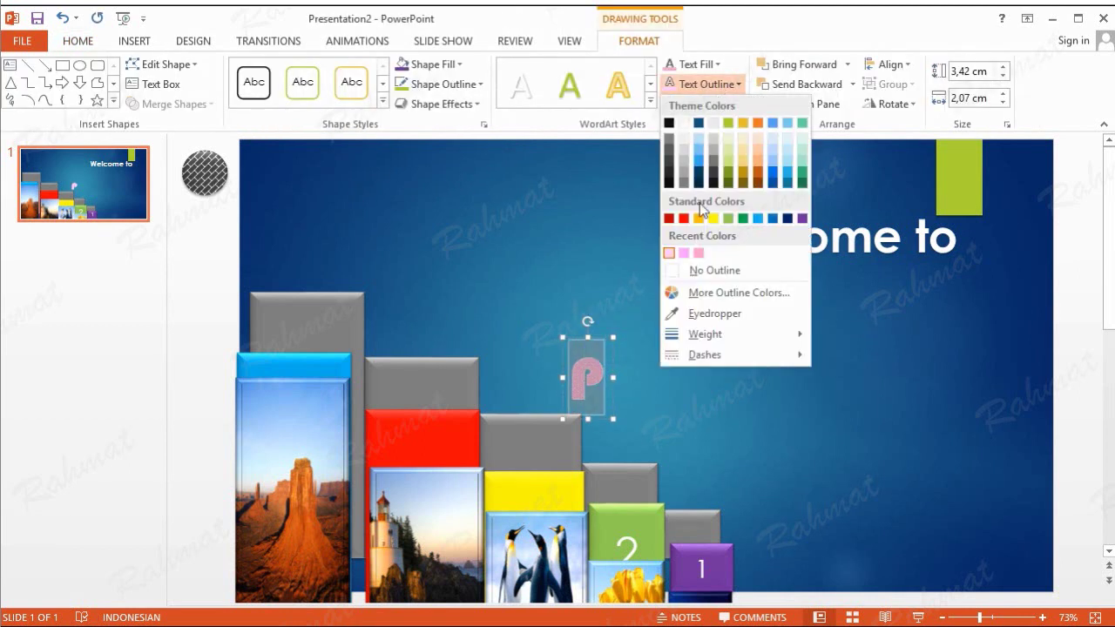
click(700, 254)
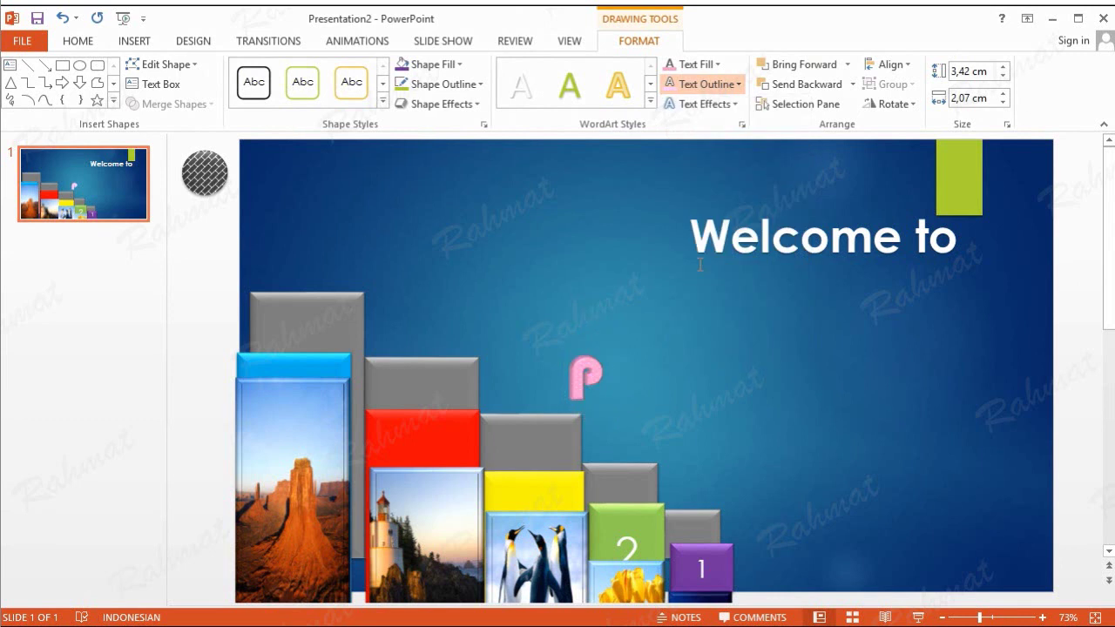
click(659, 357)
mouse_move(589, 329)
mouse_down()
mouse_move(341, 234)
mouse_move(329, 217)
mouse_up()
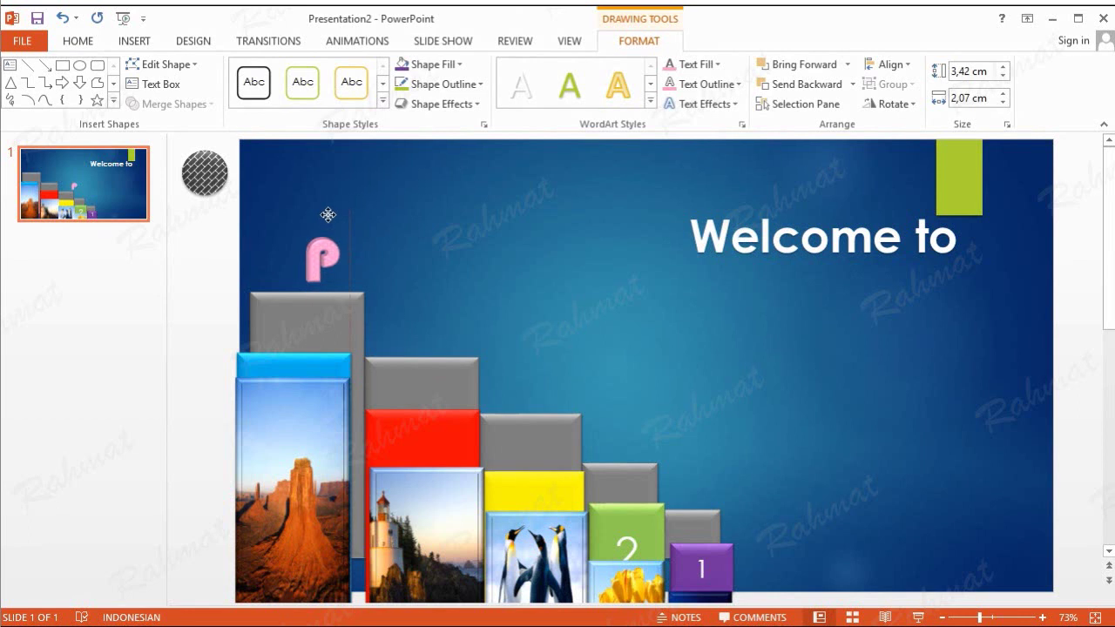
- Nudge the P left, then copy it and place a copy above the second grey block
drag(328, 214, 324, 215)
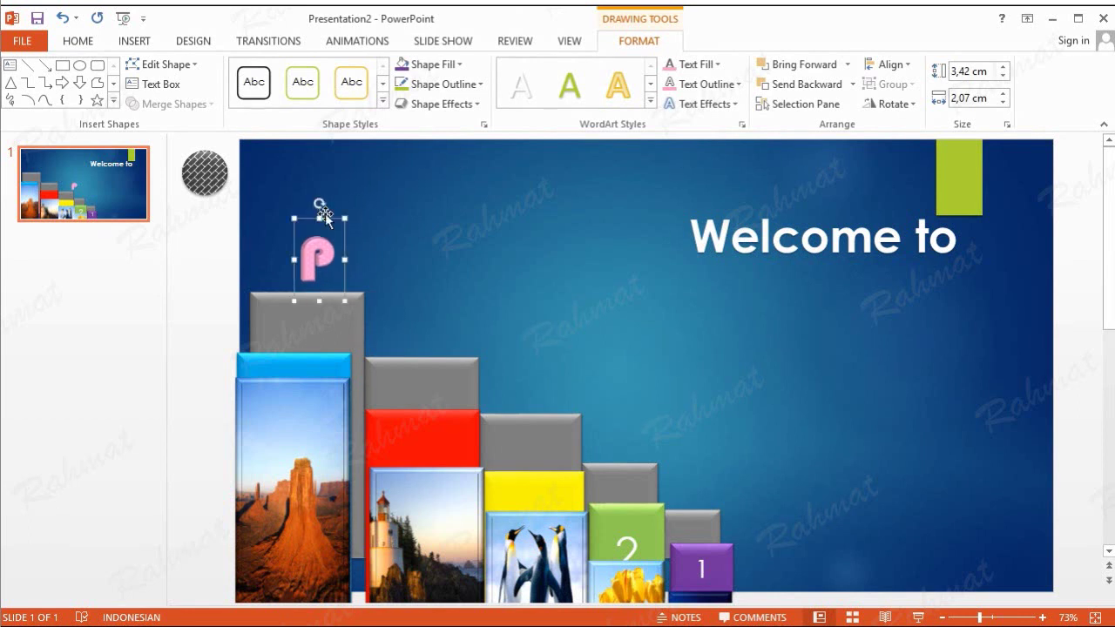
click(85, 41)
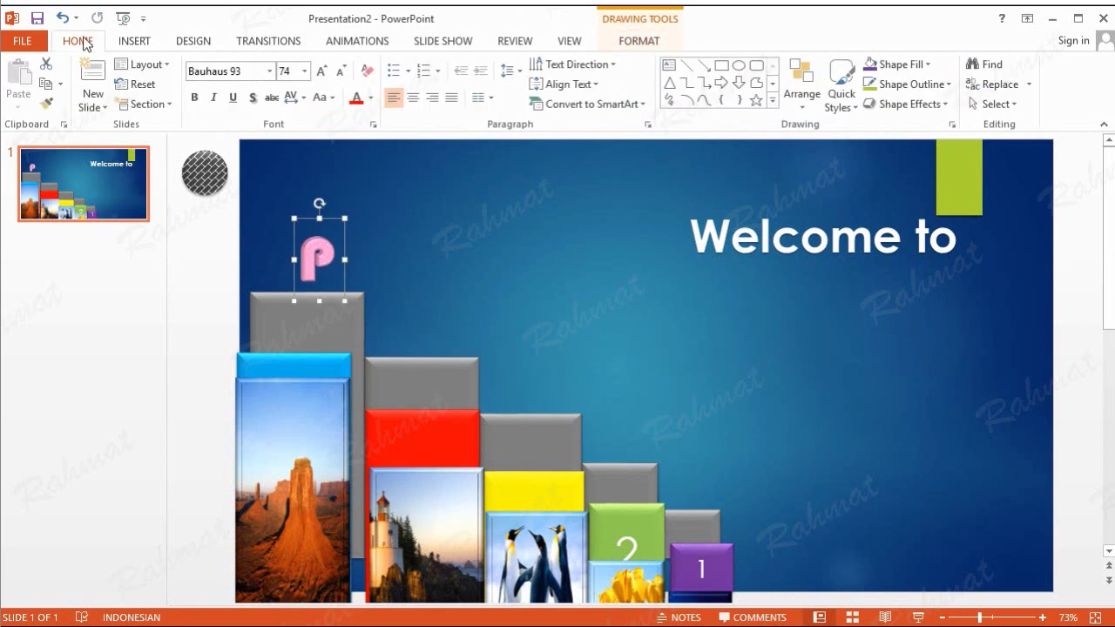
click(46, 82)
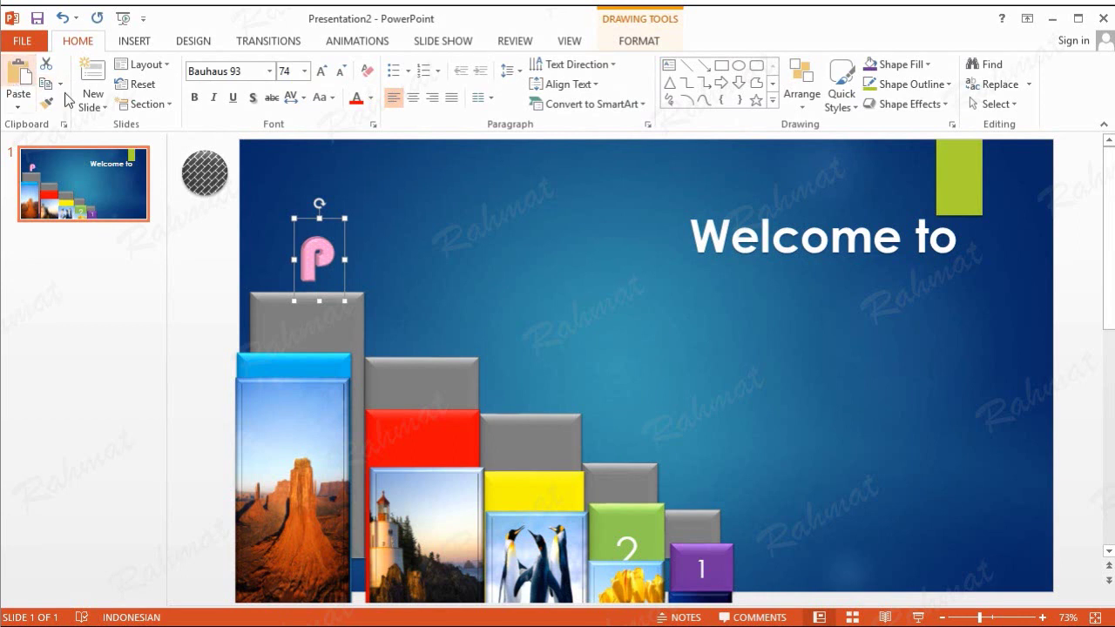
key(ctrl+v)
drag(336, 221, 447, 284)
- Retype the copied letter as H
double_click(423, 320)
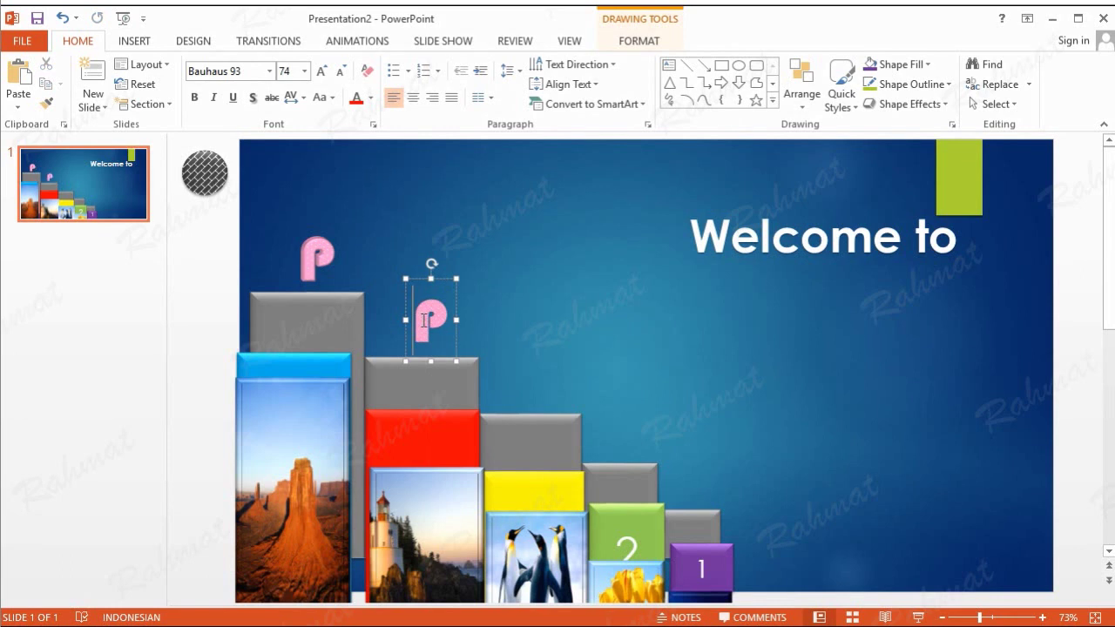
key(End)
key(Return)
text(H)
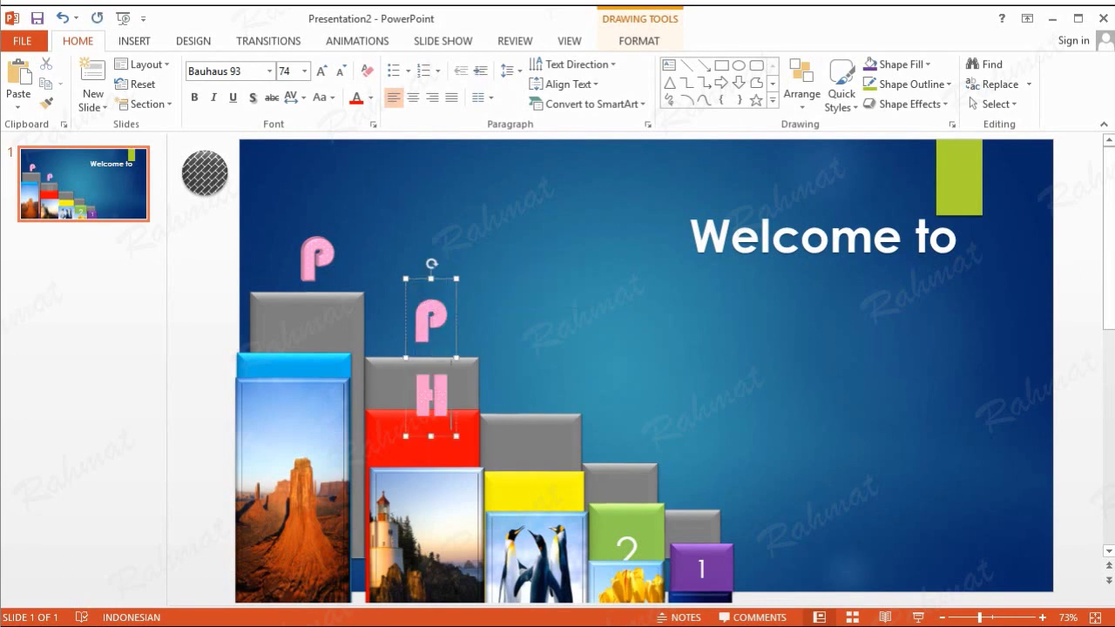
key(BackSpace)
key(BackSpace)
key(BackSpace)
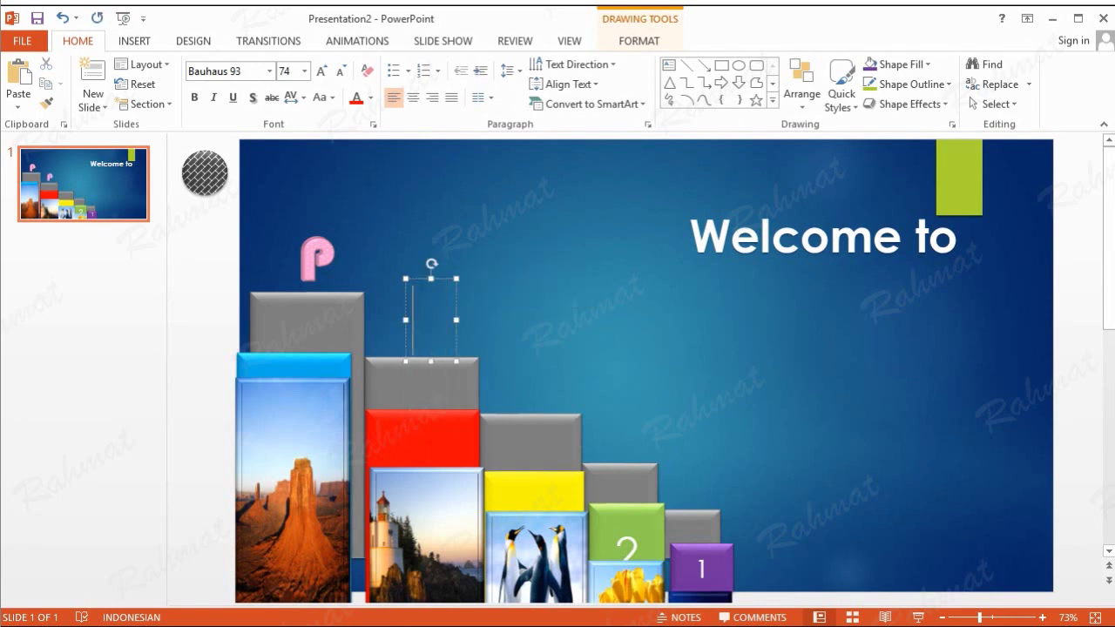
text(H)
click(520, 337)
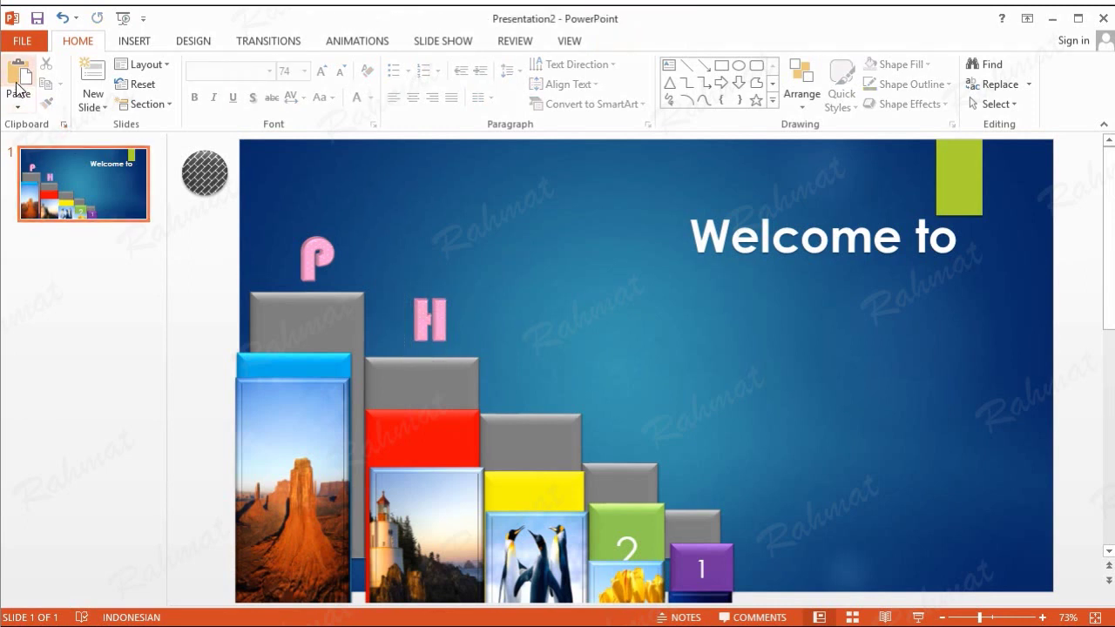
- Paste another P copy above the third block, retype it as O and align it
key(ctrl+v)
drag(330, 219, 552, 337)
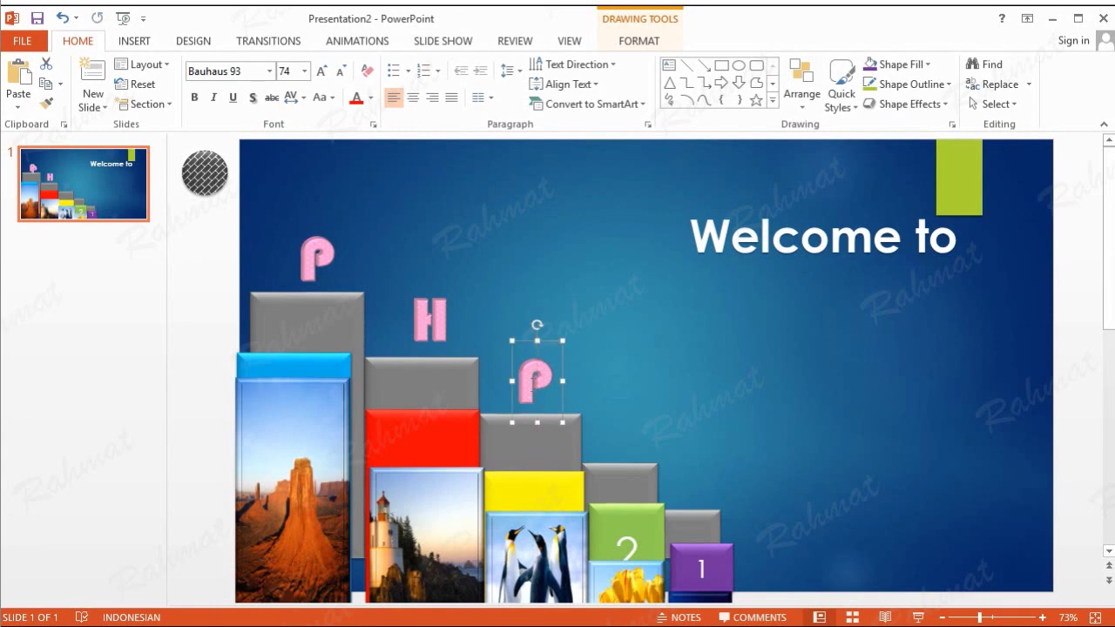
double_click(533, 382)
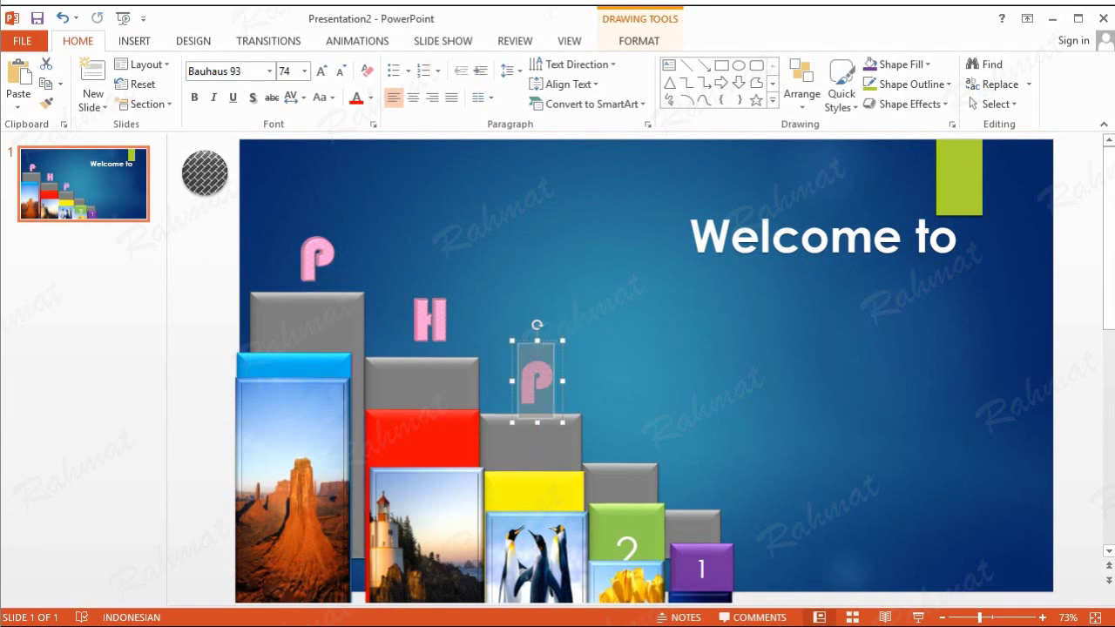
text(O)
click(671, 404)
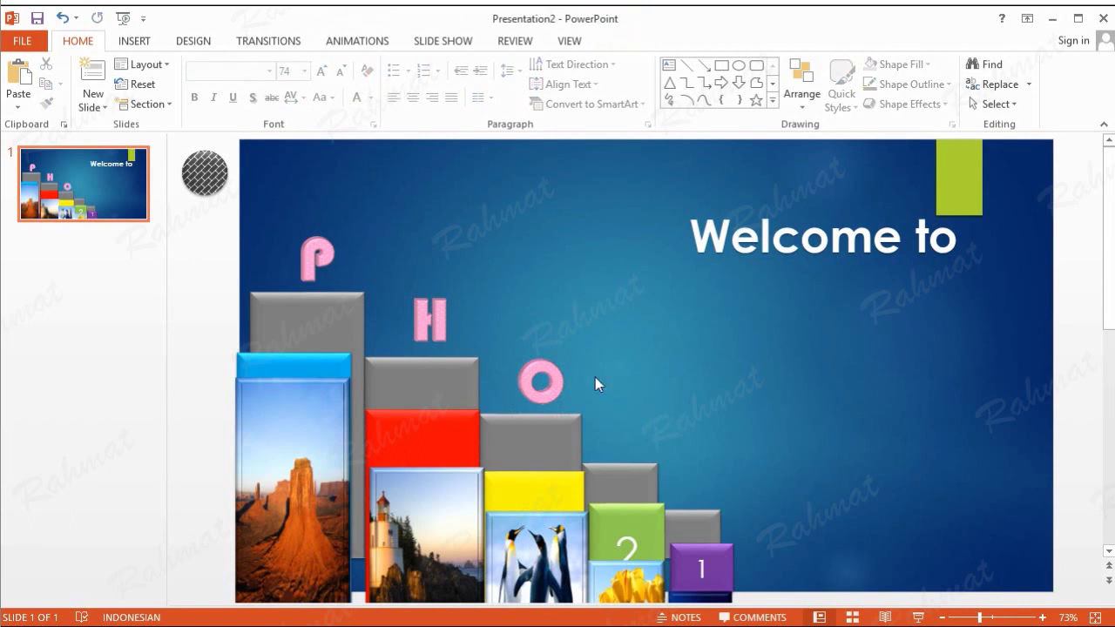
click(551, 337)
drag(550, 337, 537, 344)
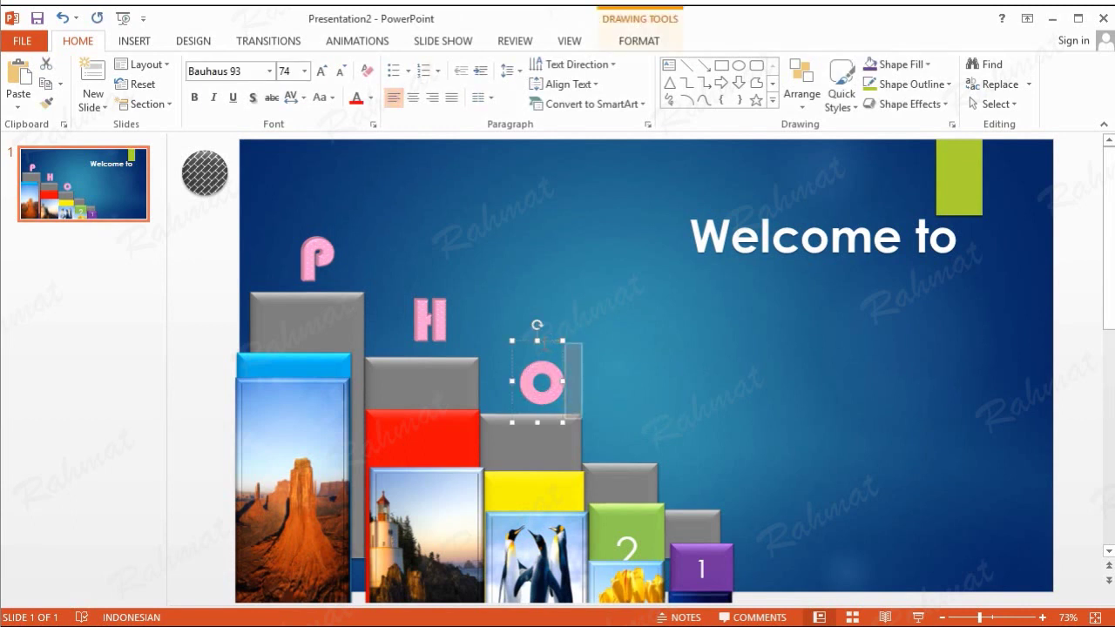
click(735, 332)
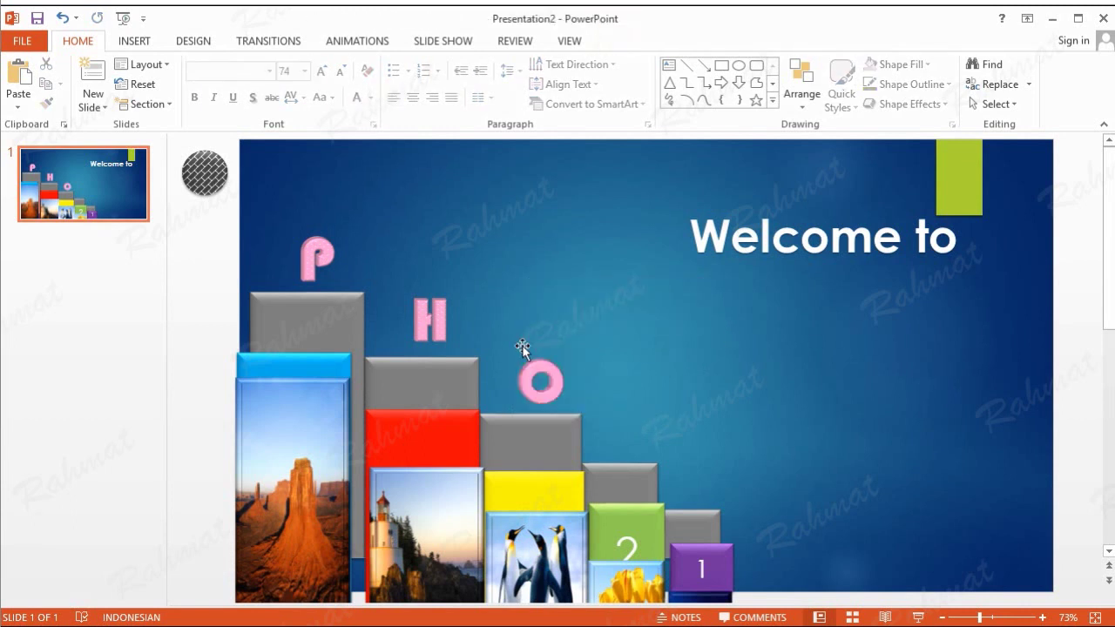
click(551, 340)
drag(551, 339, 537, 340)
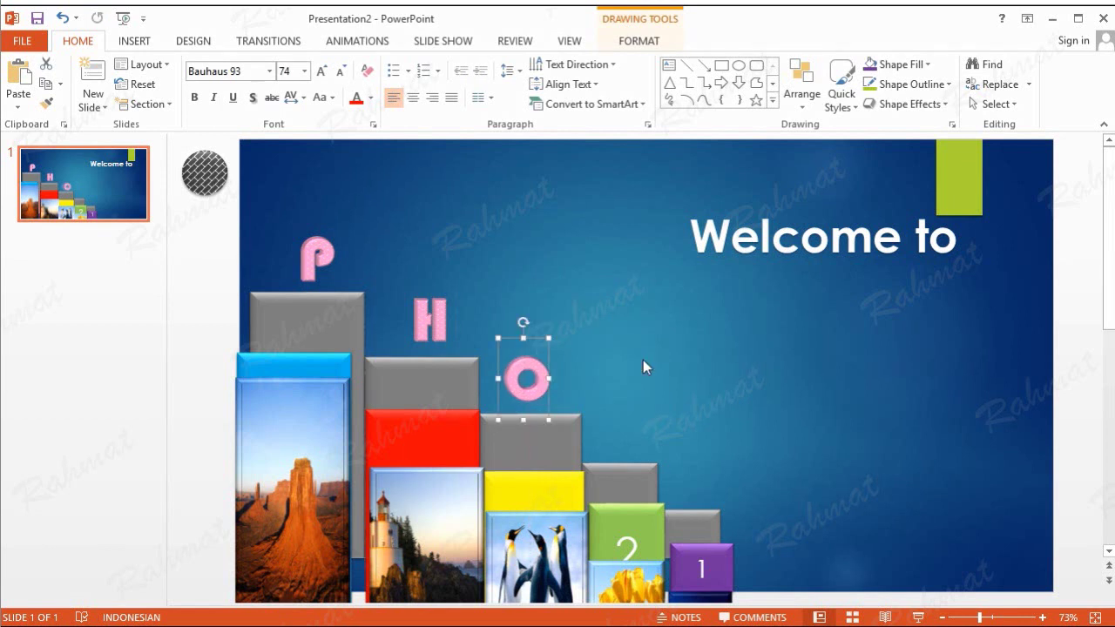
click(643, 360)
- Nudge the H slightly left and paste another copy of the P
click(429, 318)
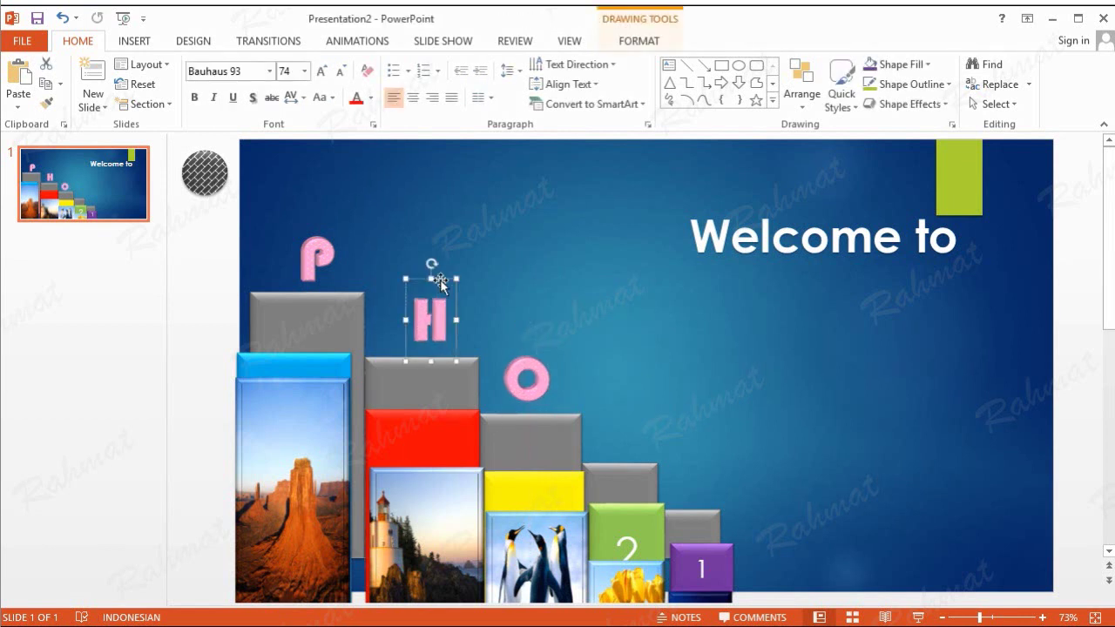
key(Left)
key(Left)
key(Left)
key(Left)
key(Left)
click(663, 345)
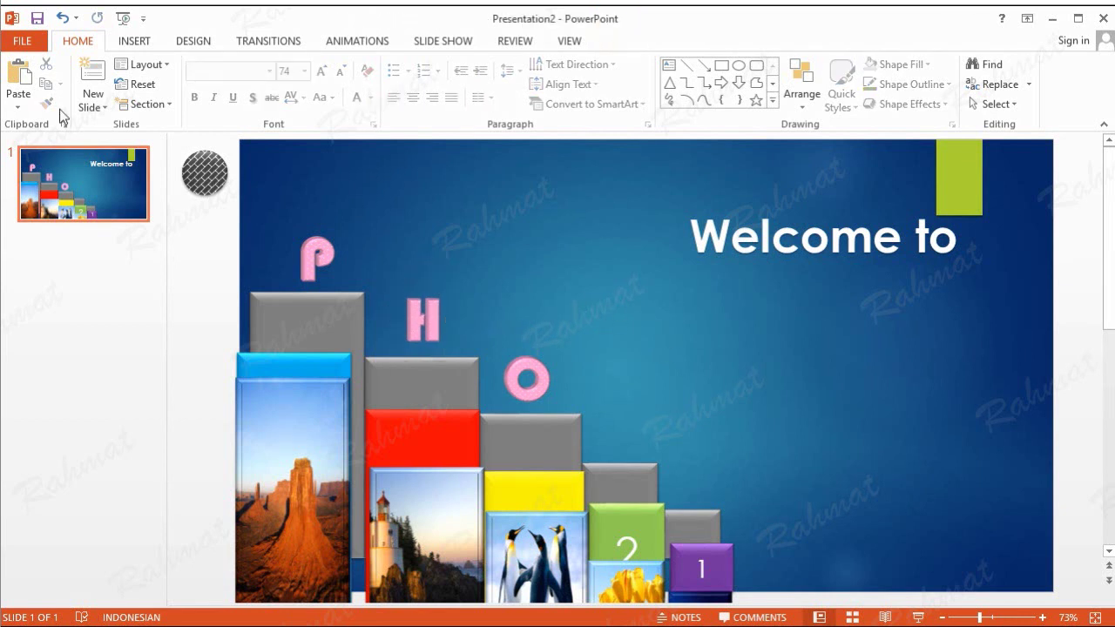
click(18, 76)
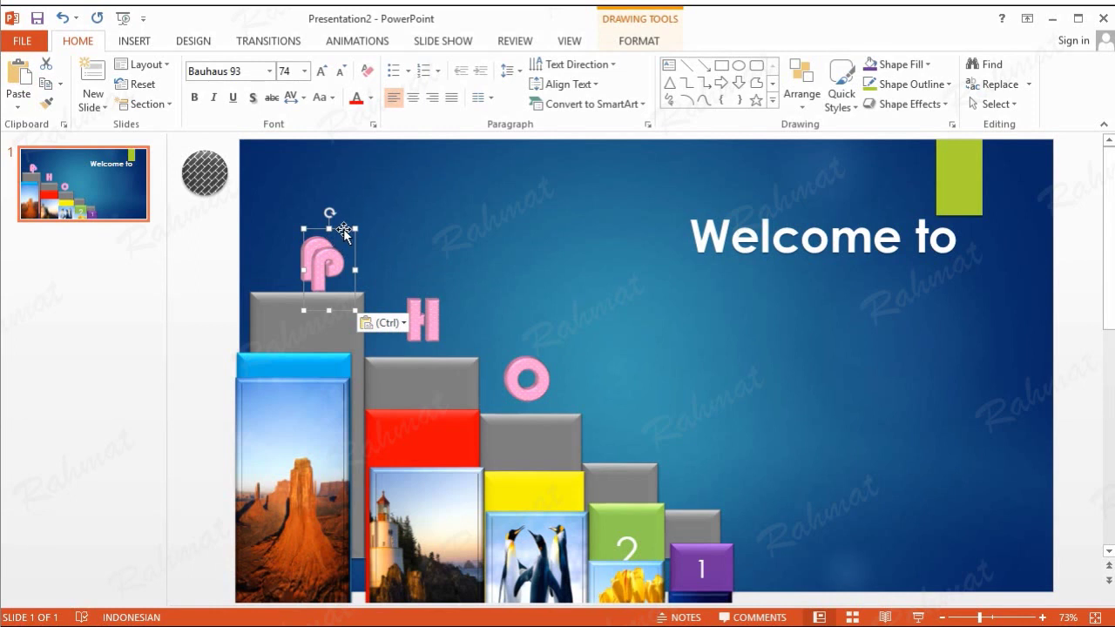
- Place the P copy above the fourth step and retype it as T
drag(343, 228, 643, 389)
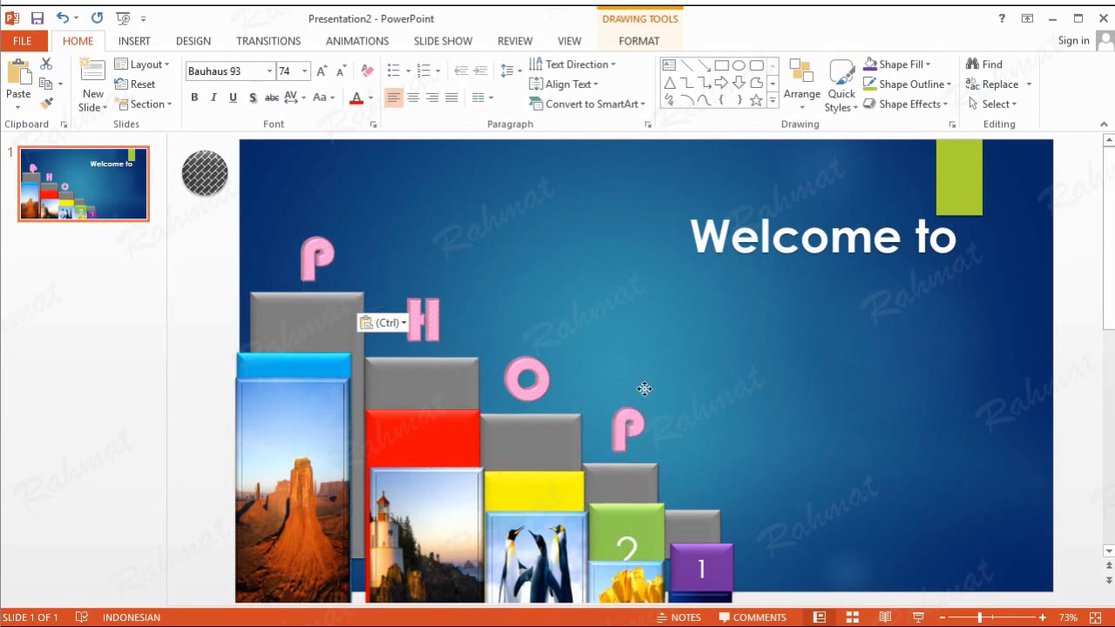
double_click(626, 427)
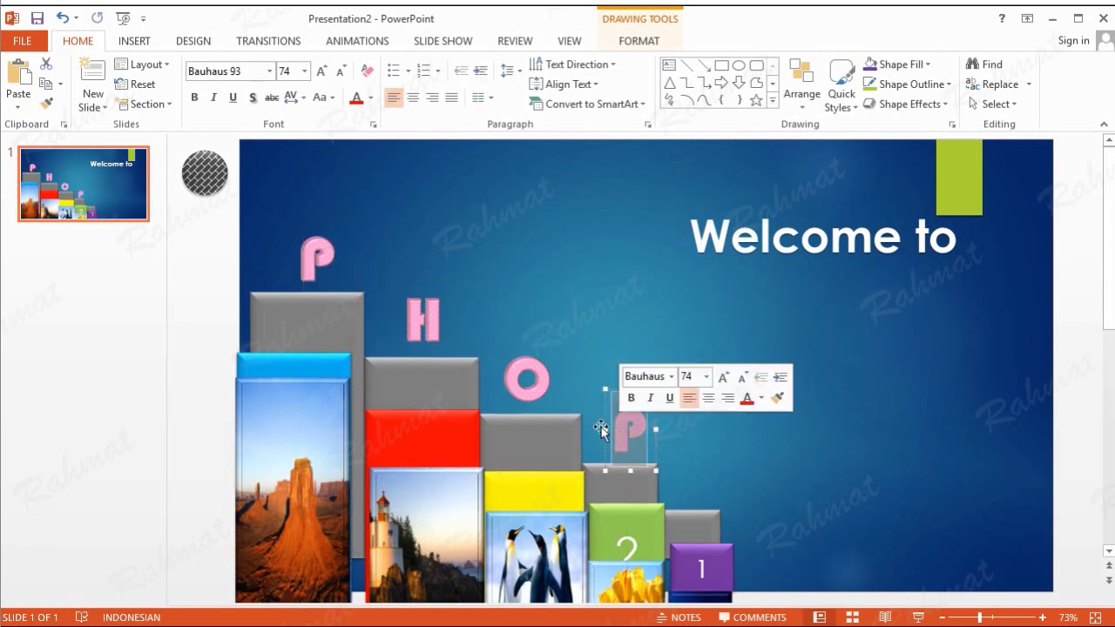
text(T)
click(734, 399)
click(649, 427)
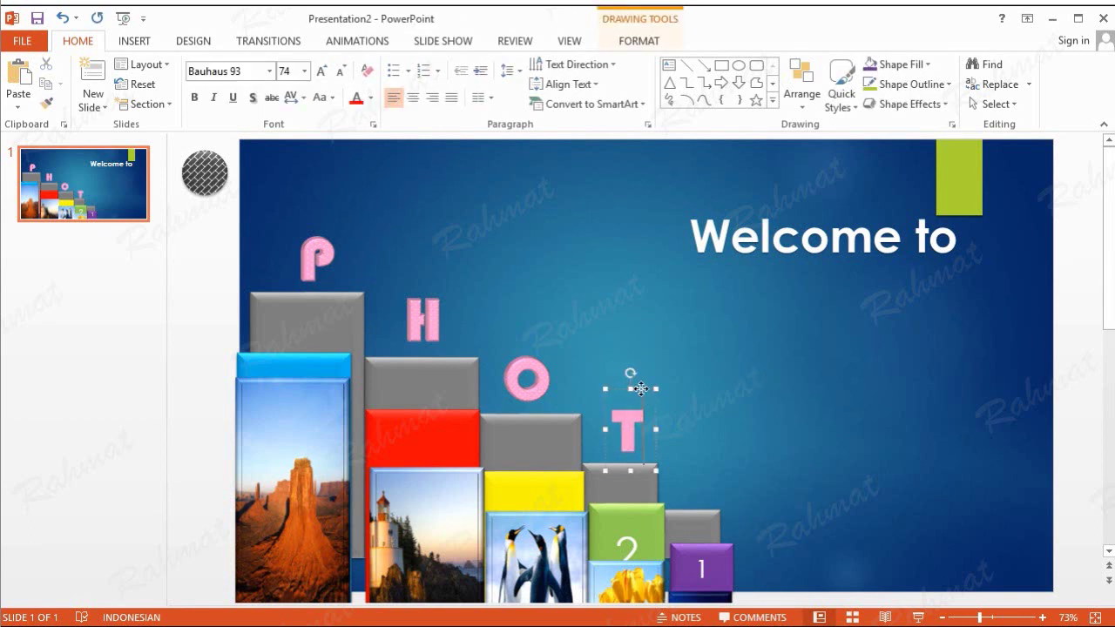
key(ctrl+Left)
key(ctrl+Left)
key(ctrl+Left)
key(ctrl+Left)
key(ctrl+Left)
key(ctrl+Left)
key(ctrl+Left)
click(723, 435)
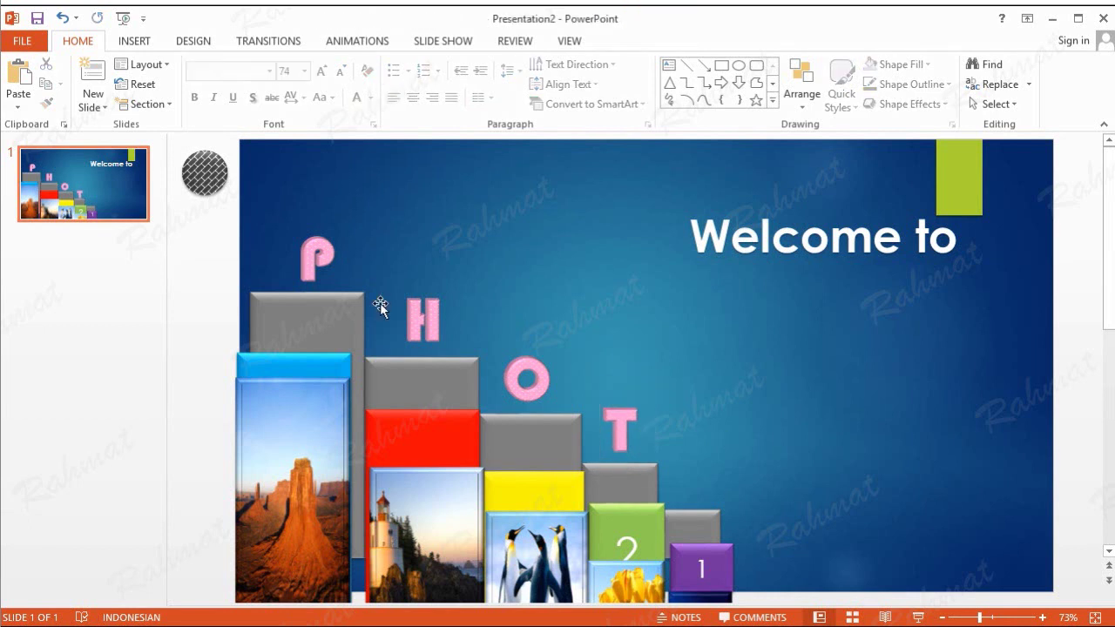
- Paste another P copy above the last step, retype it as O and adjust its position
click(24, 80)
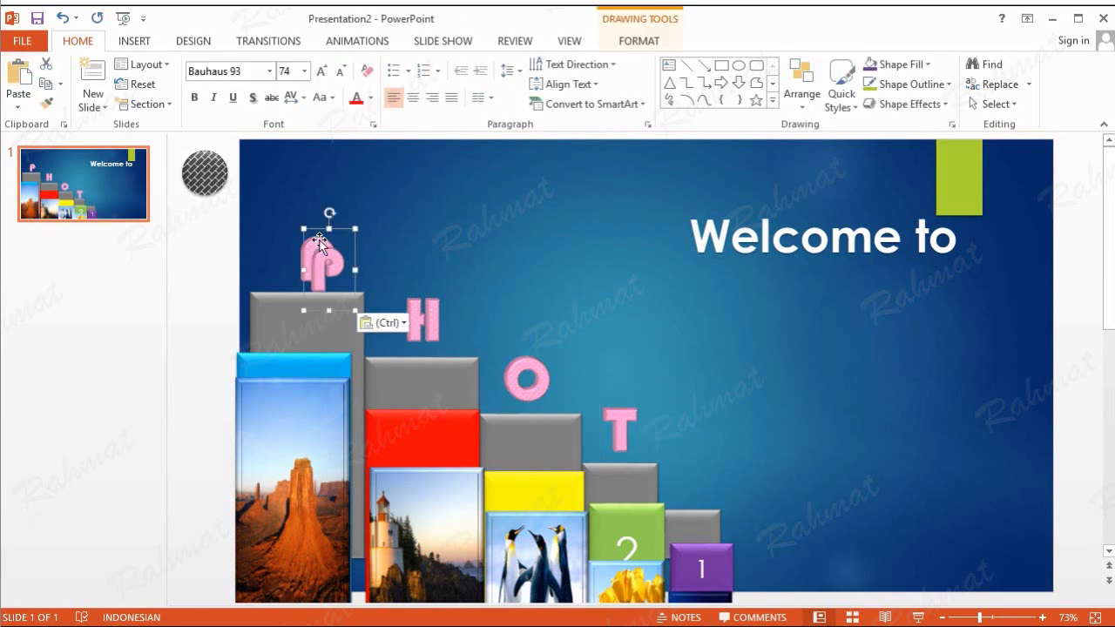
drag(340, 231, 728, 436)
click(704, 464)
double_click(704, 465)
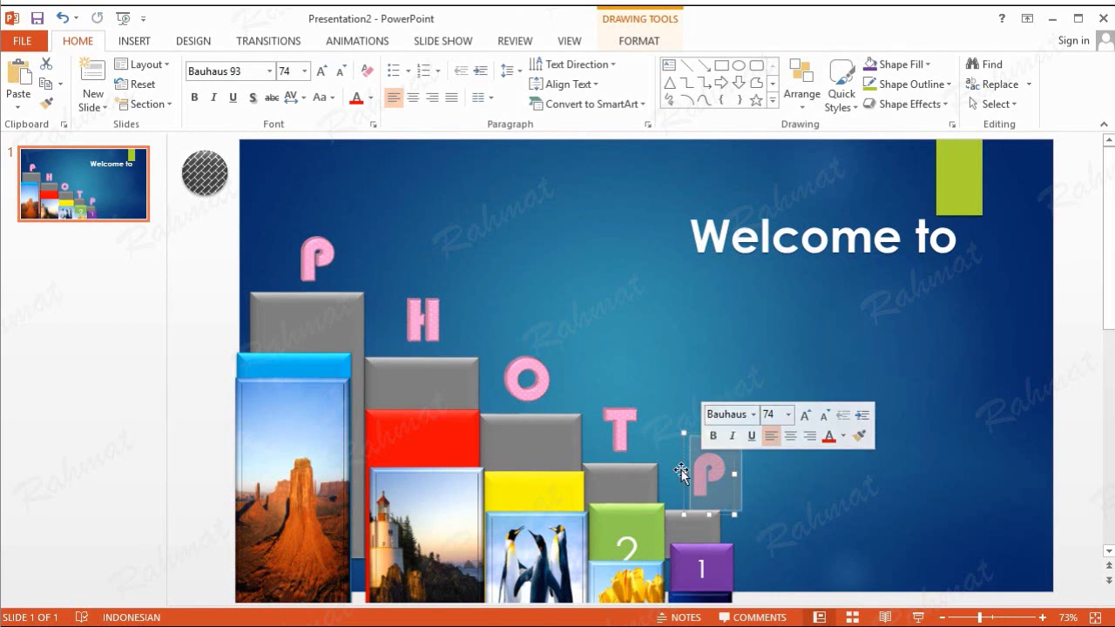
text(O)
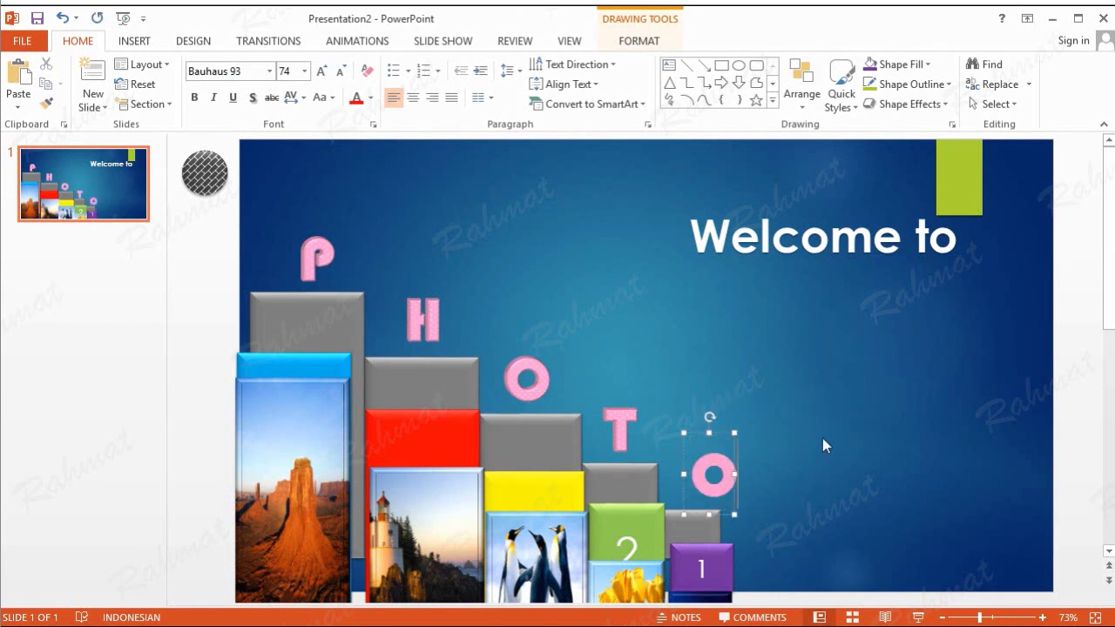
click(820, 438)
click(733, 466)
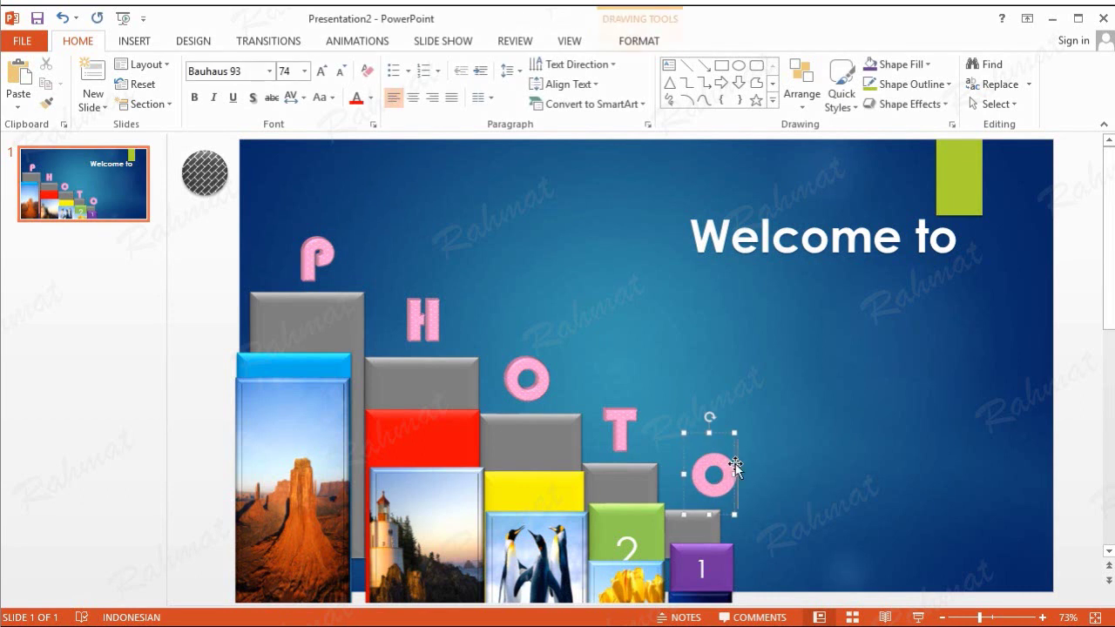
drag(725, 434, 702, 439)
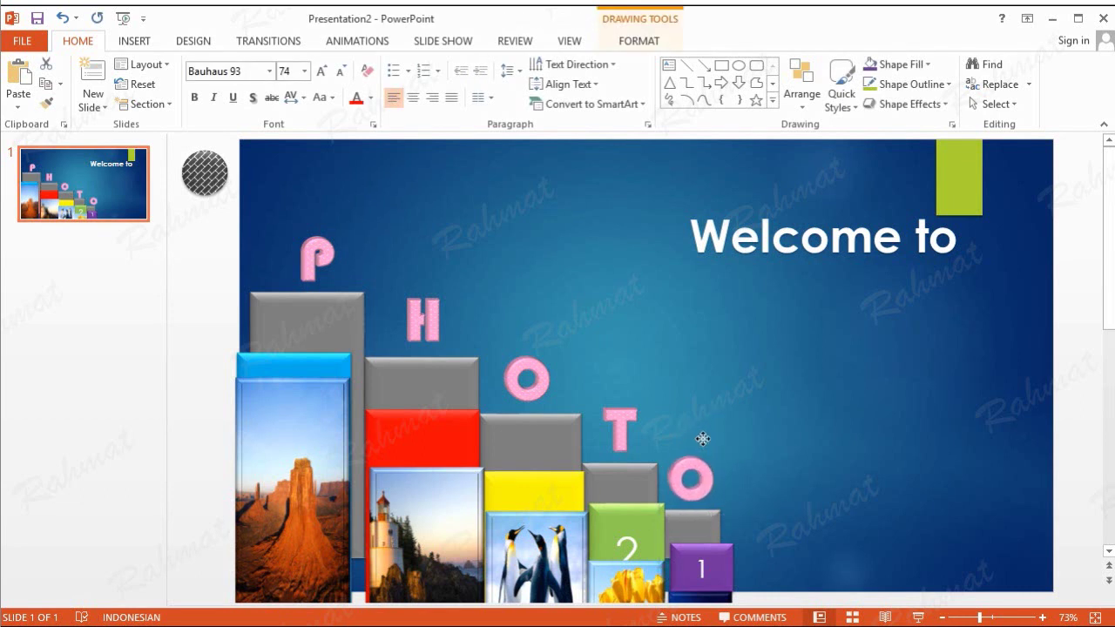
click(831, 431)
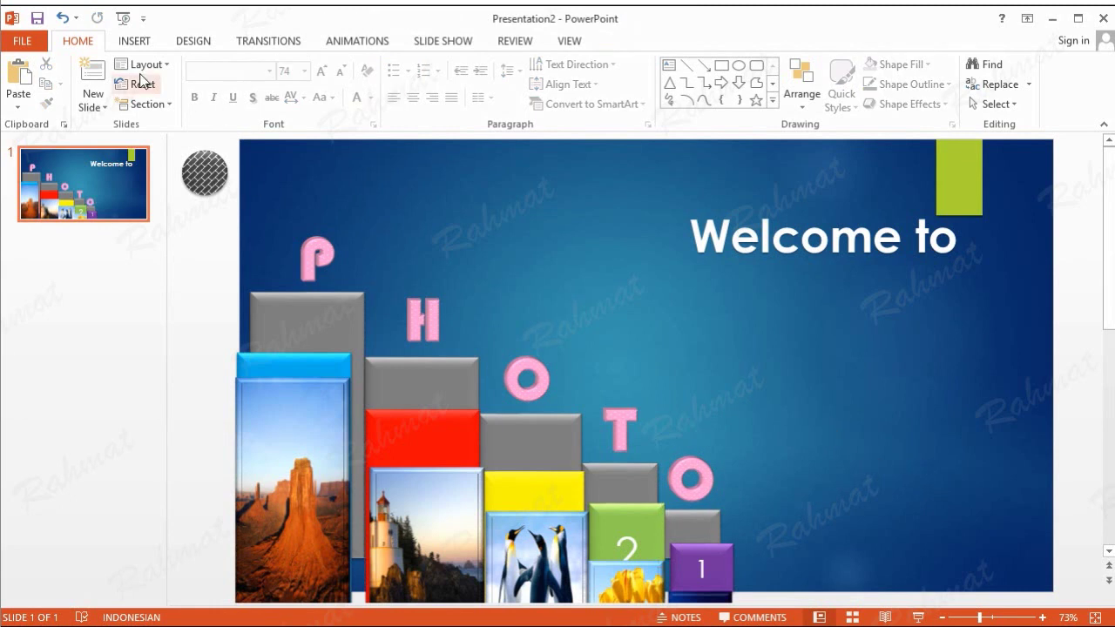
- Draw an oval to the right of the PHOTO letters
click(135, 41)
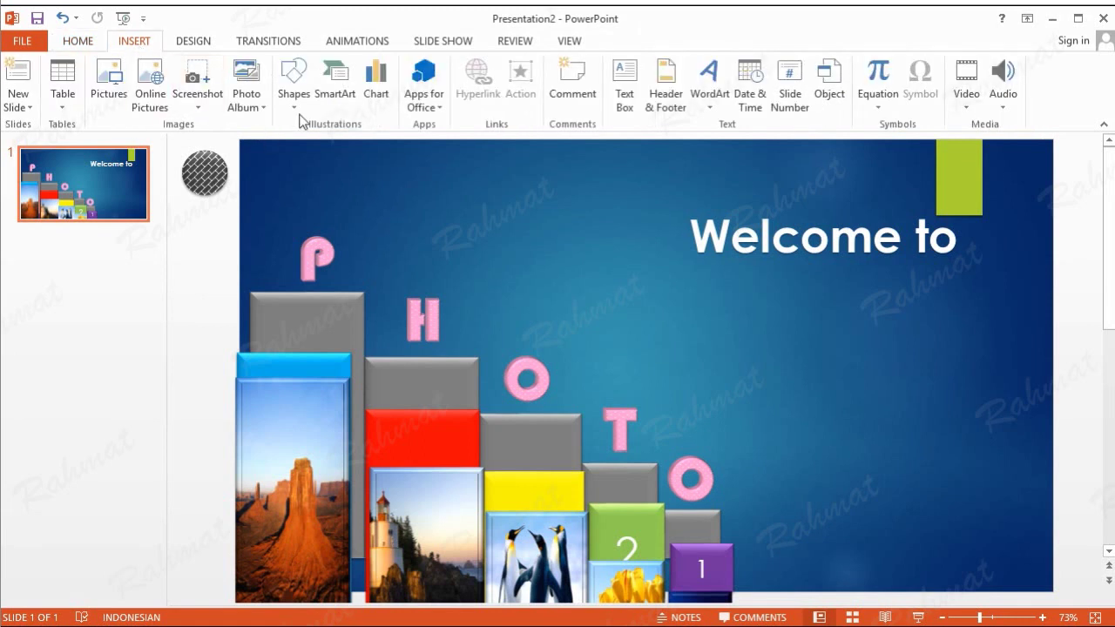
click(300, 112)
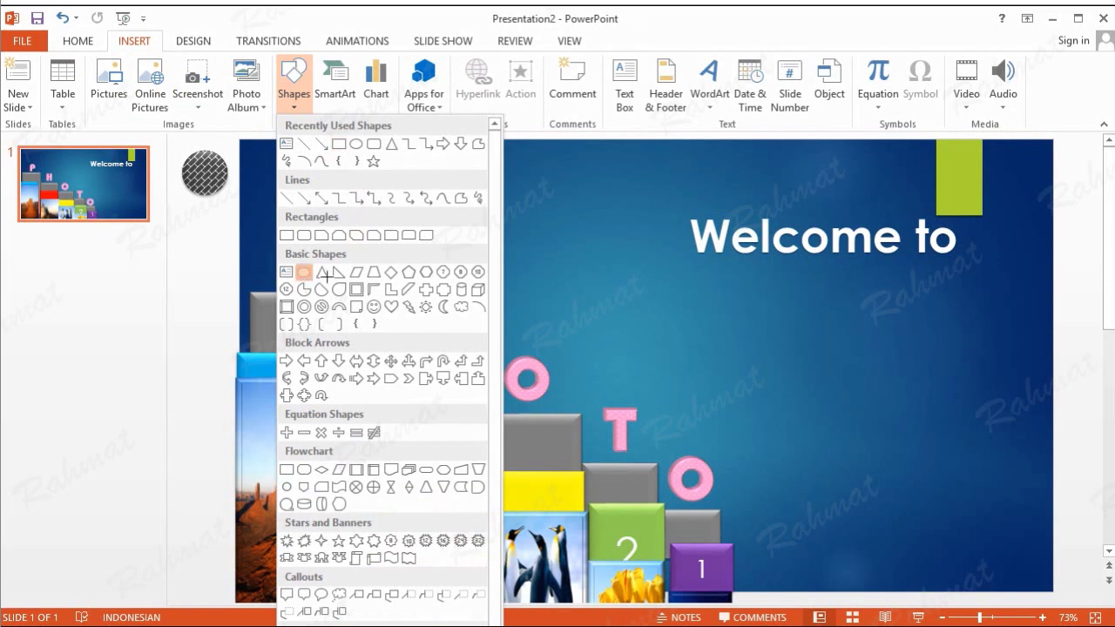
click(303, 272)
drag(737, 341, 782, 372)
- Size the oval to 0,99 cm high and 2,94 cm wide
click(958, 75)
drag(970, 69, 934, 70)
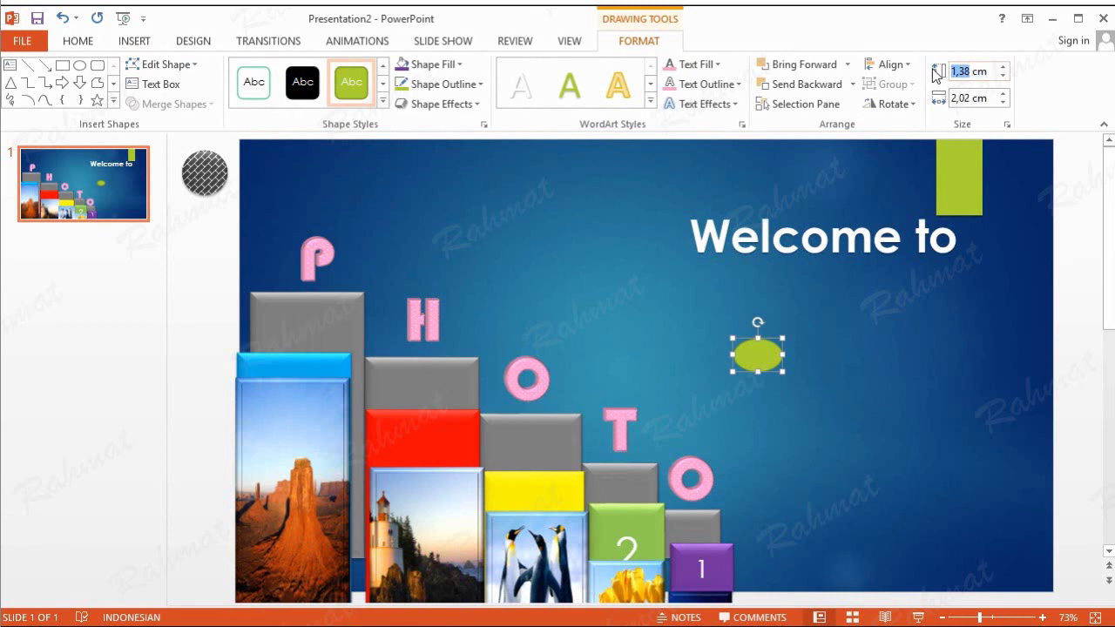
text(0,99)
click(966, 98)
drag(970, 98, 923, 96)
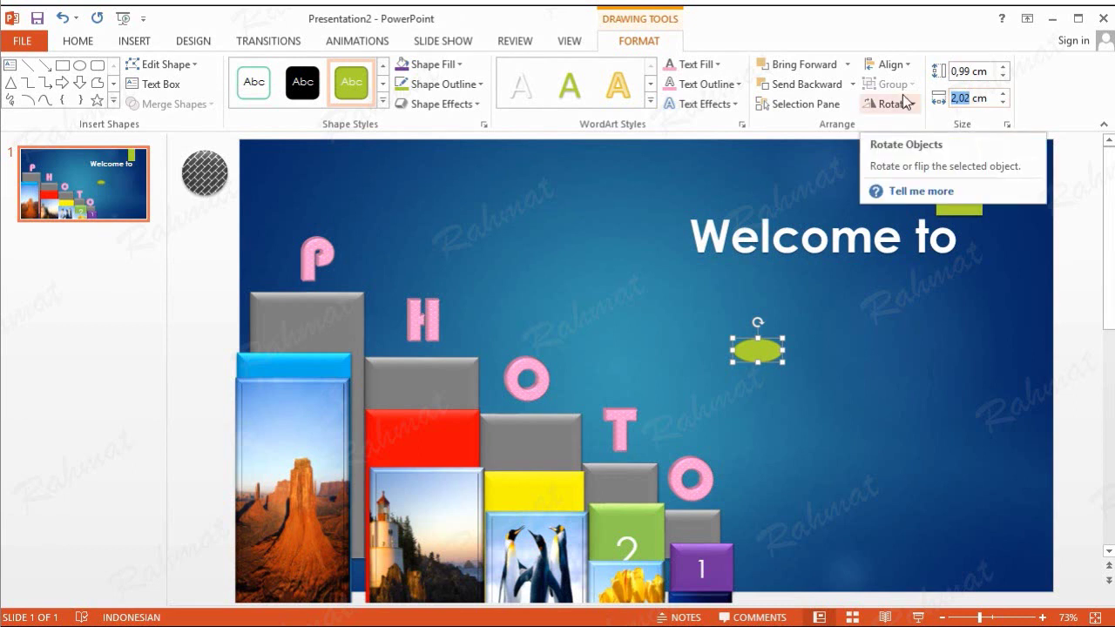
text(2)
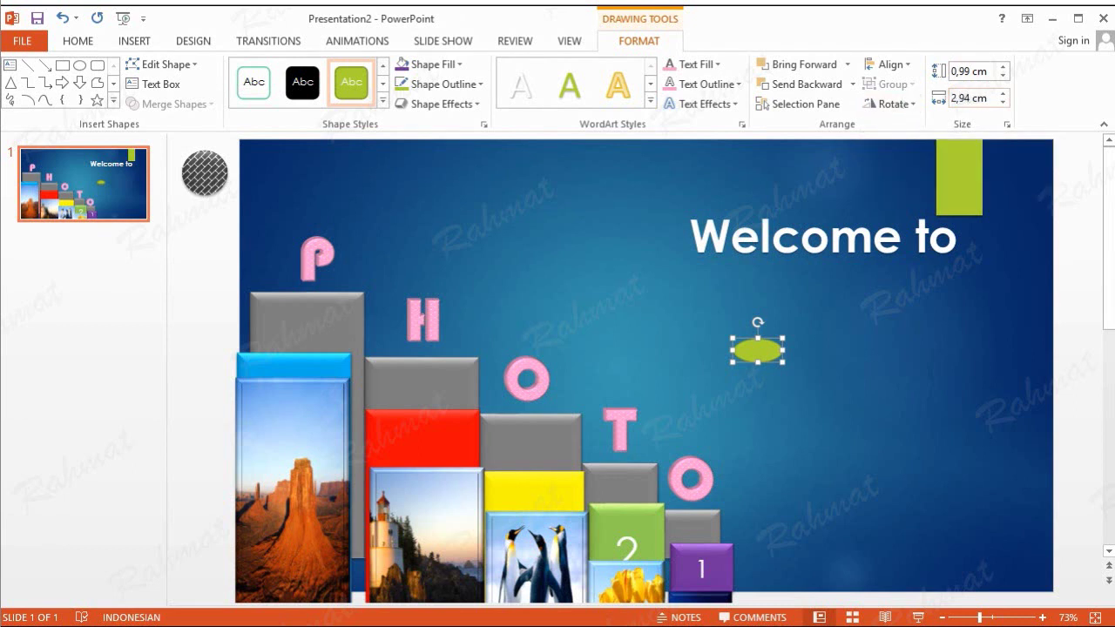
key(Return)
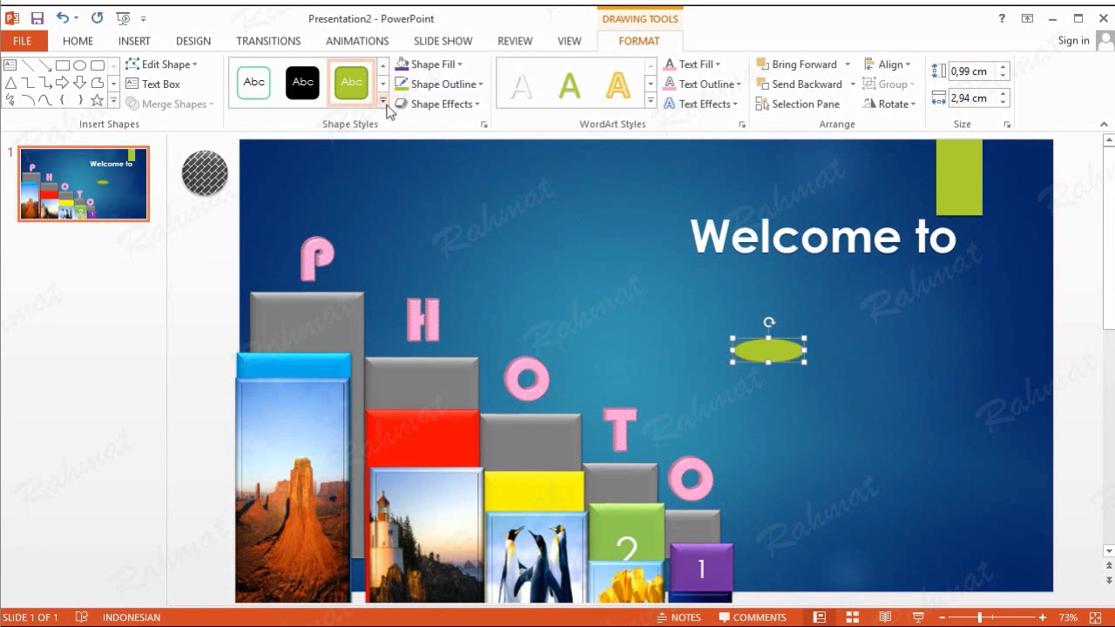
click(383, 104)
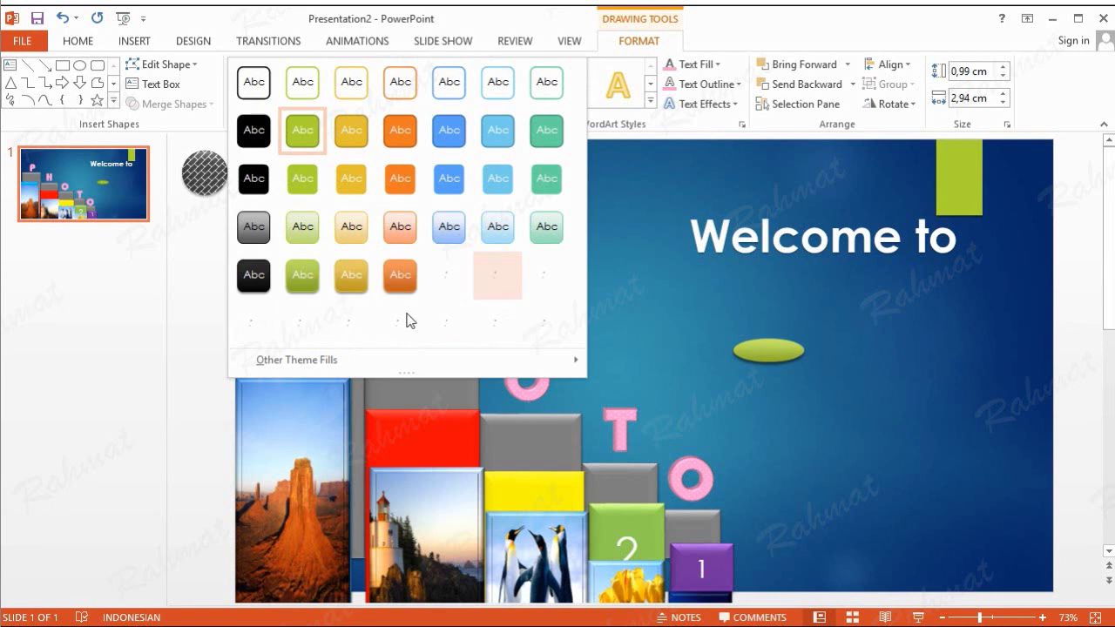
- Apply a shape style, fill the oval red, and move it to the bottom right
click(303, 323)
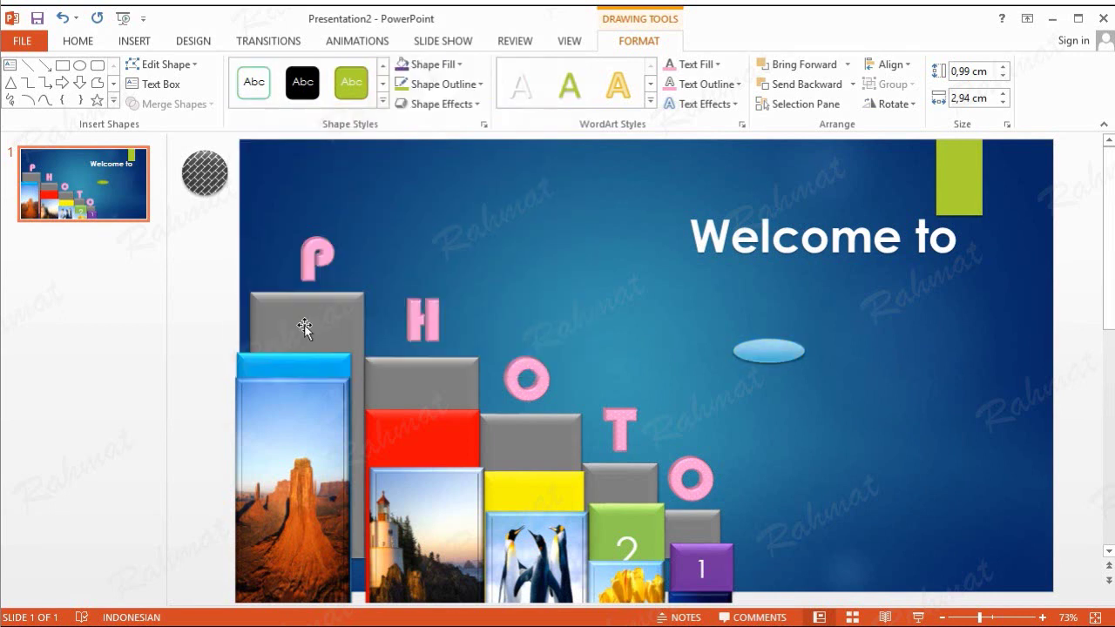
click(455, 64)
click(401, 198)
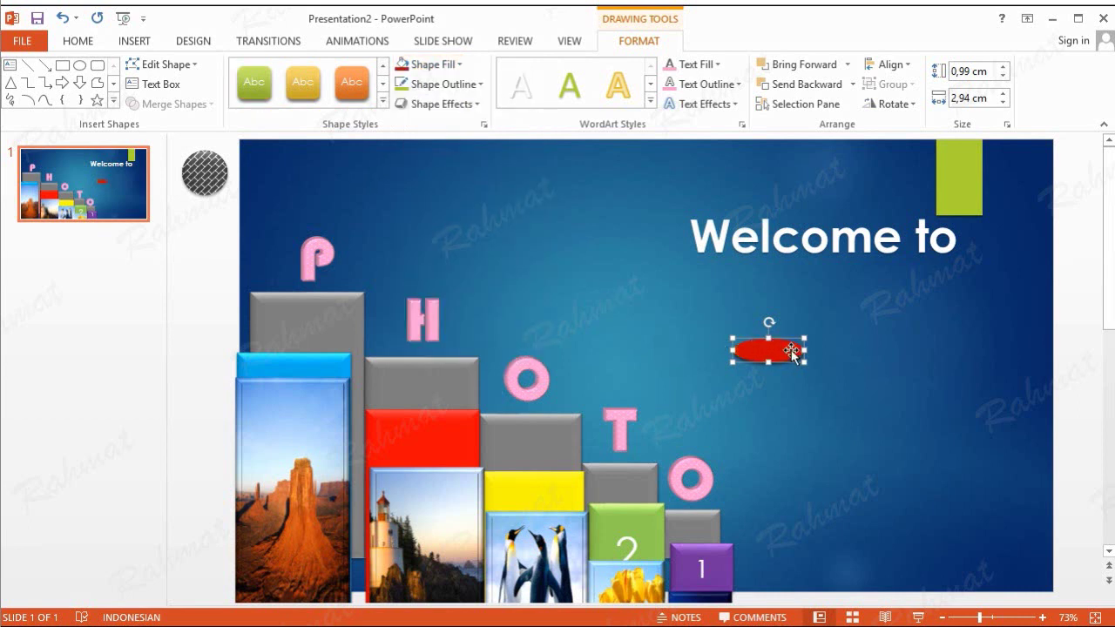
mouse_move(793, 347)
mouse_down()
mouse_move(854, 440)
mouse_move(849, 526)
mouse_up()
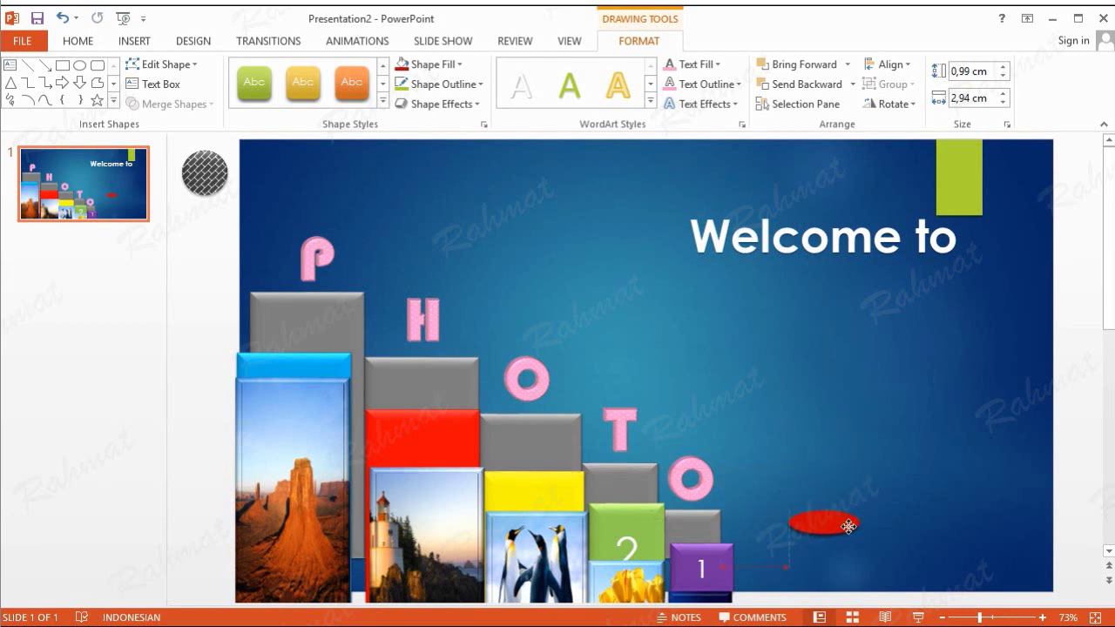
- Type 'Play' inside the red oval and set the text to 14 pt
click(157, 84)
click(822, 527)
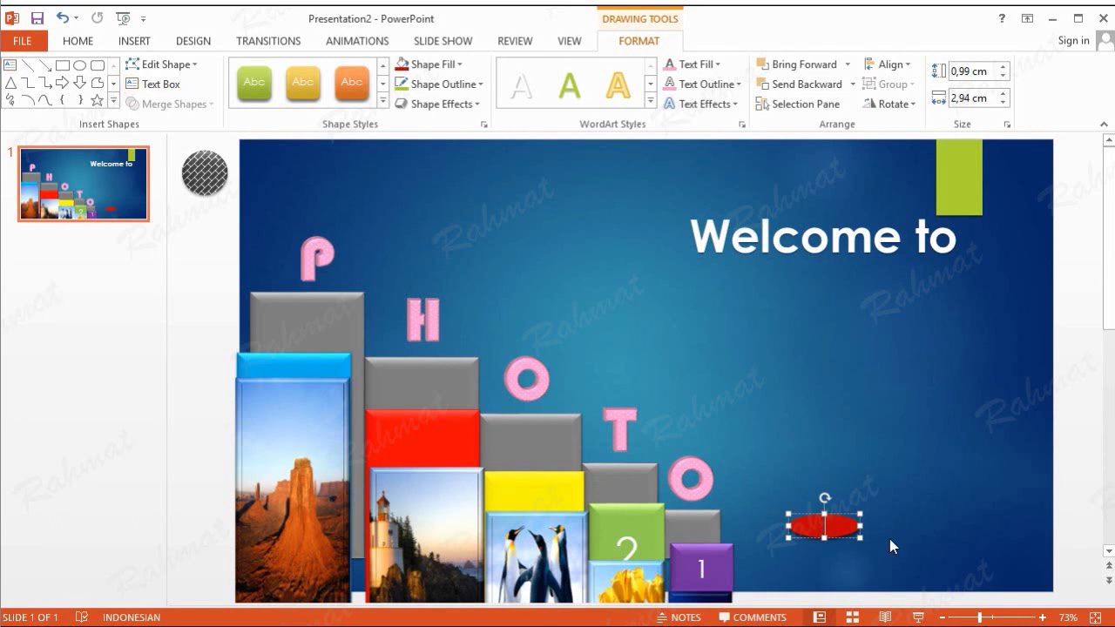
text(pl)
text(ay)
double_click(828, 526)
click(912, 477)
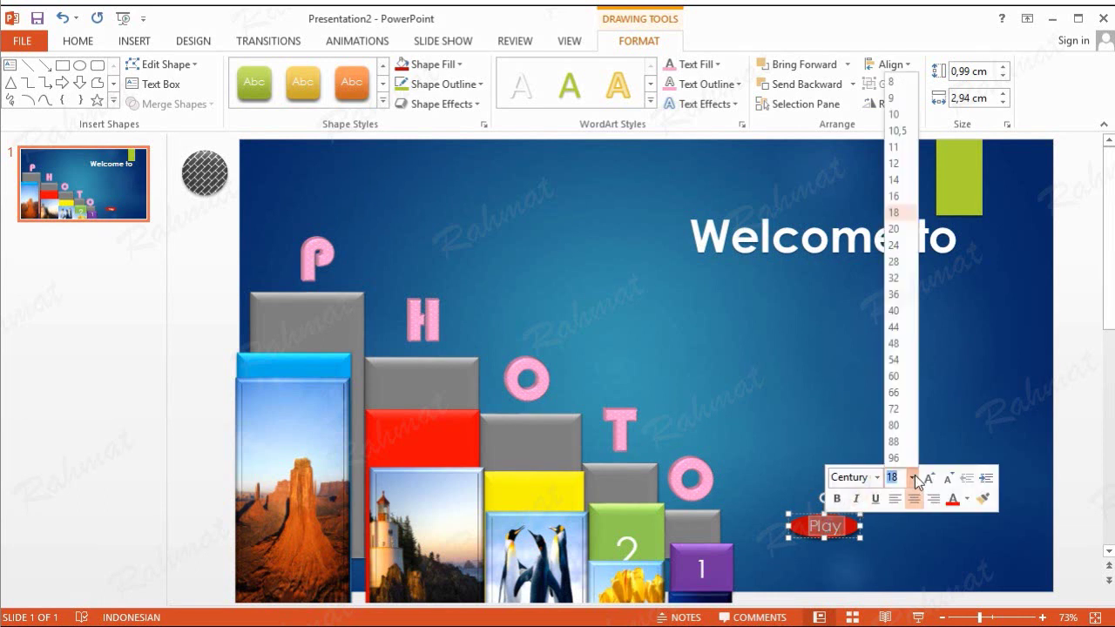
click(894, 180)
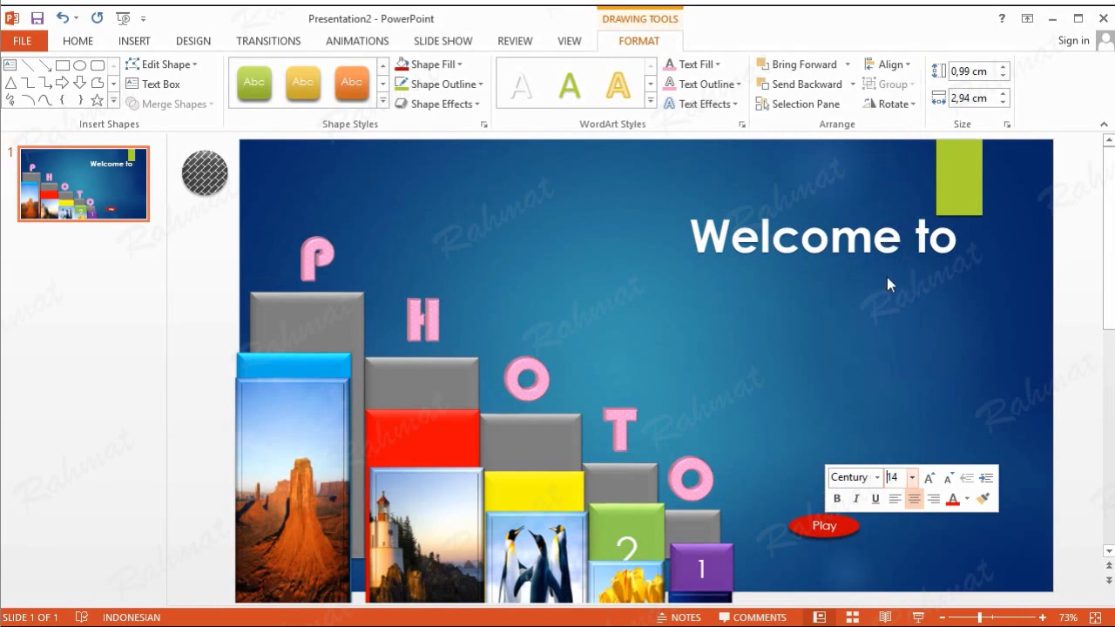
click(854, 525)
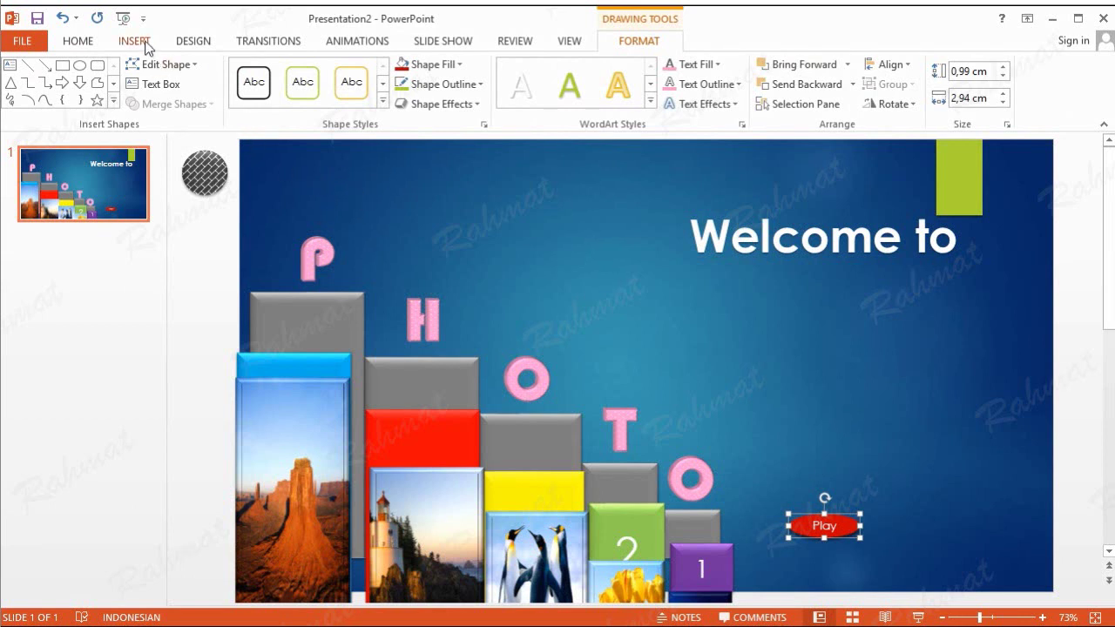
- Paste a copy of the Play button just above the original and fill it light blue
click(78, 43)
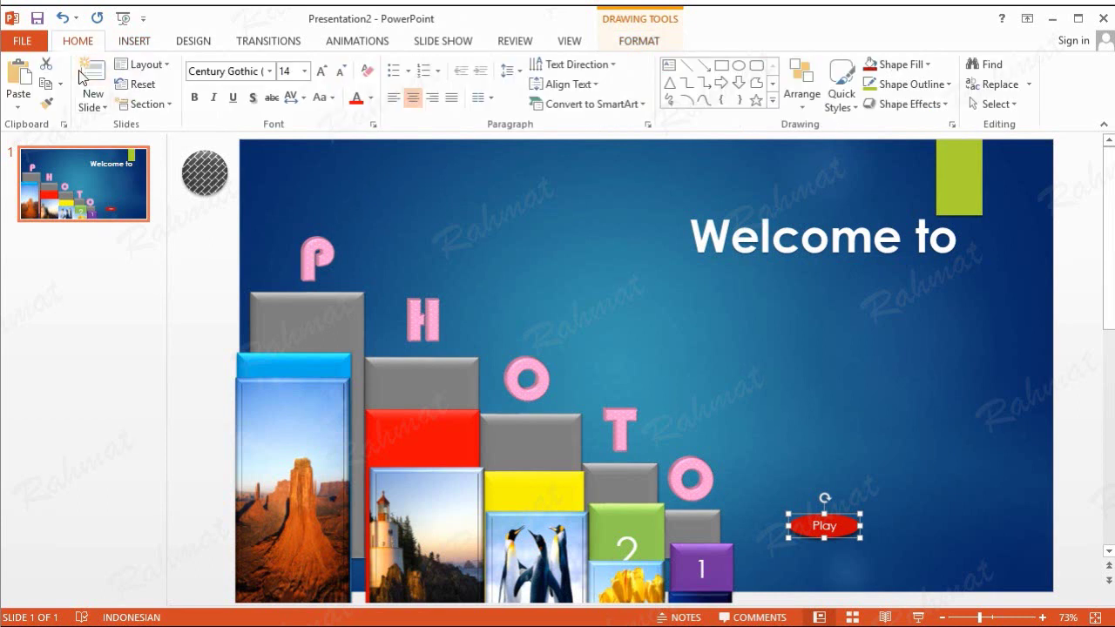
click(48, 84)
click(19, 79)
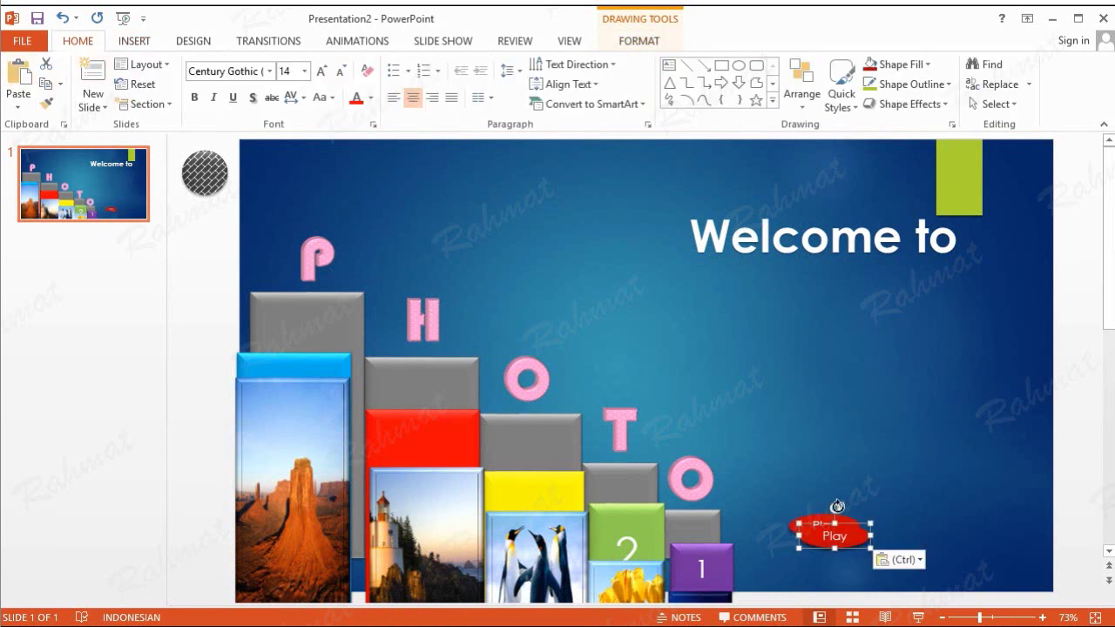
drag(848, 527, 863, 471)
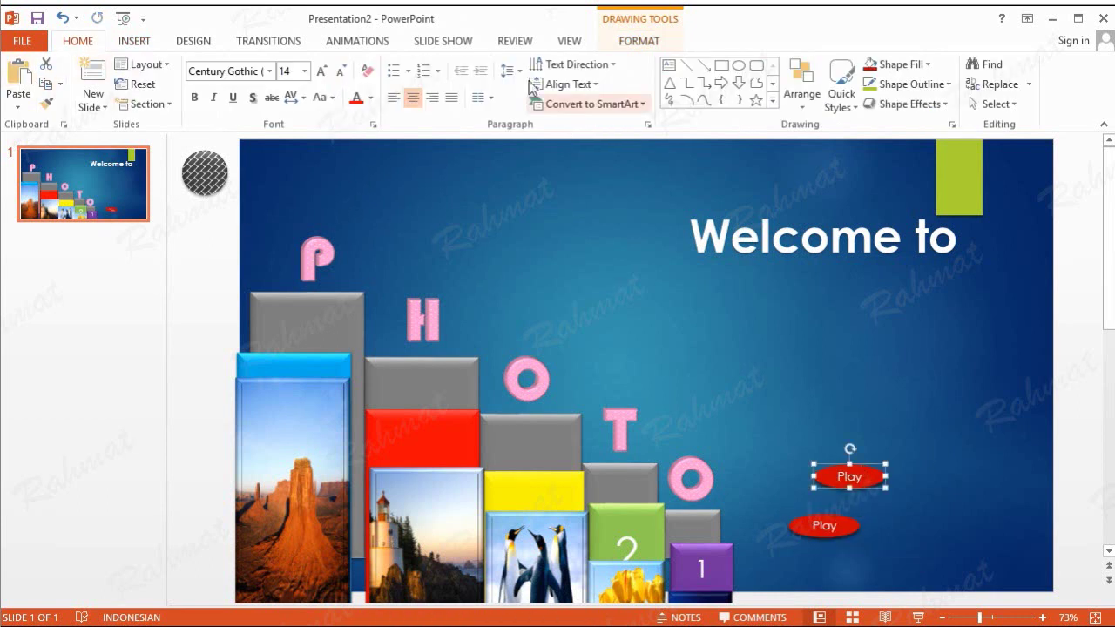
click(651, 45)
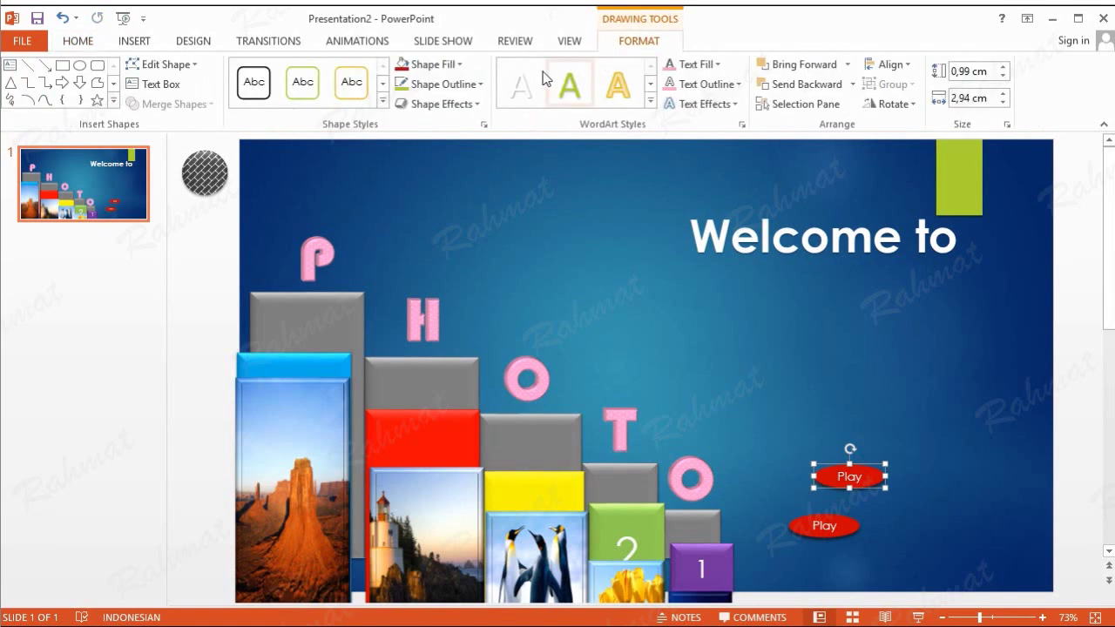
click(459, 65)
click(489, 199)
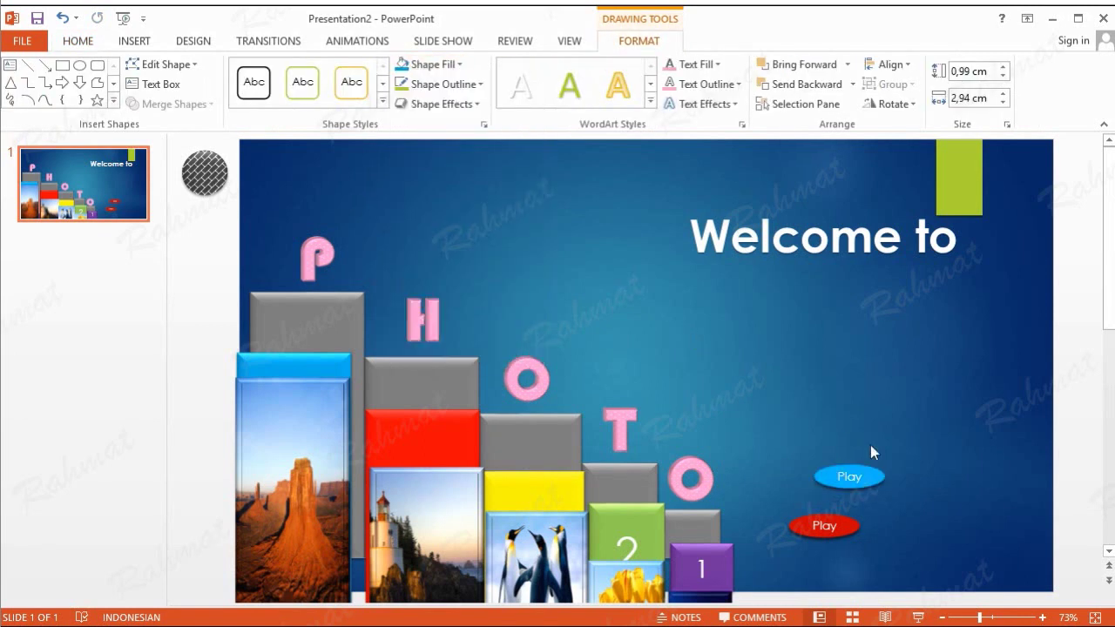
click(849, 527)
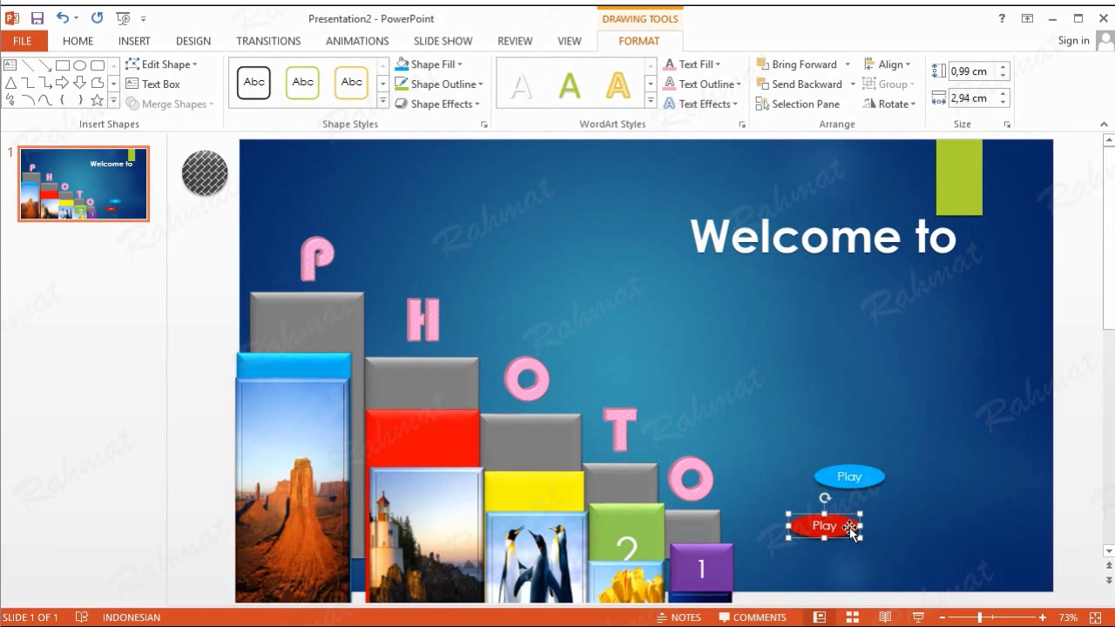
right_click(849, 527)
- Position the red Play button at 20,91 cm horizontal and 16,61 cm vertical
click(939, 496)
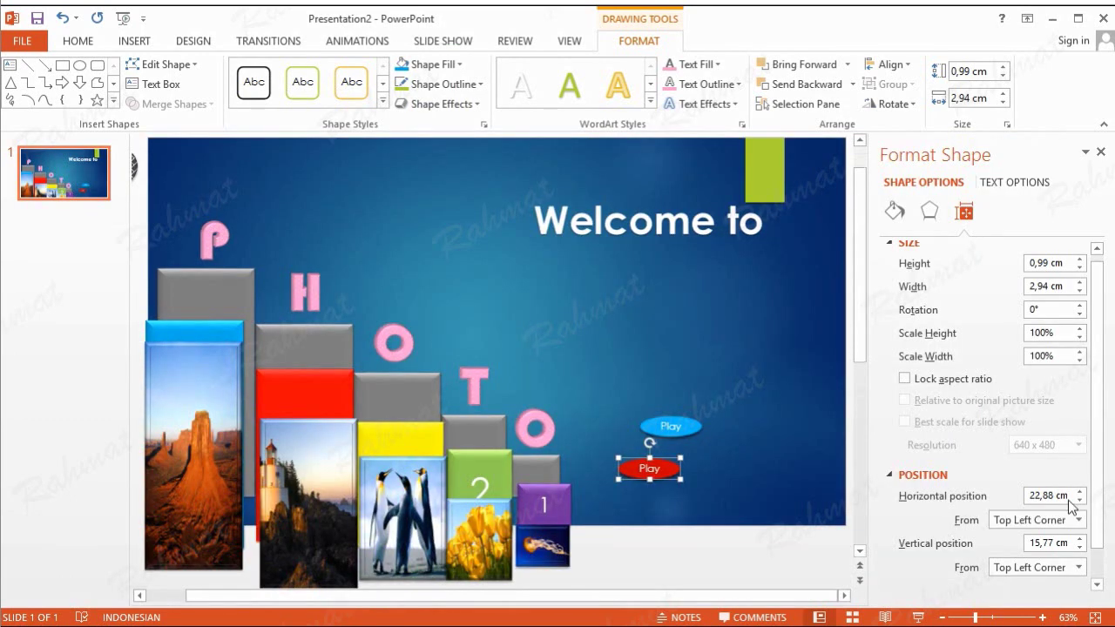
drag(1051, 496, 965, 495)
text(20,)
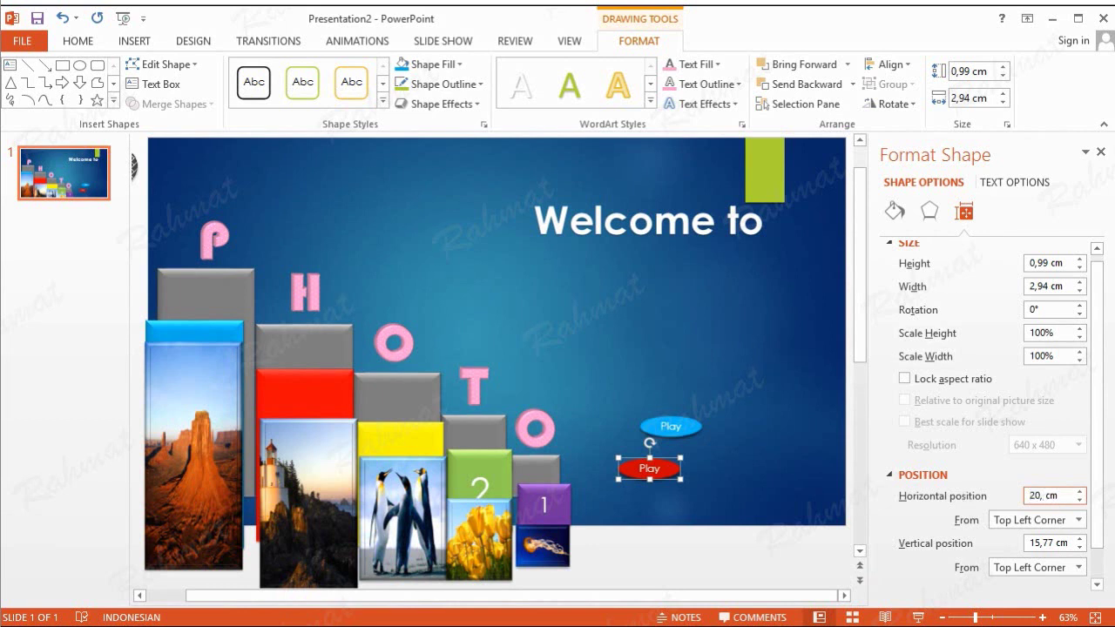
click(782, 404)
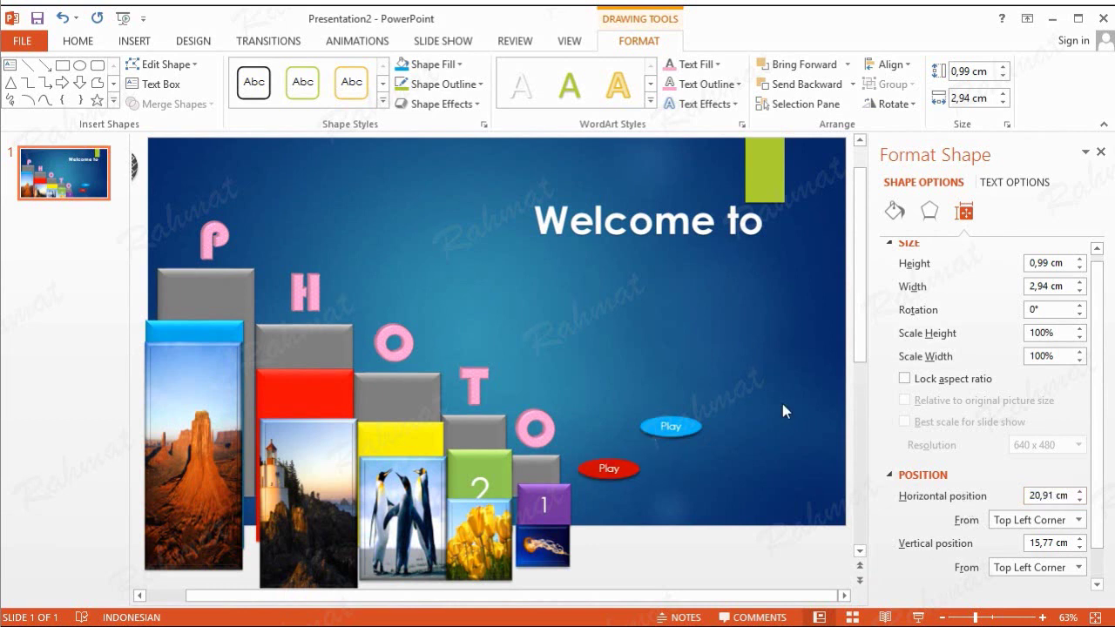
click(601, 470)
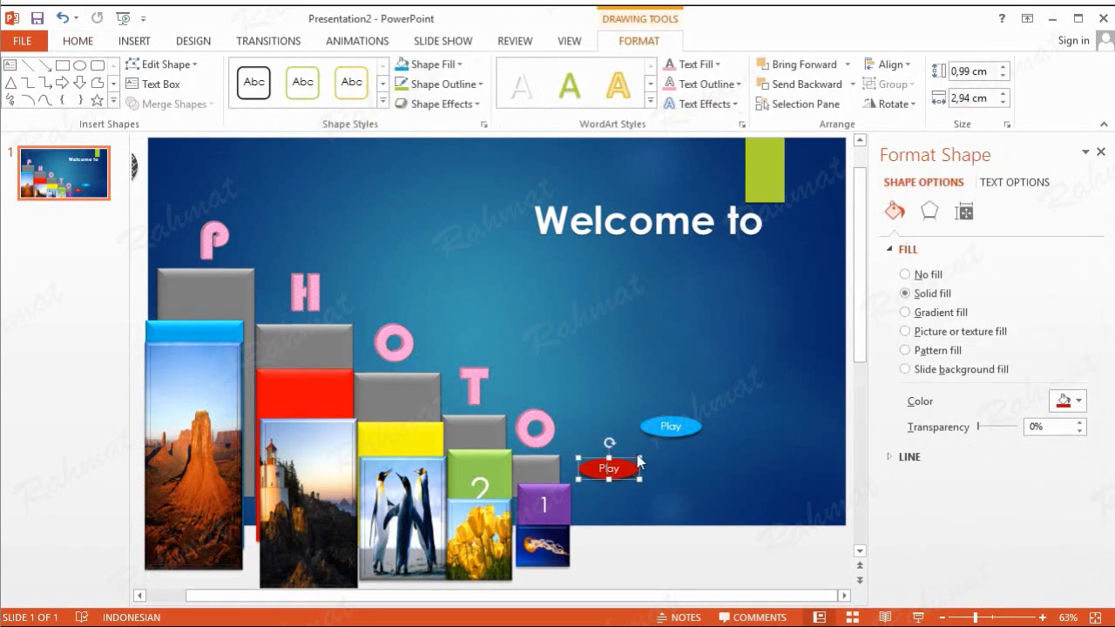
right_click(625, 468)
click(696, 426)
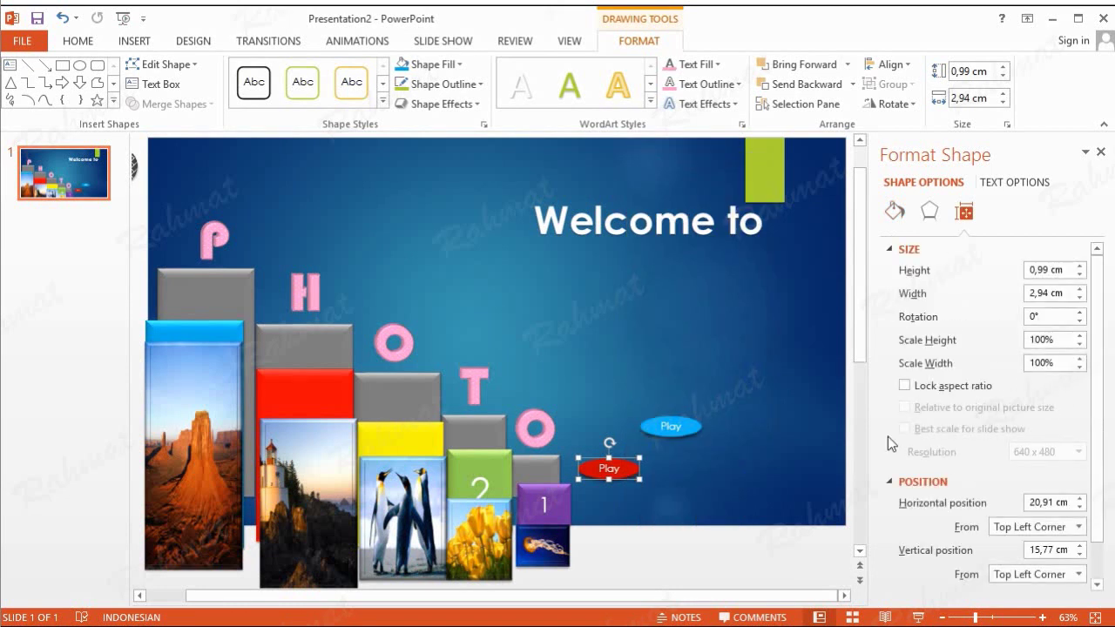
click(1054, 550)
drag(1054, 550, 965, 552)
text(16)
key(Return)
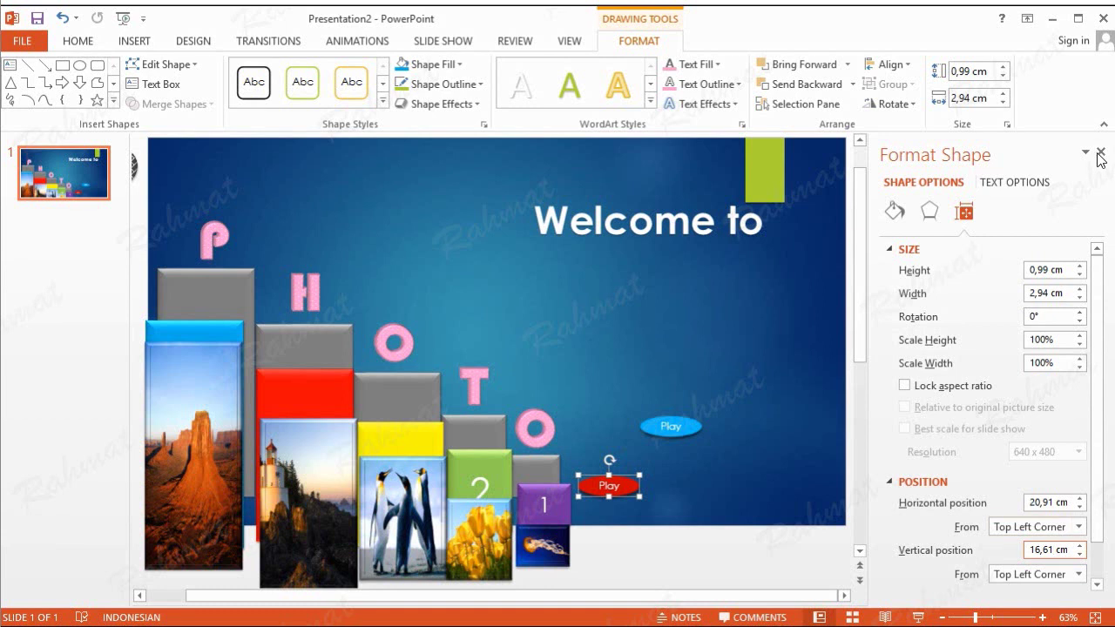
- Move the blue Play button to the same 20,91 cm by 16,61 cm spot, covering the red one
click(681, 428)
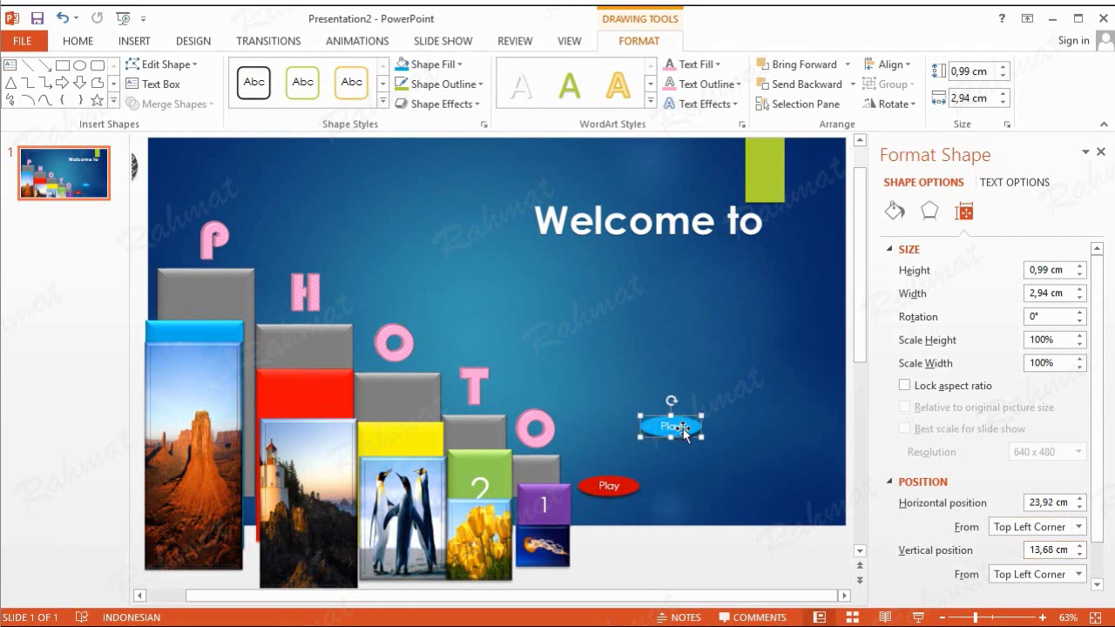
click(1051, 503)
double_click(1048, 503)
text(20)
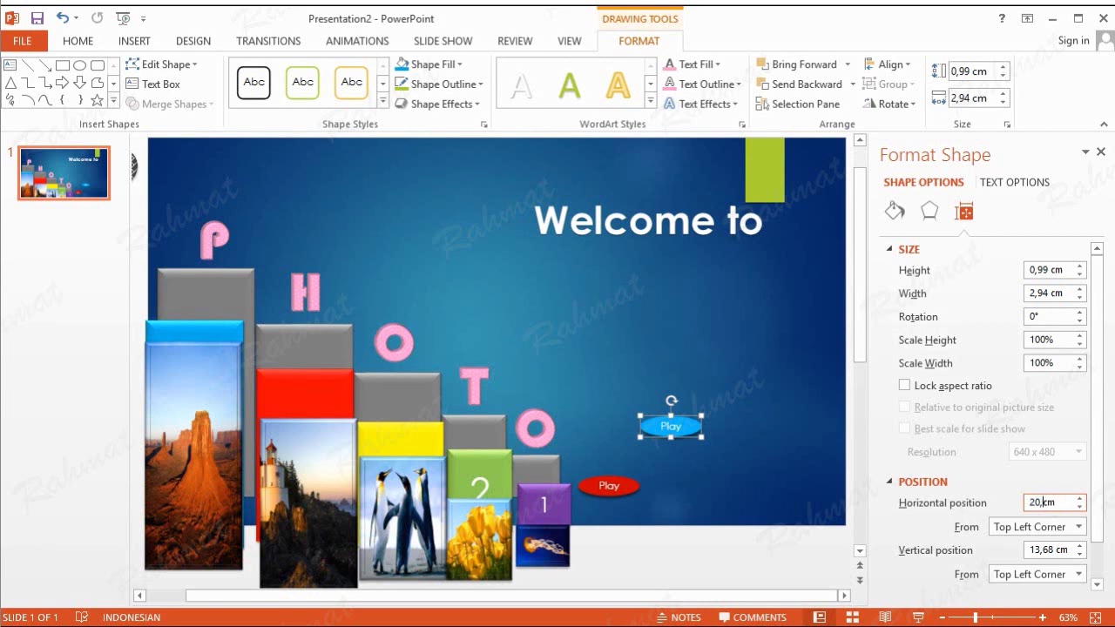
double_click(1041, 549)
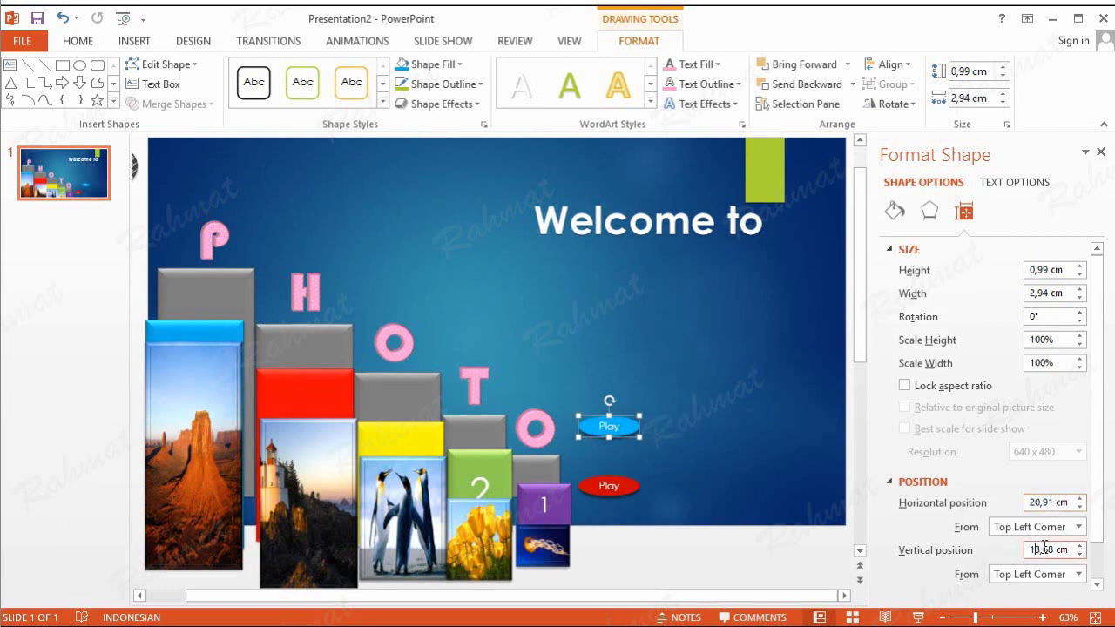
text(16,)
key(Return)
- Insert a WordArt text reading 'ALBUM' on the slide
click(752, 345)
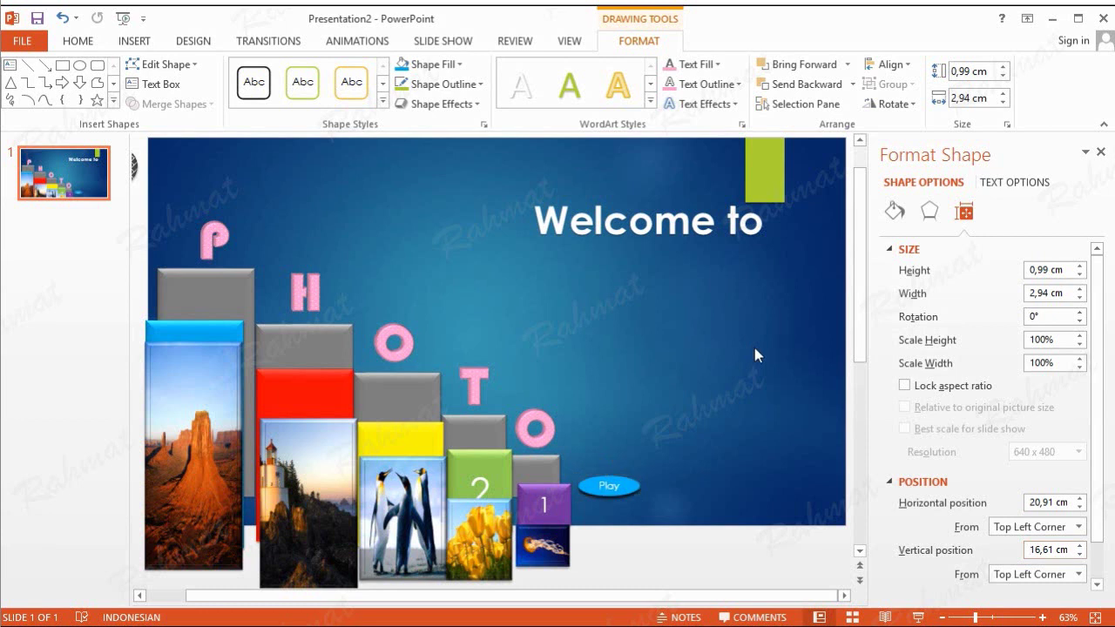
click(135, 43)
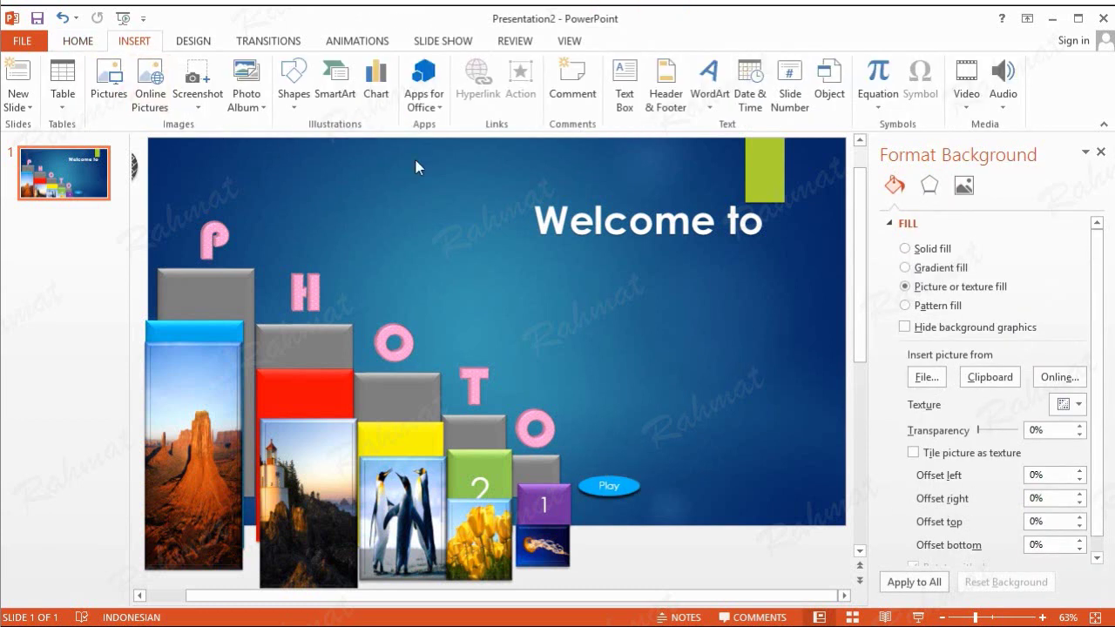
click(699, 104)
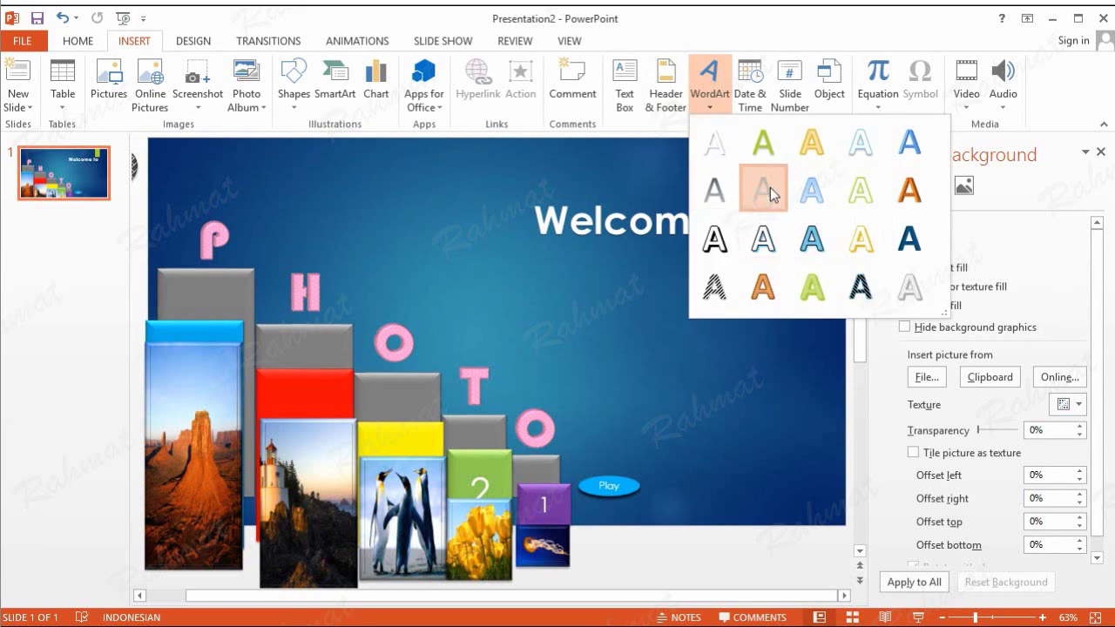
click(770, 187)
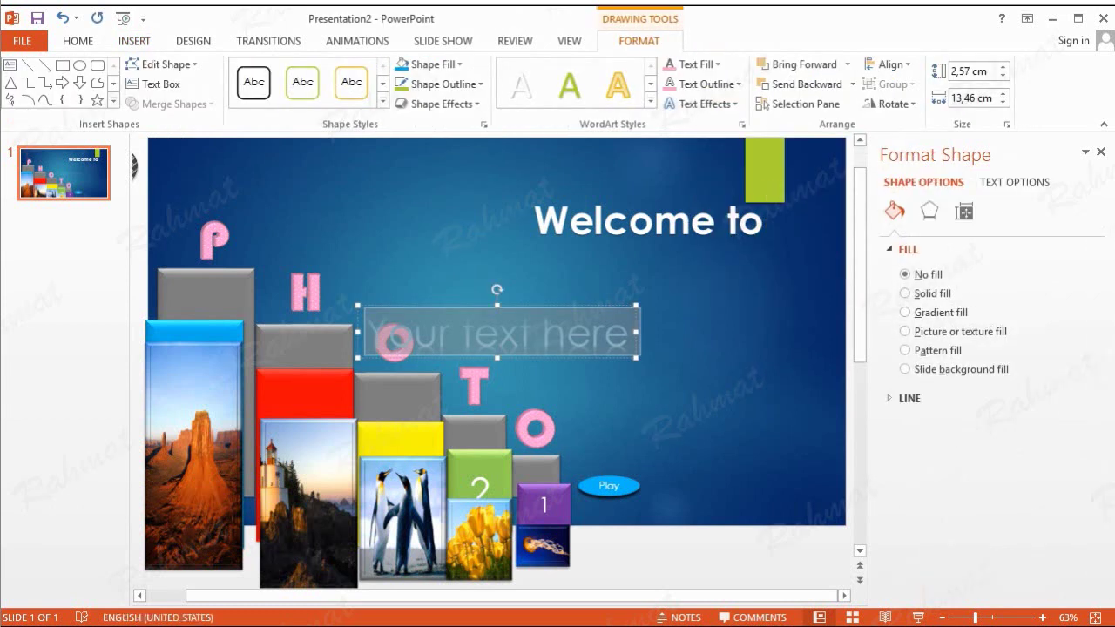
text(ALBUM)
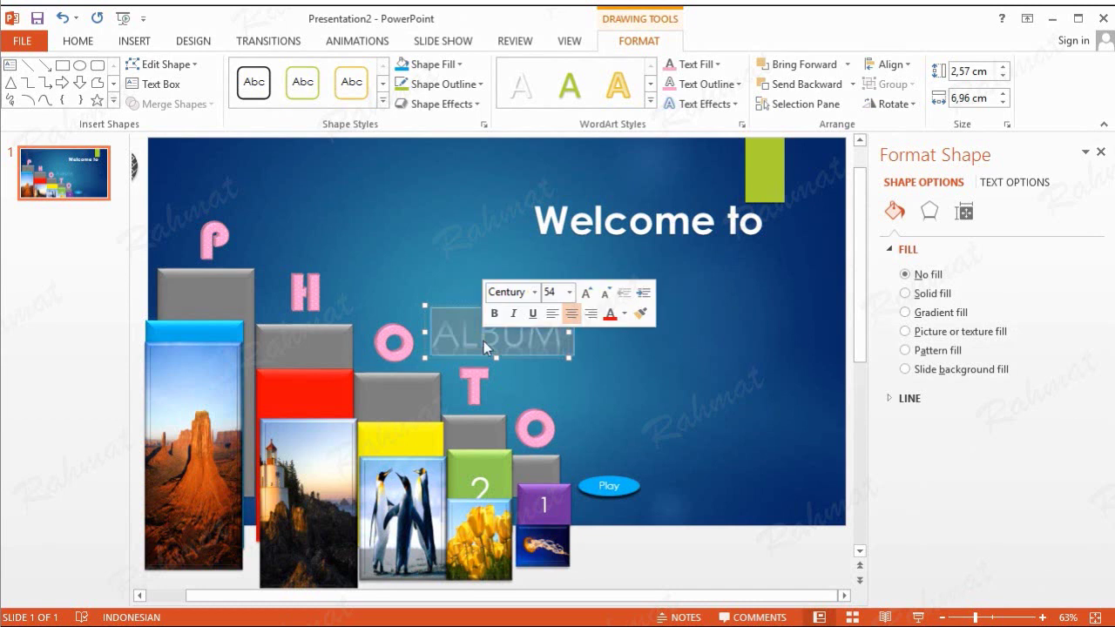
key(Escape)
- Expand ALBUM's character spacing by 10 pt and drag it beside the Play button
click(76, 41)
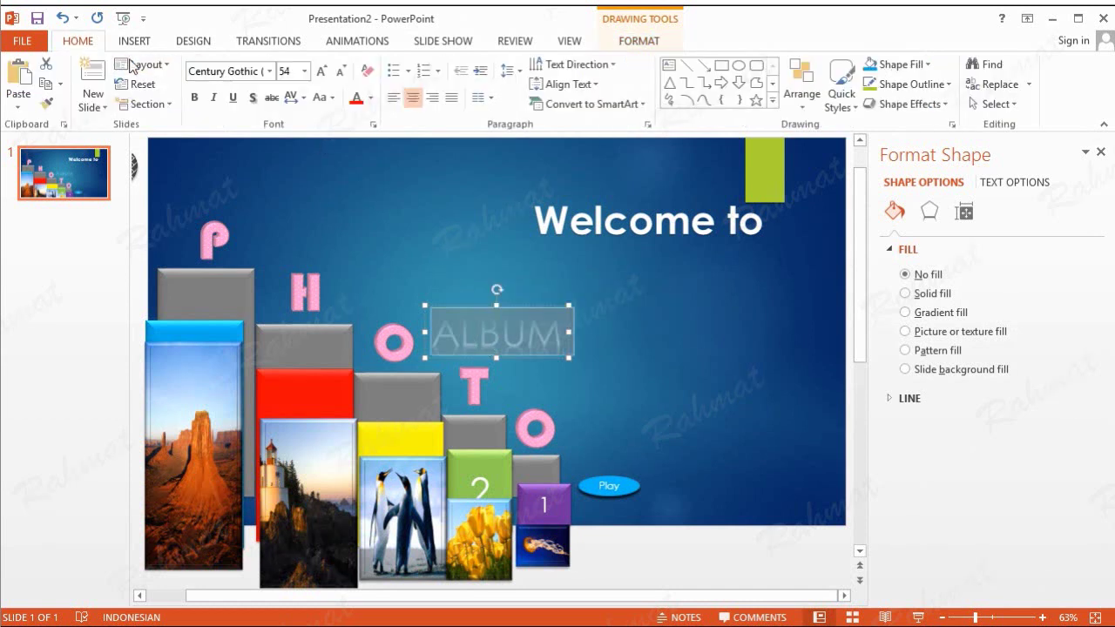
click(302, 96)
click(333, 202)
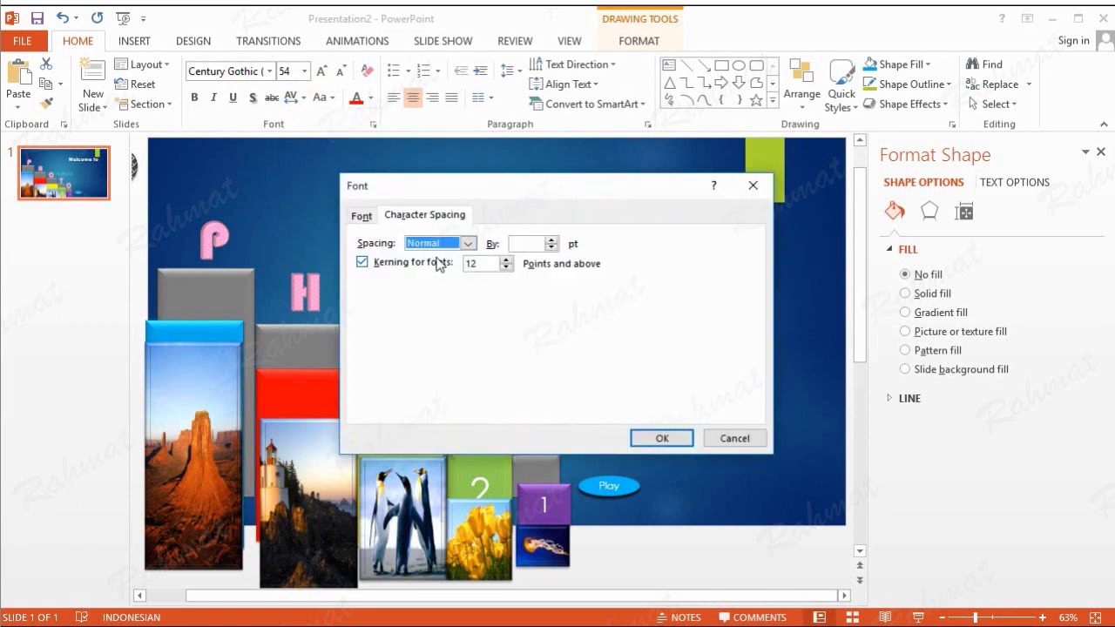
click(468, 244)
click(430, 276)
click(527, 243)
drag(527, 243, 448, 232)
text(10)
click(662, 439)
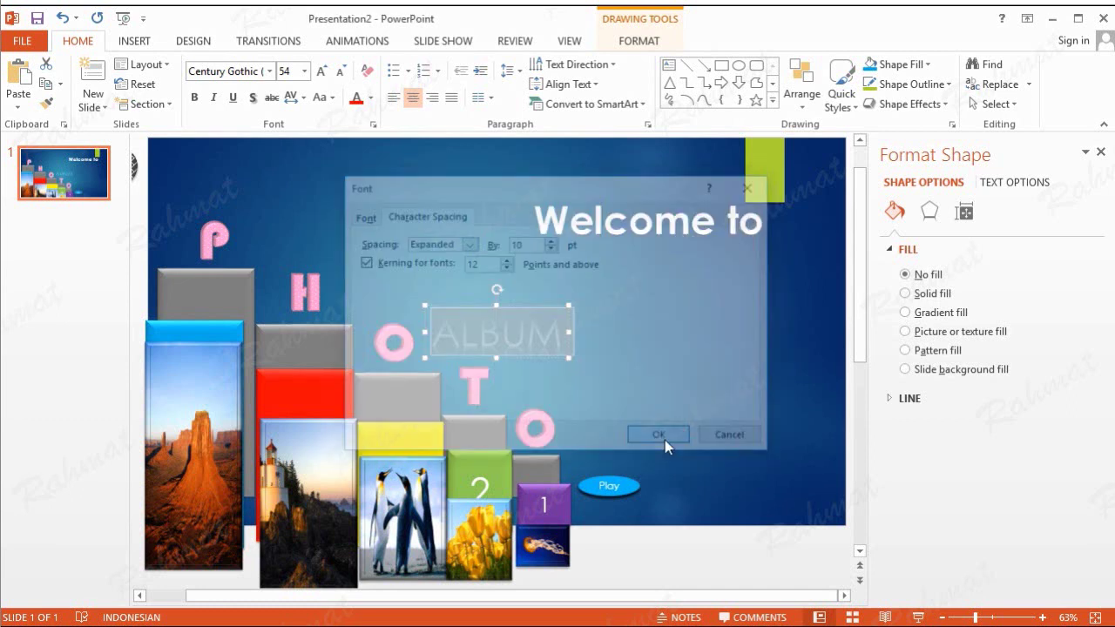
drag(530, 306, 778, 452)
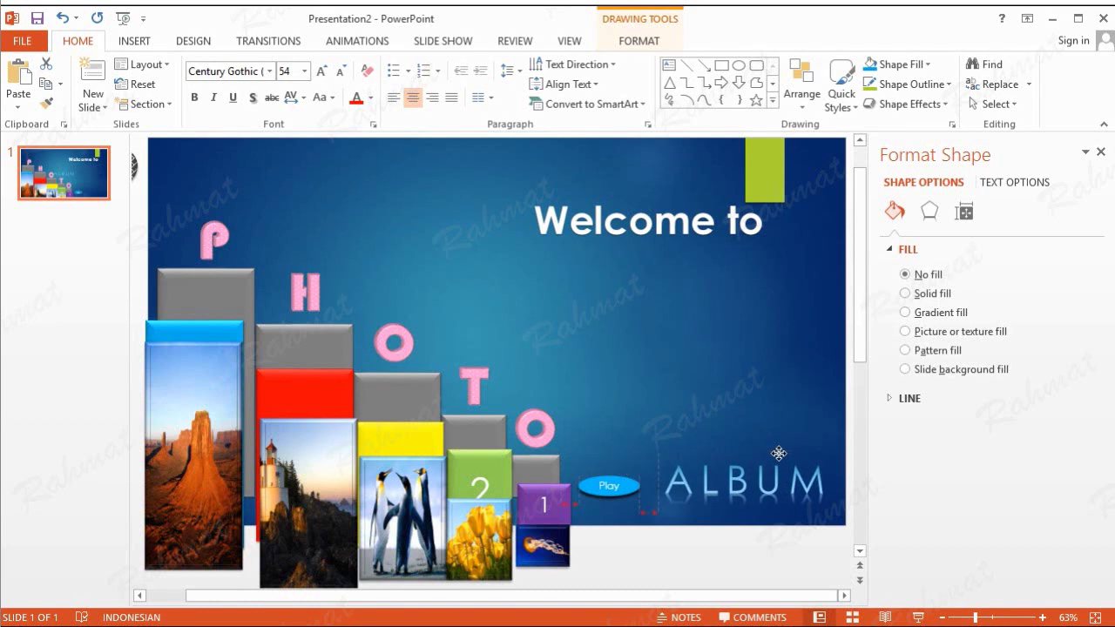
drag(779, 452, 770, 423)
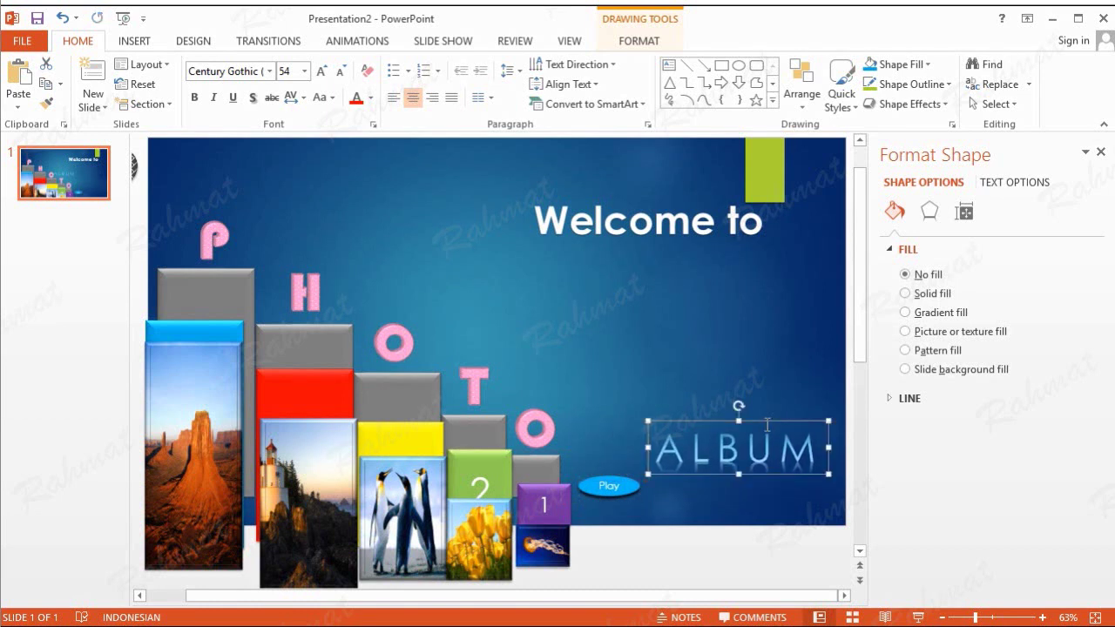
- Position ALBUM at 8,84 cm horizontal and 15,31 cm vertical, then close the Format pane
right_click(770, 423)
click(819, 387)
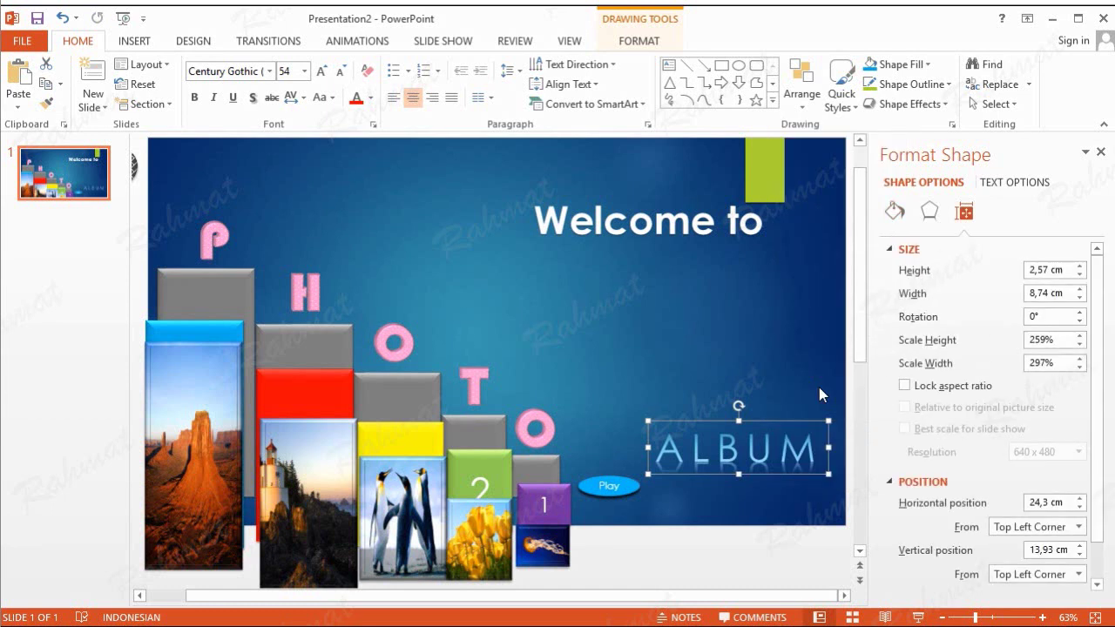
click(1047, 502)
drag(1051, 503, 1023, 503)
text(8,84)
drag(1047, 550, 1008, 552)
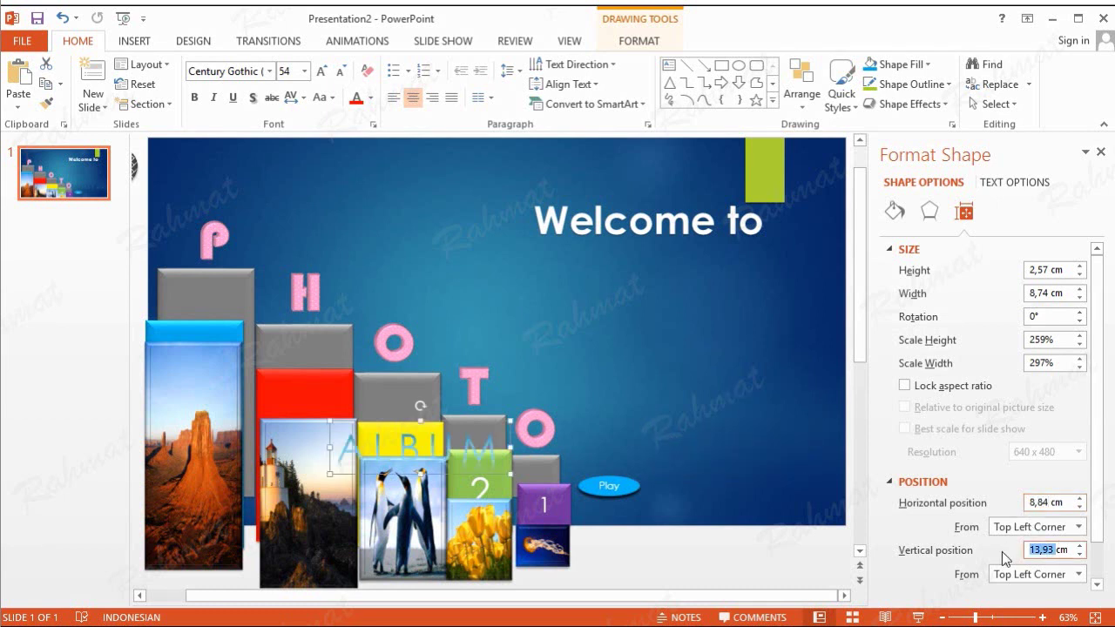
text(15,31)
key(Return)
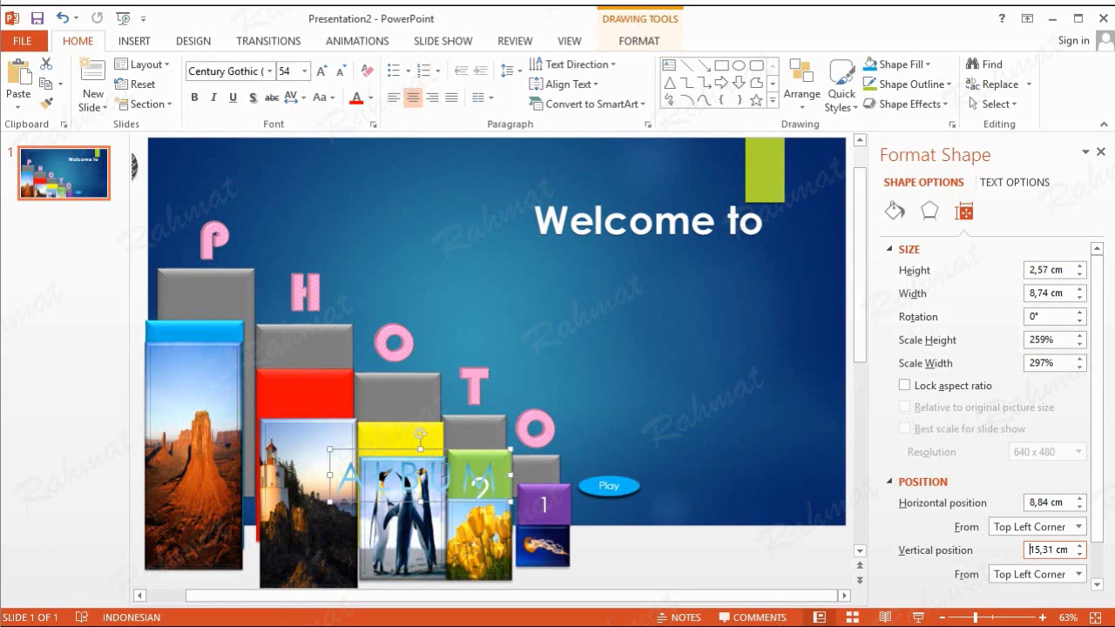
click(675, 355)
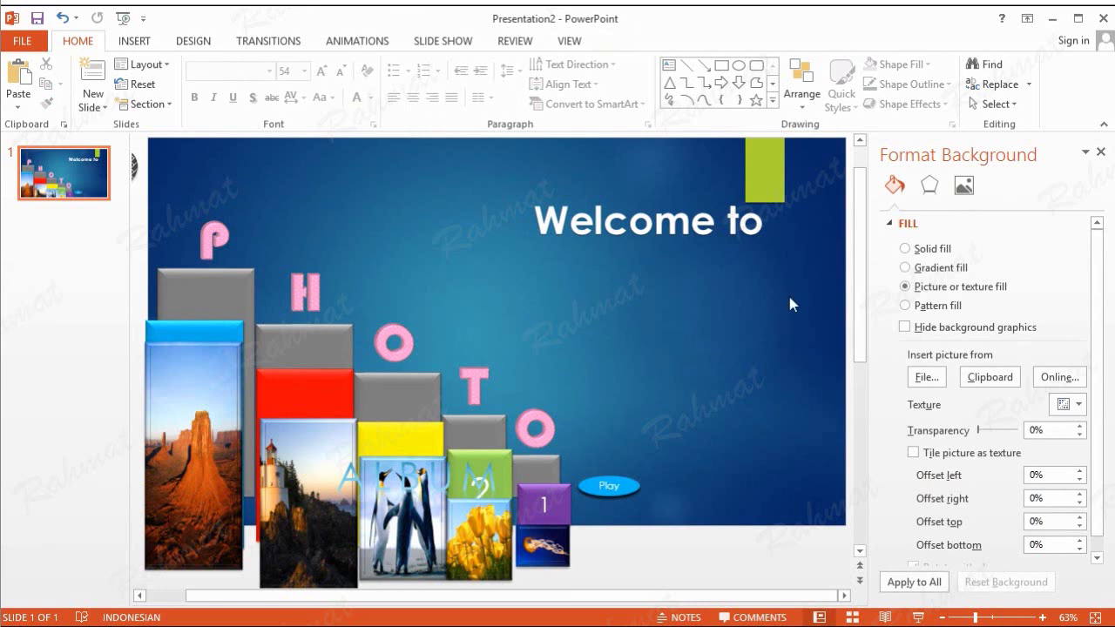
click(1101, 152)
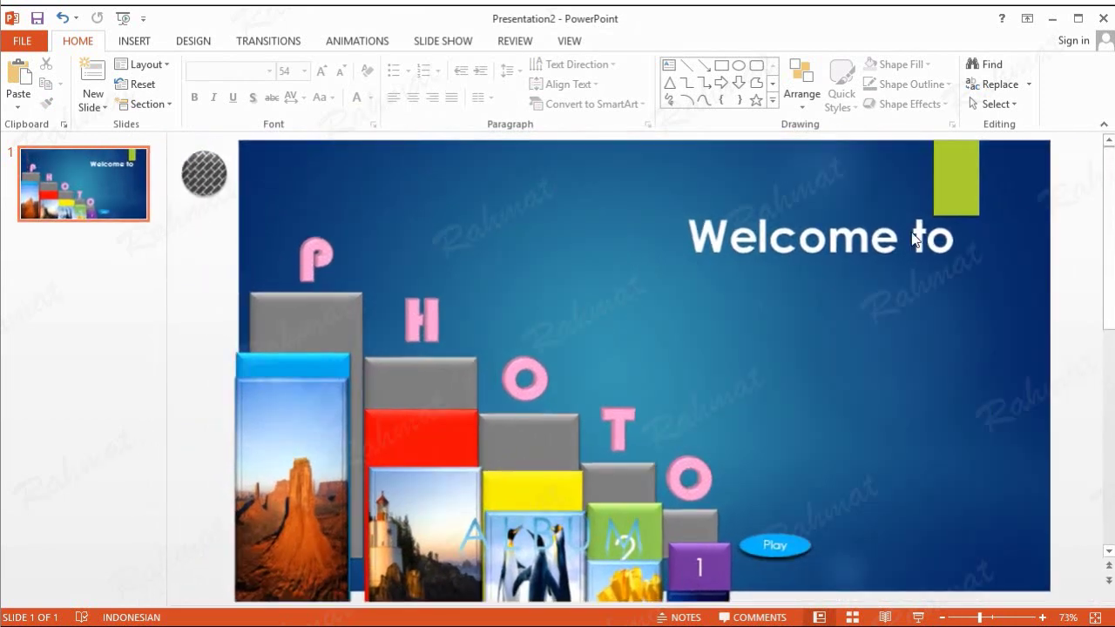
- Show the Animation Pane and select the patterned ball beside the slide
click(354, 43)
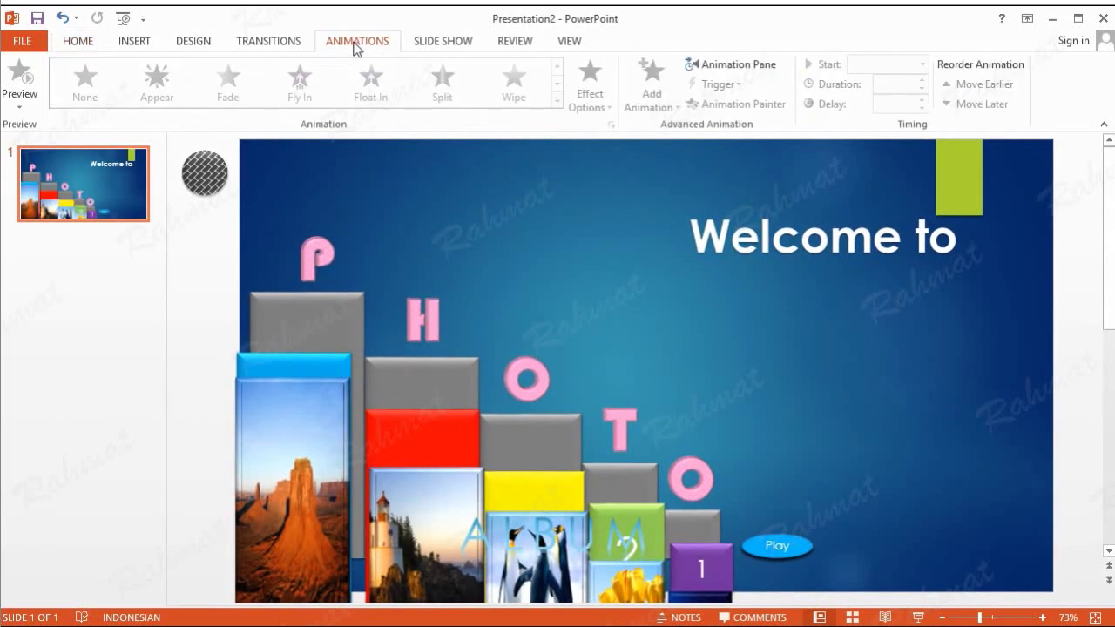
click(693, 64)
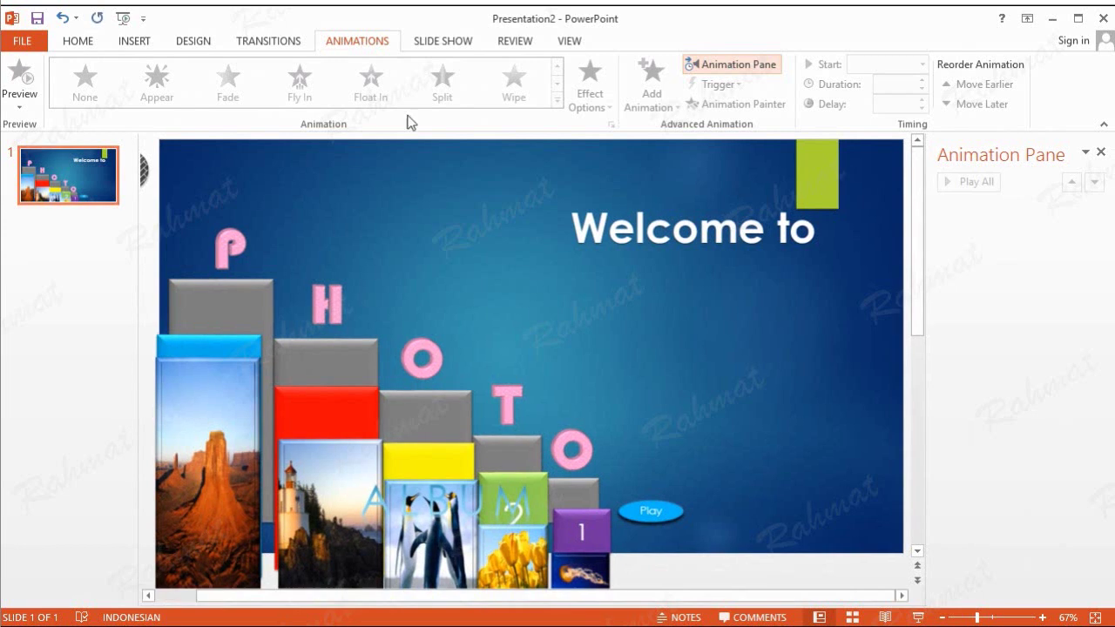
click(170, 596)
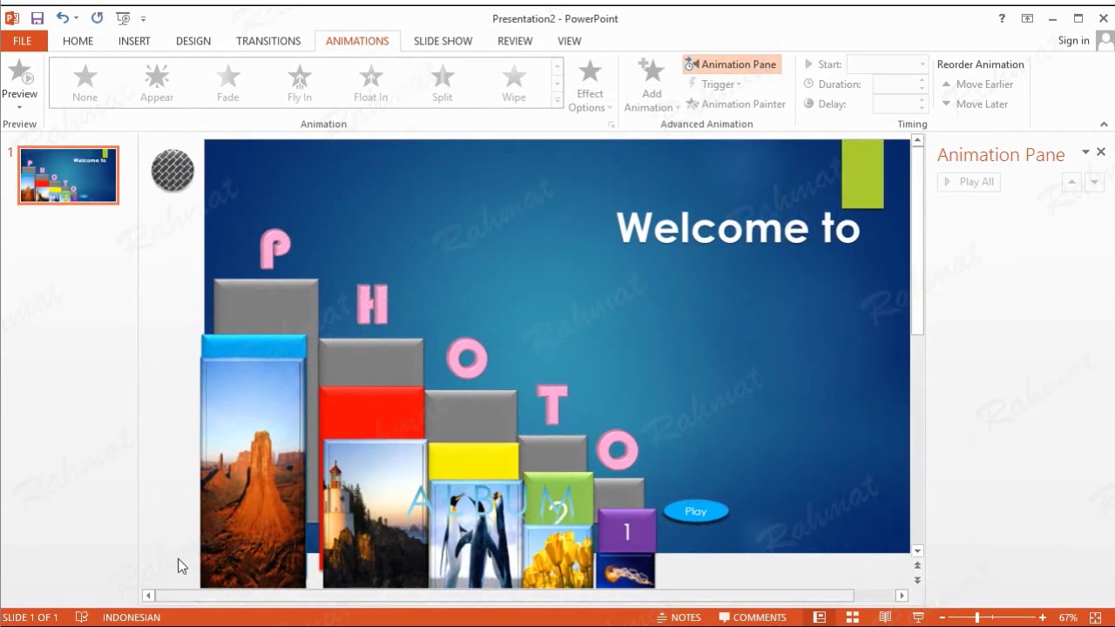
click(173, 170)
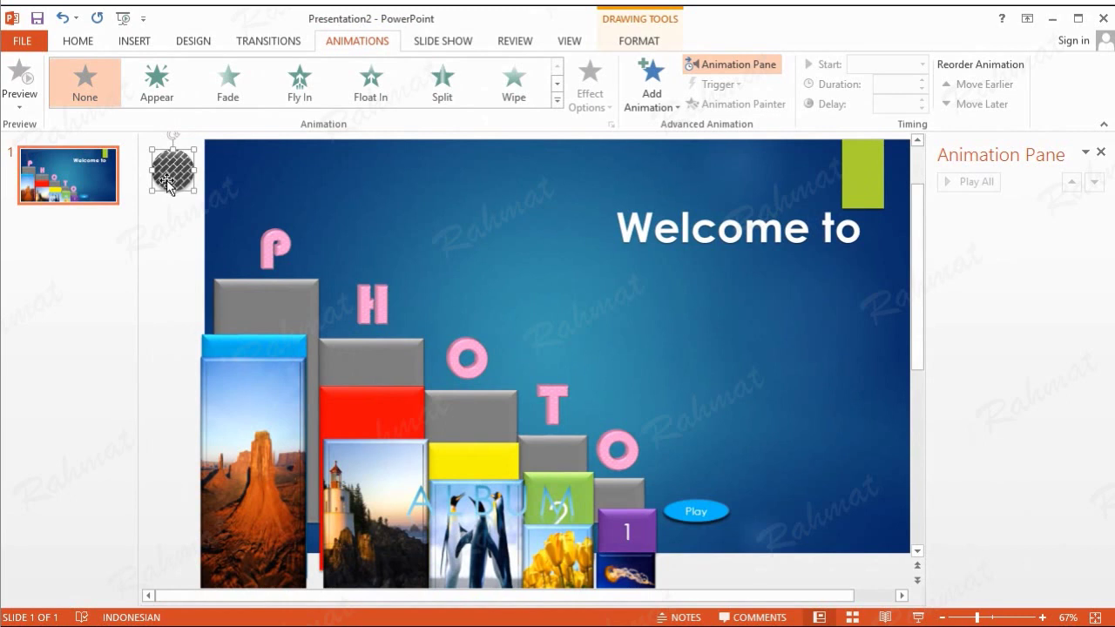
- Lift the blue, red and yellow blocks onto the first three grey steps, with desert, lighthouse and penguin photos over them
click(281, 346)
drag(282, 345, 294, 287)
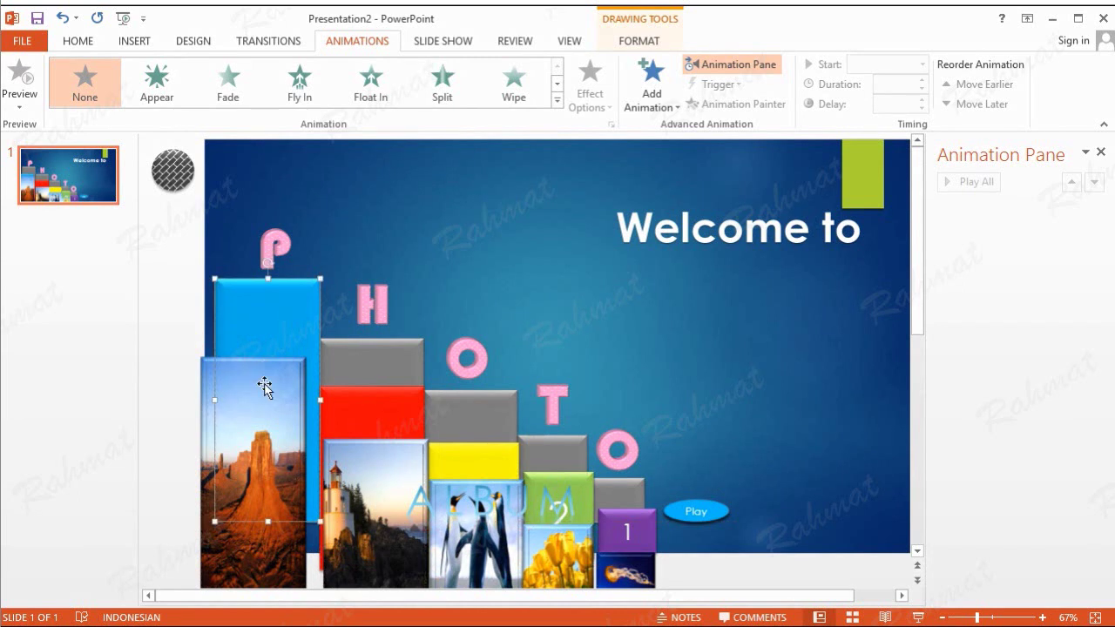
drag(264, 398, 279, 316)
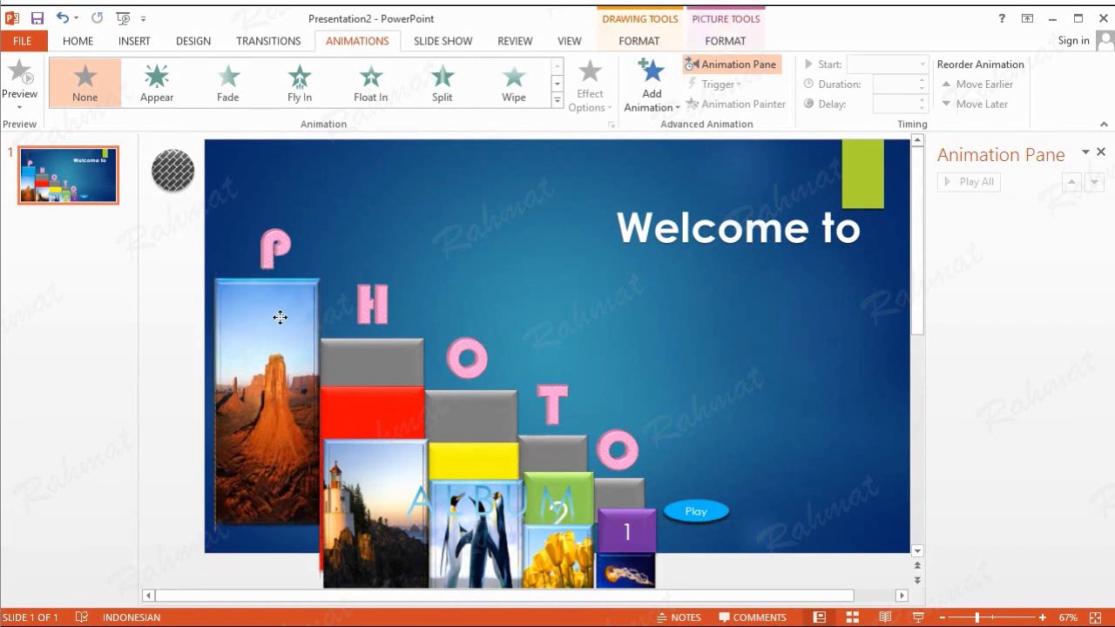
drag(381, 393, 386, 359)
drag(388, 466, 381, 364)
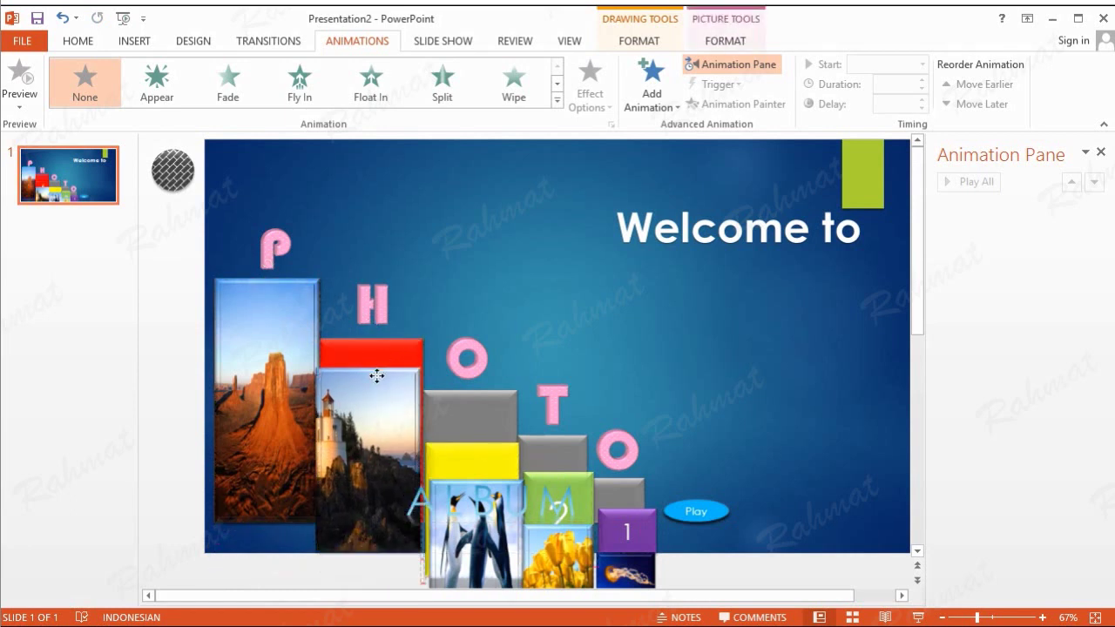
drag(446, 448, 463, 402)
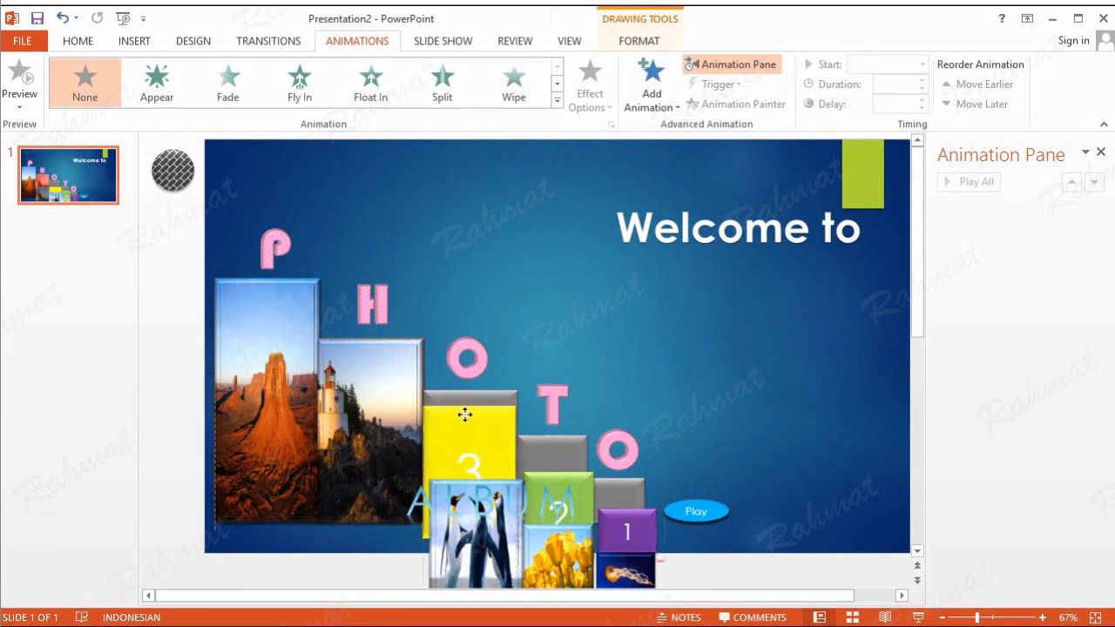
drag(489, 546, 485, 459)
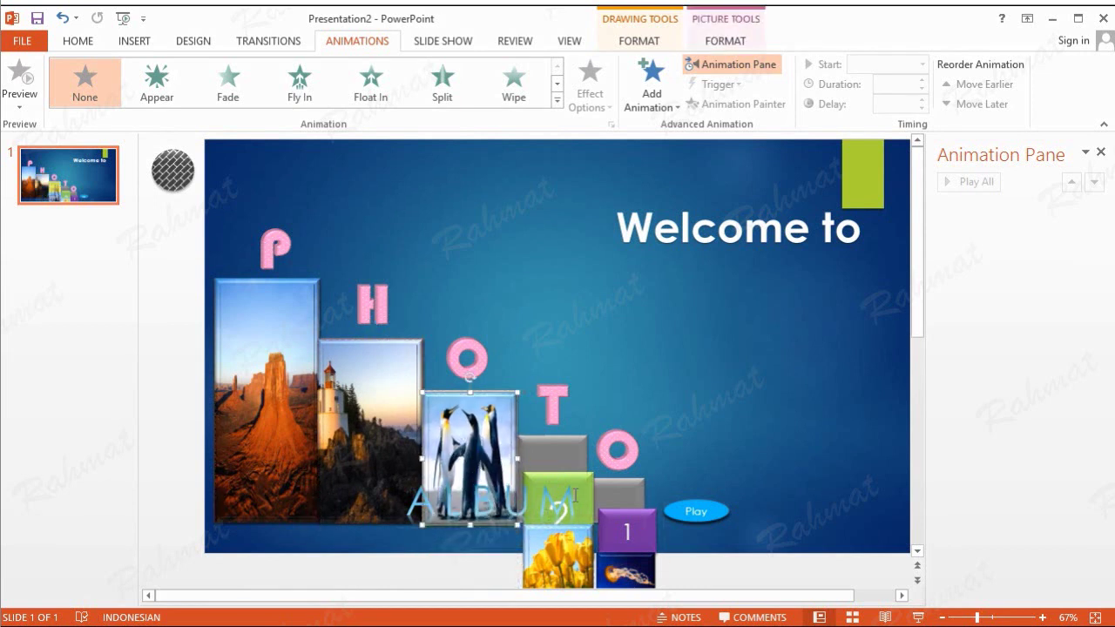
- Move the ALBUM text box up under the 'Welcome to' heading
click(584, 479)
click(584, 479)
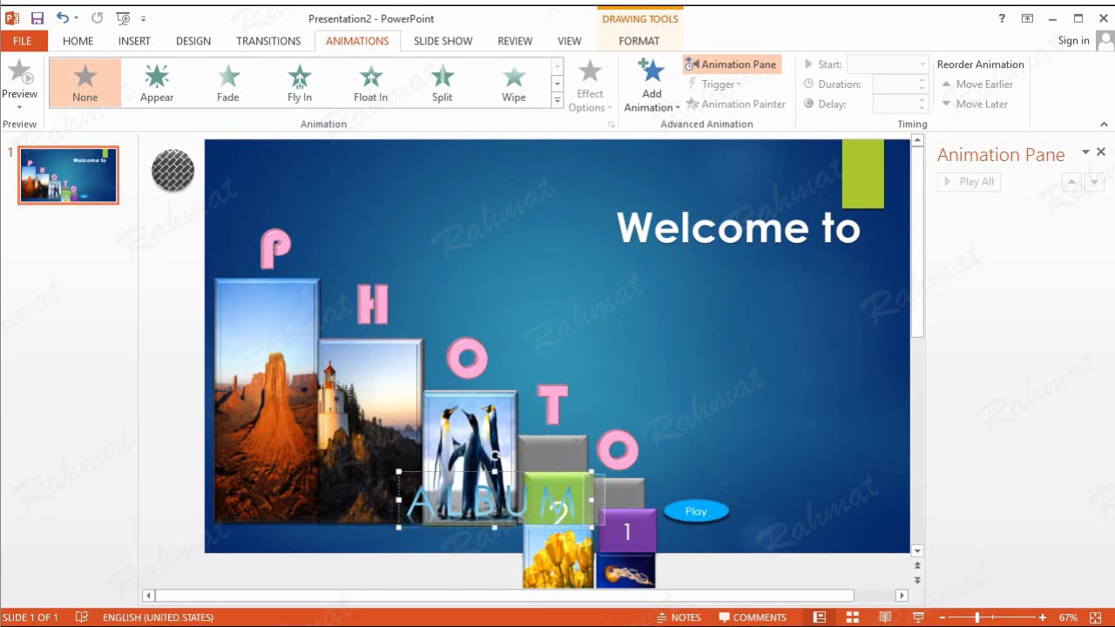
drag(506, 475, 810, 252)
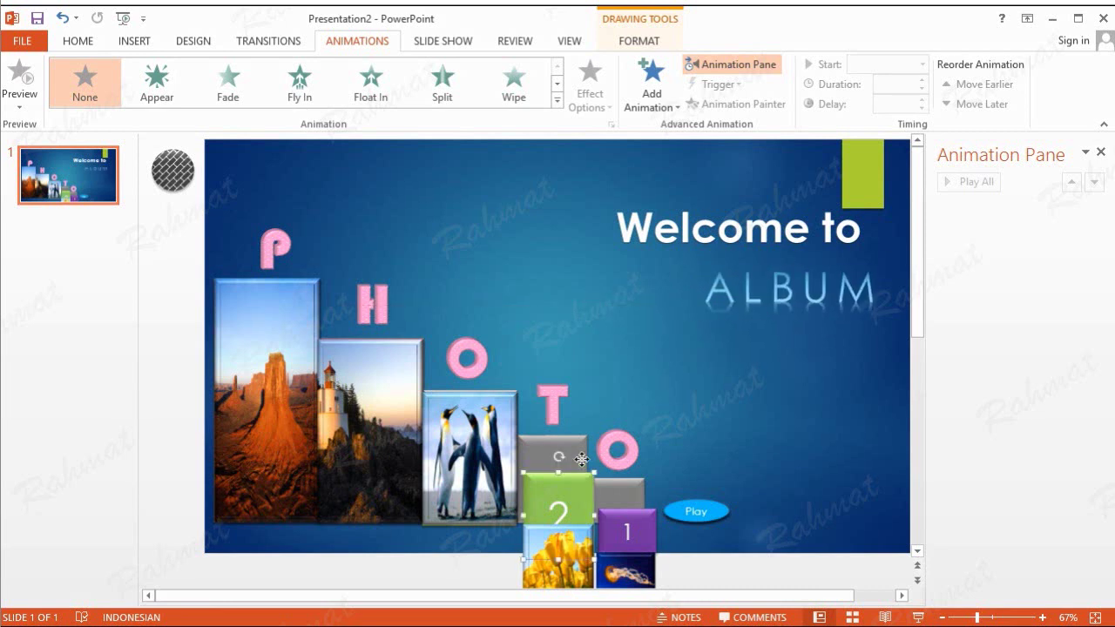
- Lift the green and purple blocks onto the last two steps, covered by the tulip and jellyfish photos
drag(582, 480, 577, 446)
drag(584, 537, 583, 463)
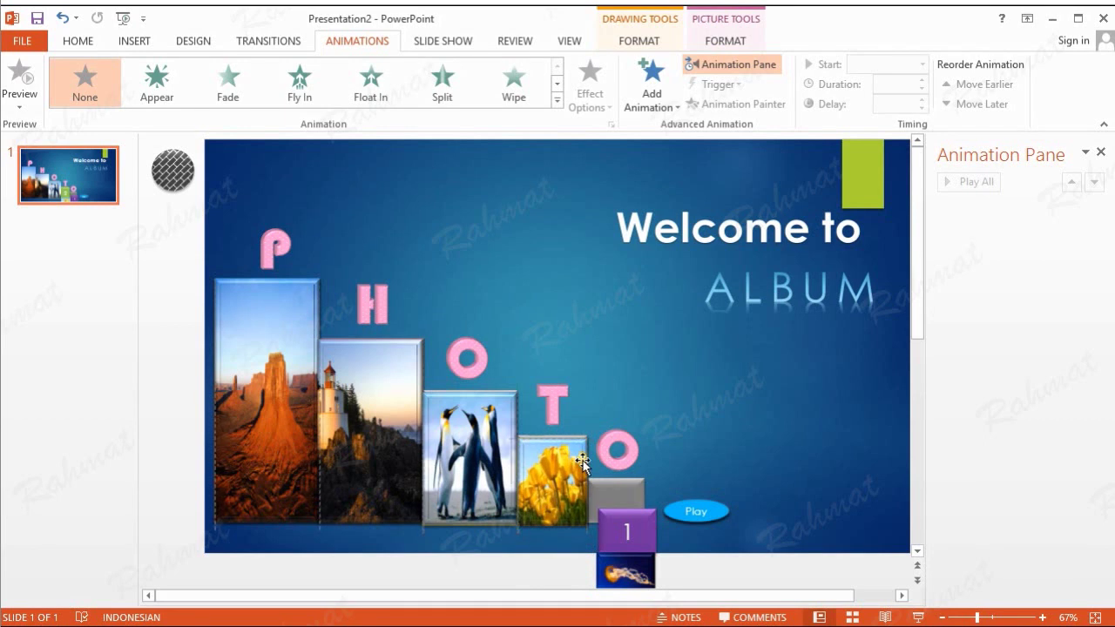
drag(639, 525, 631, 495)
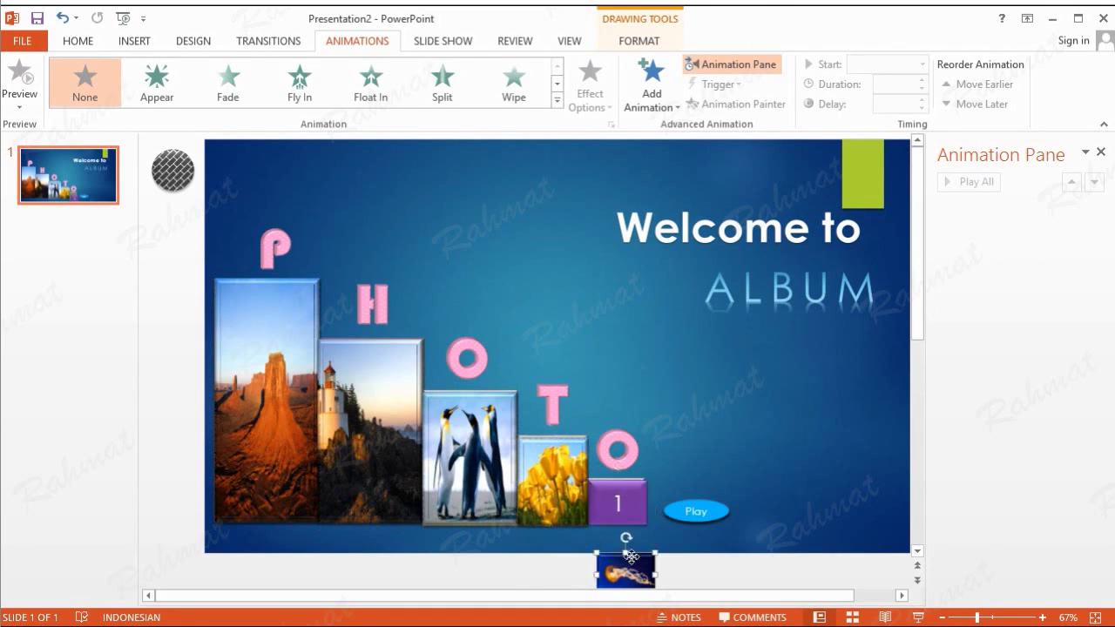
drag(625, 570, 636, 492)
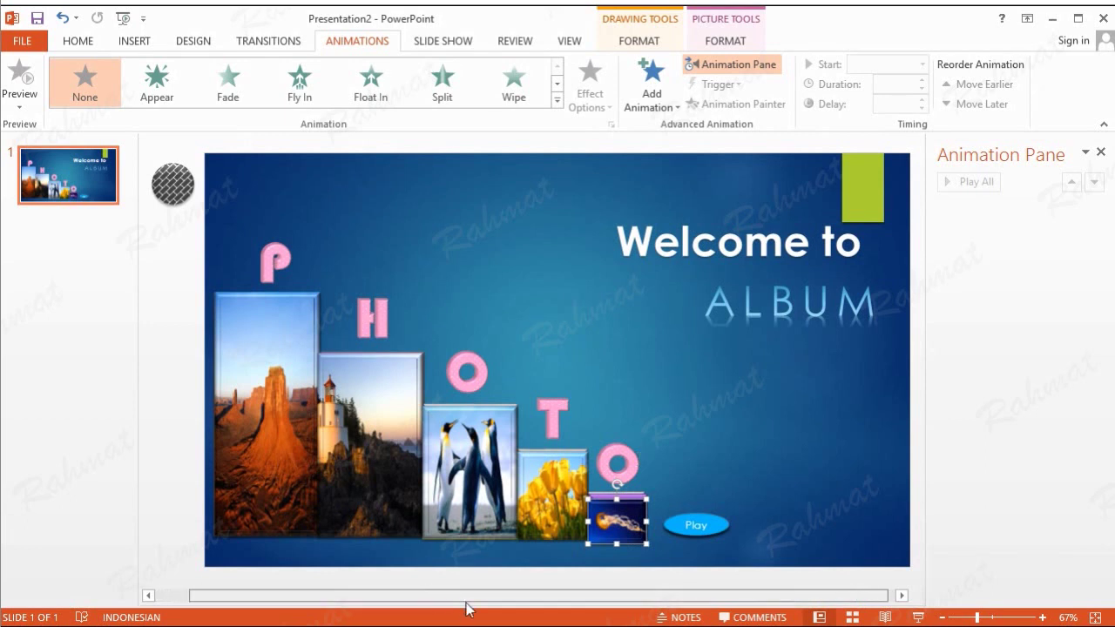
scroll(465, 603, right, 2)
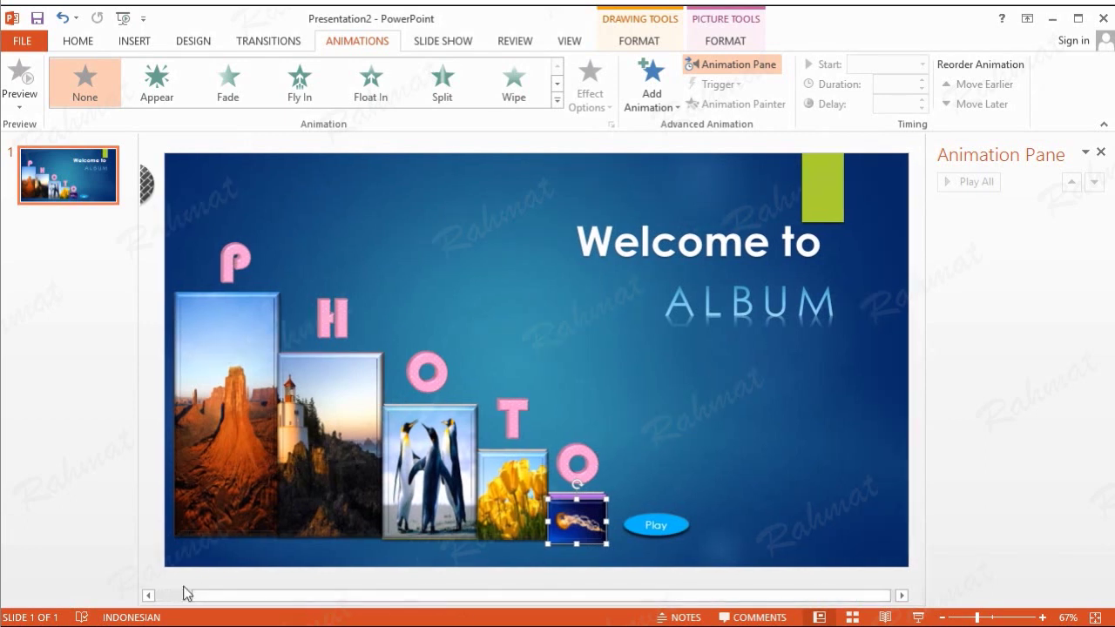
click(183, 597)
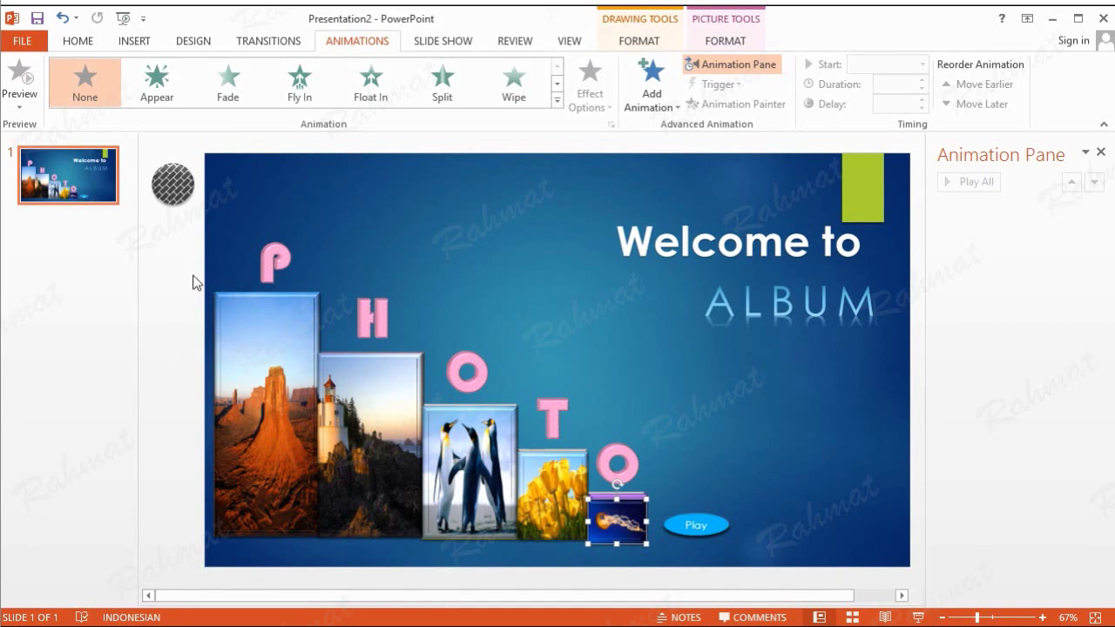
mouse_move(183, 268)
mouse_down()
mouse_move(251, 373)
mouse_move(232, 282)
mouse_move(623, 514)
mouse_move(772, 564)
mouse_up()
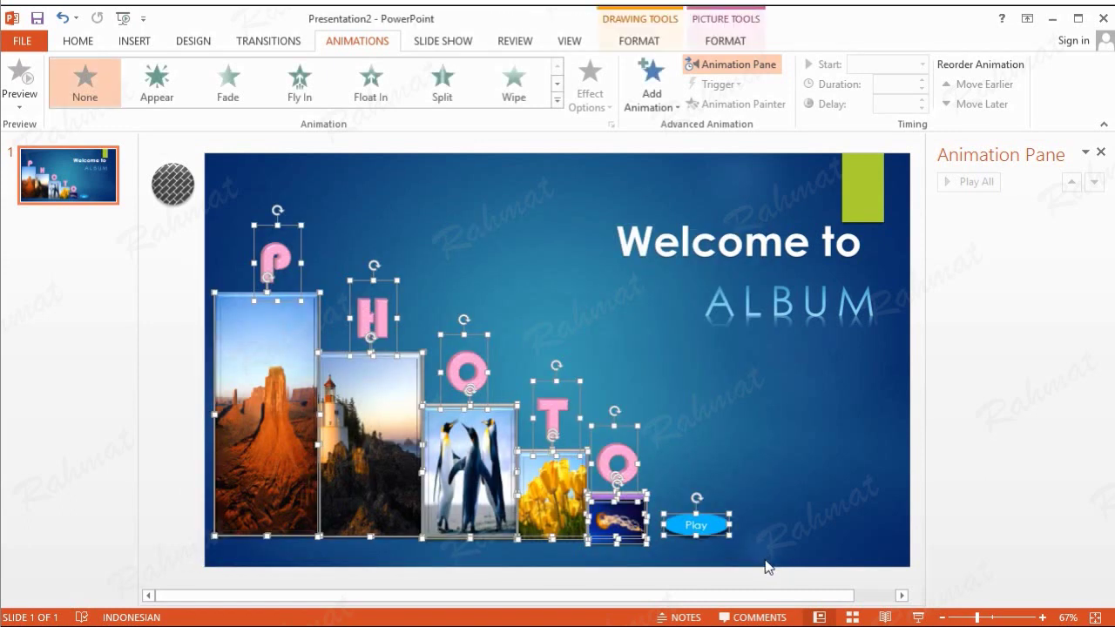
key(Right)
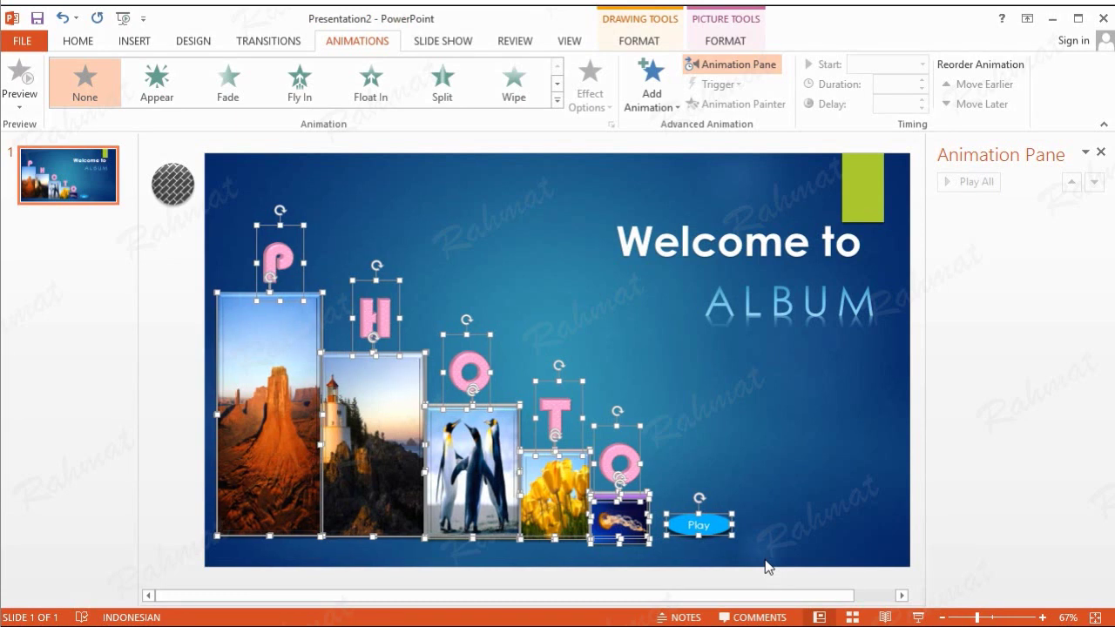
key(Right)
key(Right)
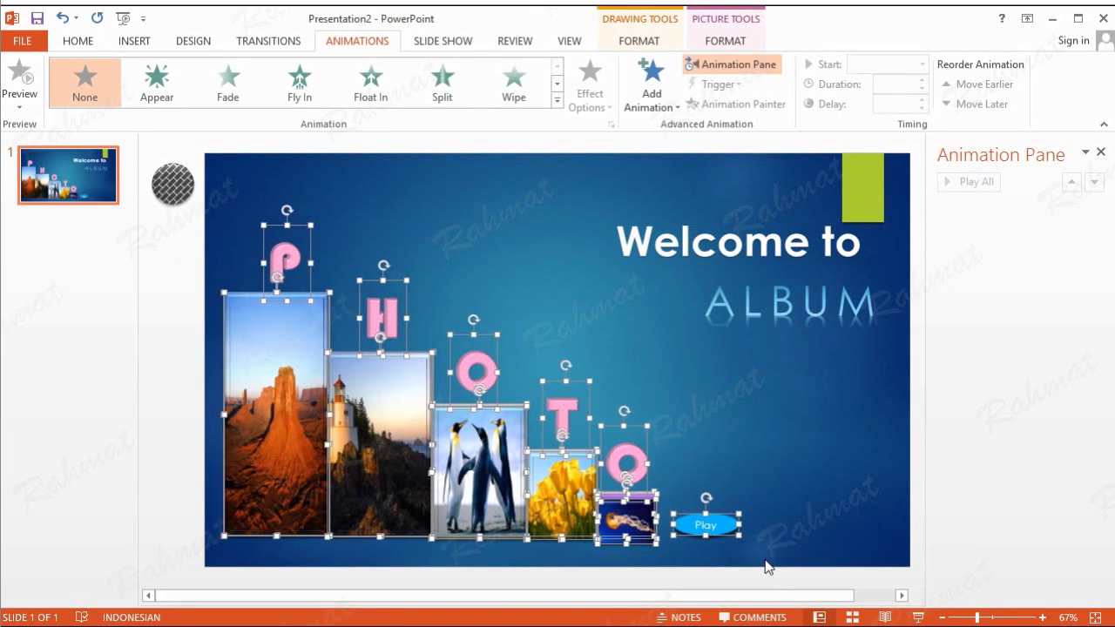
key(Right)
key(Right)
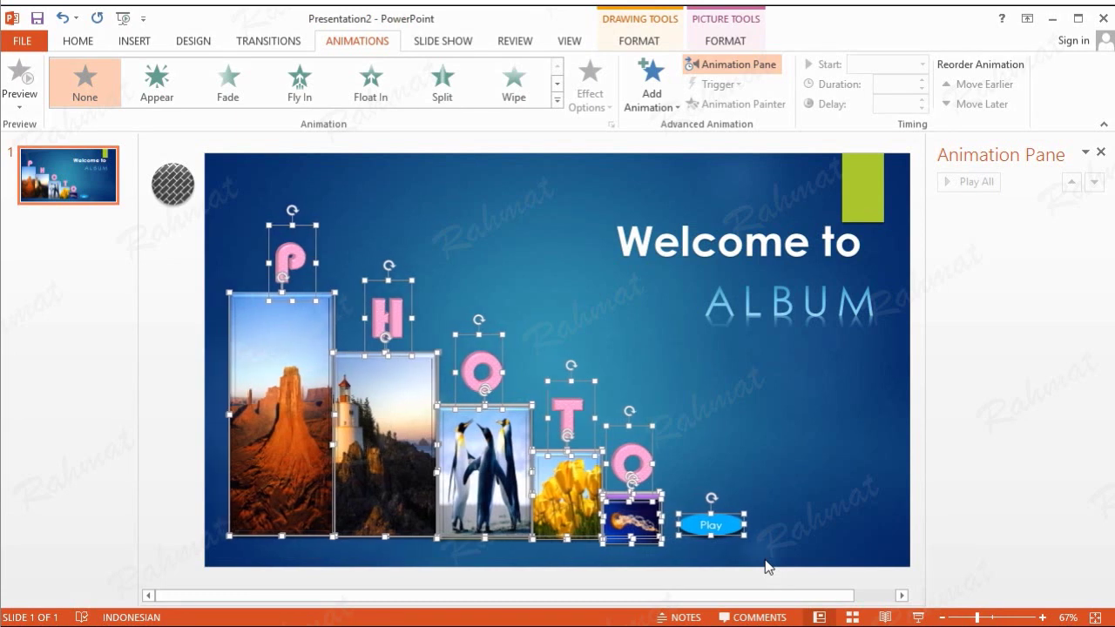
key(Right)
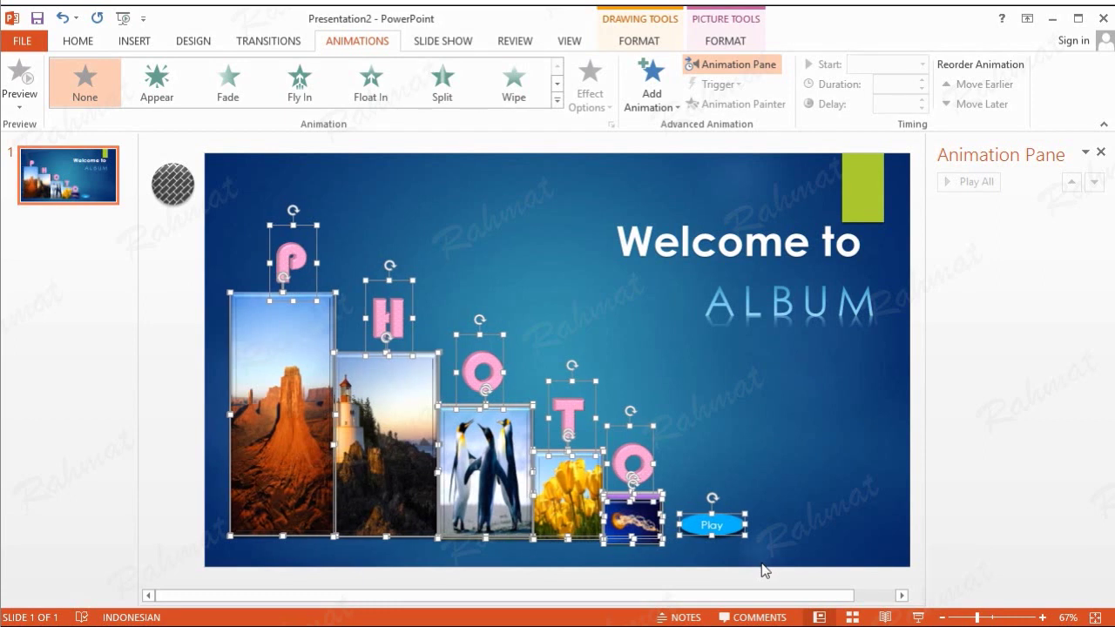
key(Right)
key(Right)
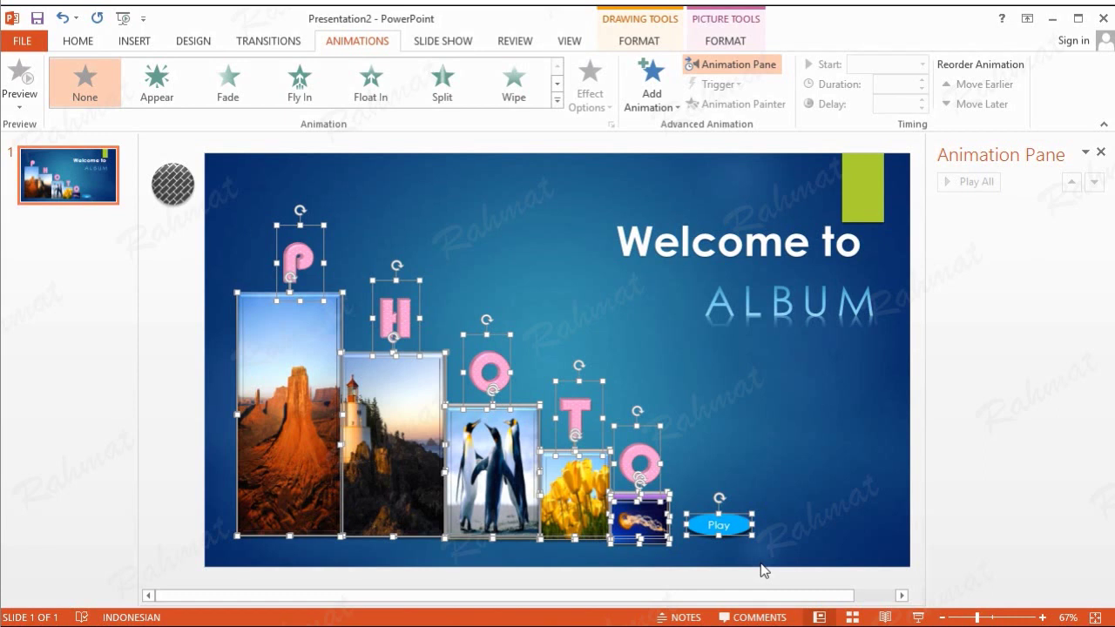
click(61, 23)
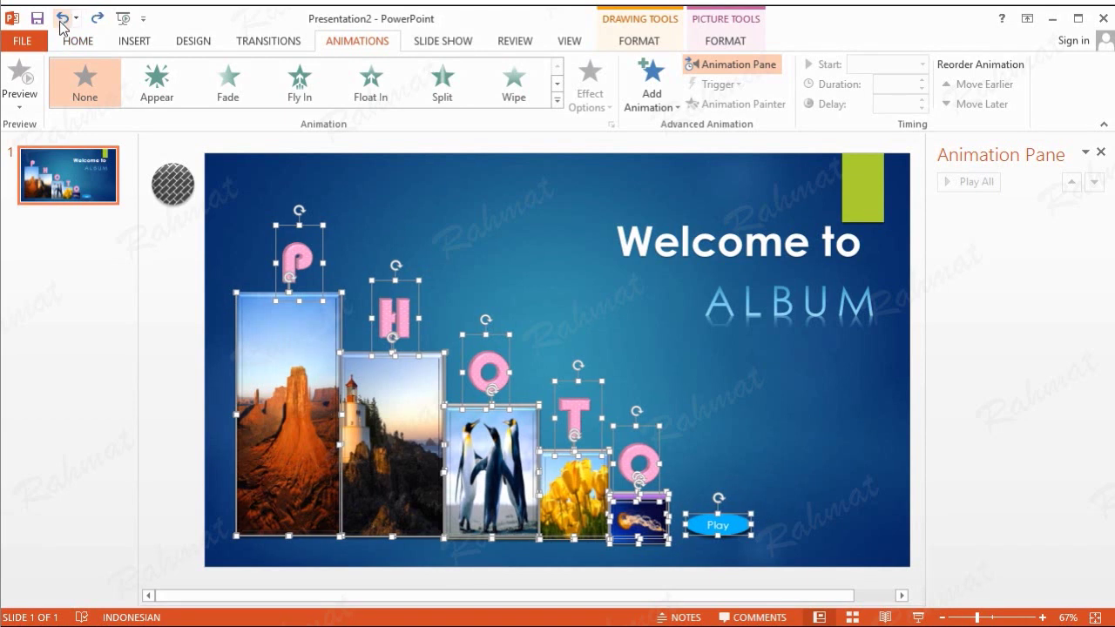
click(61, 23)
click(61, 24)
click(61, 24)
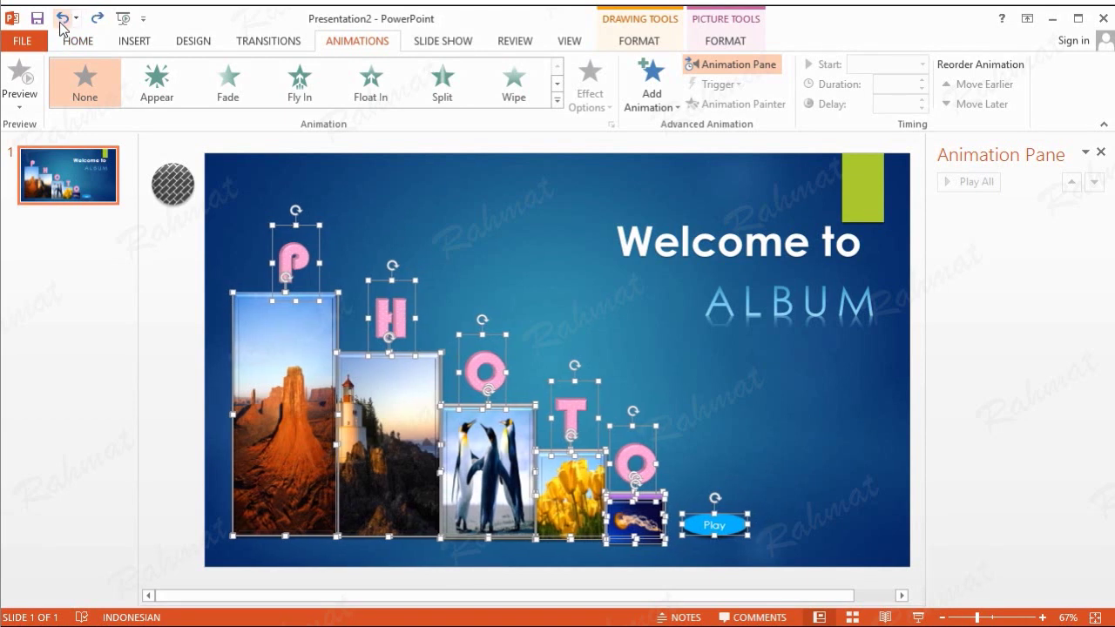
click(61, 24)
click(61, 23)
click(61, 24)
click(61, 24)
click(61, 24)
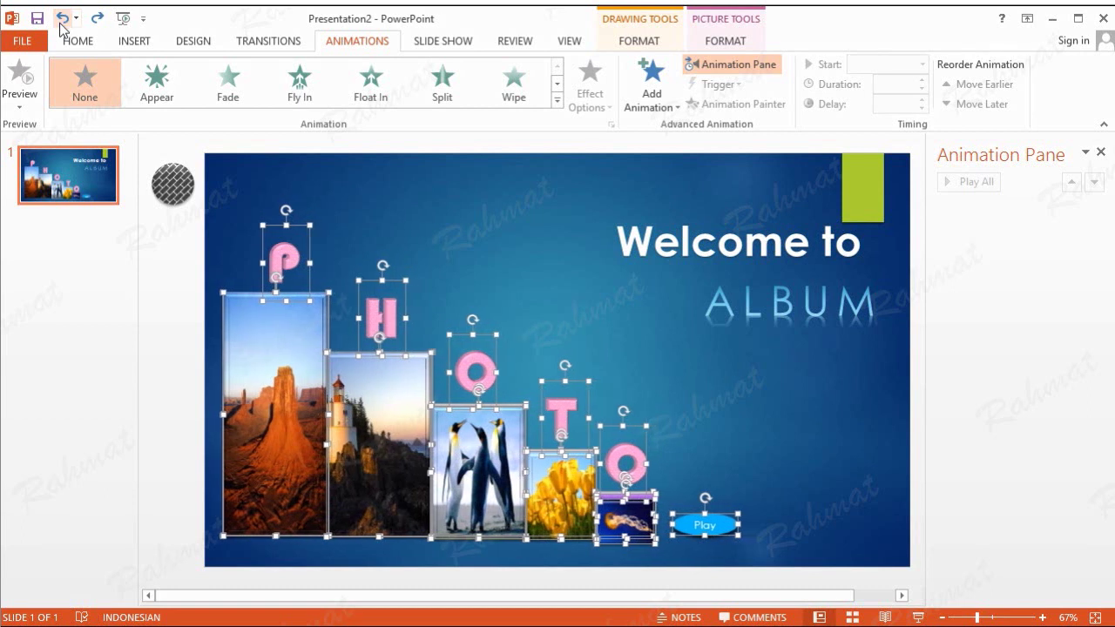
click(61, 23)
click(61, 24)
click(61, 24)
click(61, 23)
click(61, 26)
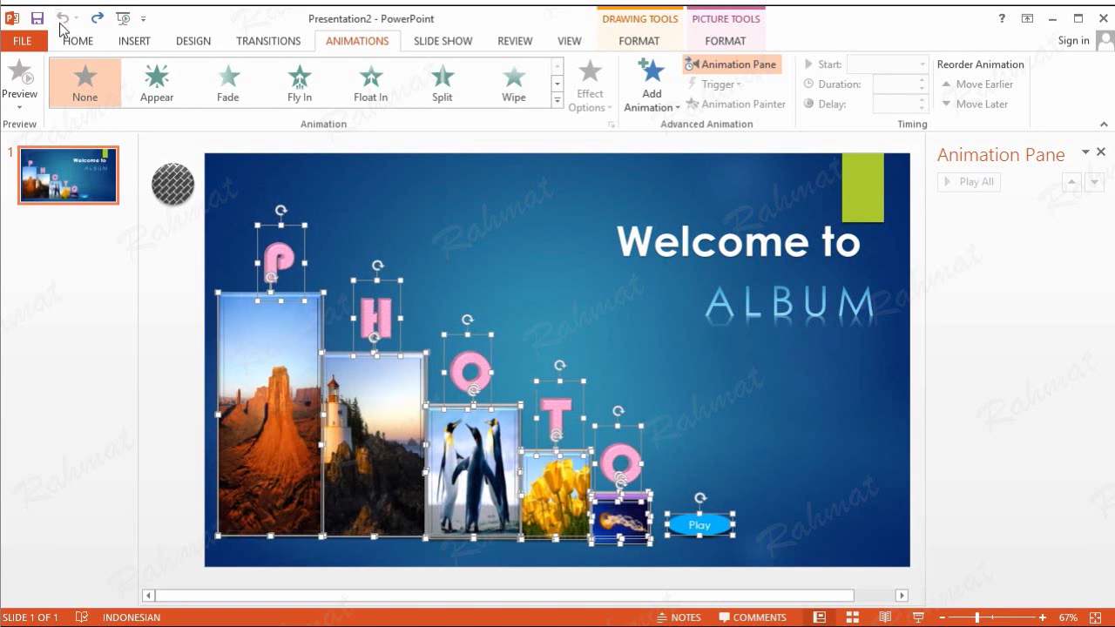
click(702, 402)
click(174, 183)
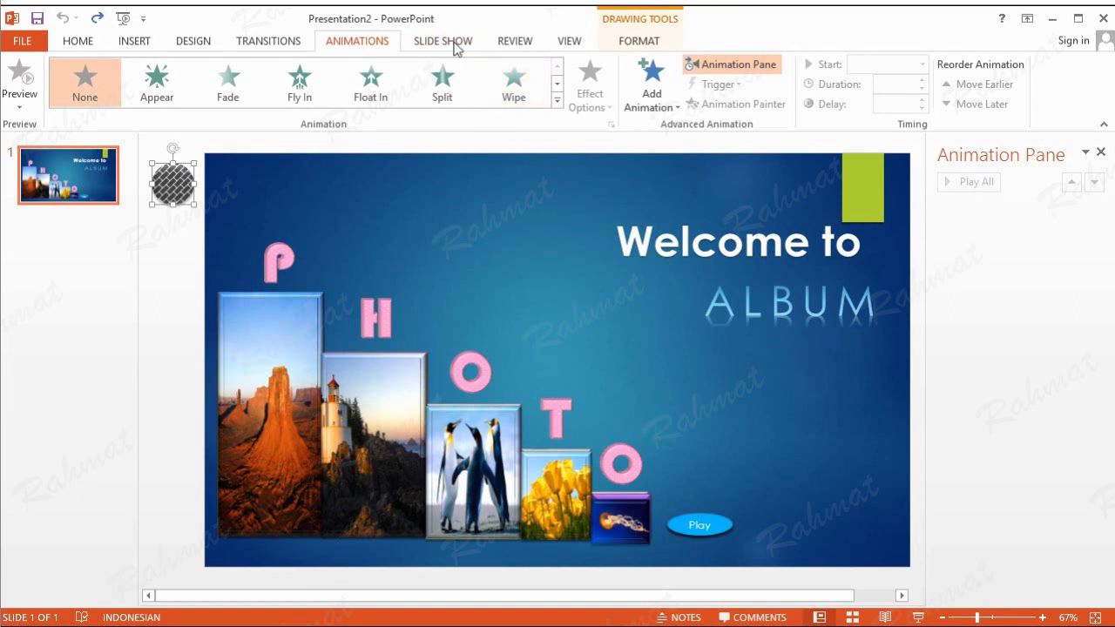
- Apply the Bounce Right motion path to the patterned ball
click(639, 84)
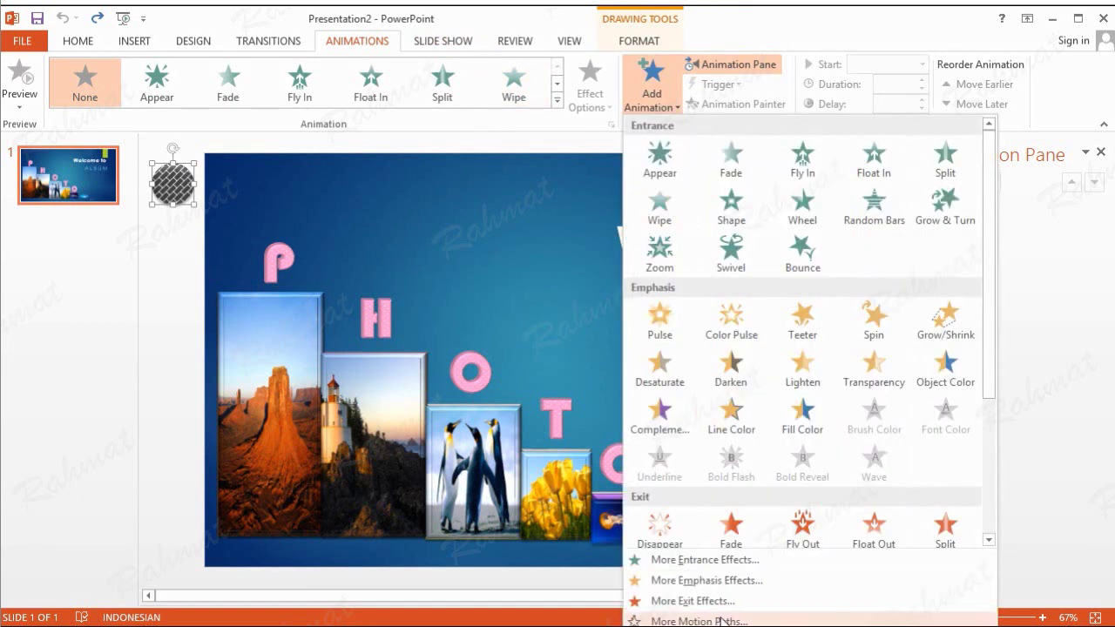
click(721, 619)
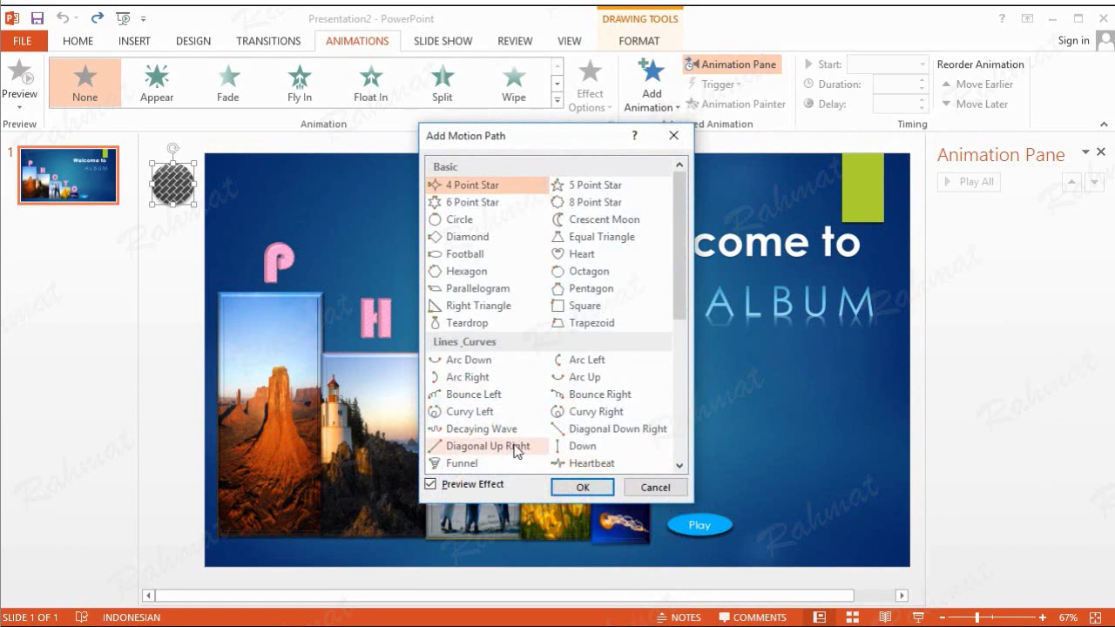
click(598, 394)
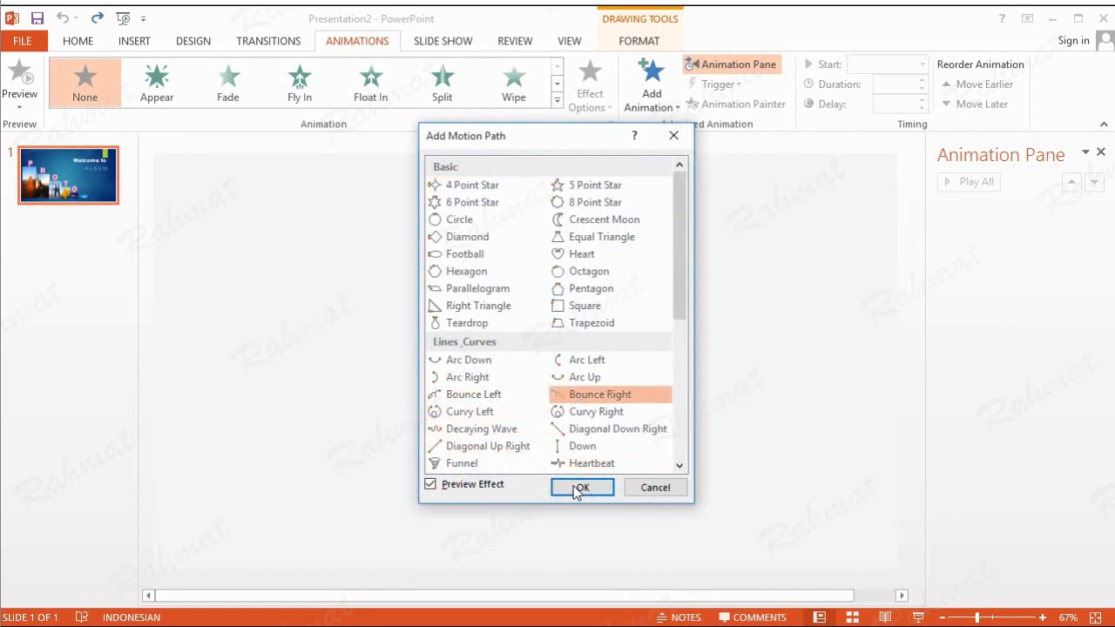
click(577, 487)
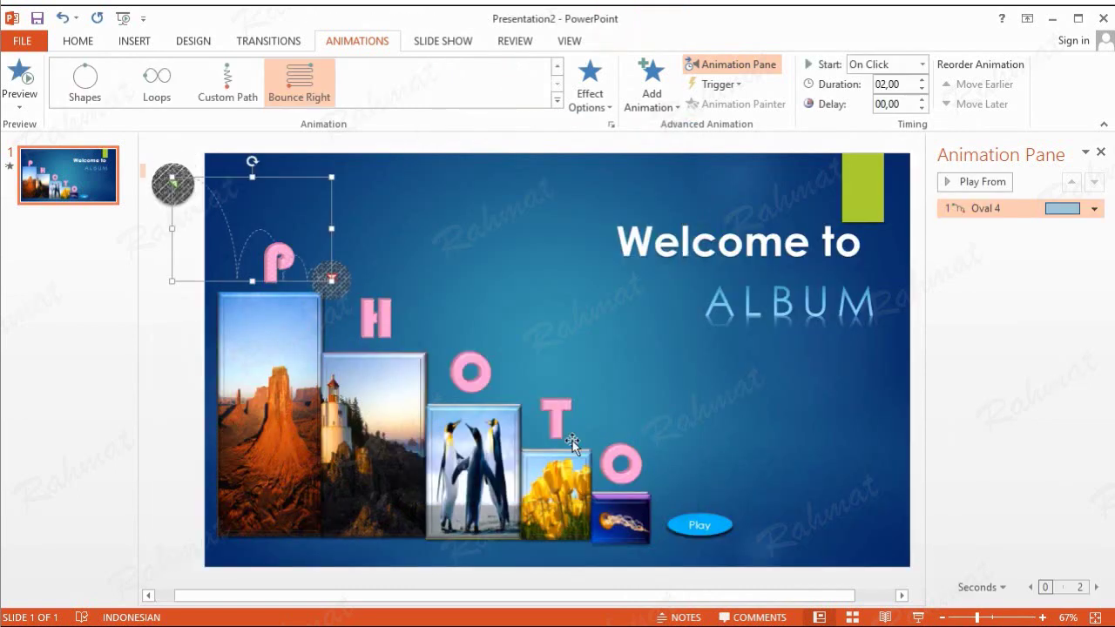
- Stretch the bounce path wider and taller so it spans the PHOTO letters
drag(330, 227, 609, 310)
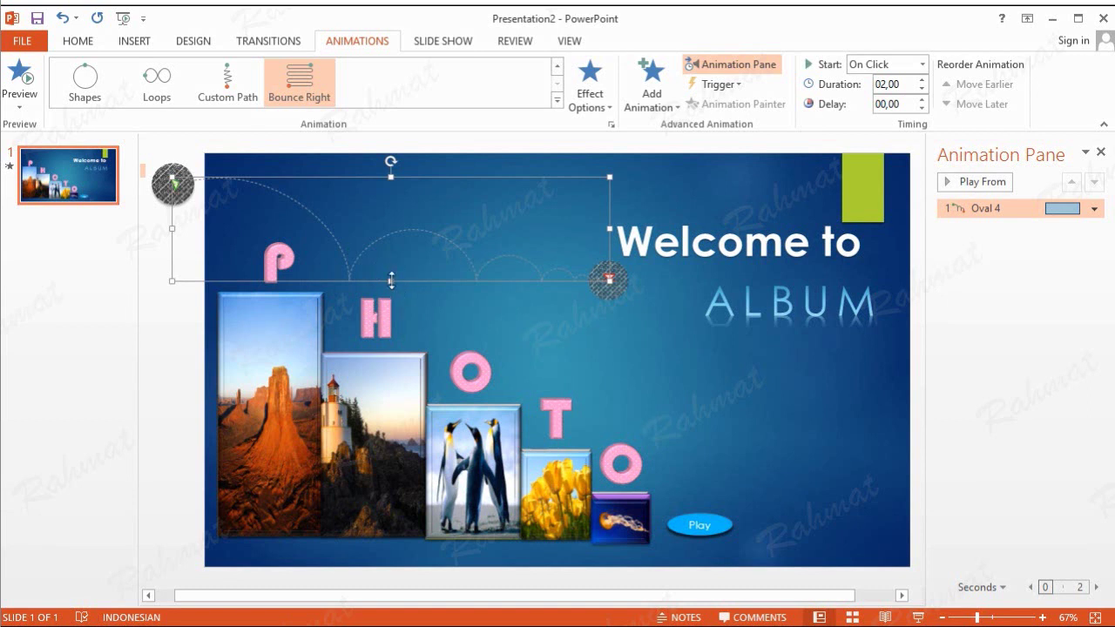
drag(391, 280, 391, 430)
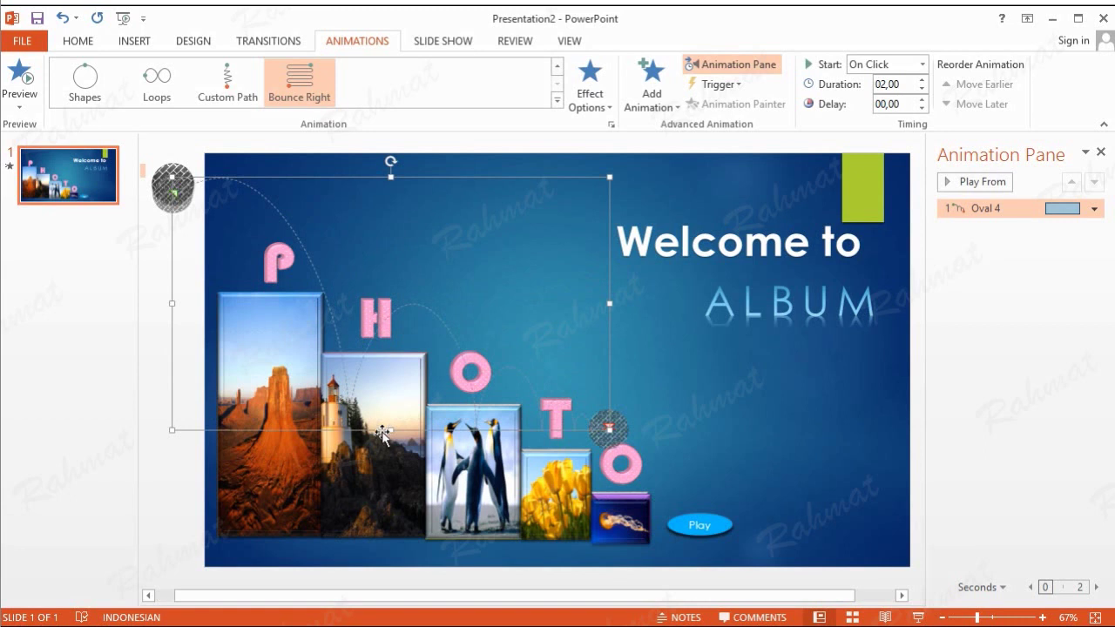
drag(608, 304, 766, 314)
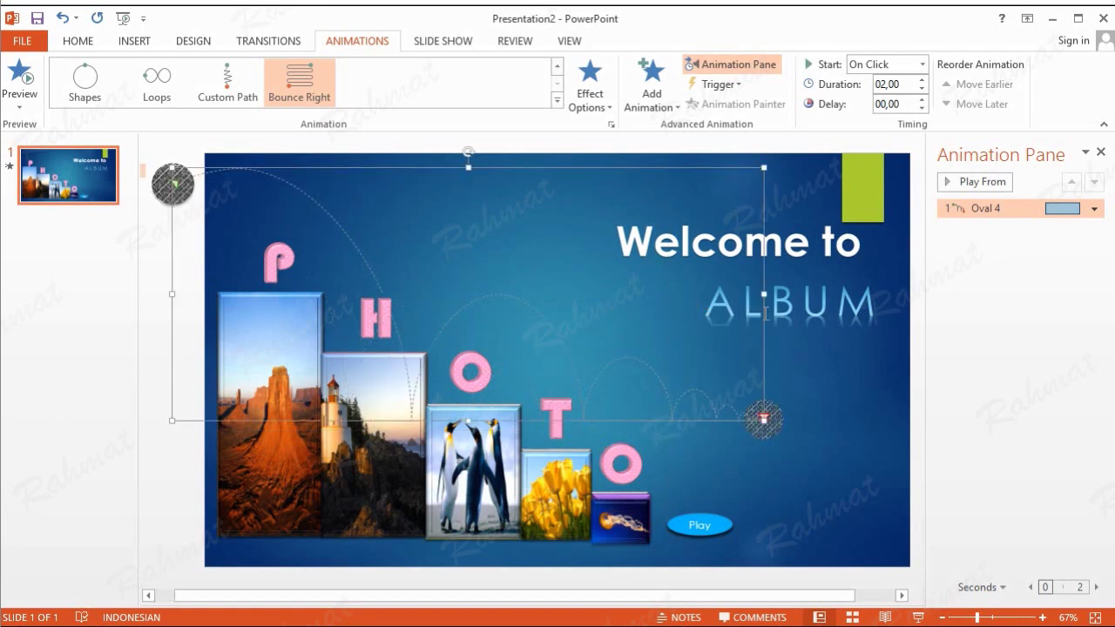
click(192, 41)
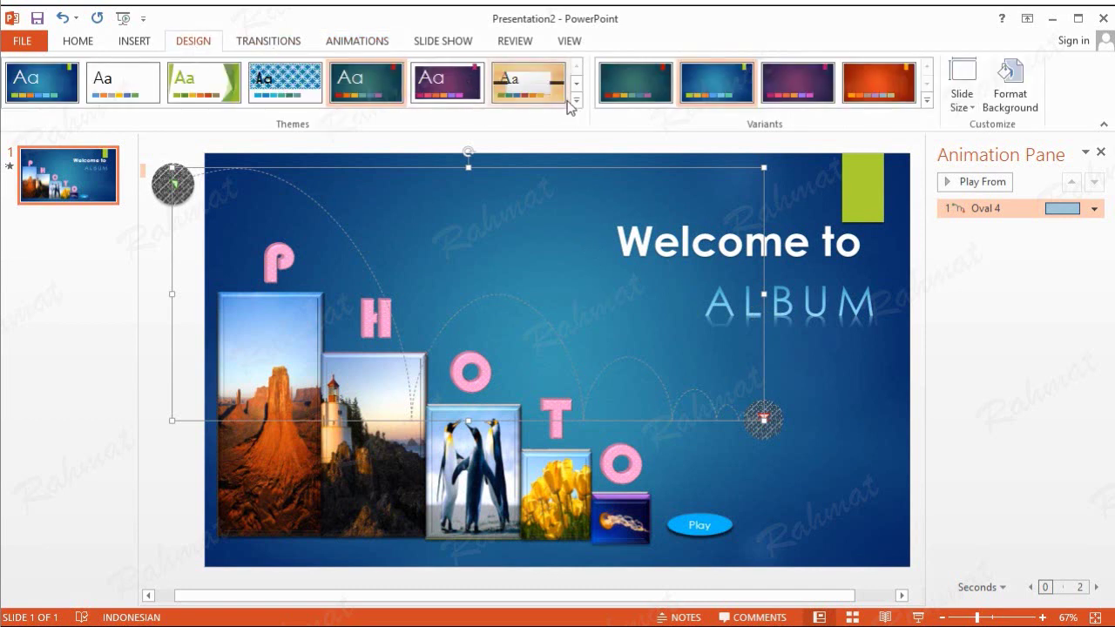
- Apply the white Office theme, drag the path's end down toward Play, and close the Animation Pane
click(577, 101)
click(48, 172)
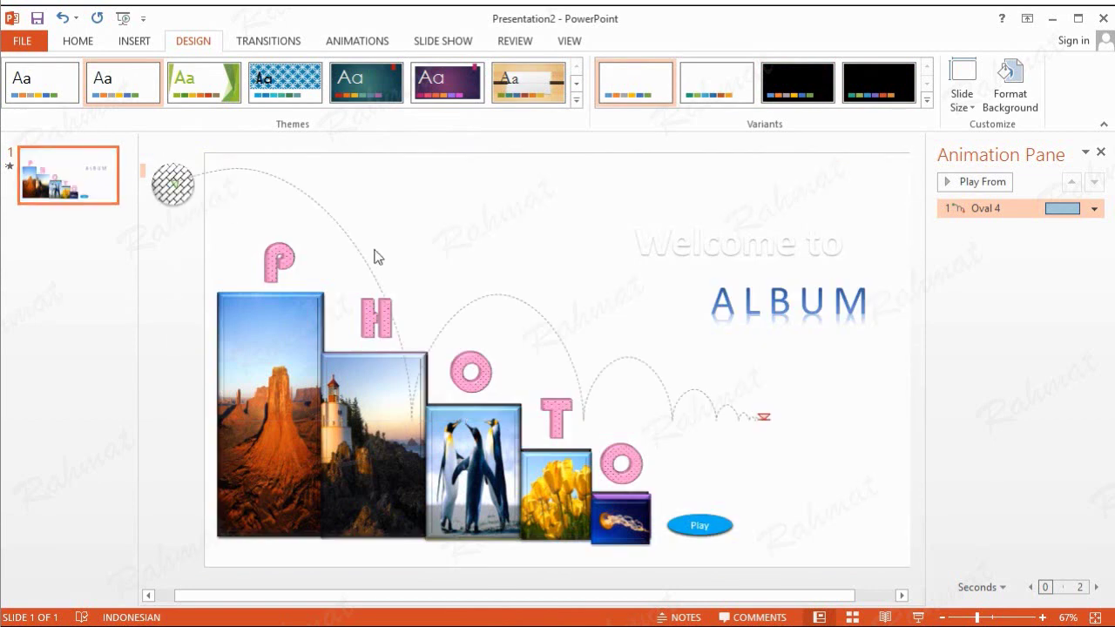
click(738, 420)
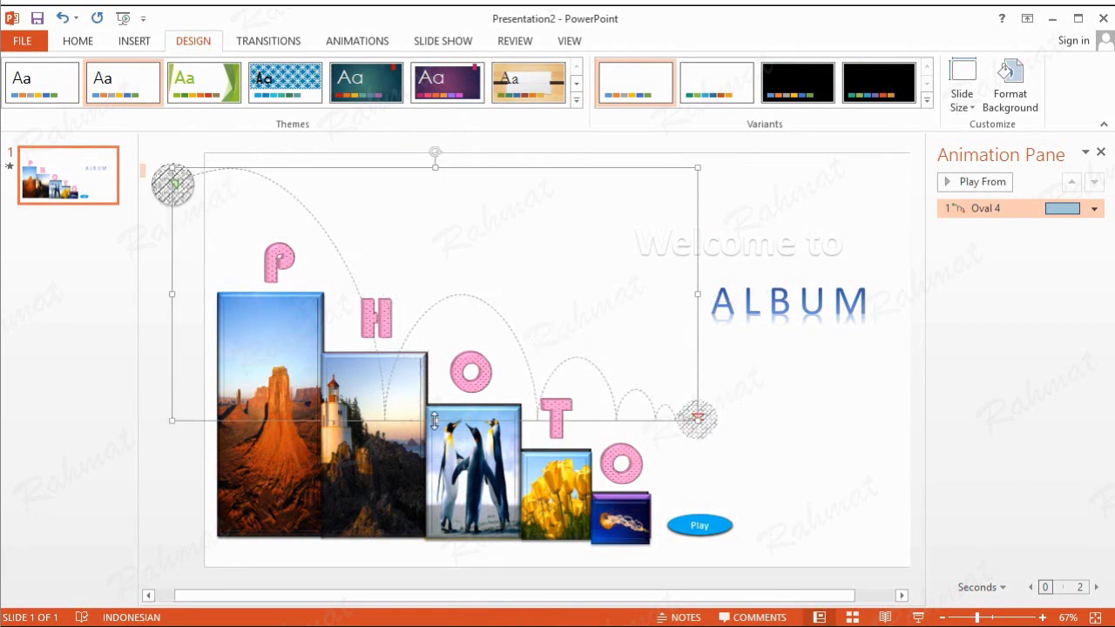
drag(435, 421, 435, 490)
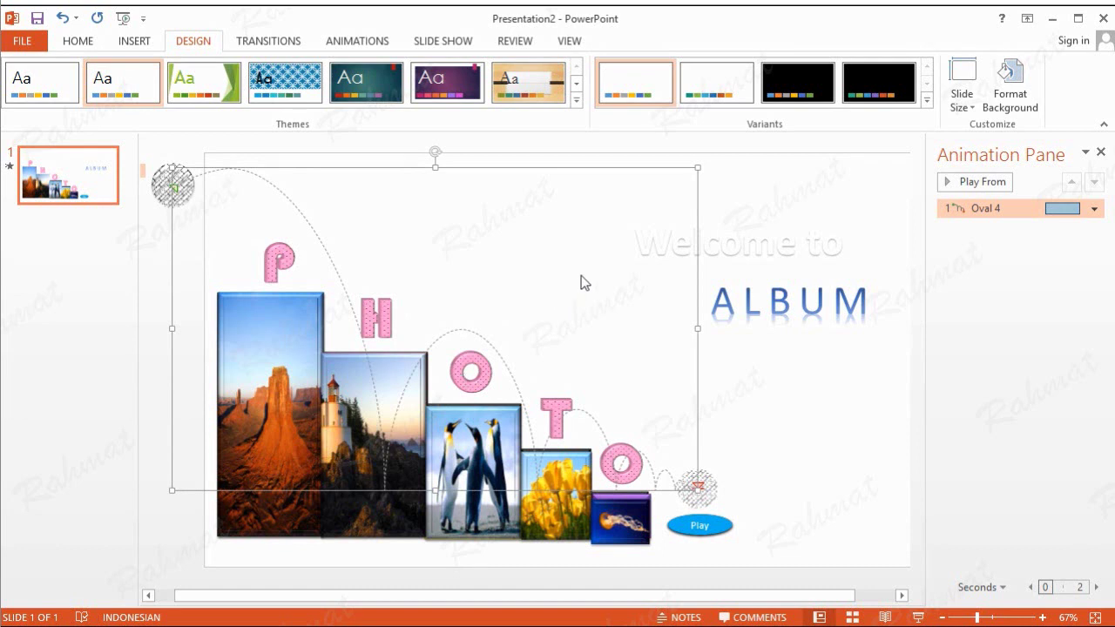
click(1102, 154)
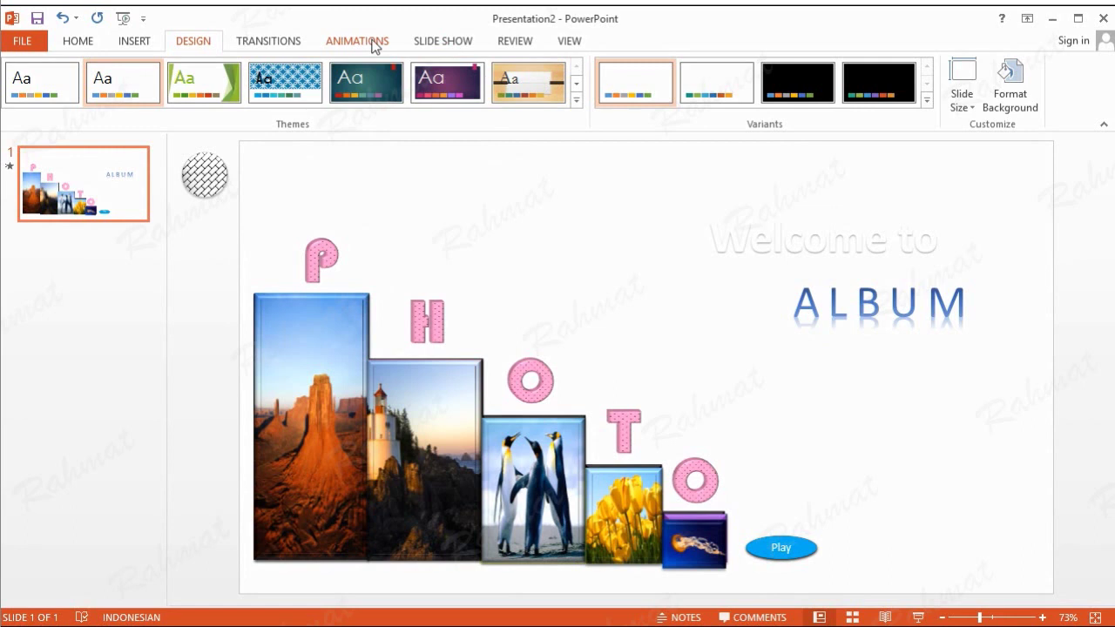
- Edit the motion path's points, raising the lowest vertex so the first bounce lands on the H
click(375, 47)
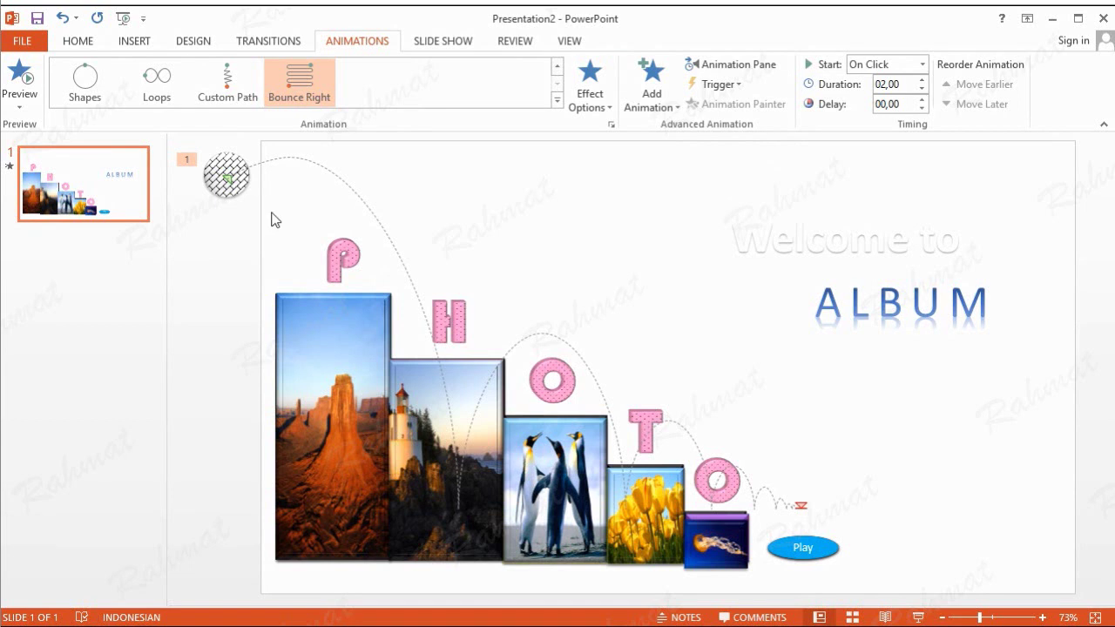
click(459, 486)
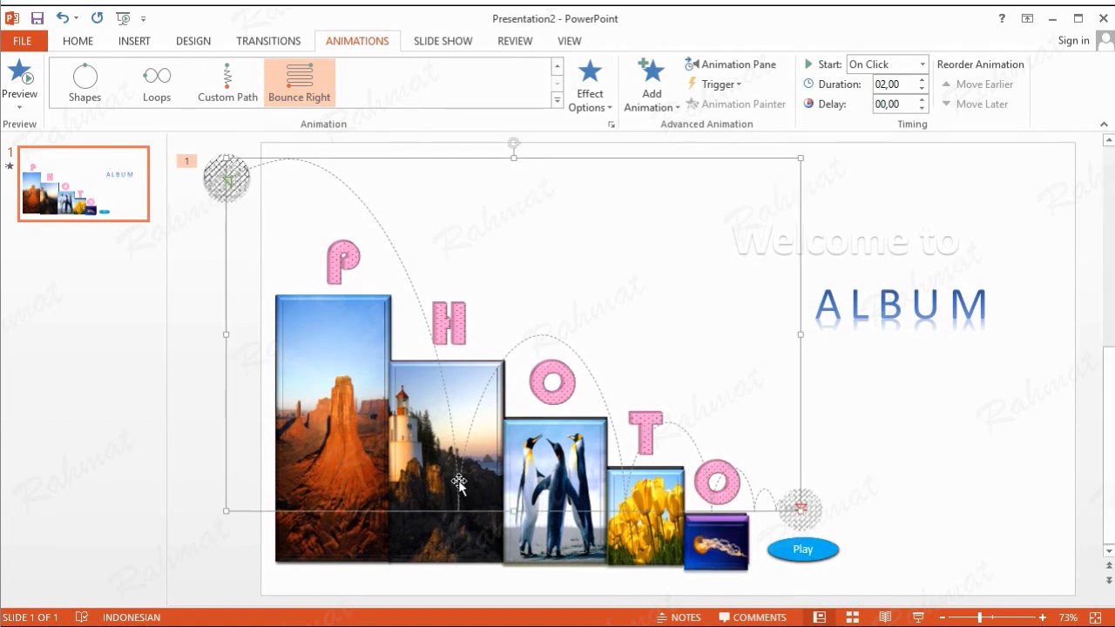
right_click(544, 162)
click(576, 171)
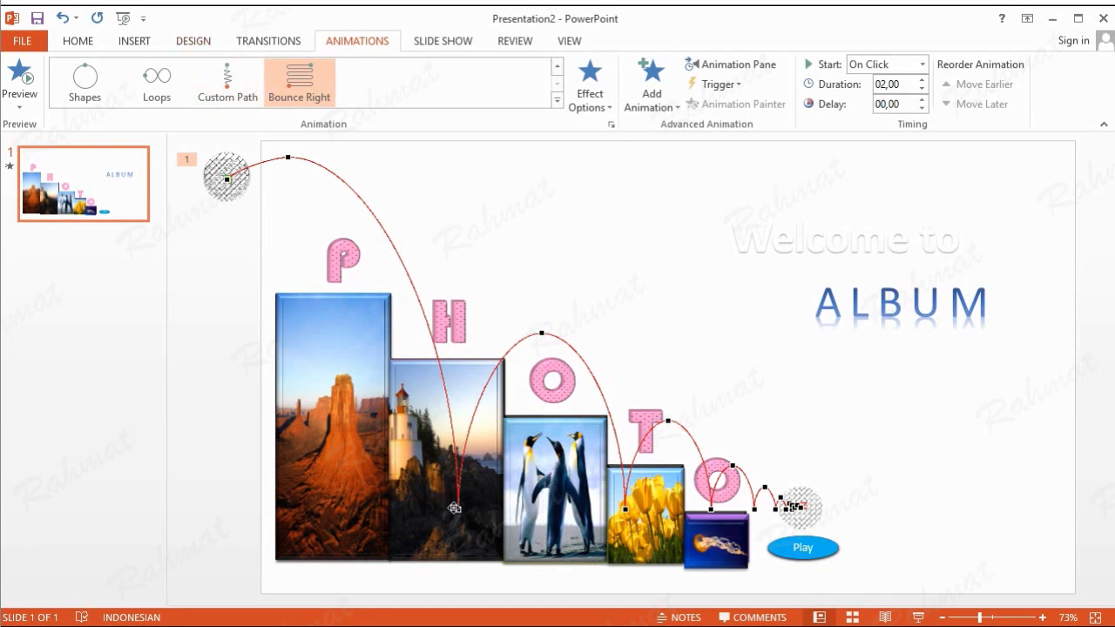
drag(457, 511, 324, 281)
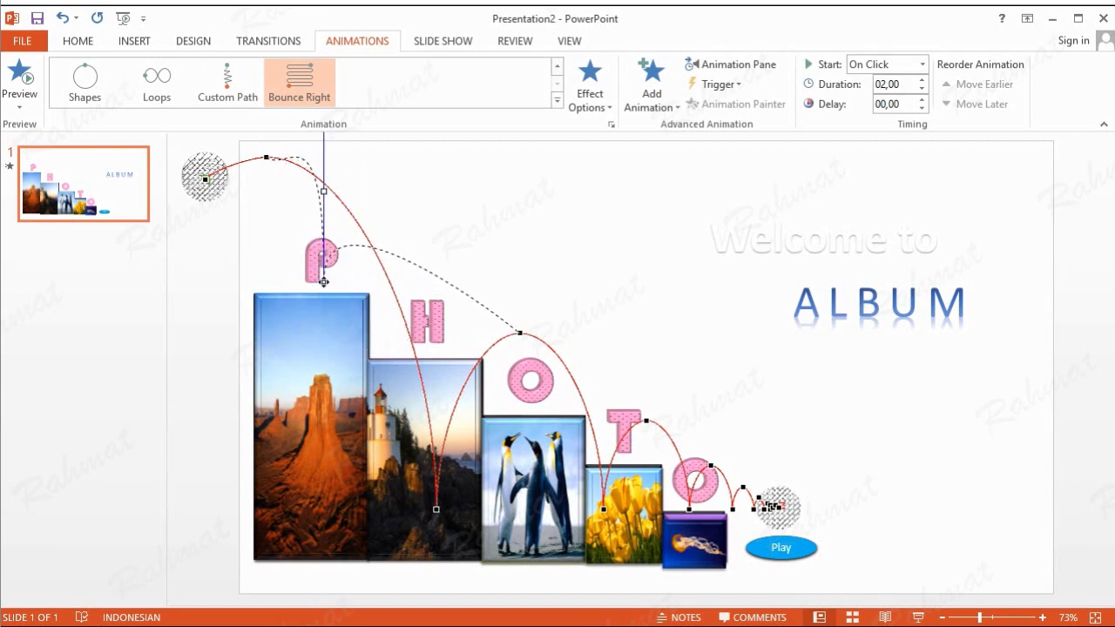
drag(323, 281, 324, 185)
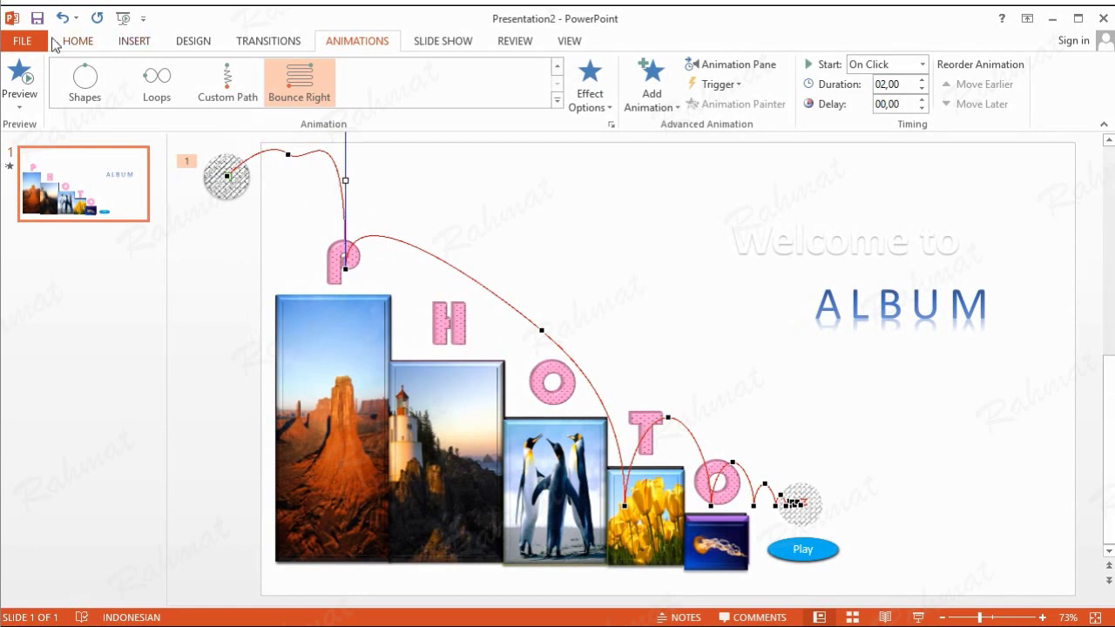
click(63, 19)
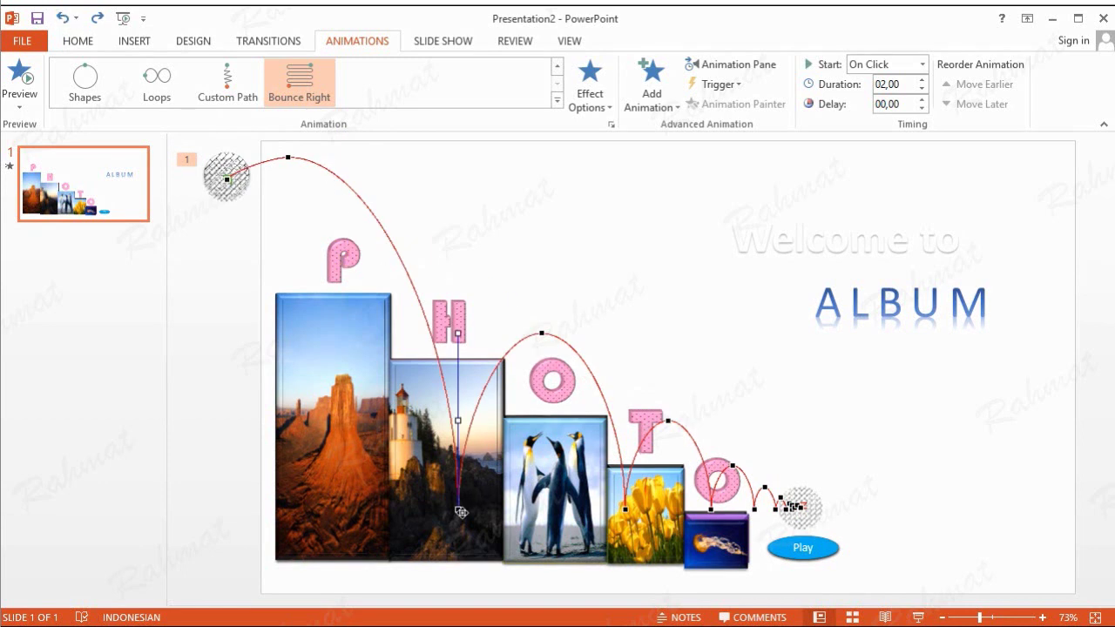
drag(455, 511, 417, 333)
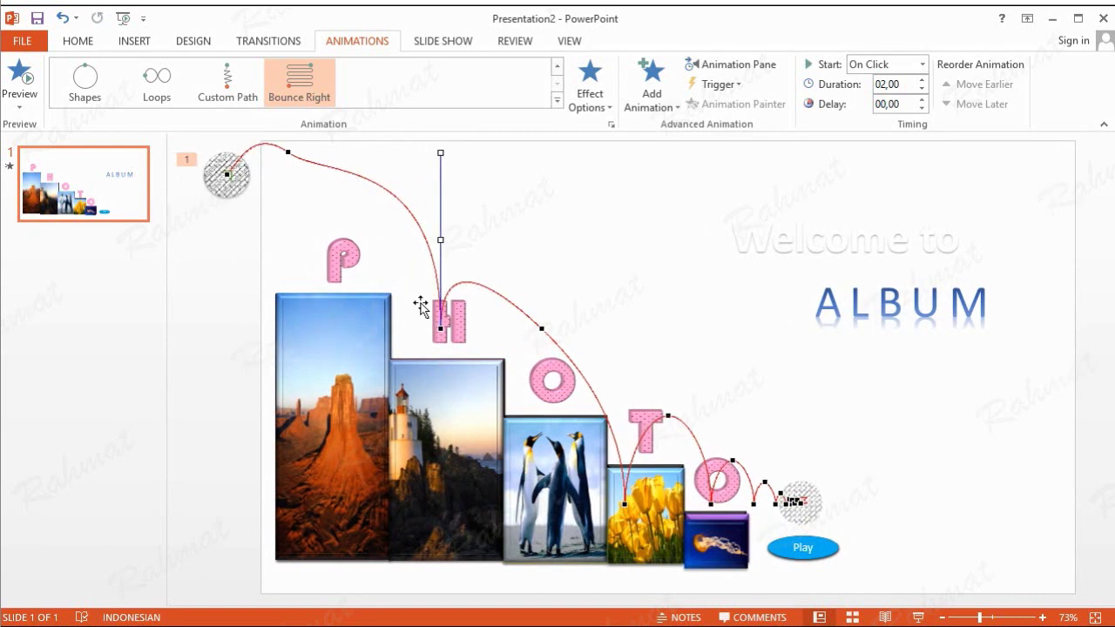
- Add a point to the path's first arc and drag it down so the ball lands on the P
right_click(333, 169)
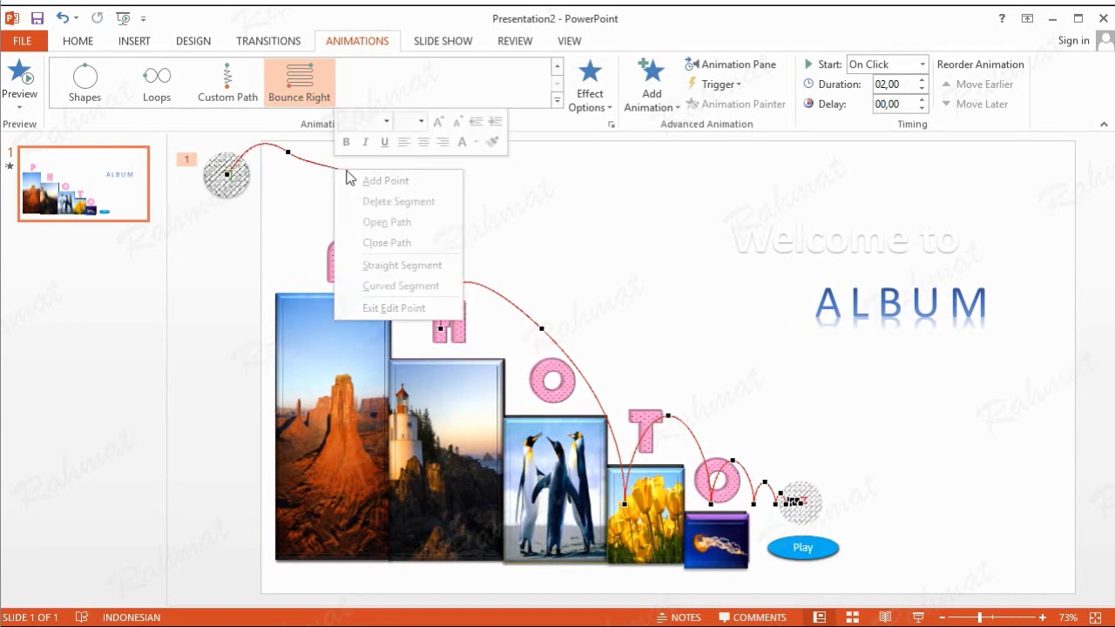
key(Escape)
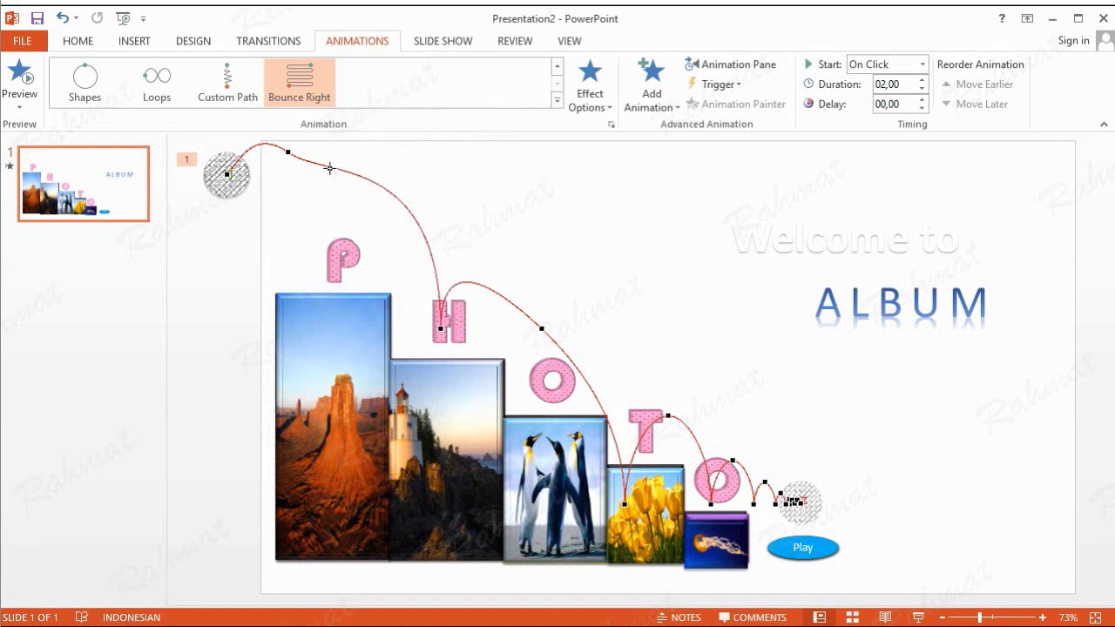
right_click(329, 166)
click(351, 181)
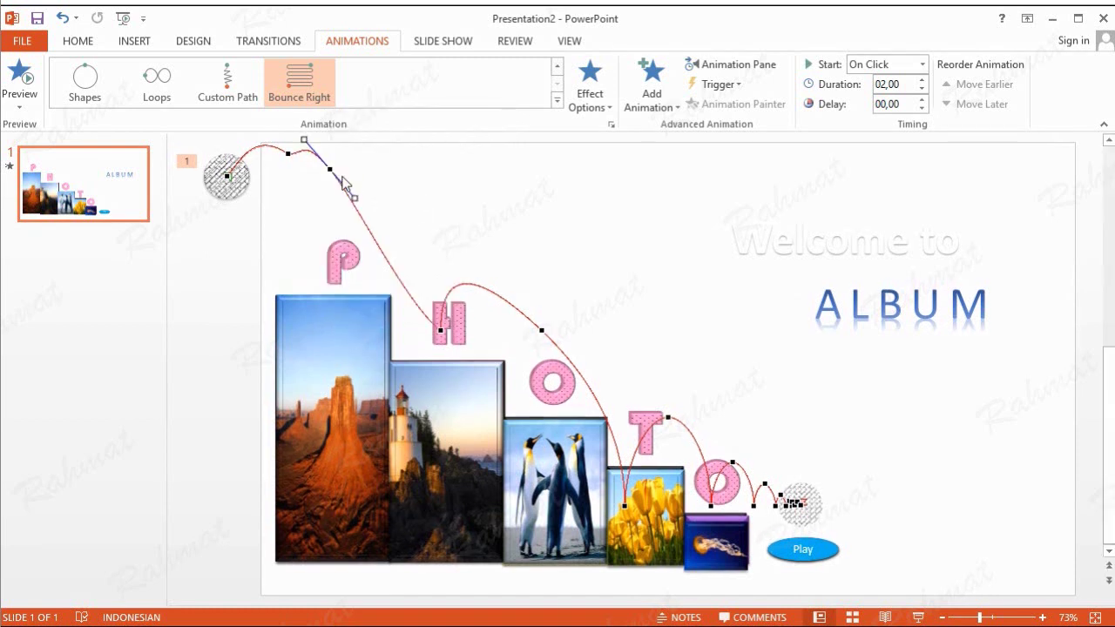
drag(286, 156, 298, 210)
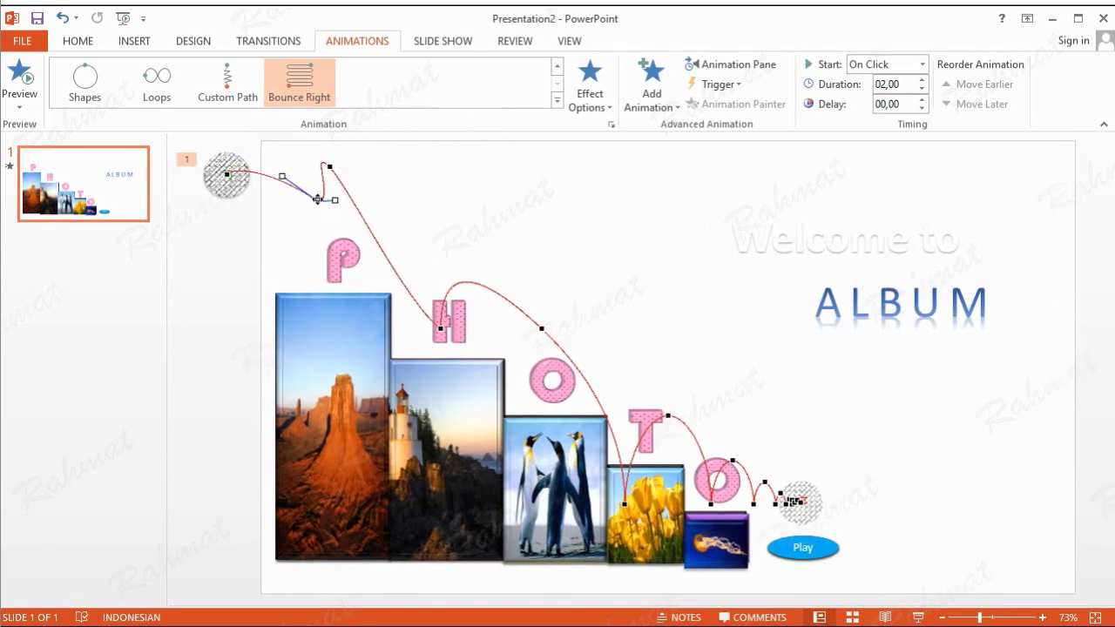
mouse_move(331, 166)
mouse_down()
mouse_move(363, 192)
mouse_move(373, 237)
mouse_up()
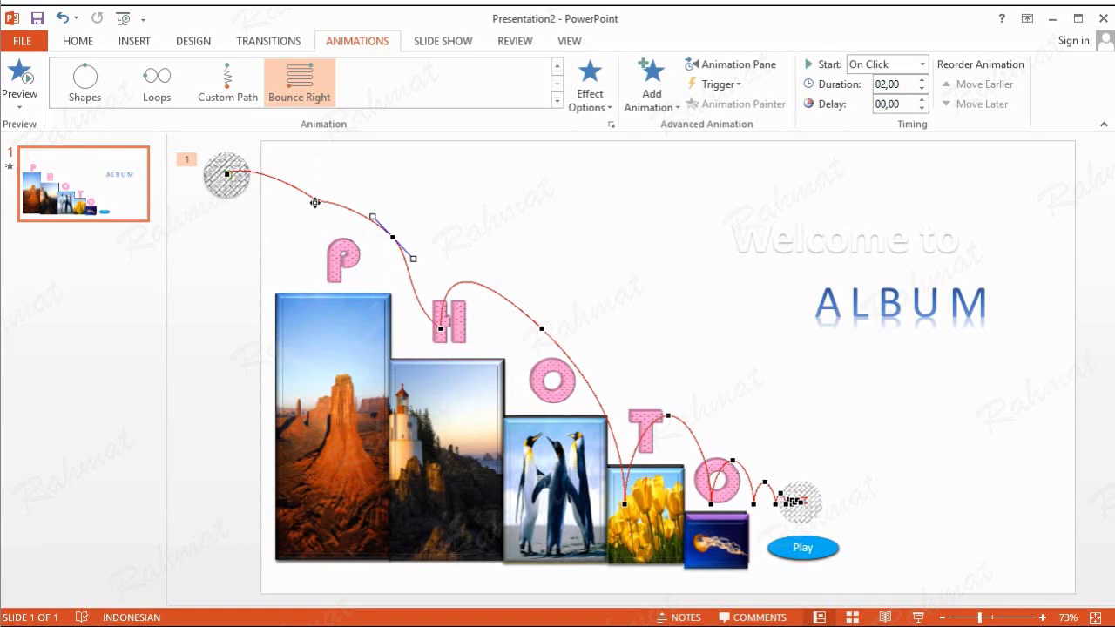
drag(315, 202, 306, 285)
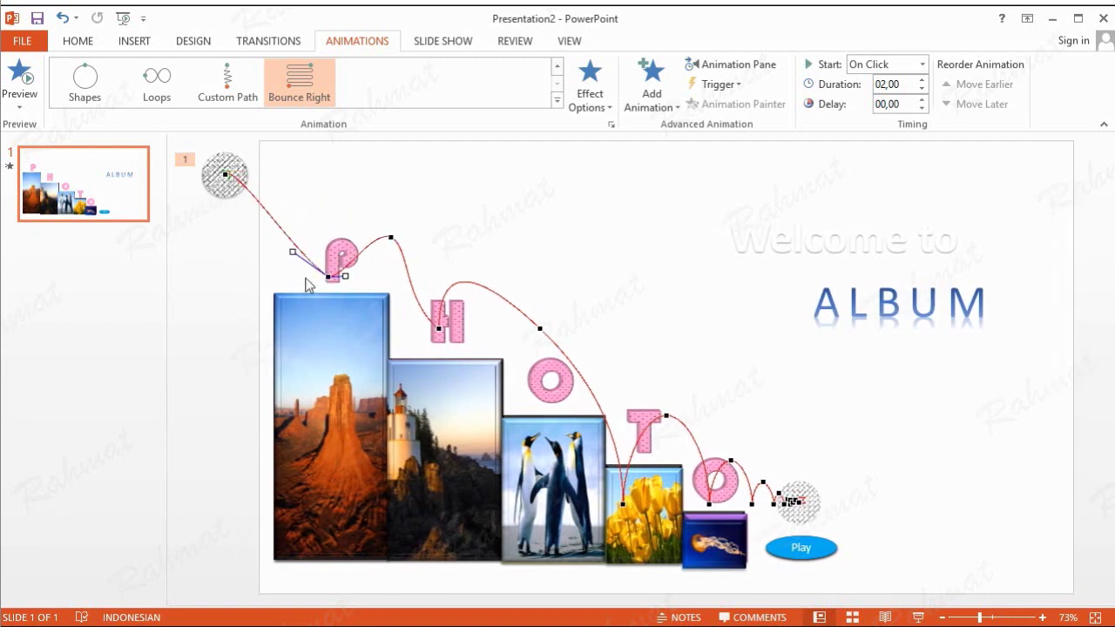
drag(293, 252, 323, 170)
mouse_move(327, 279)
mouse_down()
mouse_move(308, 278)
mouse_move(325, 297)
mouse_up()
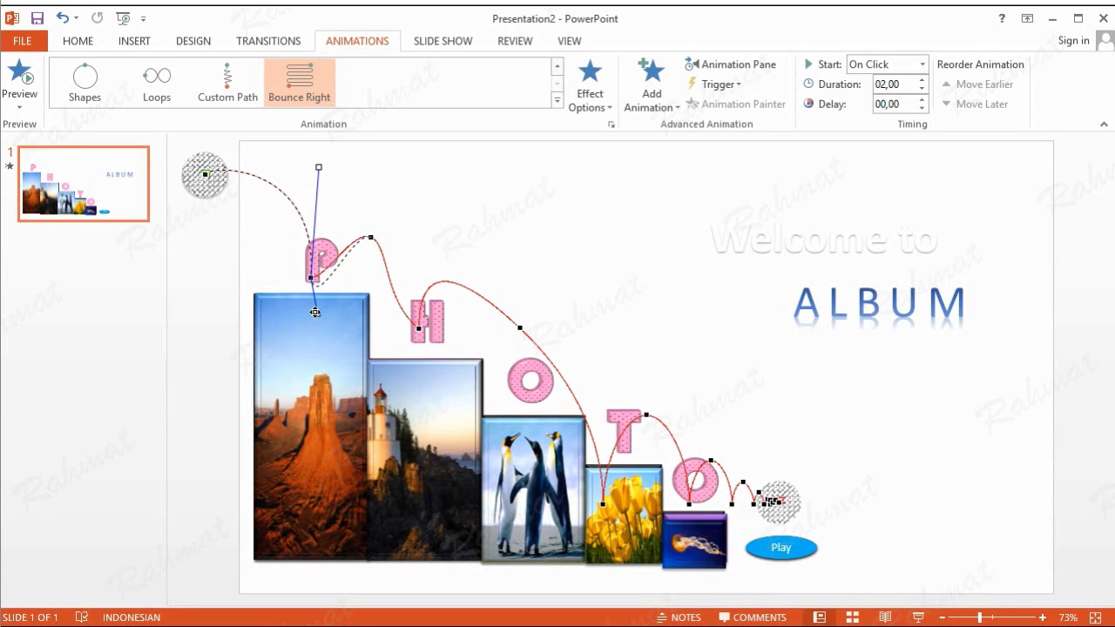
drag(315, 312, 316, 311)
- Fine-tune the P and H landing points and curve handles for a steeper drop onto the P
click(369, 236)
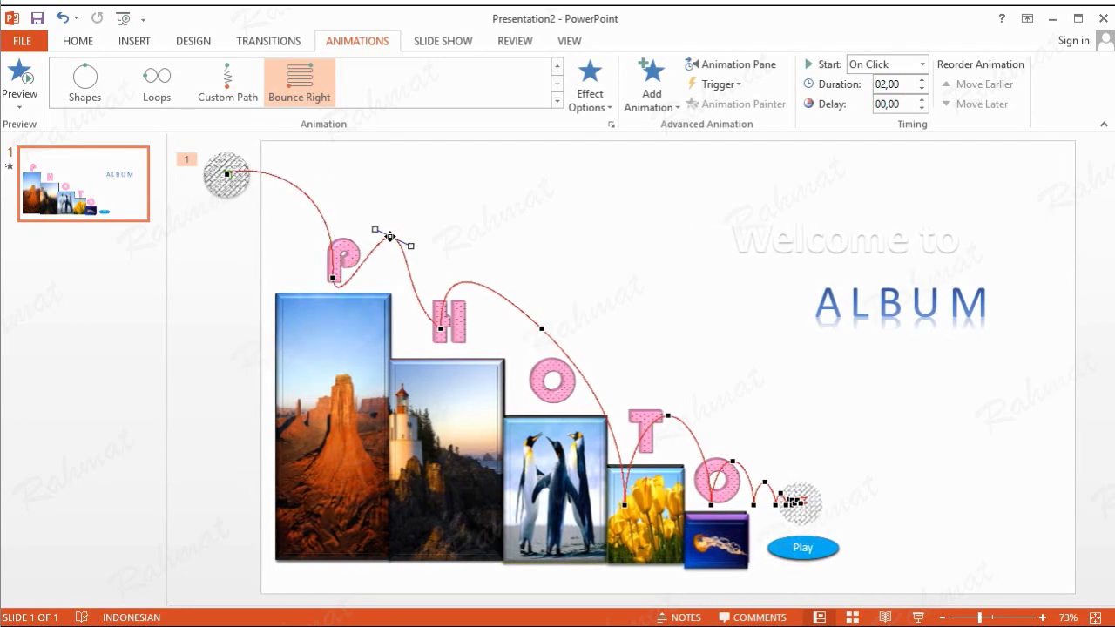
mouse_move(372, 235)
mouse_down()
mouse_move(331, 245)
mouse_move(362, 235)
mouse_up()
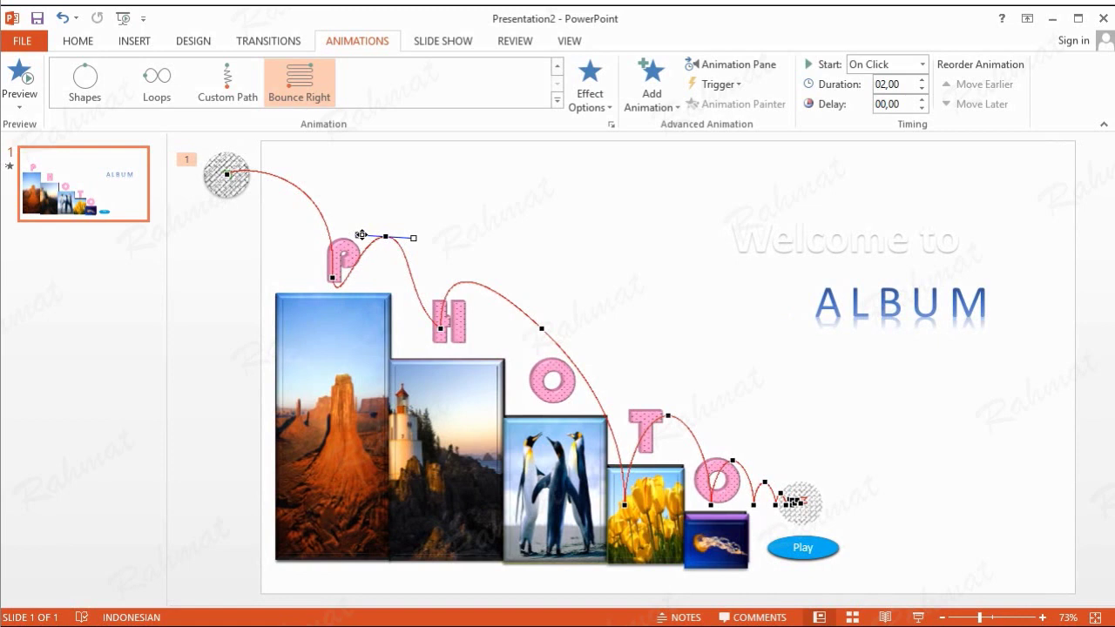
mouse_move(440, 327)
mouse_down()
mouse_move(411, 336)
mouse_move(398, 316)
mouse_move(429, 289)
mouse_move(413, 351)
mouse_move(418, 340)
mouse_up()
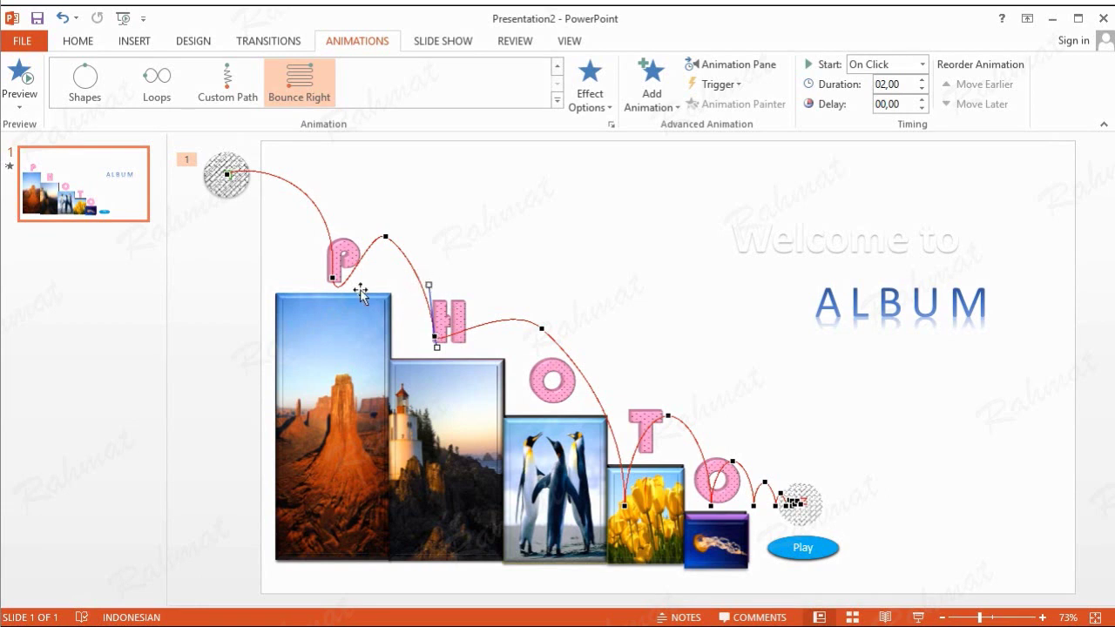
click(332, 278)
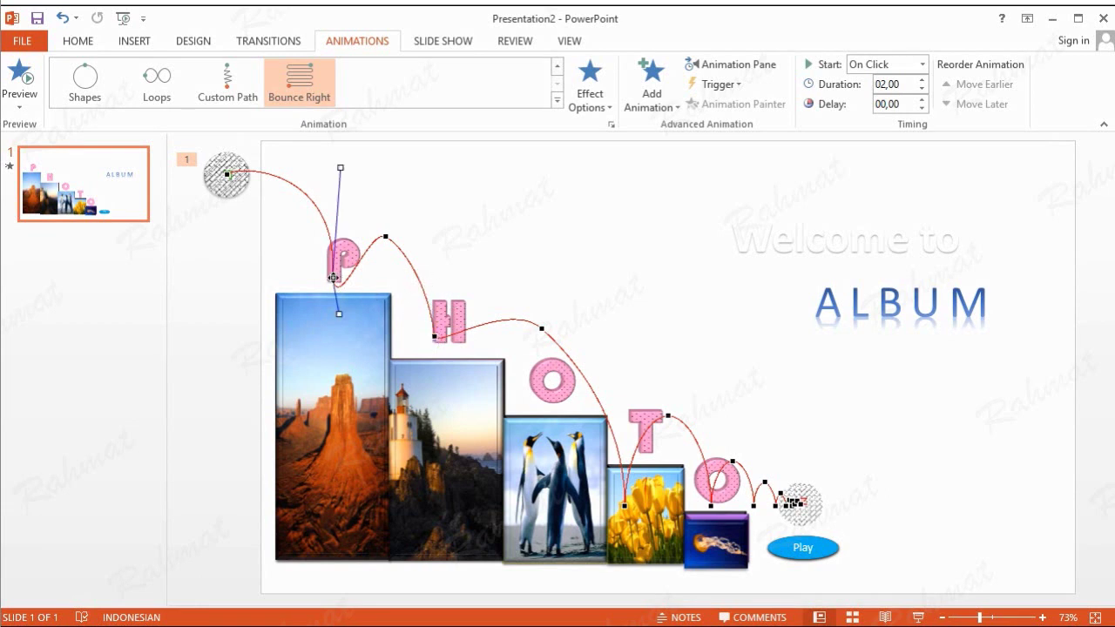
drag(333, 278, 311, 268)
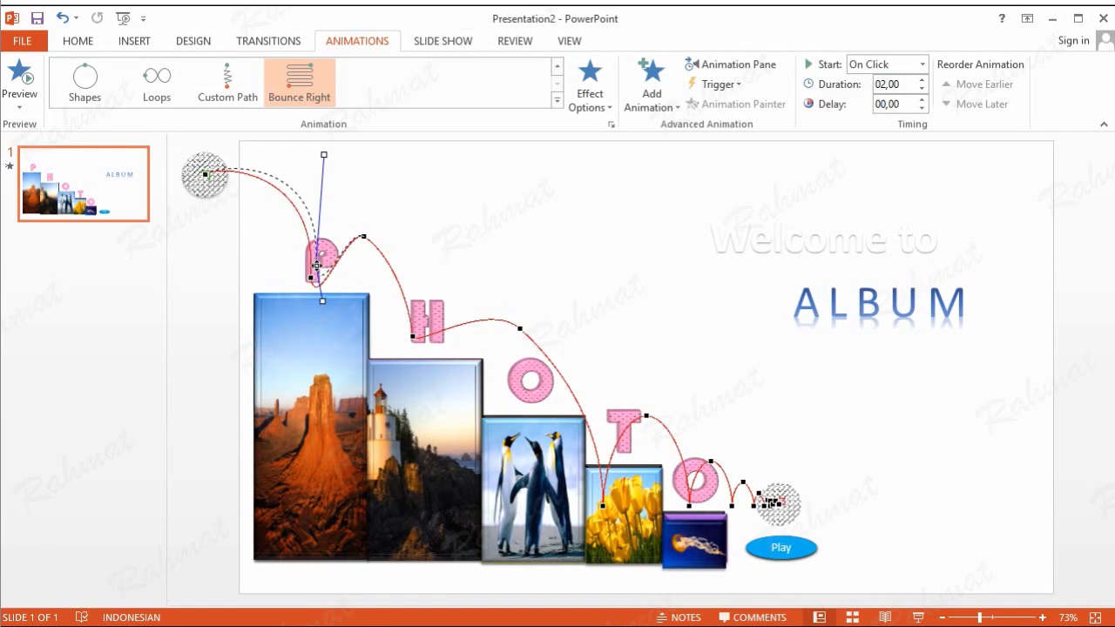
mouse_move(311, 267)
mouse_down()
mouse_move(330, 309)
mouse_move(310, 310)
mouse_up()
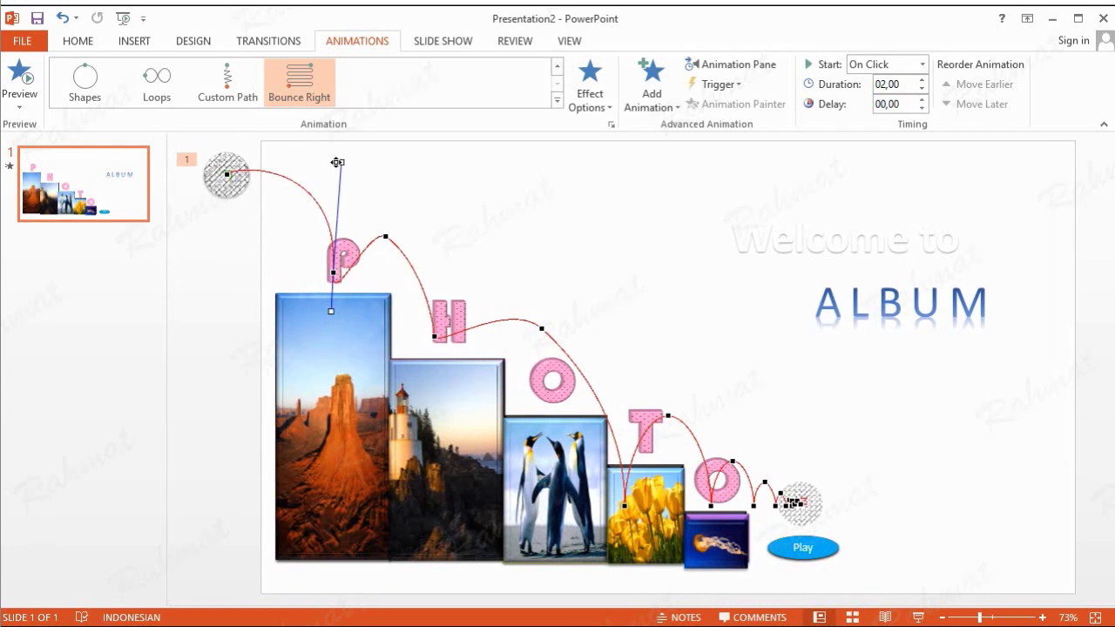
drag(337, 162, 308, 165)
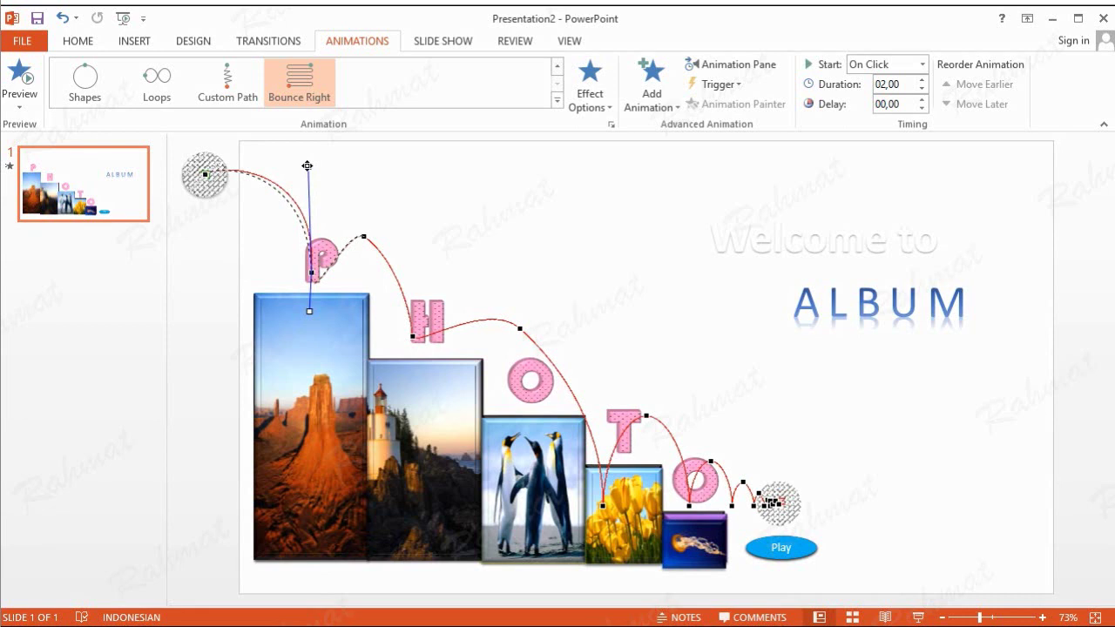
drag(307, 165, 308, 159)
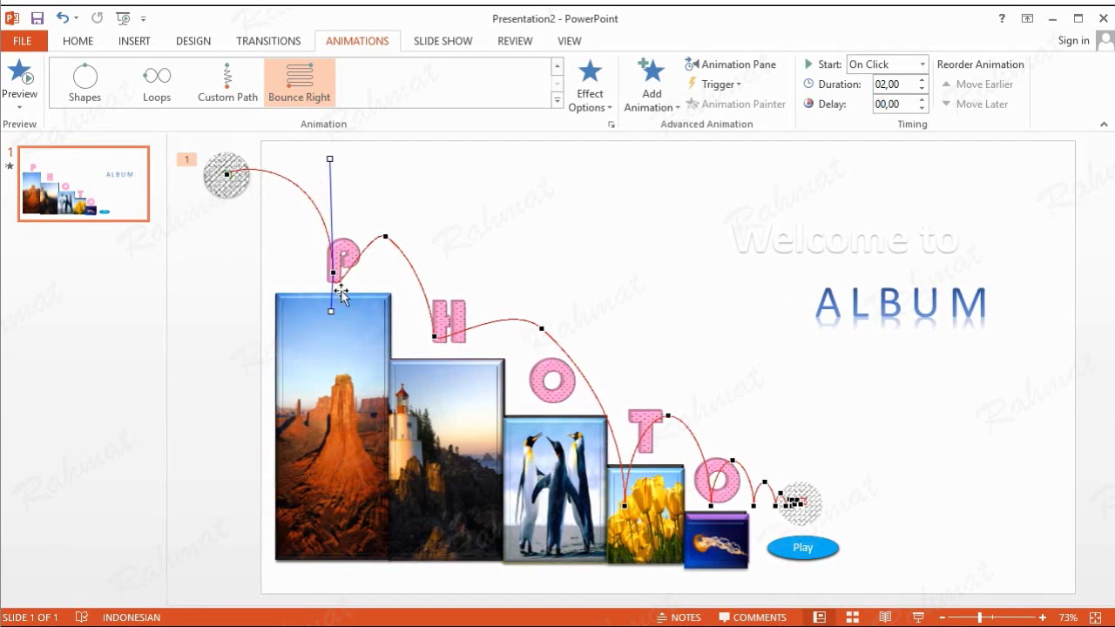
drag(331, 312, 310, 316)
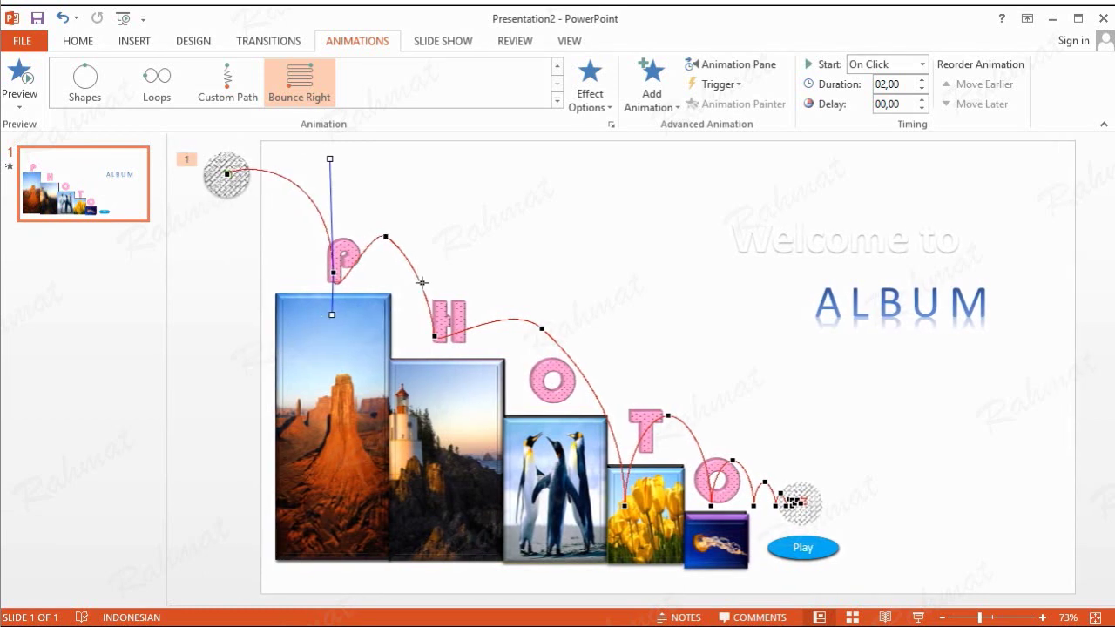
- Bend the curve at the H and move the next path point onto the O
click(435, 336)
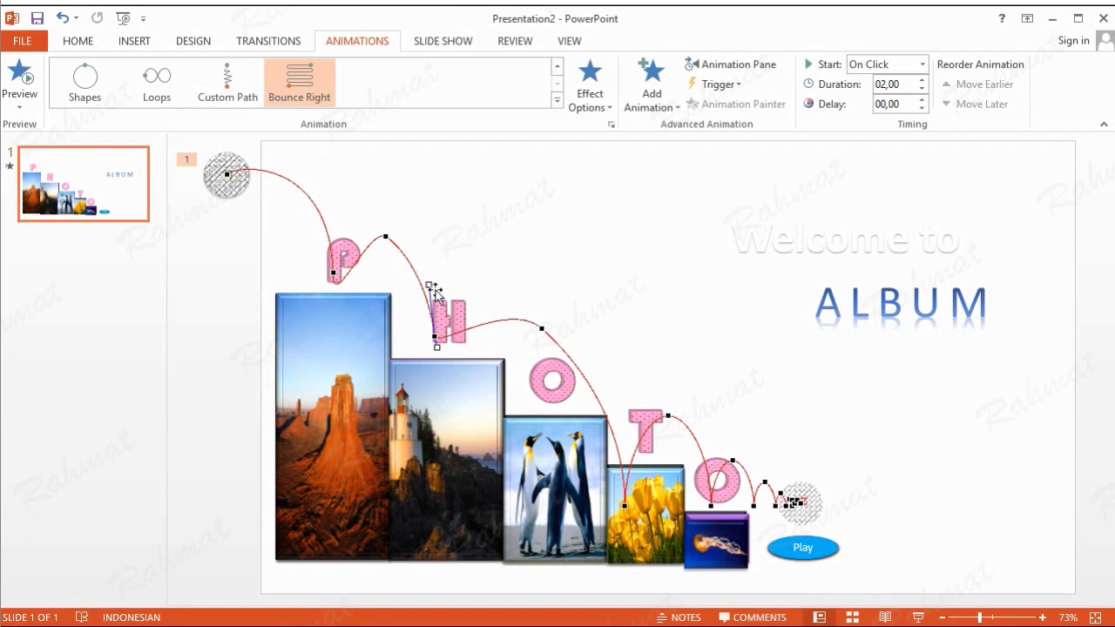
drag(434, 290, 386, 242)
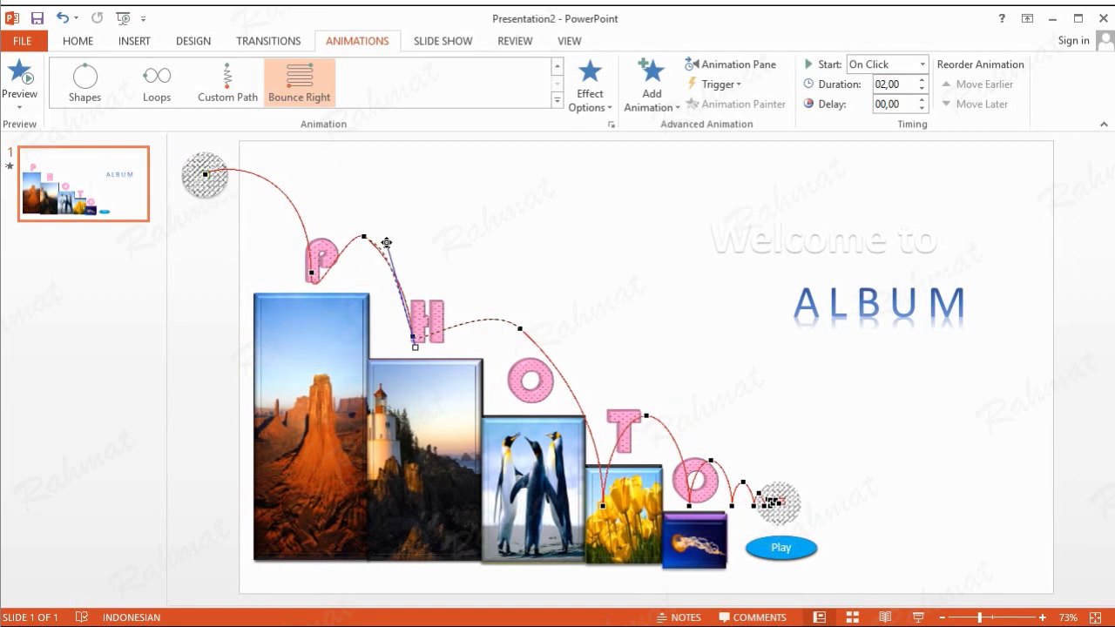
mouse_move(386, 242)
mouse_down()
mouse_move(403, 273)
mouse_move(398, 261)
mouse_up()
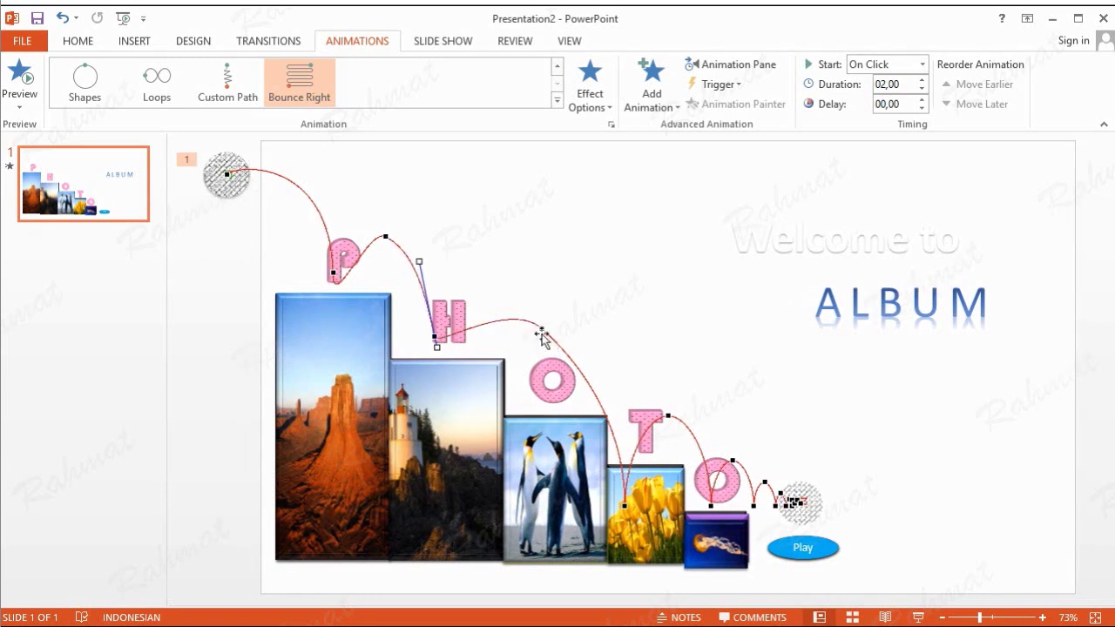
drag(539, 329, 471, 279)
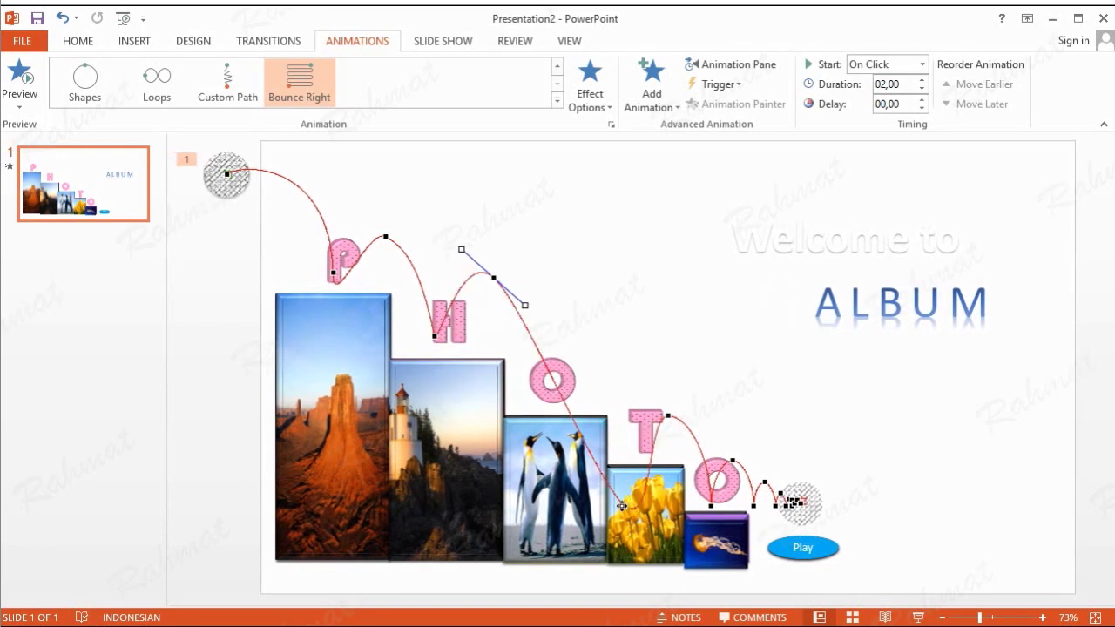
drag(622, 505, 528, 389)
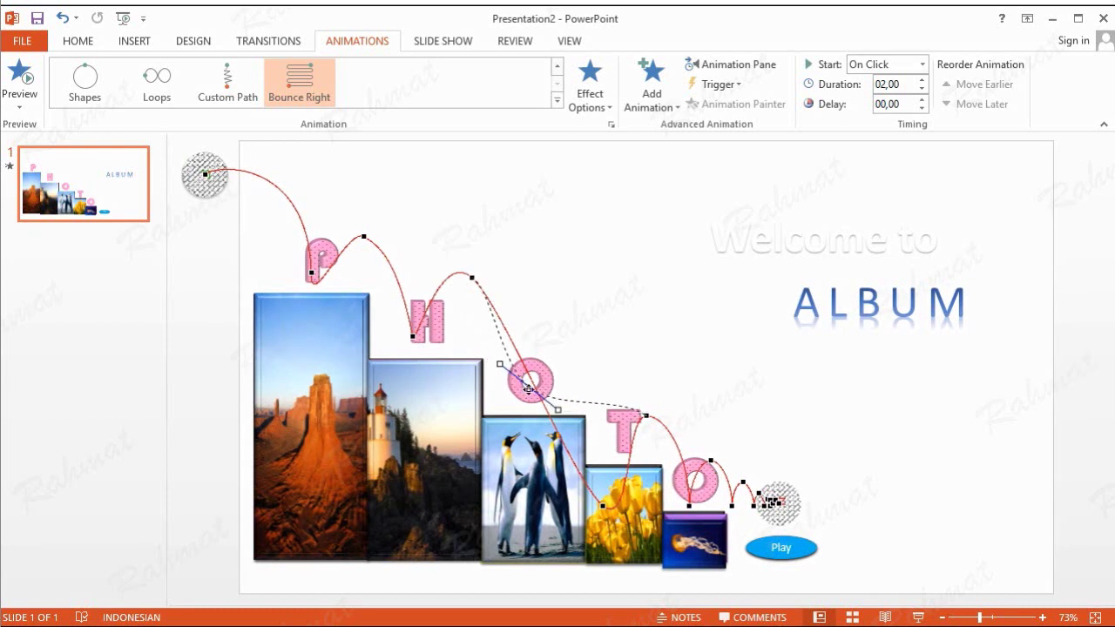
mouse_move(527, 389)
mouse_down()
mouse_move(538, 395)
mouse_move(541, 367)
mouse_move(526, 364)
mouse_up()
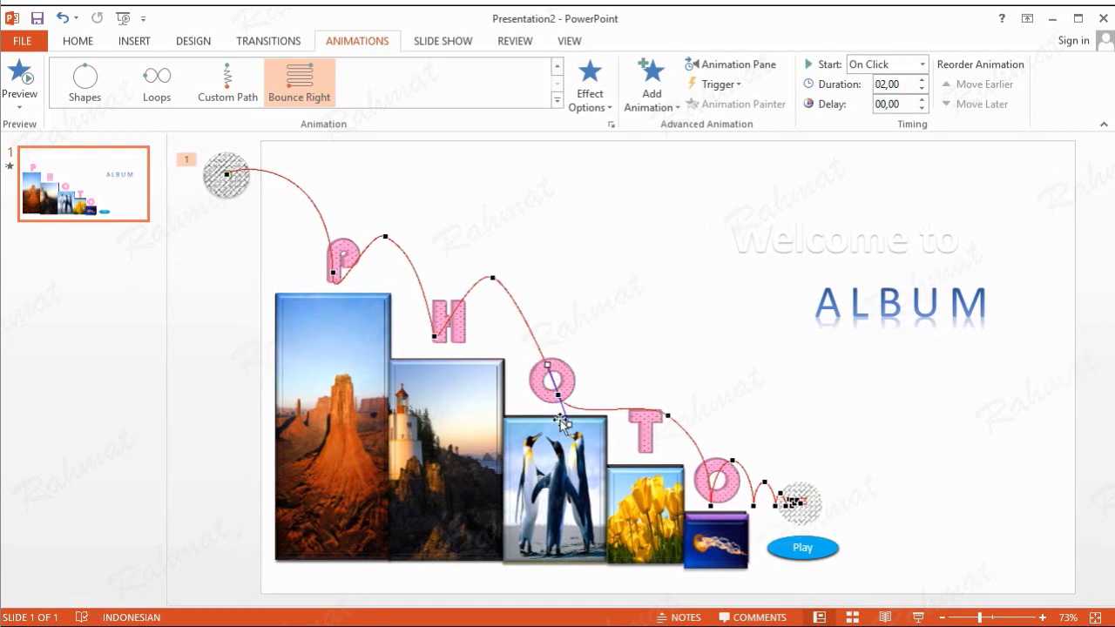
- Move path points onto the T, smooth the bump after the O, and raise the point near the last O
click(667, 416)
drag(667, 415, 584, 337)
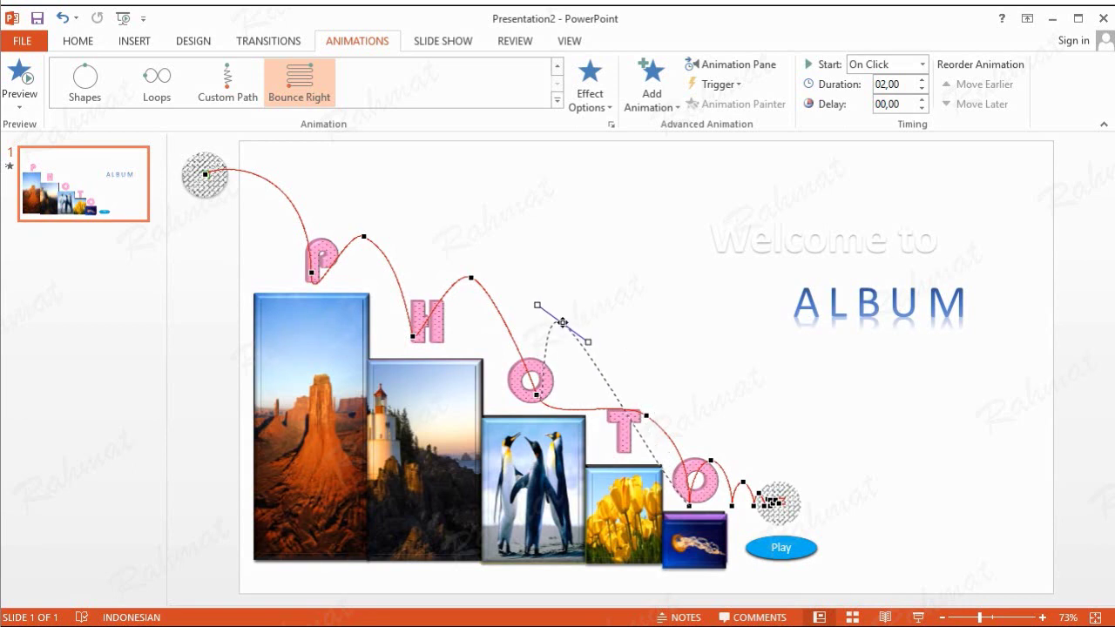
drag(584, 337, 568, 319)
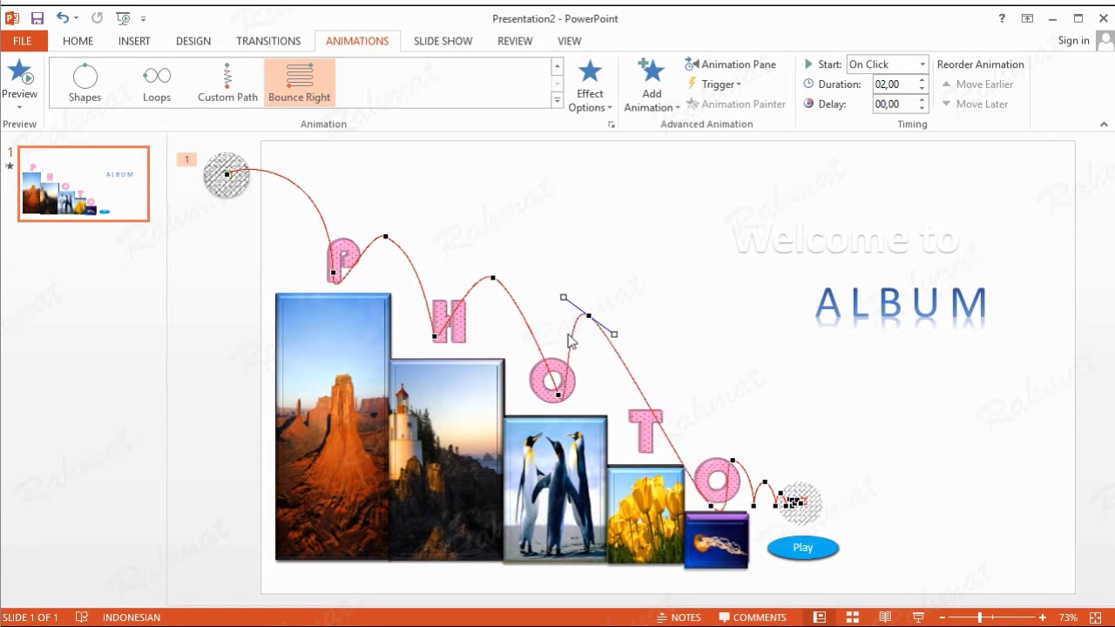
drag(588, 317, 597, 327)
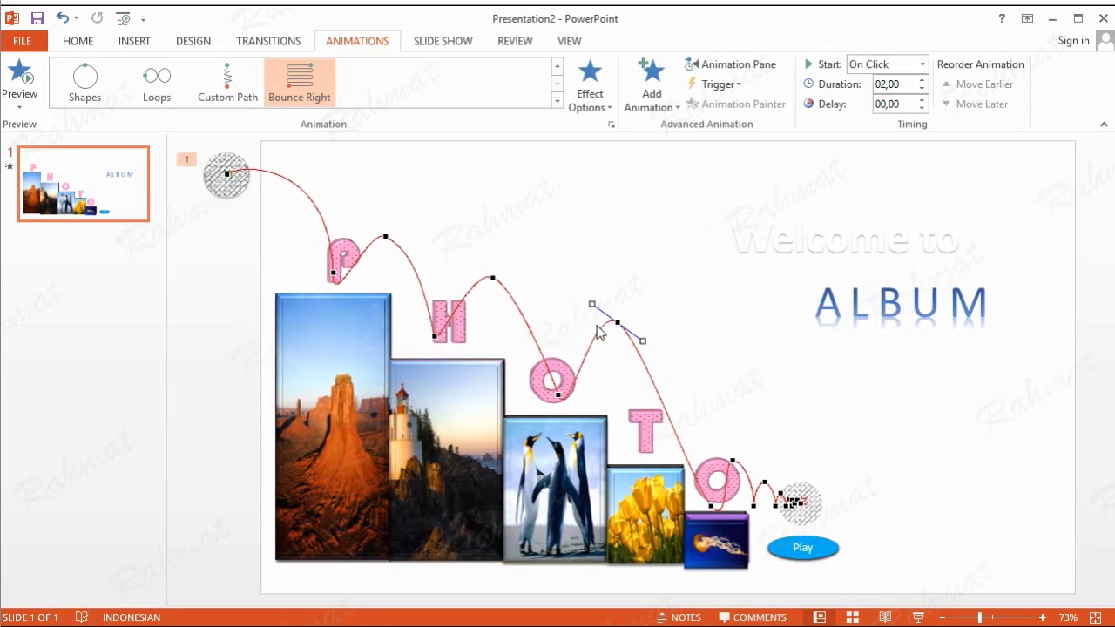
mouse_move(707, 503)
mouse_down()
mouse_move(626, 435)
mouse_move(620, 409)
mouse_up()
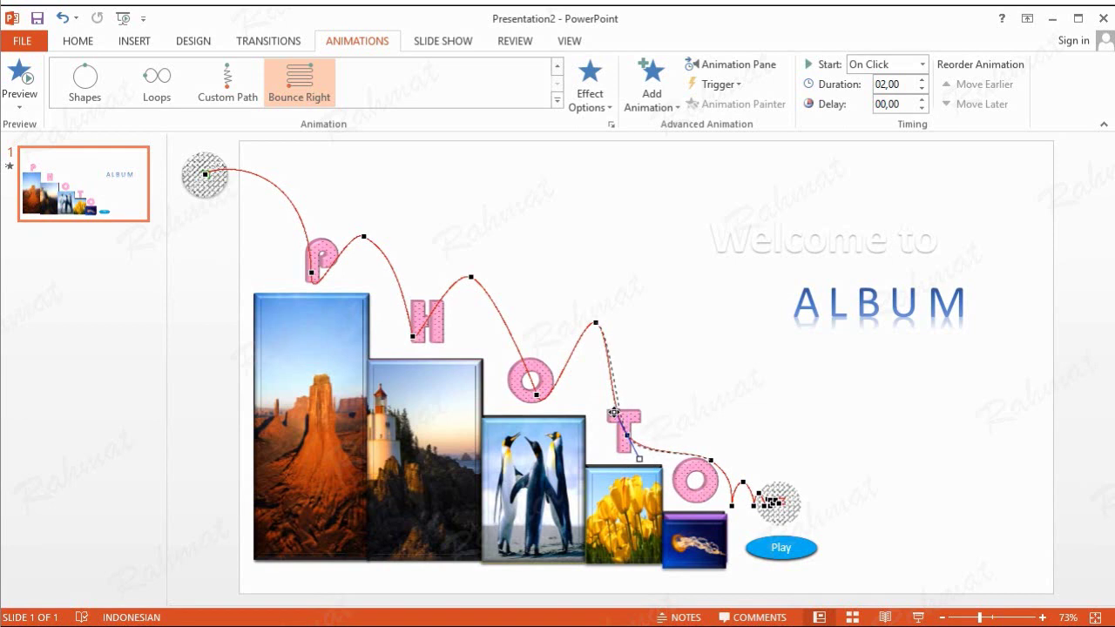
drag(619, 410, 617, 411)
drag(659, 459, 629, 454)
click(618, 321)
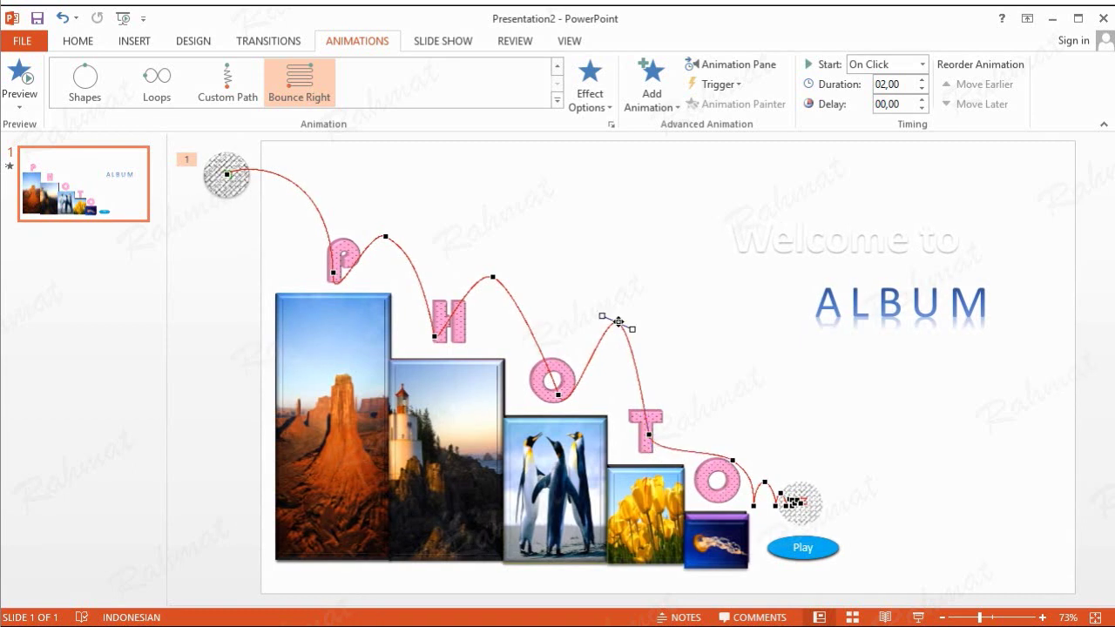
drag(602, 319, 570, 322)
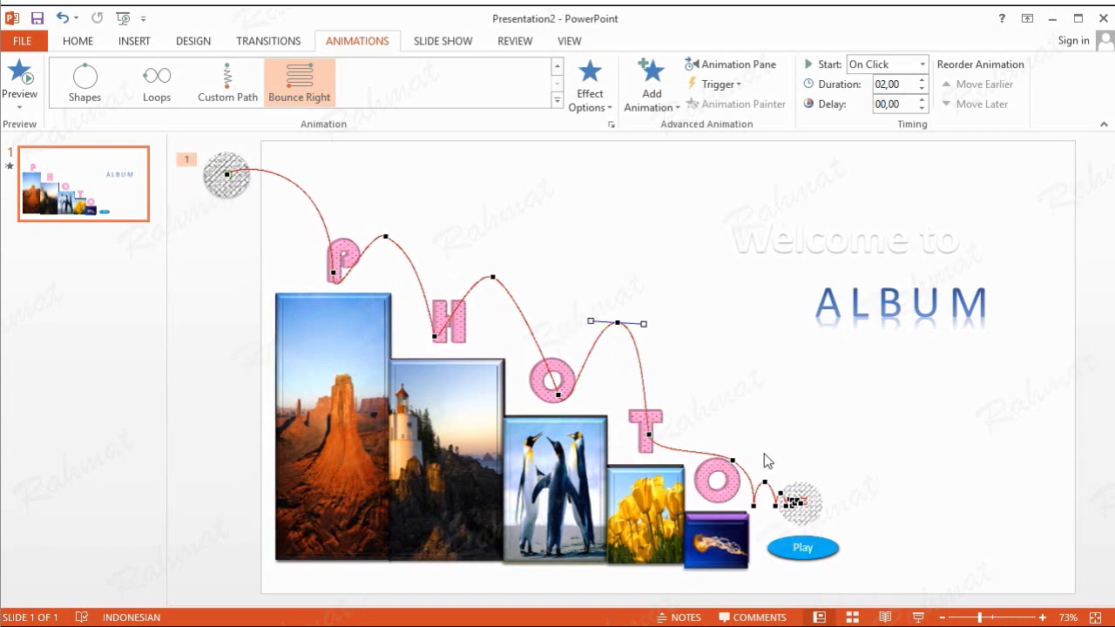
drag(736, 461, 684, 377)
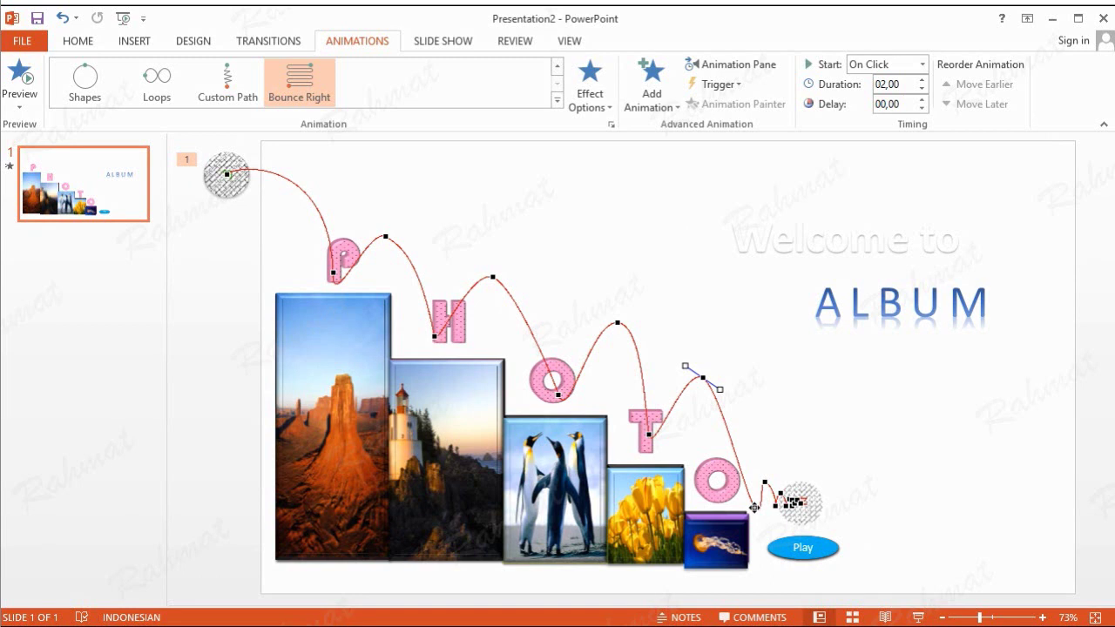
- Drag the path vertex onto the last O and raise the next point into a small bump
drag(754, 507, 719, 498)
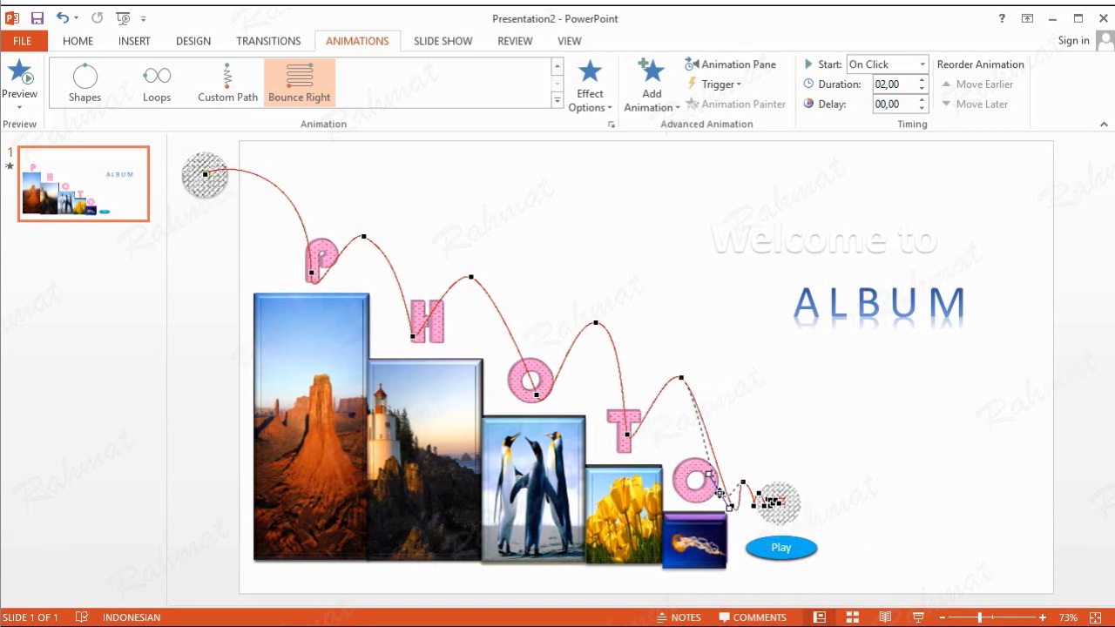
mouse_move(718, 498)
mouse_down()
mouse_move(689, 501)
mouse_move(703, 509)
mouse_up()
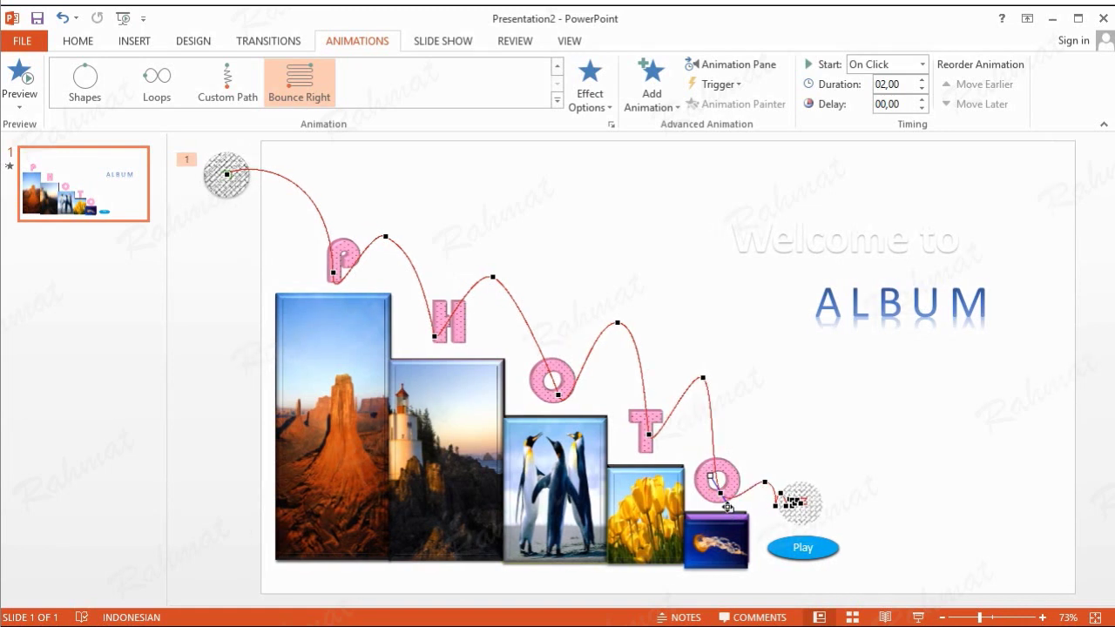
drag(730, 509, 716, 515)
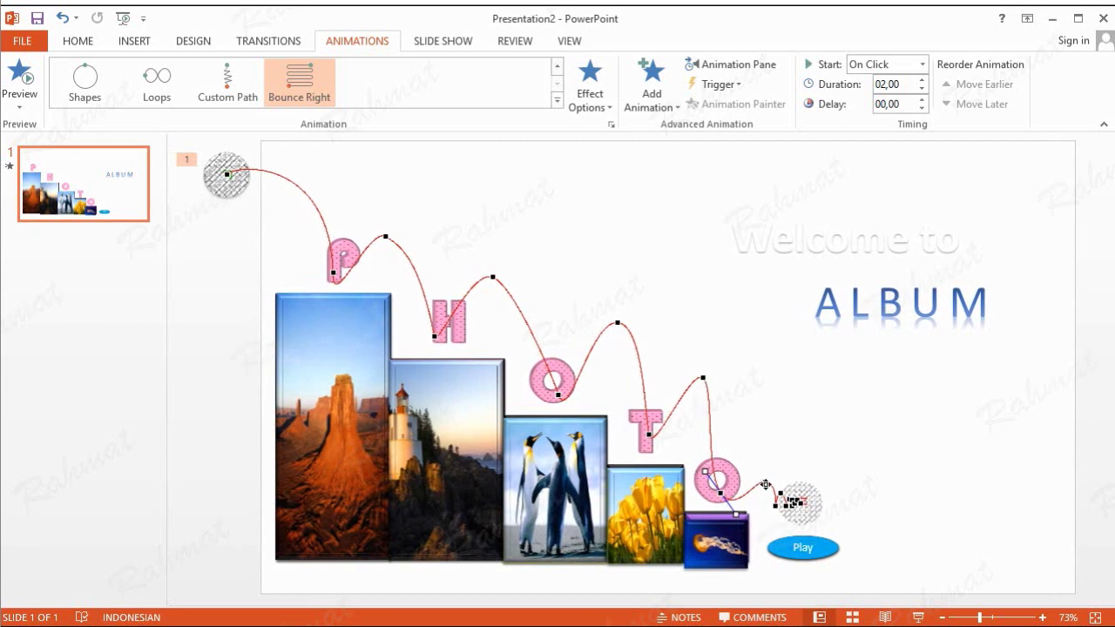
drag(766, 484, 763, 446)
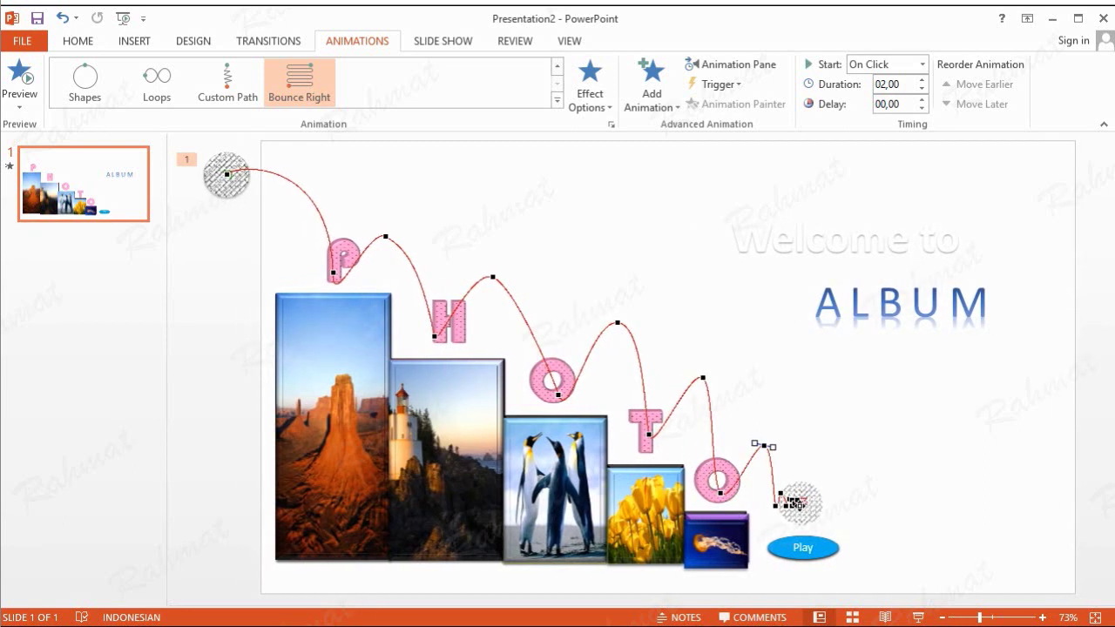
- Delete the extra vertices clustered at the end of the ball's motion path
right_click(794, 503)
click(794, 503)
right_click(791, 500)
click(830, 426)
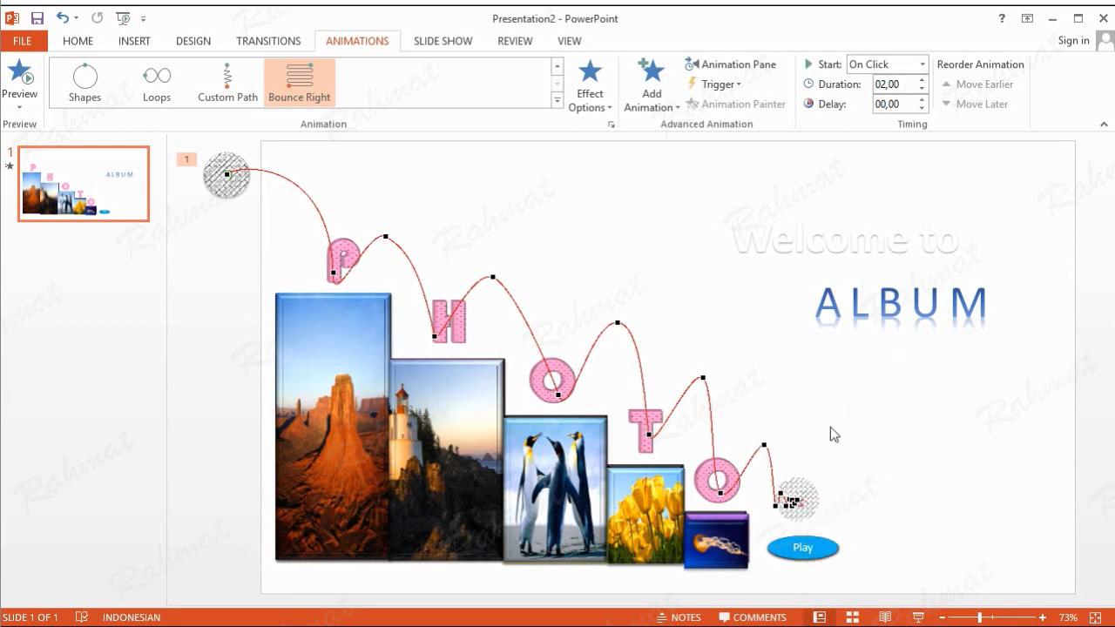
right_click(795, 503)
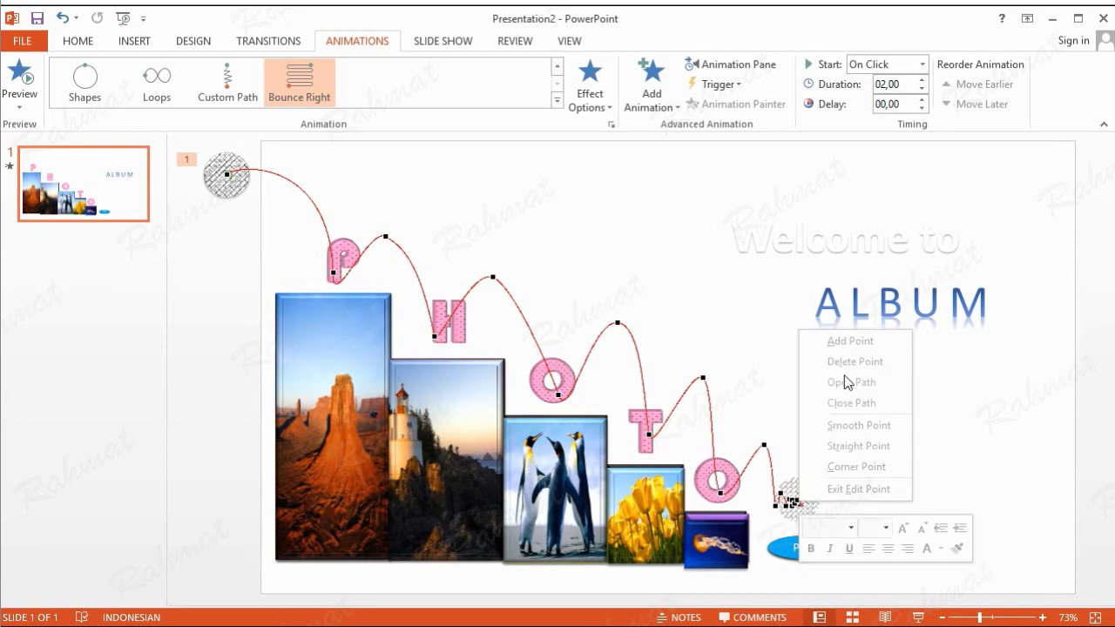
click(794, 503)
right_click(794, 500)
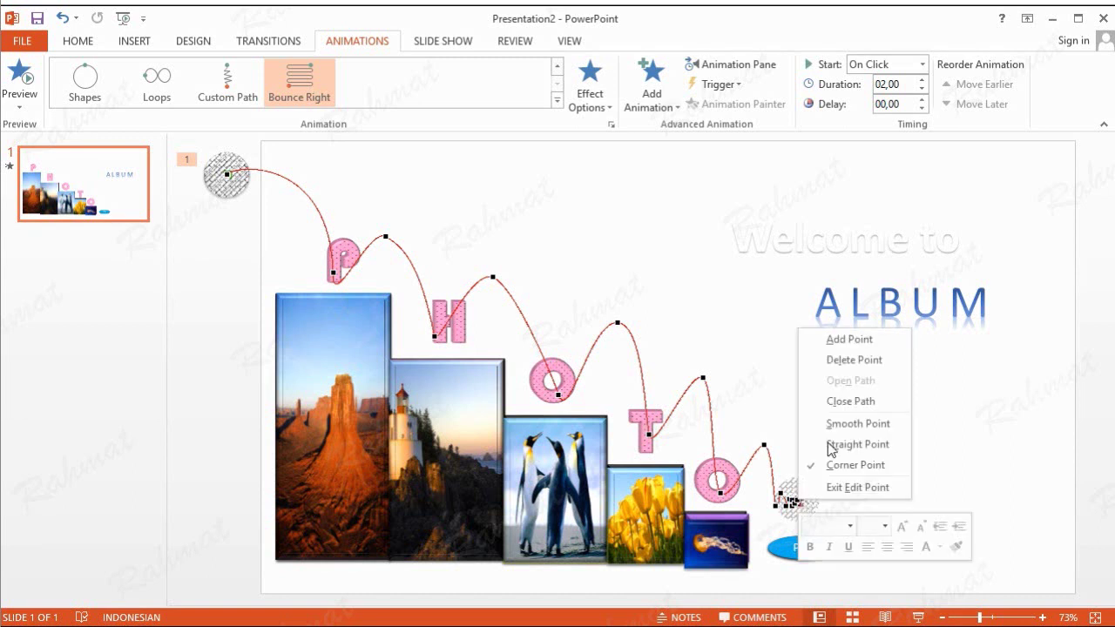
click(854, 365)
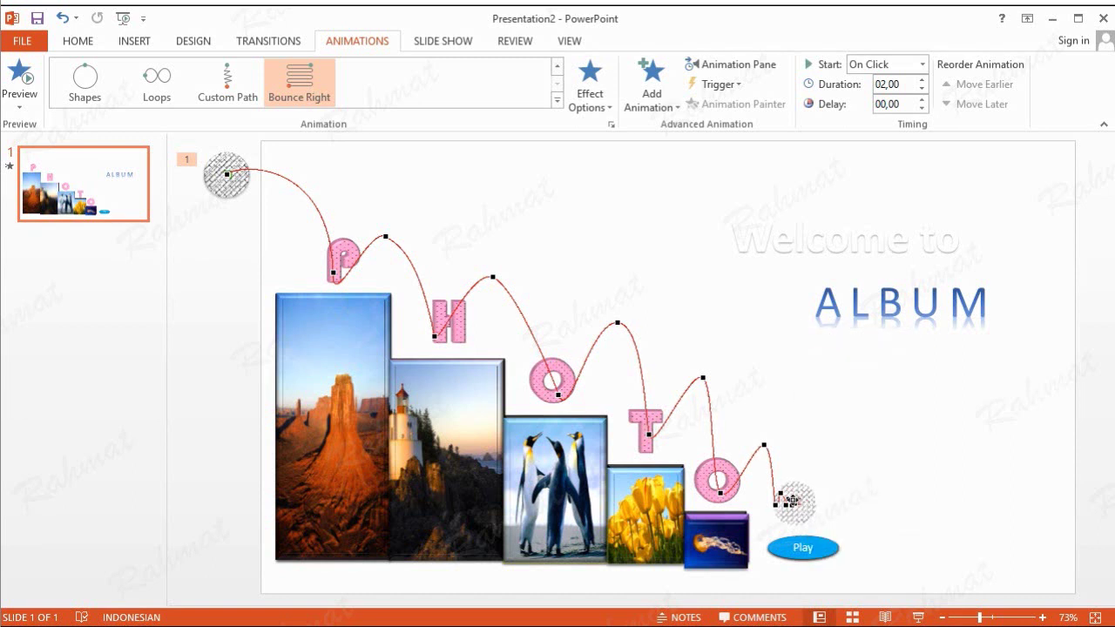
right_click(792, 501)
click(793, 502)
right_click(793, 501)
click(836, 366)
right_click(794, 501)
click(856, 365)
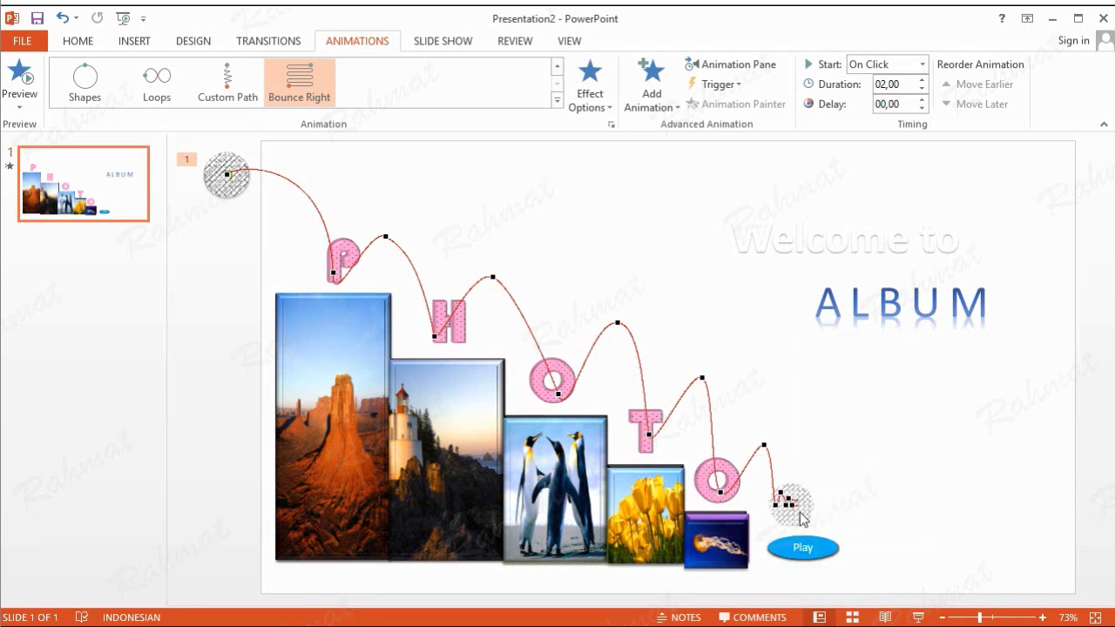
right_click(789, 501)
click(838, 366)
right_click(791, 506)
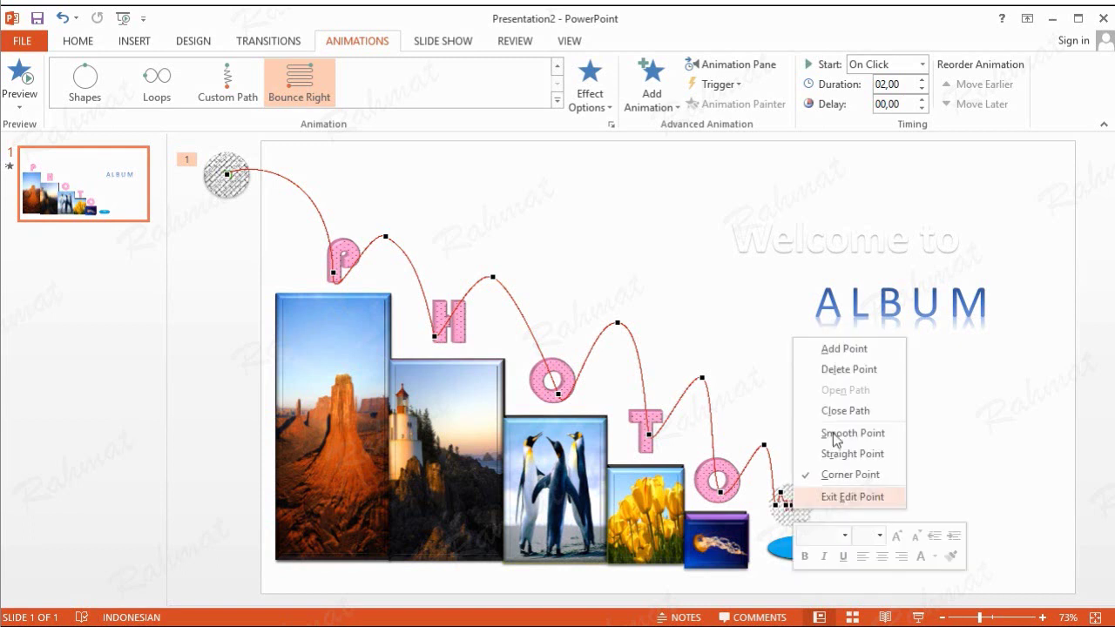
click(847, 369)
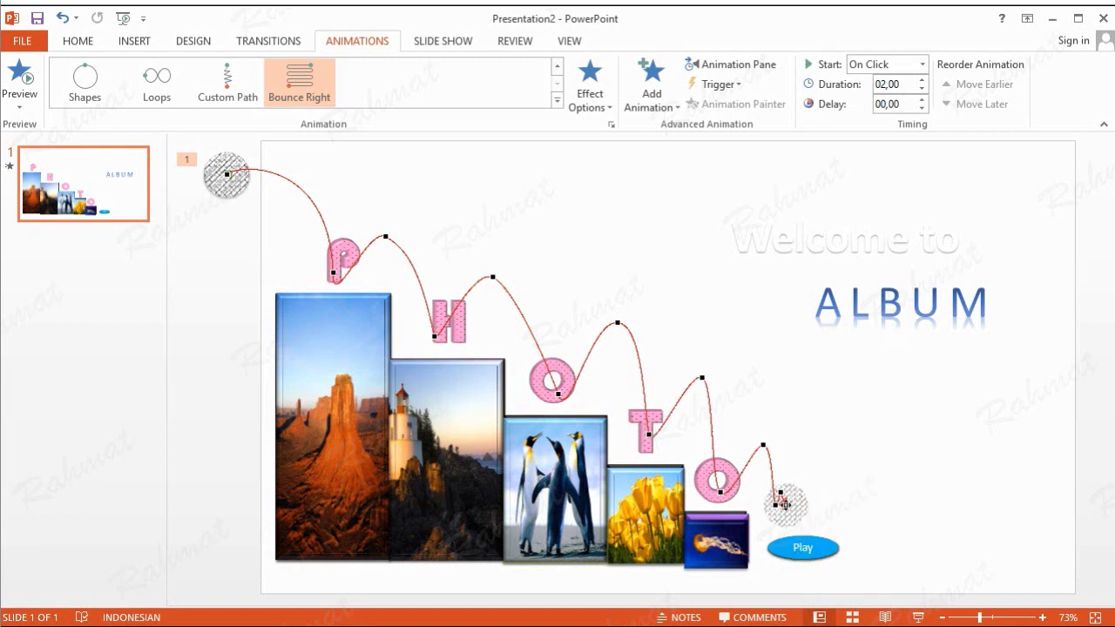
right_click(784, 504)
click(782, 498)
right_click(785, 505)
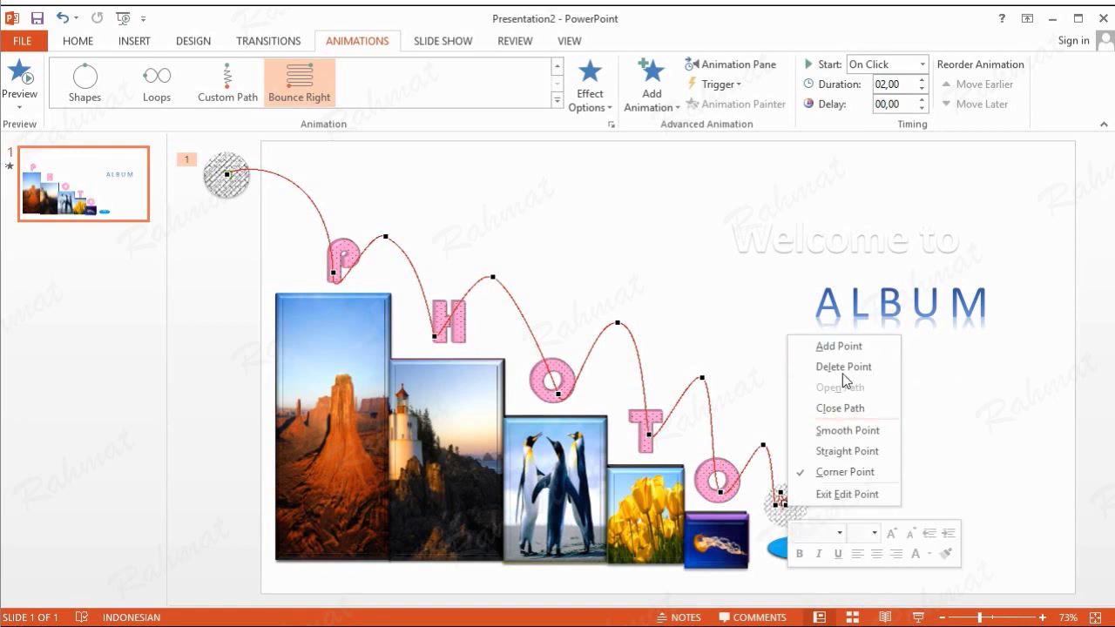
click(846, 378)
right_click(781, 493)
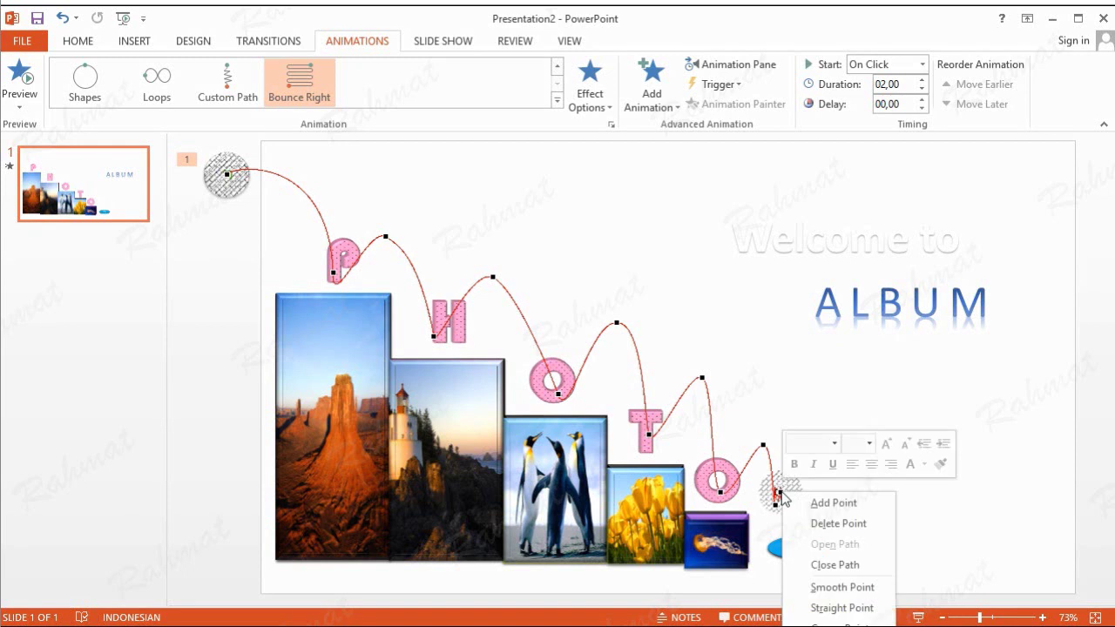
click(779, 493)
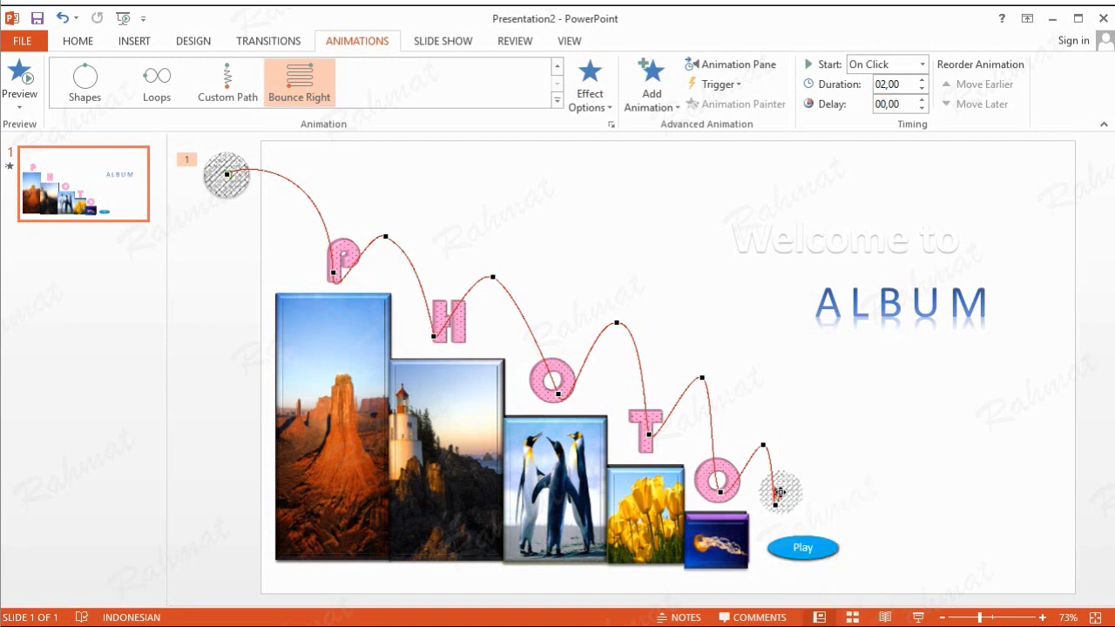
right_click(779, 493)
click(838, 358)
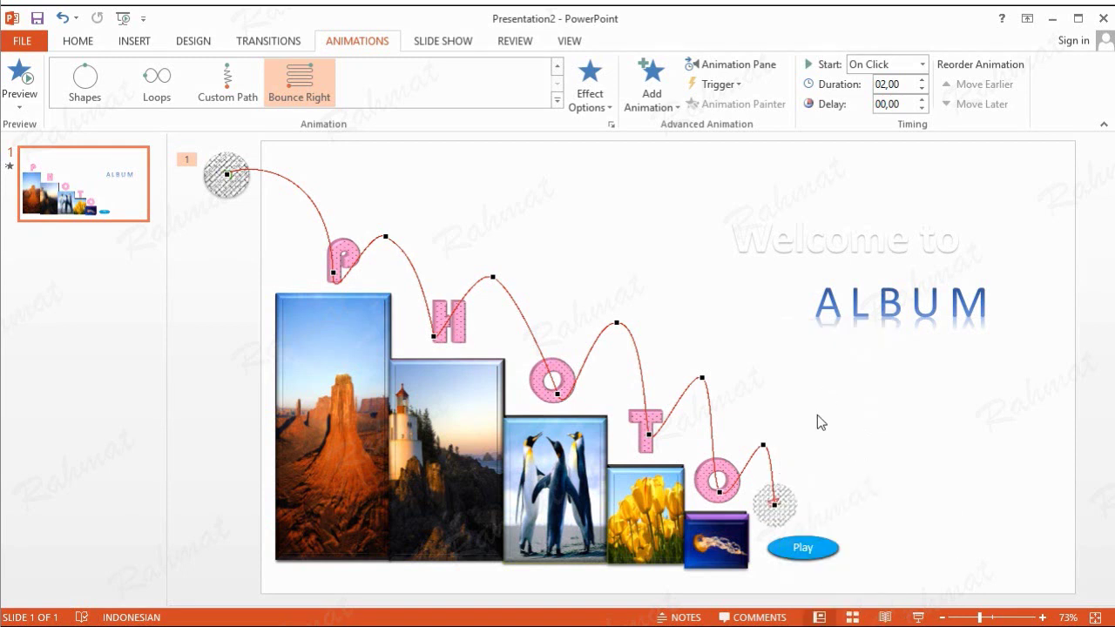
- Move the path's end point right to sit above Play, then delete that final point
drag(775, 504, 799, 503)
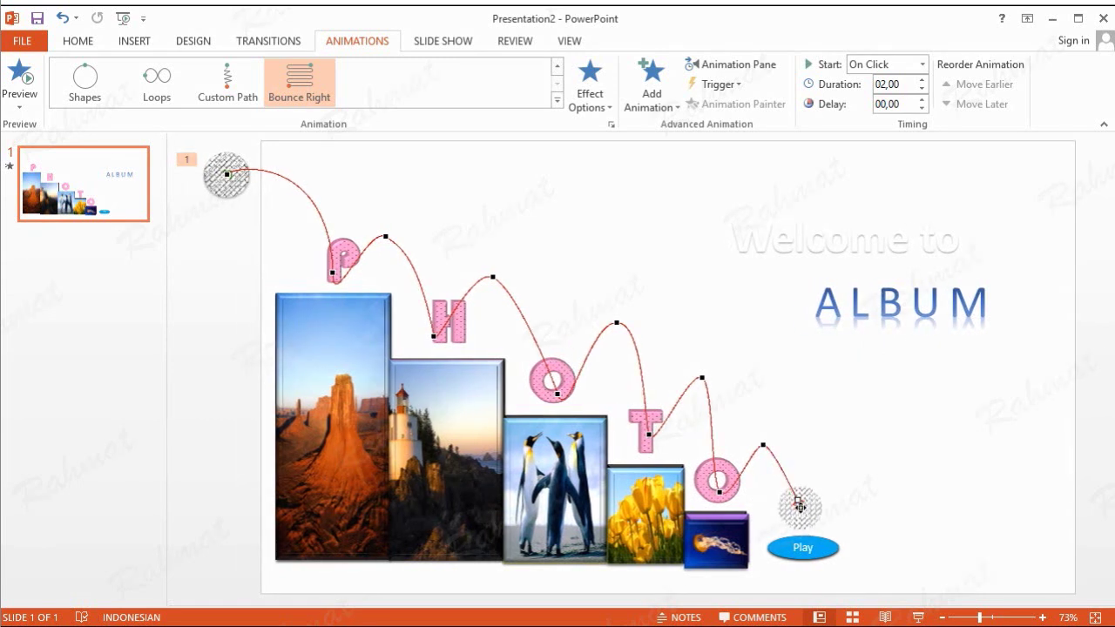
right_click(799, 503)
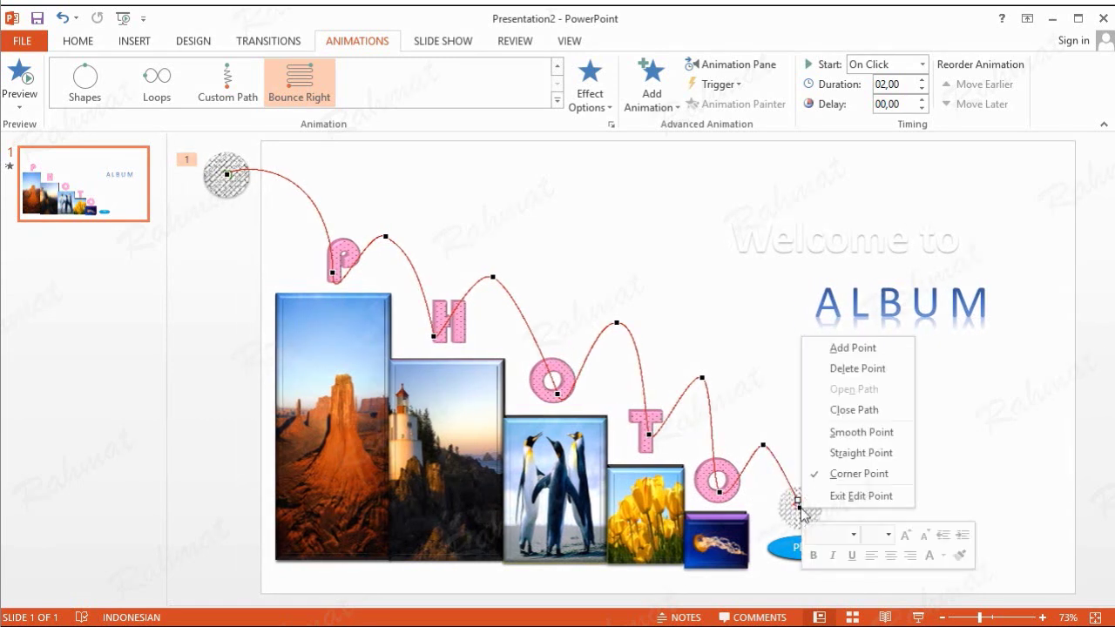
click(859, 369)
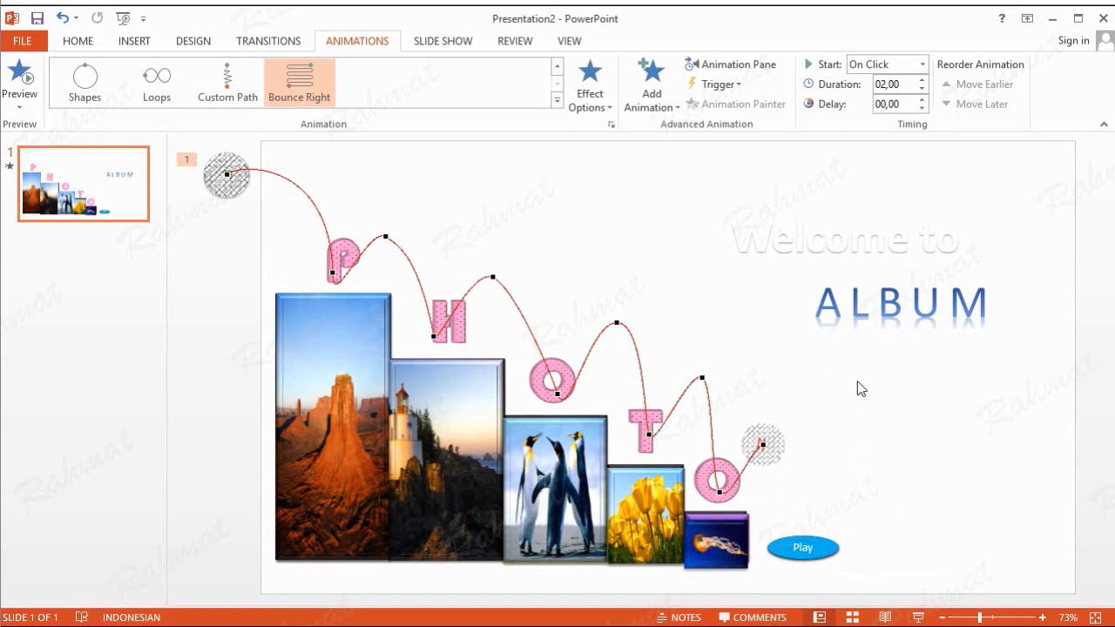
- Undo the end-point deletion and reshape the last vertices into one arc ending on Play
click(63, 18)
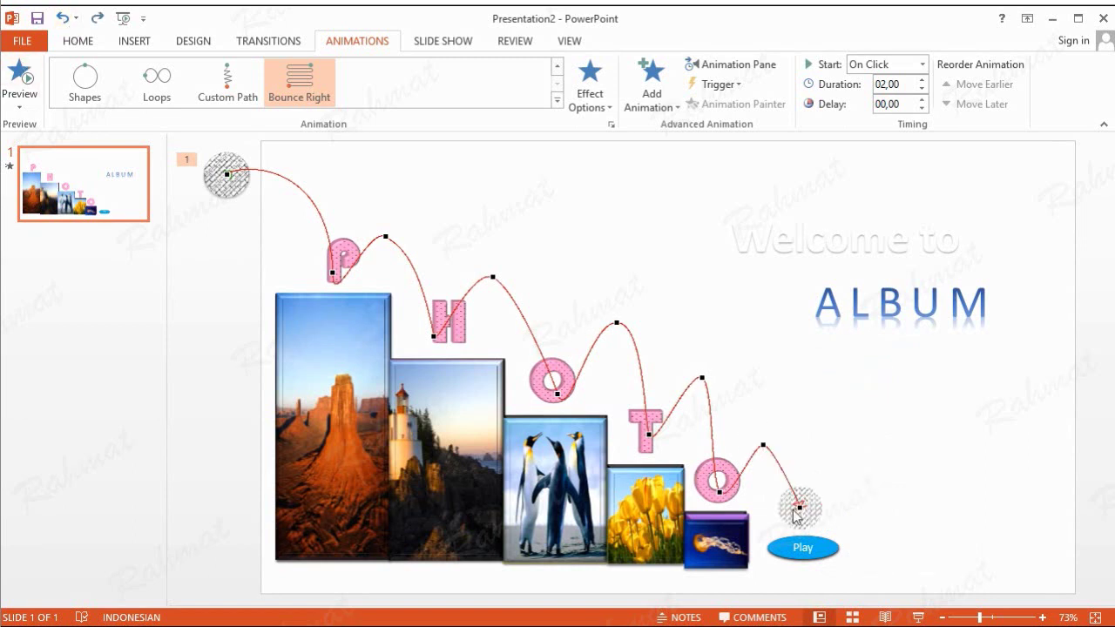
scroll(798, 508, right, 1)
drag(790, 511, 772, 517)
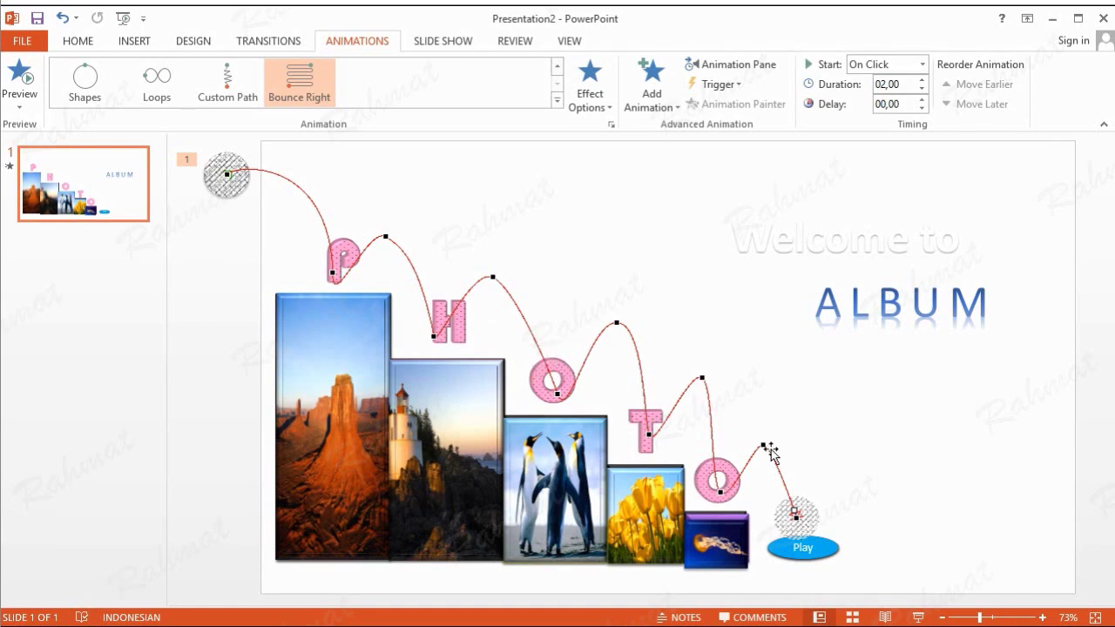
drag(762, 446, 747, 433)
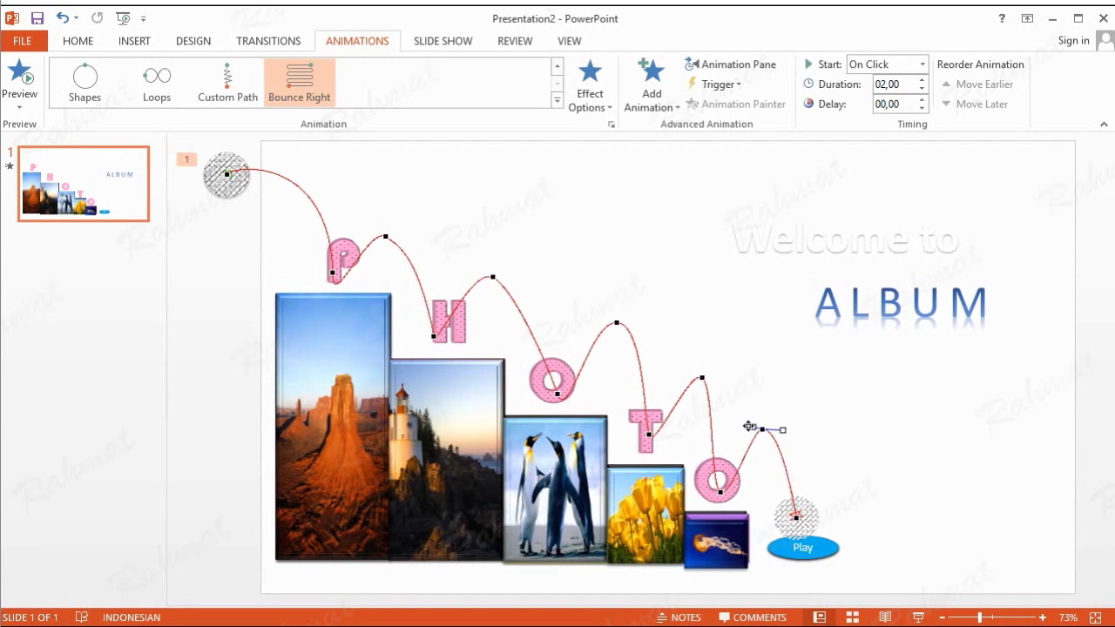
drag(748, 426, 727, 427)
drag(795, 519, 781, 526)
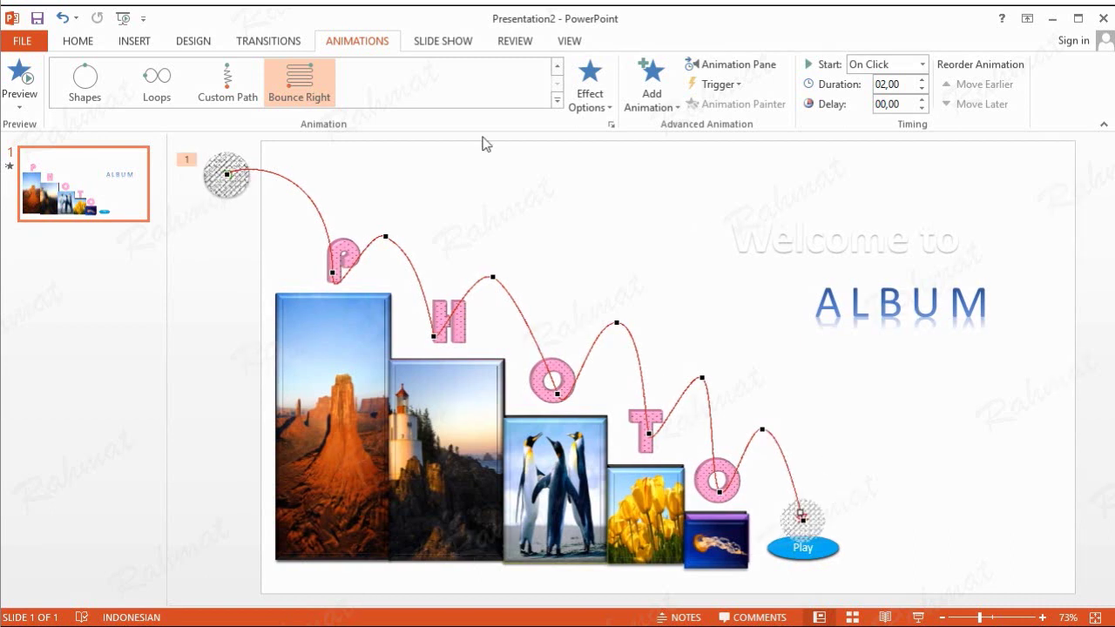
- Set the Oval 4 bounce animation's timing to Start With Previous and Duration 5 seconds
click(720, 69)
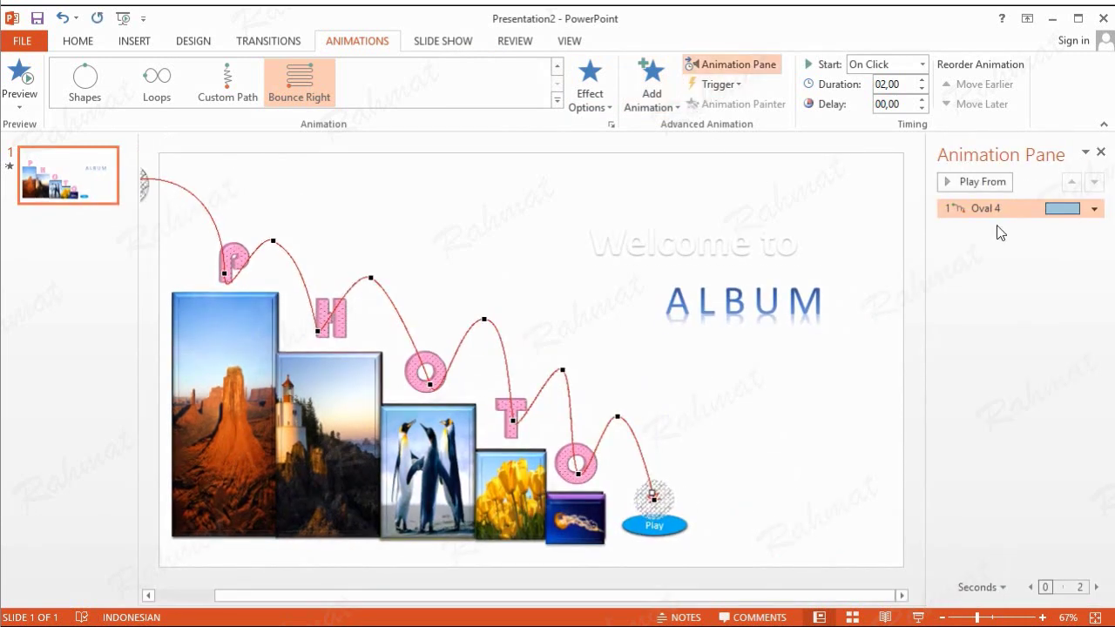
click(1094, 209)
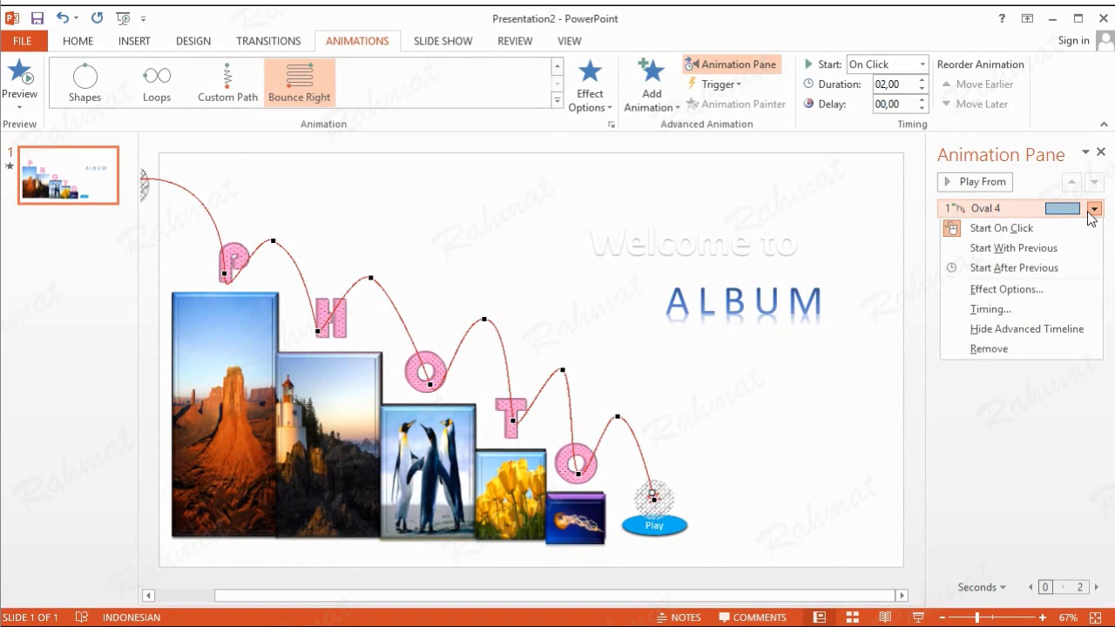
click(1040, 309)
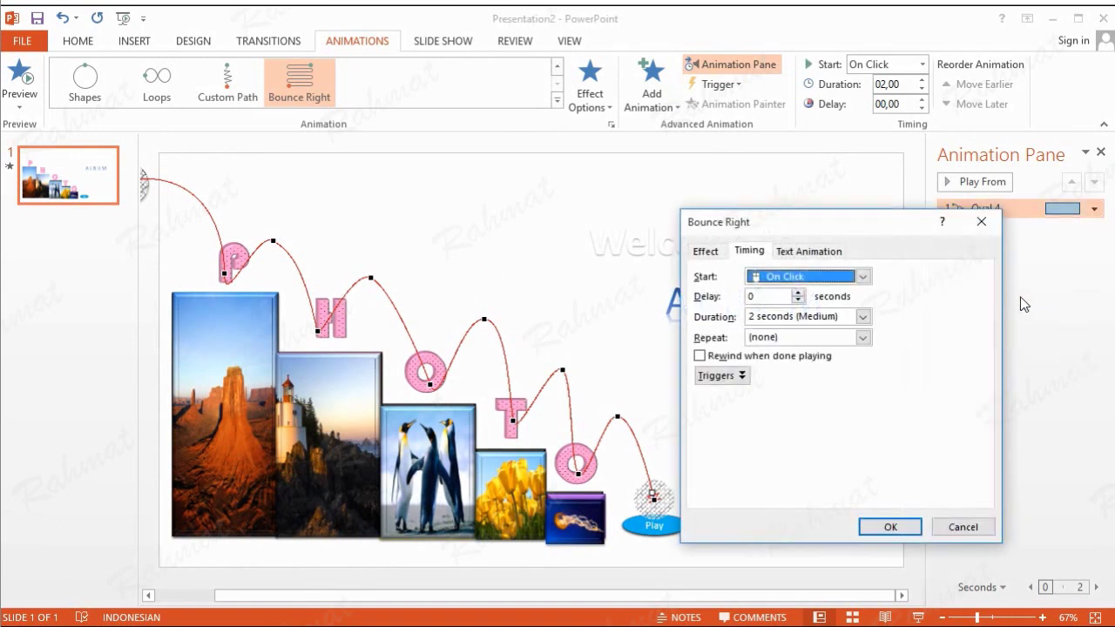
click(849, 283)
click(827, 310)
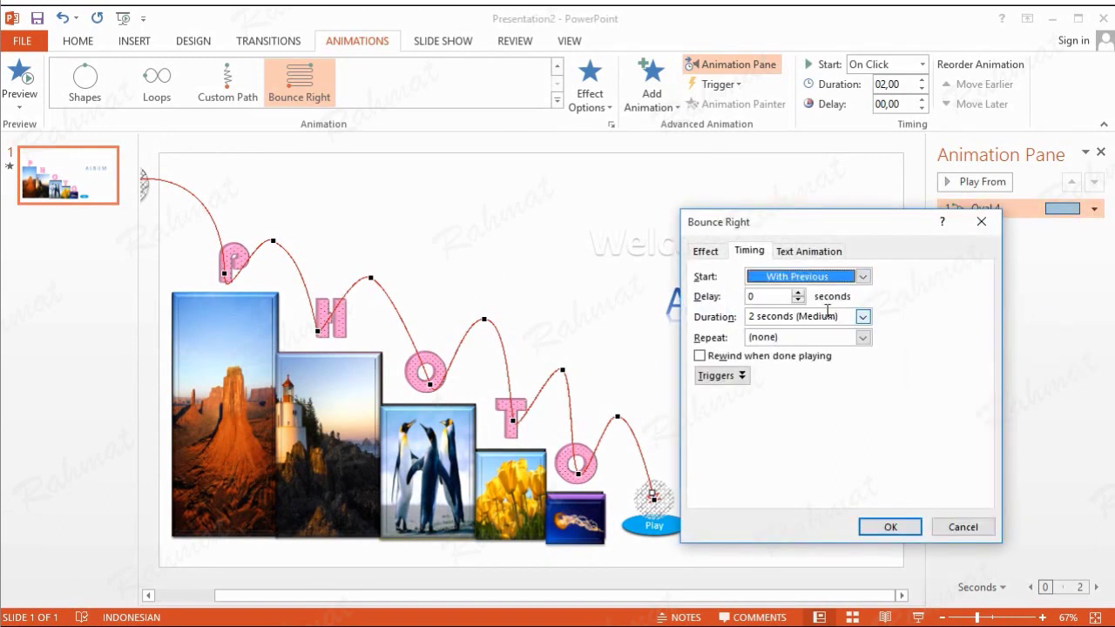
click(862, 317)
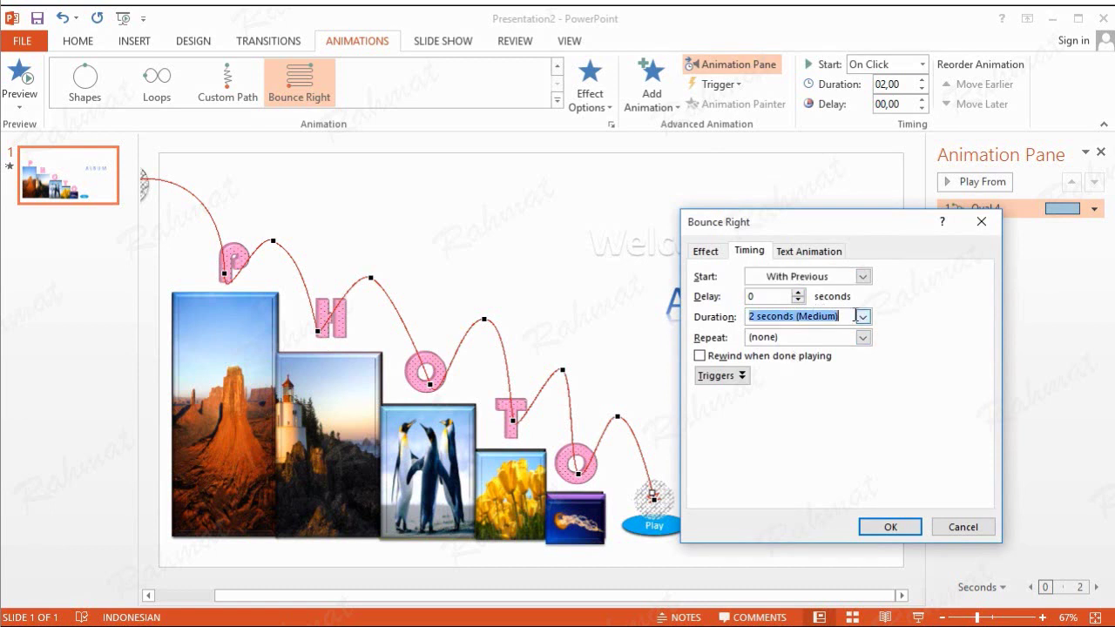
click(848, 335)
click(706, 251)
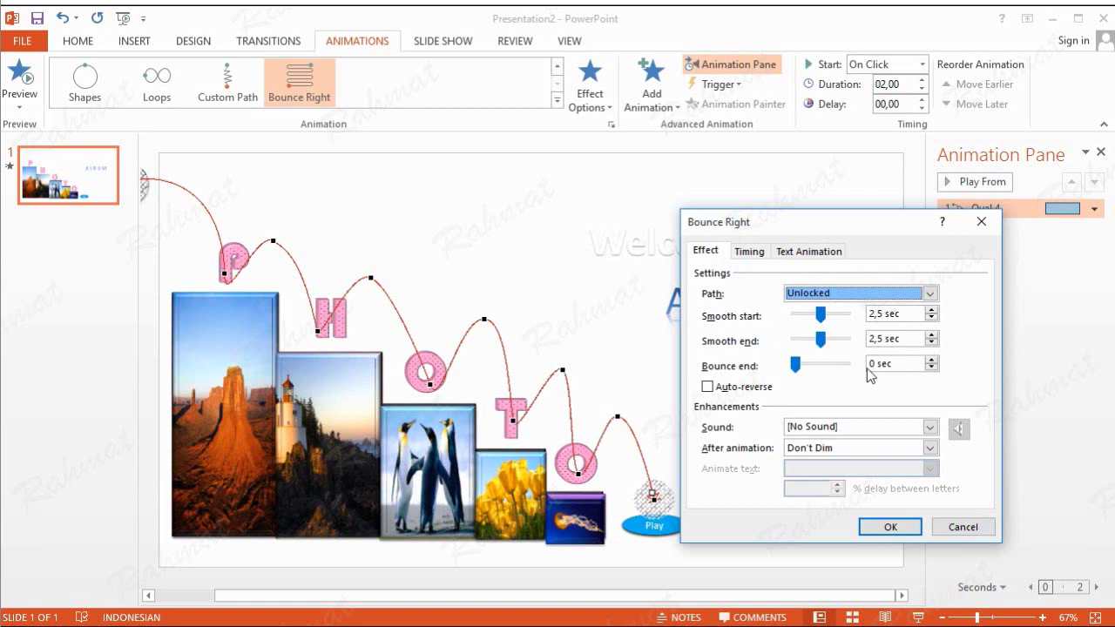
click(891, 527)
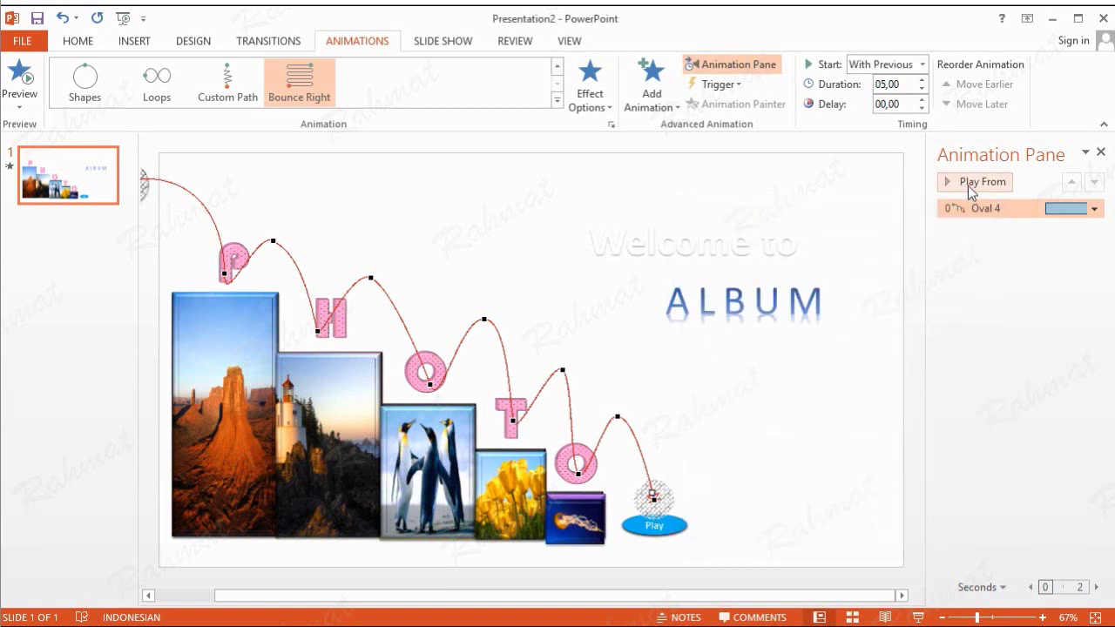
- Preview the bounce, then send the Play oval to the back behind the ball
click(980, 182)
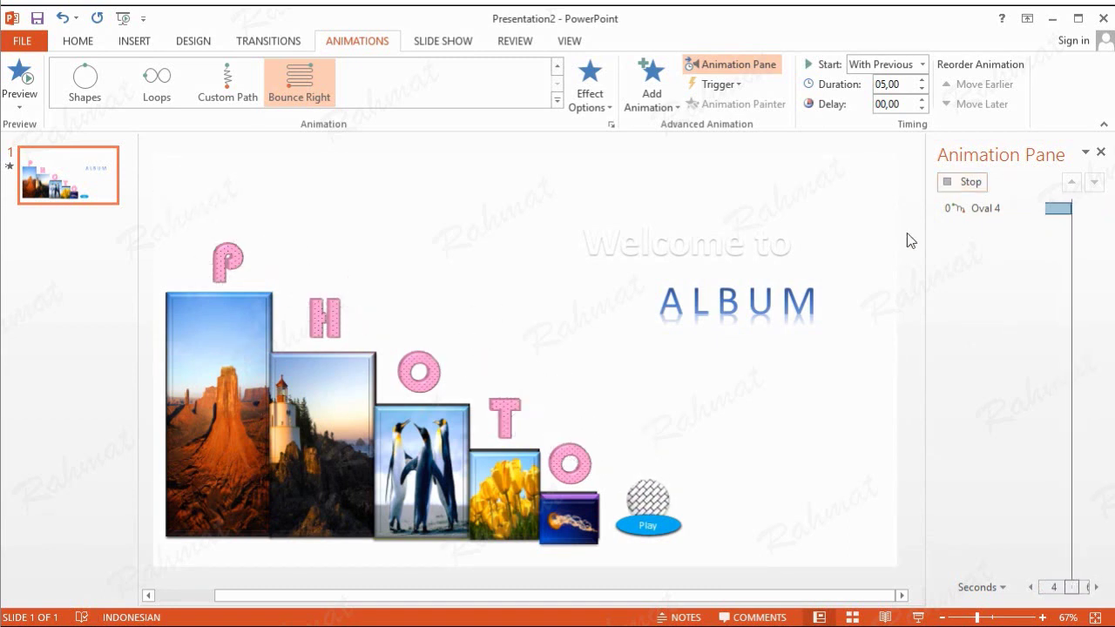
drag(715, 550, 611, 506)
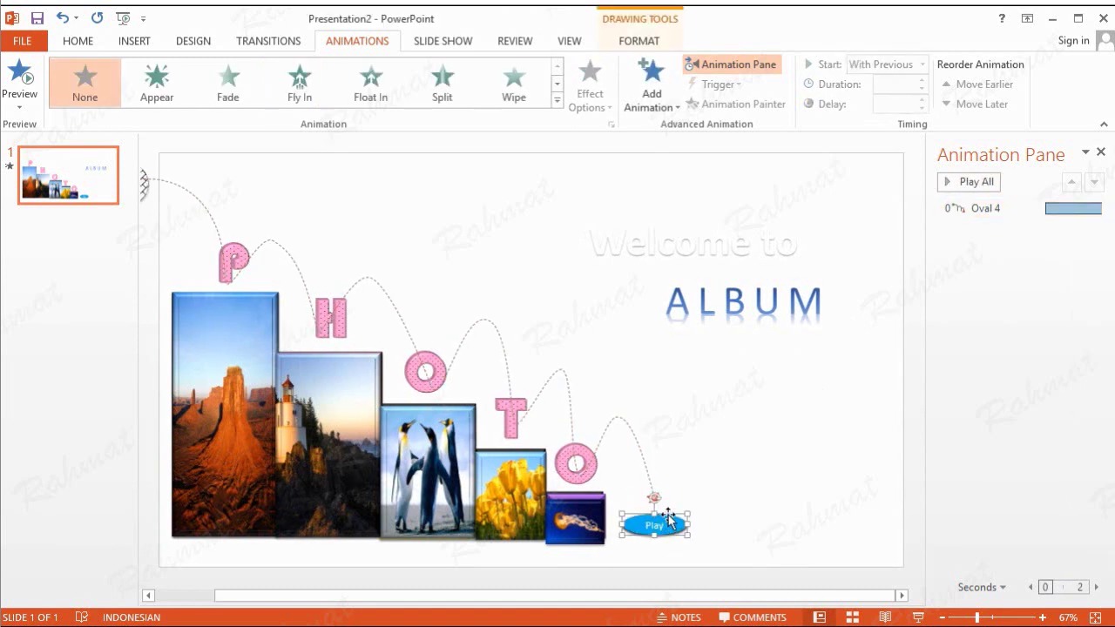
right_click(669, 523)
mouse_move(759, 414)
click(828, 413)
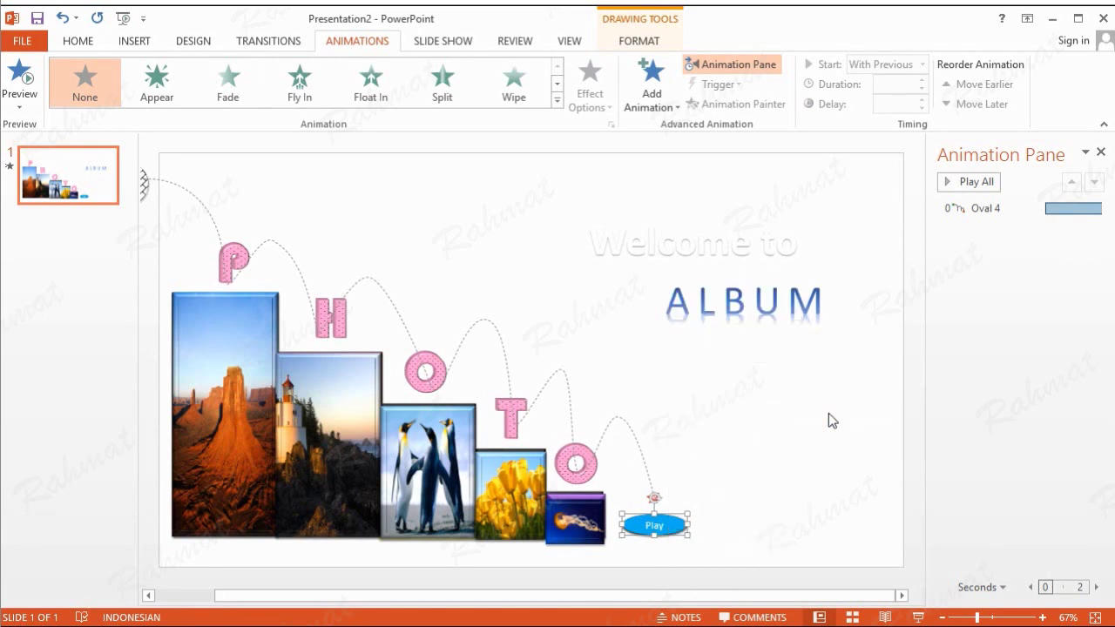
click(792, 472)
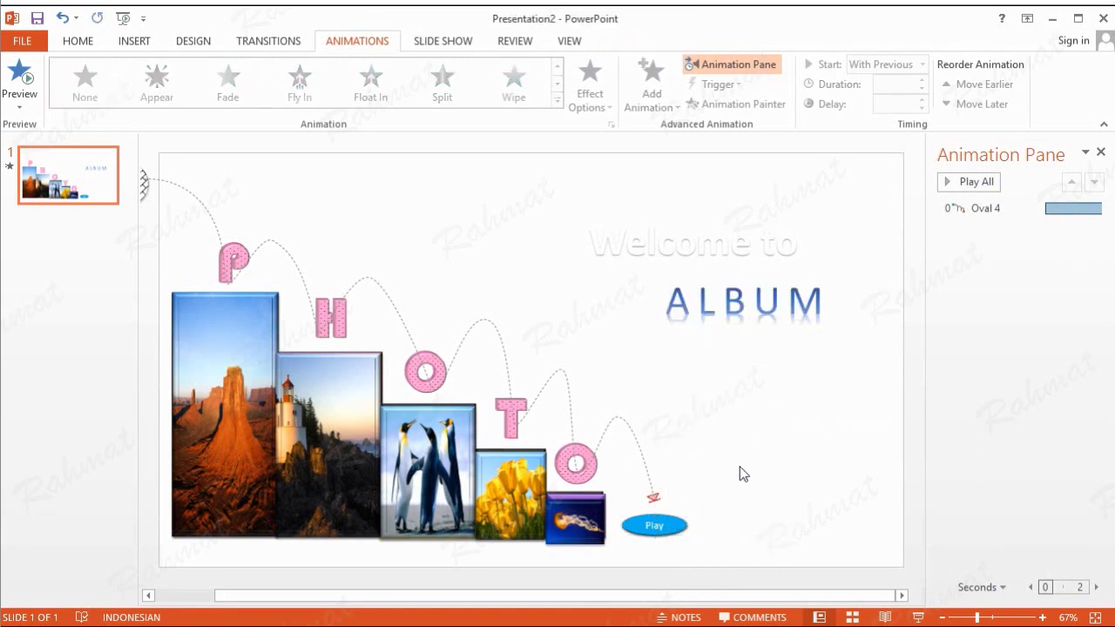
- Enter Edit Points on the ball's motion path, select the P point, and preview again
click(231, 283)
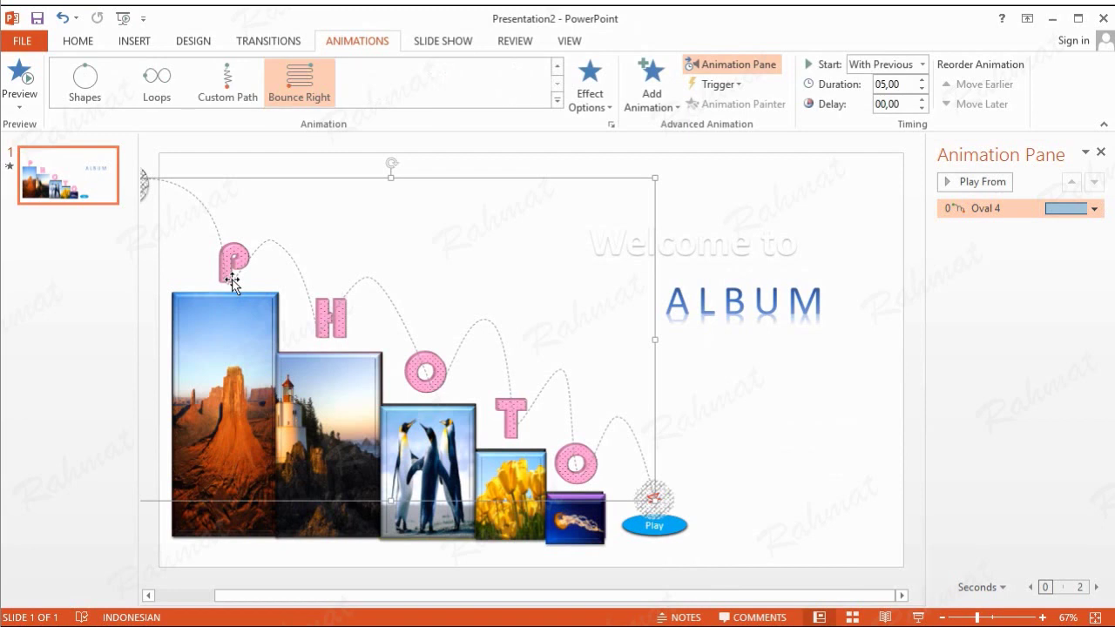
right_click(290, 180)
click(307, 199)
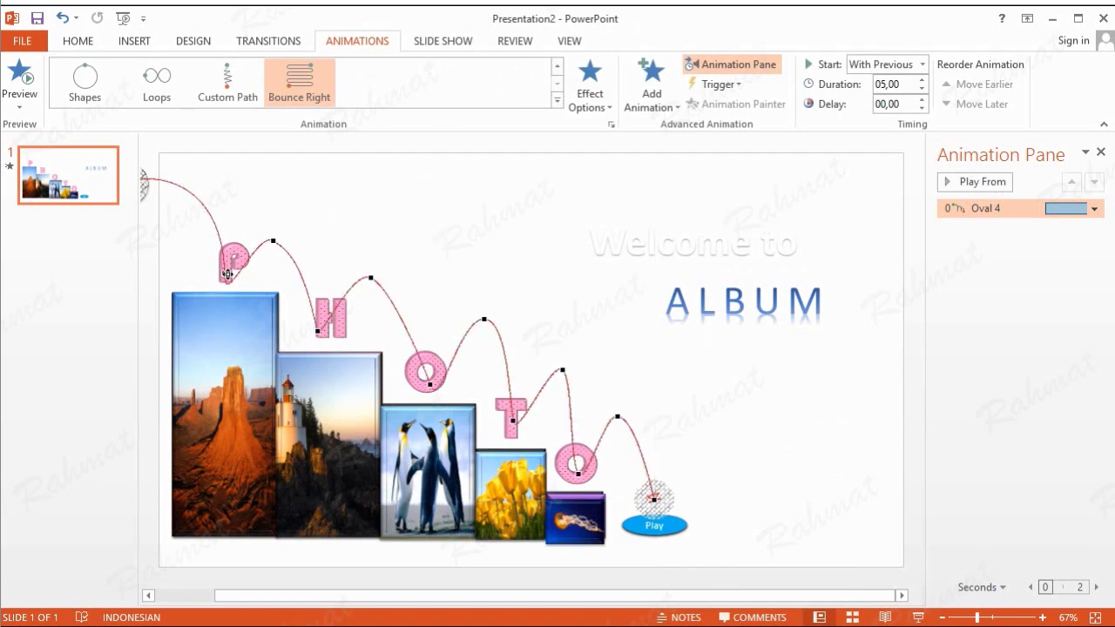
click(224, 273)
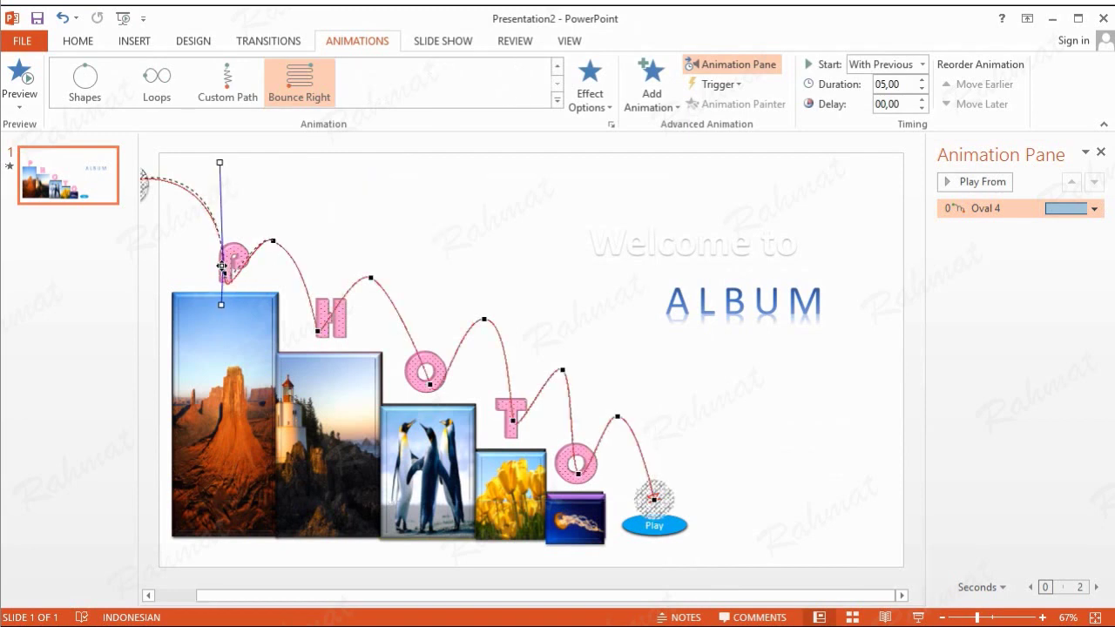
click(994, 184)
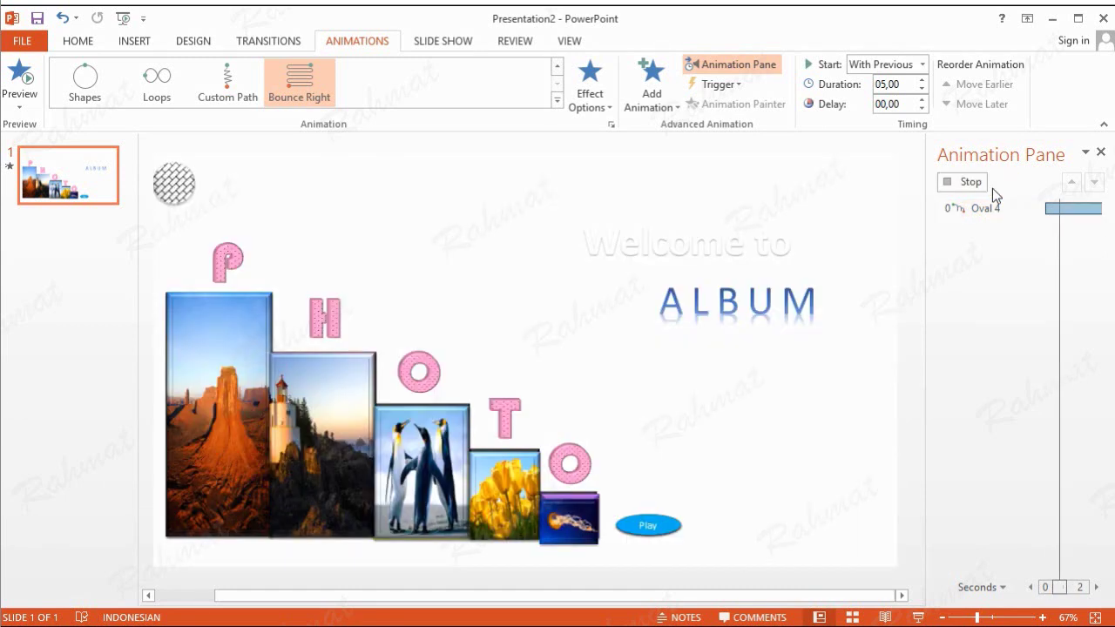
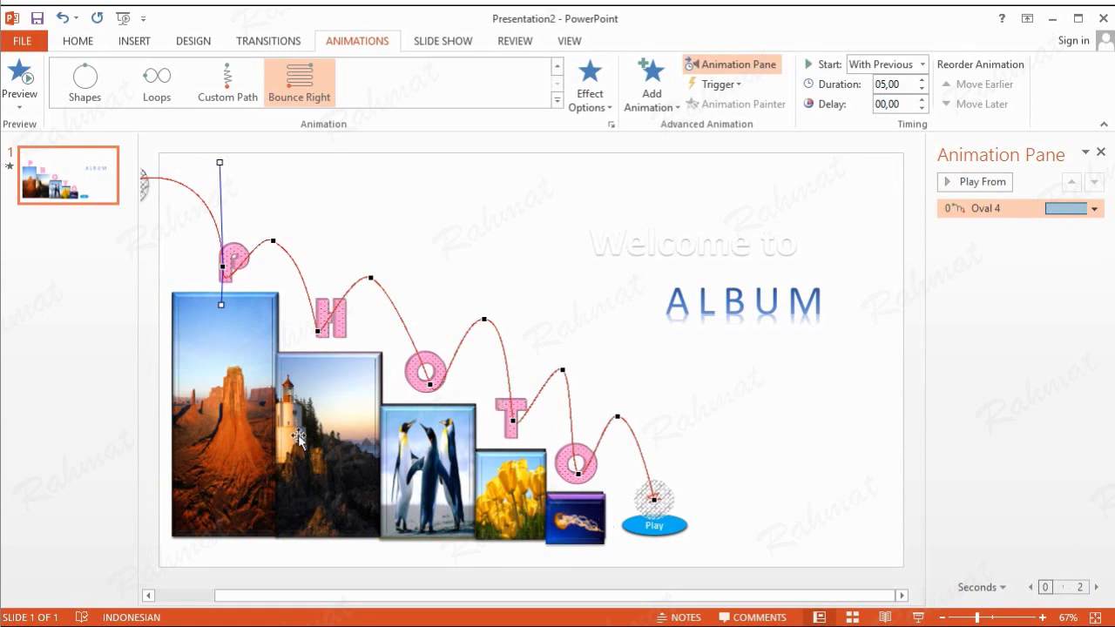
- Lower the four photos to uncover the numbered bars 5, 4, 3 and 1
mouse_move(238, 344)
mouse_down()
mouse_move(252, 375)
mouse_move(245, 473)
mouse_up()
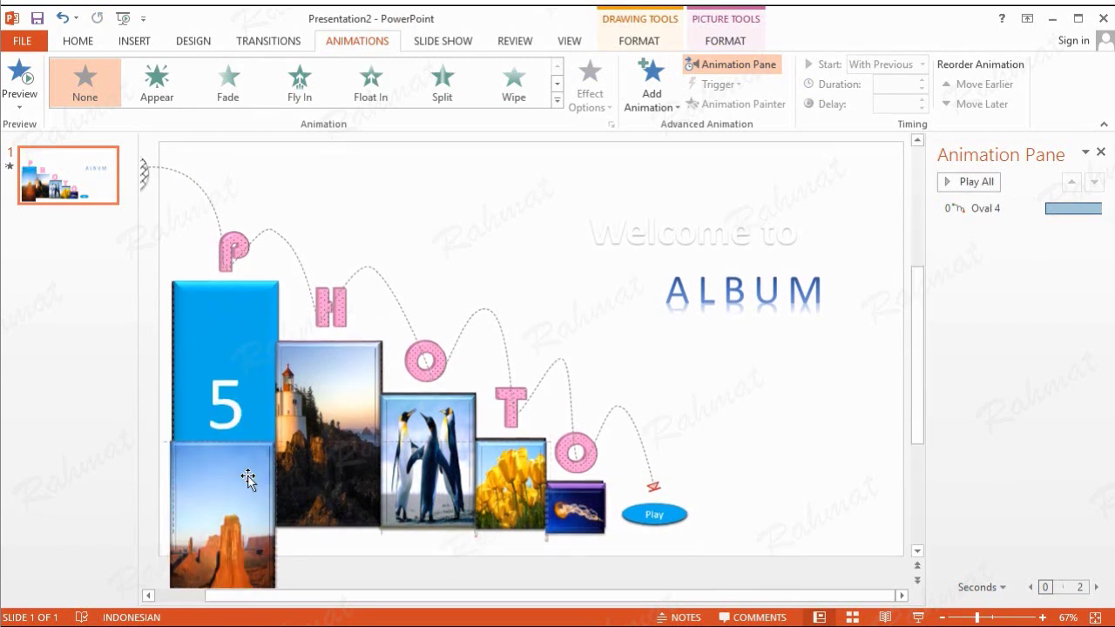
mouse_move(342, 383)
mouse_down()
mouse_move(343, 475)
mouse_move(388, 533)
mouse_up()
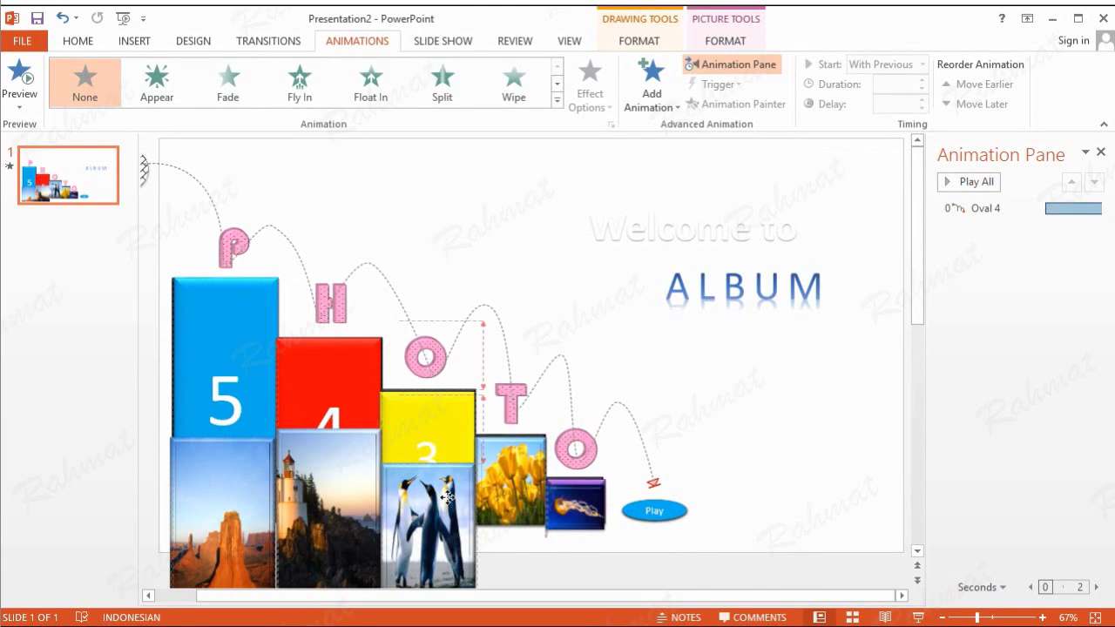
drag(515, 466, 516, 524)
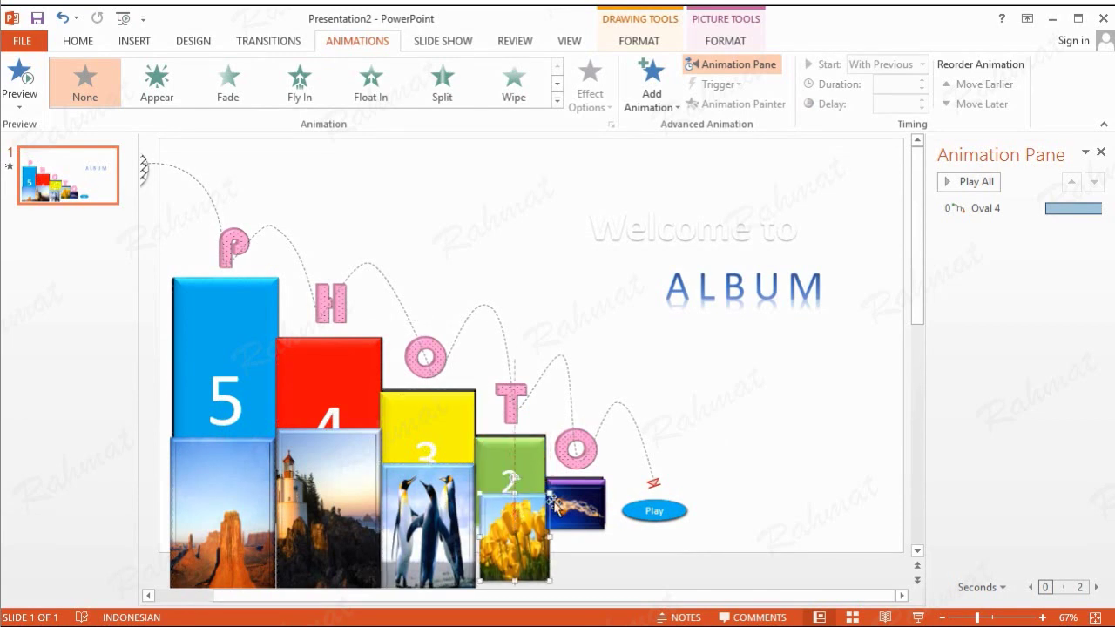
drag(589, 502, 588, 552)
- Lower the bars 5, 4, 3, 2 and 1 so a black strip shows above each
drag(251, 324, 248, 359)
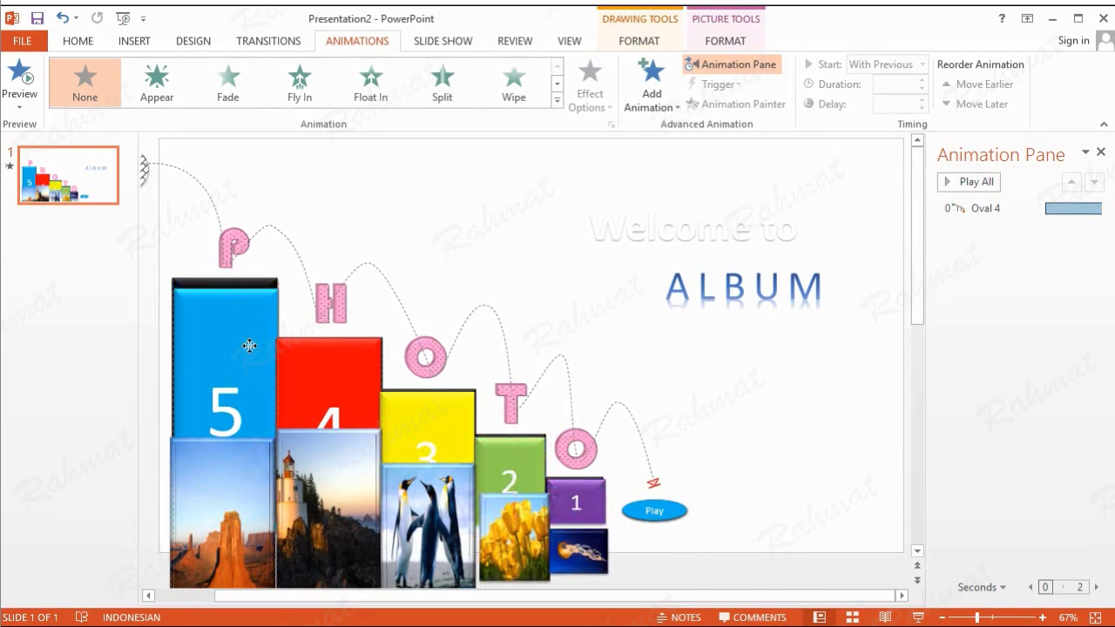
drag(318, 356, 318, 391)
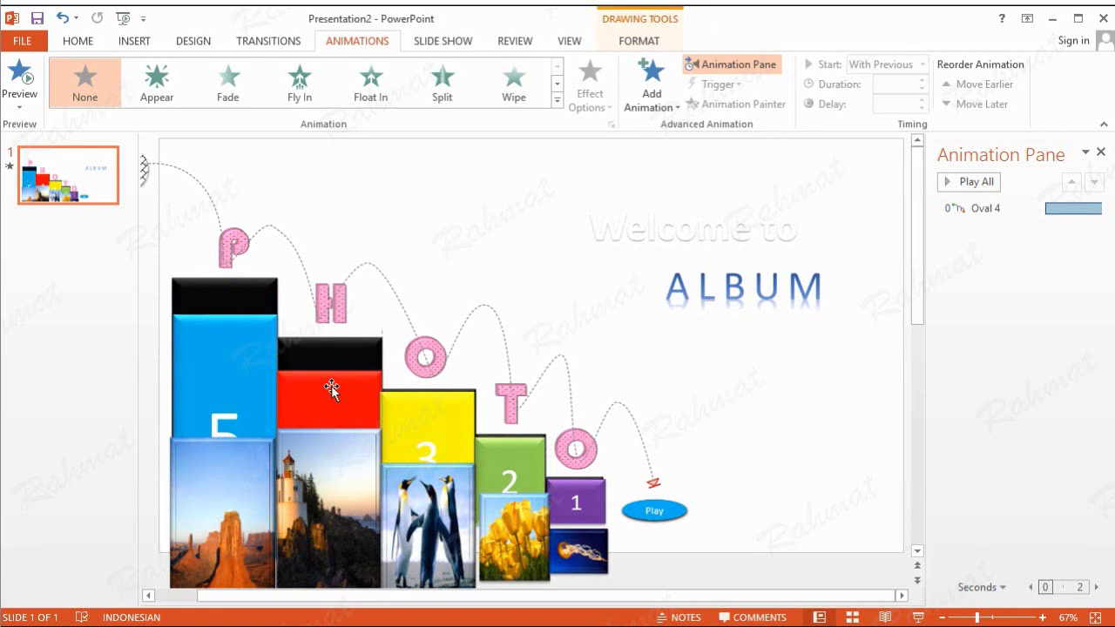
drag(427, 416, 428, 436)
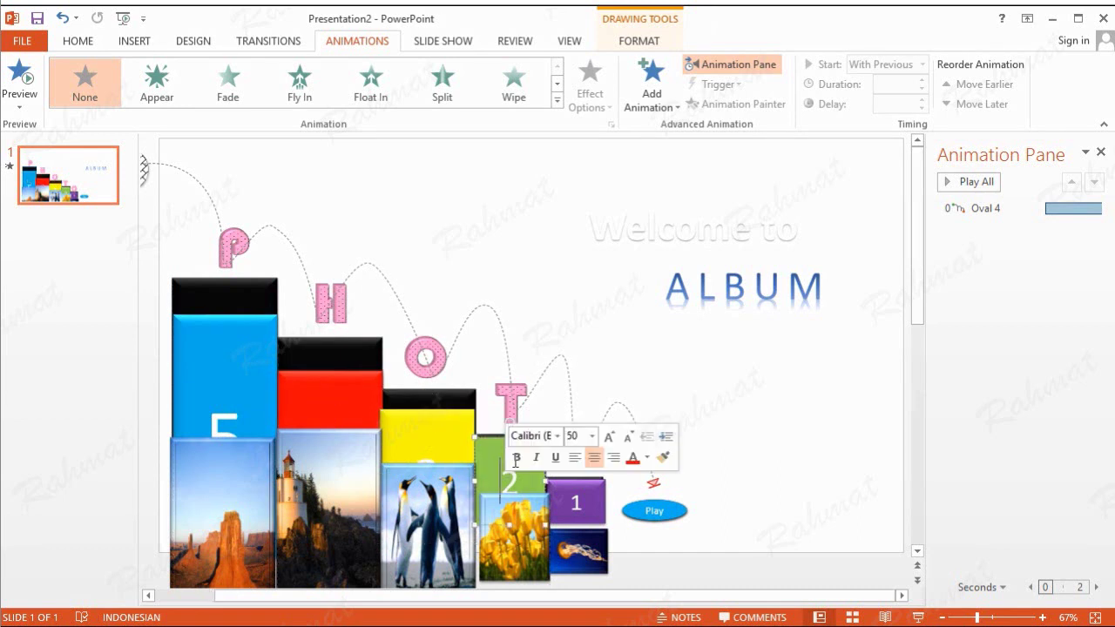
drag(499, 461, 490, 473)
click(577, 504)
drag(576, 503, 578, 521)
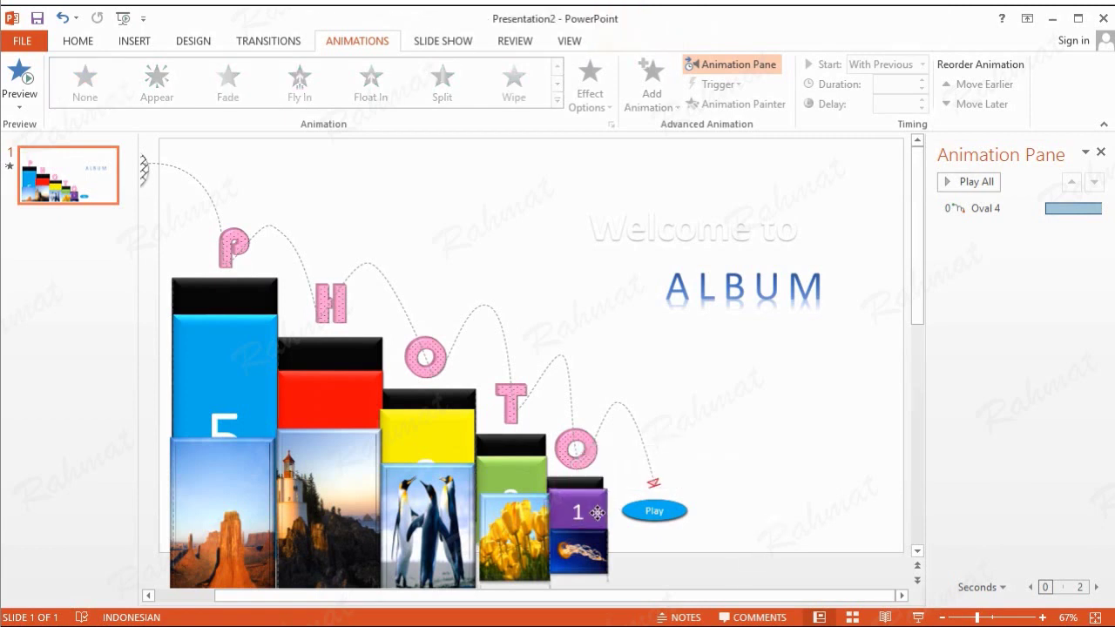
click(209, 43)
- Apply the Ion theme in its blue variant to the slide
click(379, 94)
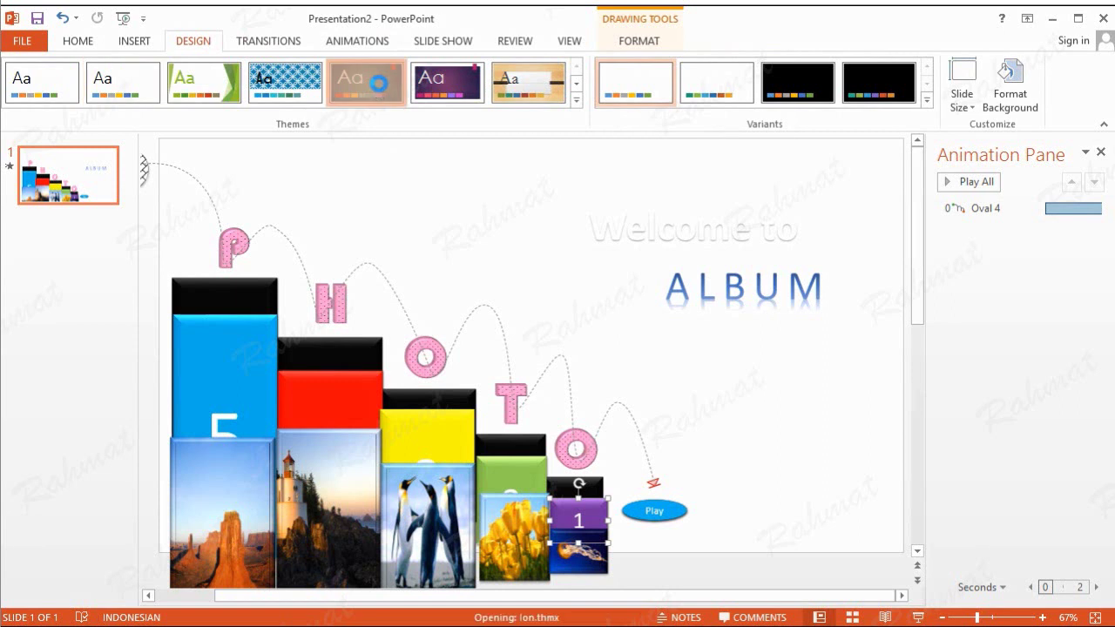
right_click(720, 87)
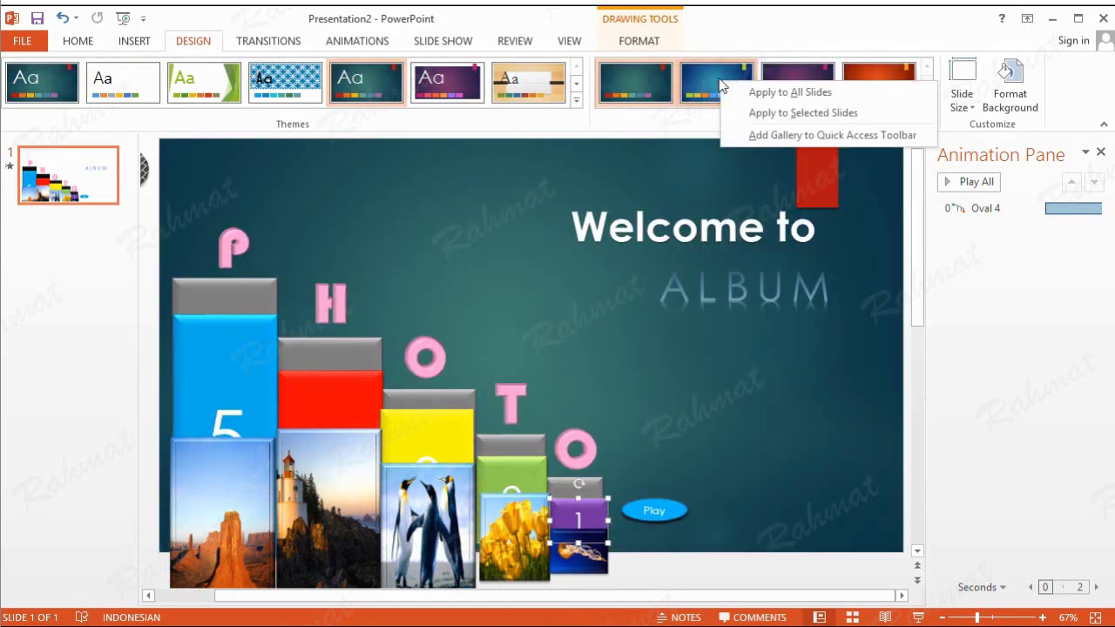
click(710, 73)
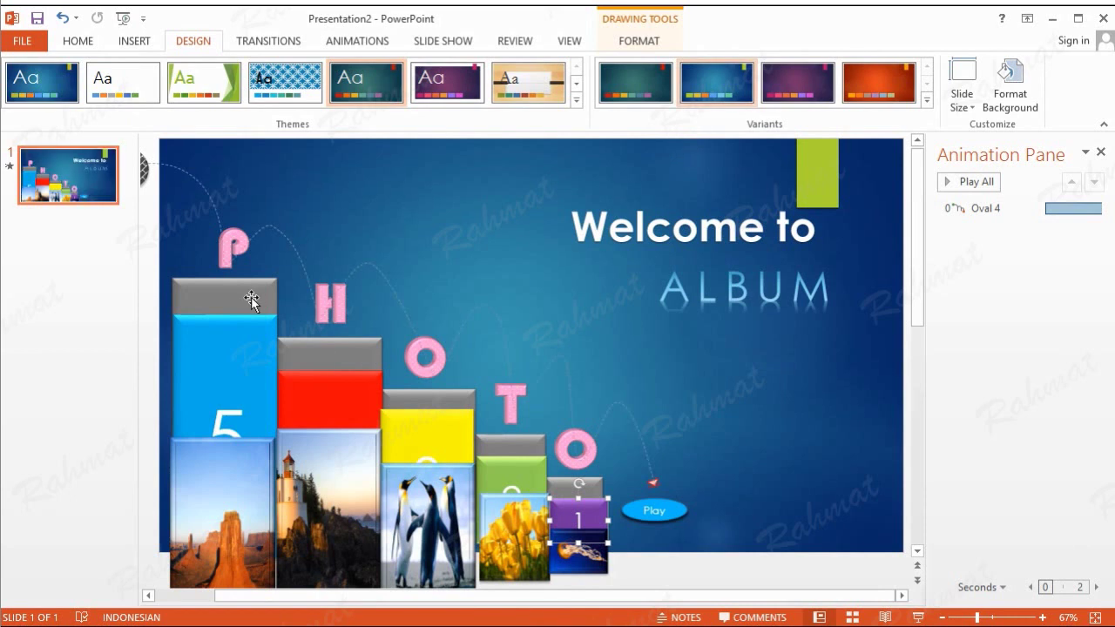
click(242, 362)
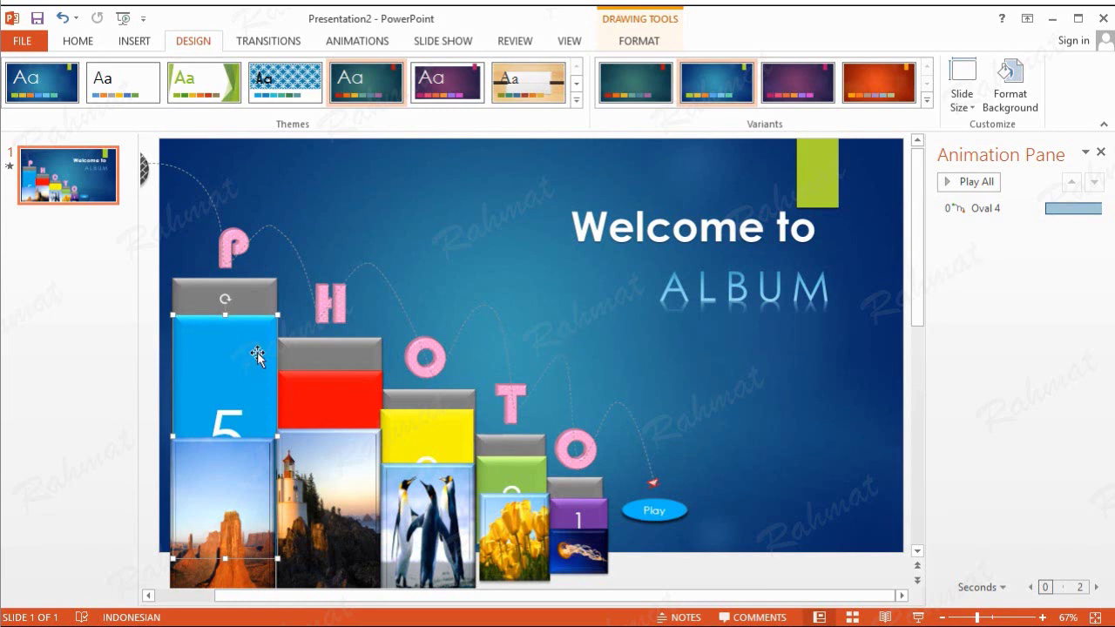
- Give the blue 5 bar an Appear entrance starting With Previous, delayed 1.3 seconds
click(392, 49)
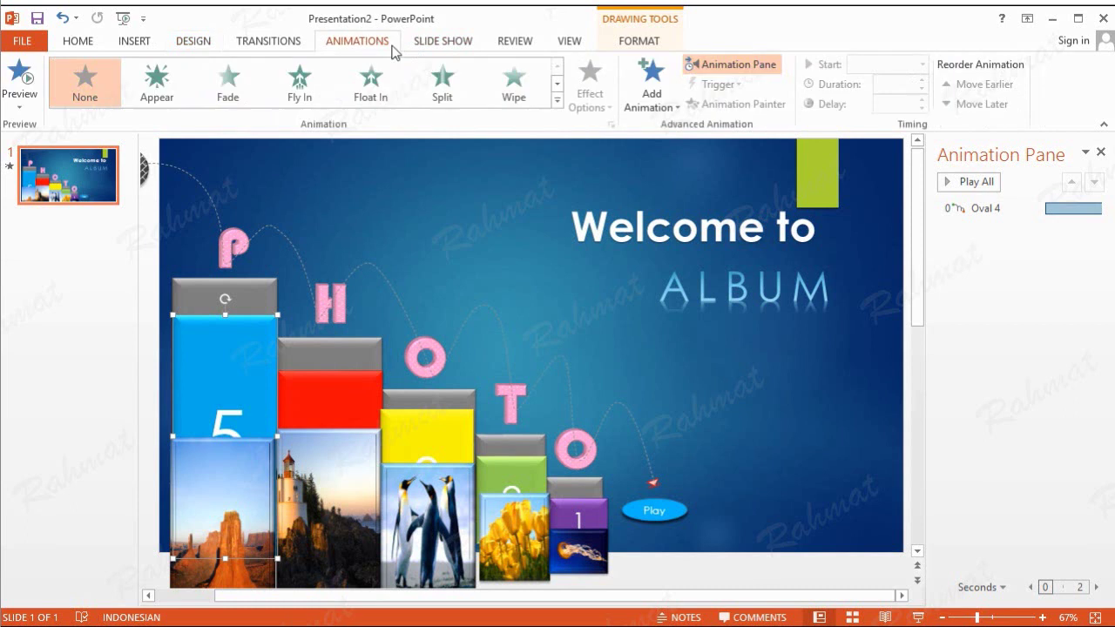
click(651, 98)
click(664, 152)
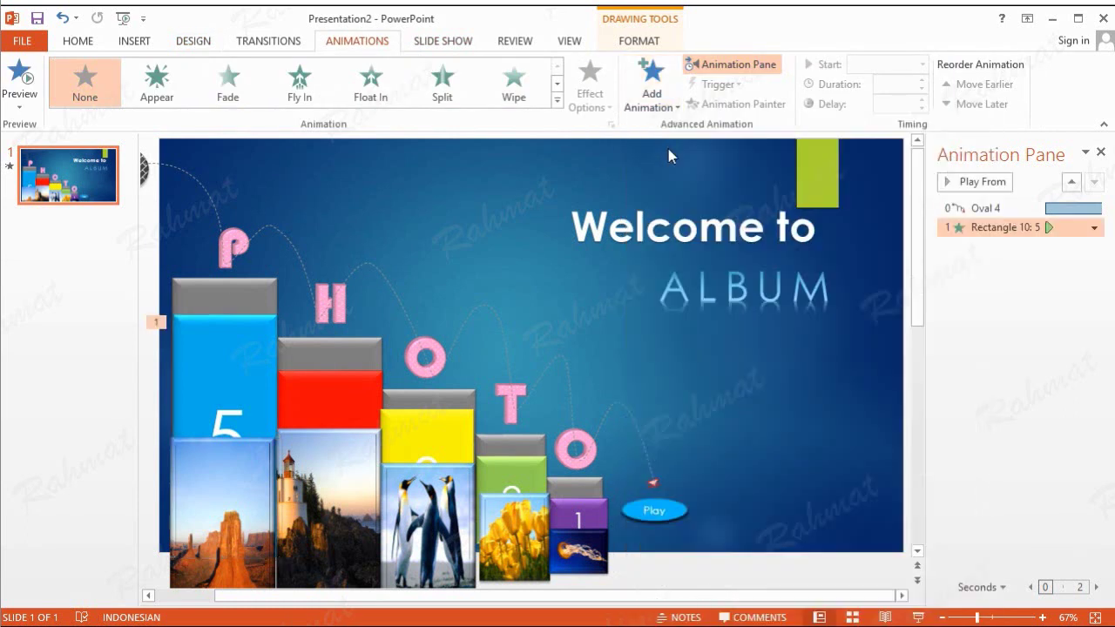
click(1095, 229)
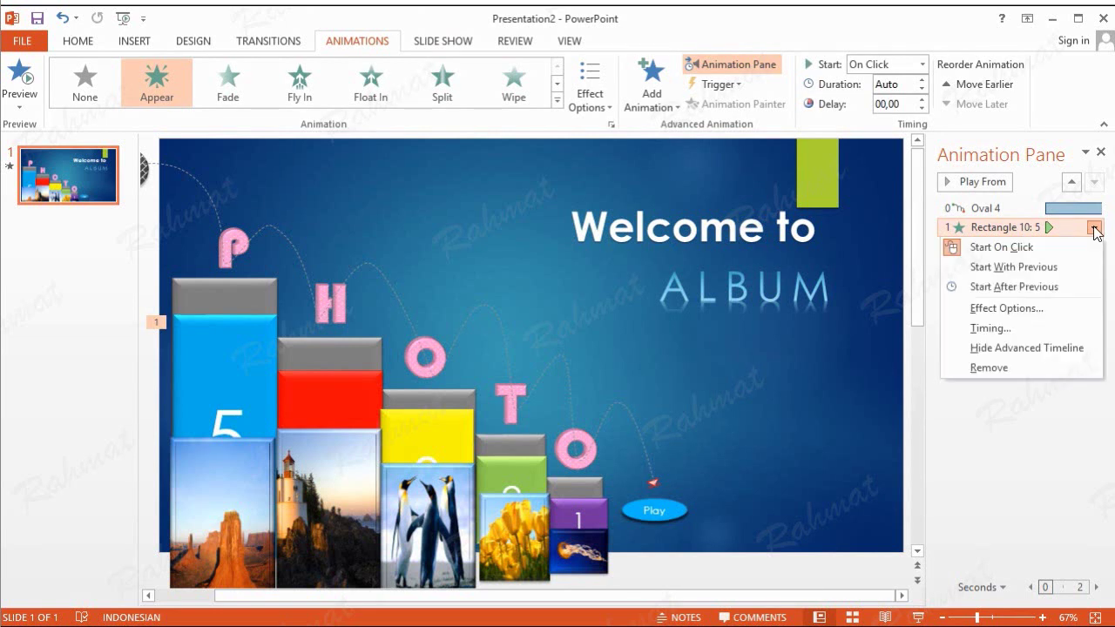
click(1019, 330)
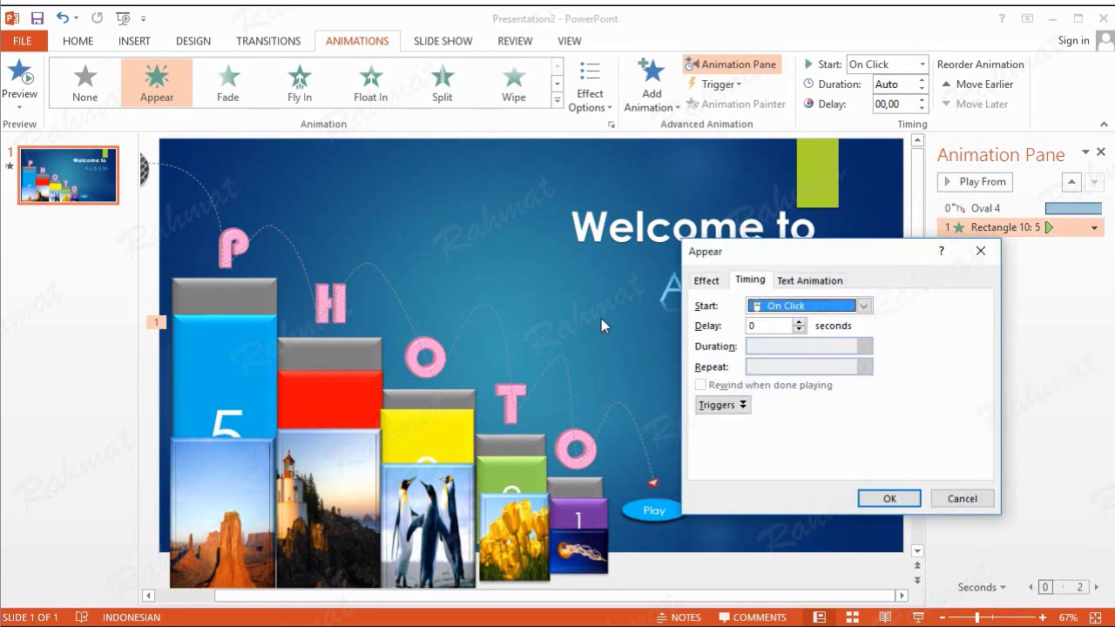
click(831, 303)
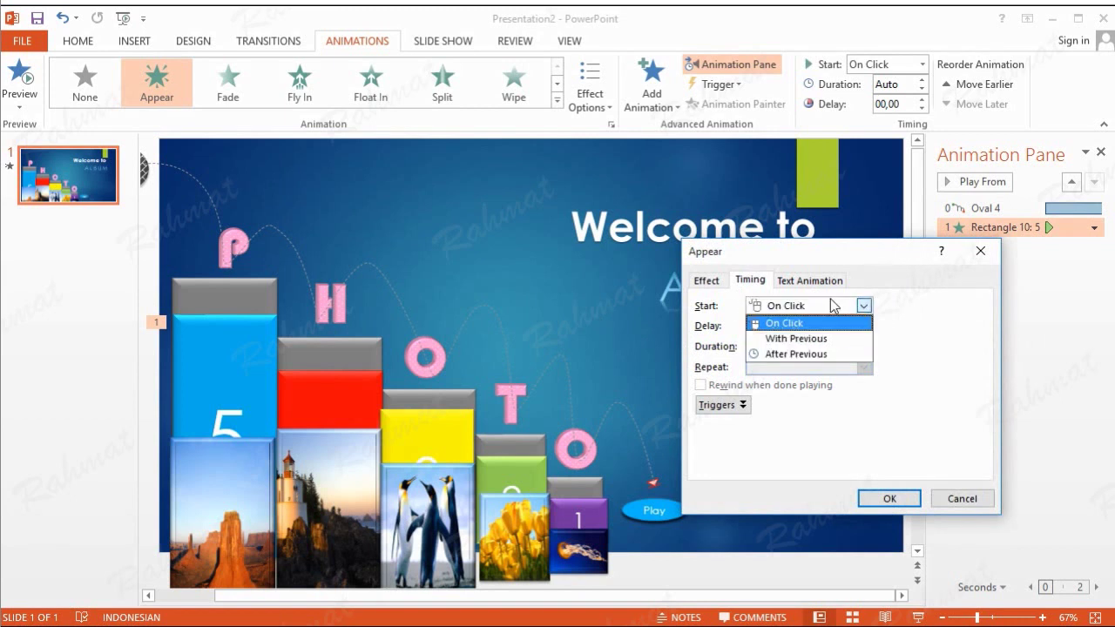
click(824, 340)
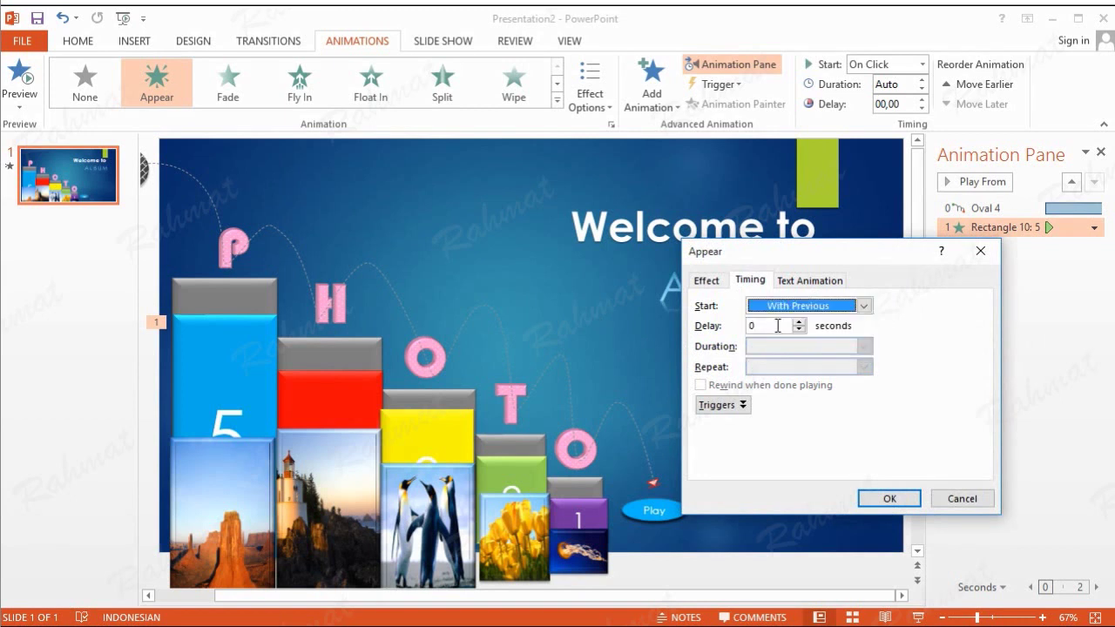
key(Tab)
text(1,3)
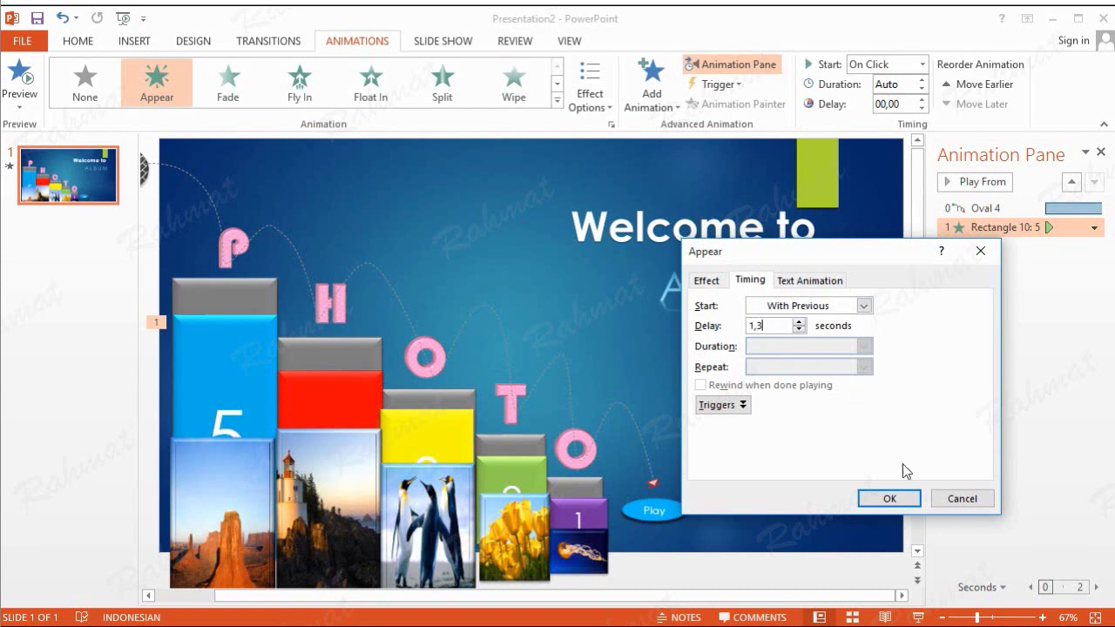
click(892, 498)
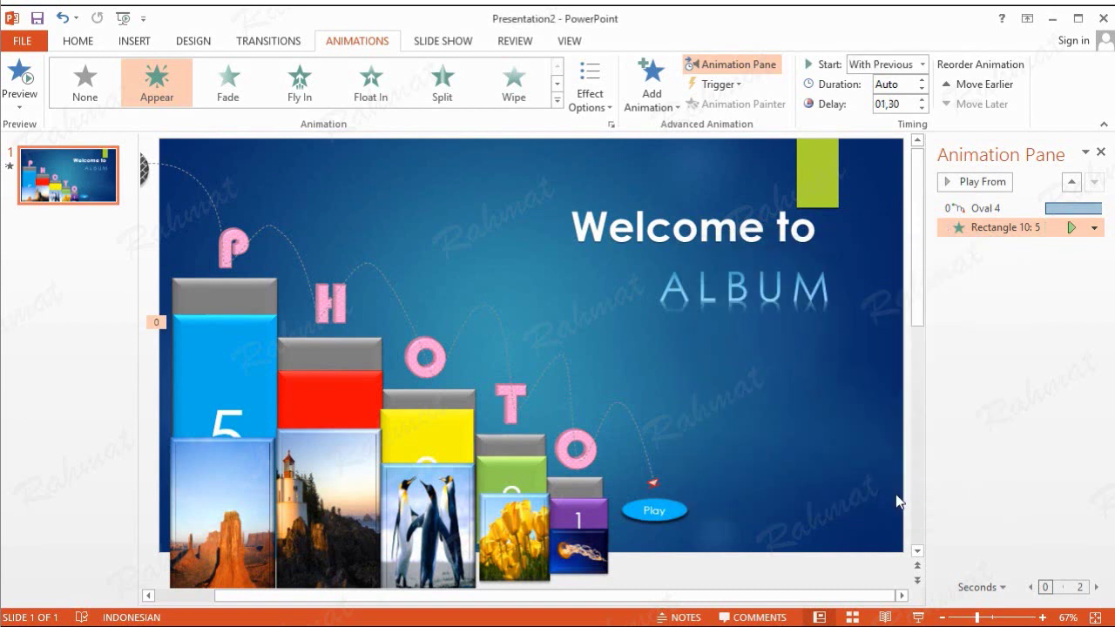
click(331, 398)
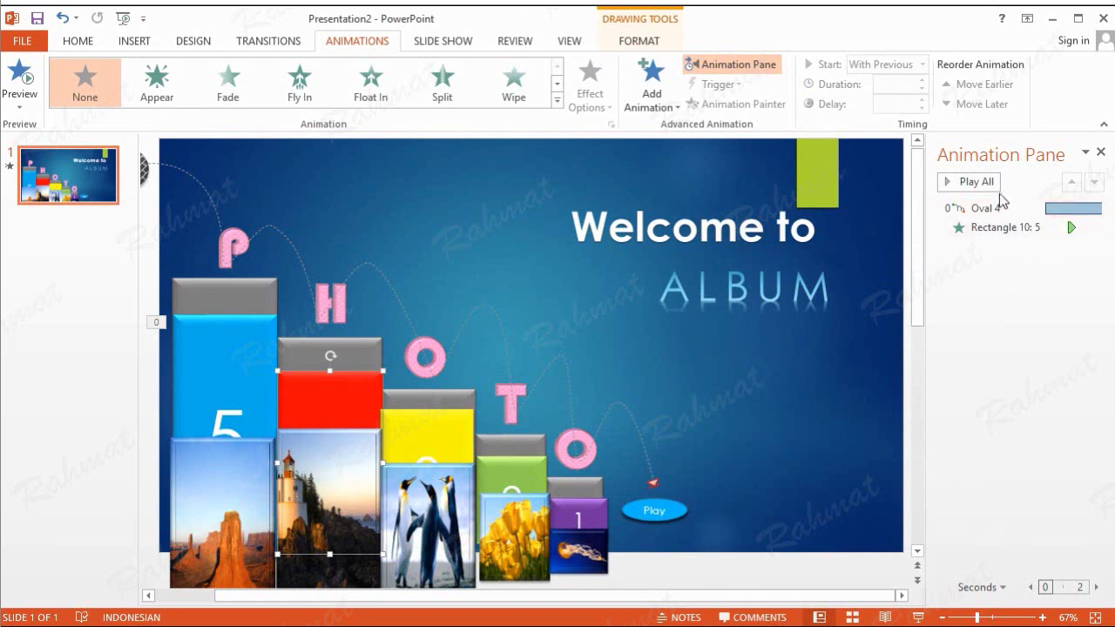
- Add an Appear entrance to the red 4 bar, With Previous, with a 1.8-second delay
click(651, 83)
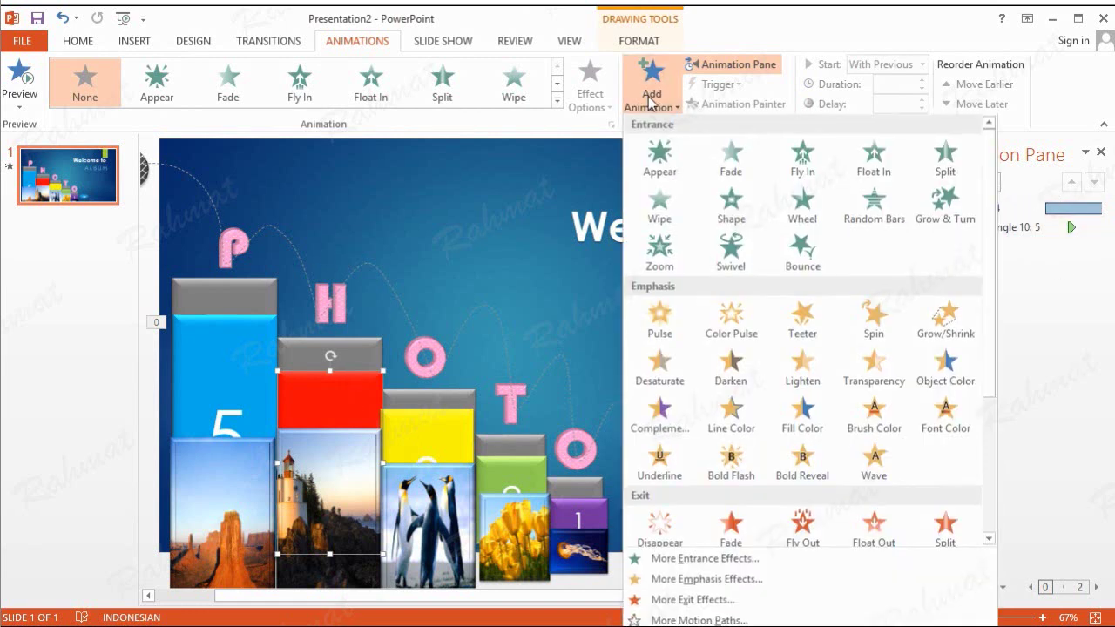
click(660, 162)
click(1093, 248)
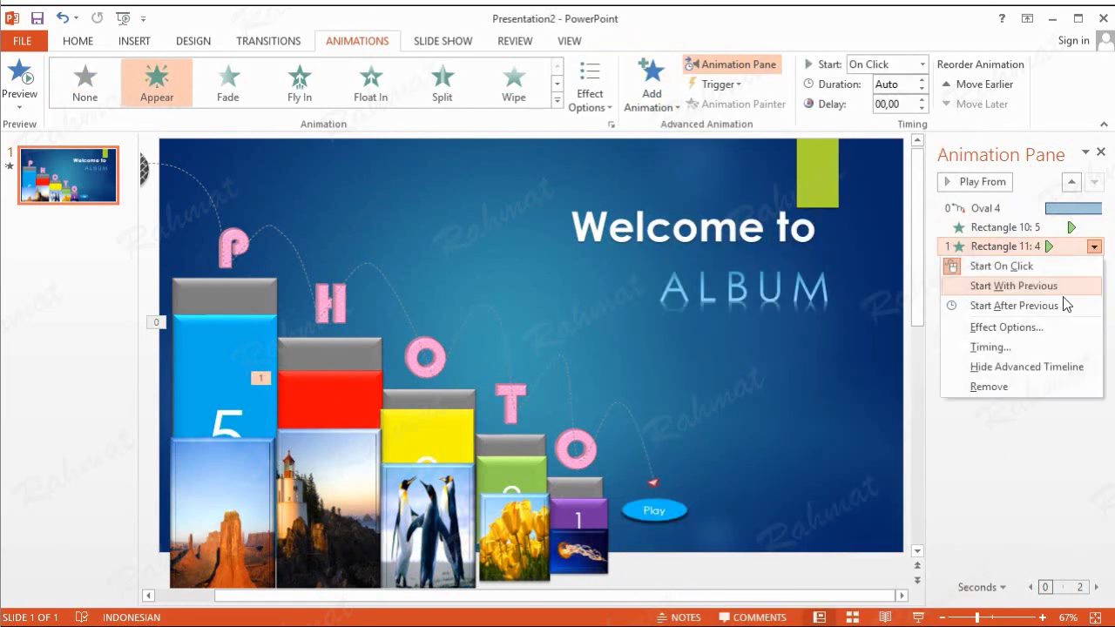
click(1041, 347)
click(778, 305)
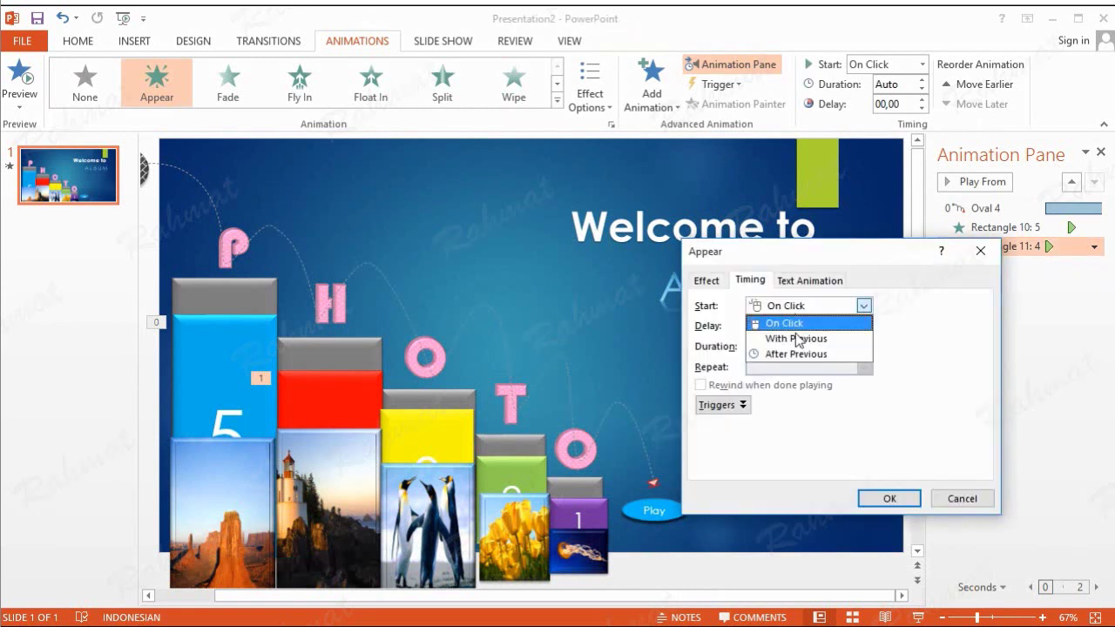
click(805, 339)
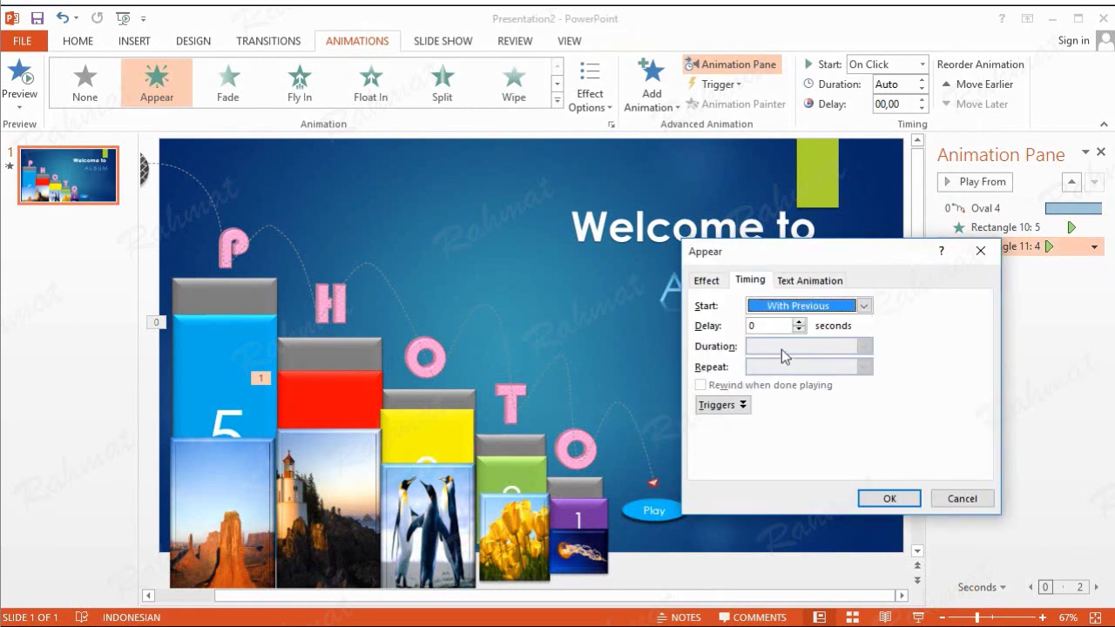
click(742, 328)
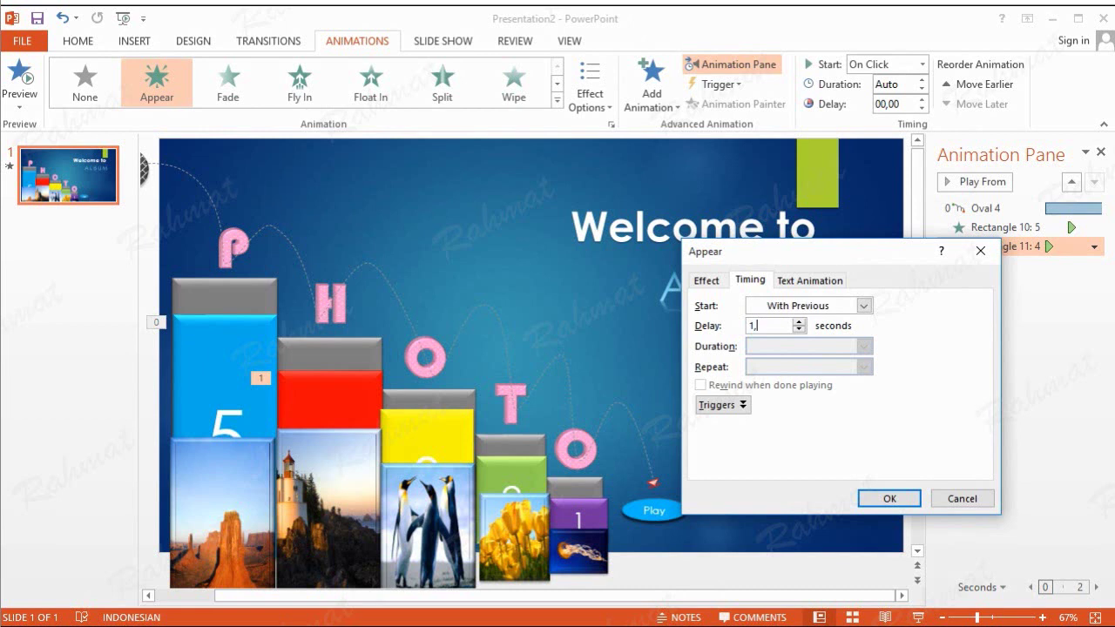
click(883, 497)
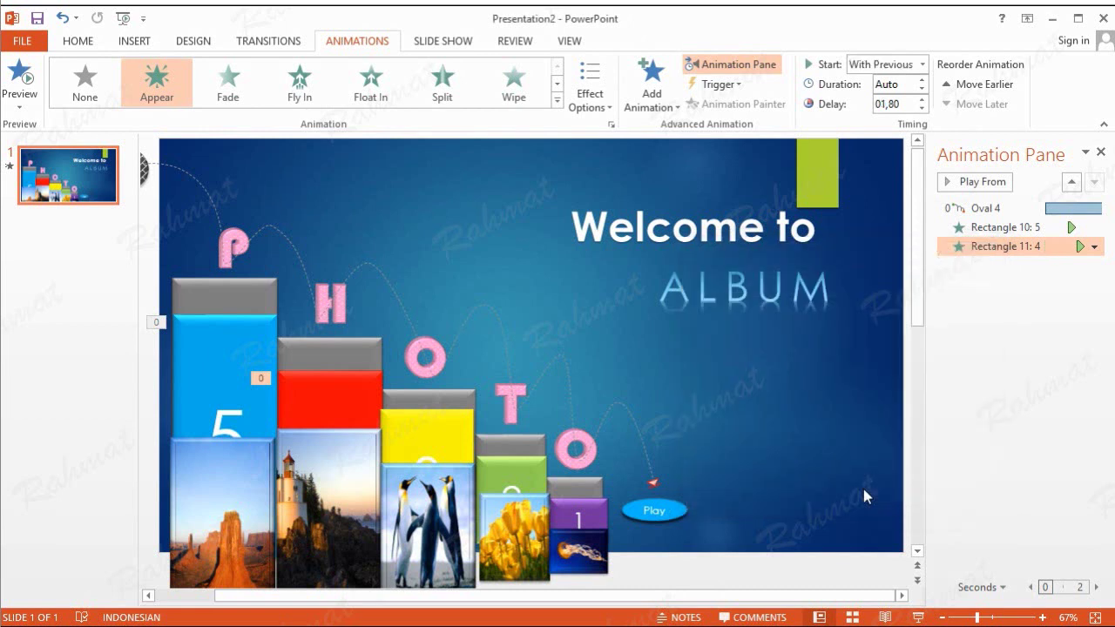
click(452, 441)
click(452, 441)
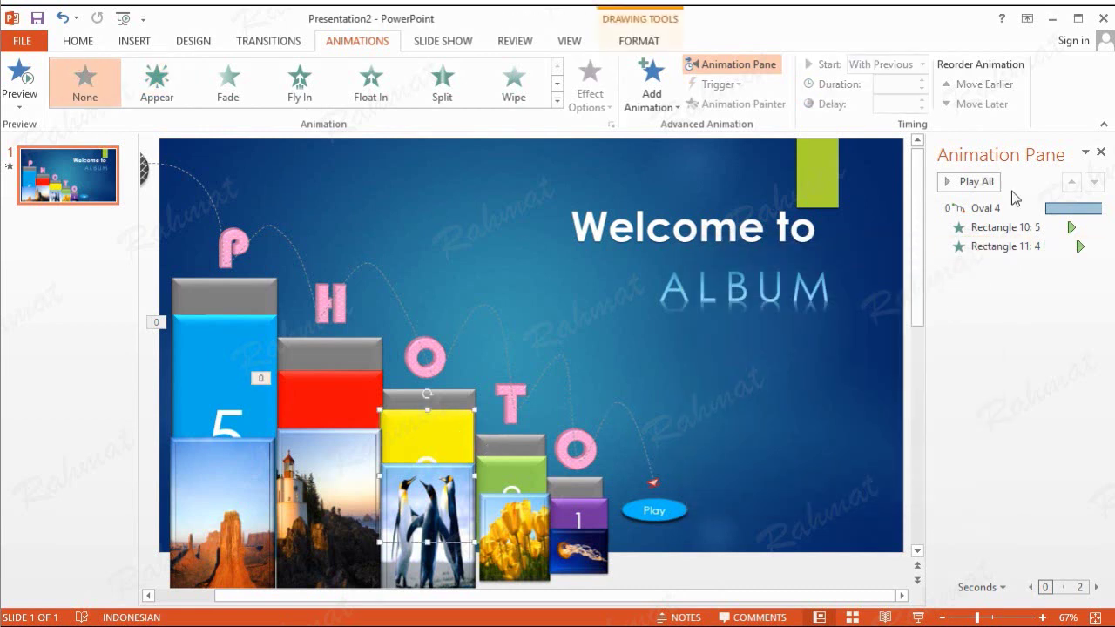
- Give the yellow 3 bar an Appear entrance, With Previous, with a 2.2-second delay
click(653, 88)
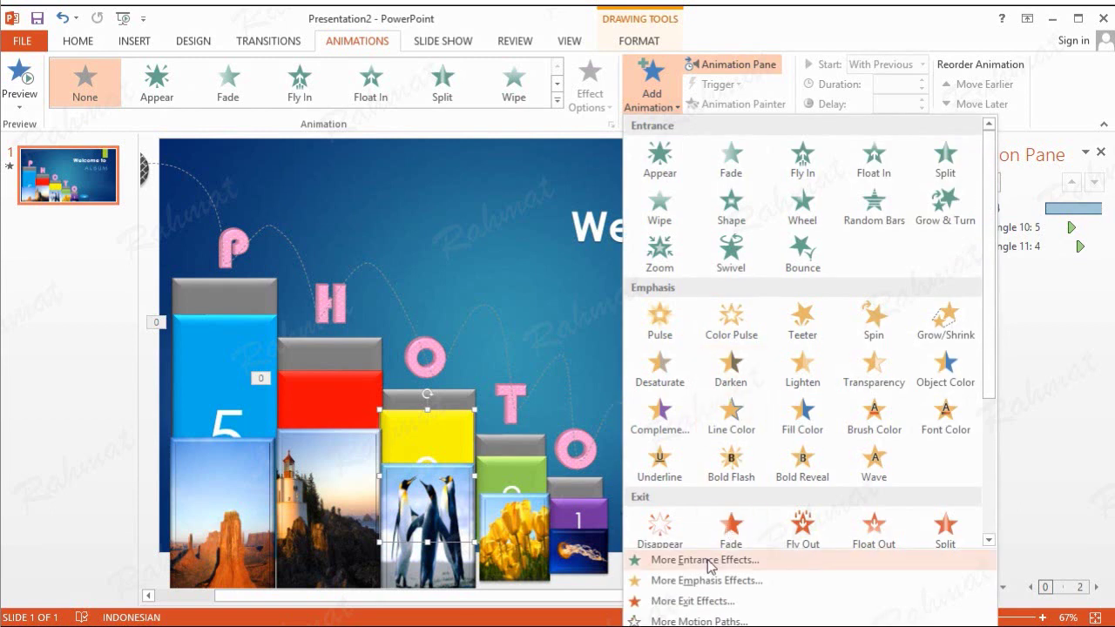
click(710, 563)
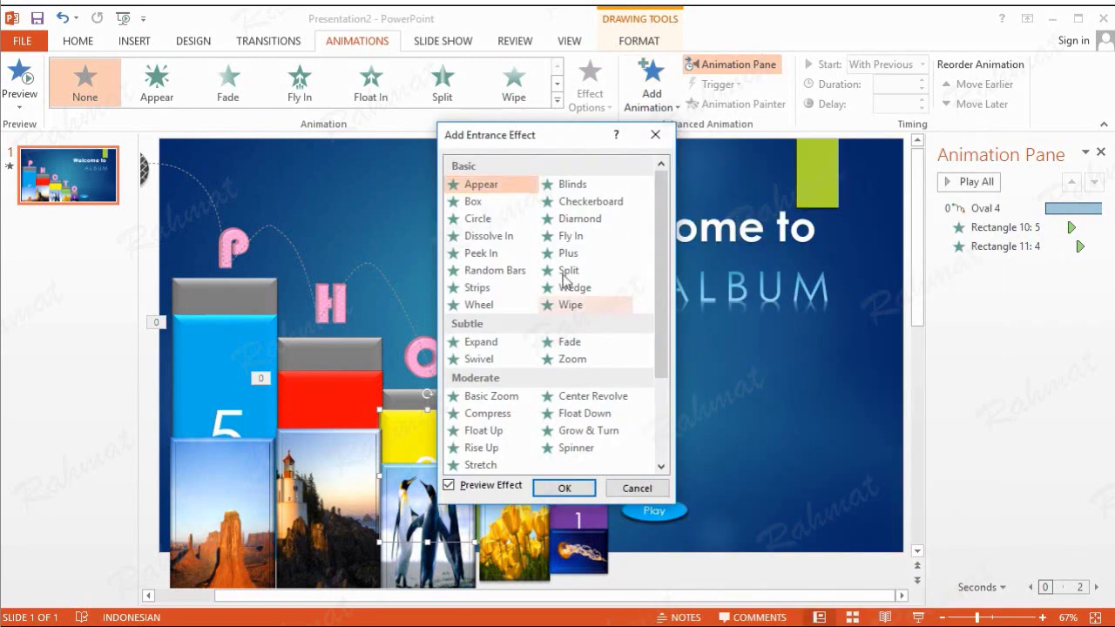
click(488, 186)
click(572, 489)
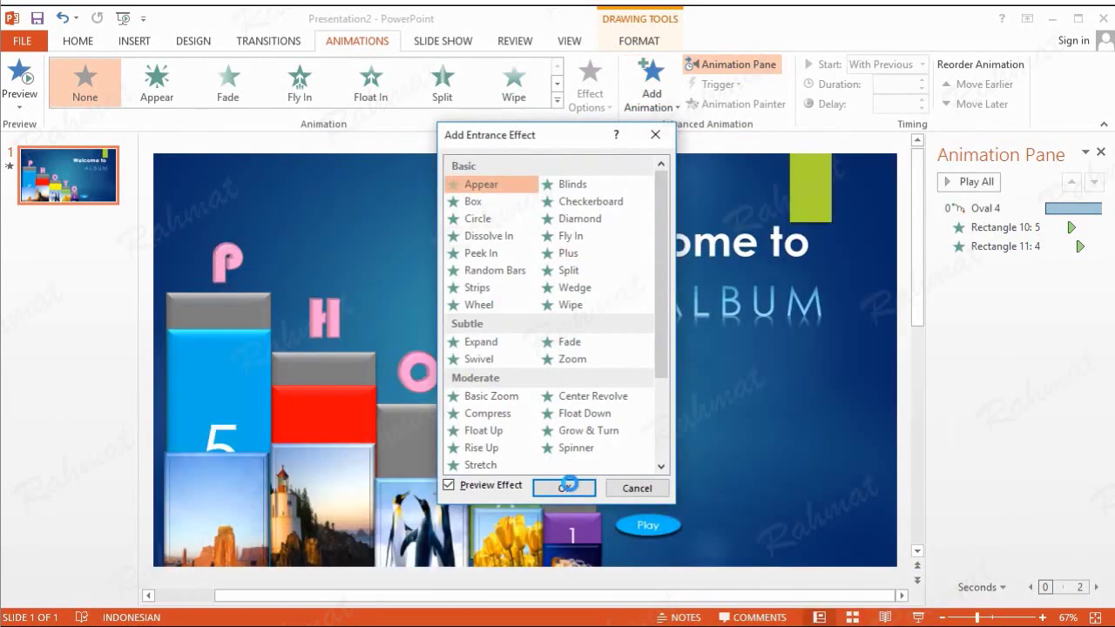
click(1094, 265)
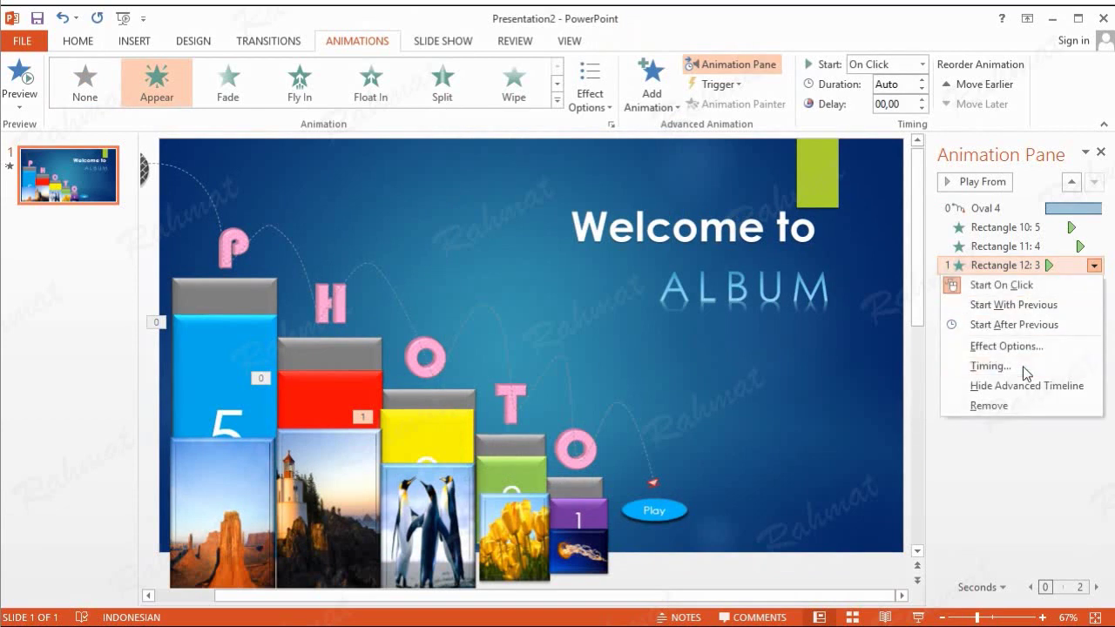
click(993, 366)
click(797, 306)
click(799, 339)
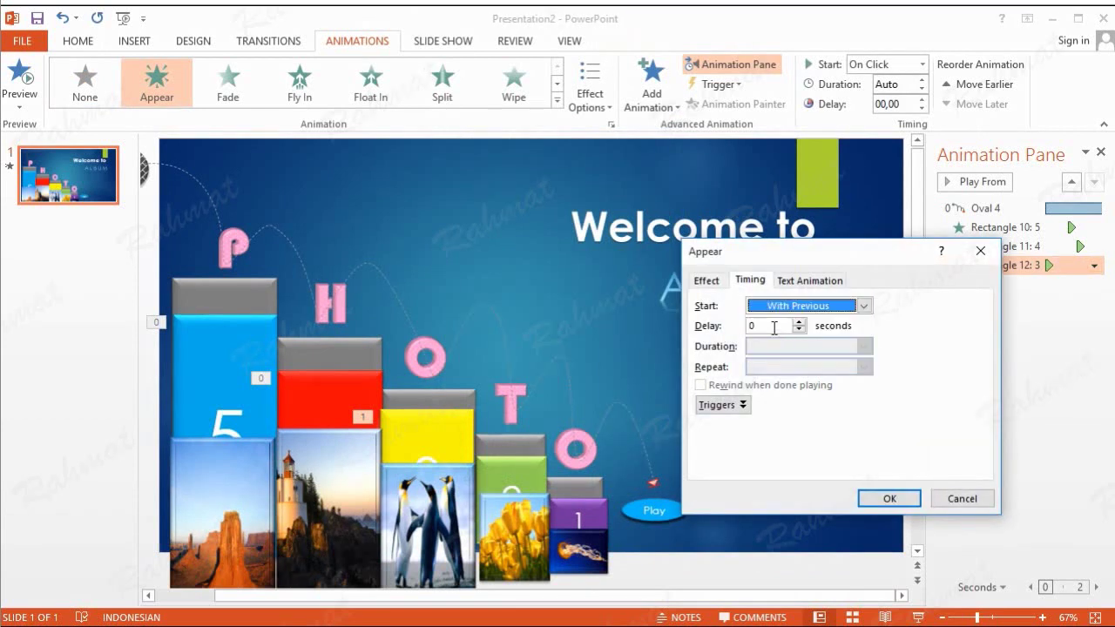
text(2)
click(889, 497)
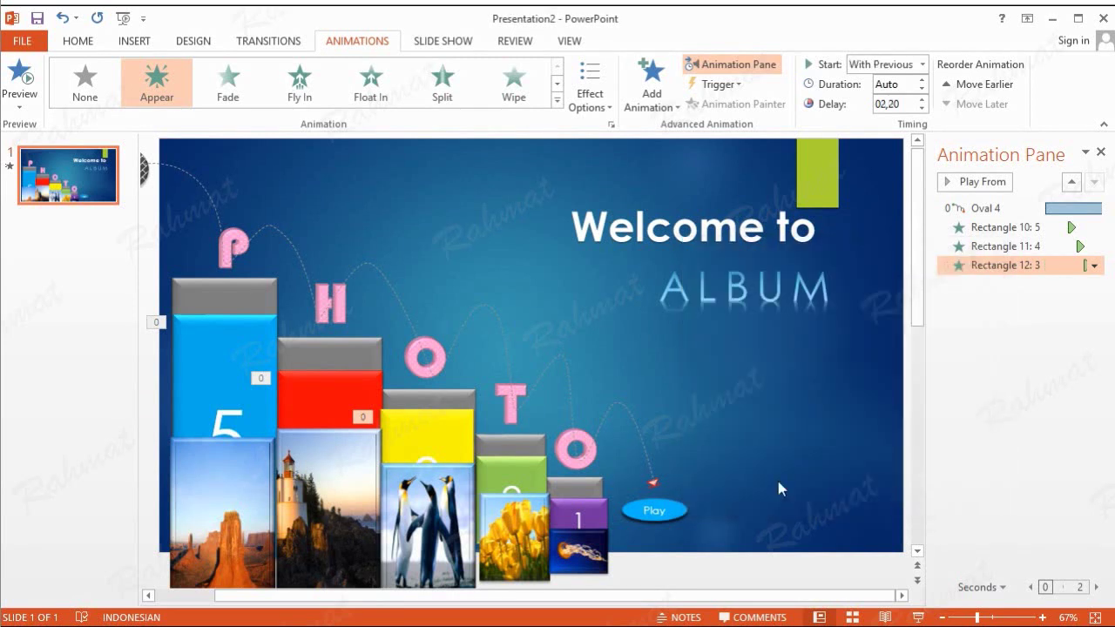
click(511, 480)
- Add an Appear entrance to green bar 2, starting With Previous after 2.7 seconds
click(662, 97)
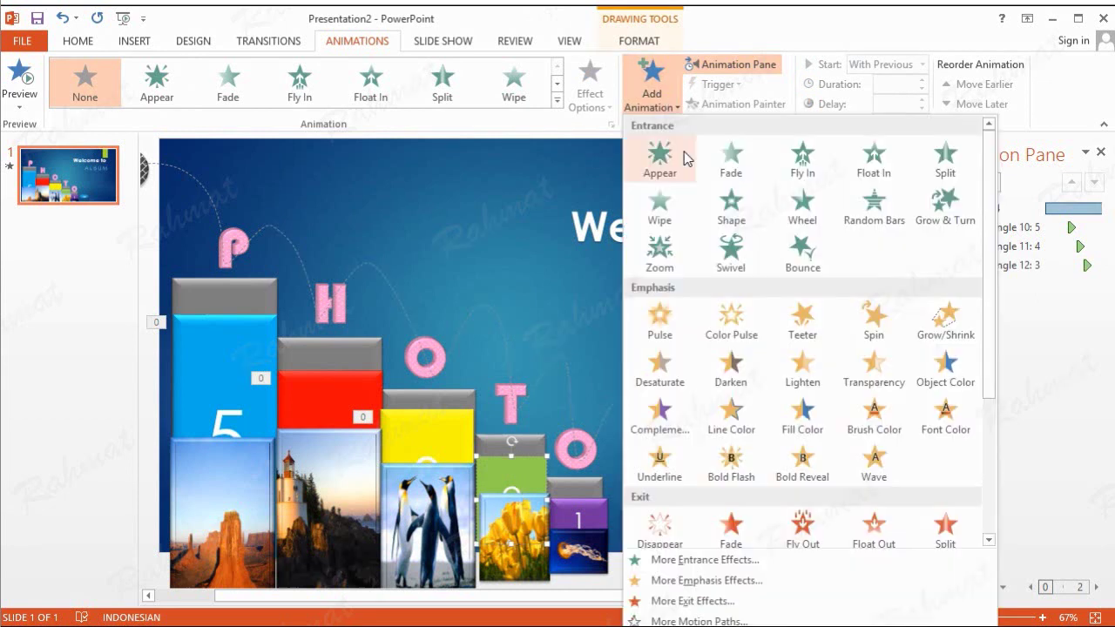
click(684, 157)
click(1094, 285)
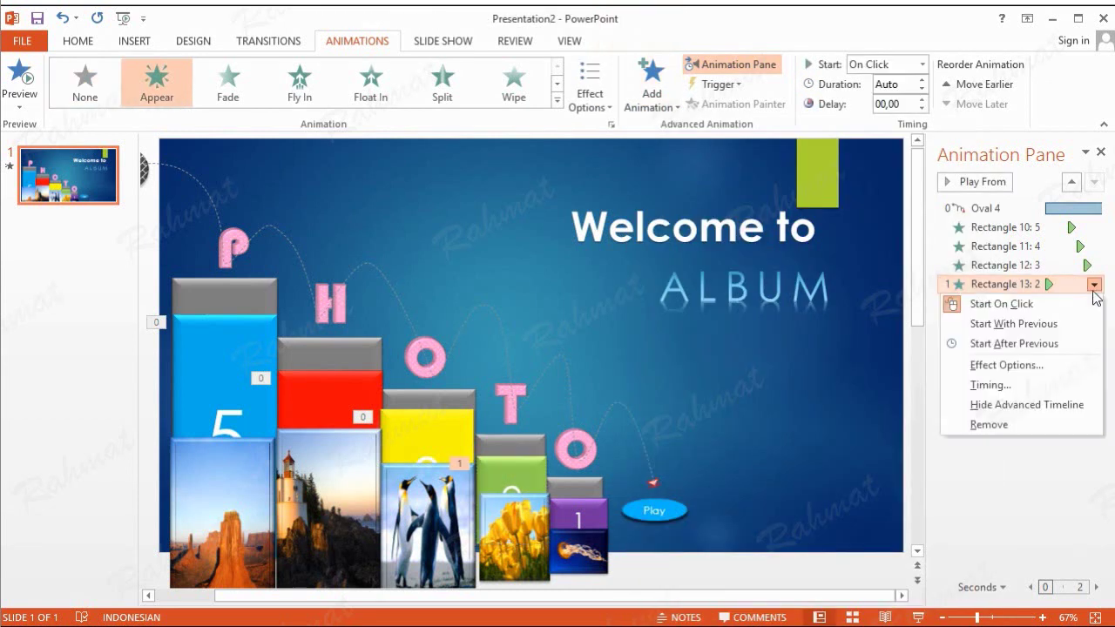
click(1034, 394)
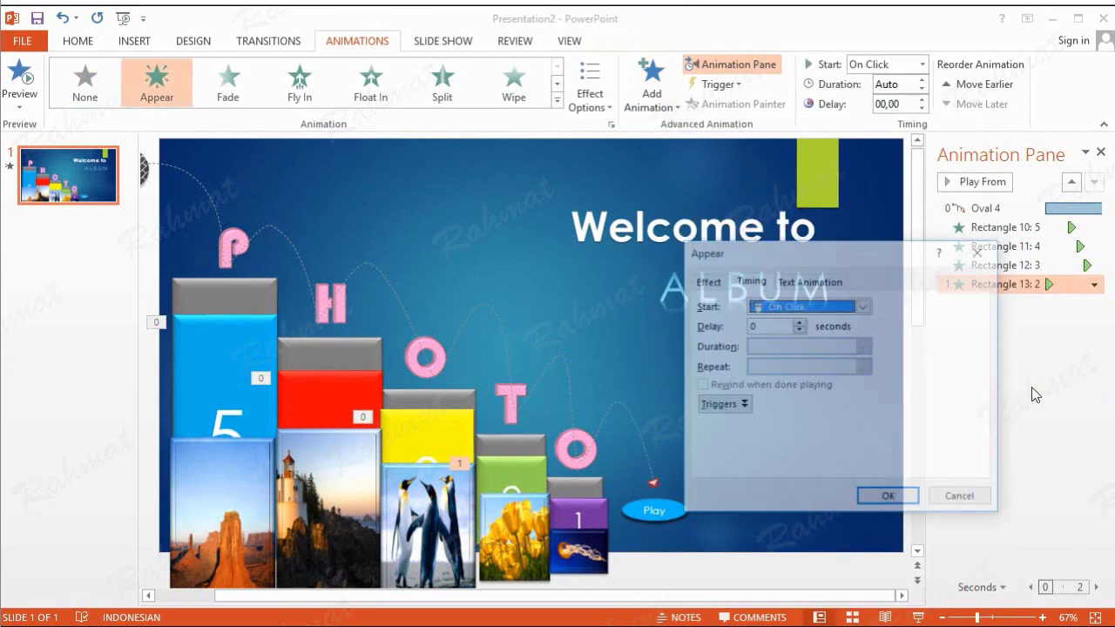
click(863, 304)
click(803, 339)
text(2,7)
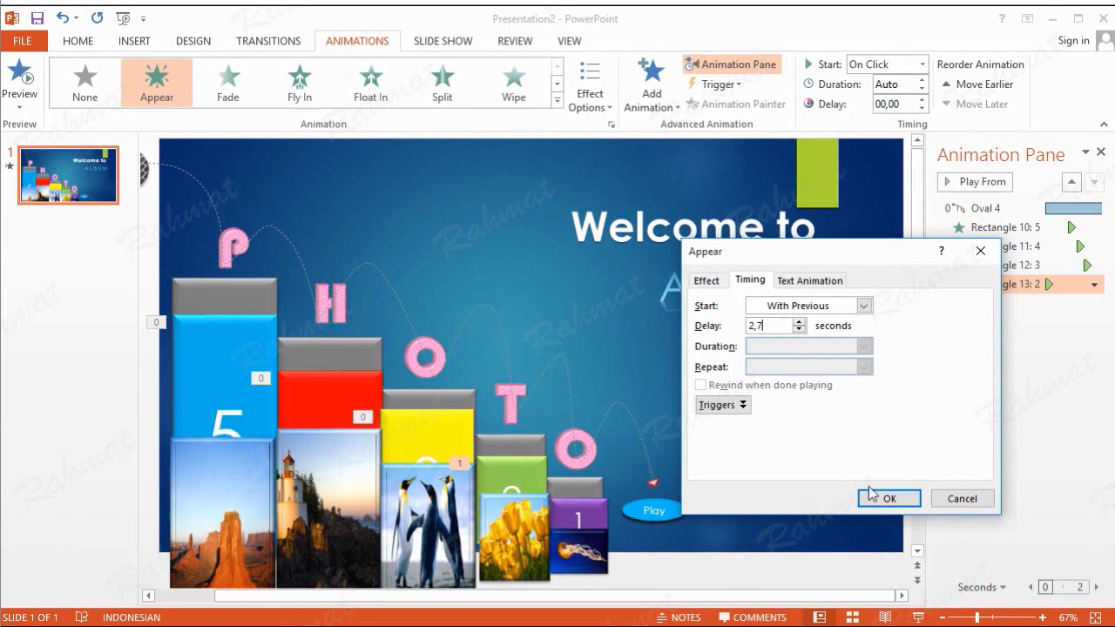
click(871, 494)
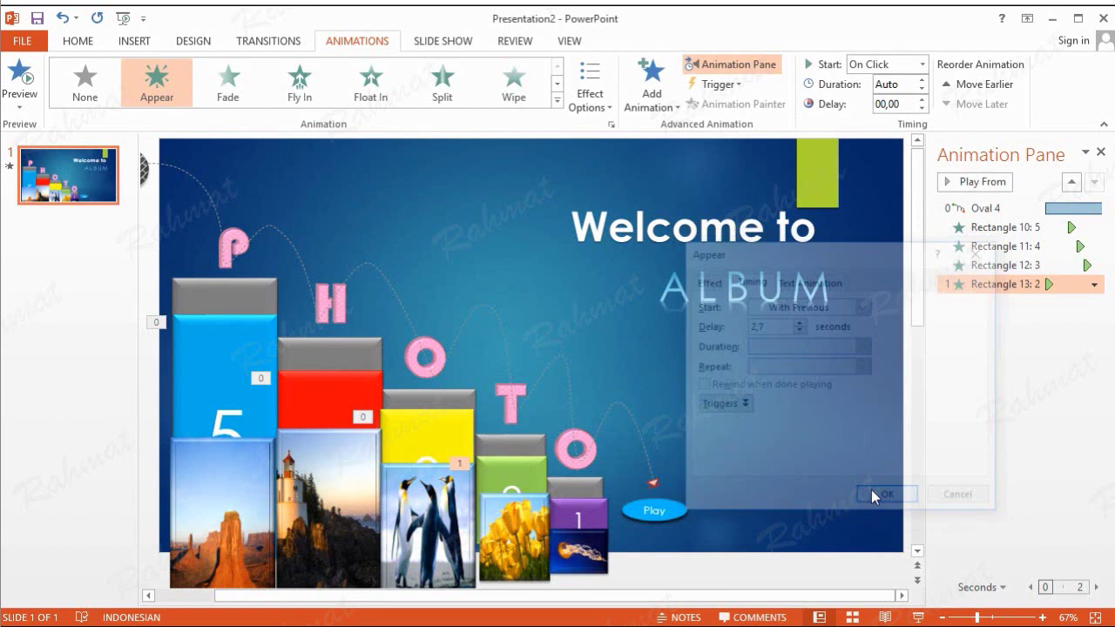
click(594, 491)
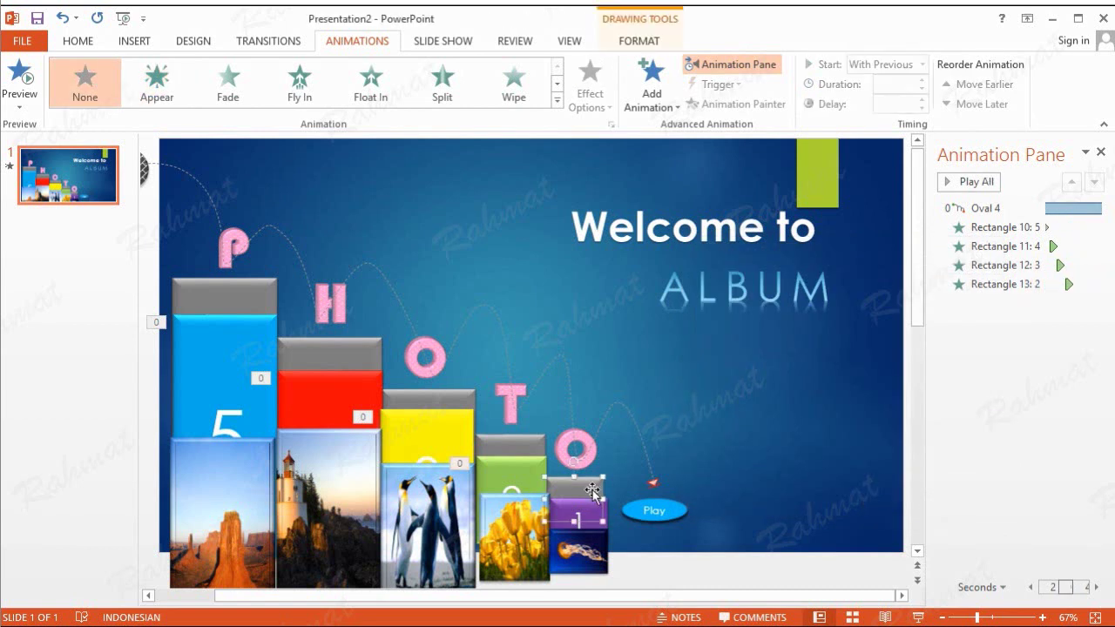
click(737, 510)
click(600, 518)
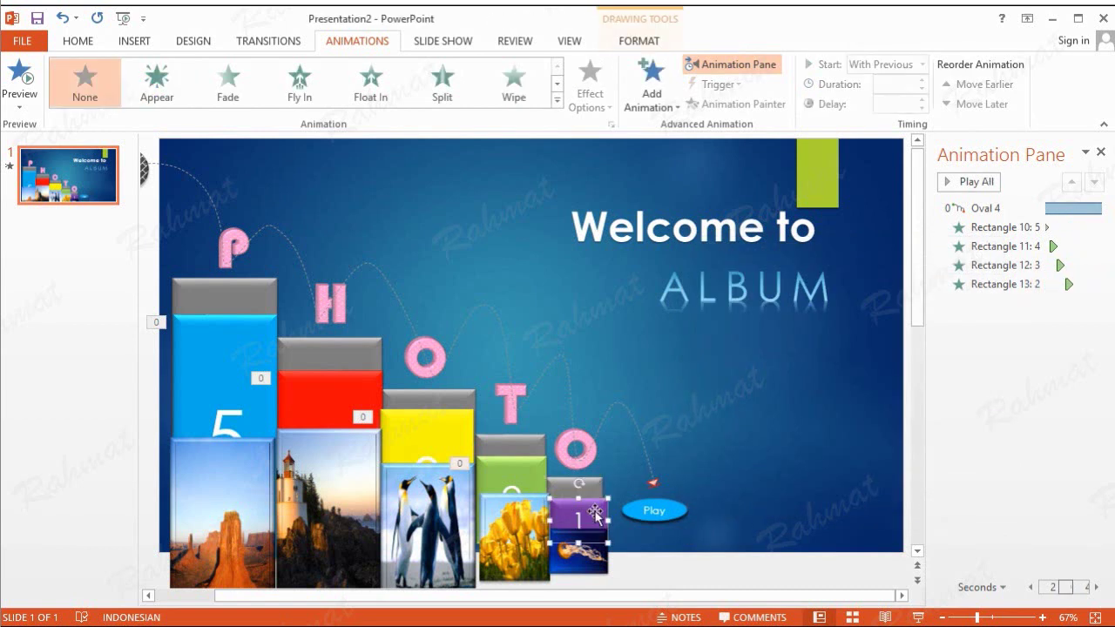
- Add an Appear entrance to purple bar 1, starting With Previous after 3.2 seconds
click(652, 87)
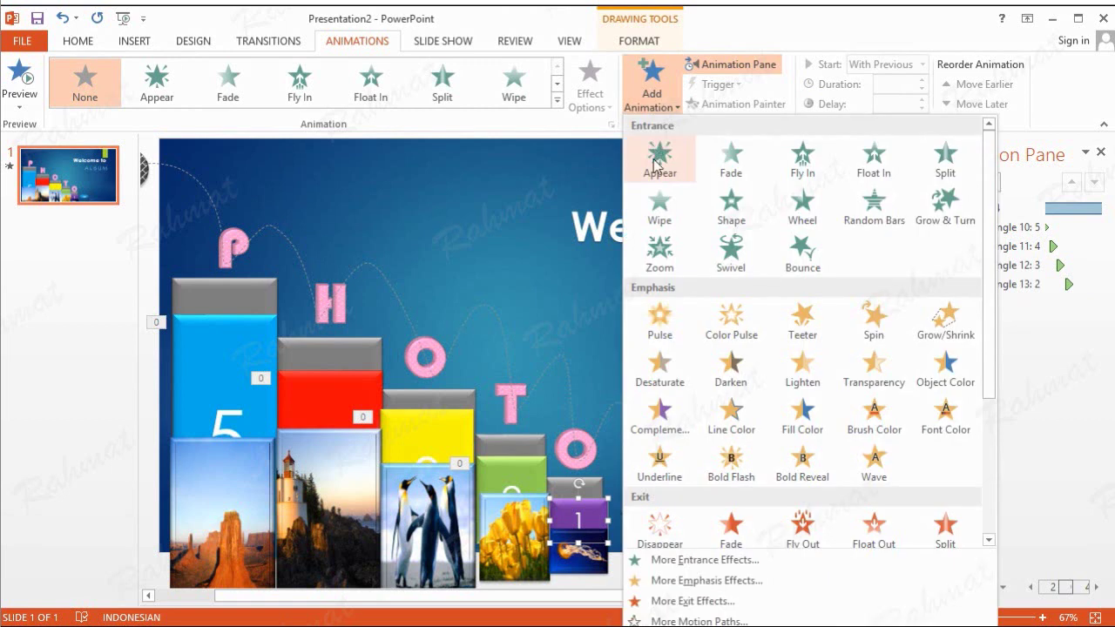
click(659, 161)
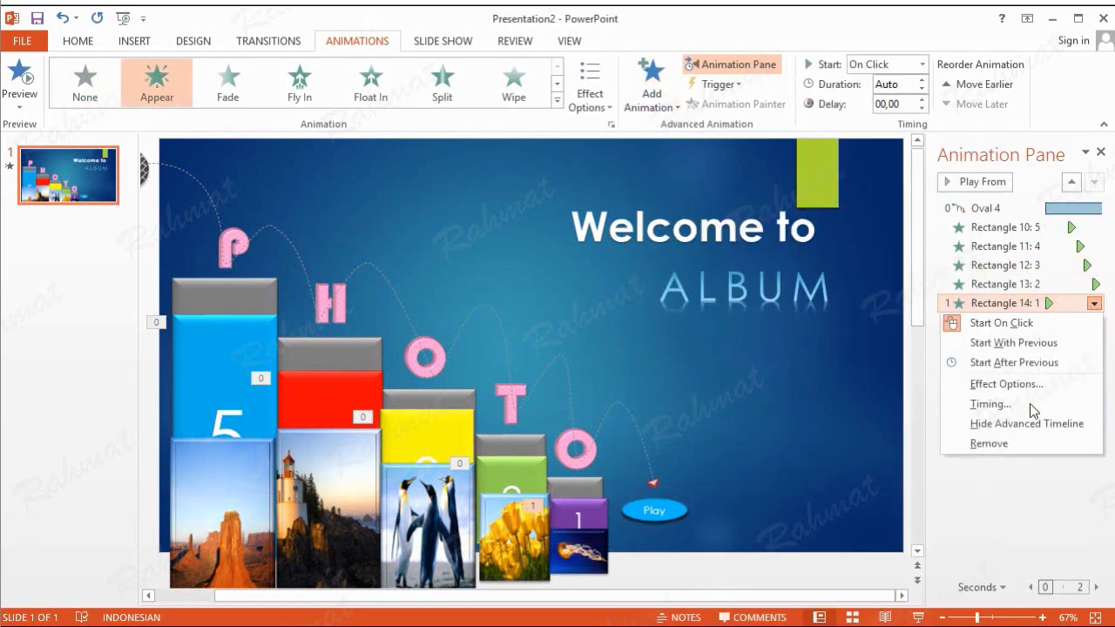
click(1032, 400)
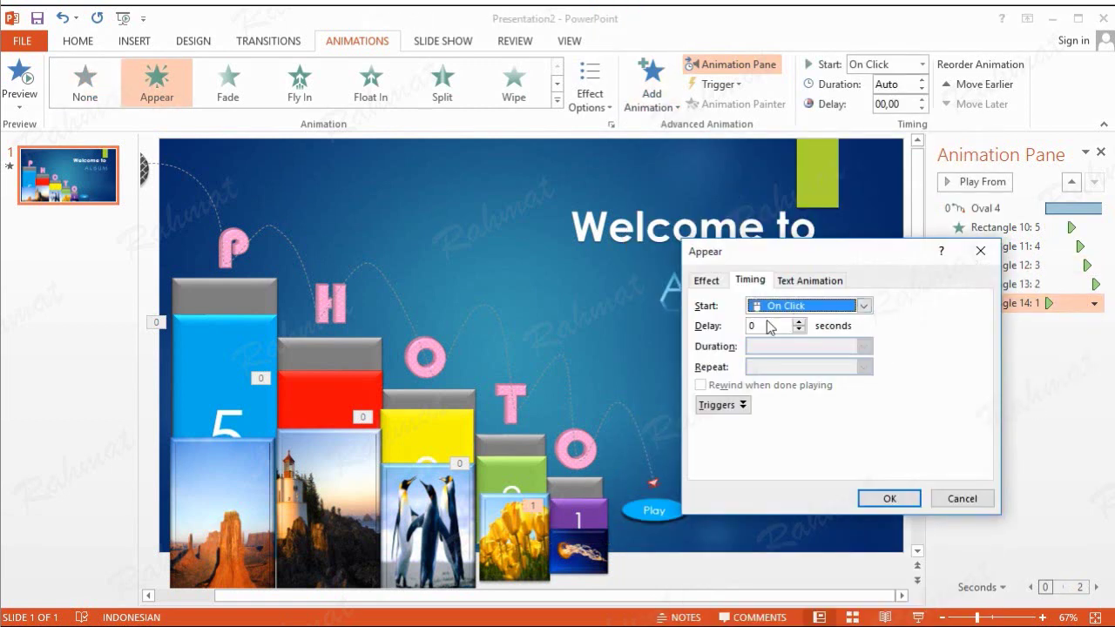
click(775, 306)
click(765, 339)
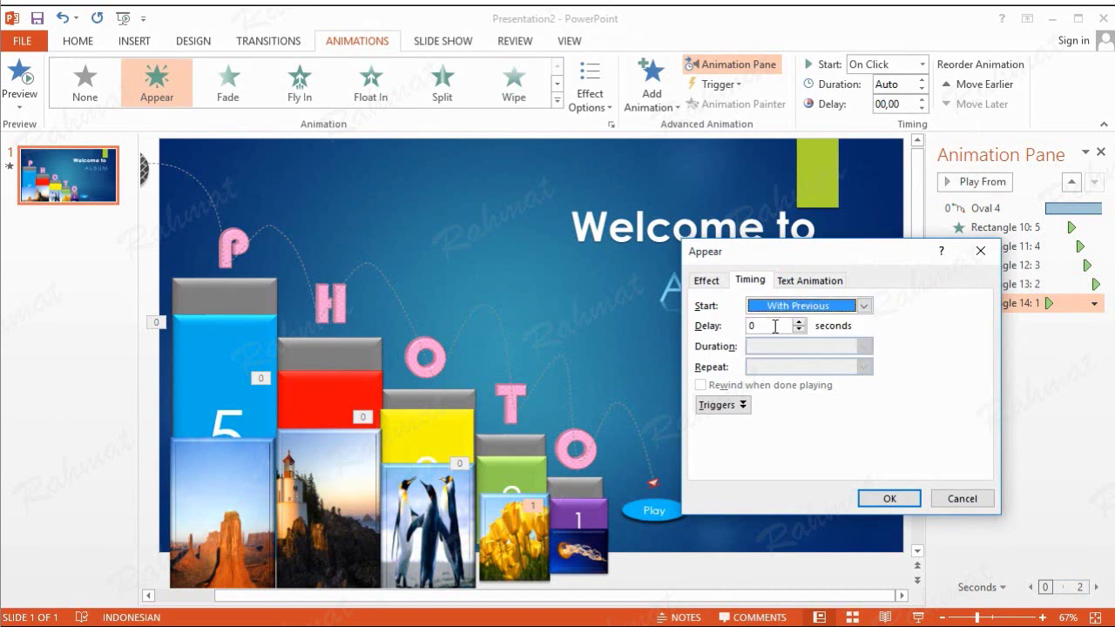
double_click(775, 326)
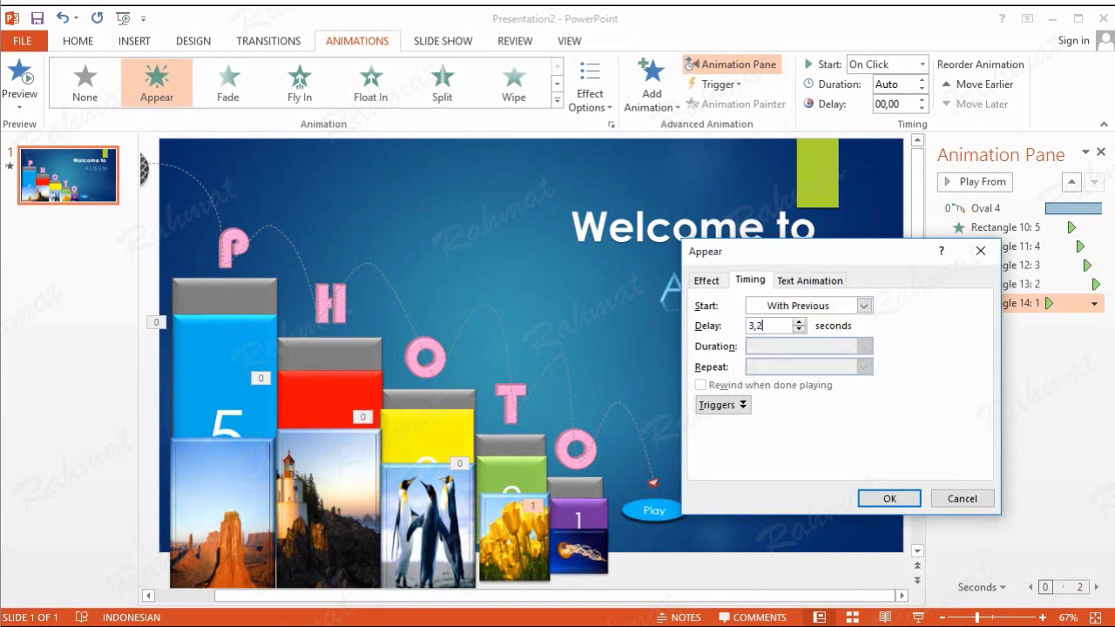
key(Return)
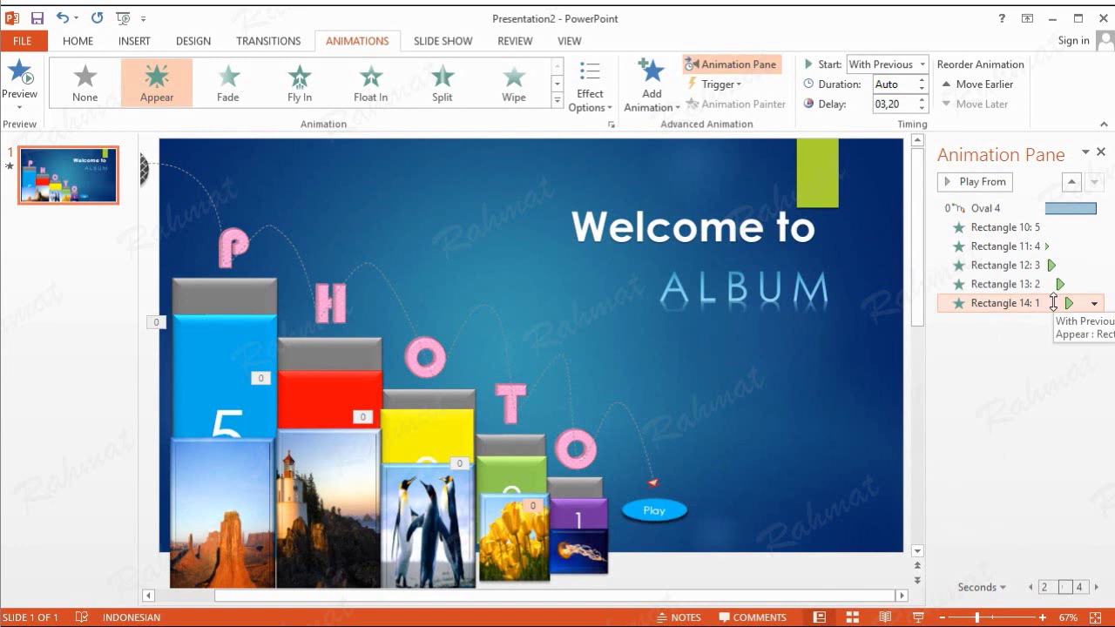
- Select the Play oval, undoing an accidental move of it
click(764, 478)
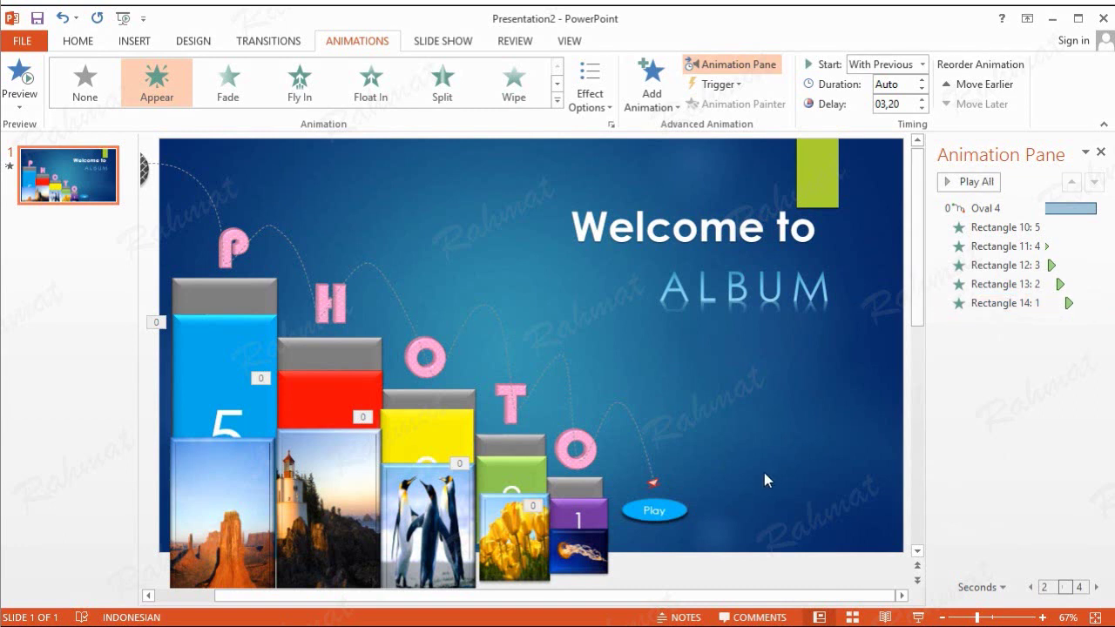
click(677, 510)
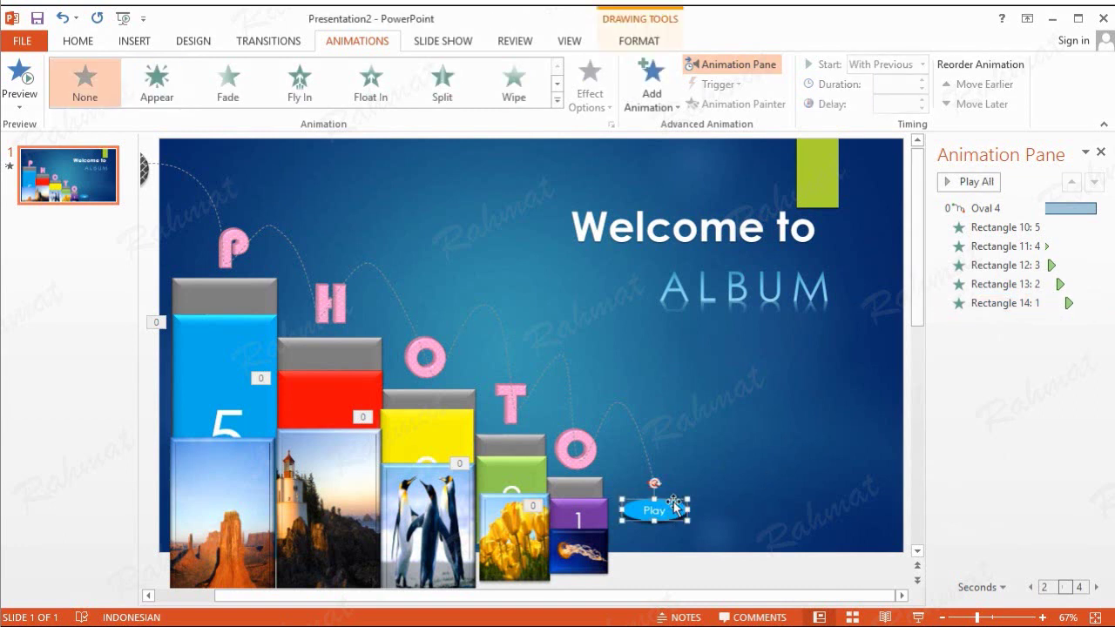
drag(675, 505, 691, 491)
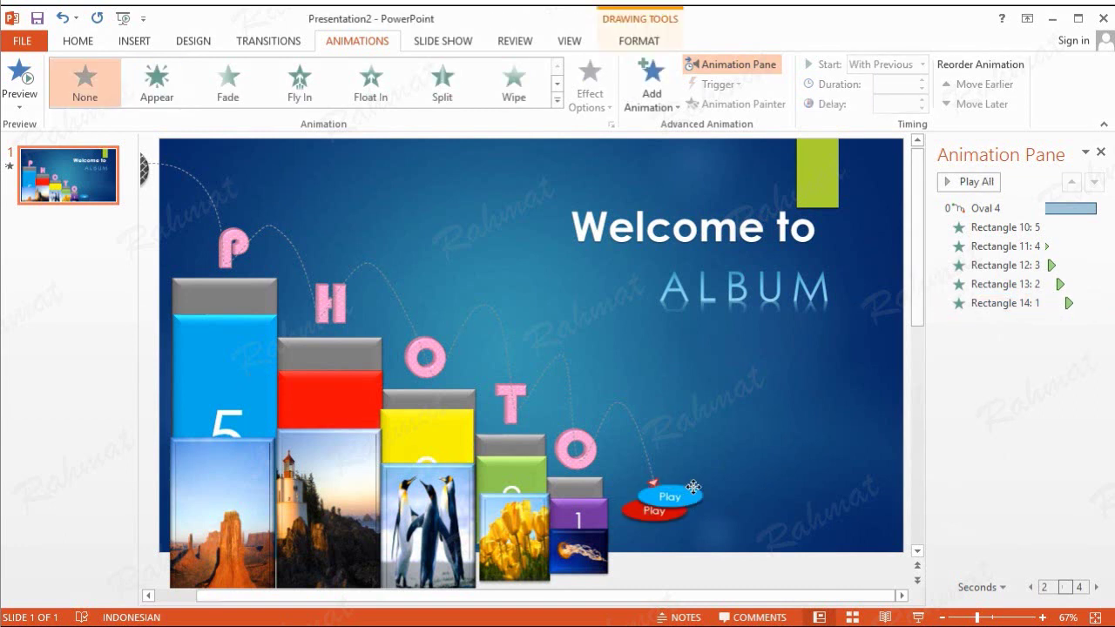
click(63, 19)
- Add Appear entrances to the Play oval, then remove both to start over
click(651, 80)
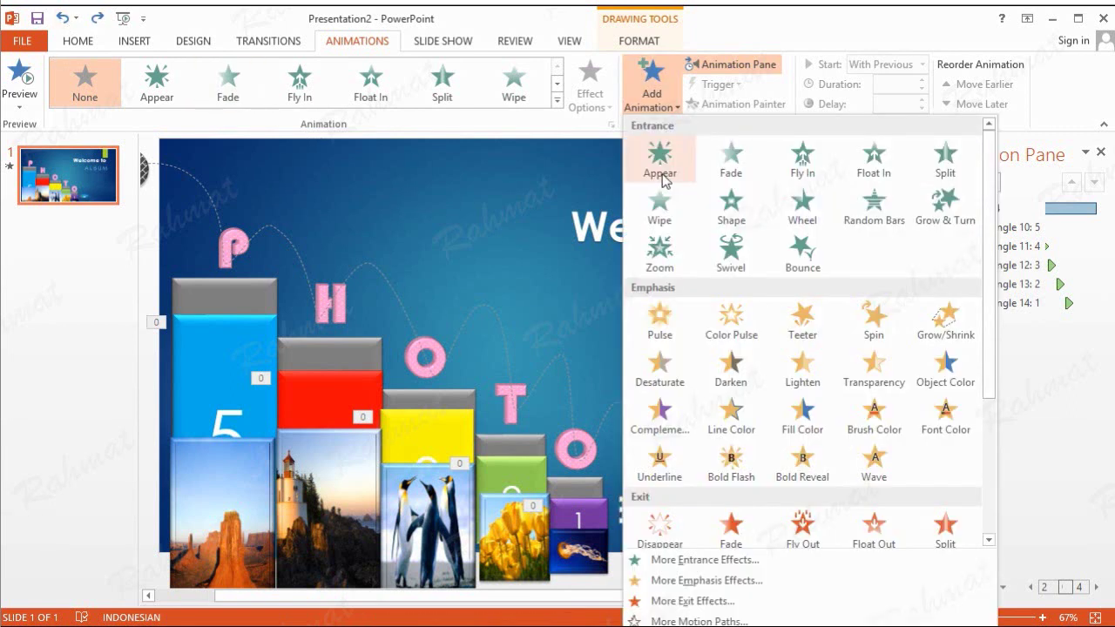
click(659, 164)
click(1094, 323)
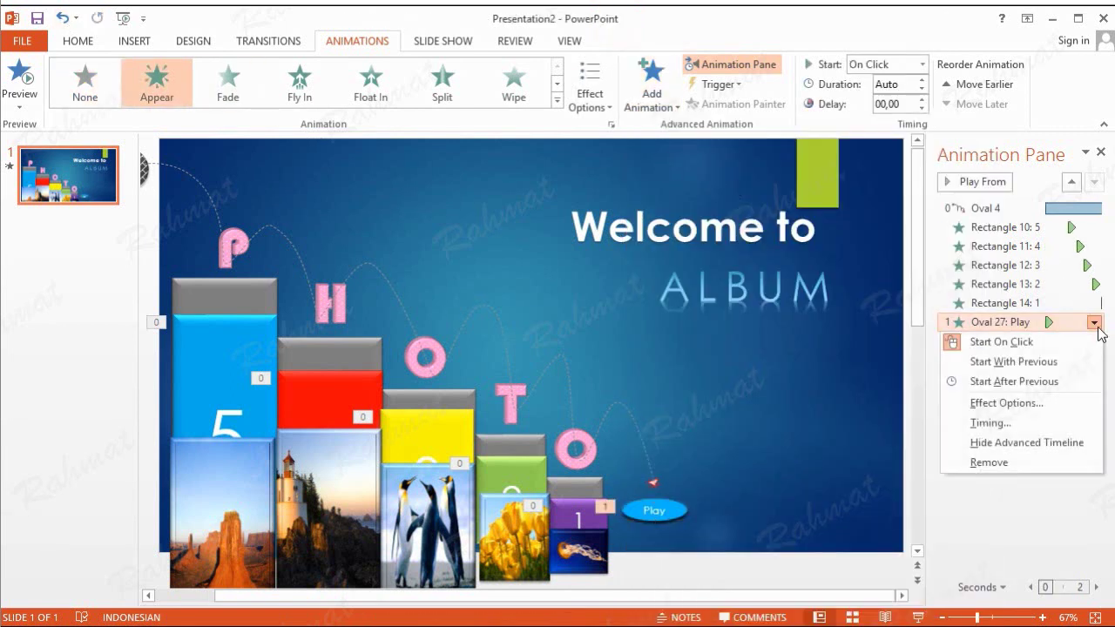
click(672, 103)
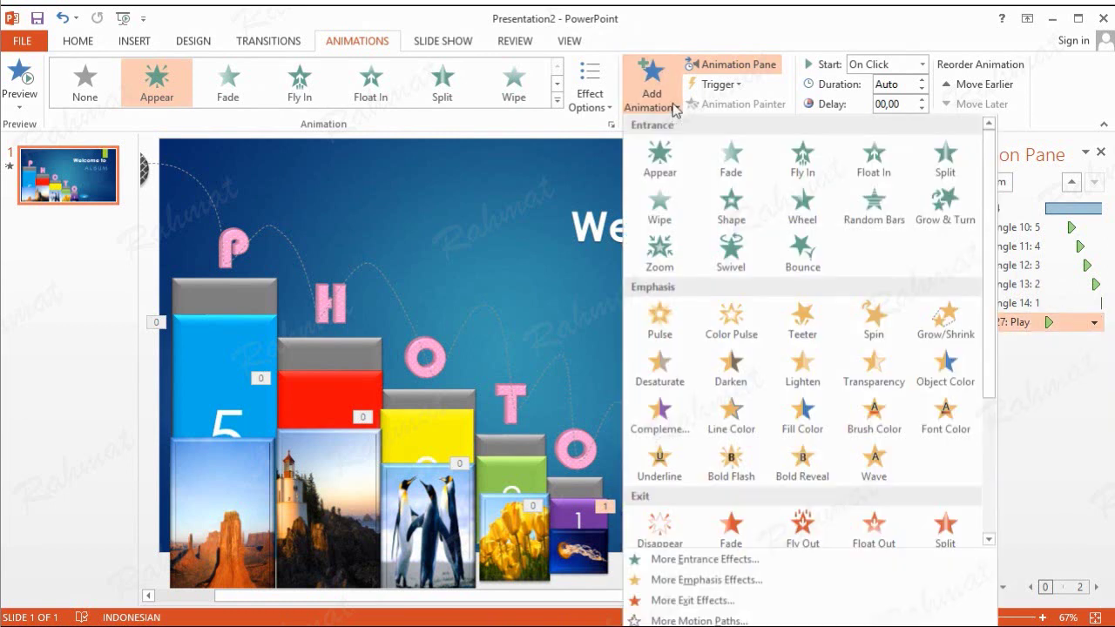
click(723, 558)
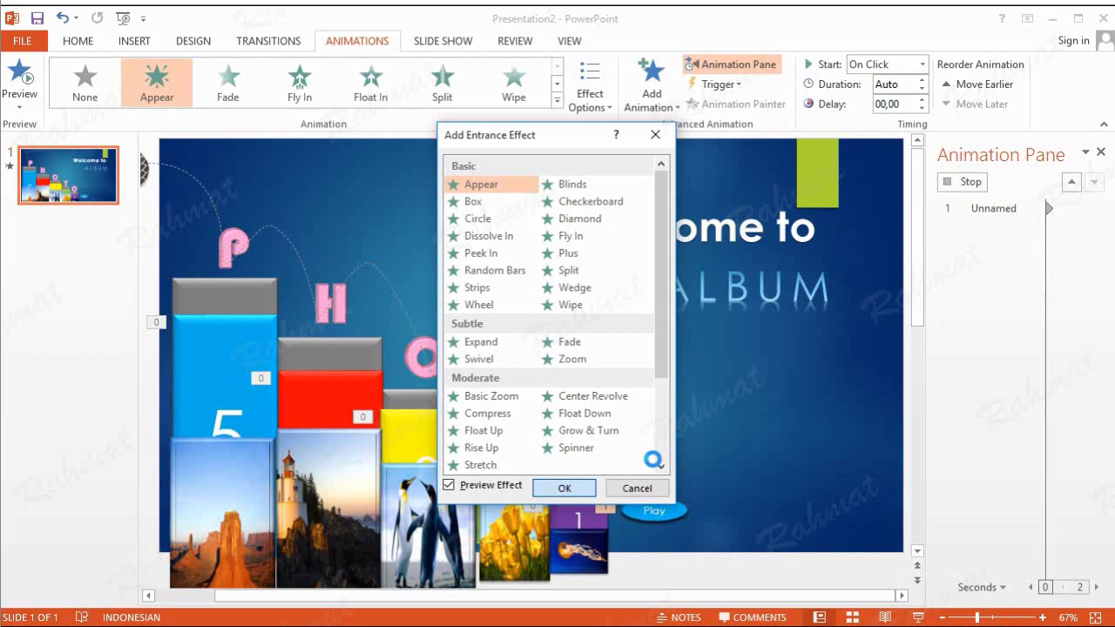
click(566, 489)
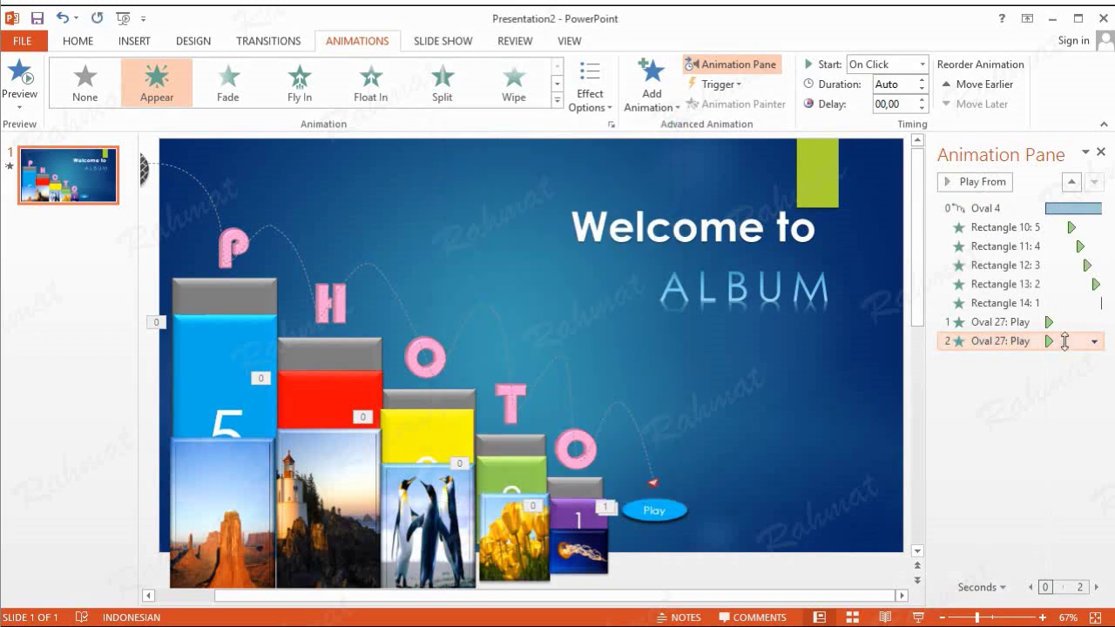
click(1095, 343)
click(1006, 479)
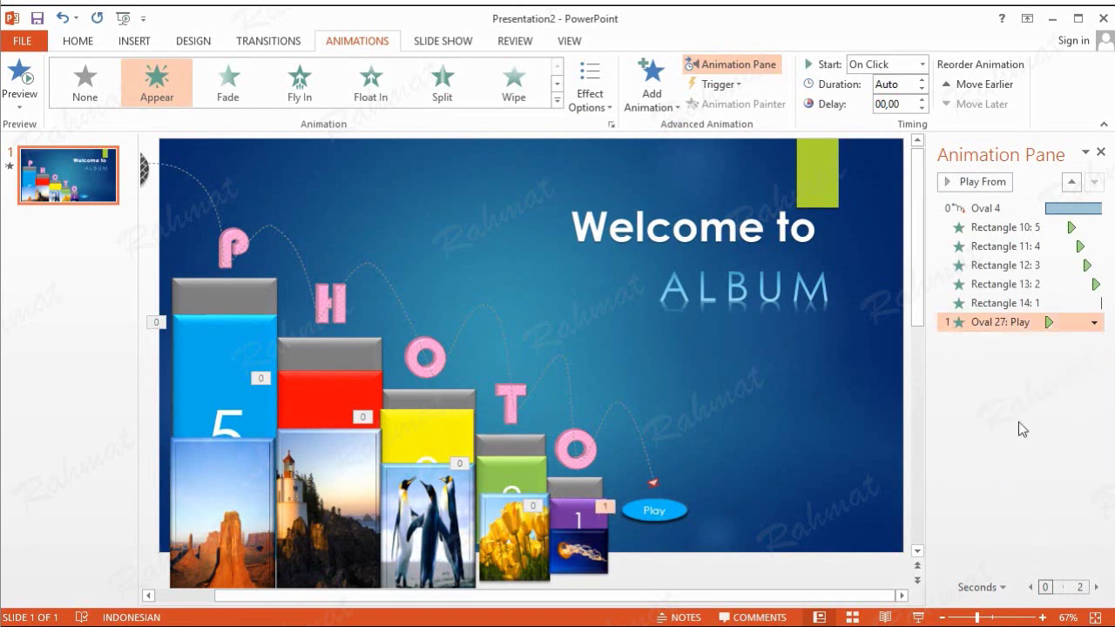
click(1093, 322)
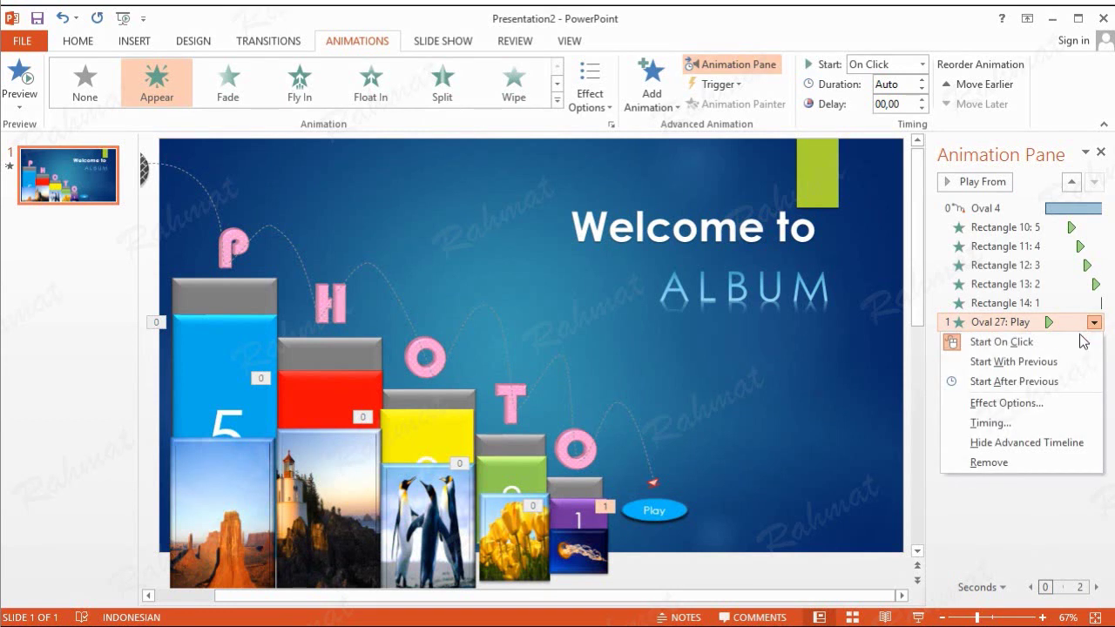
click(1002, 463)
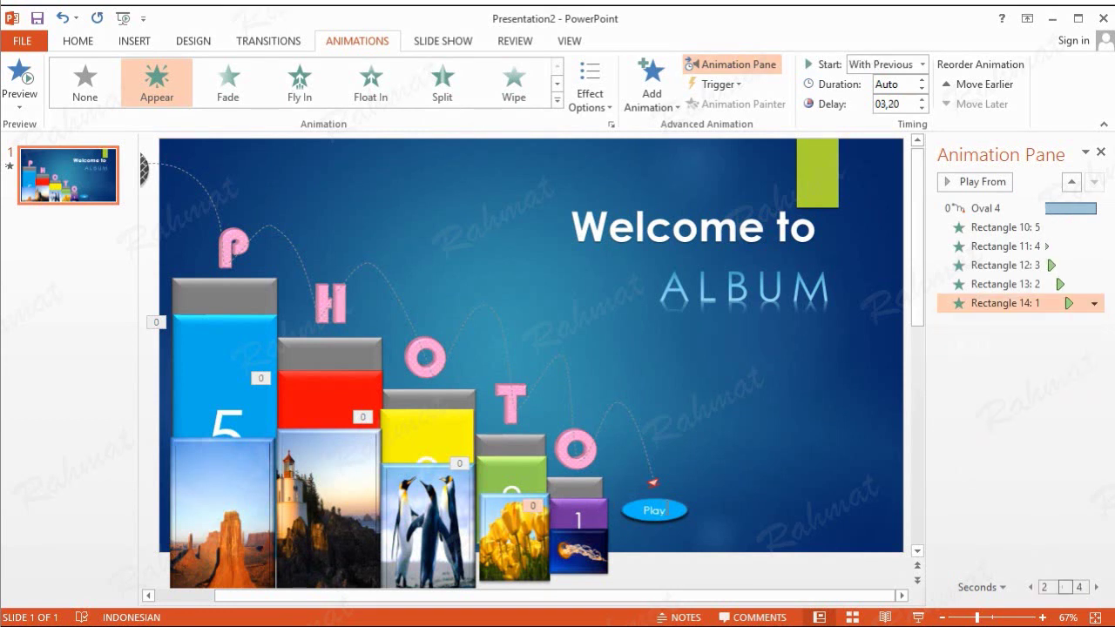
- Give the Play oval a fresh Appear entrance starting After Previous
click(662, 512)
click(653, 94)
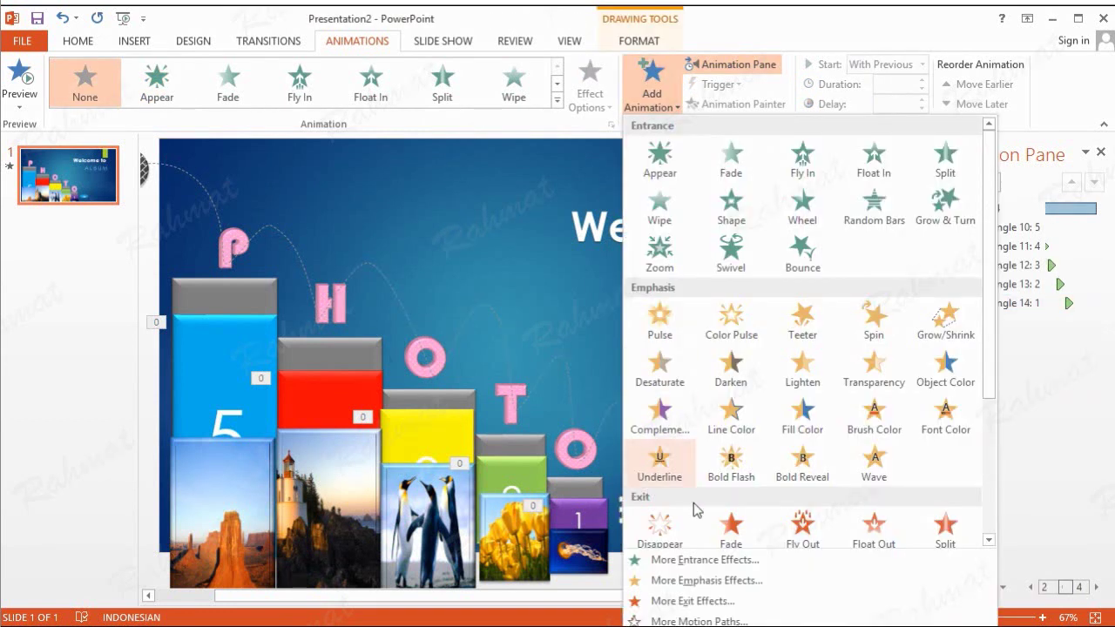
click(696, 560)
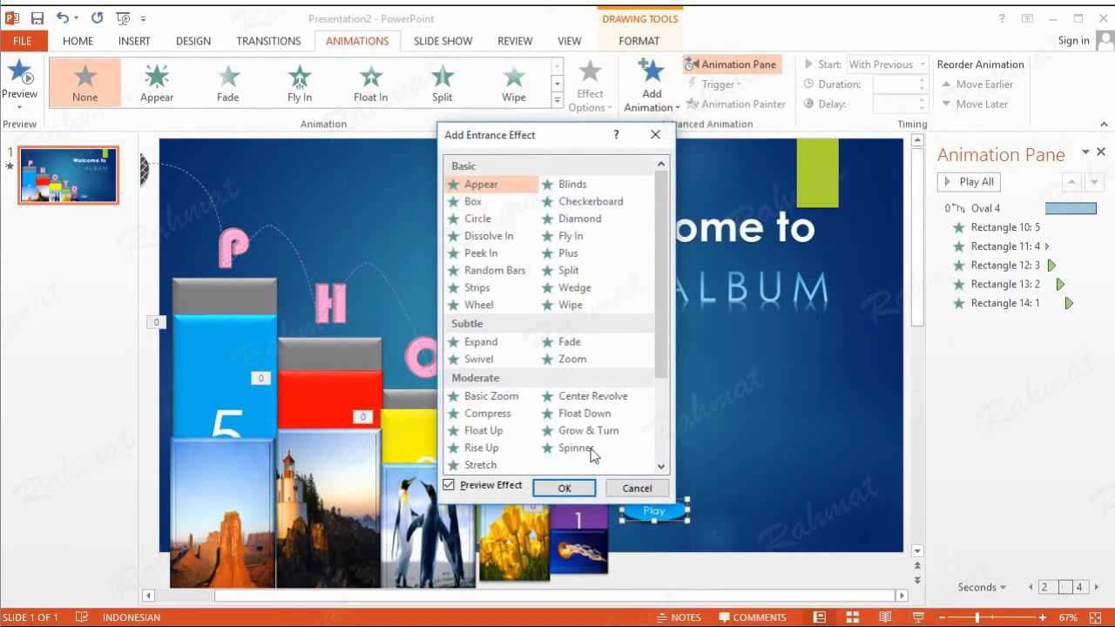
click(567, 489)
click(1095, 323)
click(1027, 417)
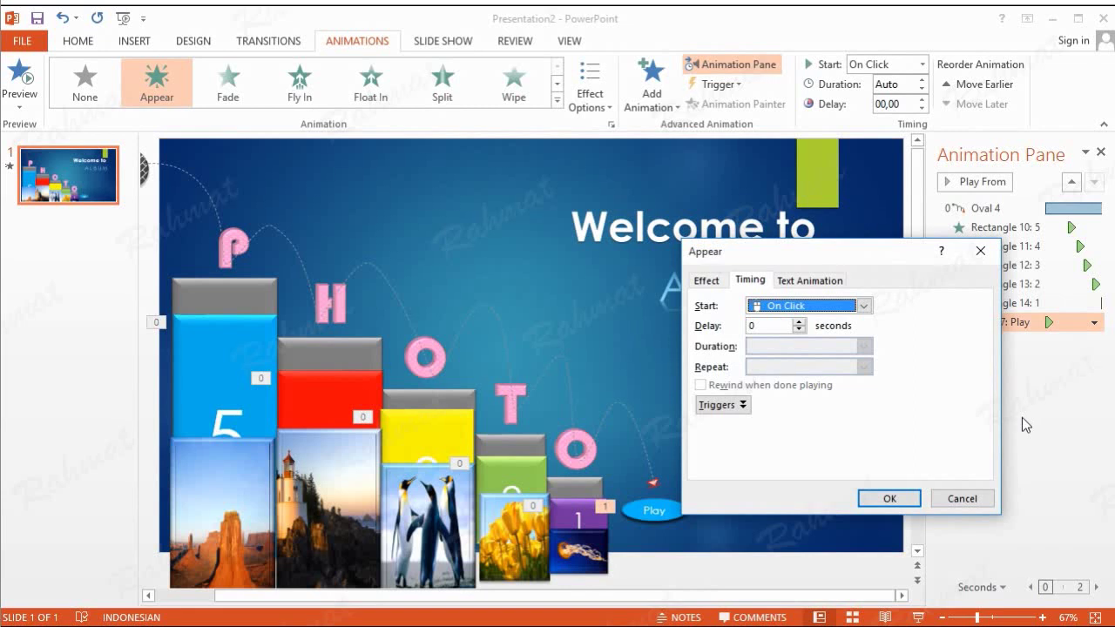
click(814, 306)
click(800, 353)
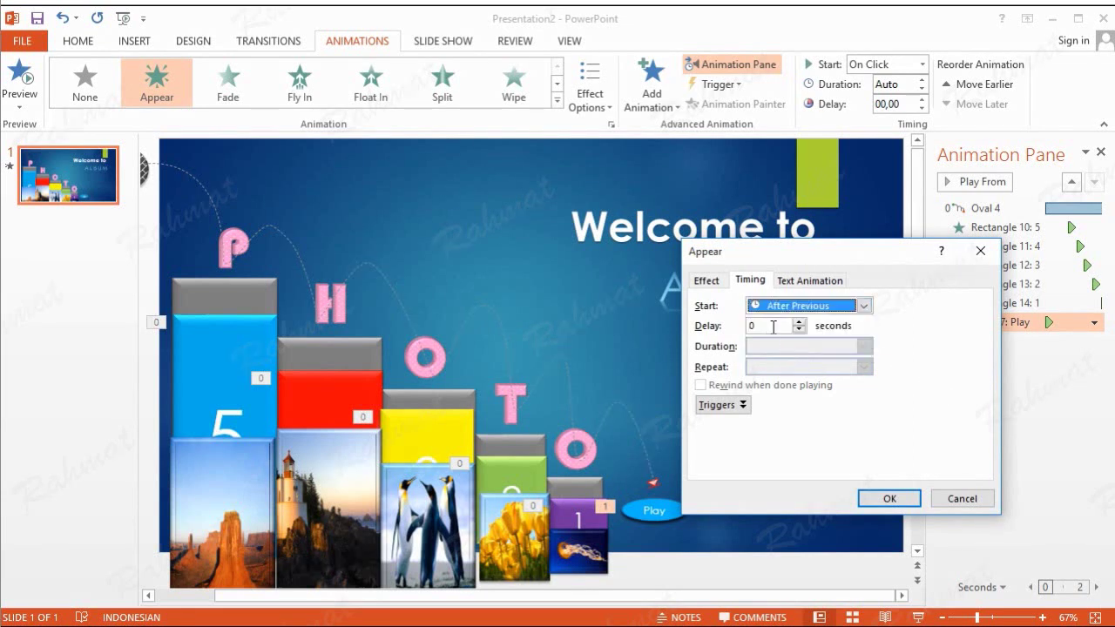
click(889, 500)
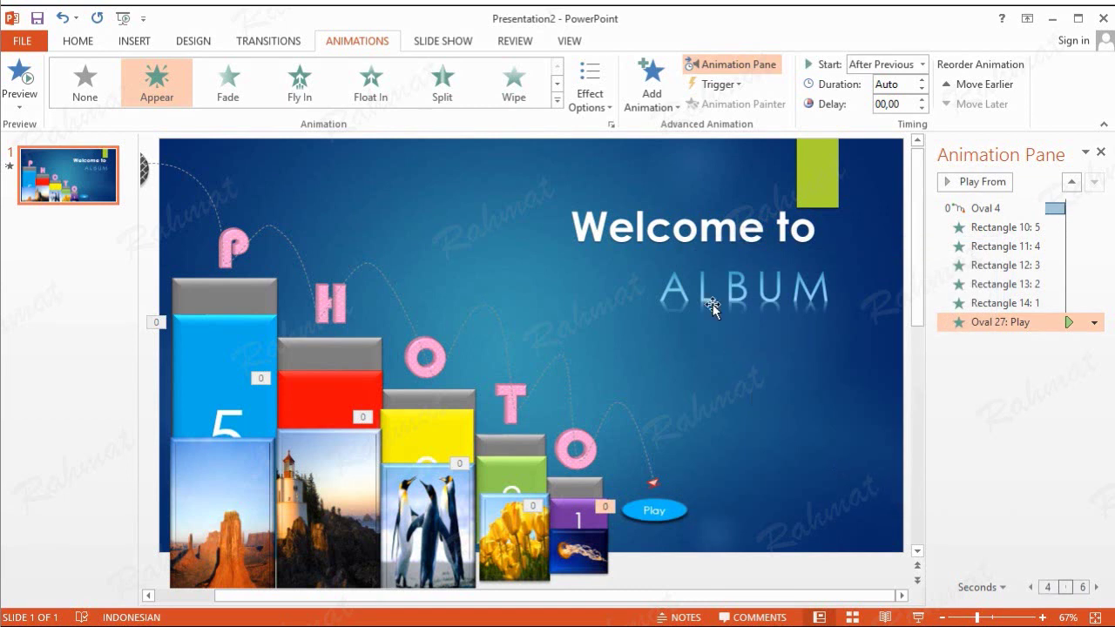
- Give the 'Welcome to' title, Rectangle 20, a Flip entrance starting With Previous
click(735, 230)
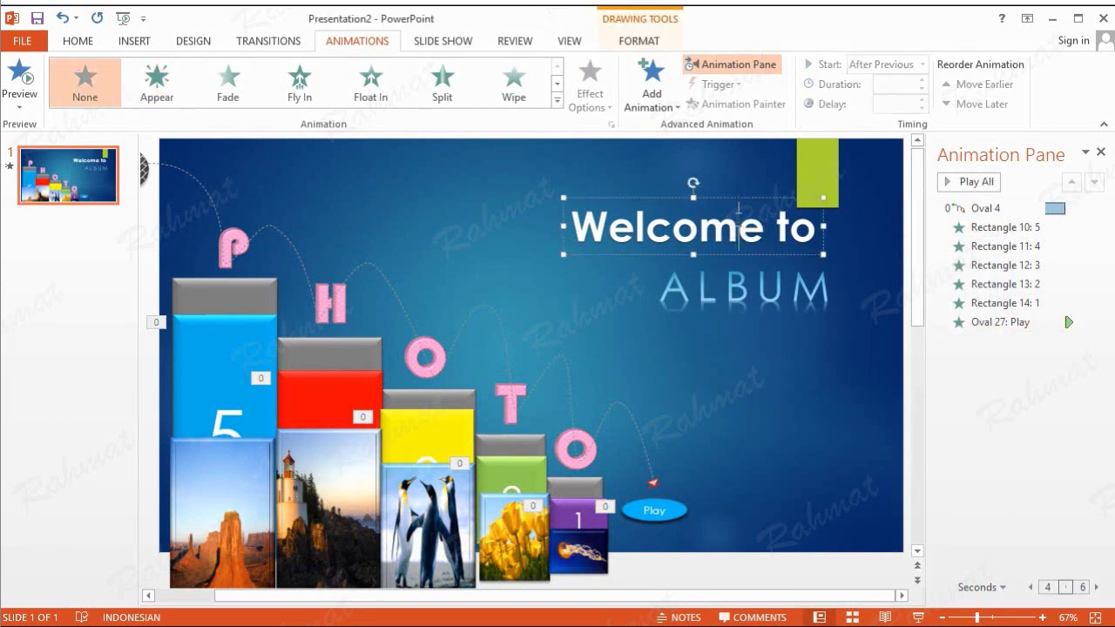
click(629, 98)
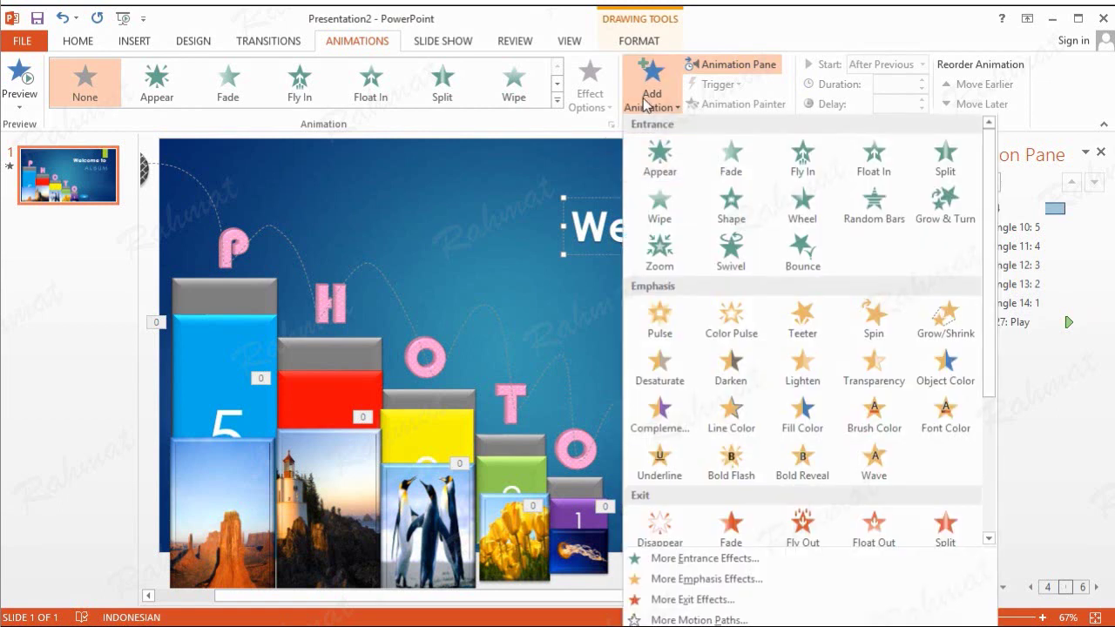
click(697, 559)
scroll(627, 409, down, 3)
click(487, 430)
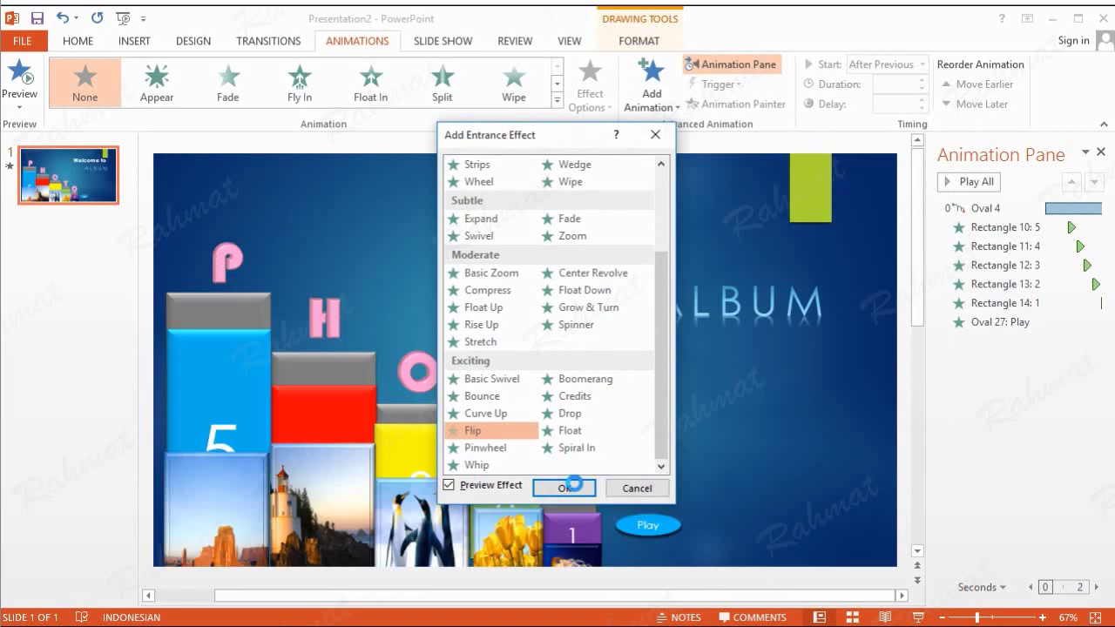
click(572, 486)
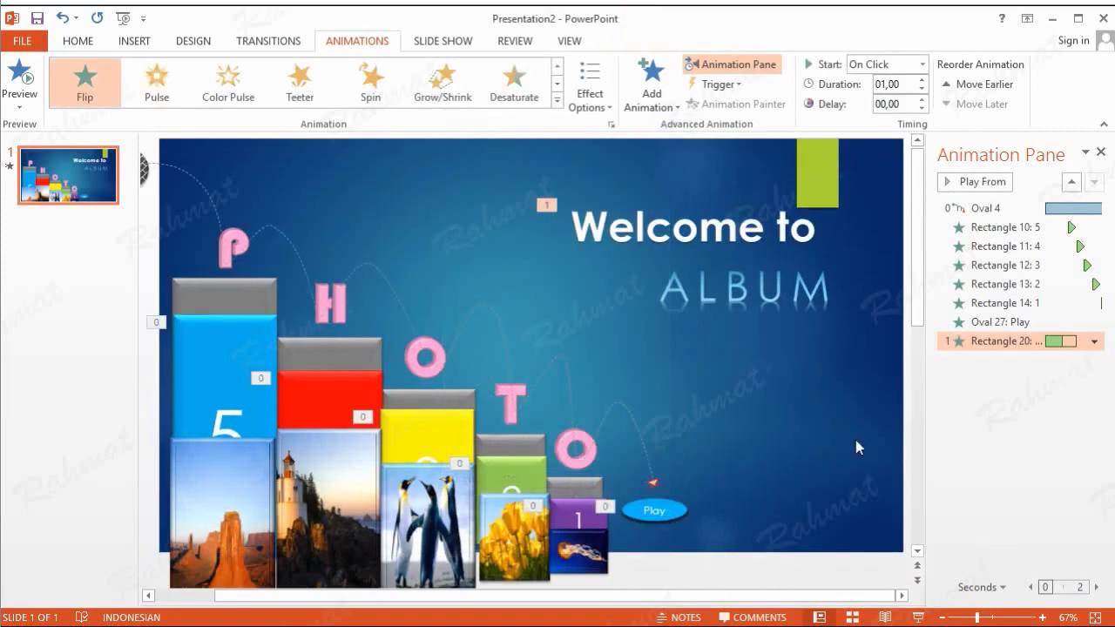
click(1095, 342)
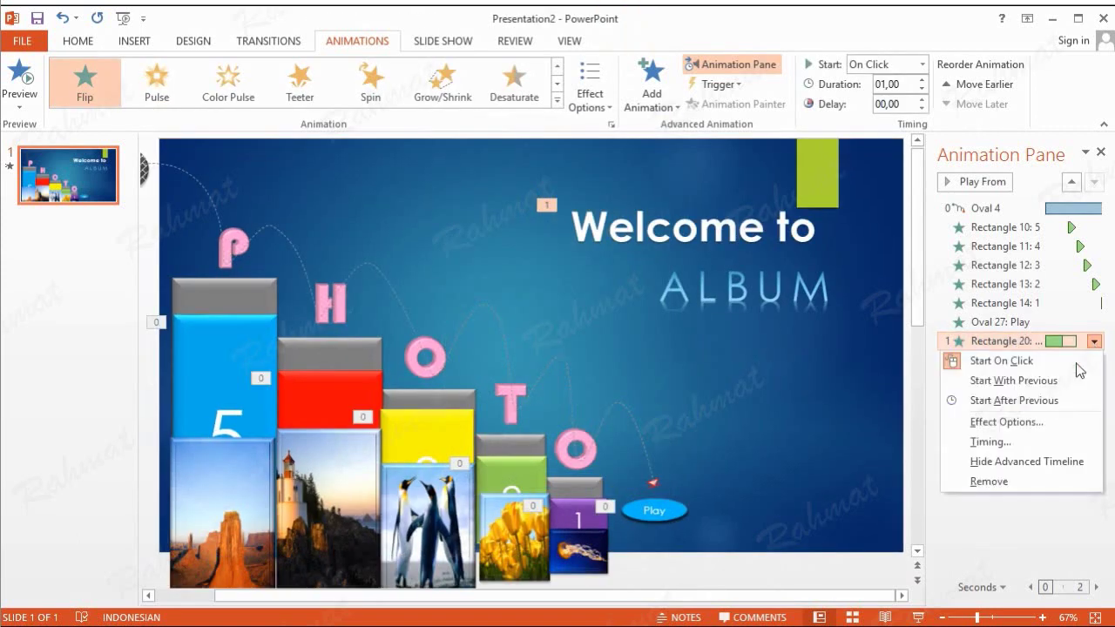
click(1010, 442)
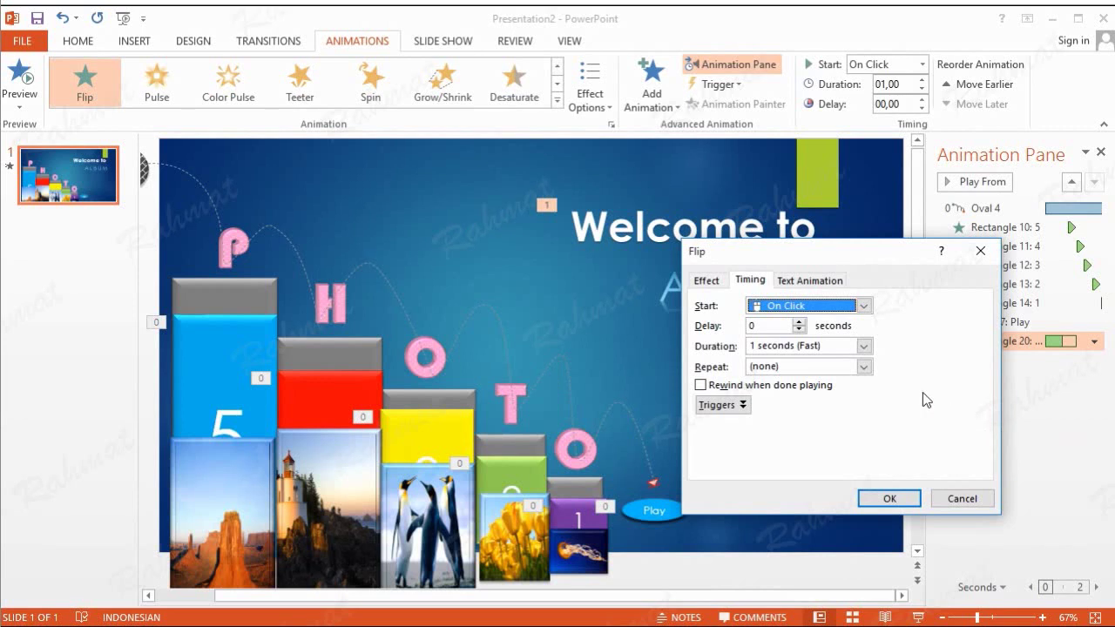
click(788, 312)
click(797, 339)
click(889, 499)
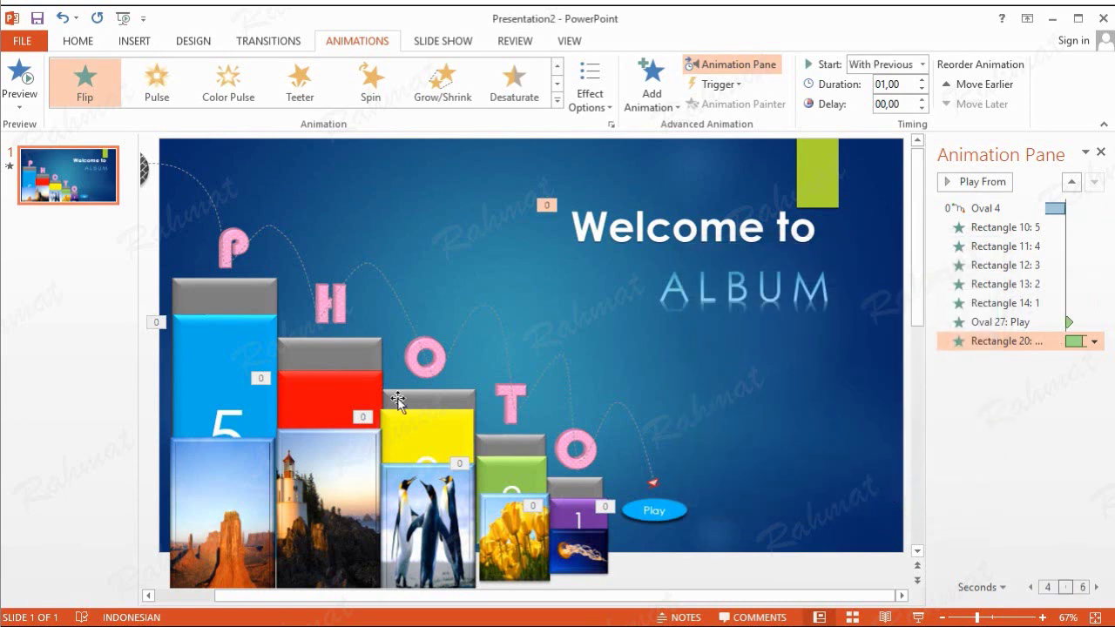
click(235, 248)
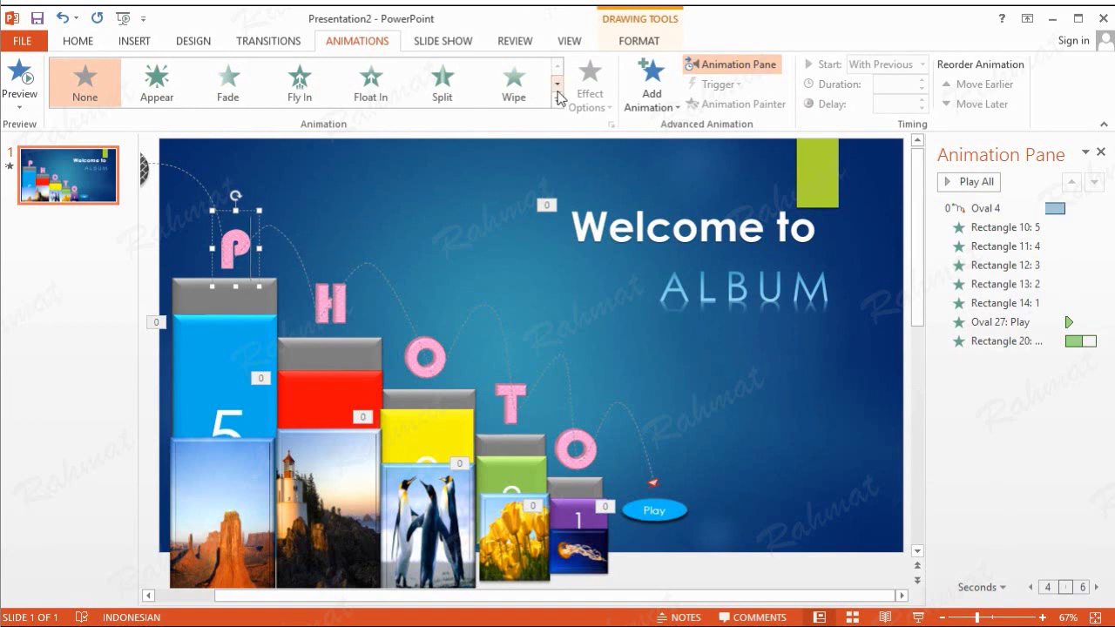
- Give the letters P and H each a Disappear exit effect
click(660, 108)
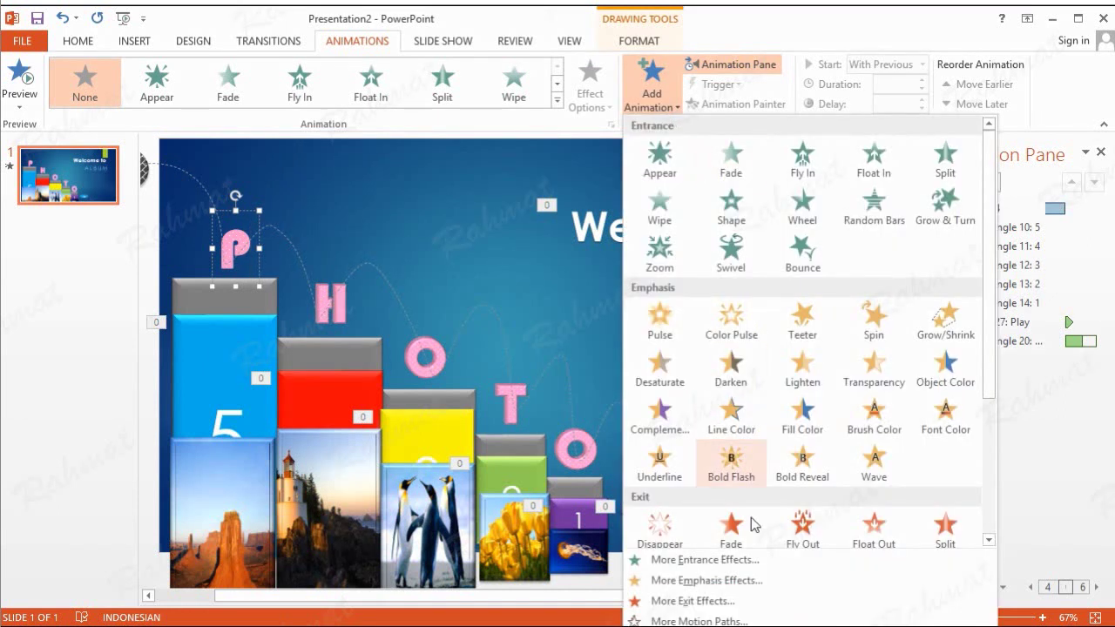
click(690, 601)
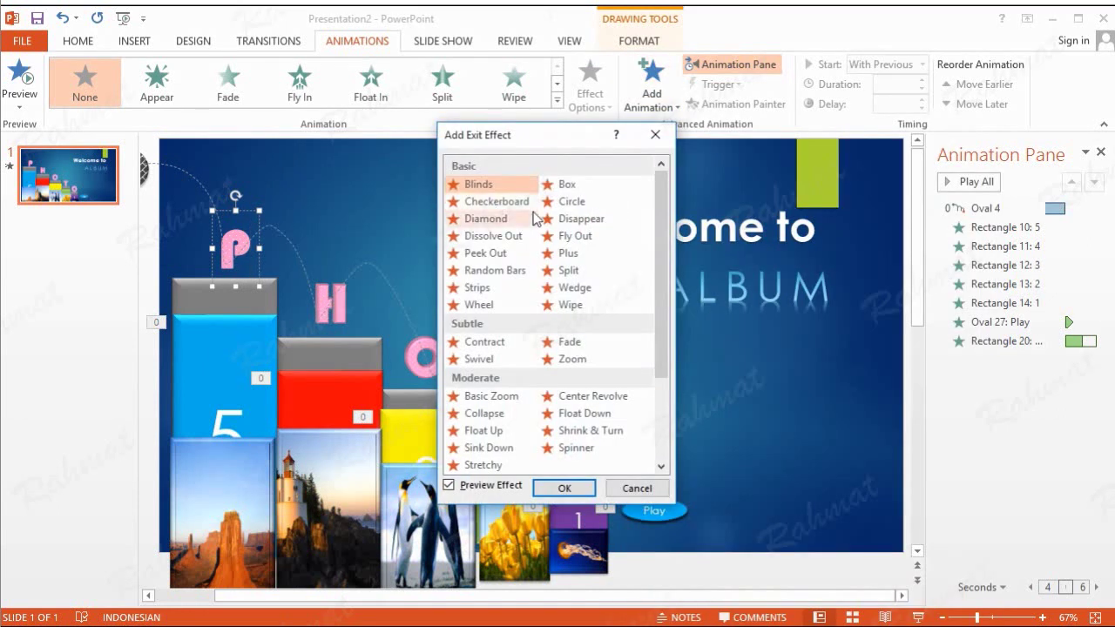
click(581, 218)
click(564, 489)
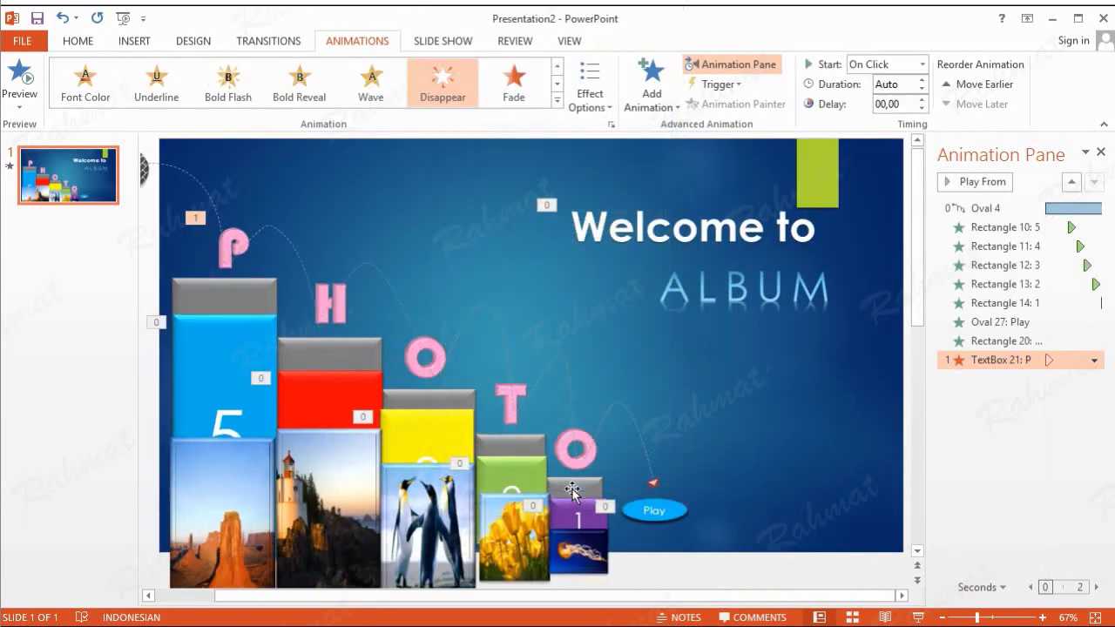
click(342, 302)
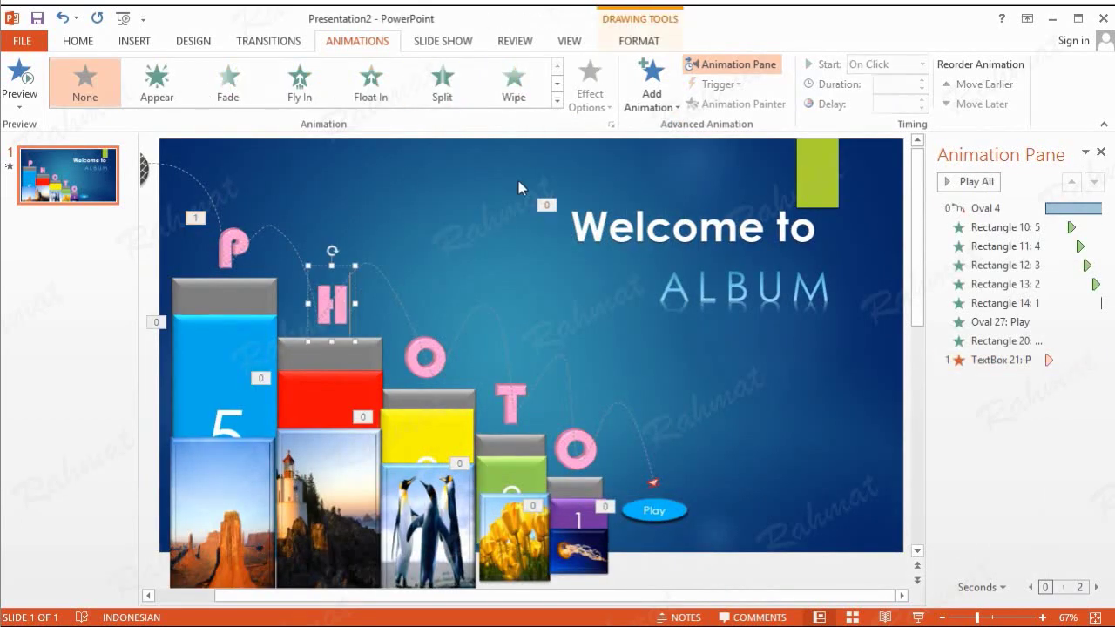
click(655, 110)
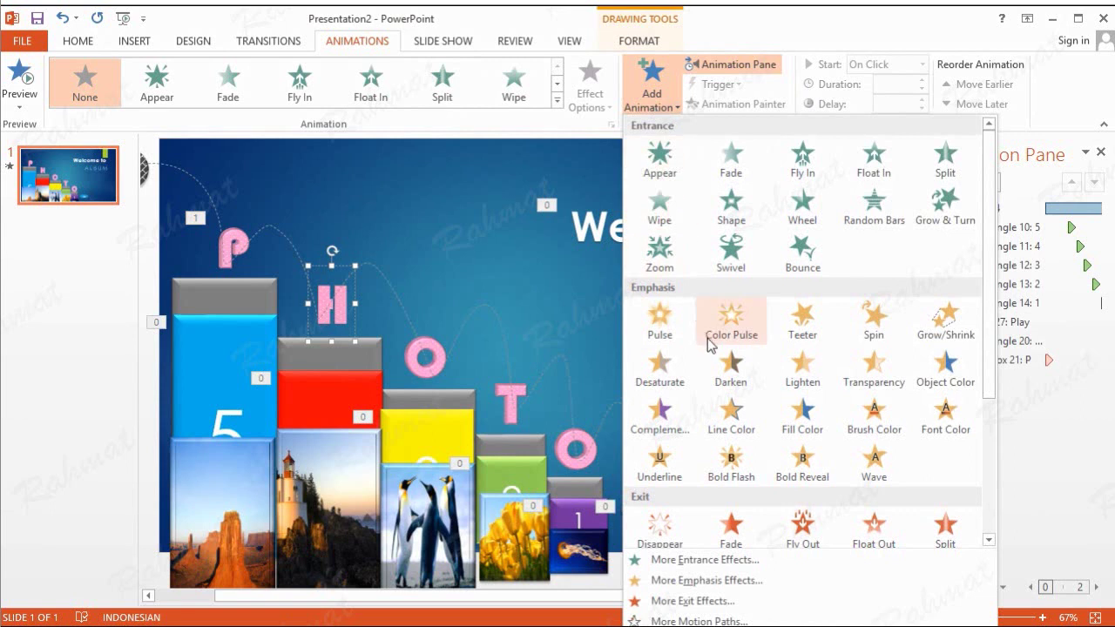
click(669, 600)
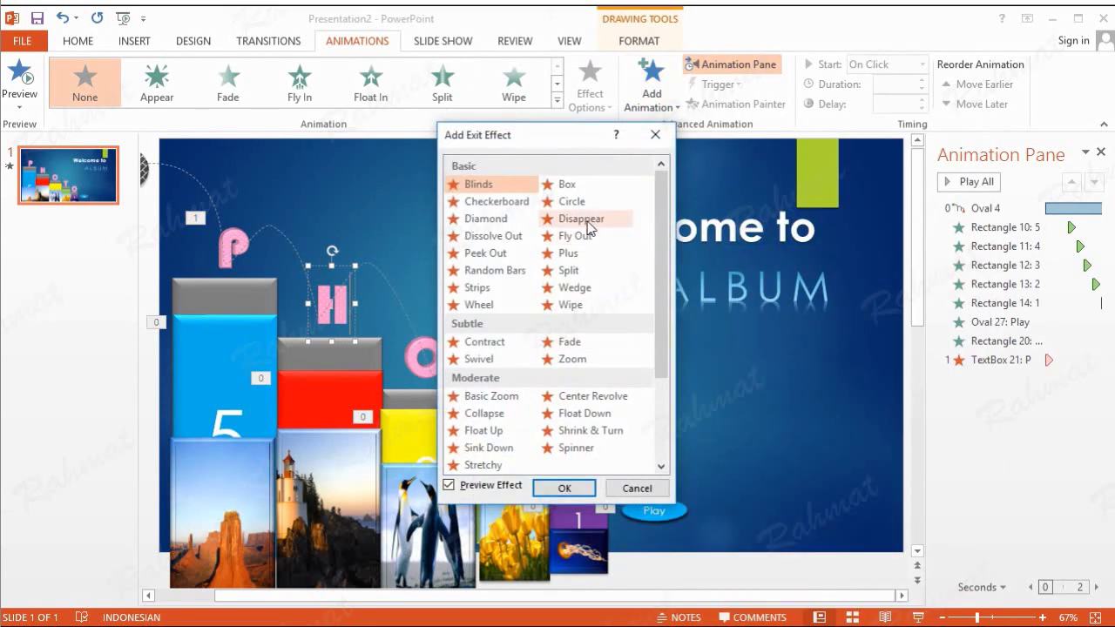
click(587, 220)
click(564, 489)
- Give the first O, the T and the last O each a Disappear exit
click(435, 348)
click(651, 87)
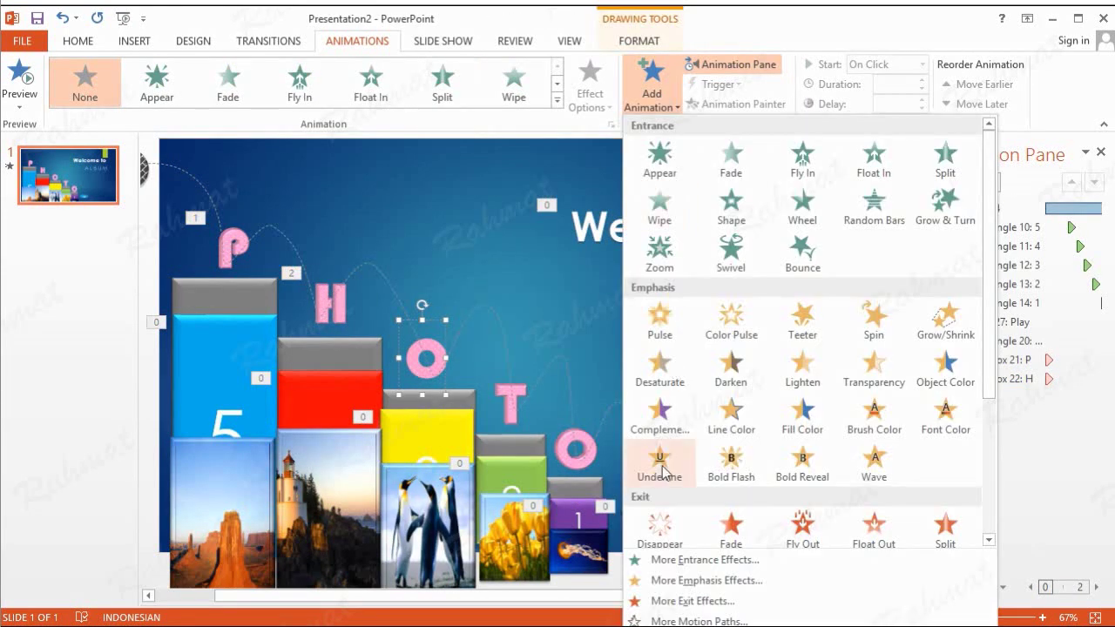
click(648, 536)
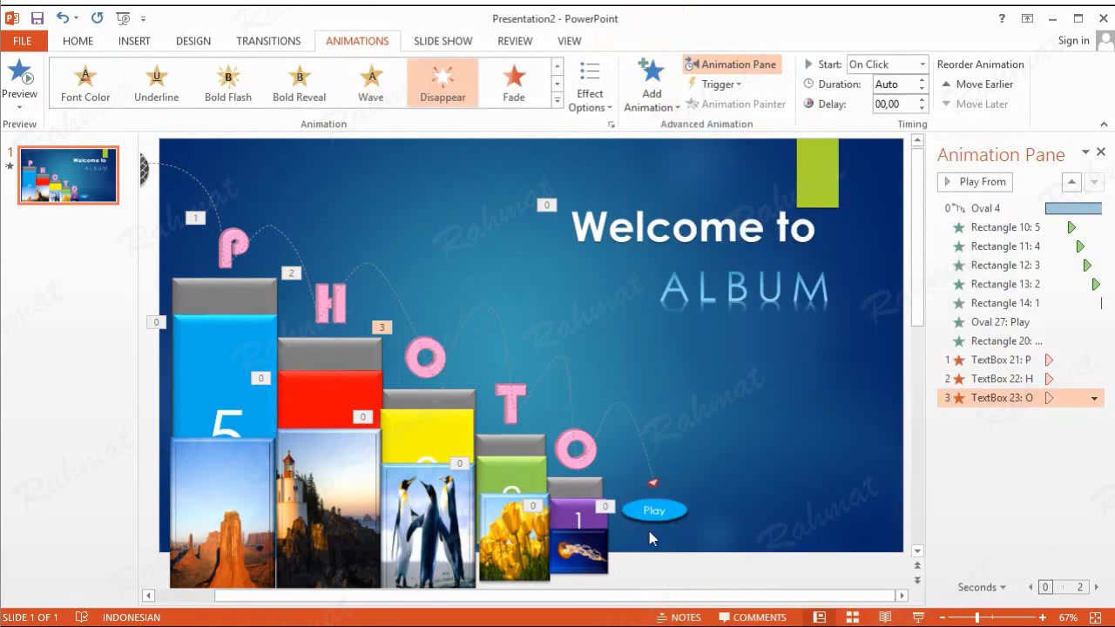
click(515, 396)
click(652, 87)
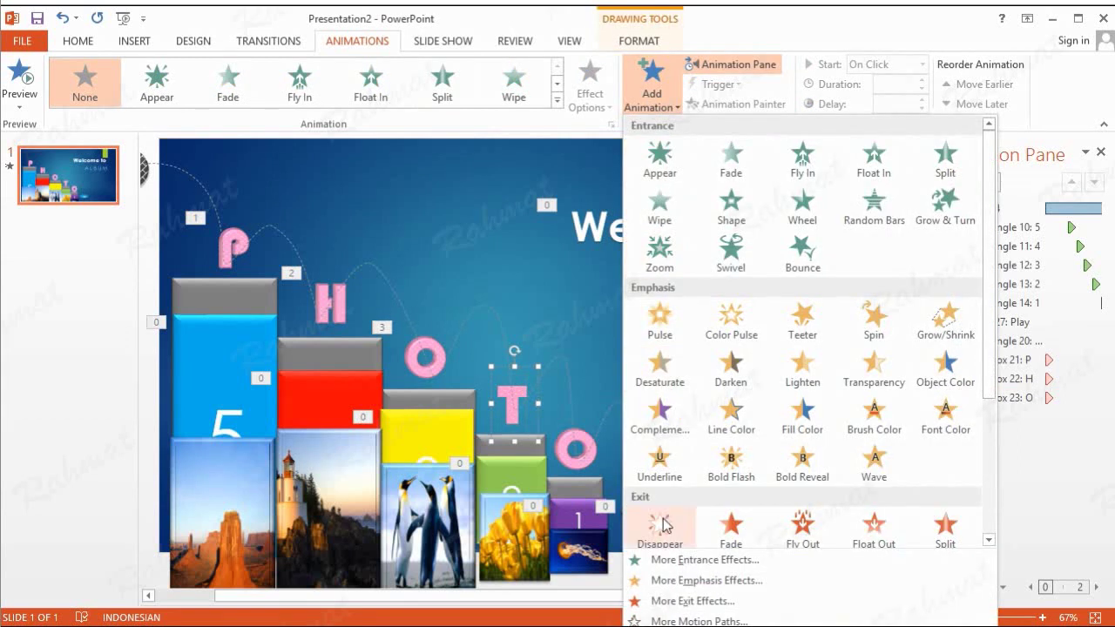
click(662, 525)
click(593, 444)
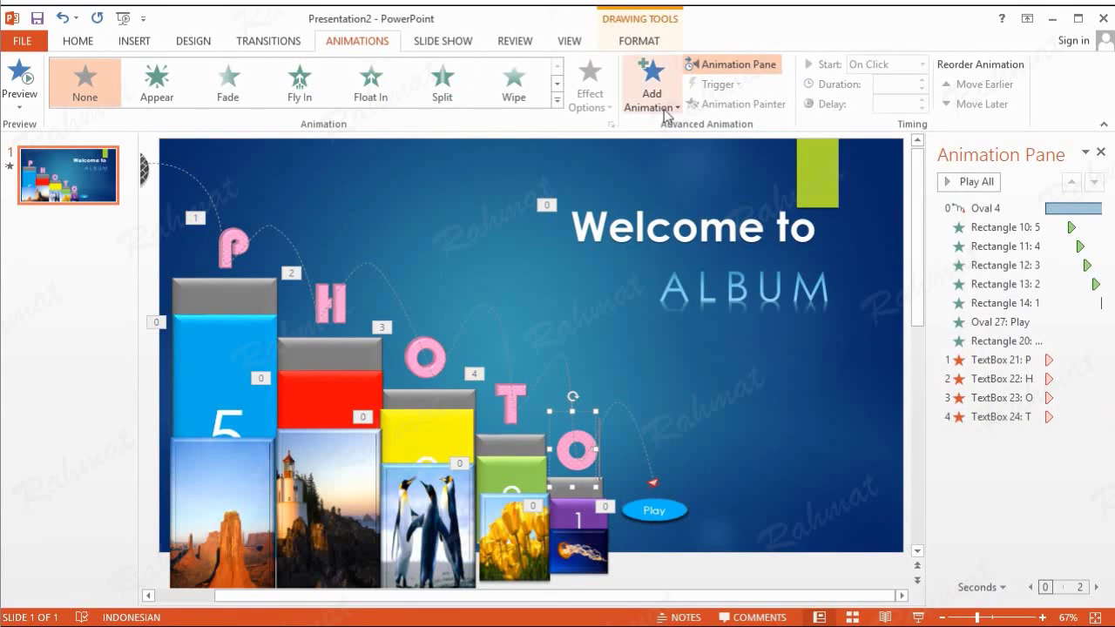
click(666, 113)
click(664, 529)
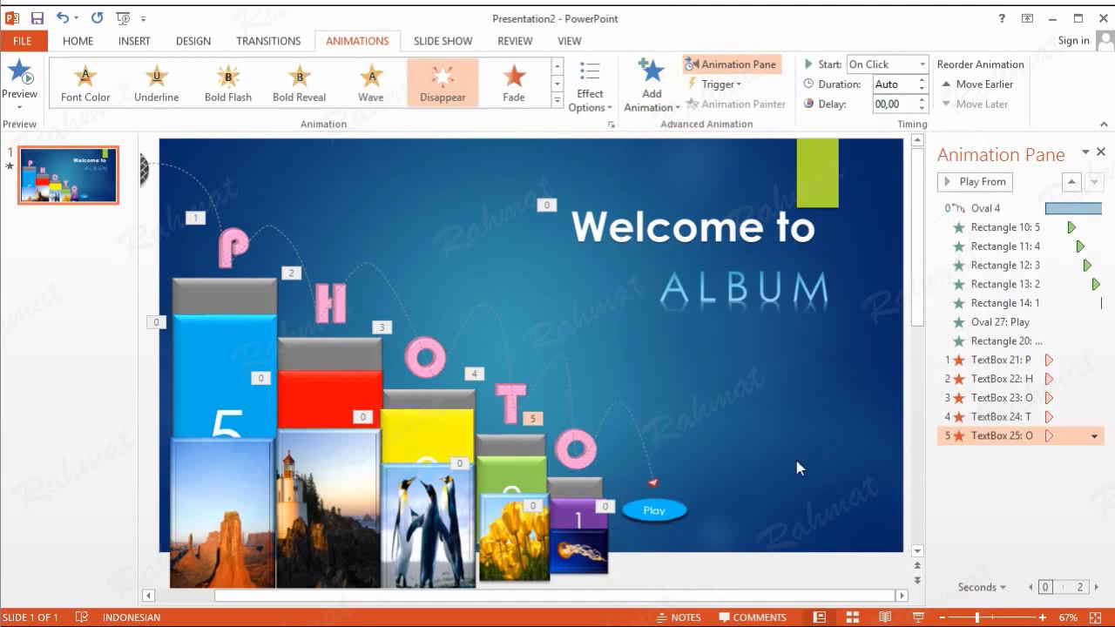
drag(1002, 360, 1006, 433)
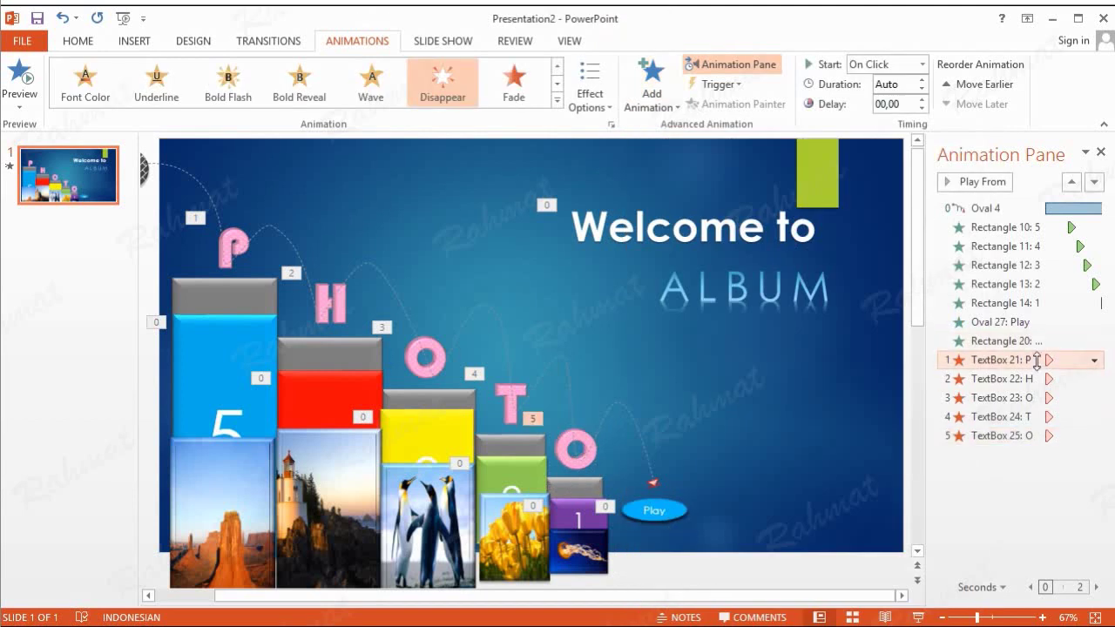
- Move all five PHOTO letter exit animations earlier in the animation order
shift+click(1006, 434)
click(1071, 185)
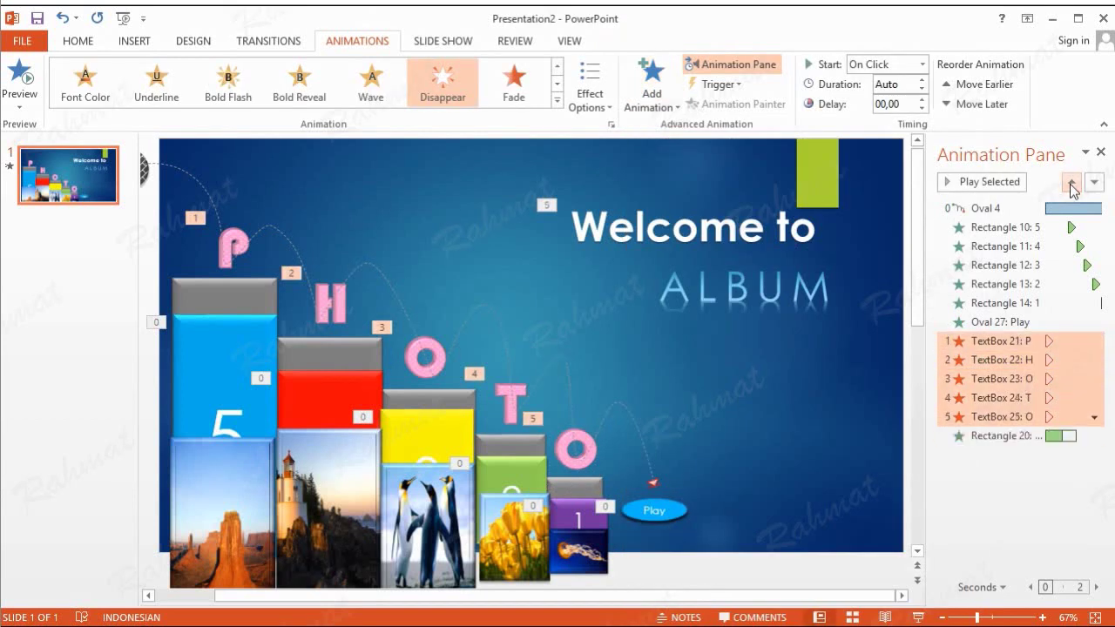
click(1071, 185)
click(1071, 185)
click(1070, 184)
click(1071, 185)
click(1070, 185)
click(1070, 185)
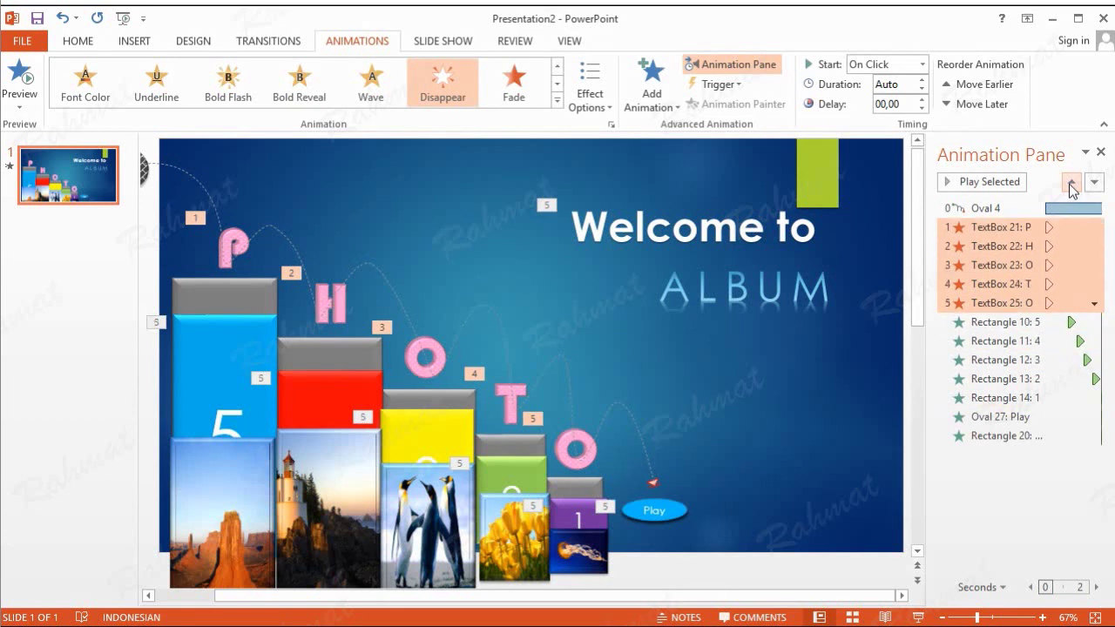
click(1071, 185)
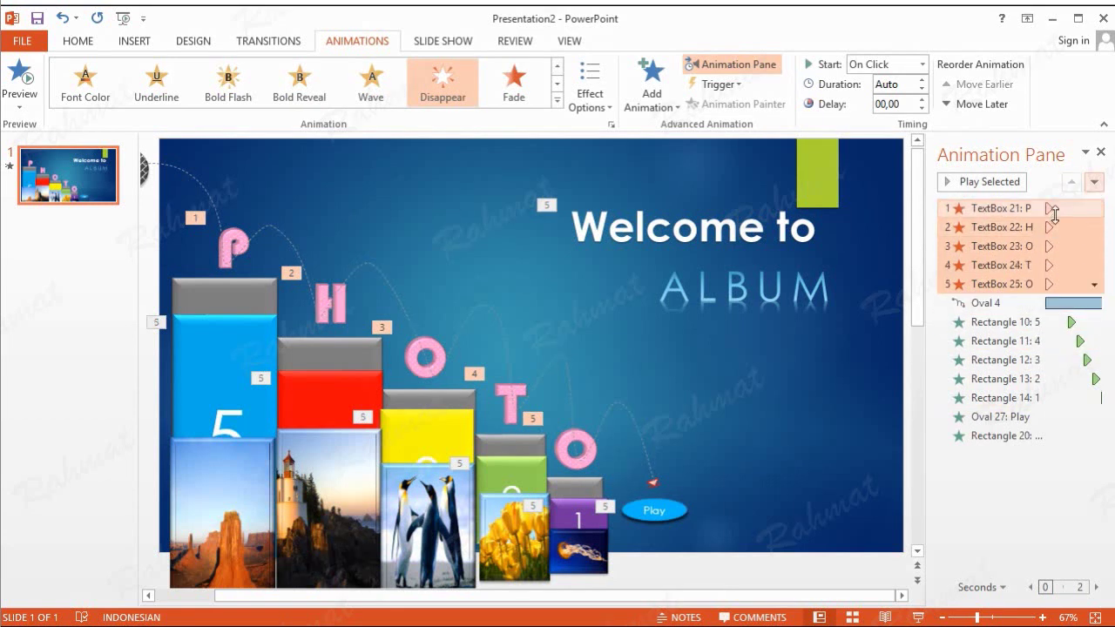
- Set the P and H exit animations to start With Previous
click(1071, 210)
click(1094, 209)
click(1041, 311)
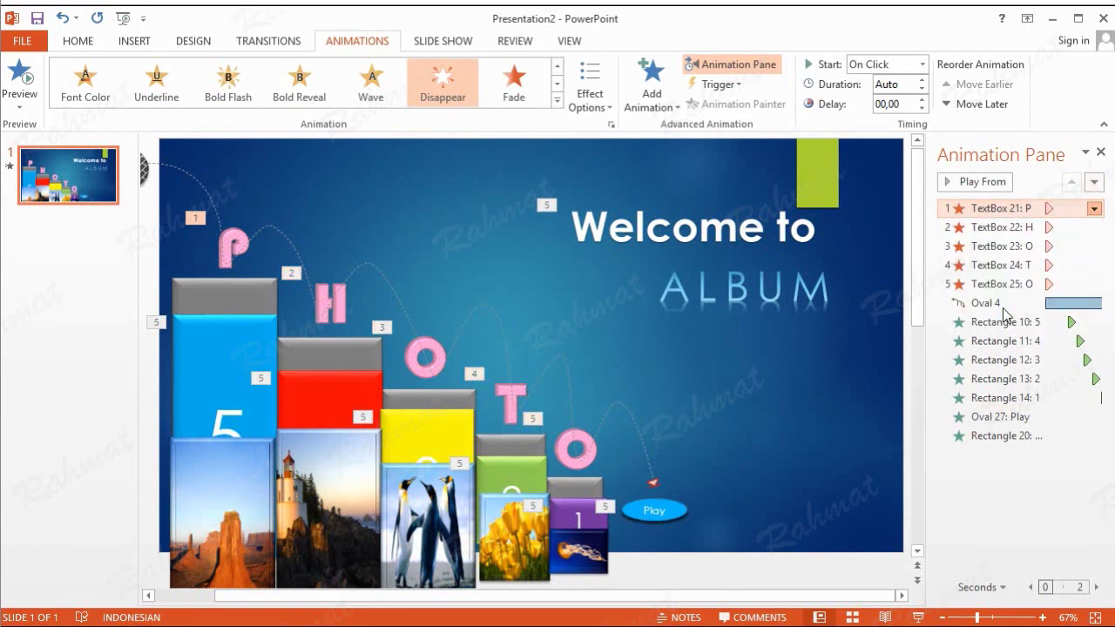
click(802, 310)
click(791, 337)
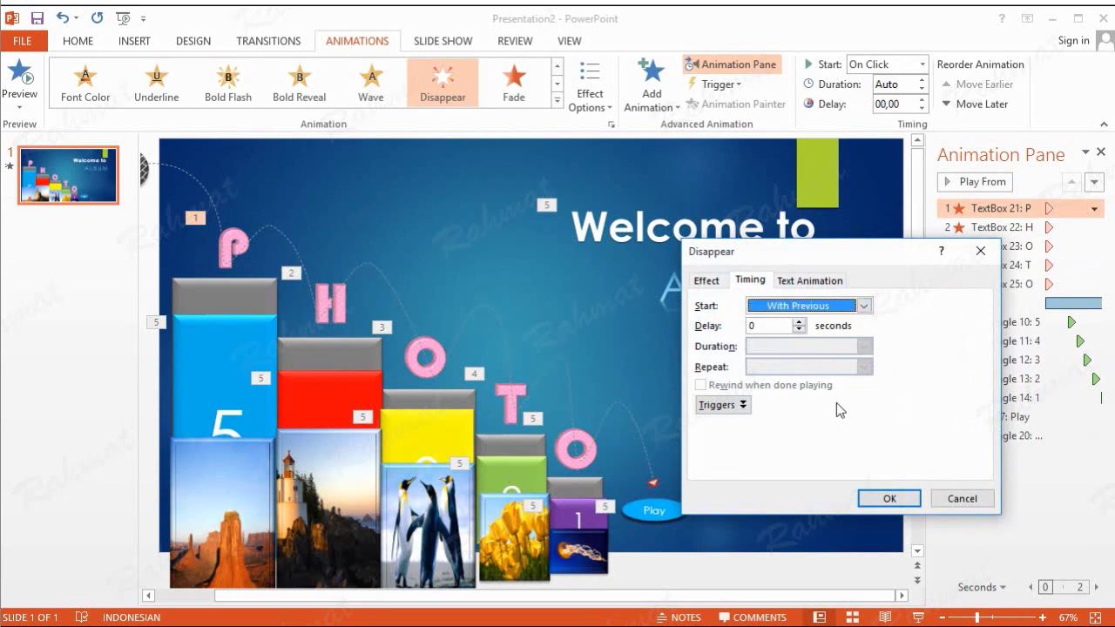
click(880, 499)
click(1067, 228)
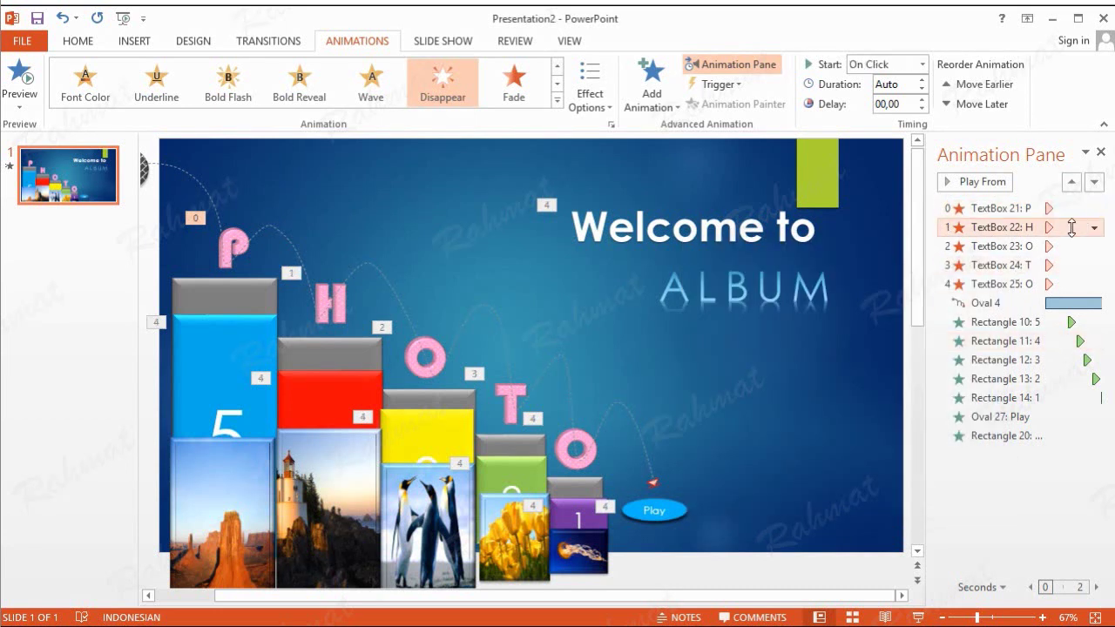
click(1095, 228)
click(988, 326)
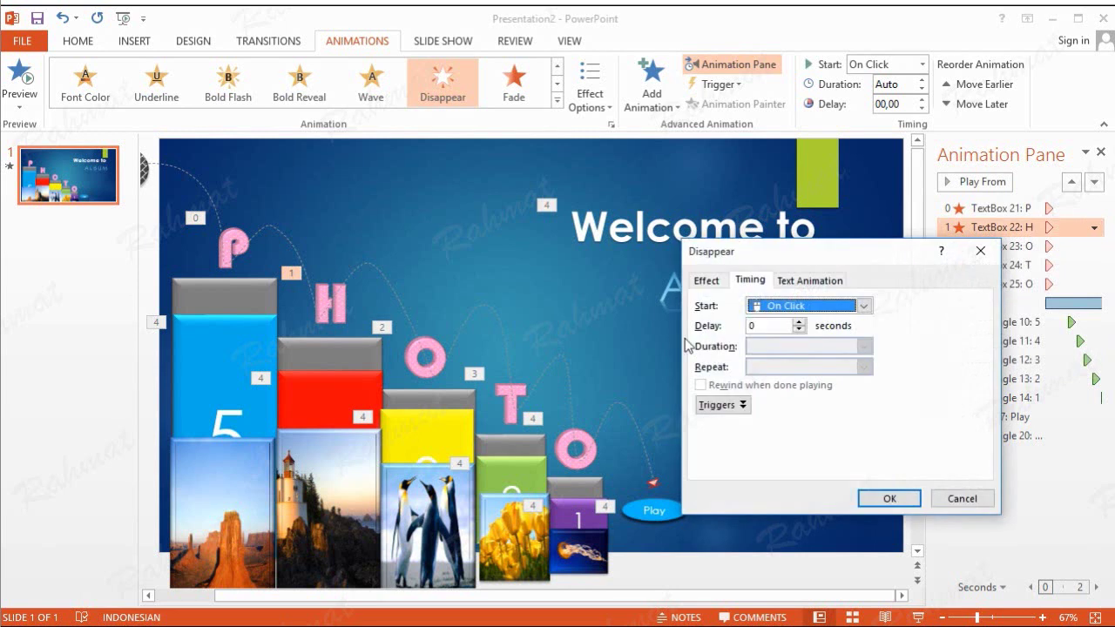
click(821, 308)
click(784, 339)
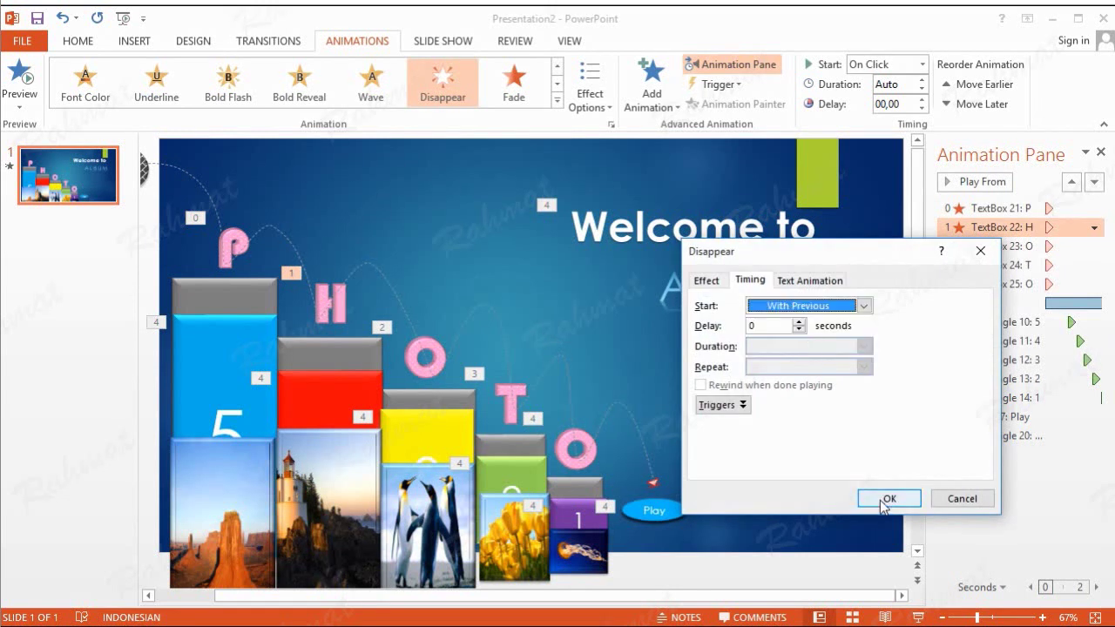
click(886, 498)
- Set the first O and T exit animations to start With Previous
click(1071, 246)
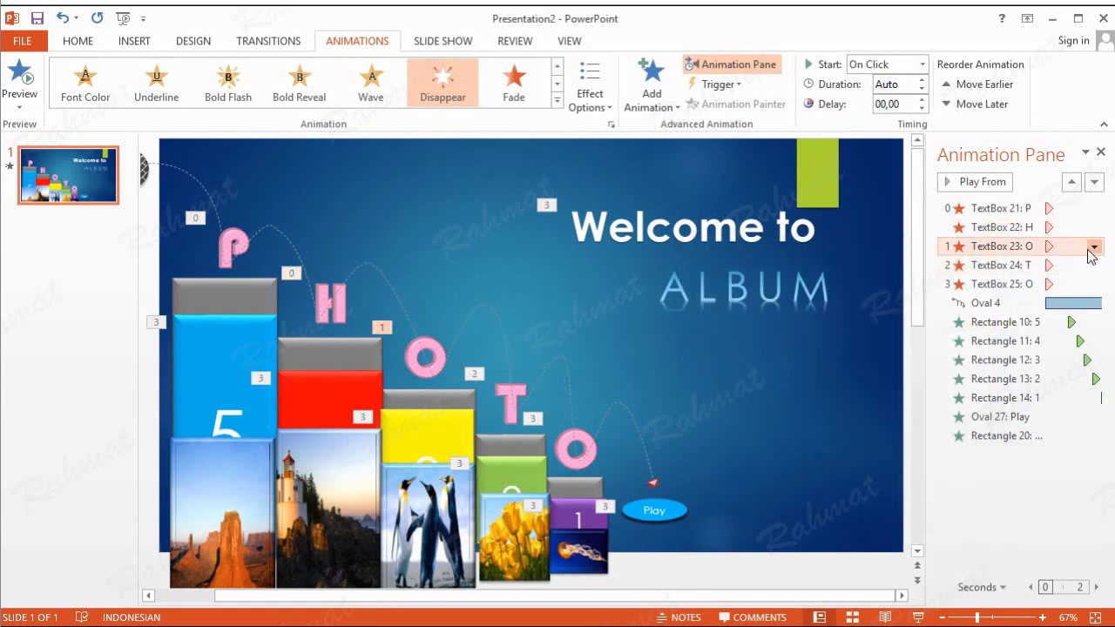
click(1094, 246)
click(1002, 343)
click(808, 306)
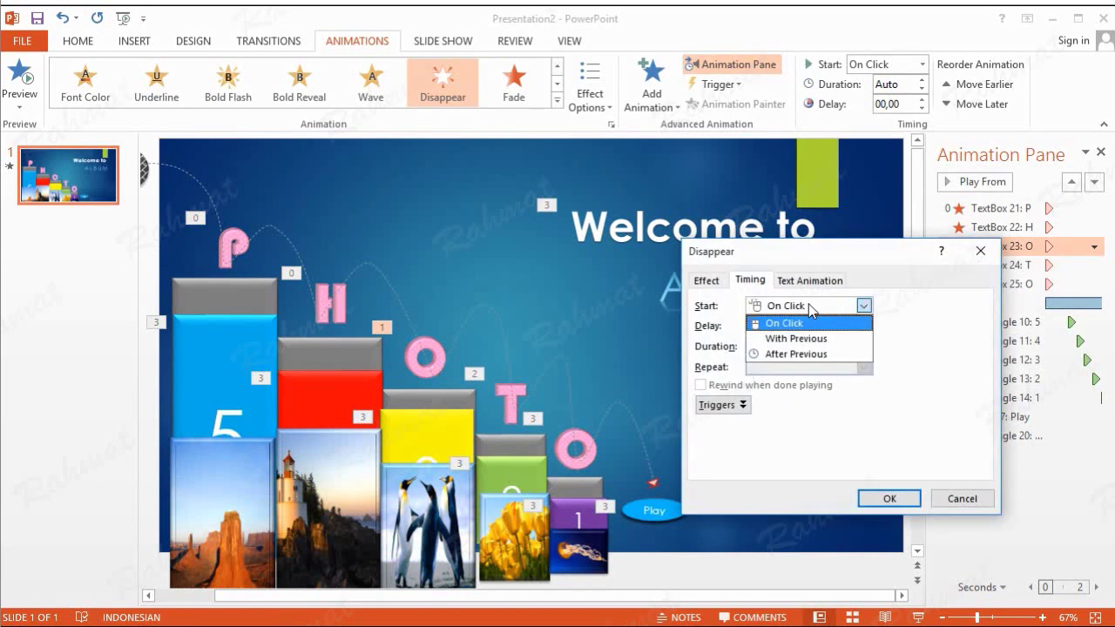
click(795, 339)
click(879, 498)
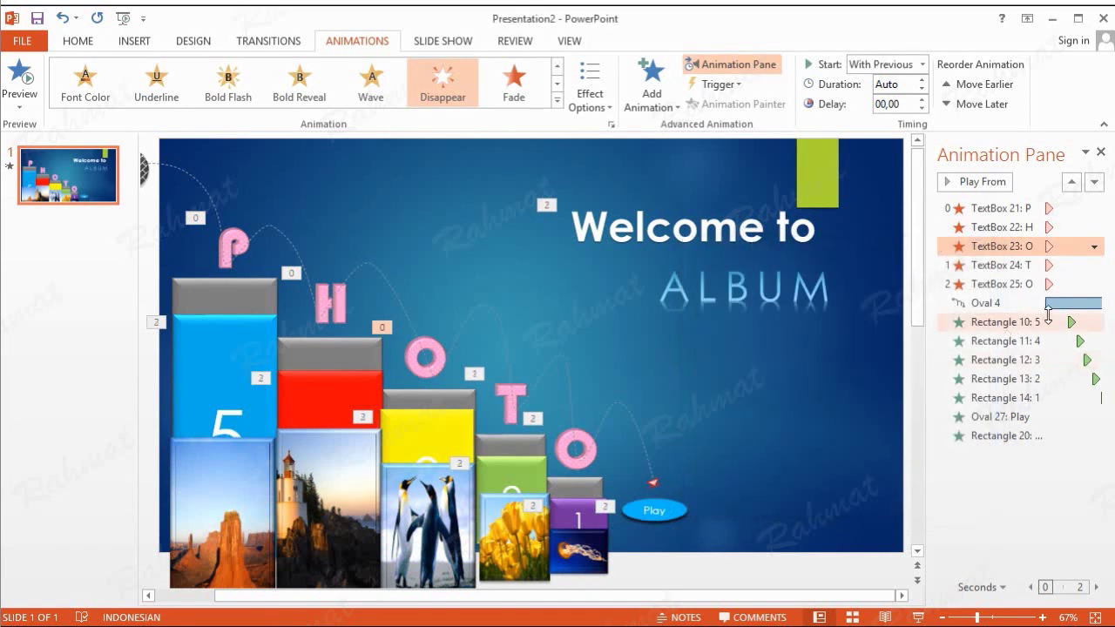
click(1080, 265)
click(1094, 265)
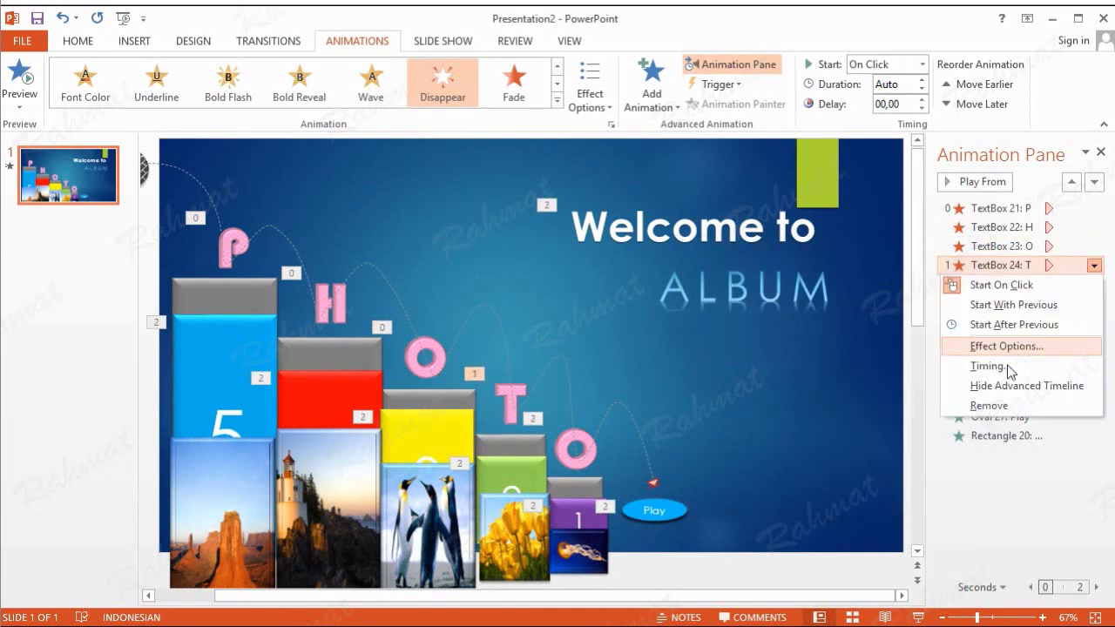
click(1002, 366)
click(801, 306)
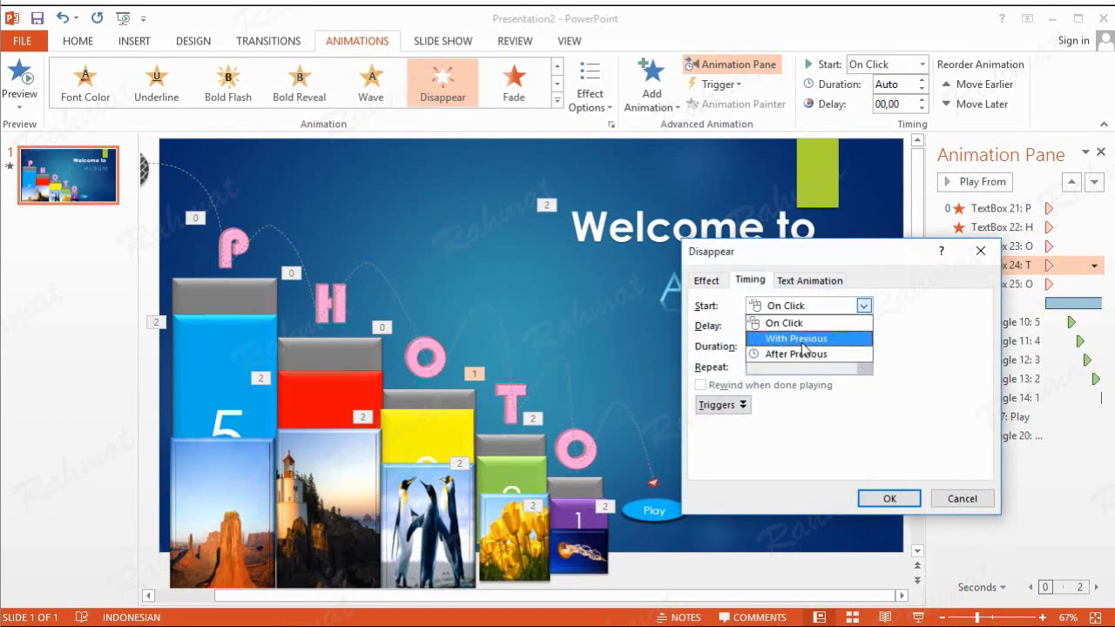
click(803, 343)
click(887, 498)
- Make the last O's Disappear effect start With Previous
click(1084, 283)
click(1094, 283)
click(1006, 385)
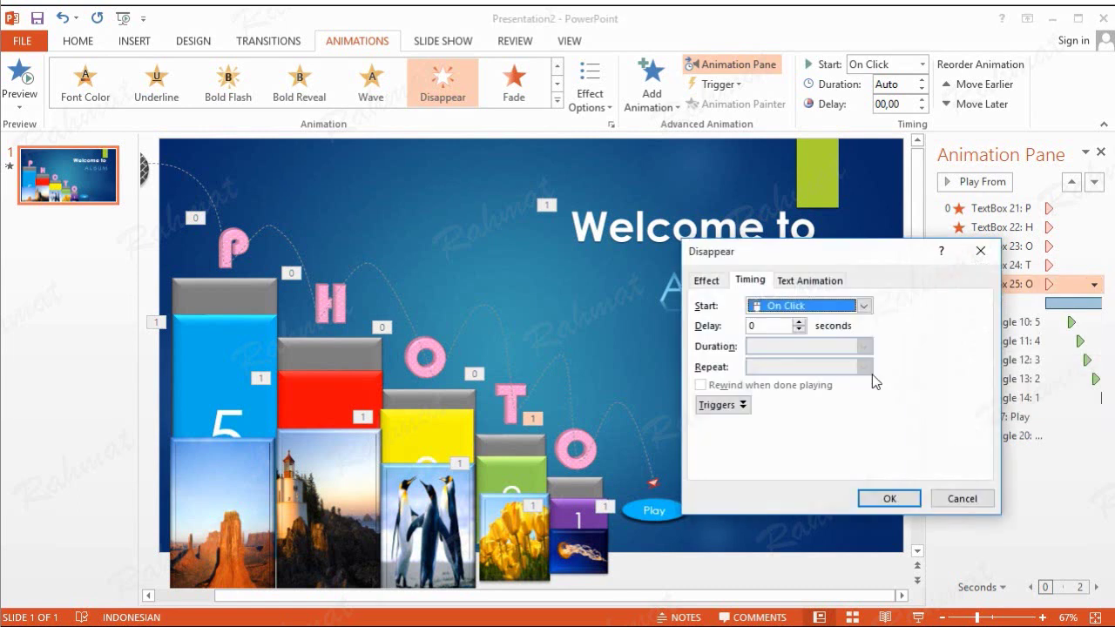
click(865, 308)
click(842, 339)
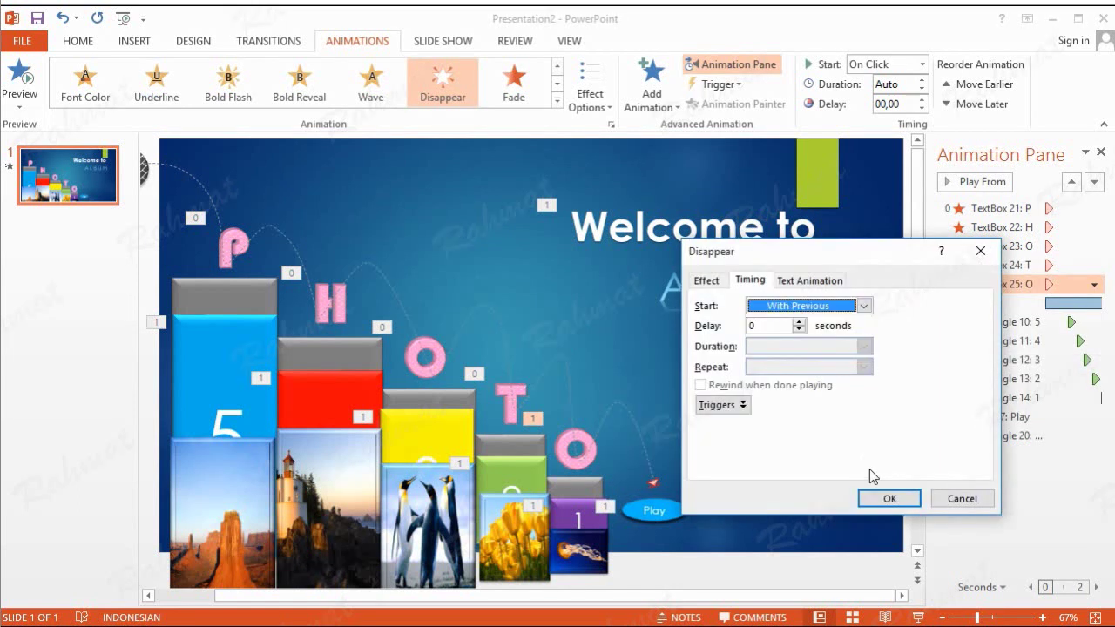
click(885, 498)
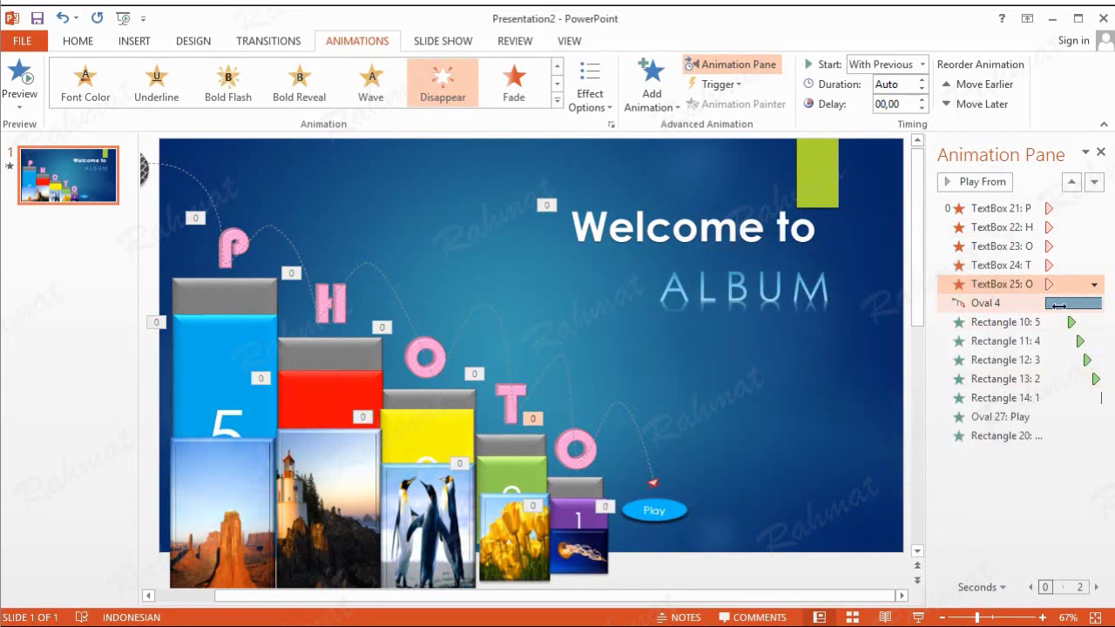
- Confirm the ball's 5-second Bounce Right timing unchanged, starting With Previous
click(1046, 303)
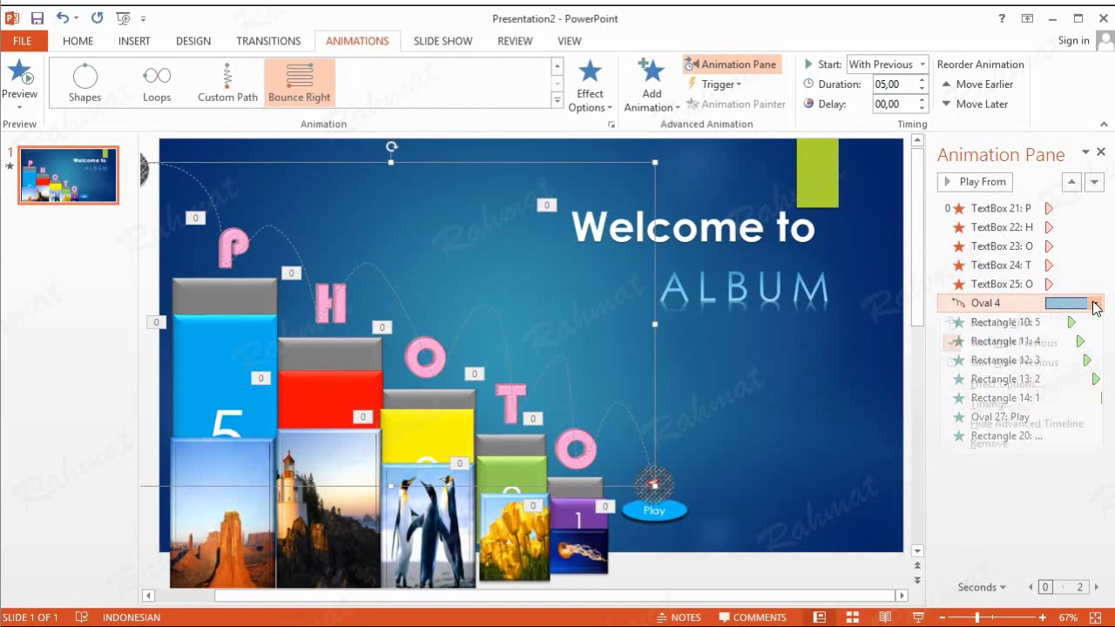
click(1094, 303)
click(1032, 403)
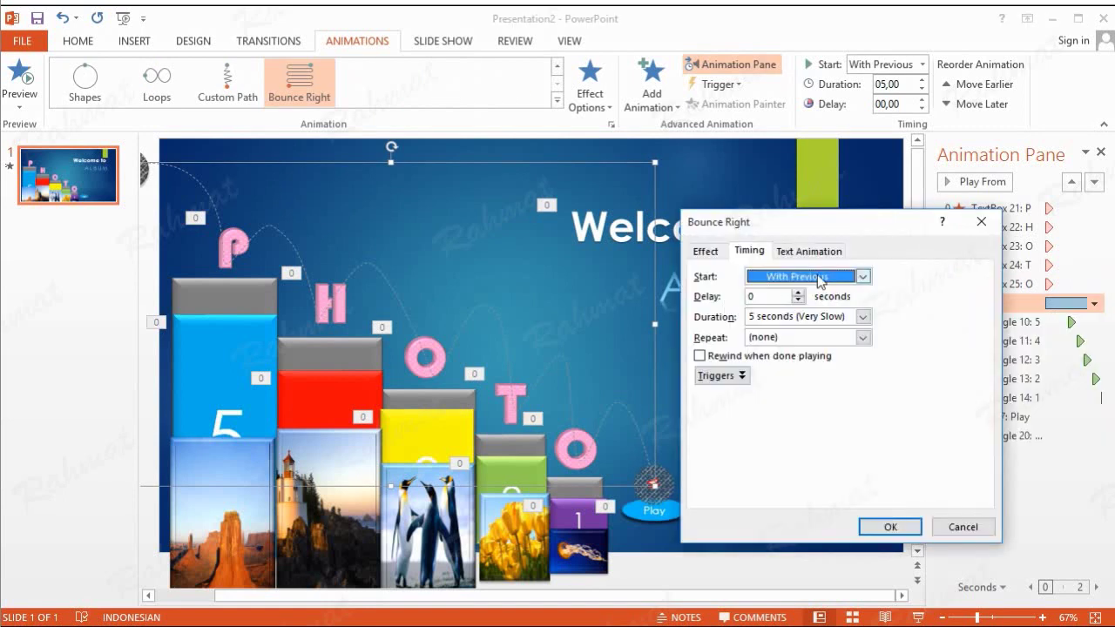
click(883, 527)
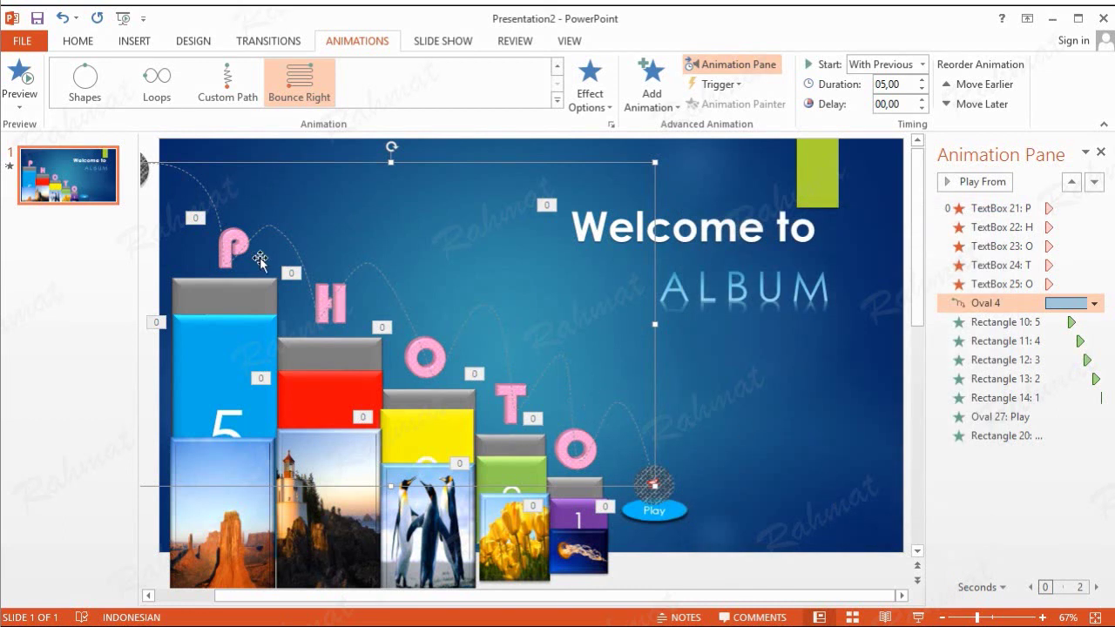
click(239, 240)
- Add a second Appear entrance to the P, set to start After Previous
click(649, 96)
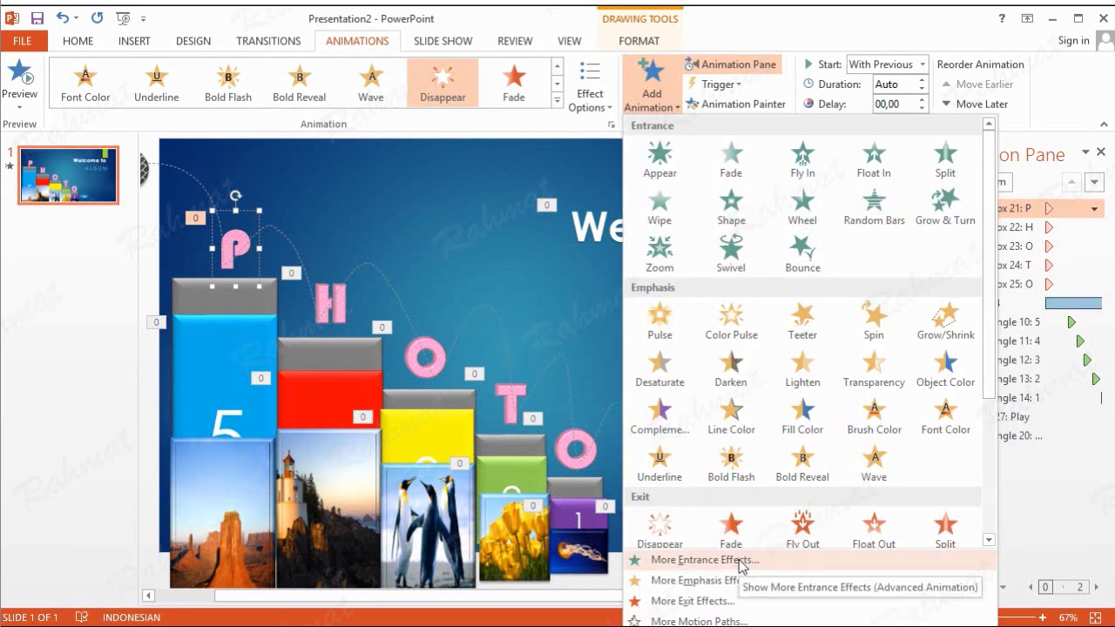
click(739, 560)
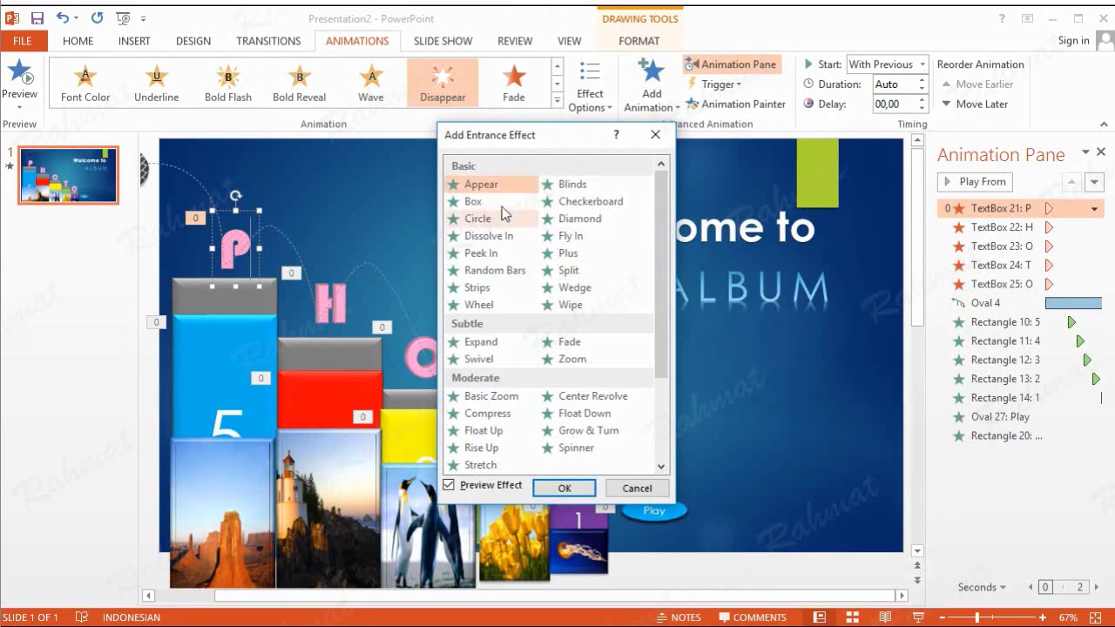
click(499, 188)
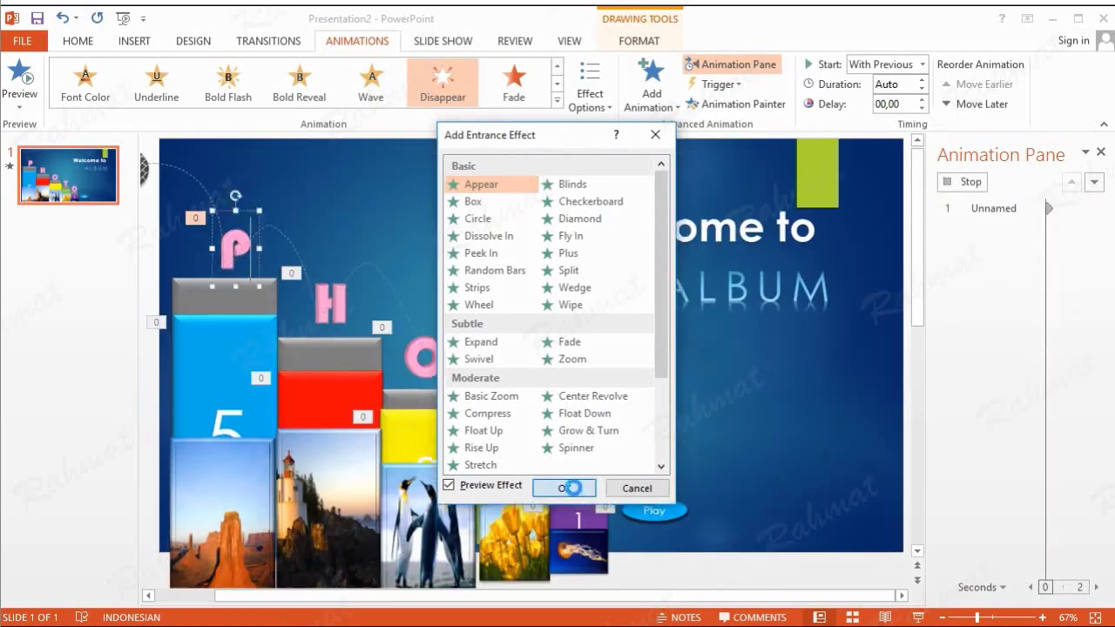
click(565, 488)
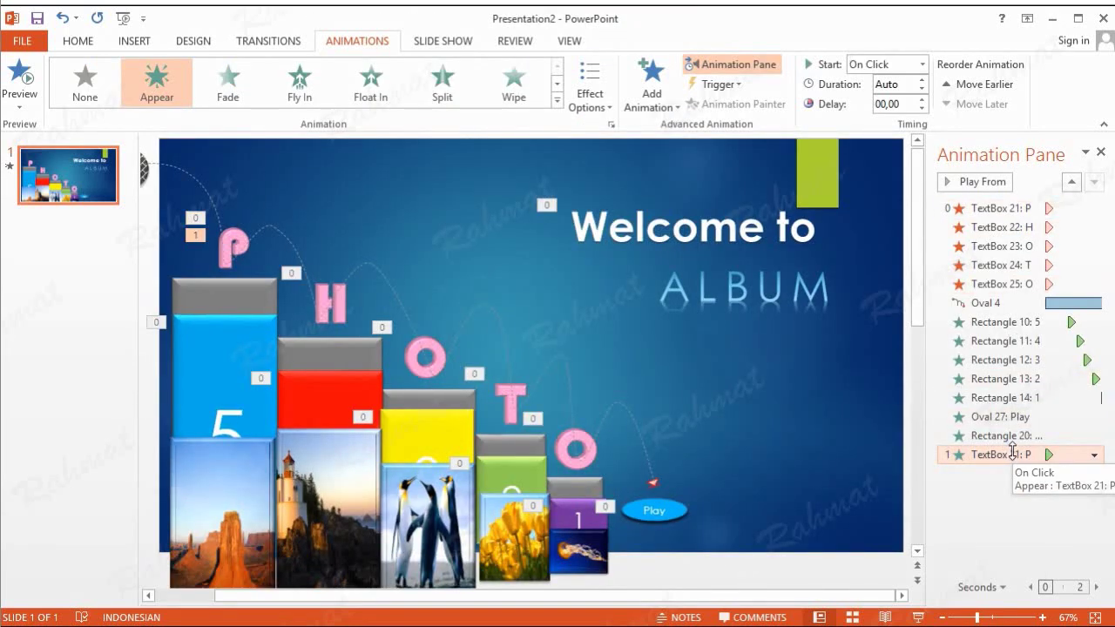
click(1095, 456)
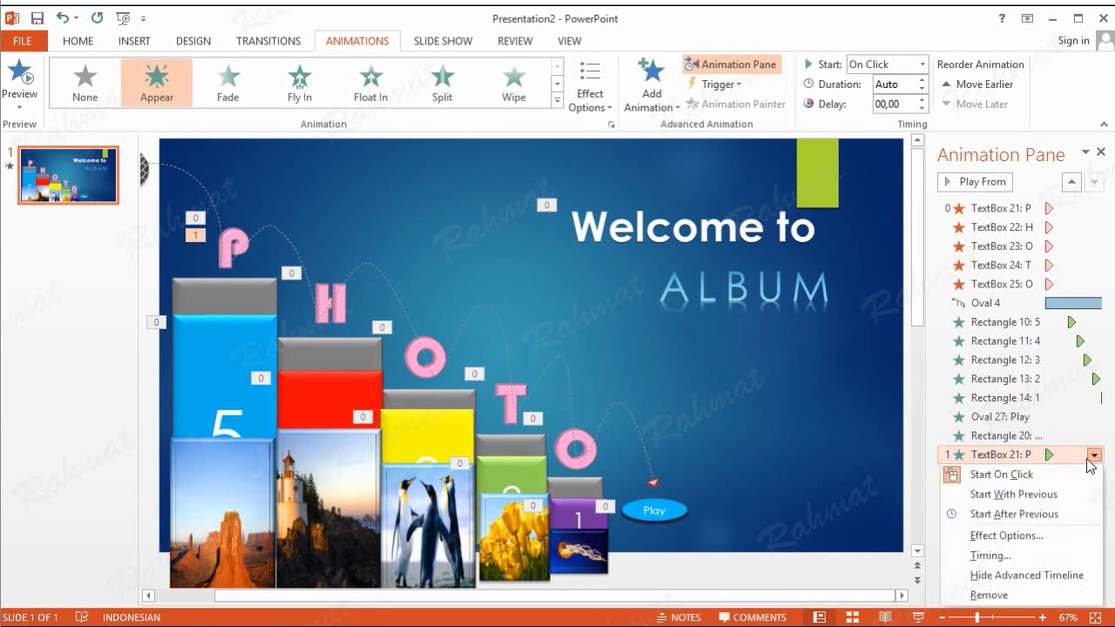
click(1015, 550)
click(802, 306)
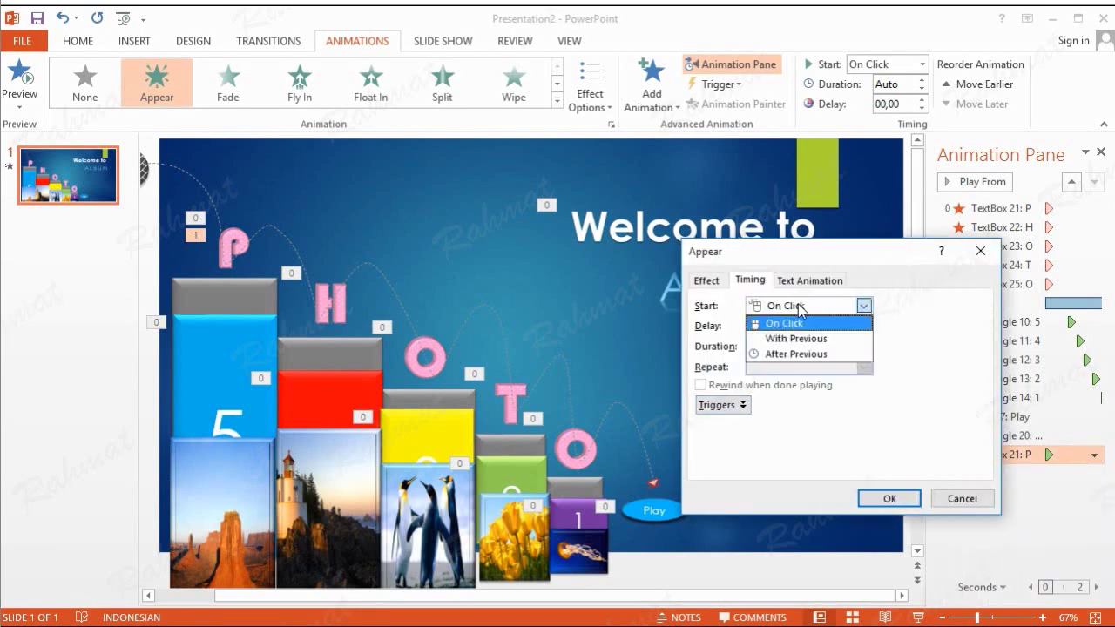
click(794, 348)
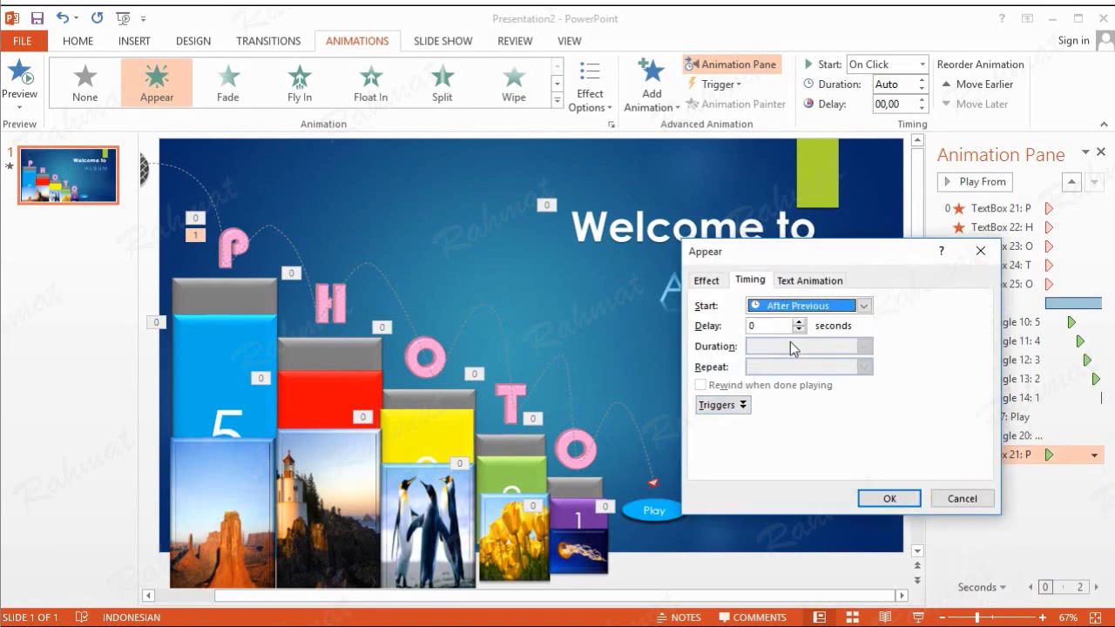
click(886, 497)
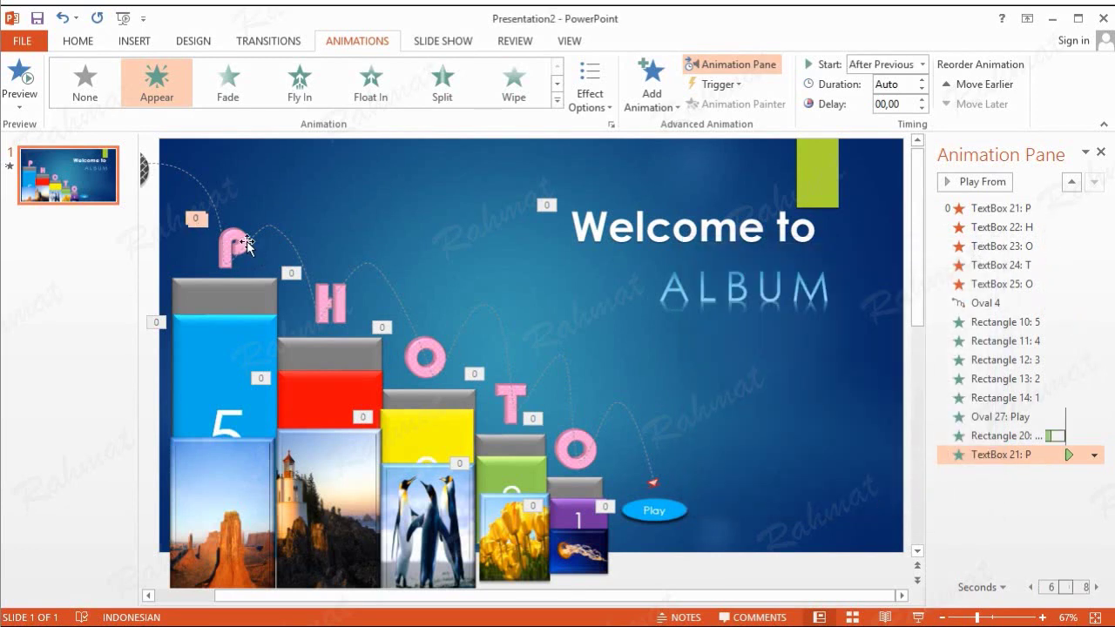
click(246, 244)
- Apply a Diagonal Up Right path to the P, stretched up-right with its start on the letter
click(649, 97)
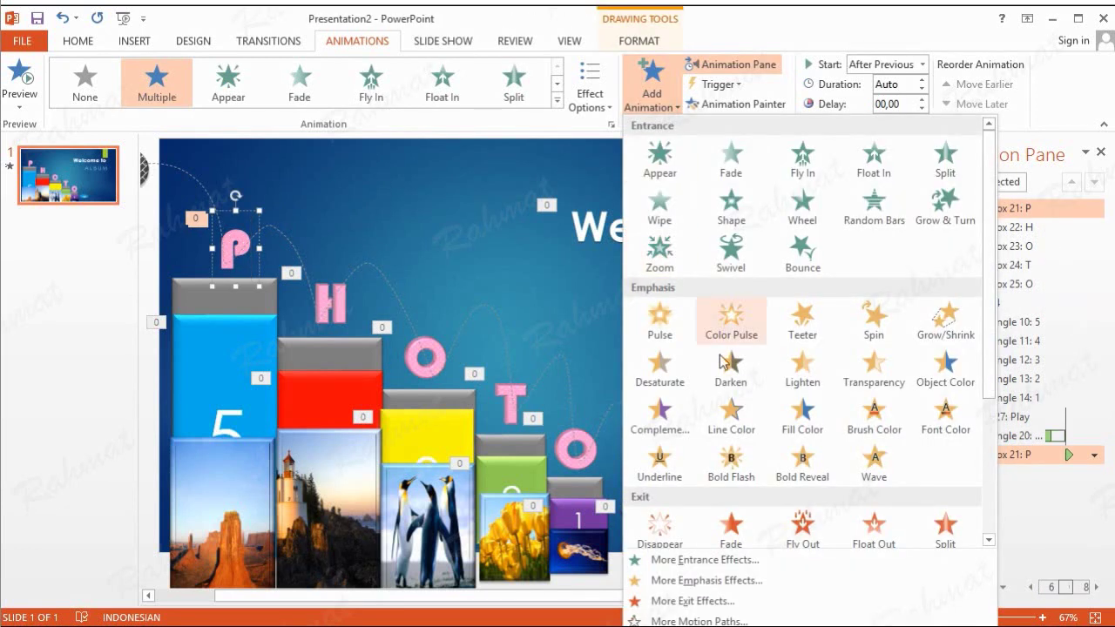
click(684, 621)
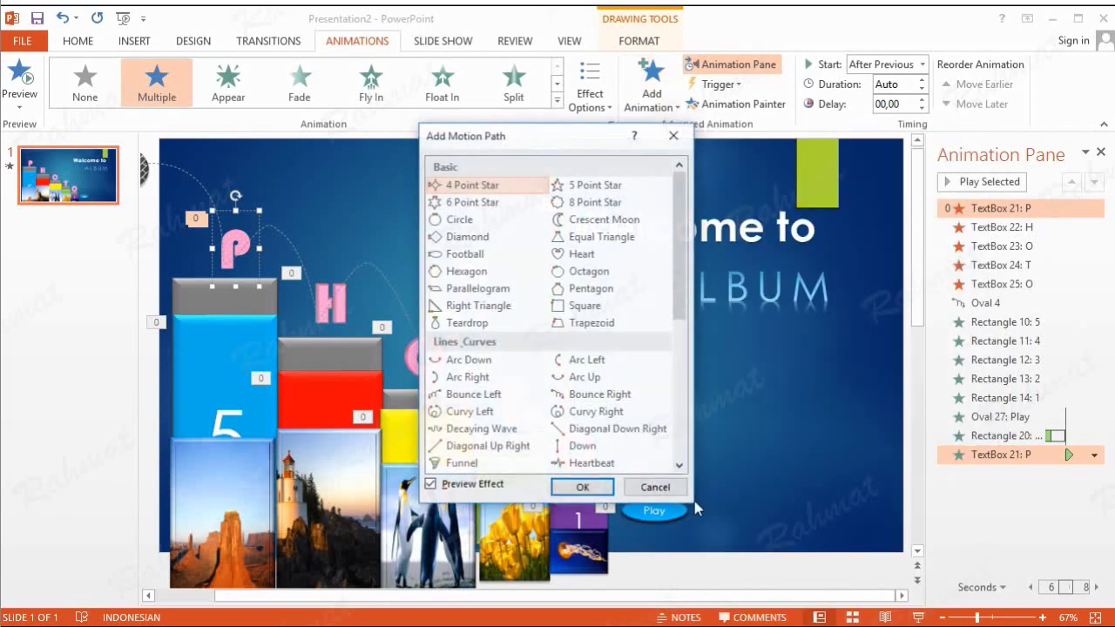
scroll(497, 393, down, 1)
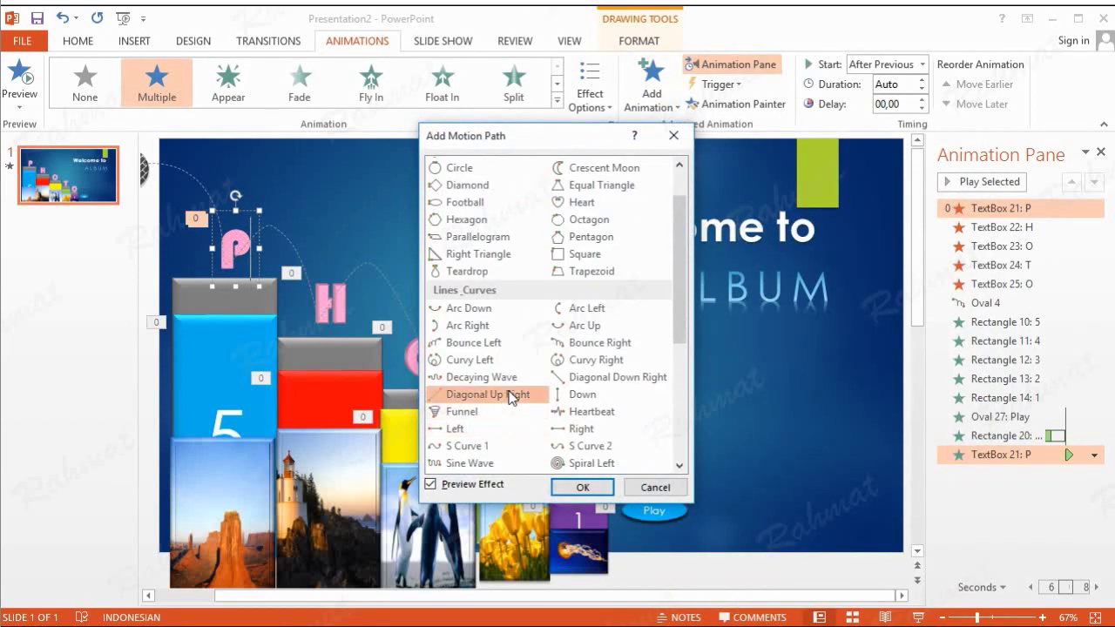
click(510, 397)
click(598, 484)
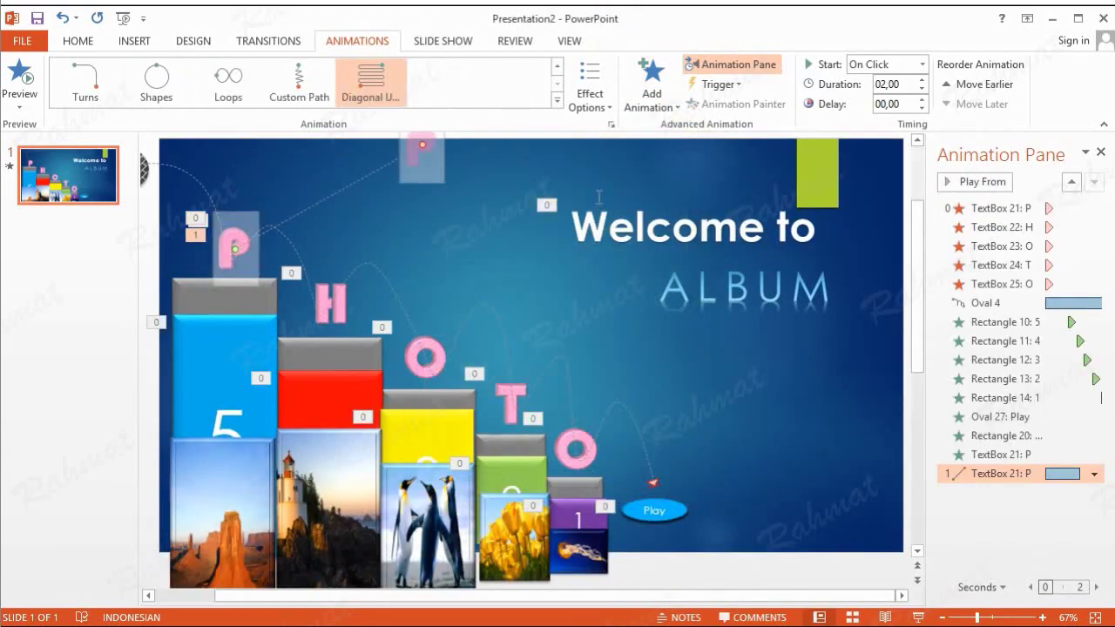
click(917, 140)
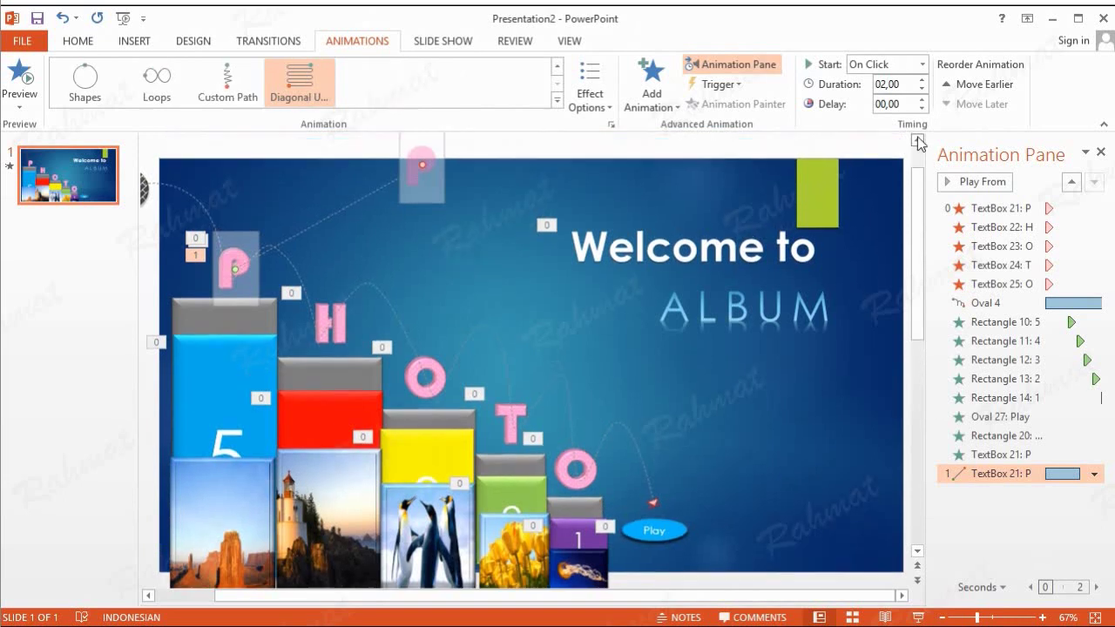
click(1000, 183)
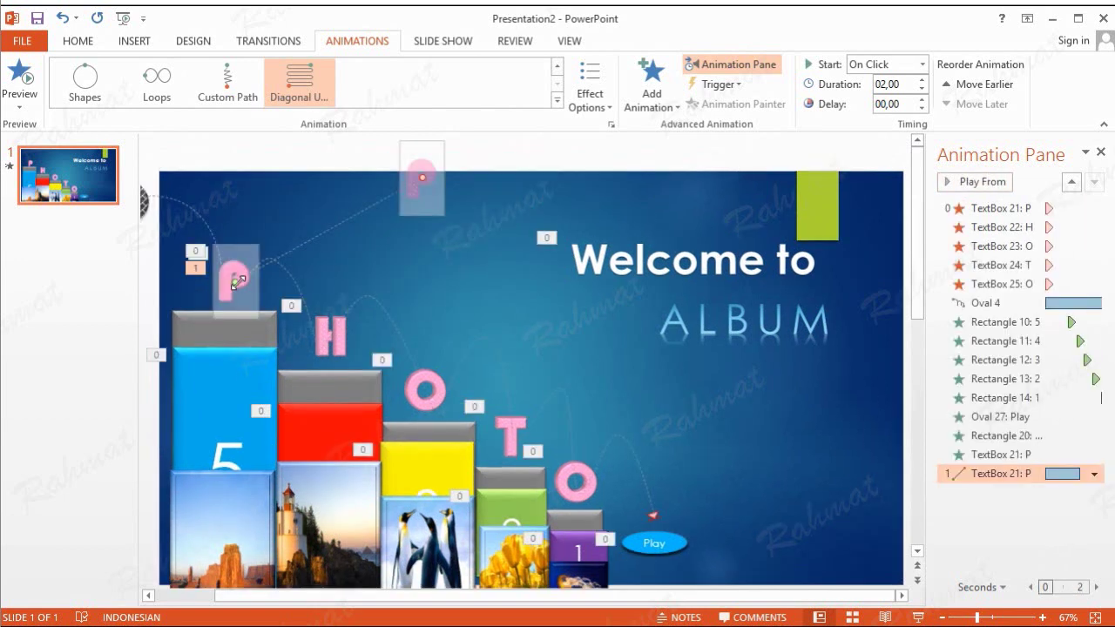
drag(239, 276, 472, 147)
drag(422, 179, 229, 278)
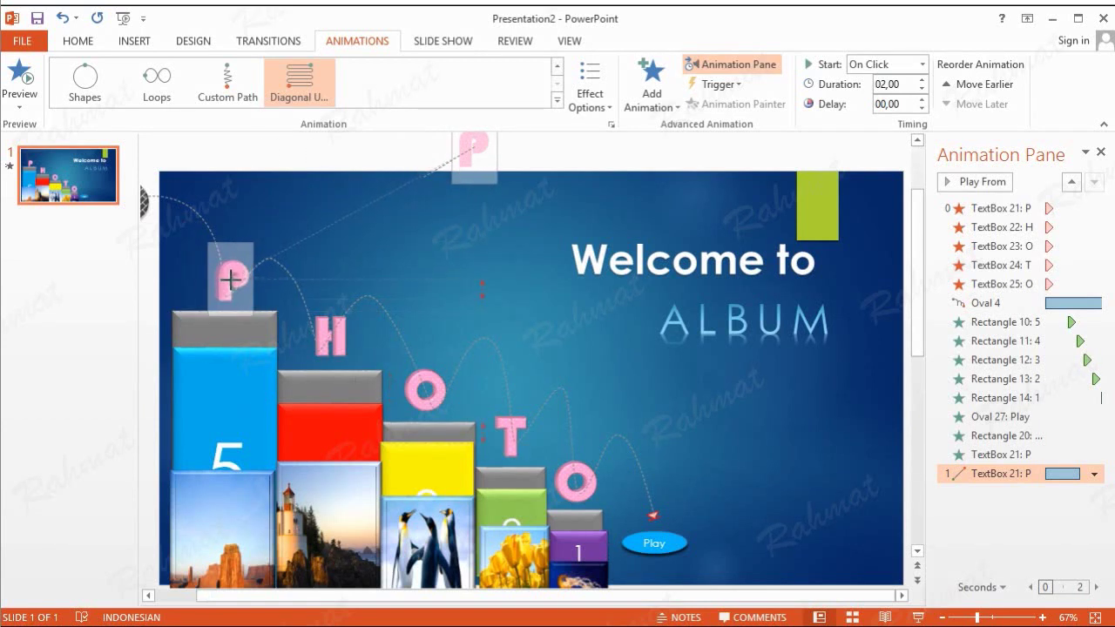
drag(229, 278, 234, 279)
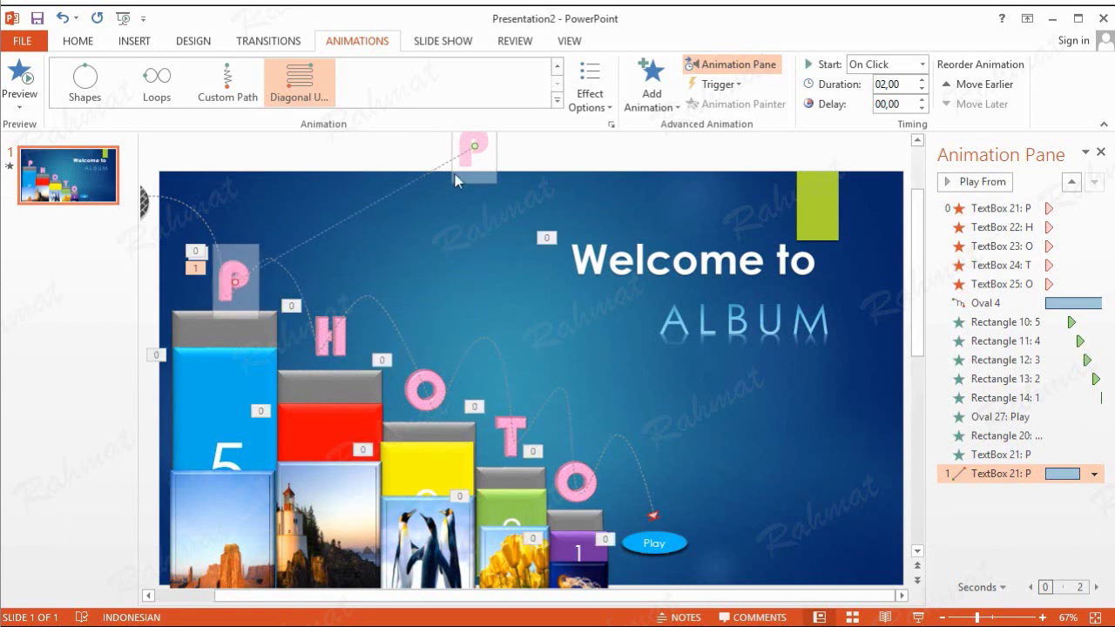
- Set the P's diagonal flight to start With Previous with a 1-second duration
click(1096, 474)
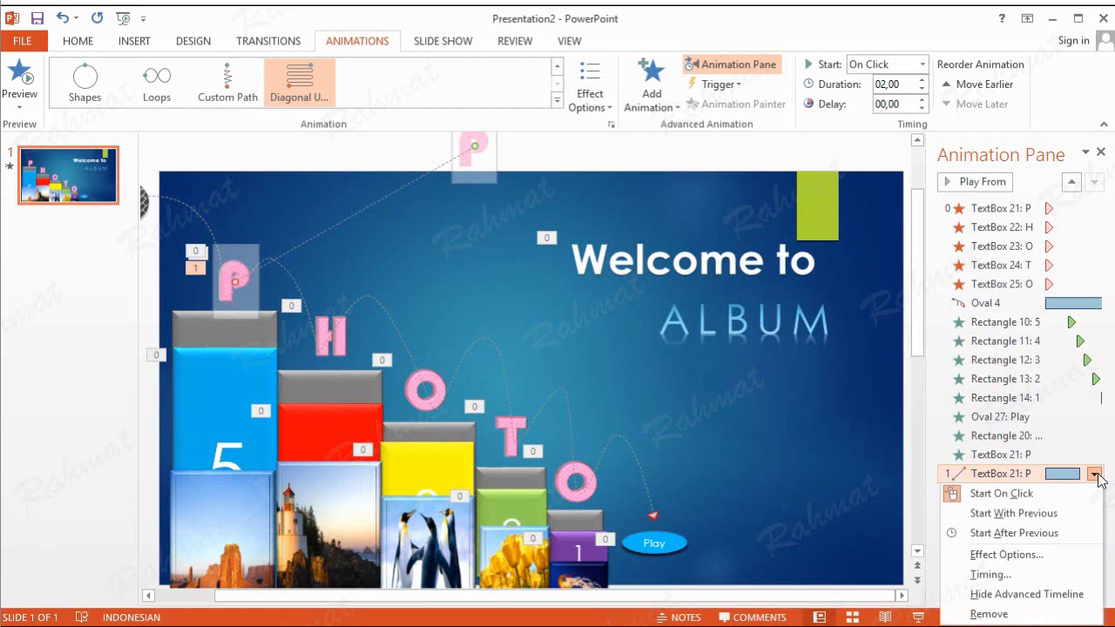
click(1011, 575)
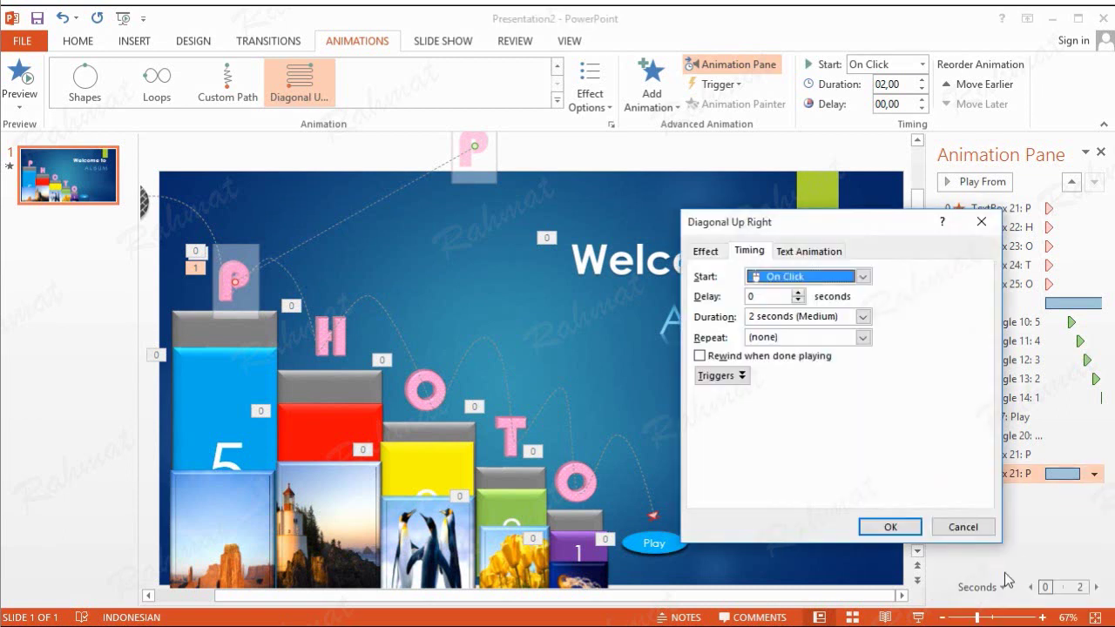
click(810, 278)
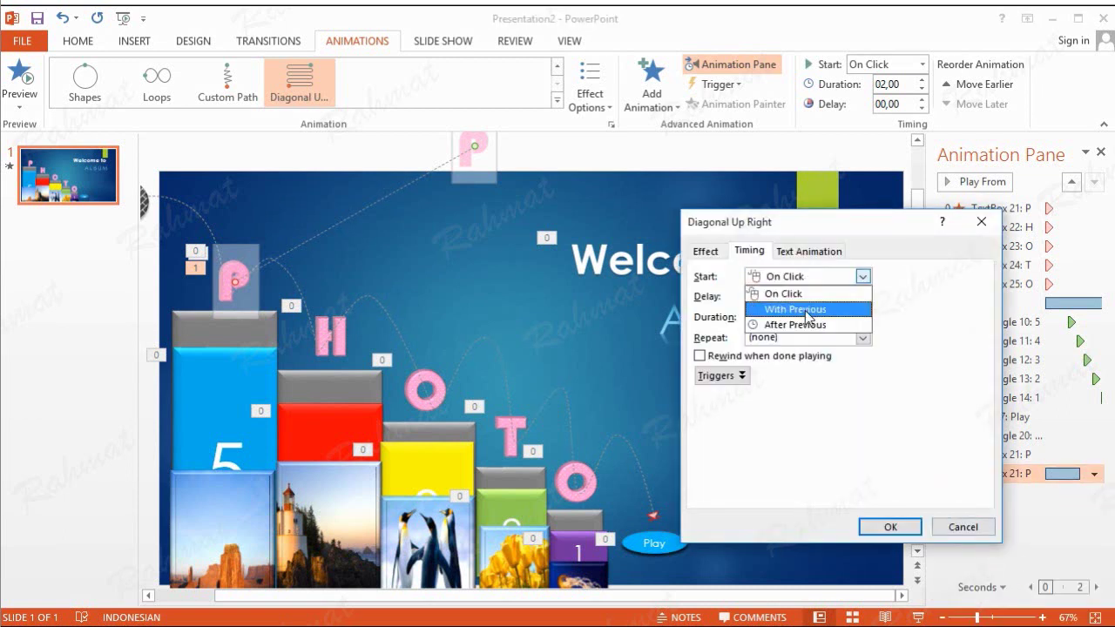
click(807, 310)
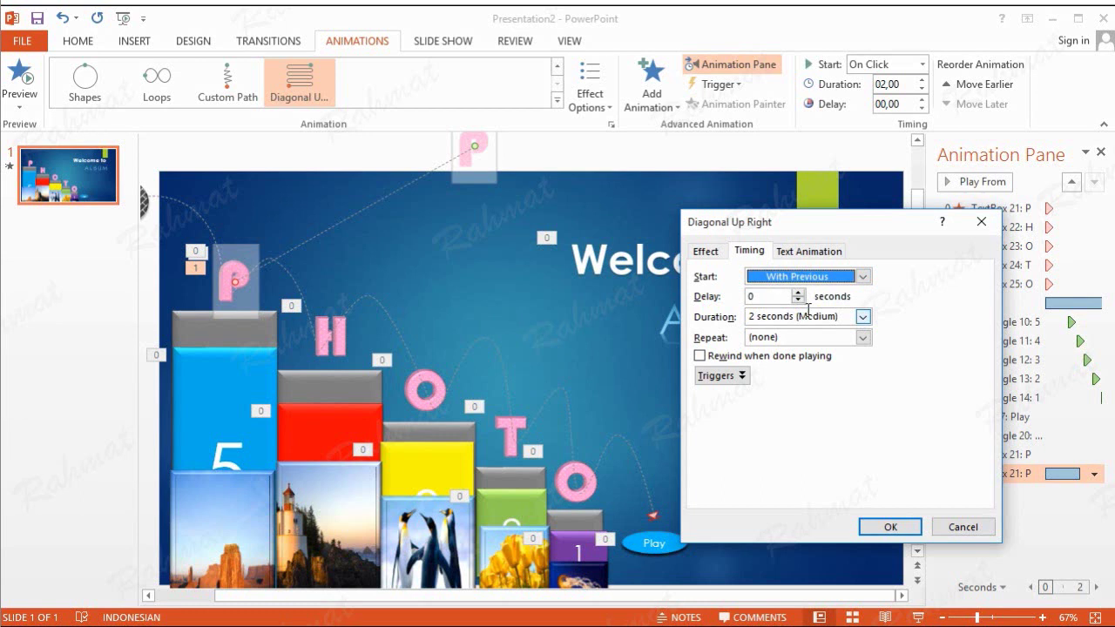
click(861, 318)
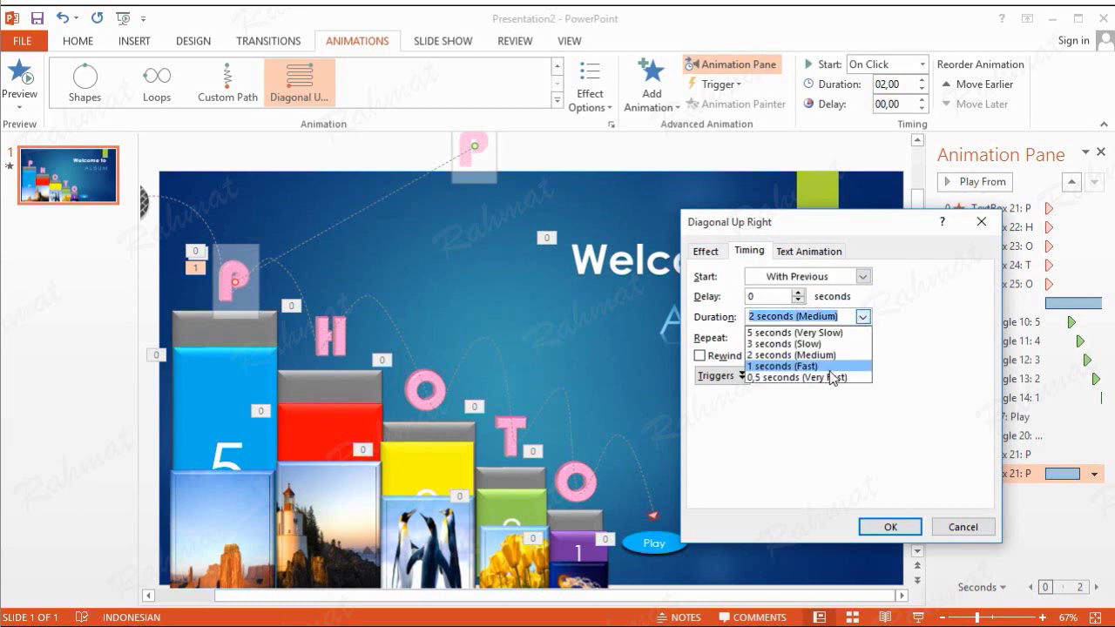
click(829, 366)
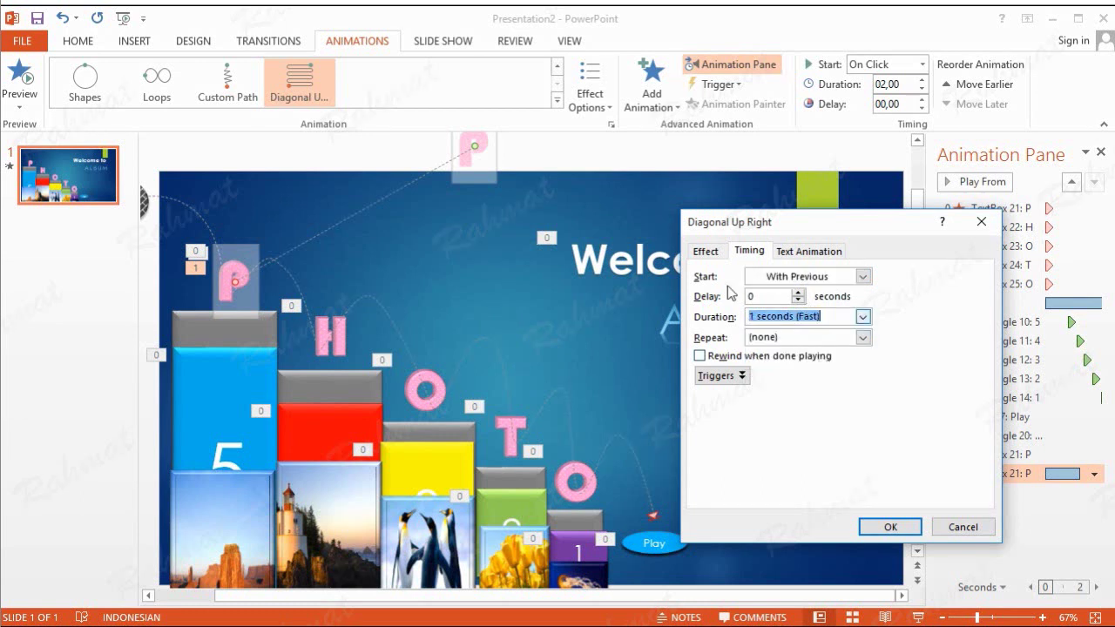
click(705, 253)
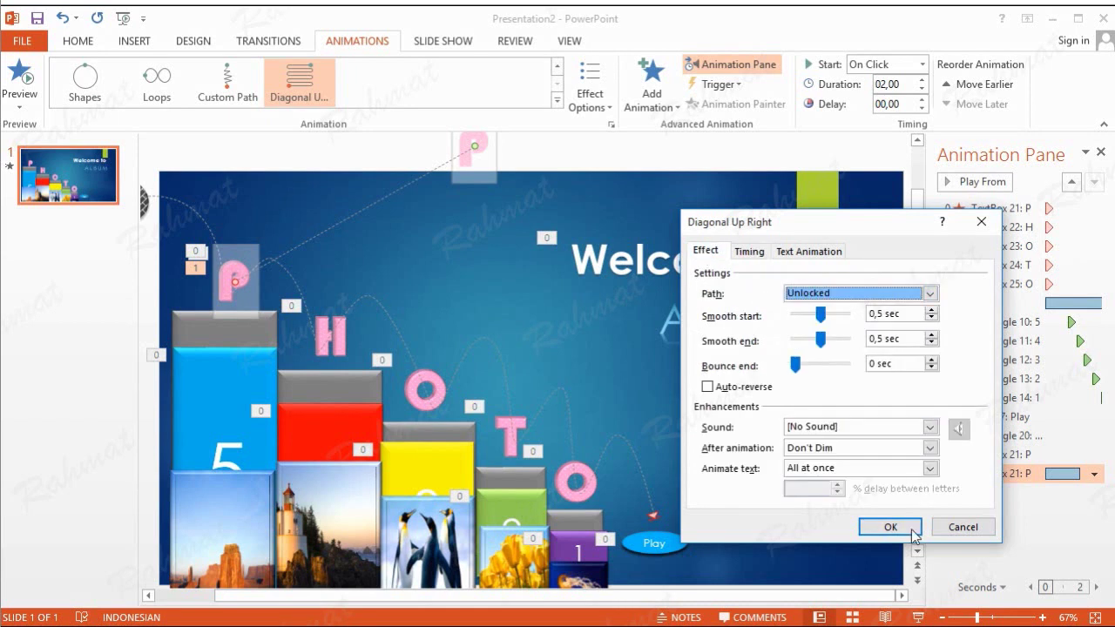
click(890, 527)
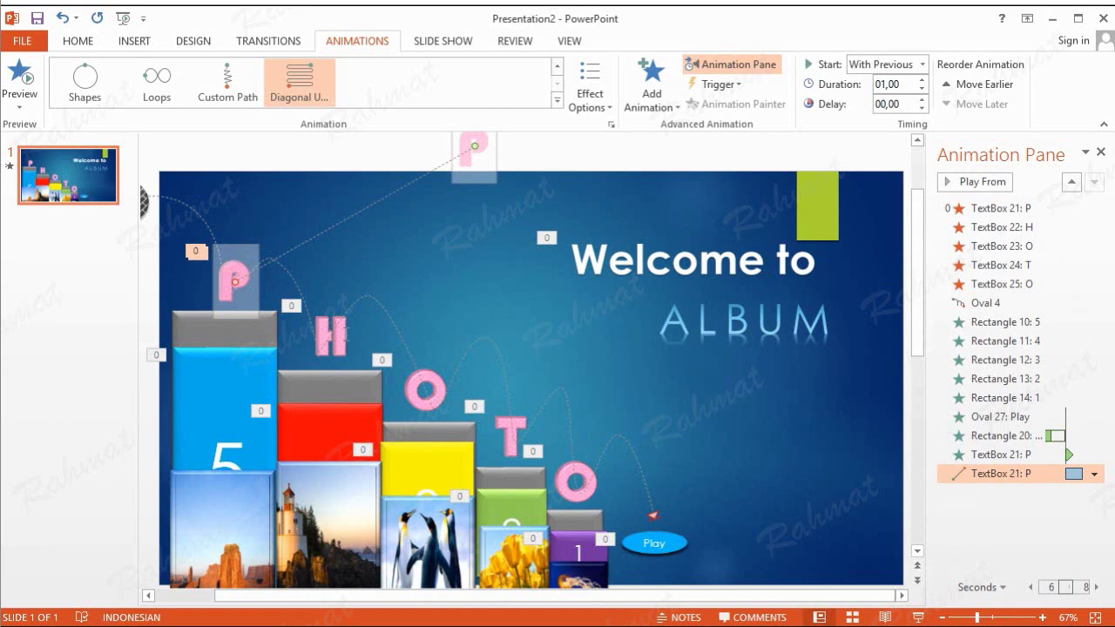
click(330, 338)
- Add an Appear entrance to TextBox 22 (H), starting After Previous
click(653, 111)
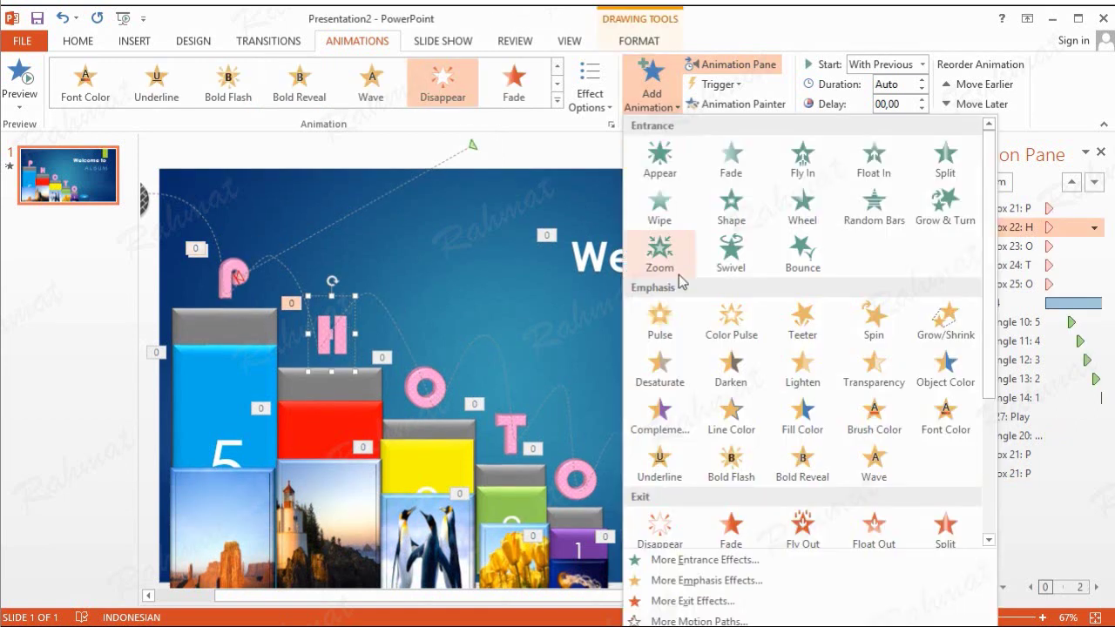
click(677, 560)
click(574, 233)
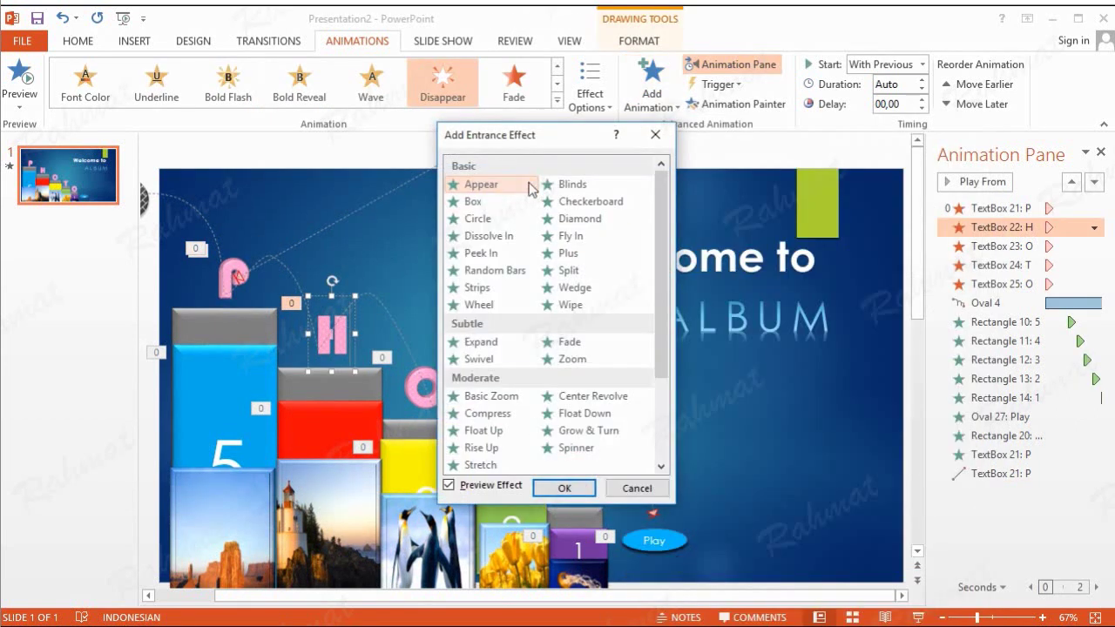
click(562, 486)
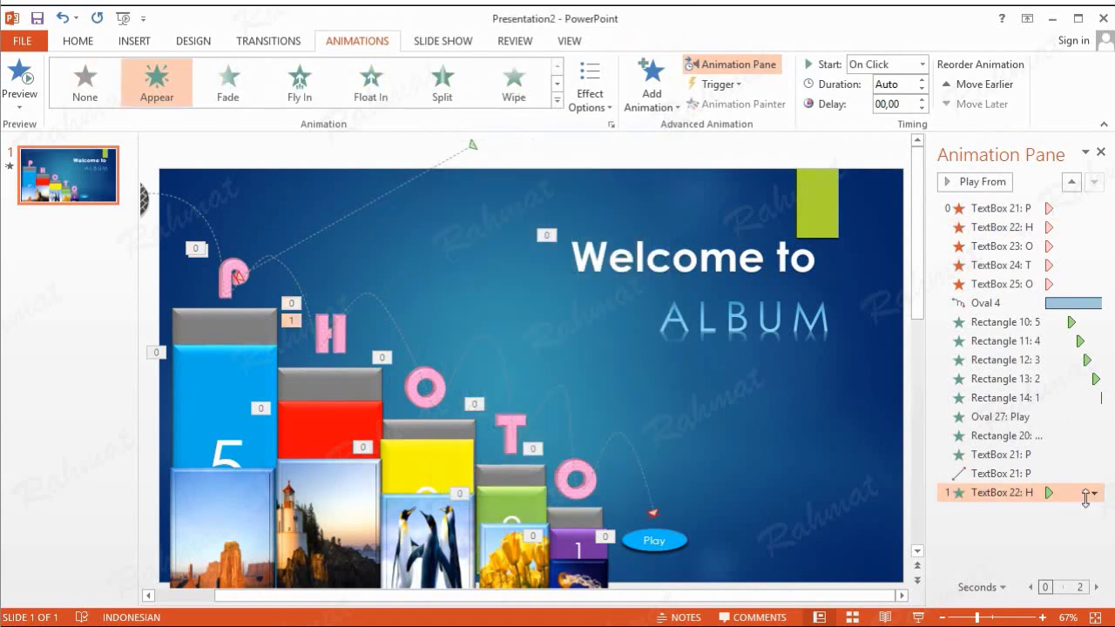
click(1094, 493)
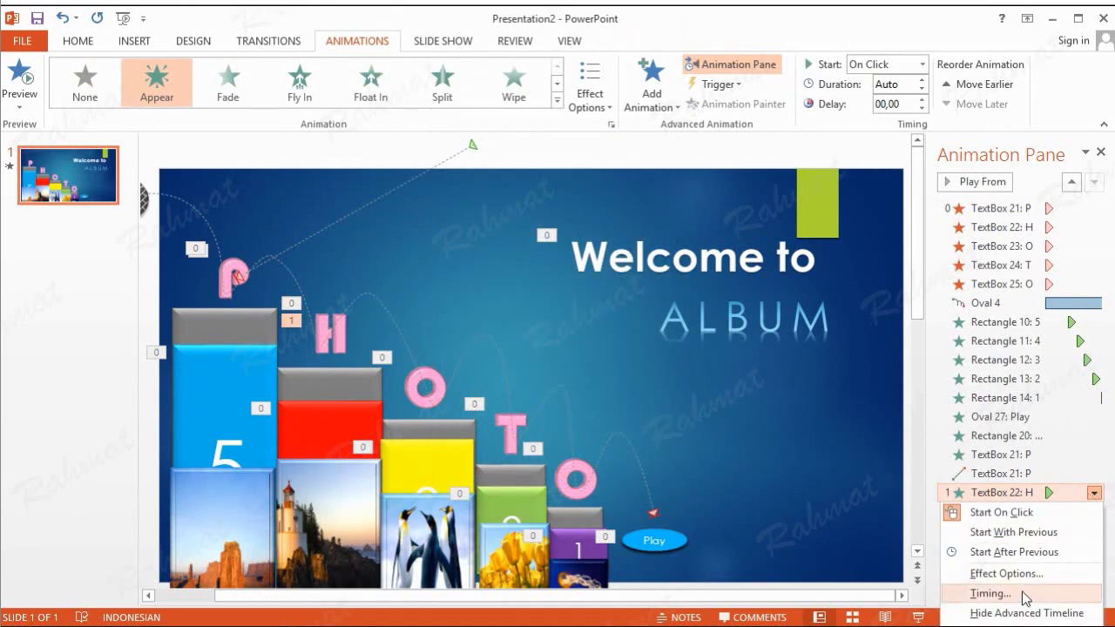
click(991, 593)
click(789, 306)
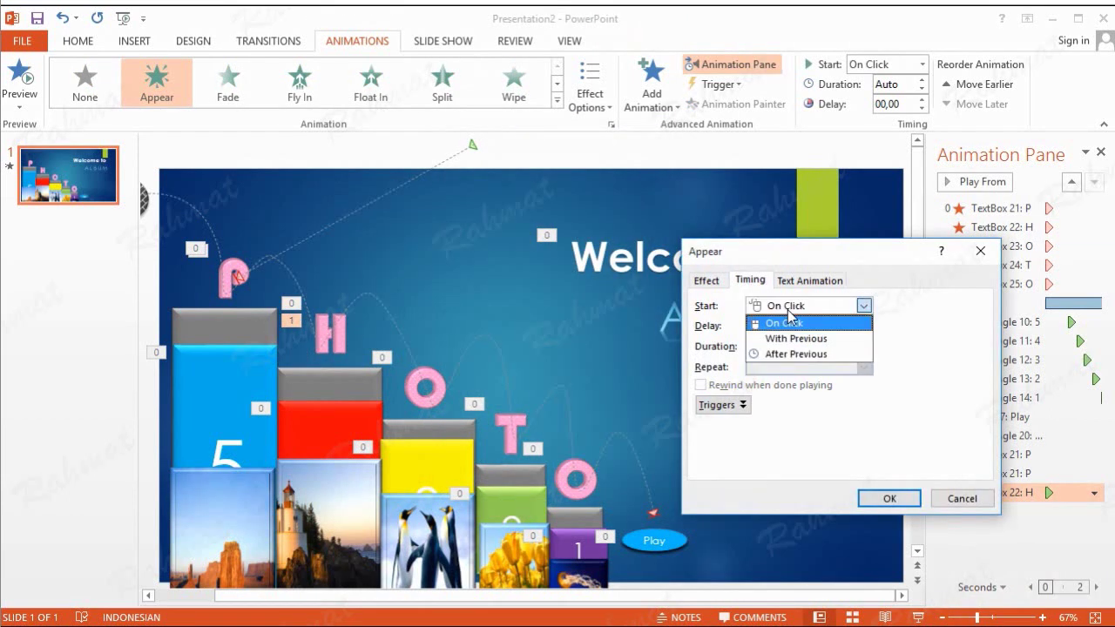
click(794, 353)
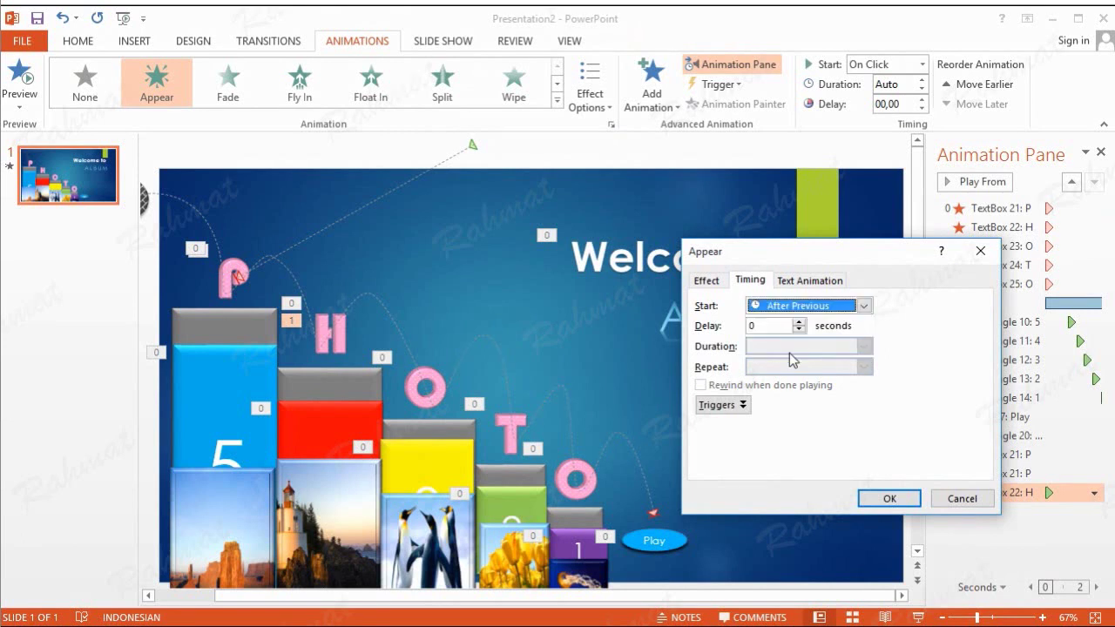
click(910, 497)
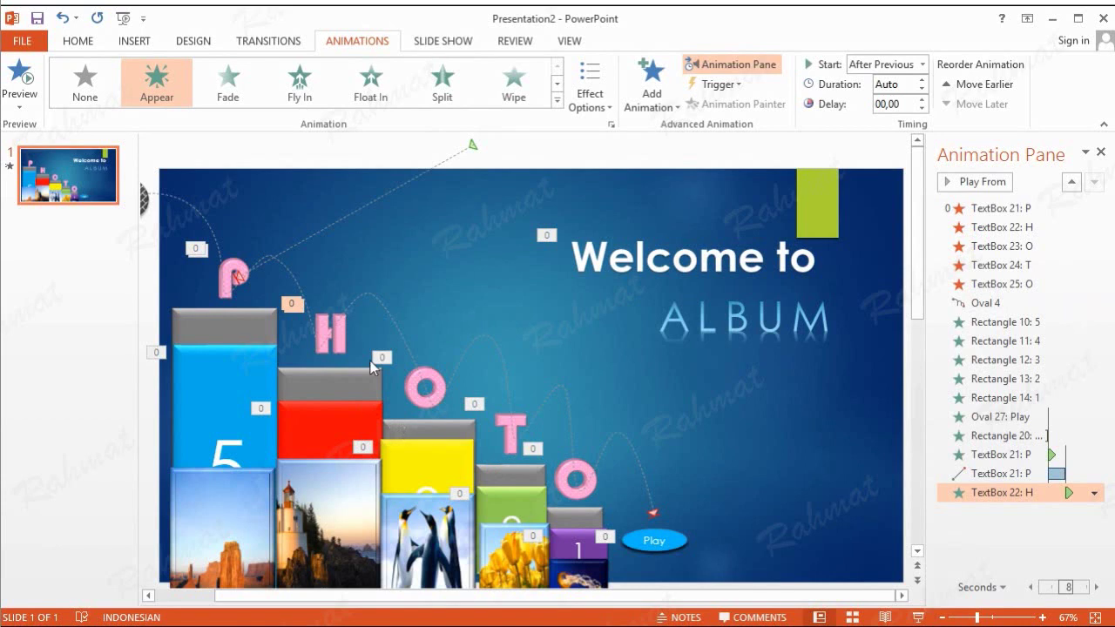
- Add a Diagonal Up Right path to the H, its end dragged above the slide's top
click(342, 331)
click(652, 92)
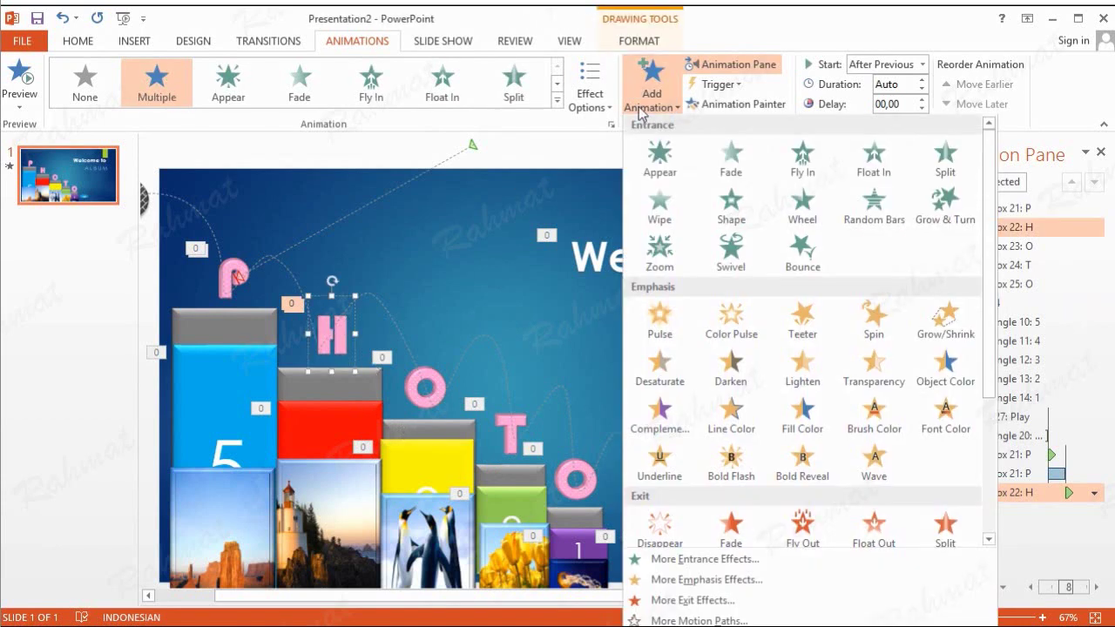
click(697, 620)
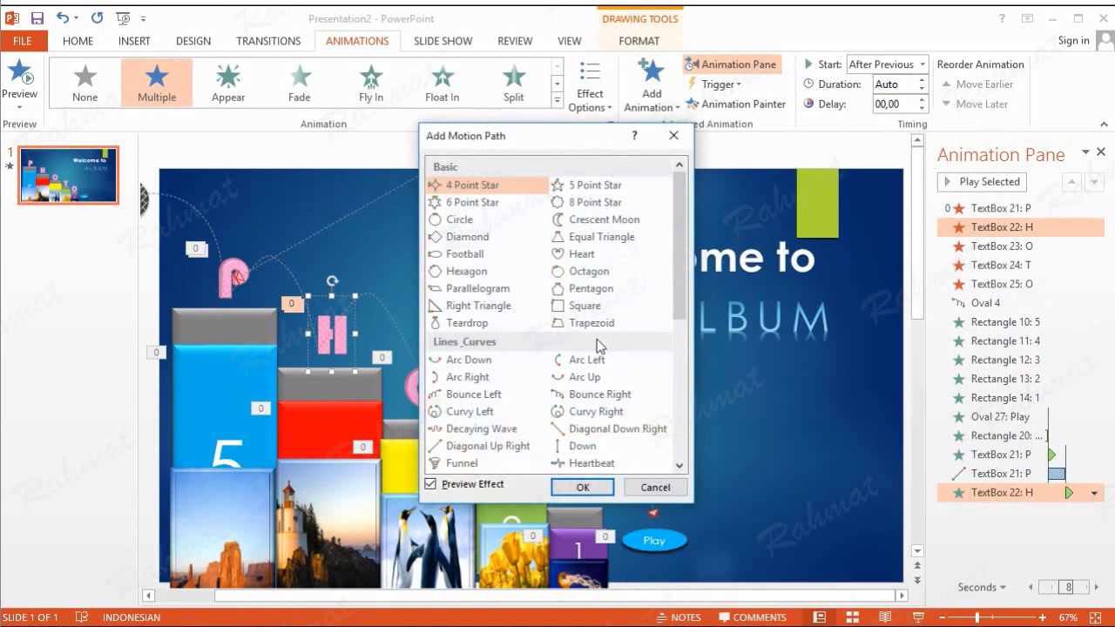
click(488, 446)
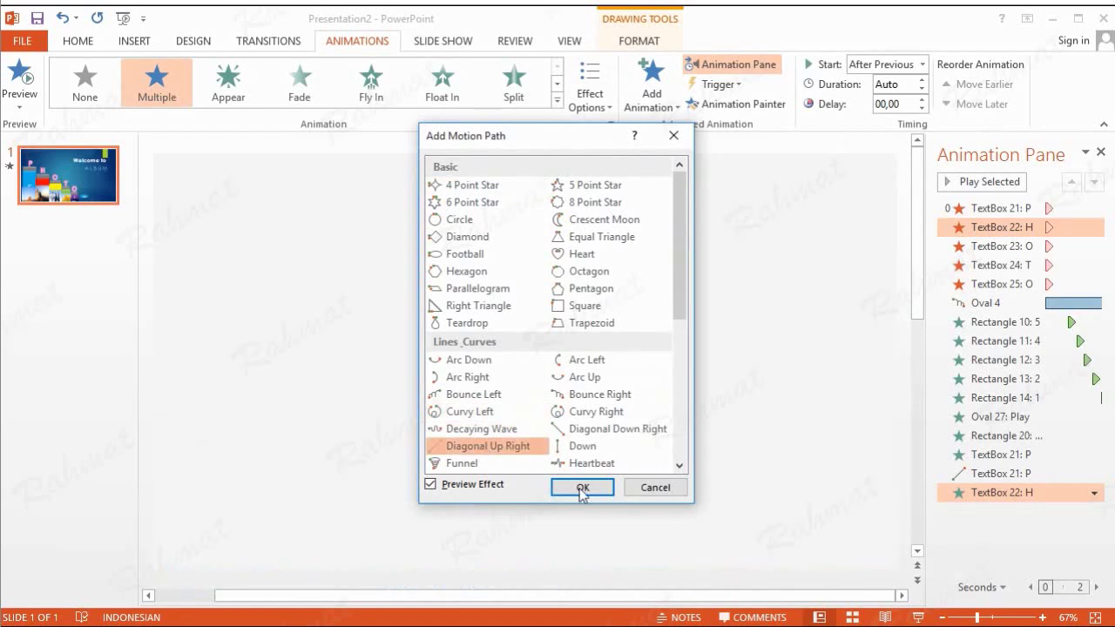
click(582, 487)
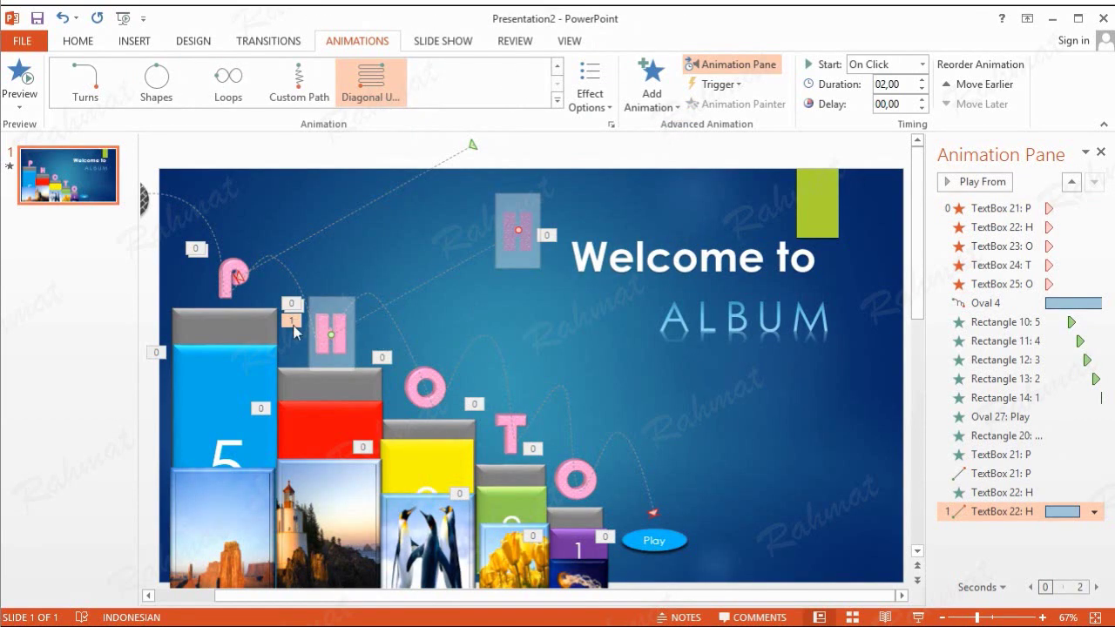
drag(332, 337, 653, 145)
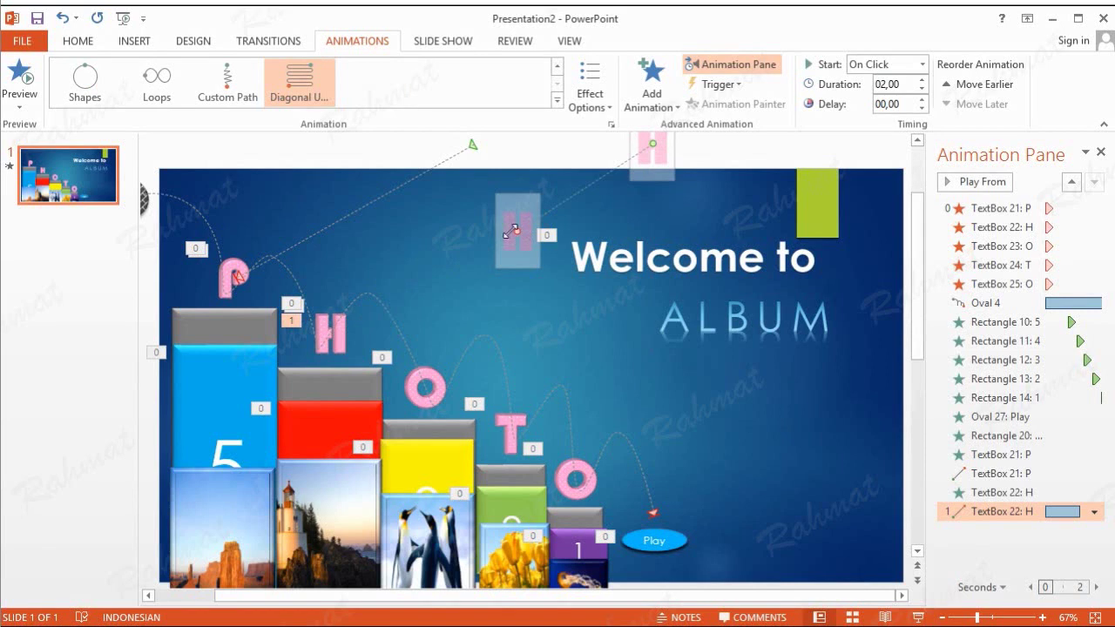
drag(516, 232, 336, 333)
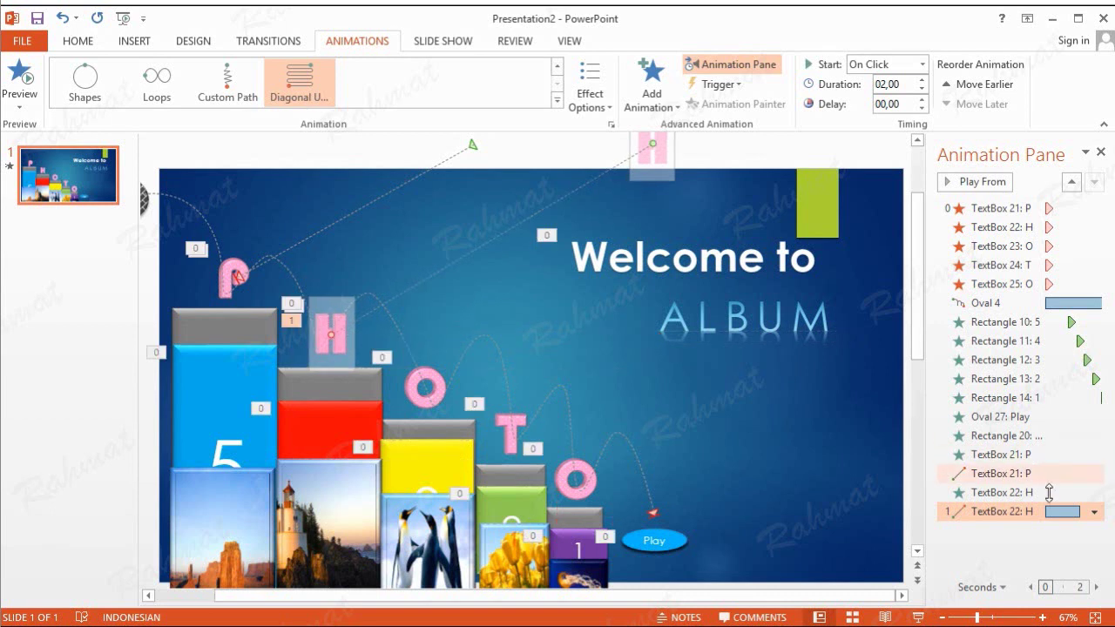
- Set the H's diagonal path to start With Previous with a 1-second (Fast) duration
click(1094, 512)
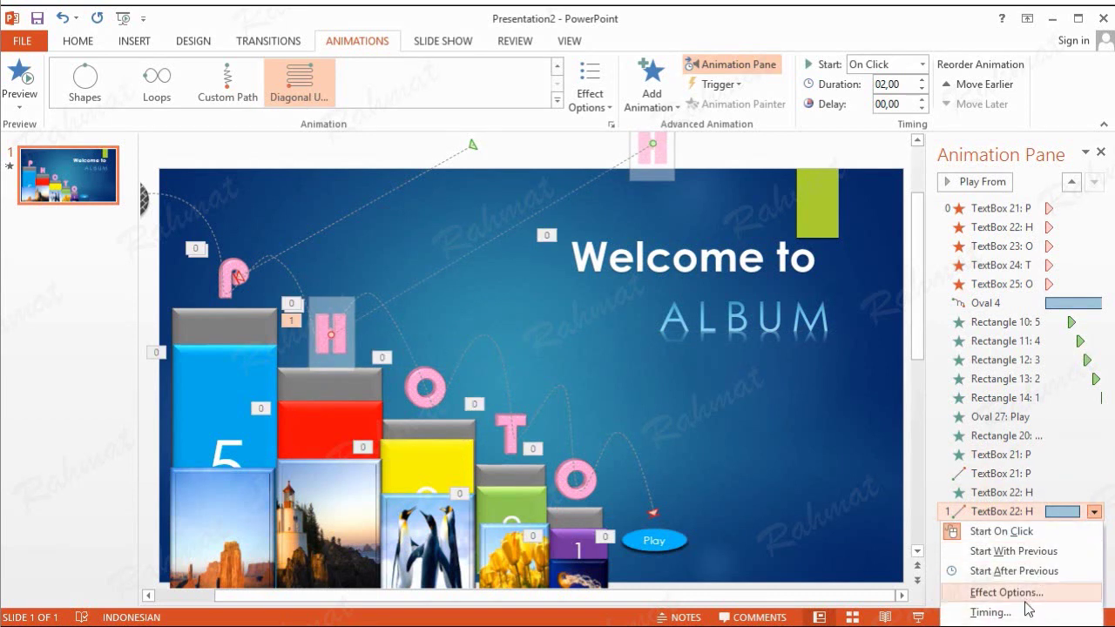
click(985, 611)
click(824, 284)
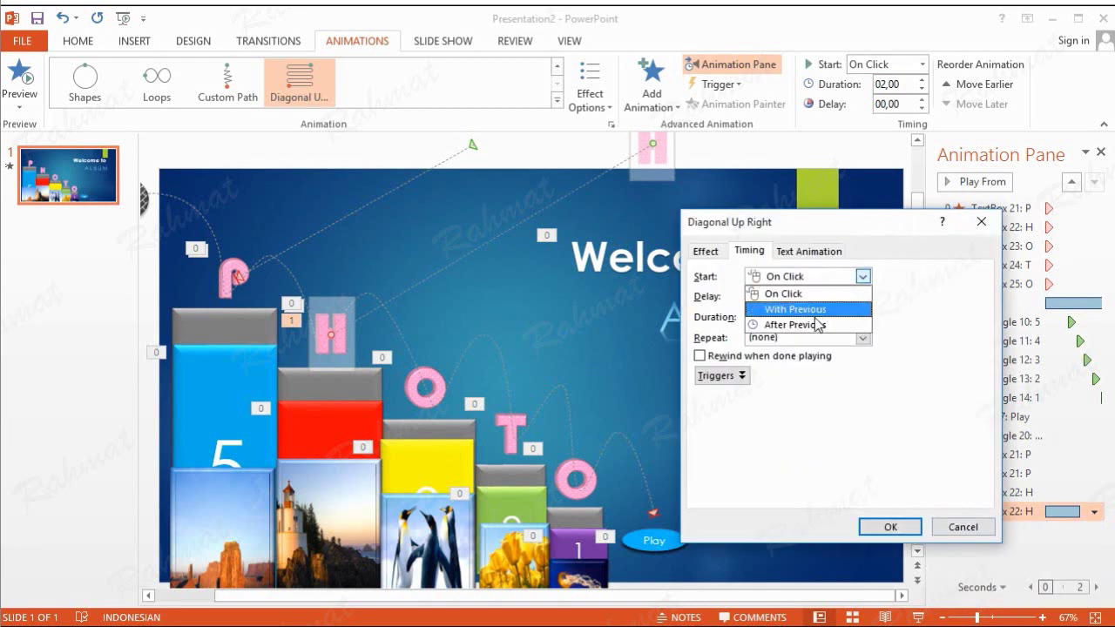
click(819, 310)
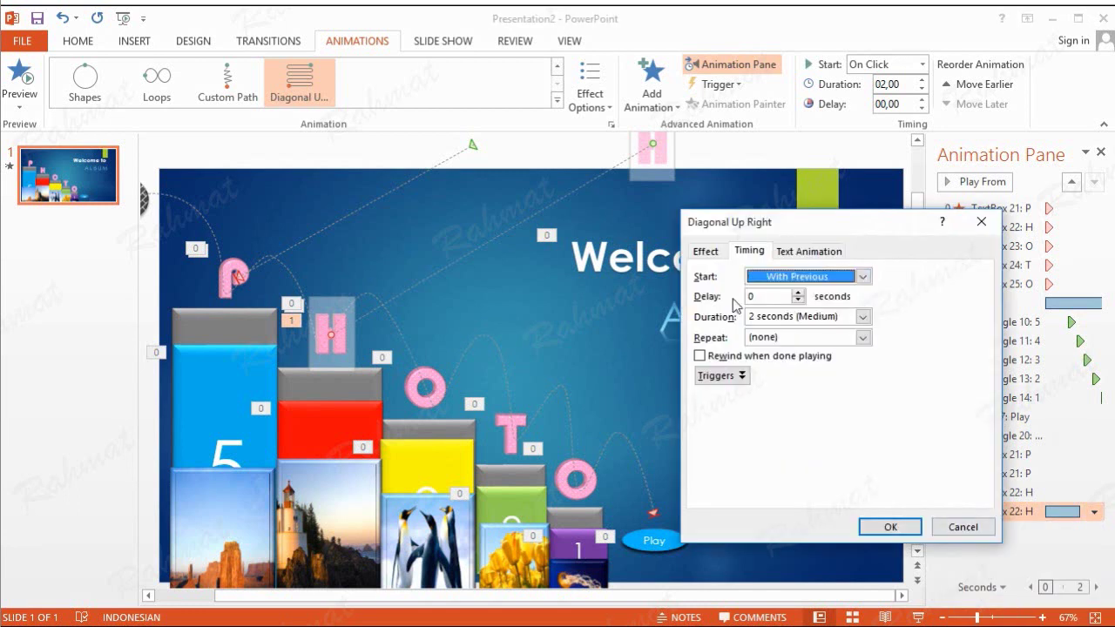
click(862, 316)
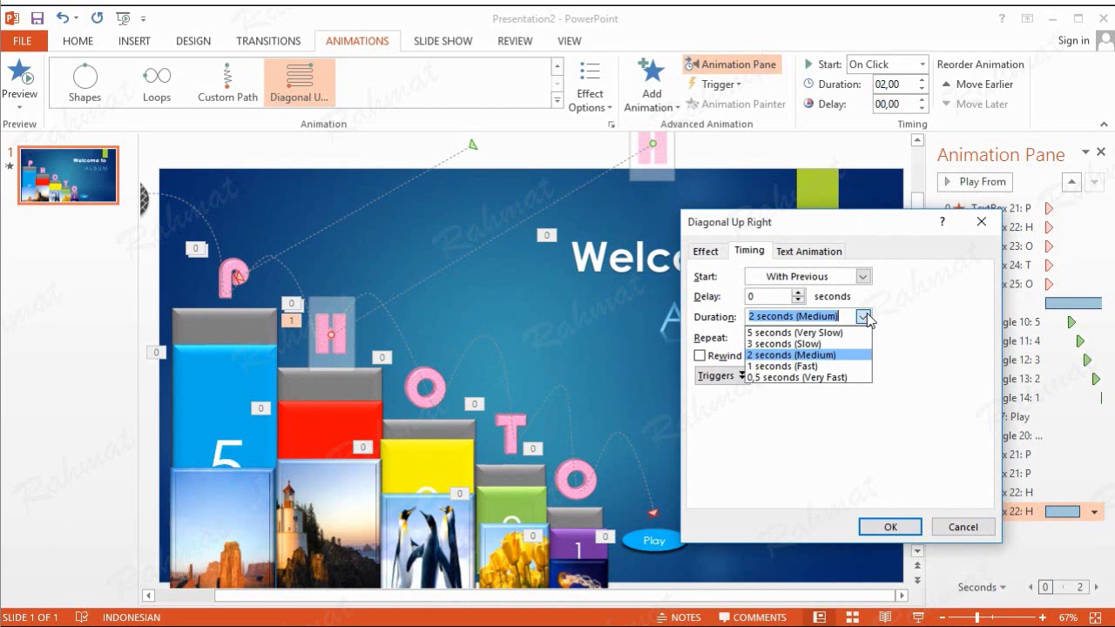
click(827, 368)
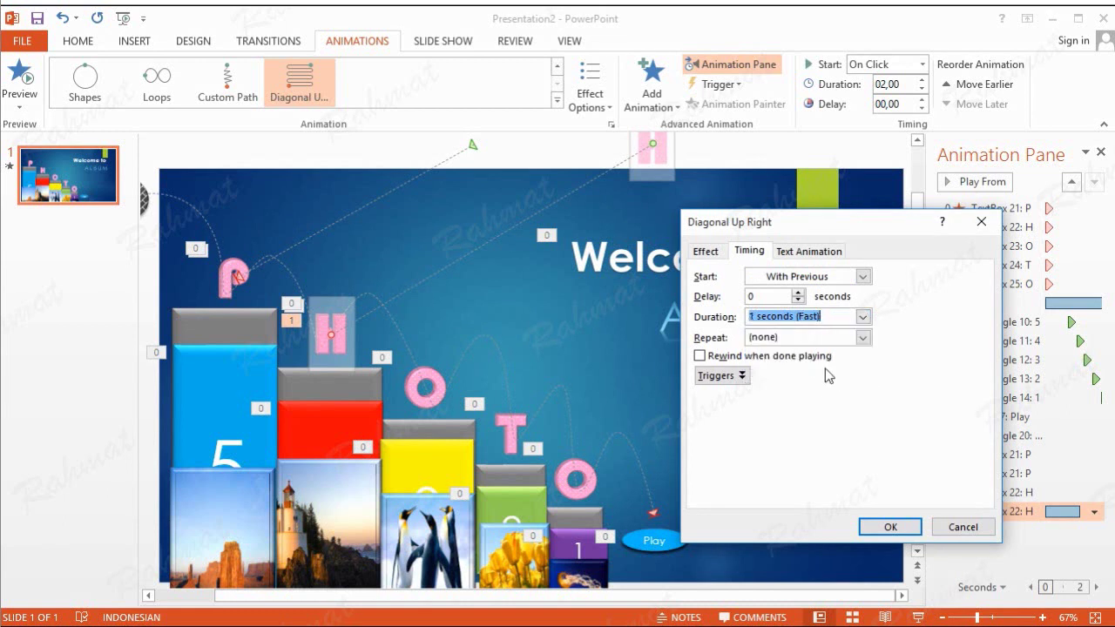
click(708, 253)
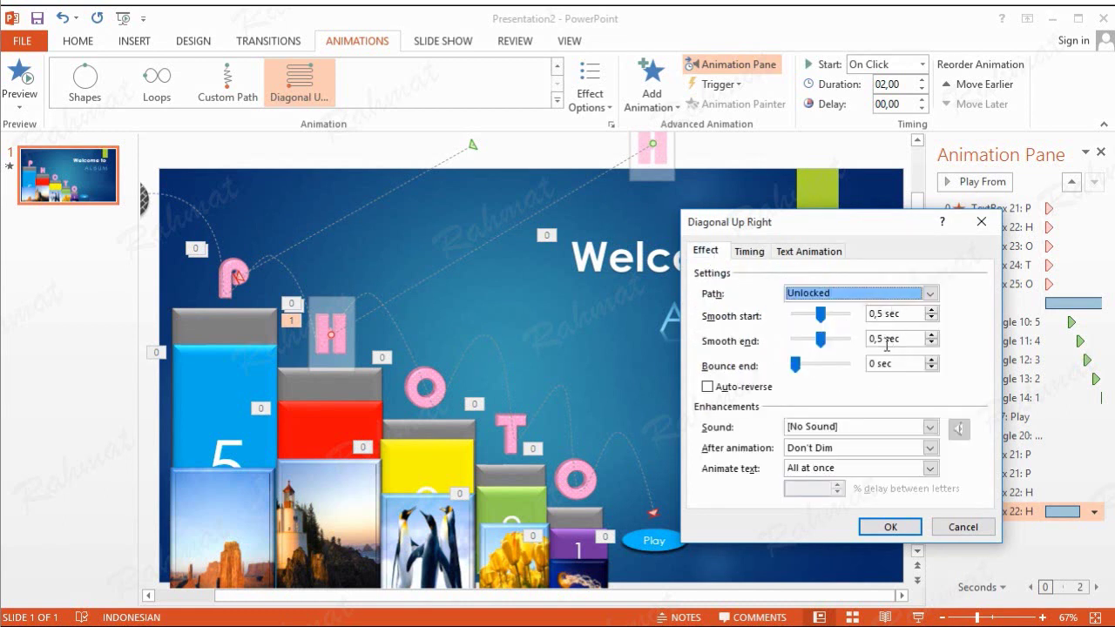
click(906, 528)
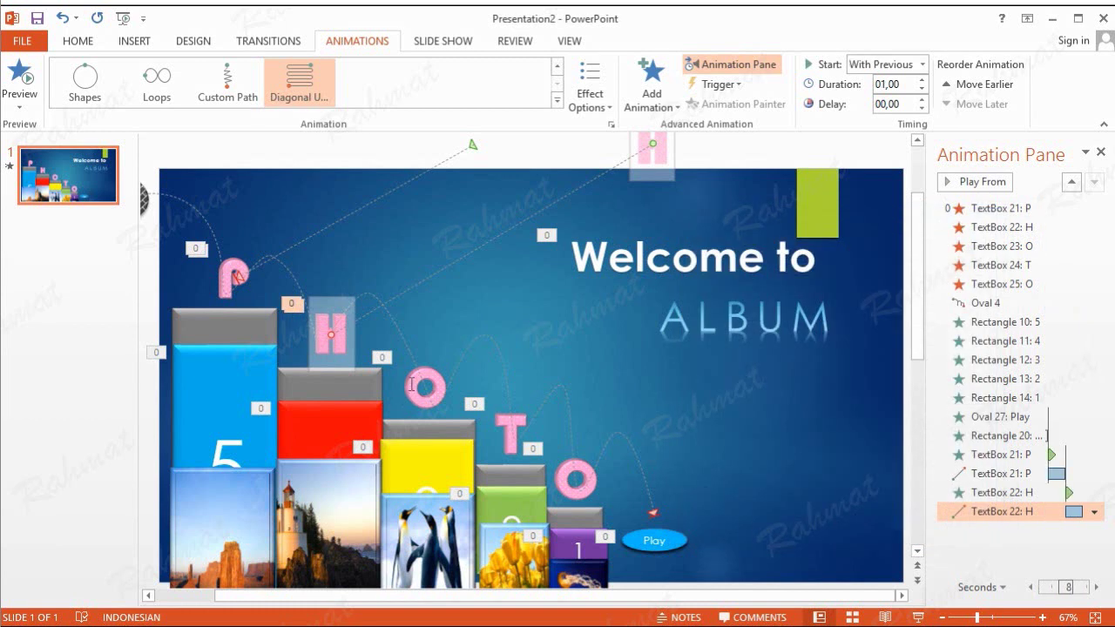
click(435, 376)
- Add an Appear entrance to the first O, set to start After Previous
click(651, 96)
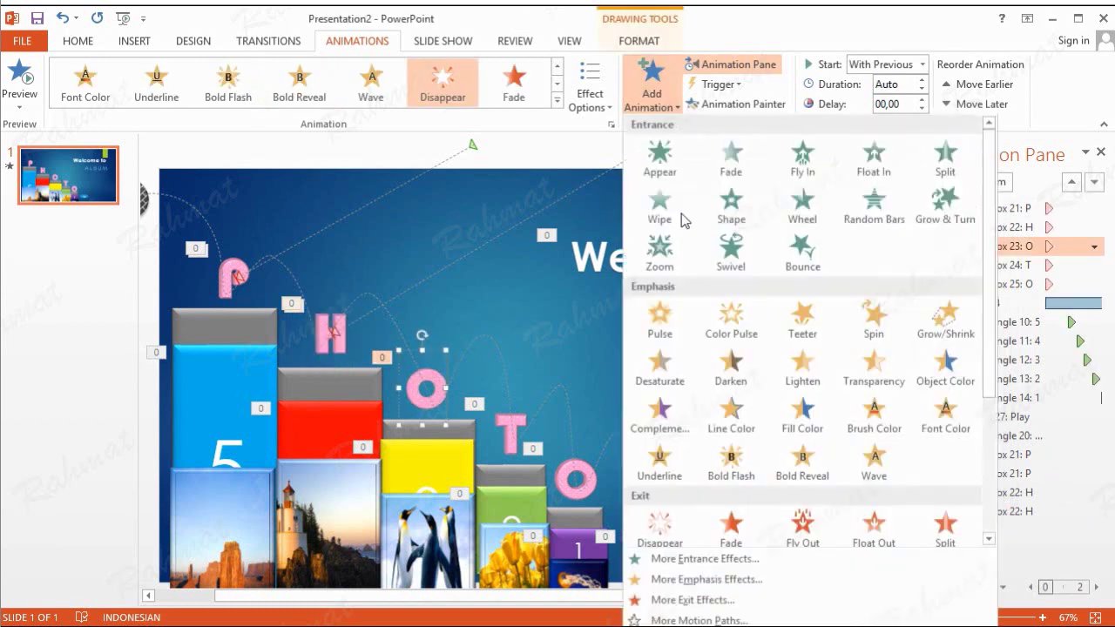
click(701, 560)
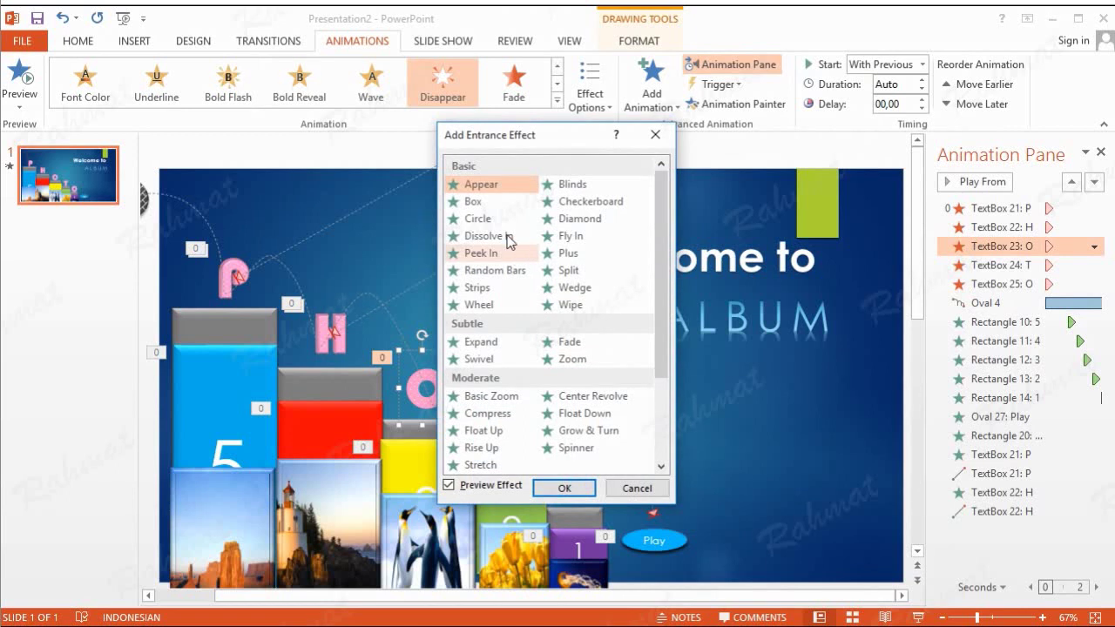
click(492, 185)
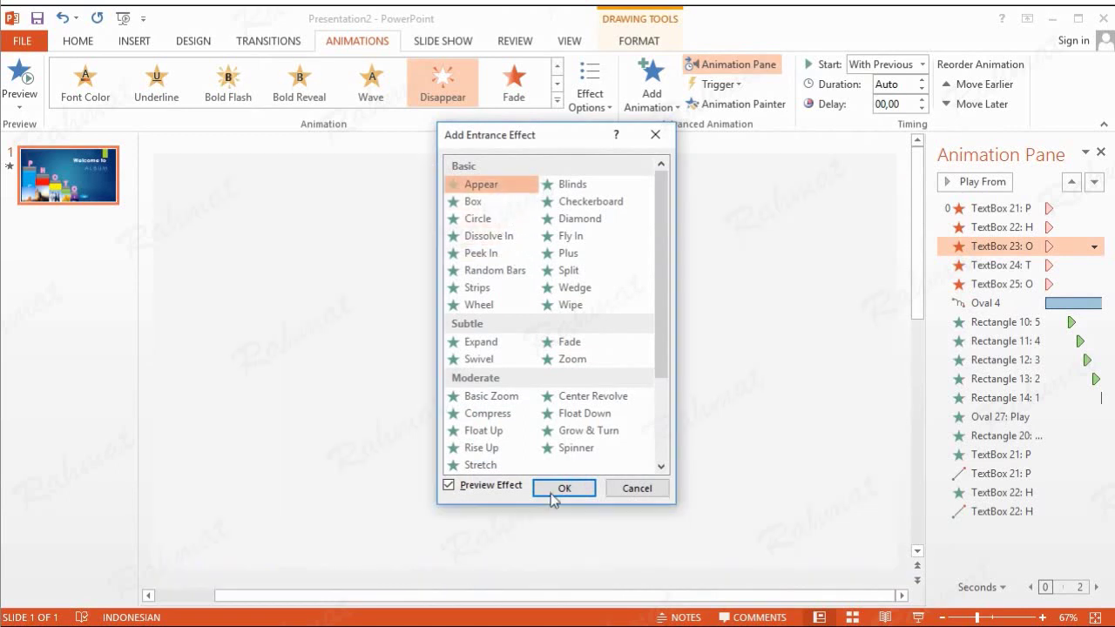
click(563, 488)
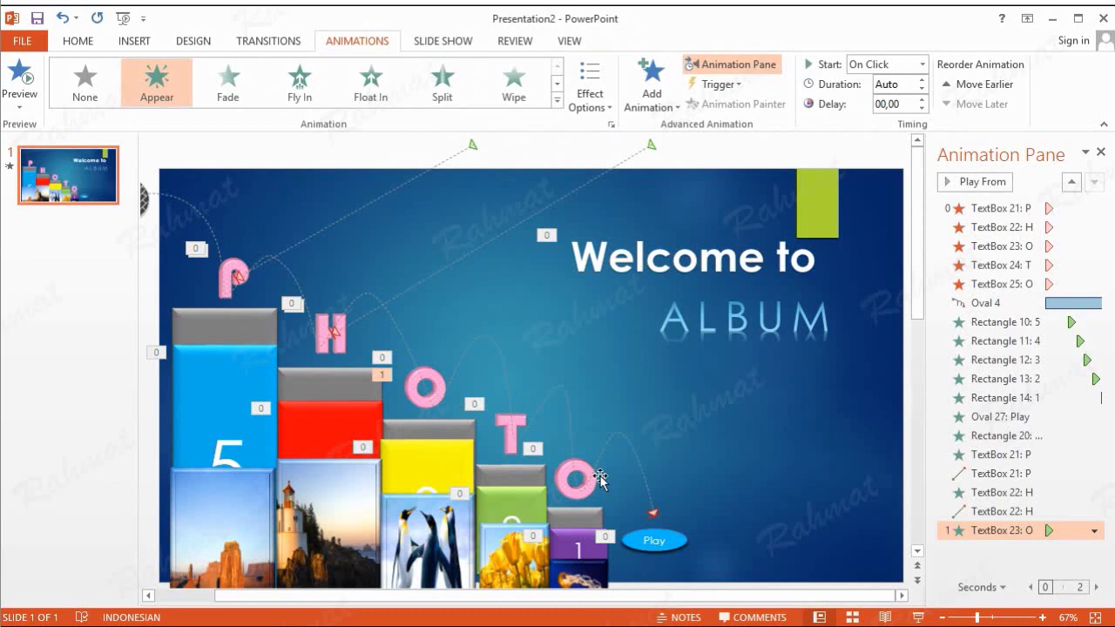
click(1095, 534)
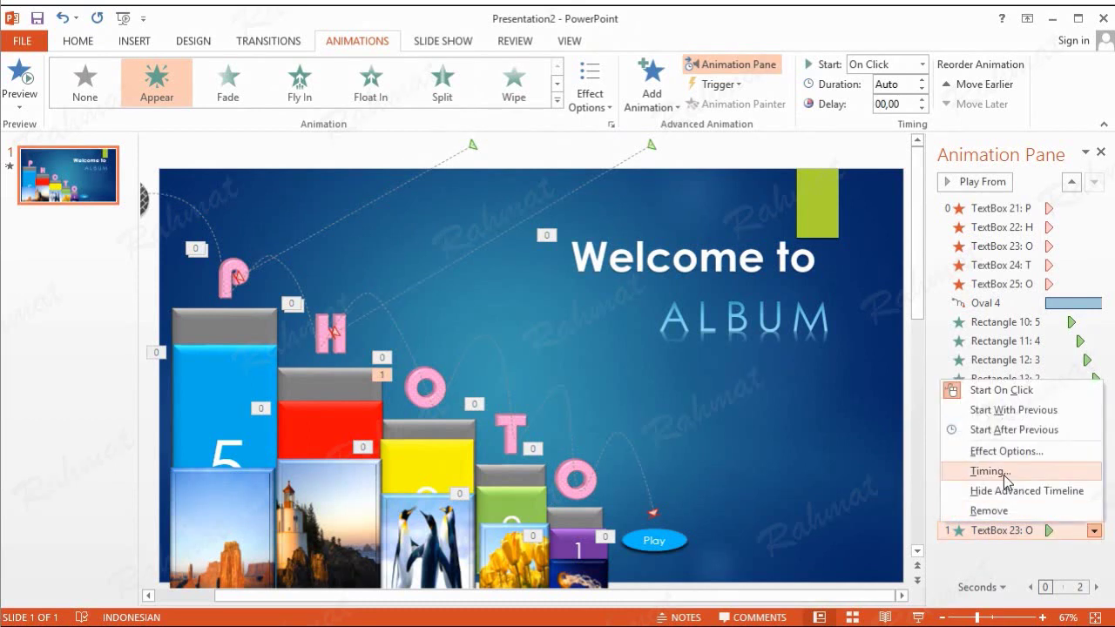
click(1006, 472)
click(863, 305)
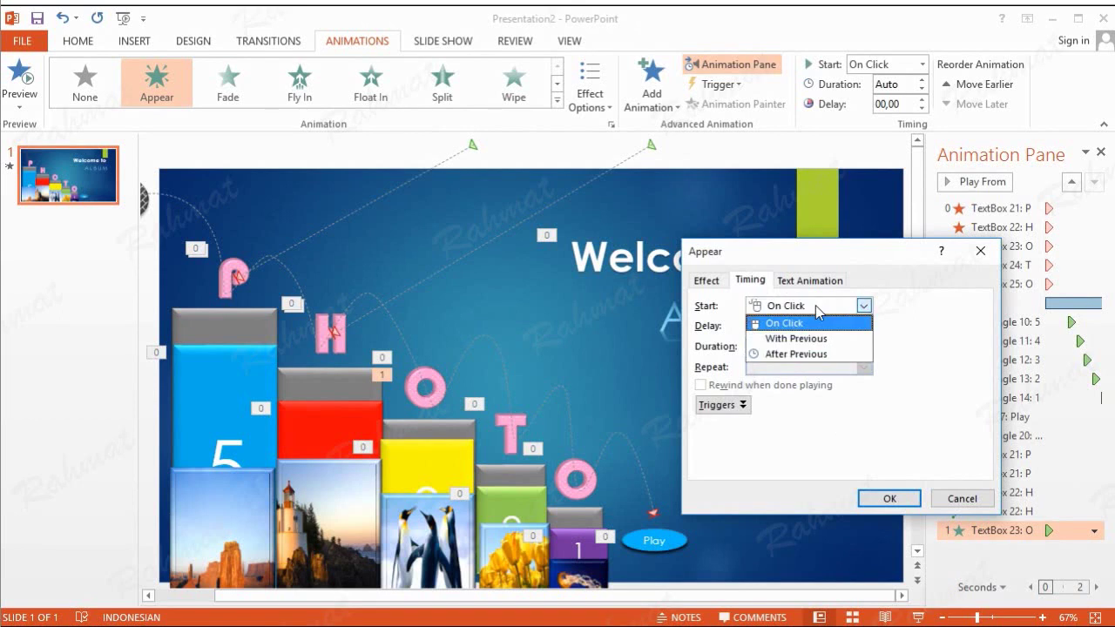
click(813, 357)
click(906, 498)
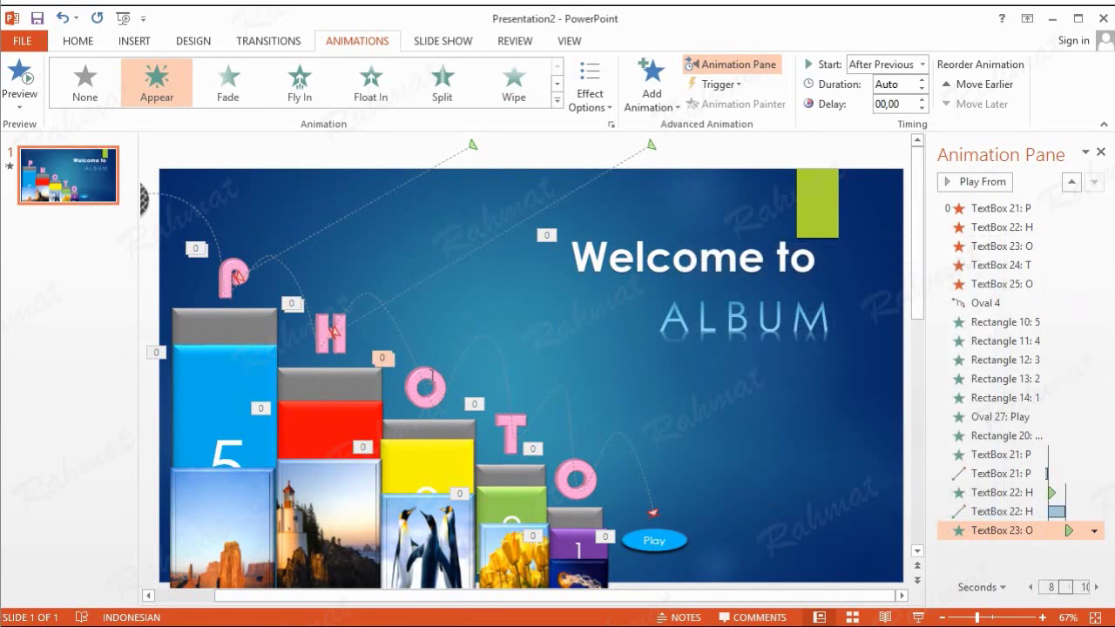
click(432, 376)
click(651, 116)
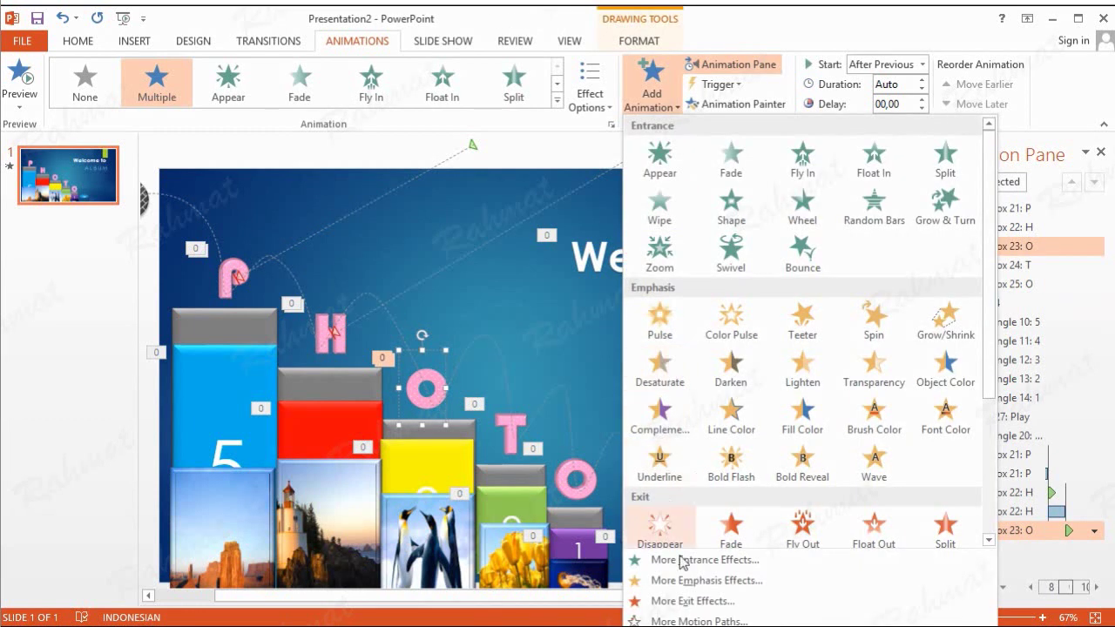
- Apply a Diagonal Up Right path to the O, ending beyond the slide's top-right corner
click(679, 618)
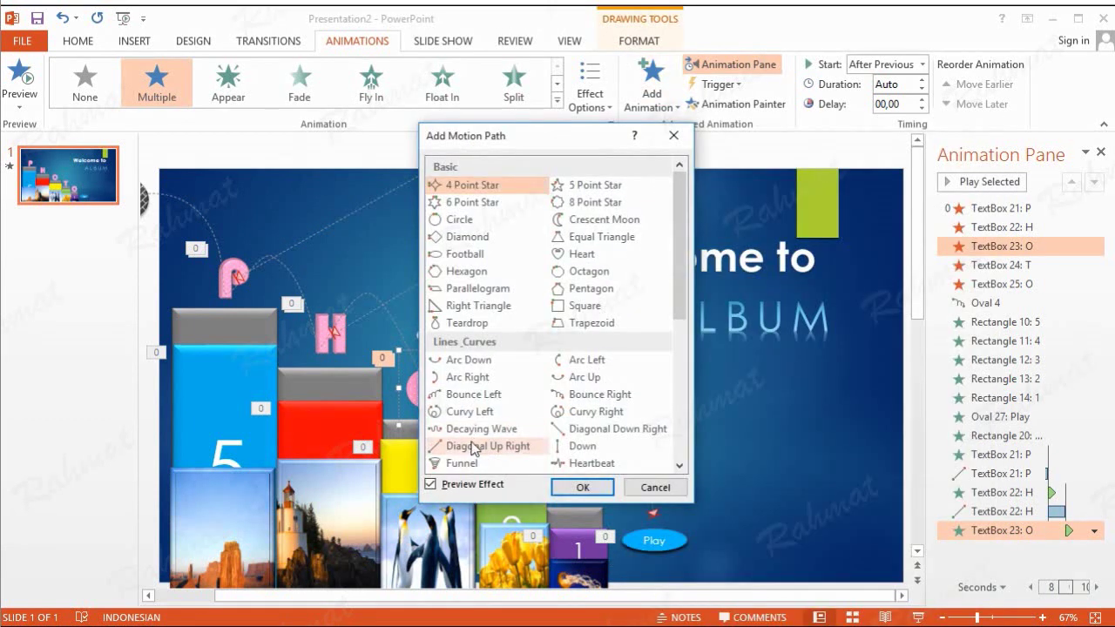
click(480, 447)
click(596, 488)
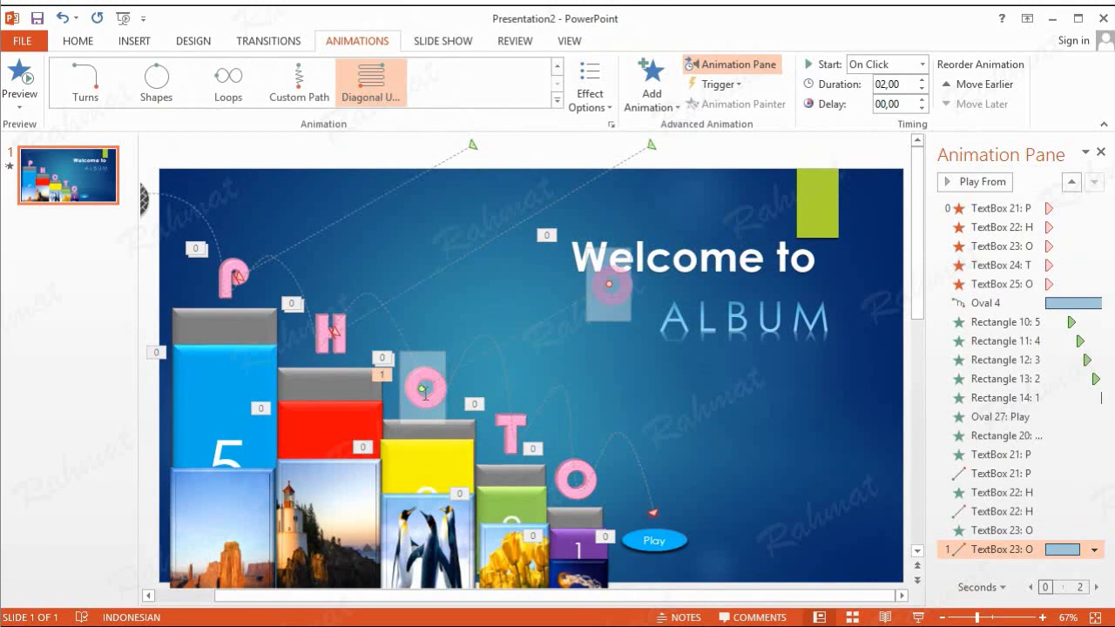
mouse_move(424, 388)
mouse_down()
mouse_move(847, 160)
mouse_move(839, 145)
mouse_up()
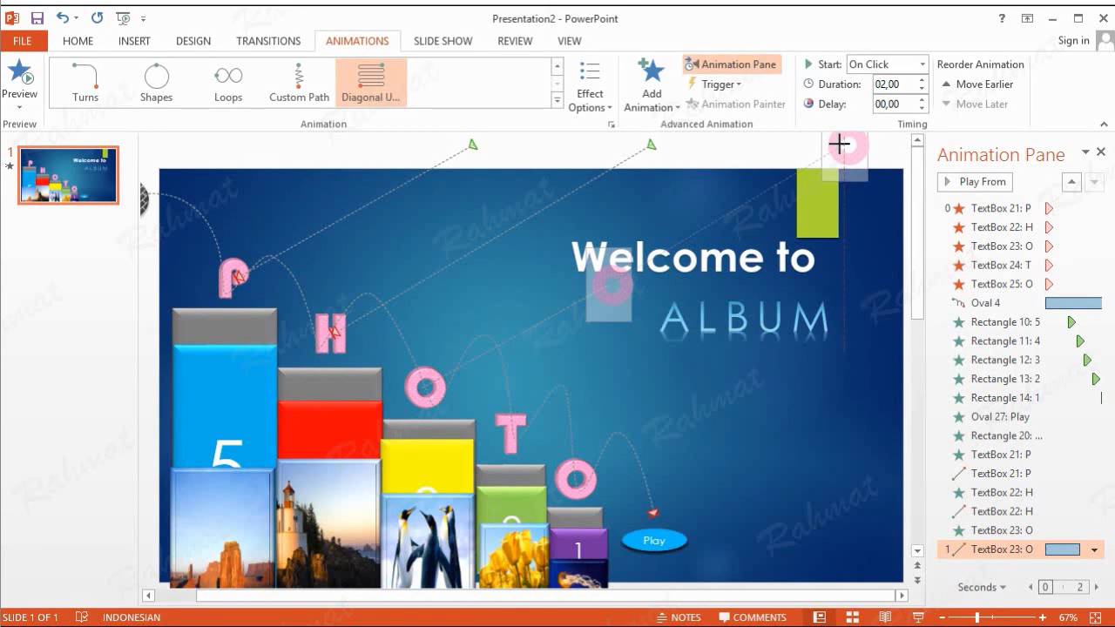
drag(841, 152, 844, 144)
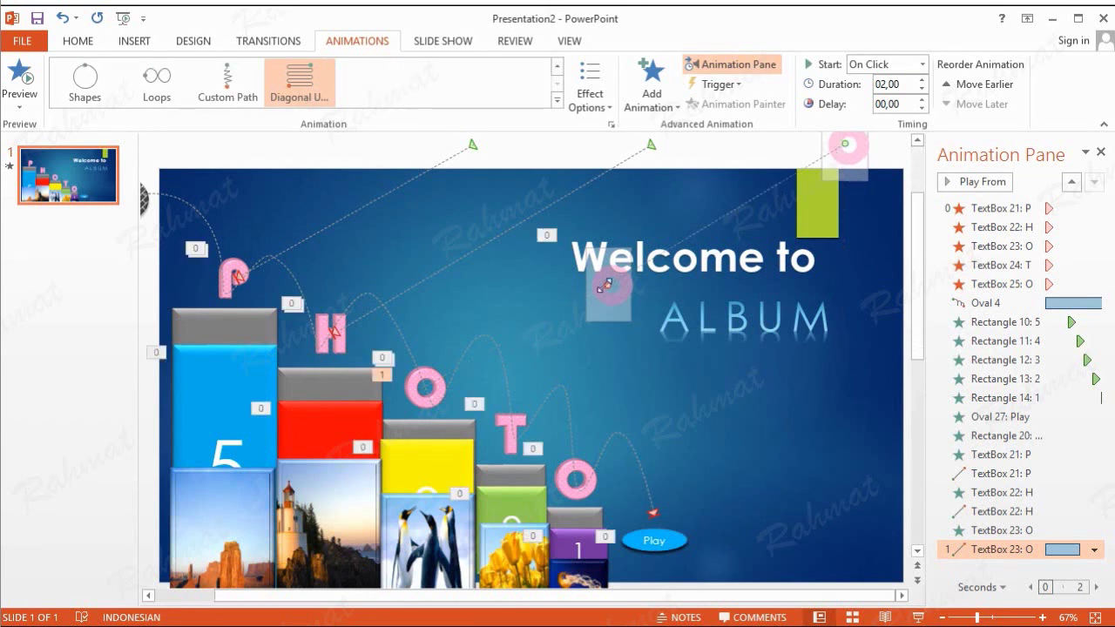
drag(603, 285, 418, 383)
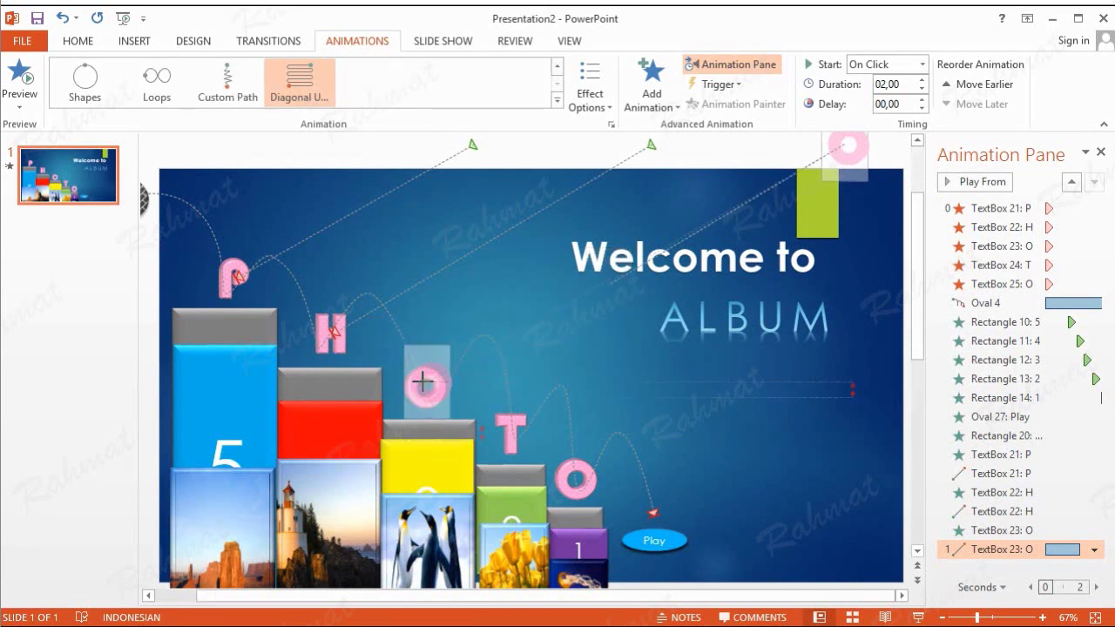
drag(418, 383, 421, 389)
- Set TextBox 23 (O)'s diagonal path to start With Previous, lasting 1 second (Fast)
click(1094, 550)
click(992, 489)
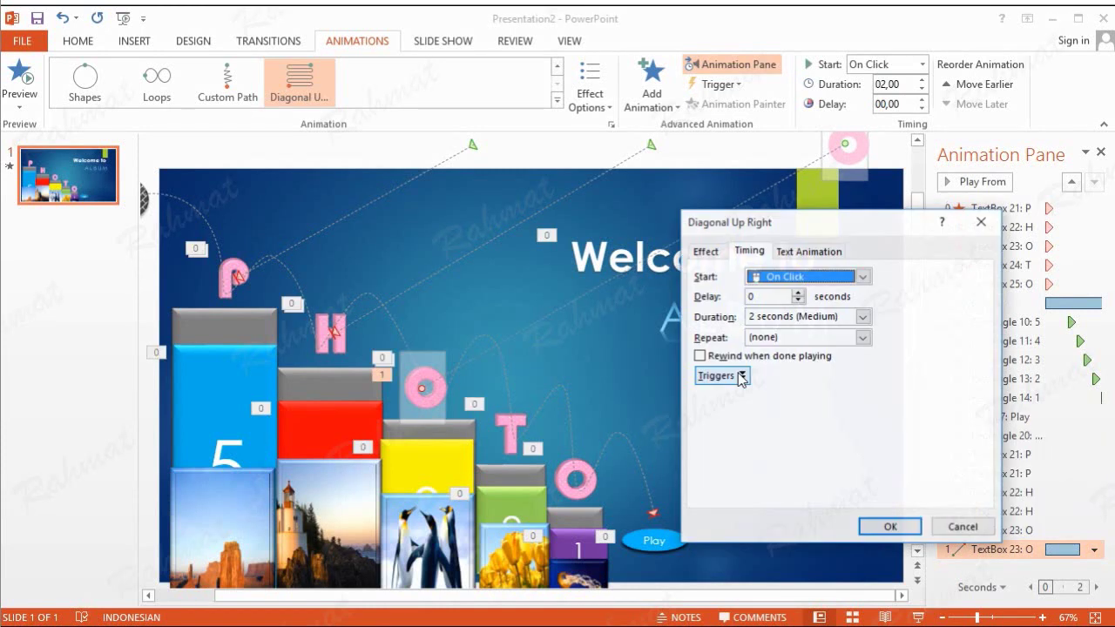
click(862, 276)
click(793, 309)
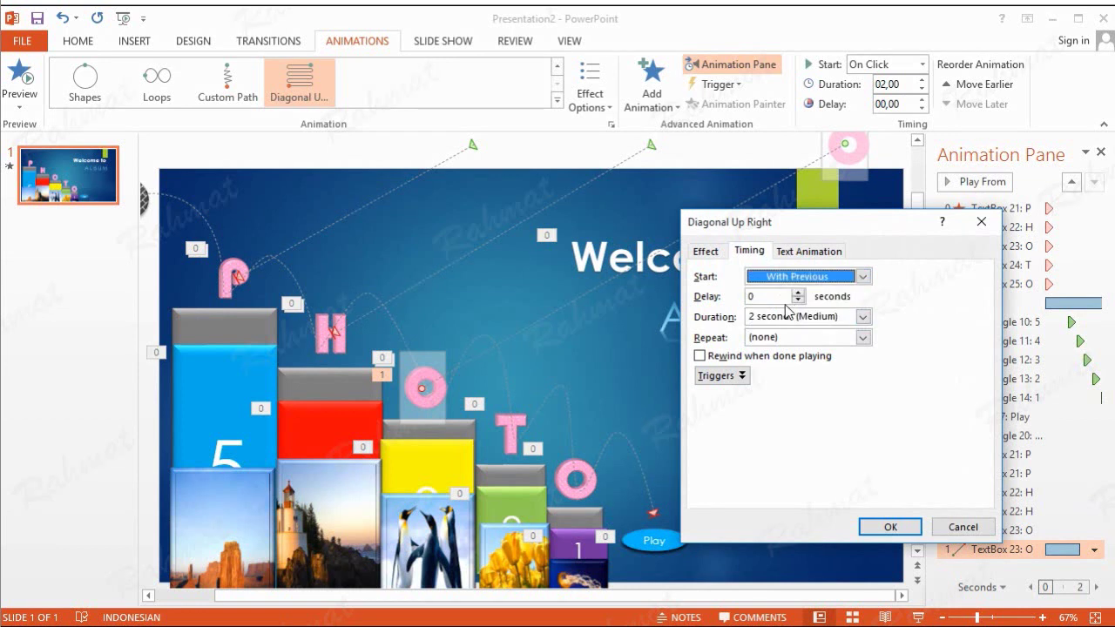
click(862, 317)
click(849, 366)
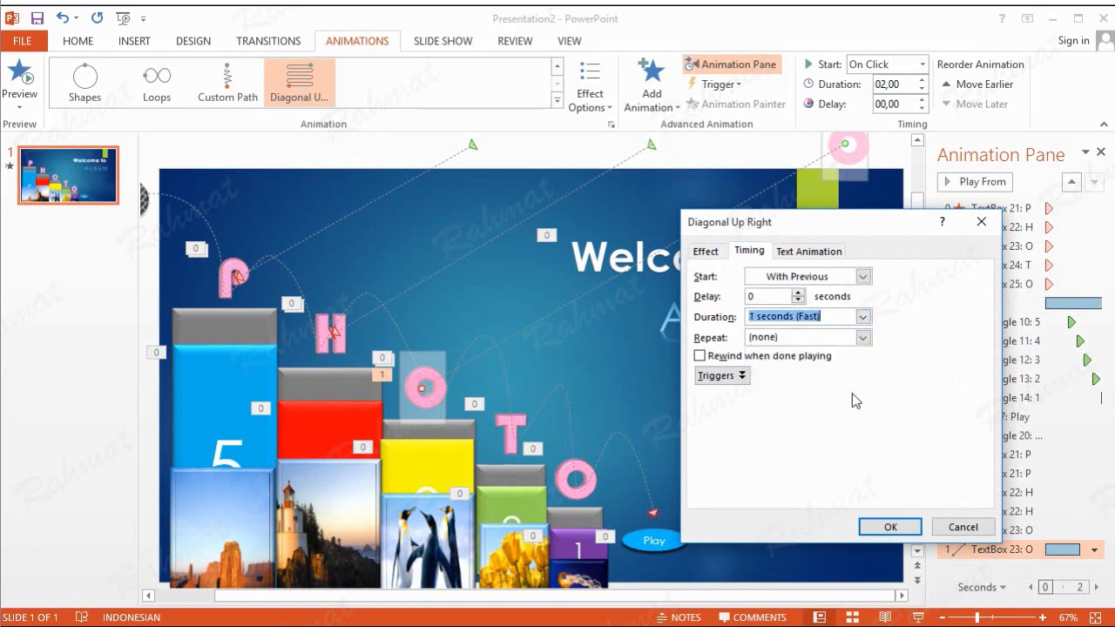
click(703, 252)
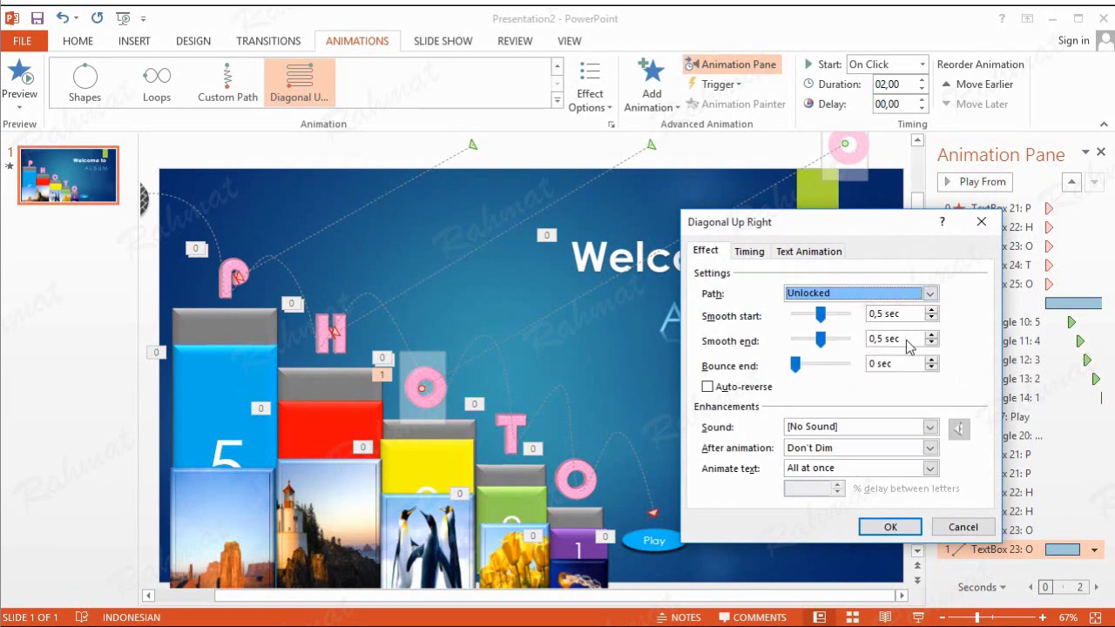
click(881, 527)
drag(917, 331, 917, 444)
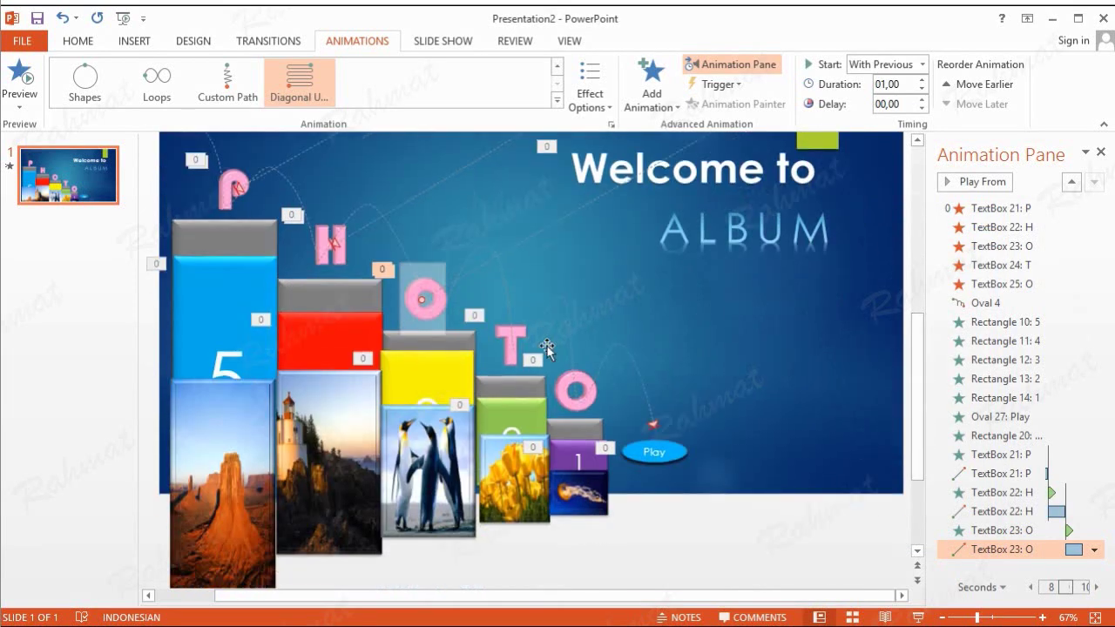
click(514, 345)
- Add an Appear entrance to the T, set to start After Previous
click(653, 102)
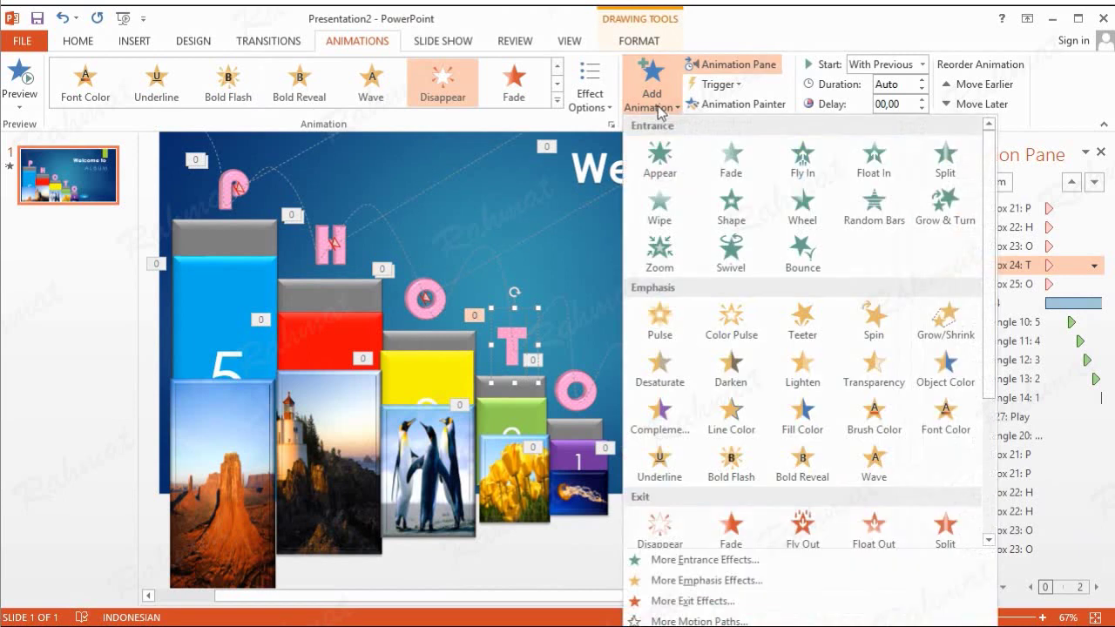
click(695, 561)
click(475, 184)
click(564, 487)
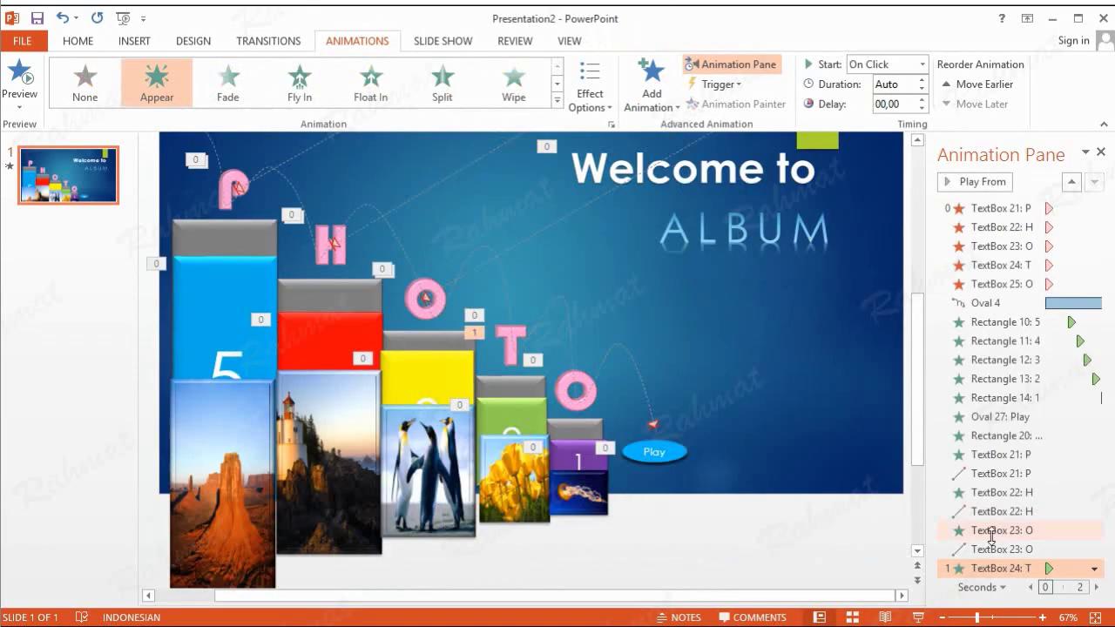
click(1094, 568)
click(1028, 512)
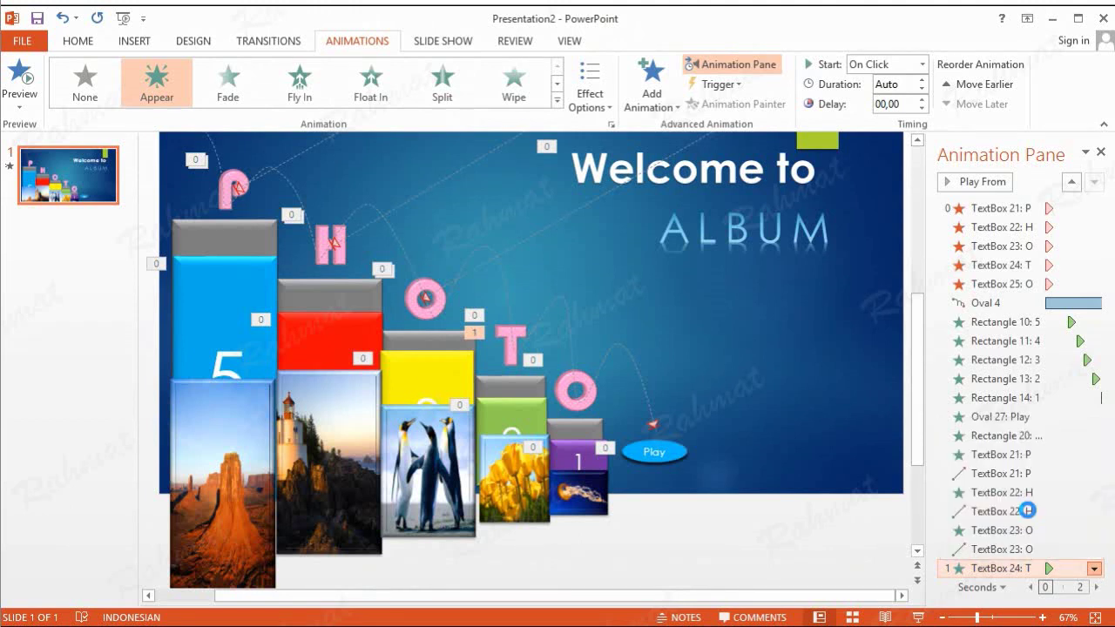
click(863, 305)
click(784, 354)
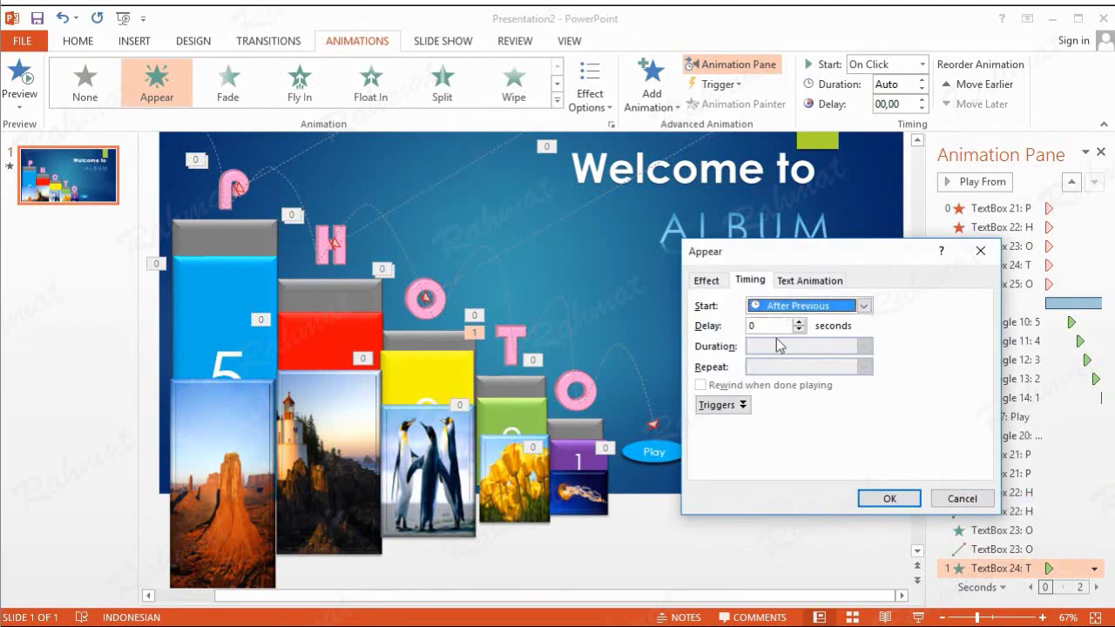
click(888, 498)
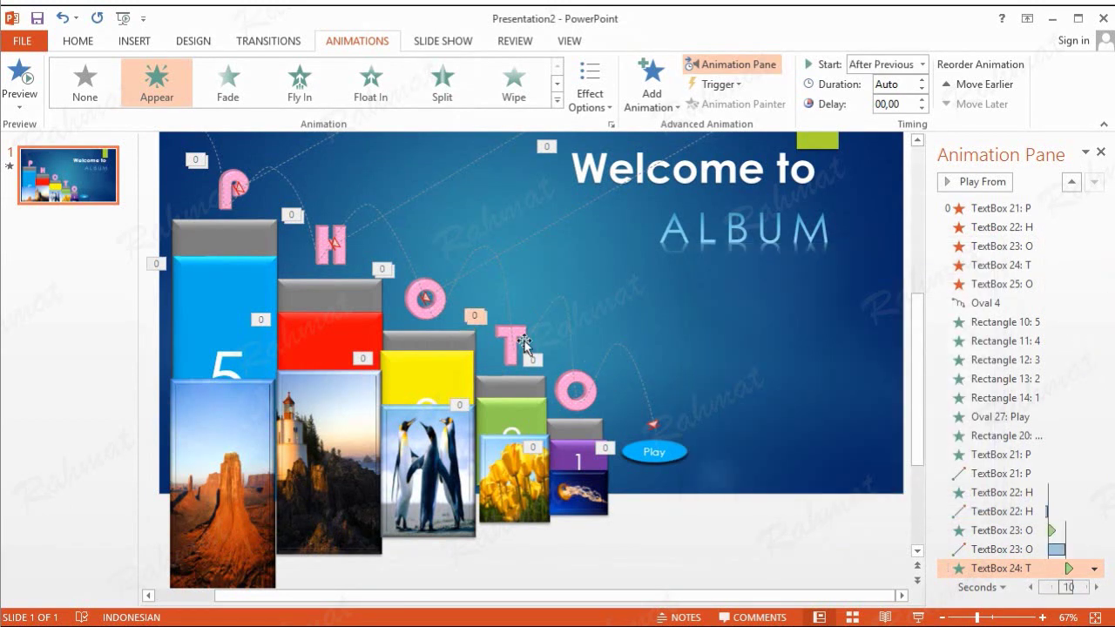
click(513, 344)
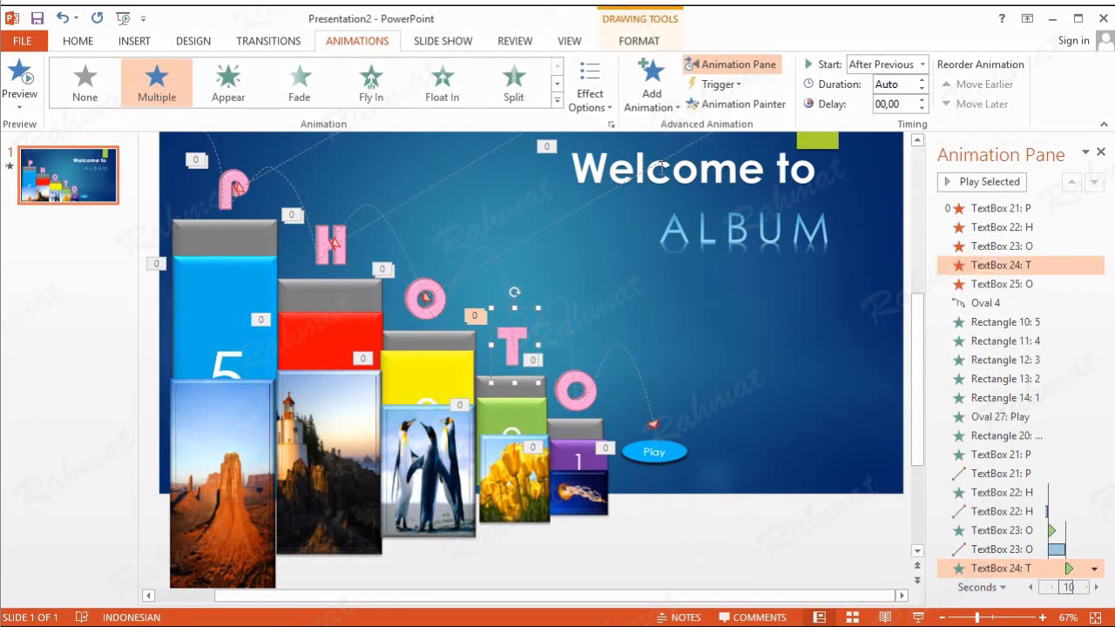
- Apply a Diagonal Up Right motion path to the letter T
click(652, 96)
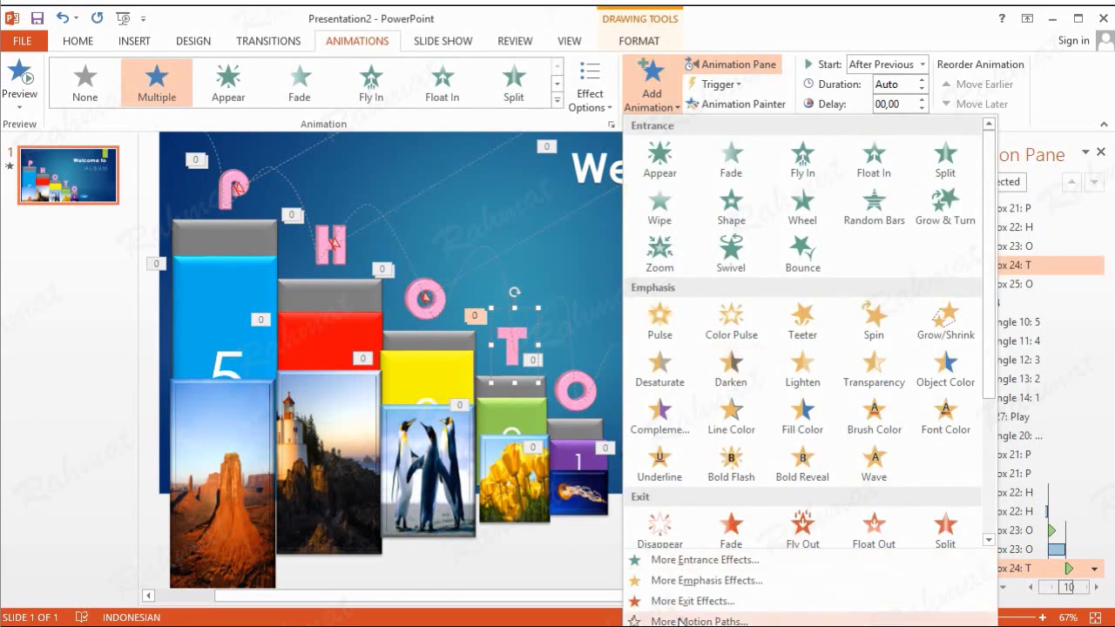
click(678, 621)
click(518, 447)
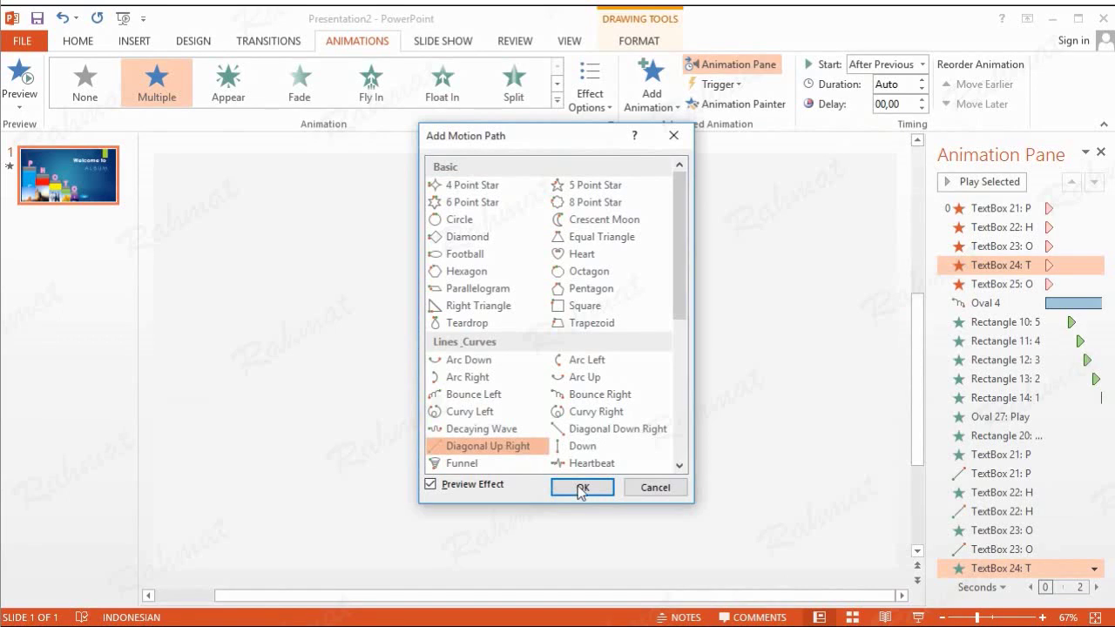
click(581, 488)
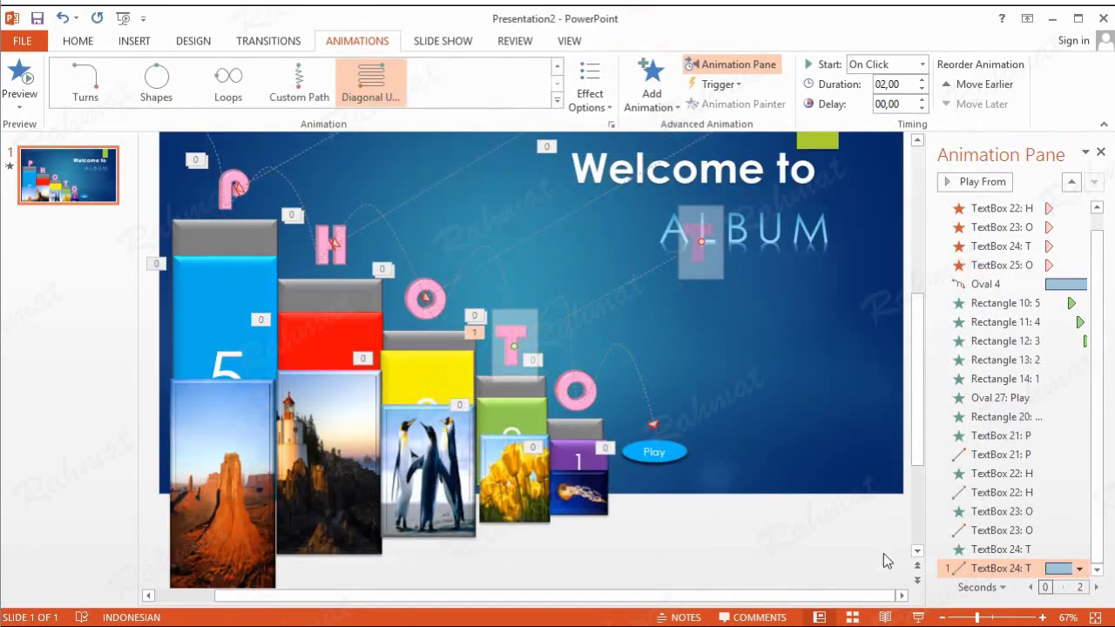
- Stretch the T's path end past the slide's top-right corner, with its start on the T
drag(914, 350, 921, 219)
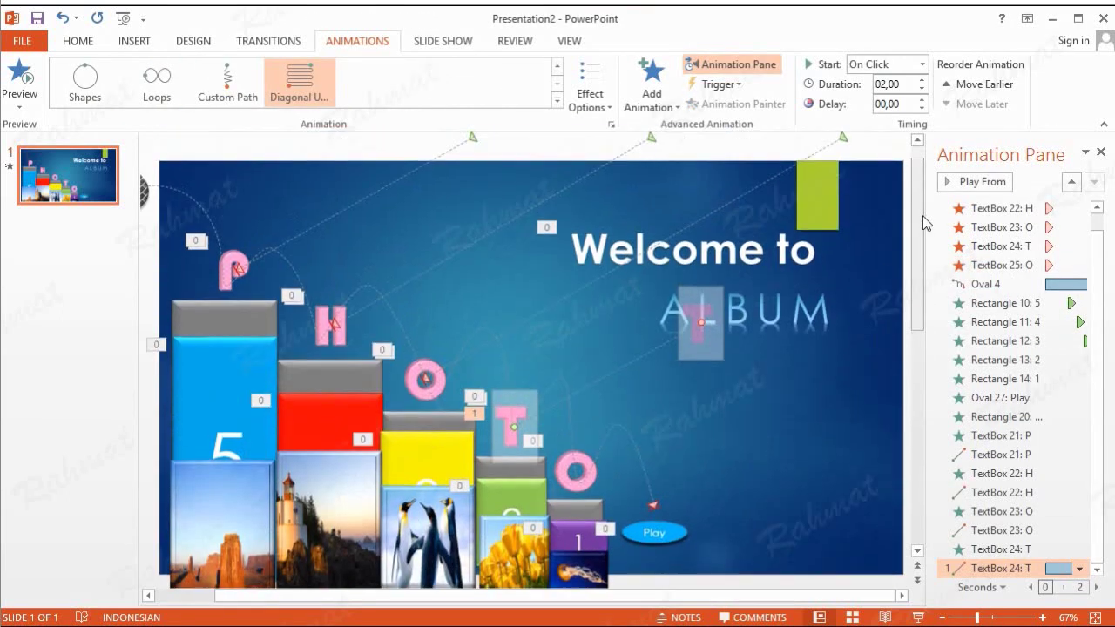
drag(514, 425, 925, 174)
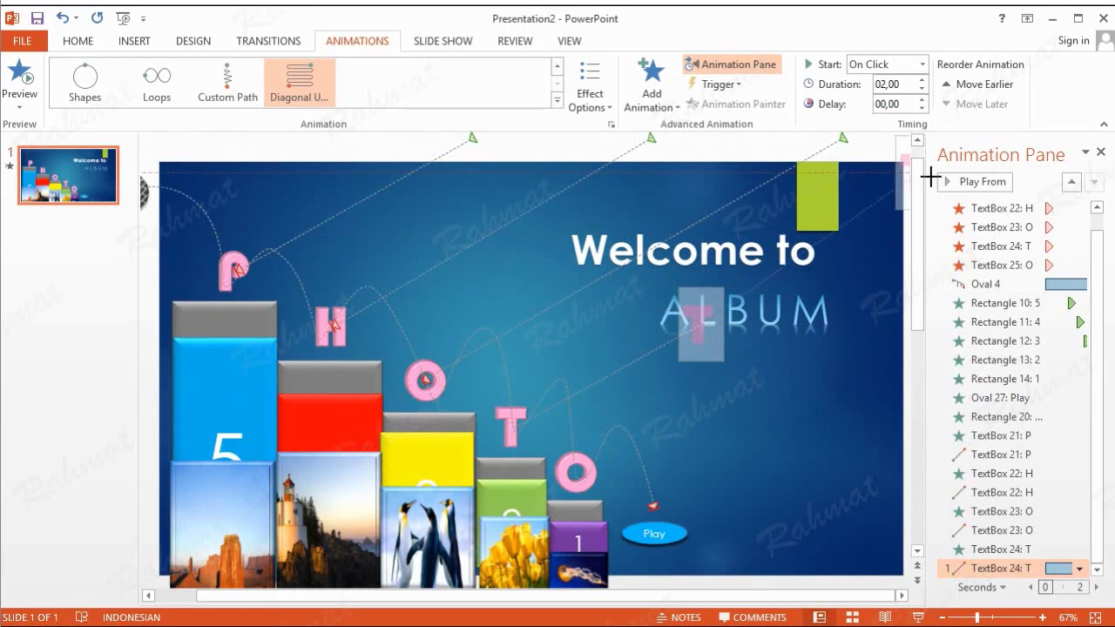
click(901, 596)
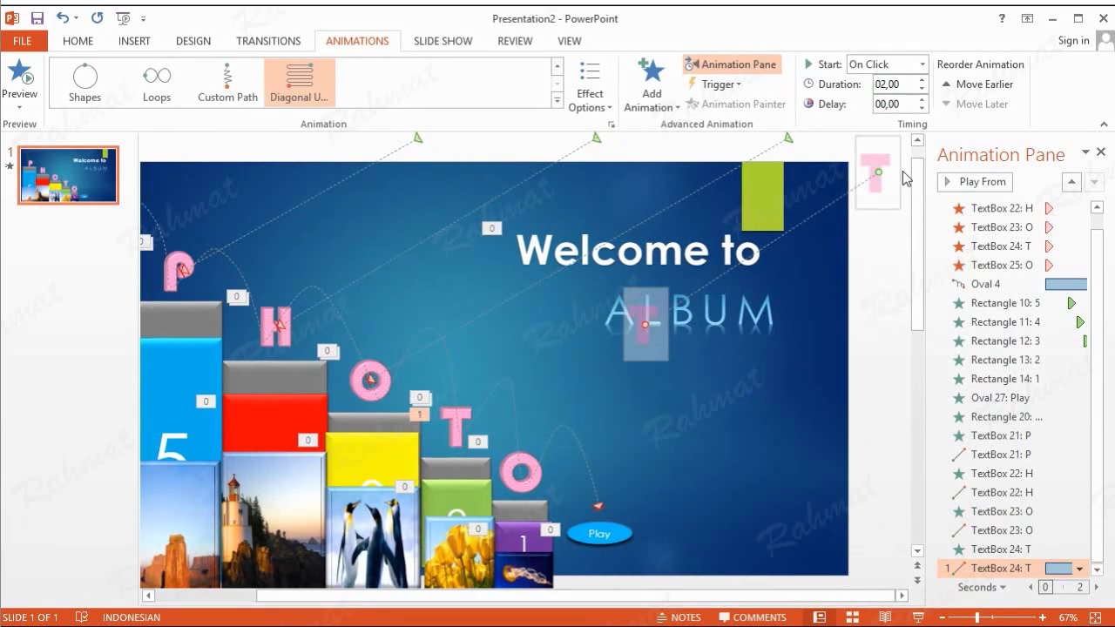
drag(878, 173, 881, 179)
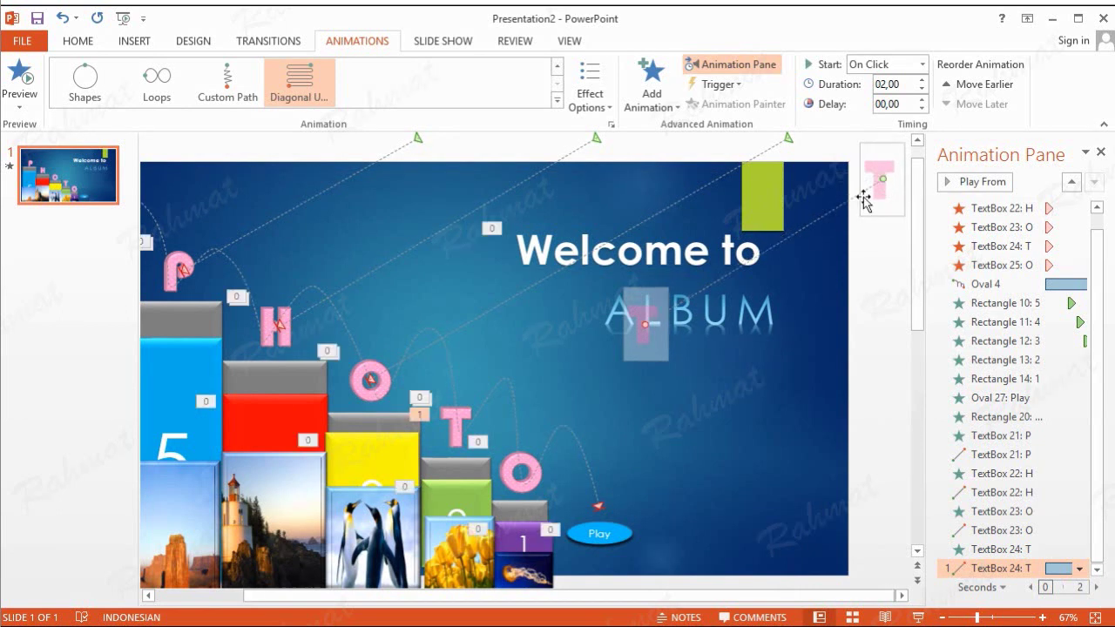
drag(645, 324, 458, 427)
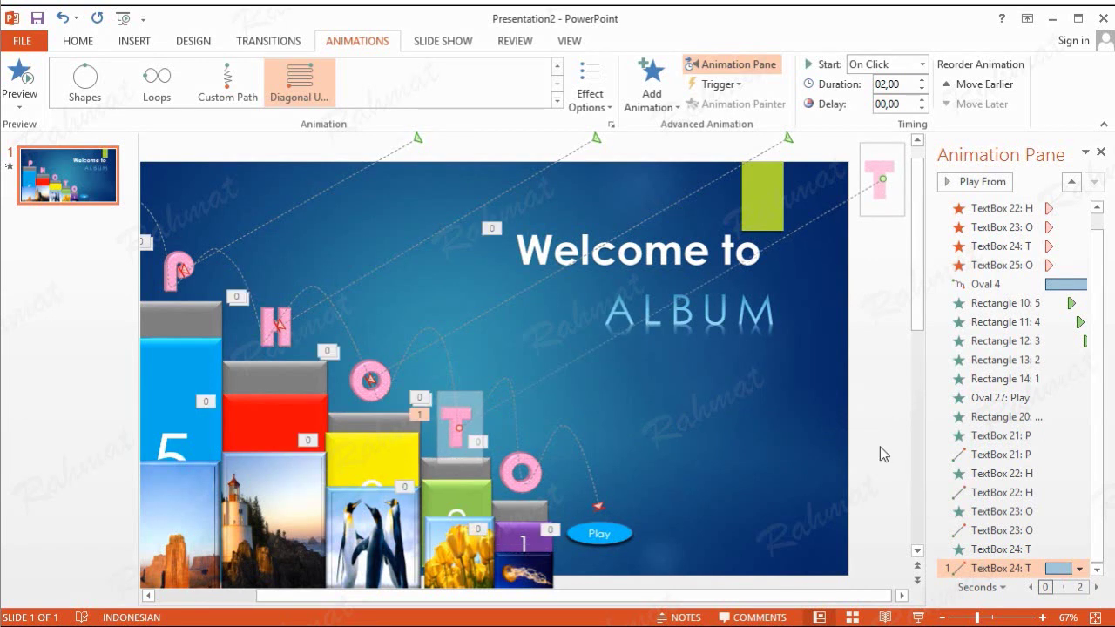
- Set the T's Diagonal Up Right flight to start With Previous and last 1 second (Fast)
click(1080, 568)
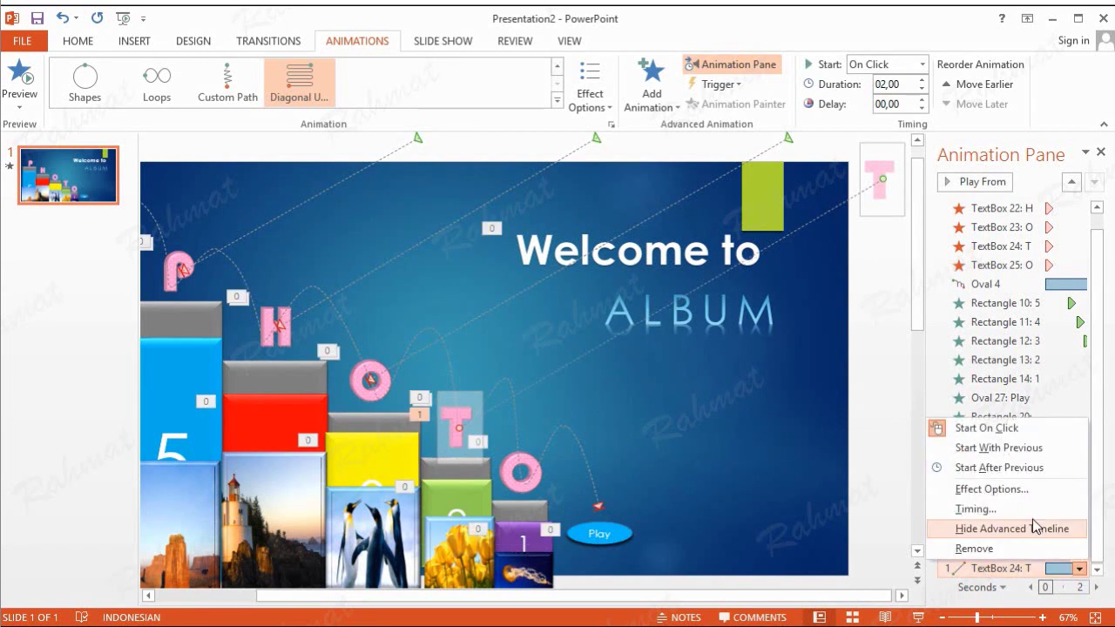
click(1020, 509)
click(862, 277)
click(801, 306)
click(862, 317)
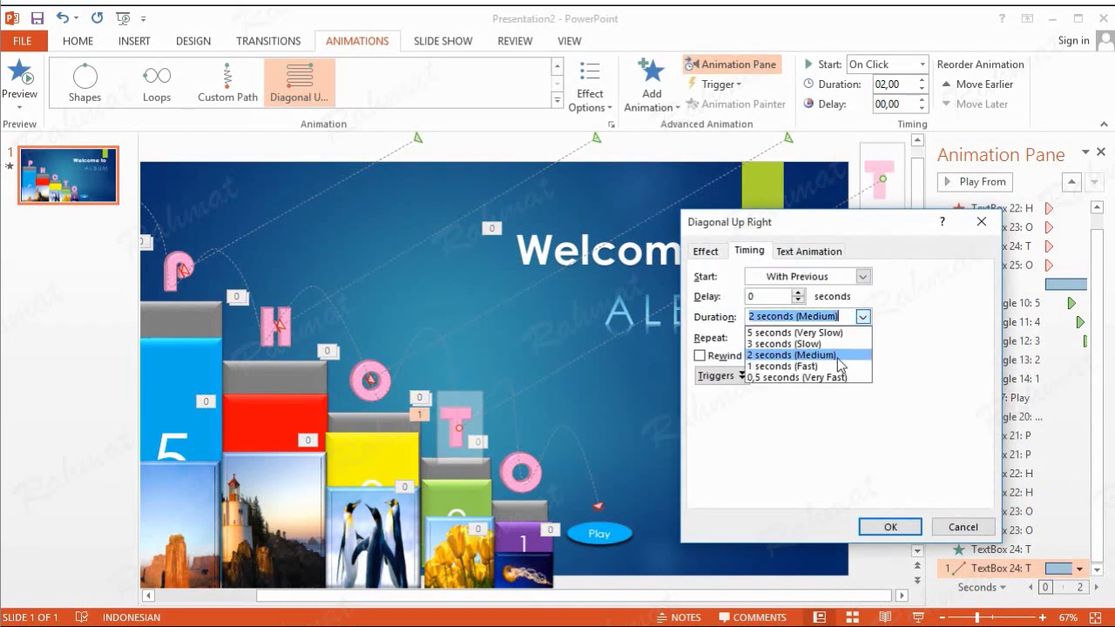
click(835, 366)
click(705, 253)
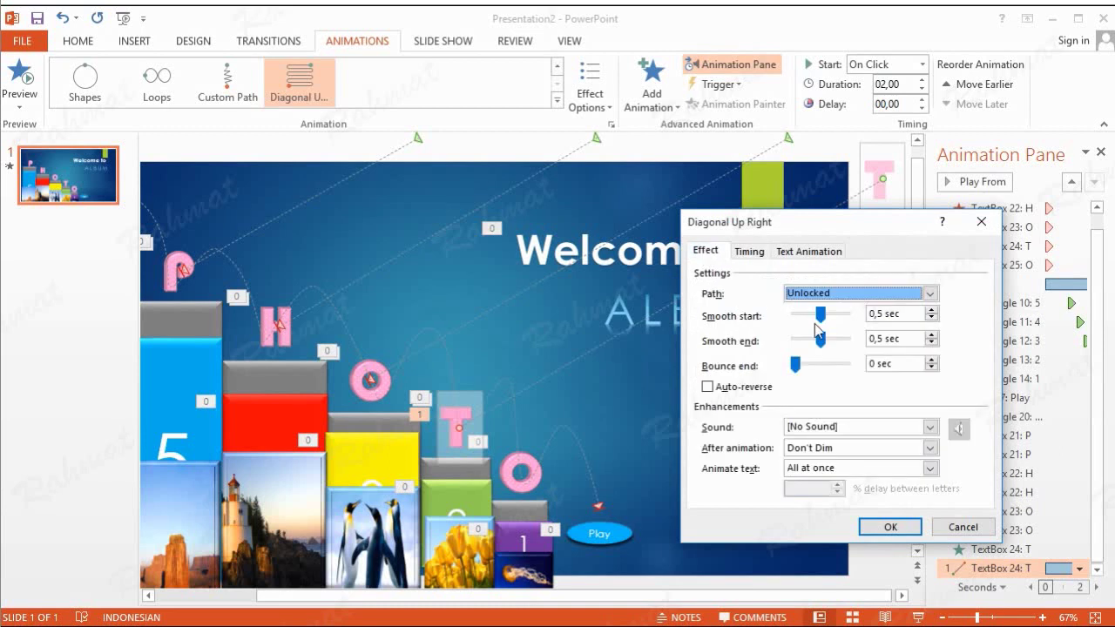
click(904, 521)
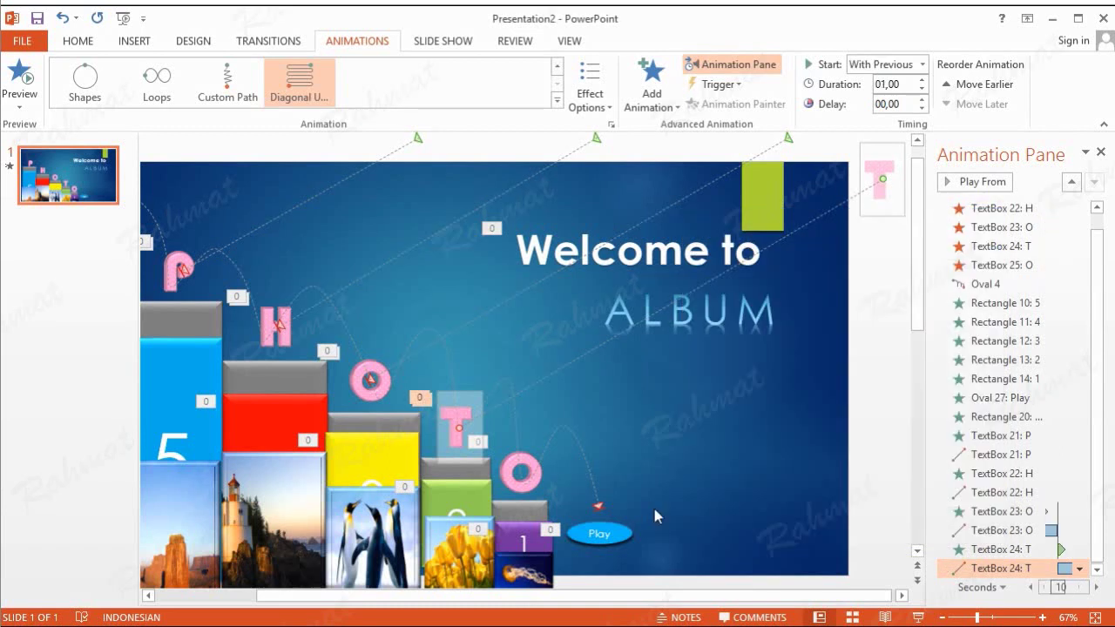
click(533, 468)
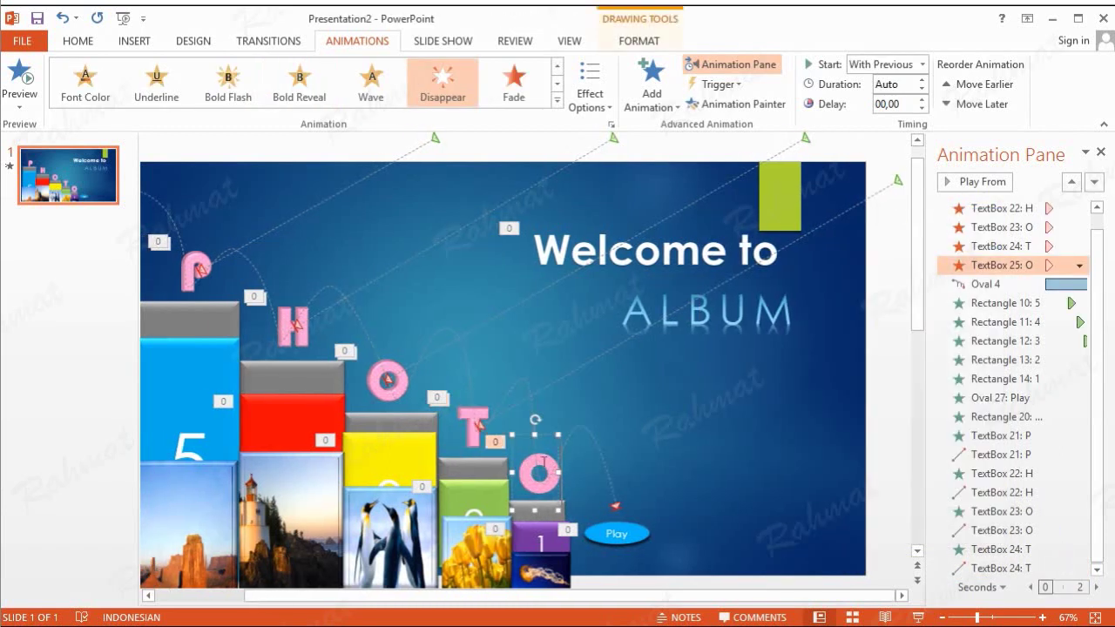
- Add an Appear entrance to the final O, set to start After Previous
click(665, 115)
click(683, 561)
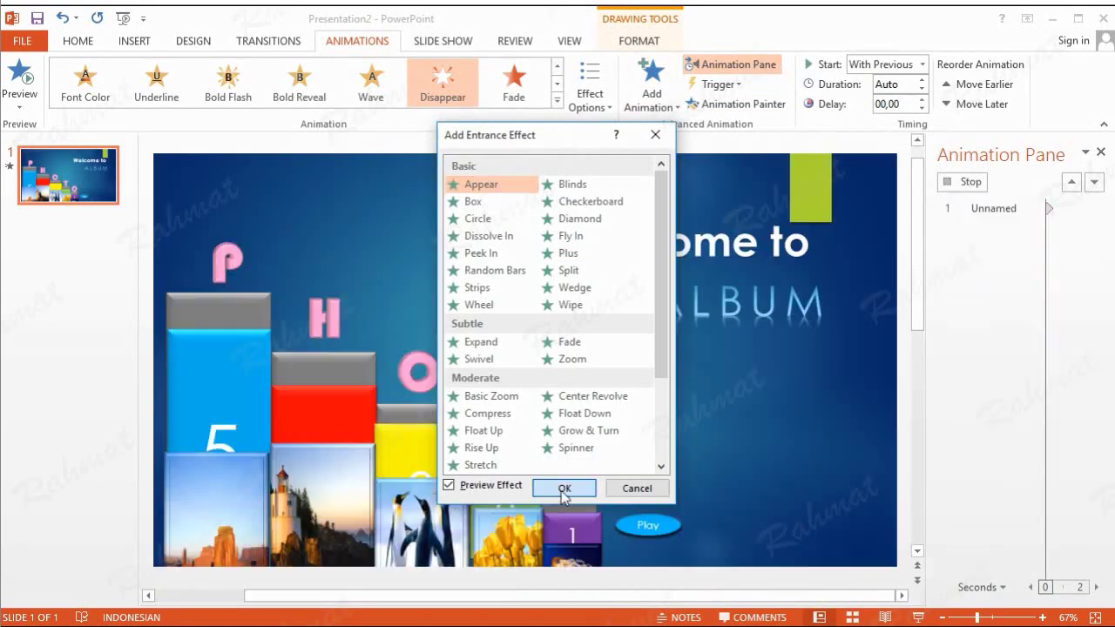
click(564, 488)
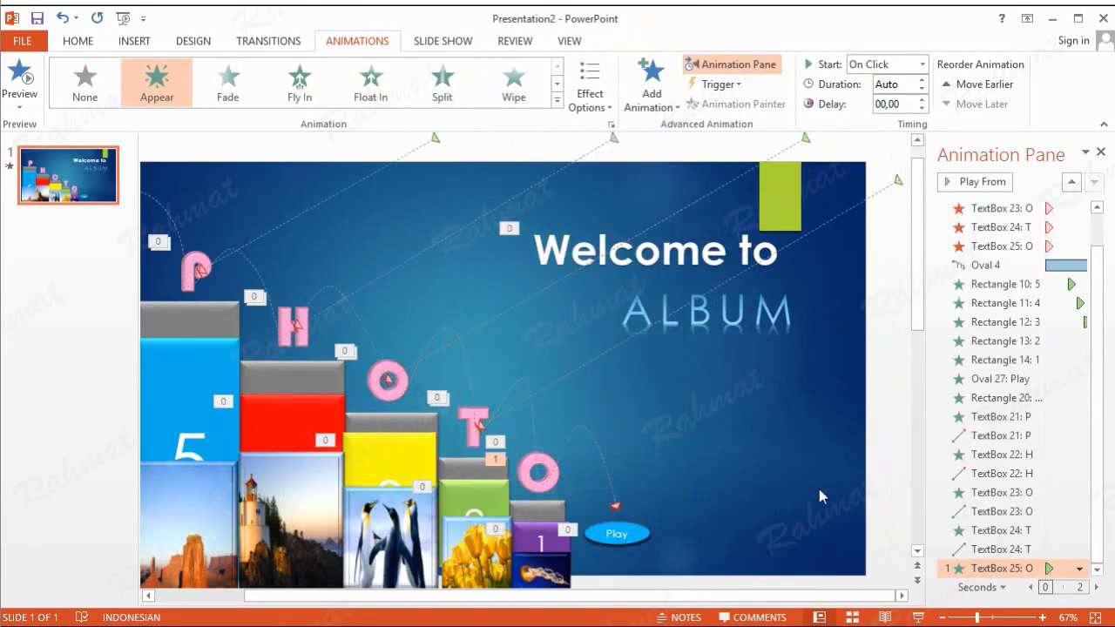
click(1079, 570)
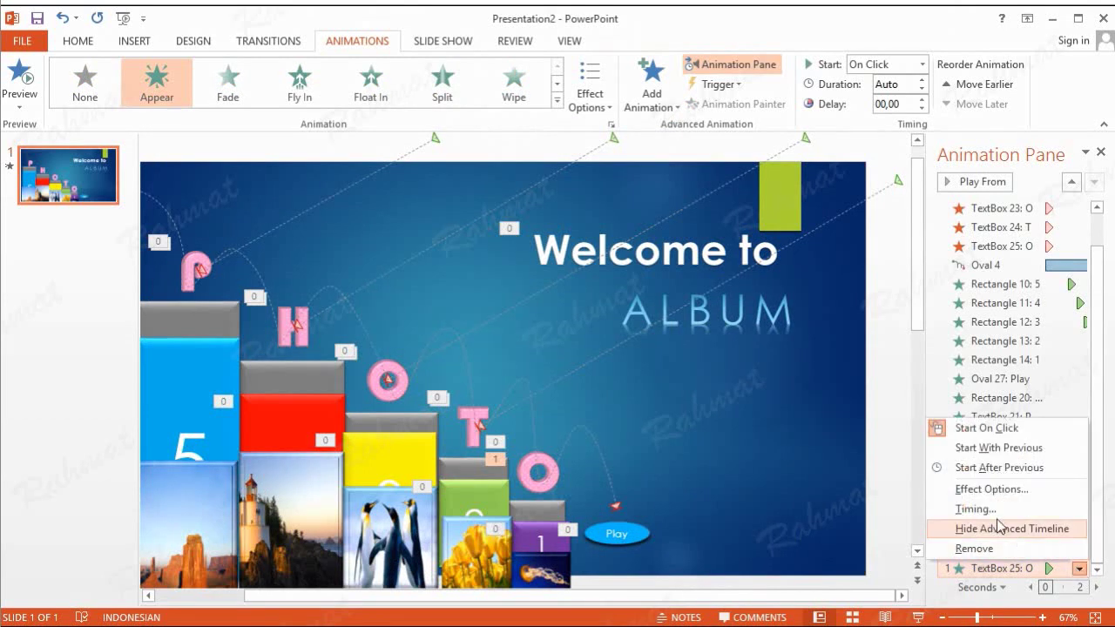
click(974, 509)
click(789, 305)
click(784, 352)
click(889, 497)
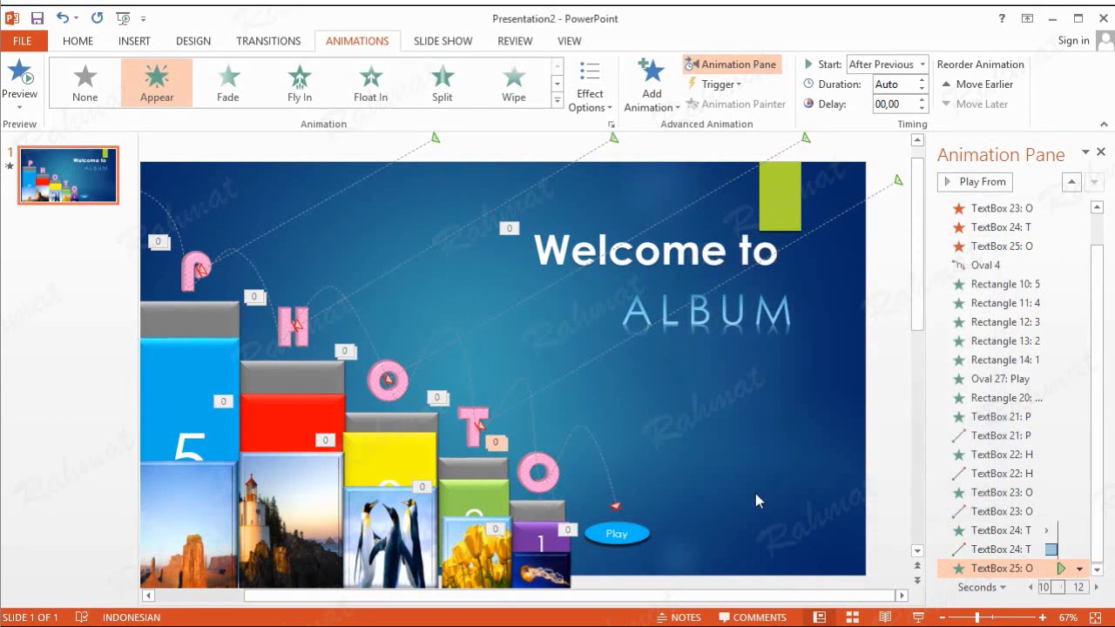
- Apply a Diagonal Up Right motion path to the final O letter
click(540, 466)
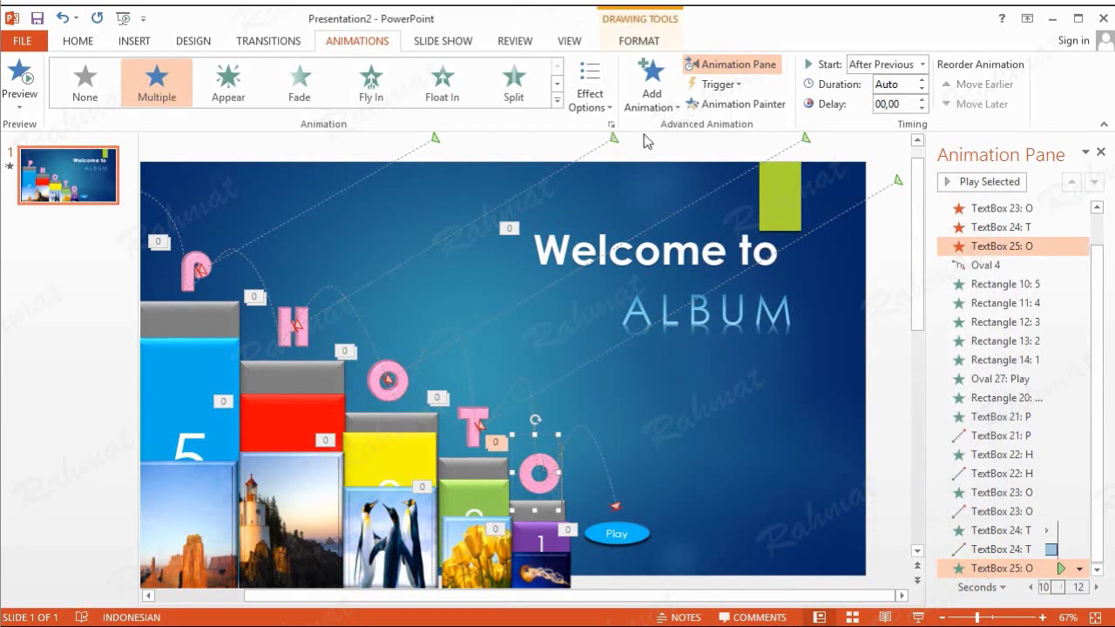
click(652, 96)
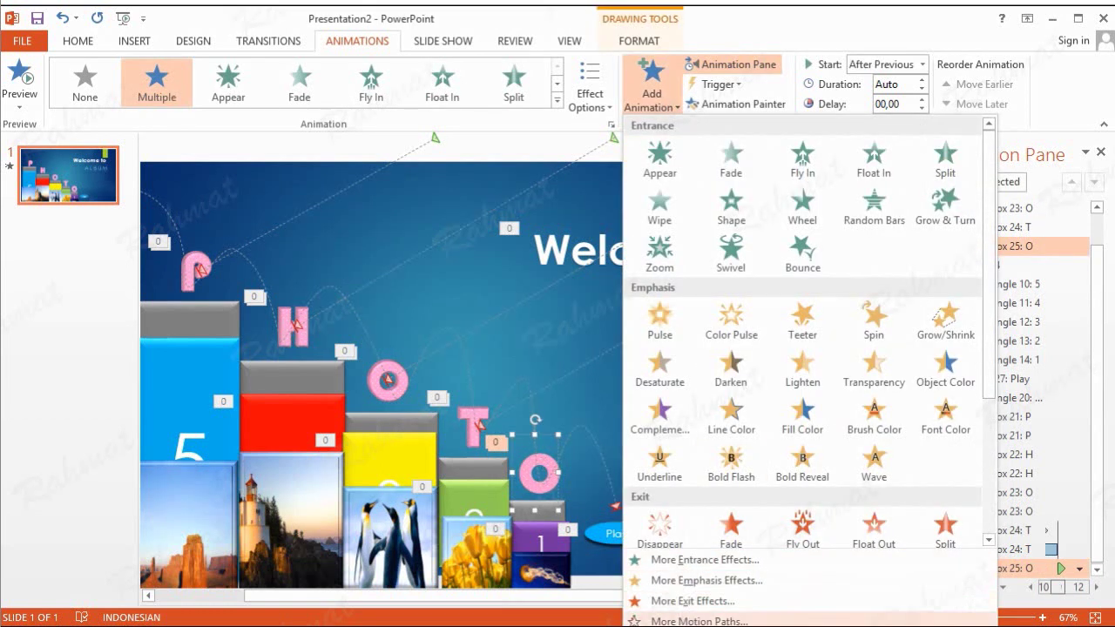
click(697, 620)
click(471, 448)
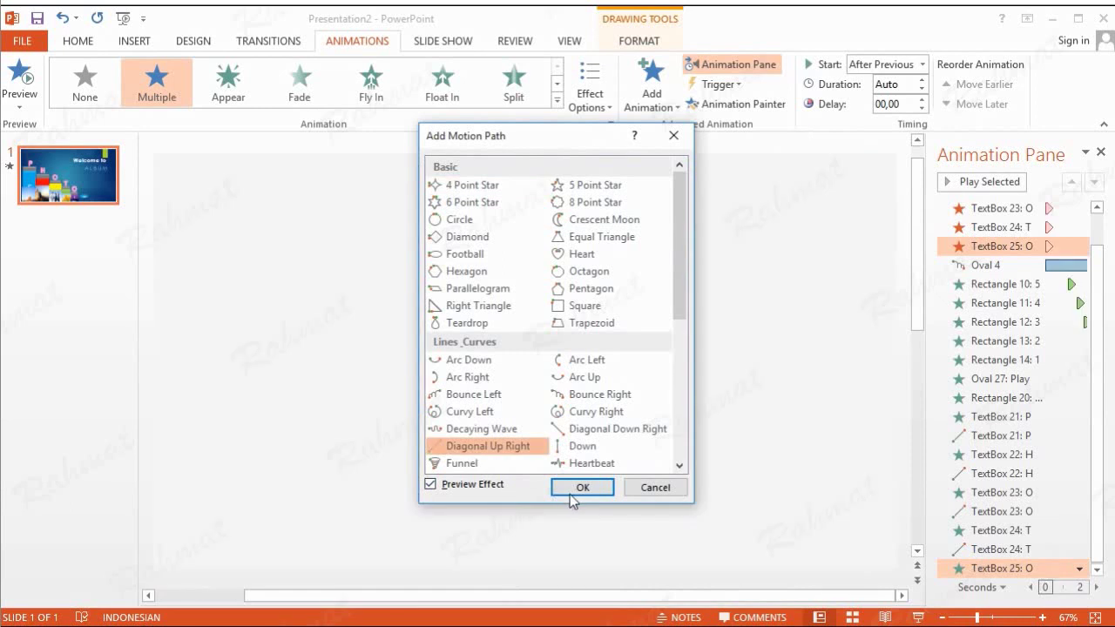
click(581, 486)
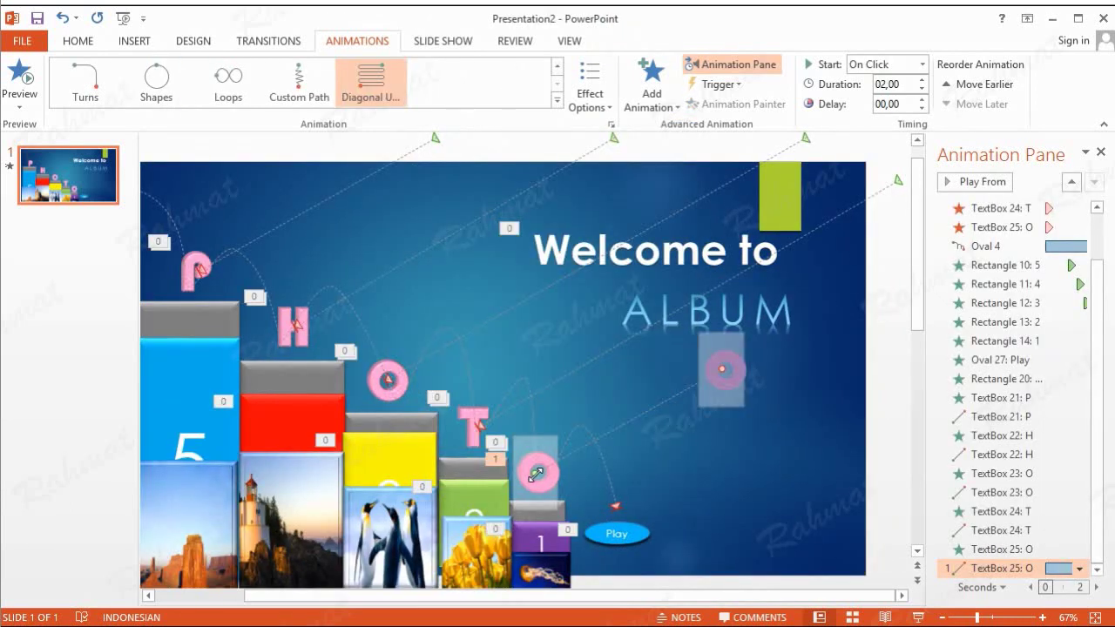
- Drag the O's path end just past the slide's right edge, with its start on the O
drag(536, 473, 886, 280)
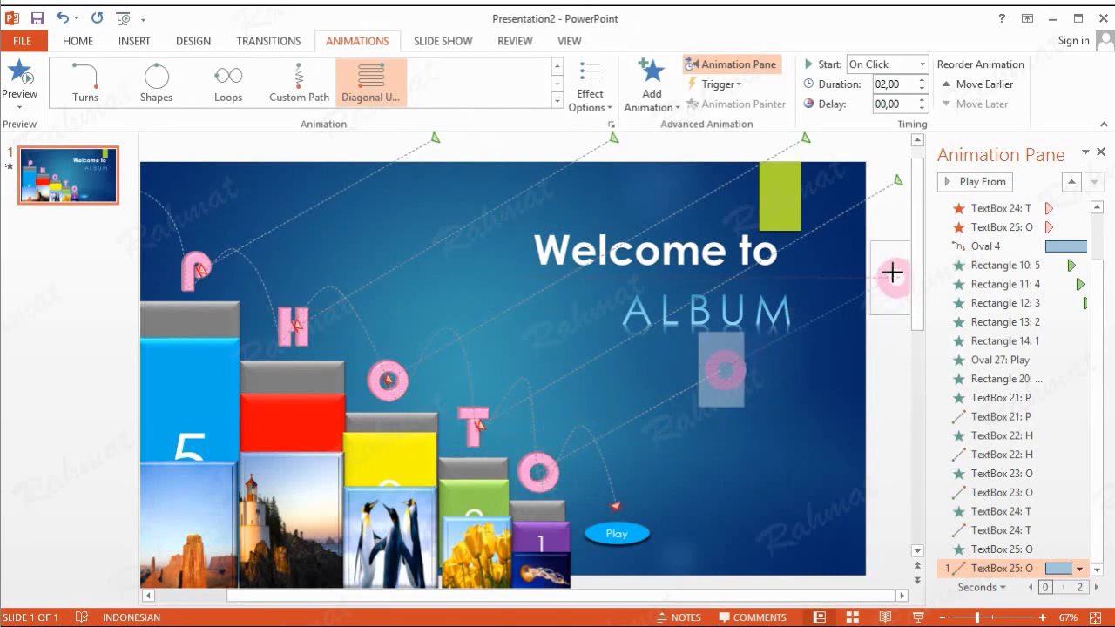
drag(886, 280, 895, 268)
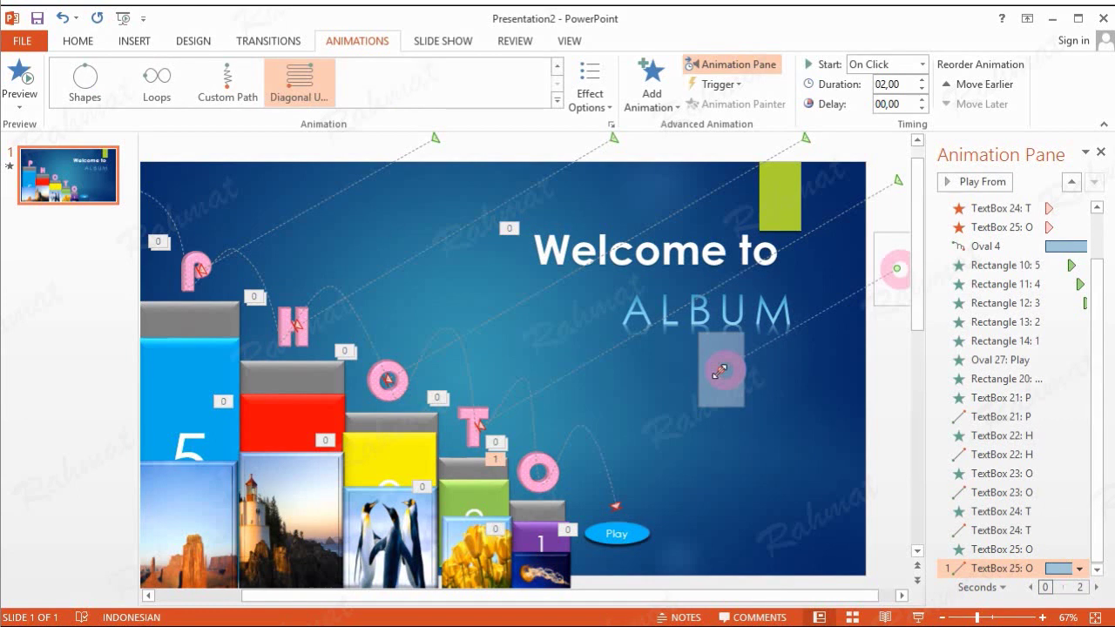
drag(719, 369, 541, 471)
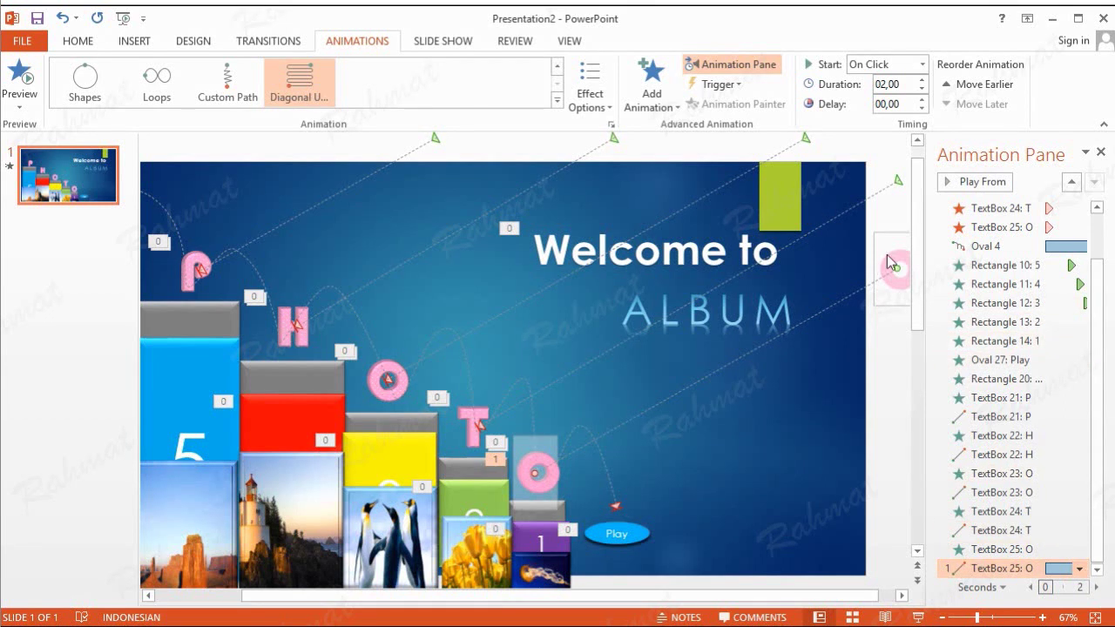
drag(895, 268, 896, 261)
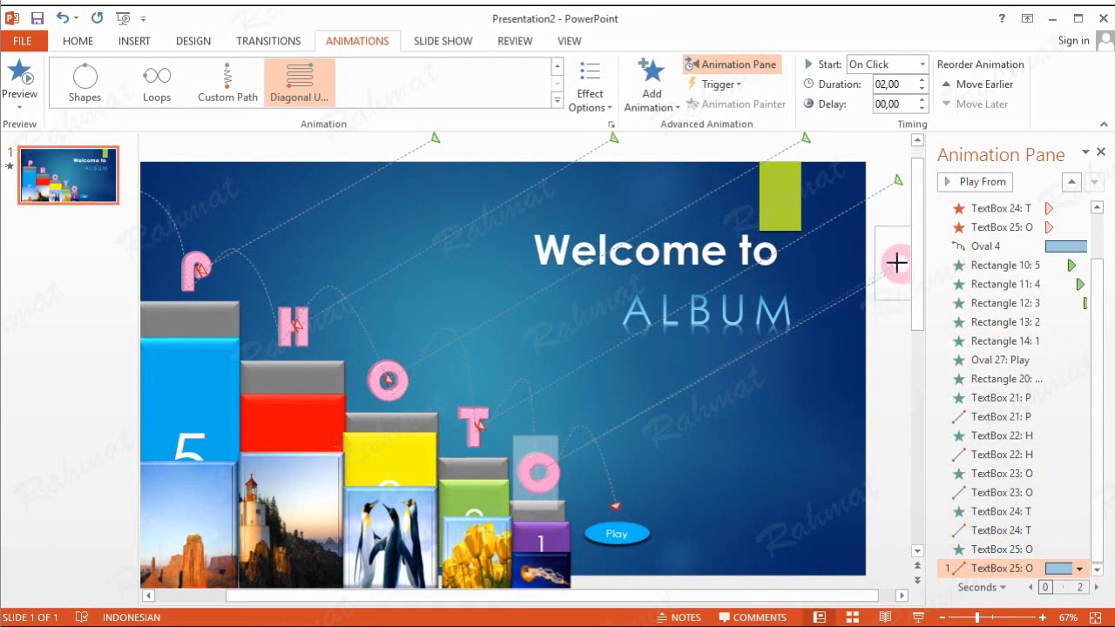
- Time the final O's diagonal fly-off to start With Previous and last 1 second (Fast)
click(1079, 567)
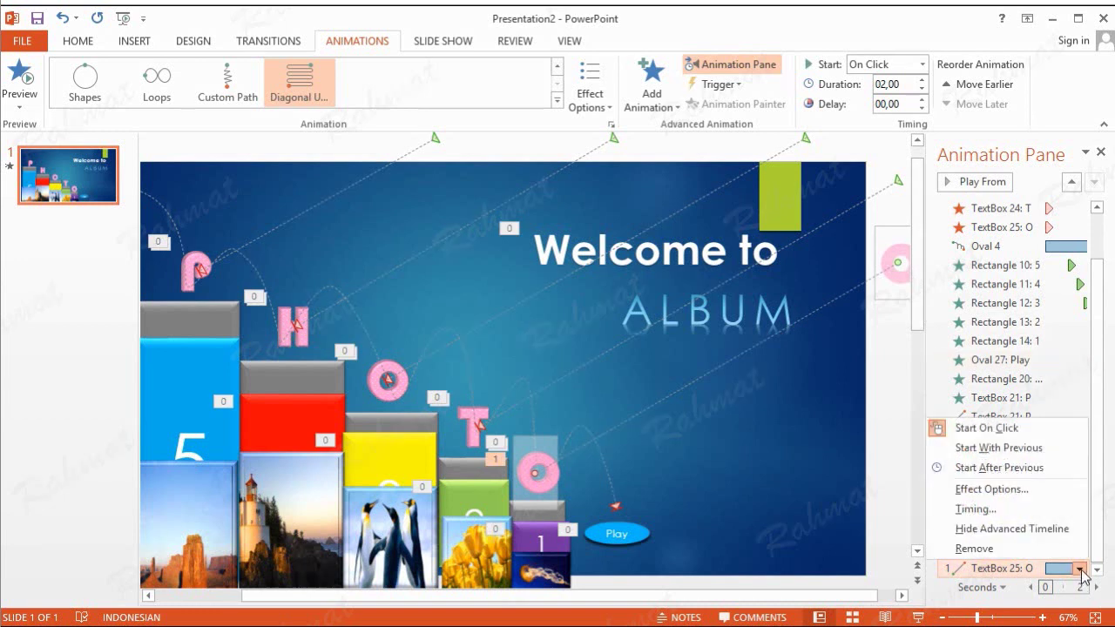
click(1035, 514)
click(805, 276)
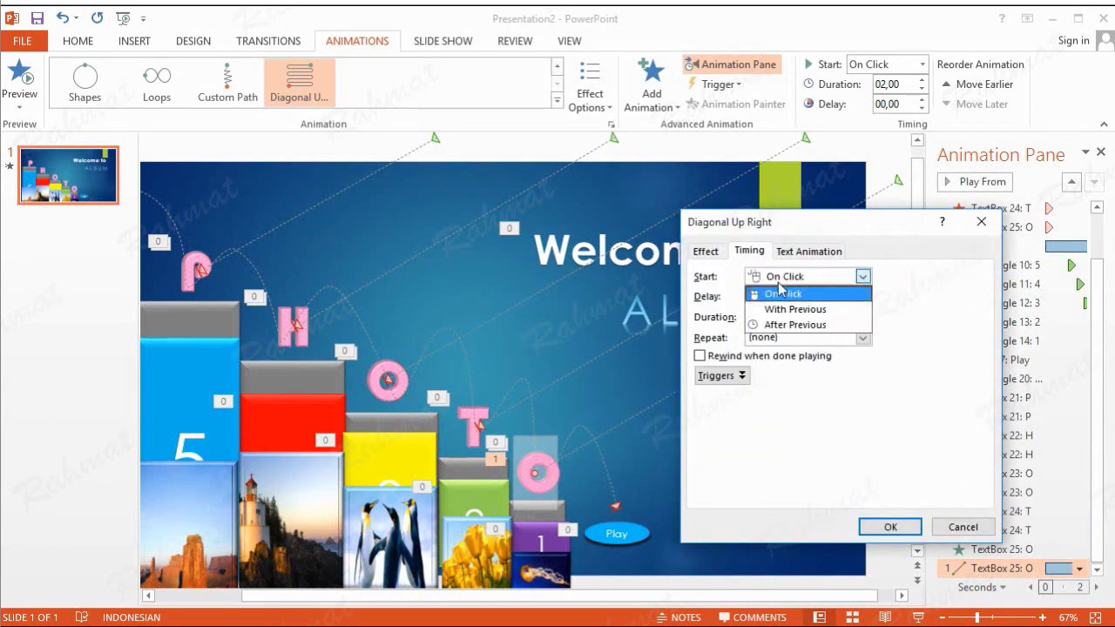
click(782, 310)
click(862, 316)
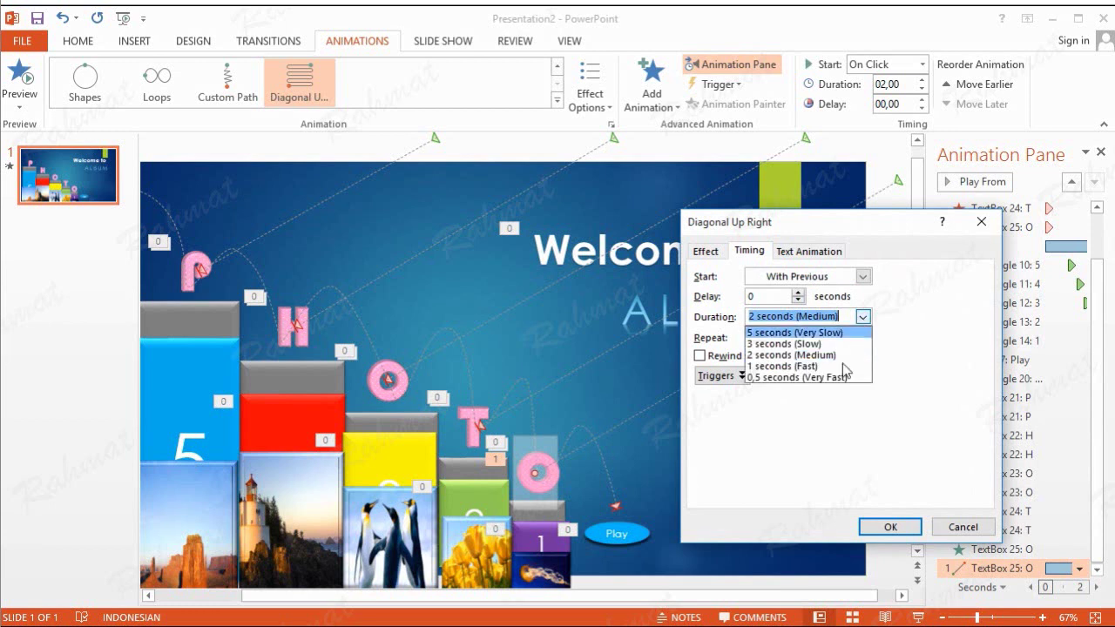
click(842, 367)
click(705, 251)
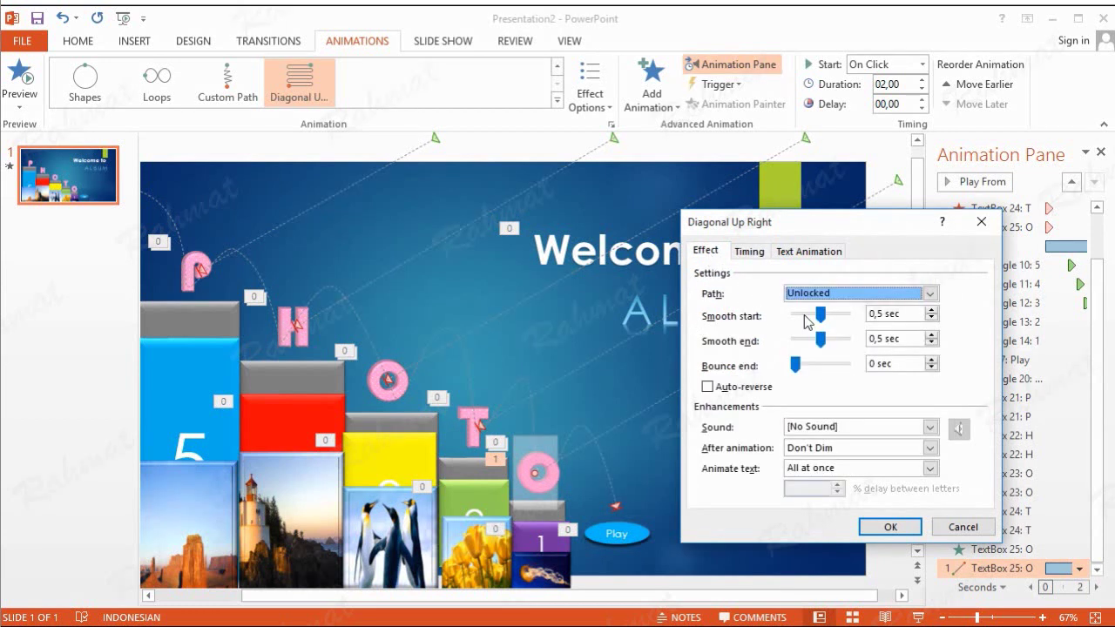
click(895, 527)
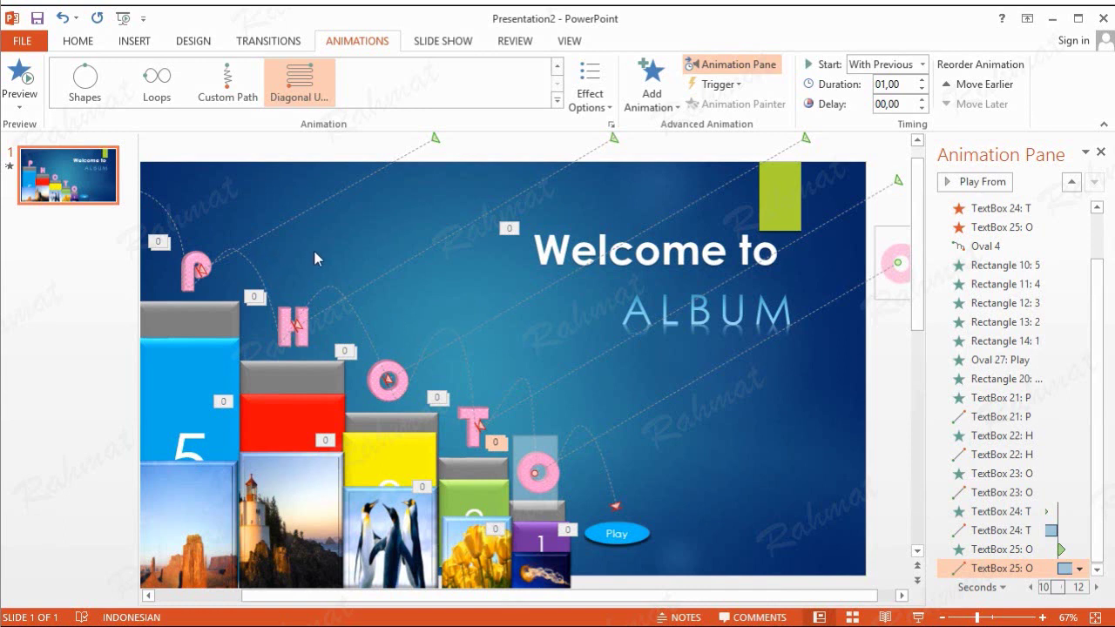
click(198, 375)
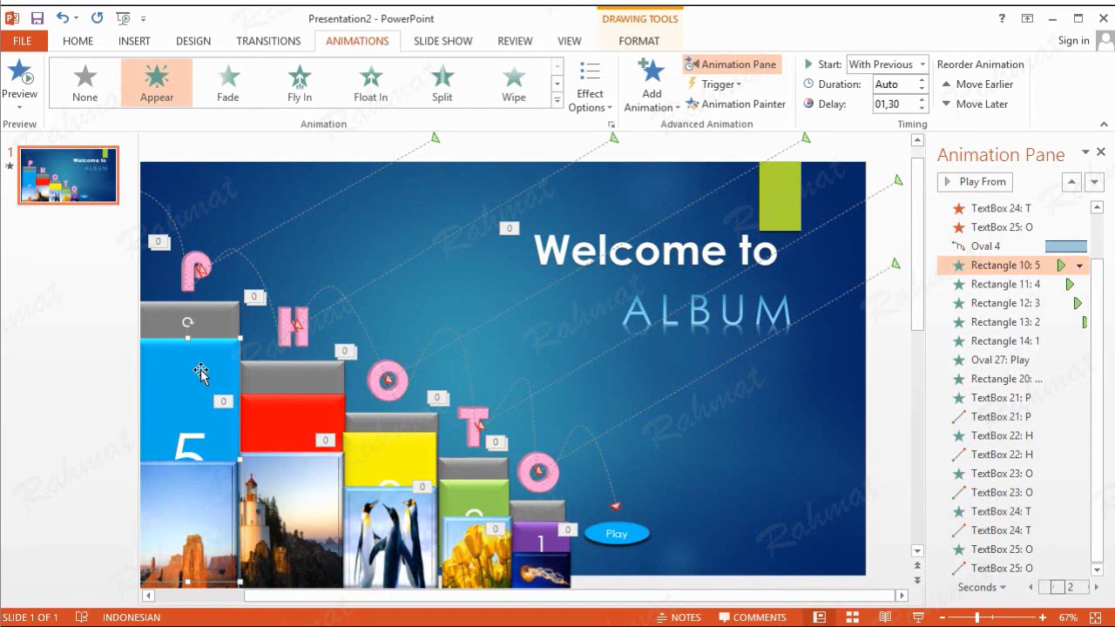
- Position the blue 5 bar at 0,44 cm horizontal and 6,44 cm vertical
right_click(210, 359)
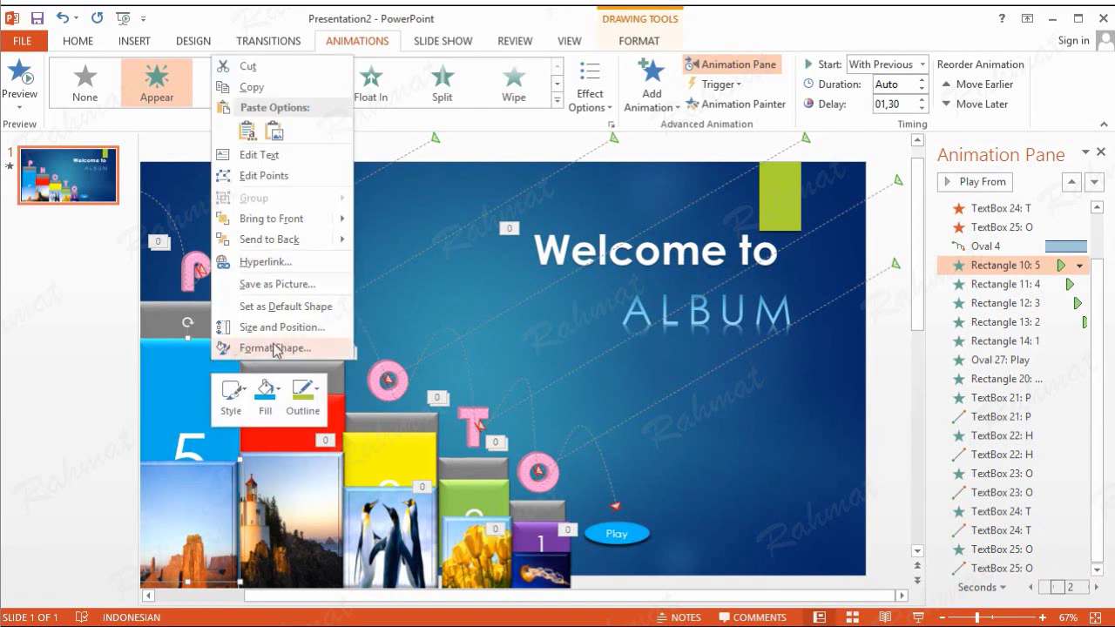
click(296, 331)
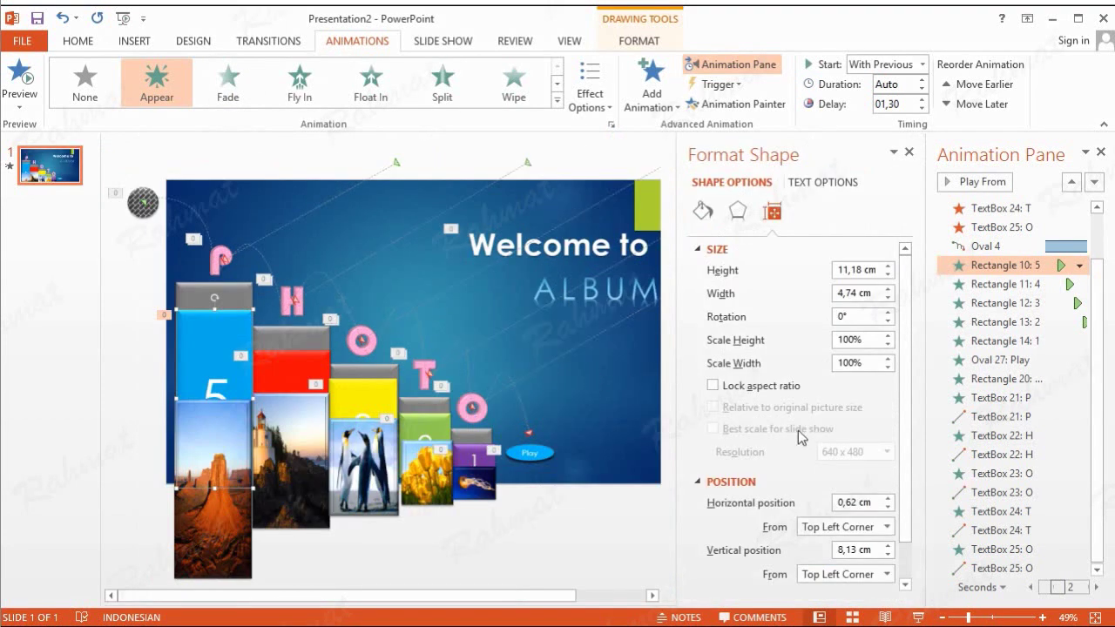
drag(858, 501, 830, 504)
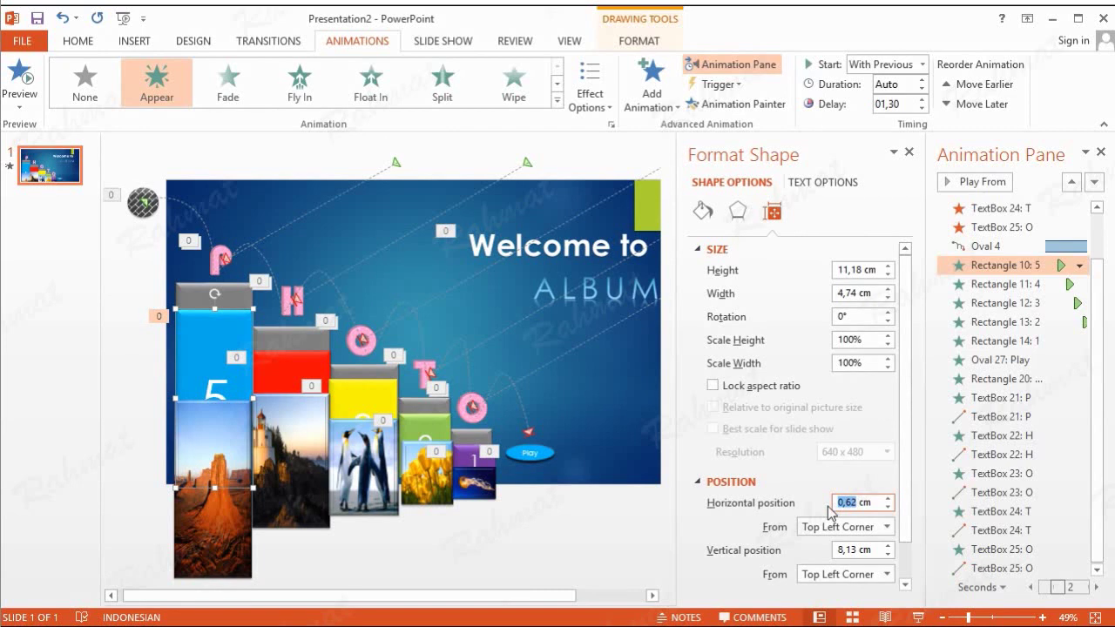
text(0)
drag(854, 549, 837, 568)
text(6)
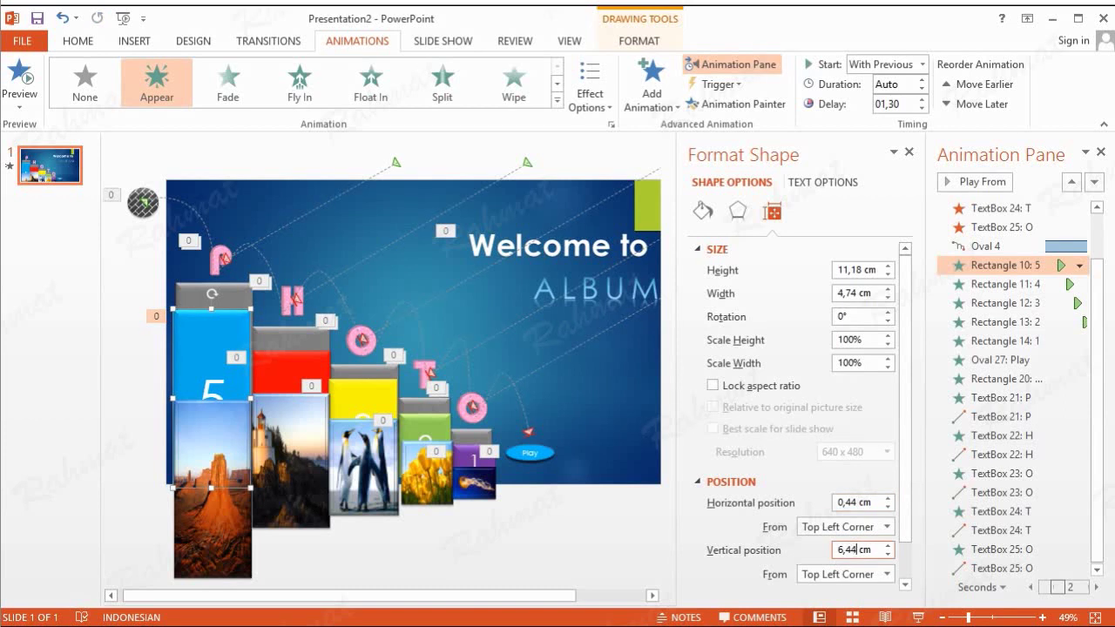
key(Return)
- Position the red 4 bar at 5,22 cm horizontal and 9,18 cm vertical
click(306, 363)
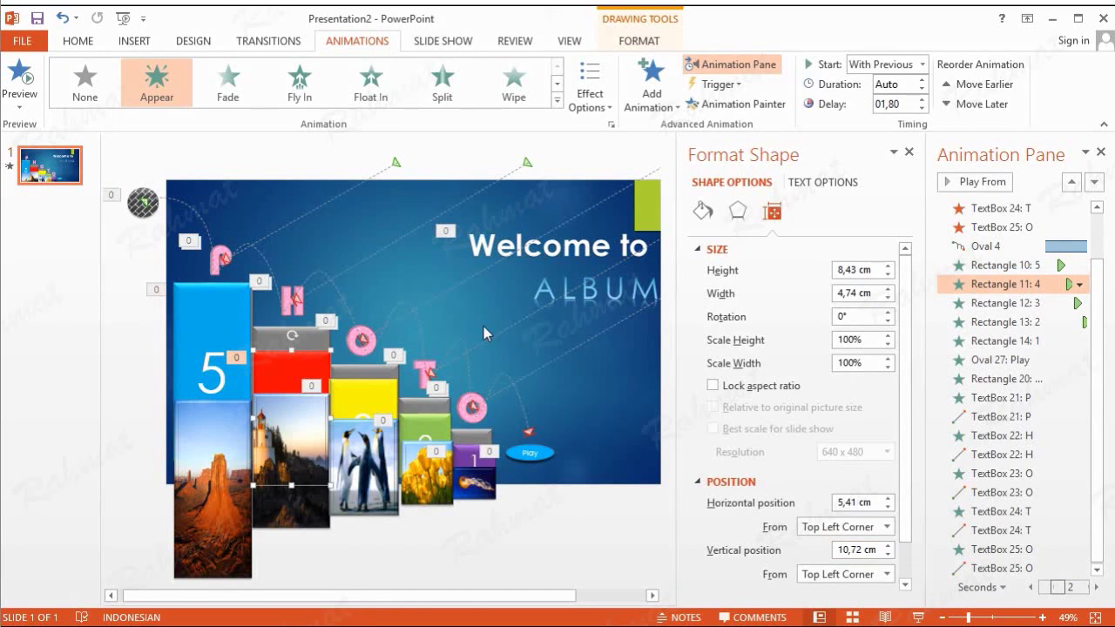
click(840, 503)
drag(857, 502, 836, 501)
text(5)
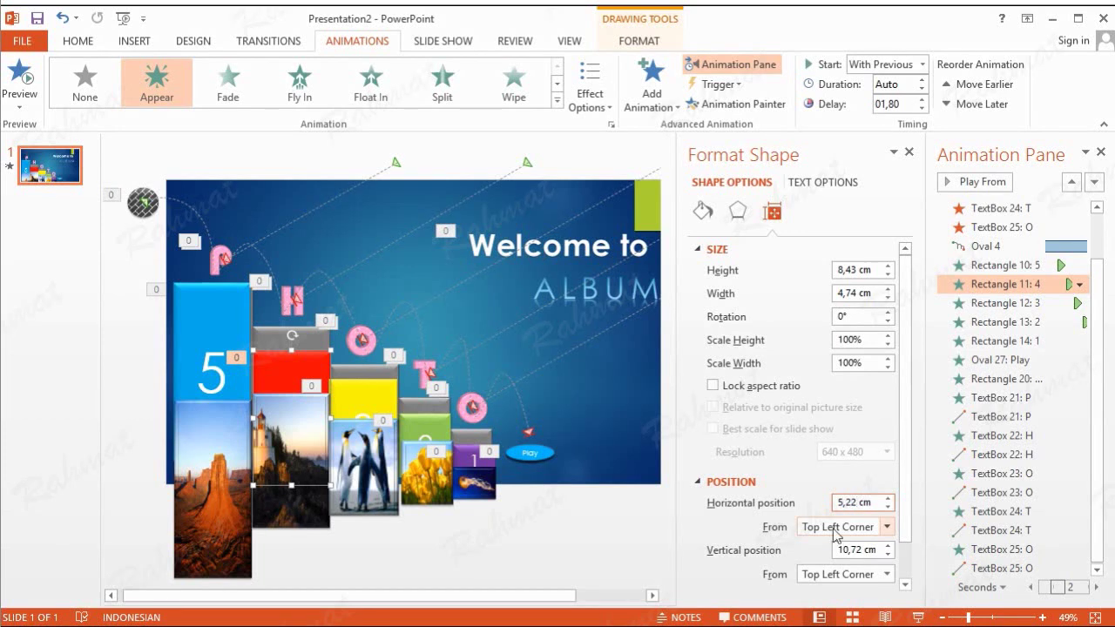
drag(863, 550, 829, 549)
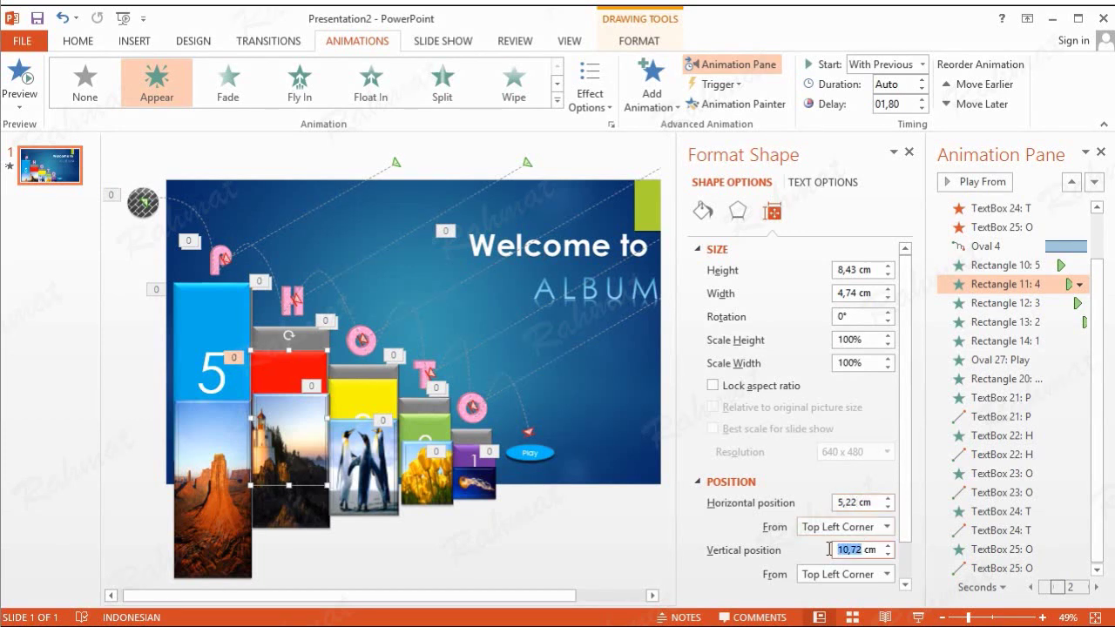
text(9,18)
key(Return)
- Move the yellow 3 bar to a new horizontal position and 11,56 cm vertical
click(381, 392)
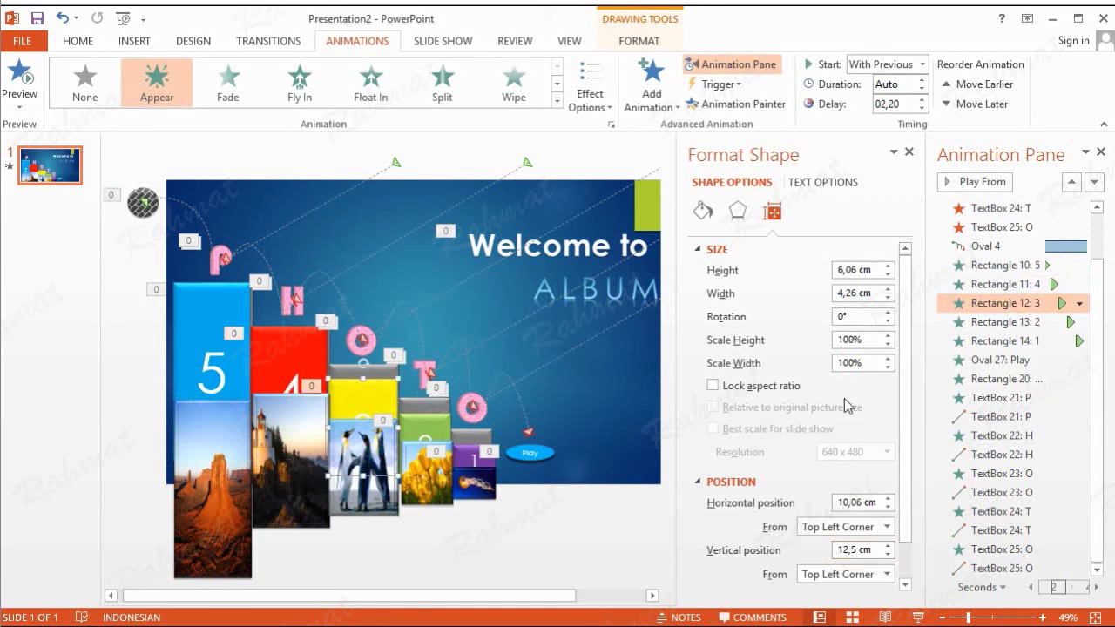
drag(862, 503, 835, 503)
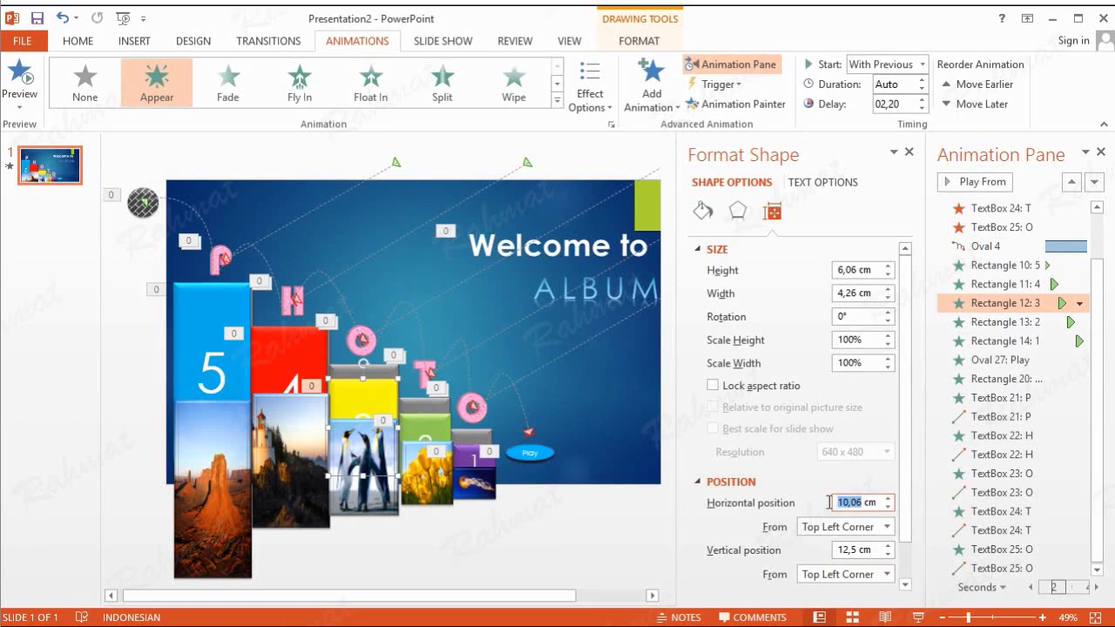
text(9,)
drag(858, 549, 836, 550)
text(11,56)
key(Return)
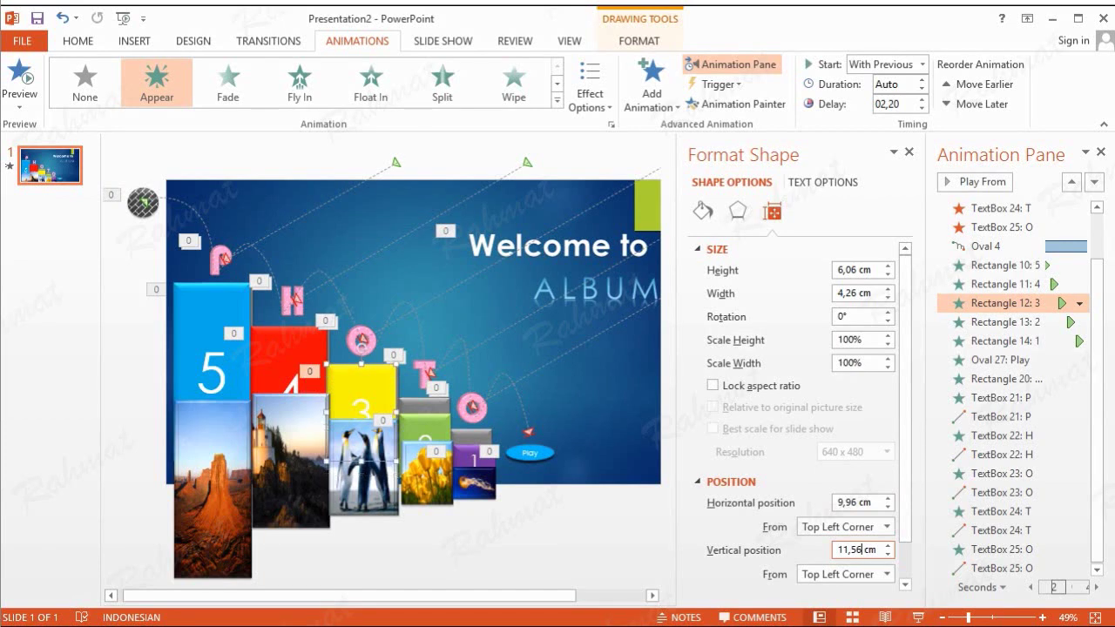
- Position the green 2 bar at 14,25 cm horizontal and 13,64 cm vertical
click(434, 424)
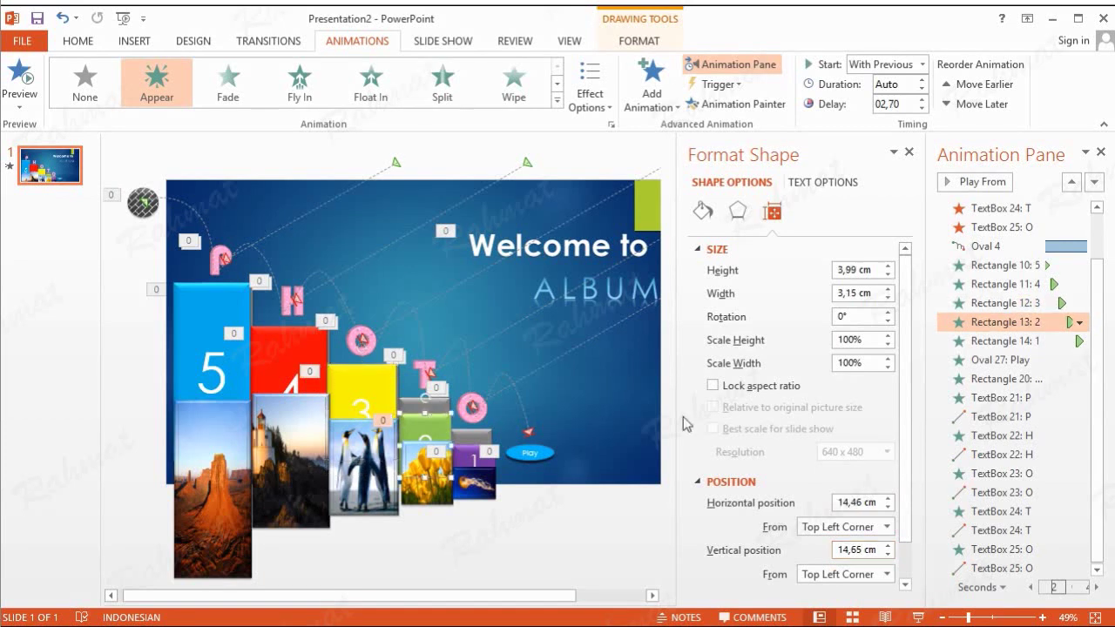
click(858, 503)
double_click(858, 503)
text(1)
double_click(857, 556)
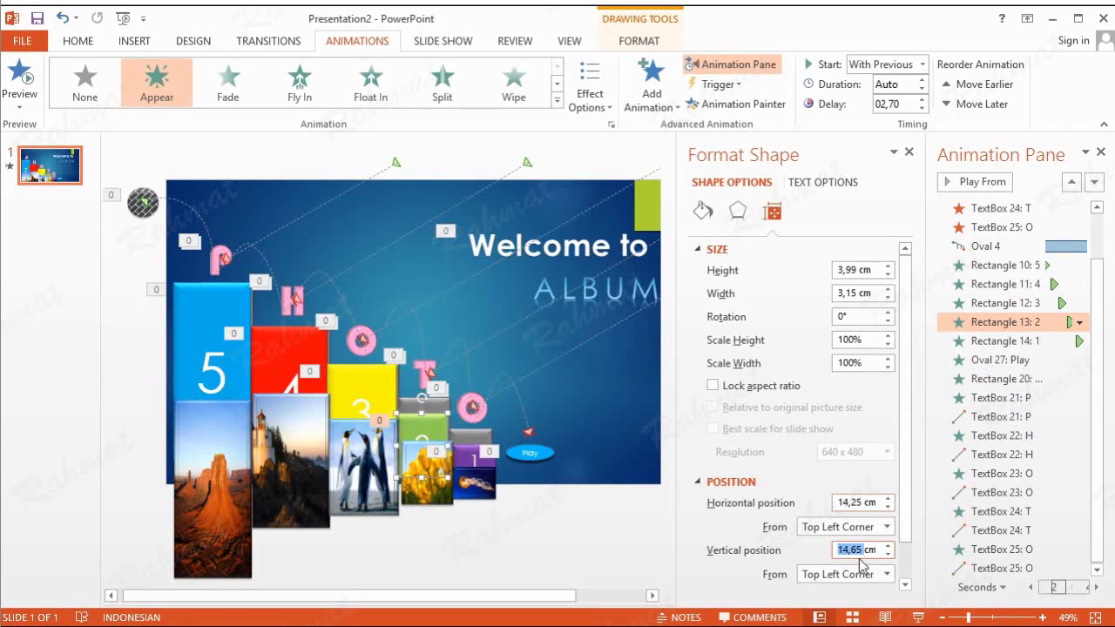
text(13)
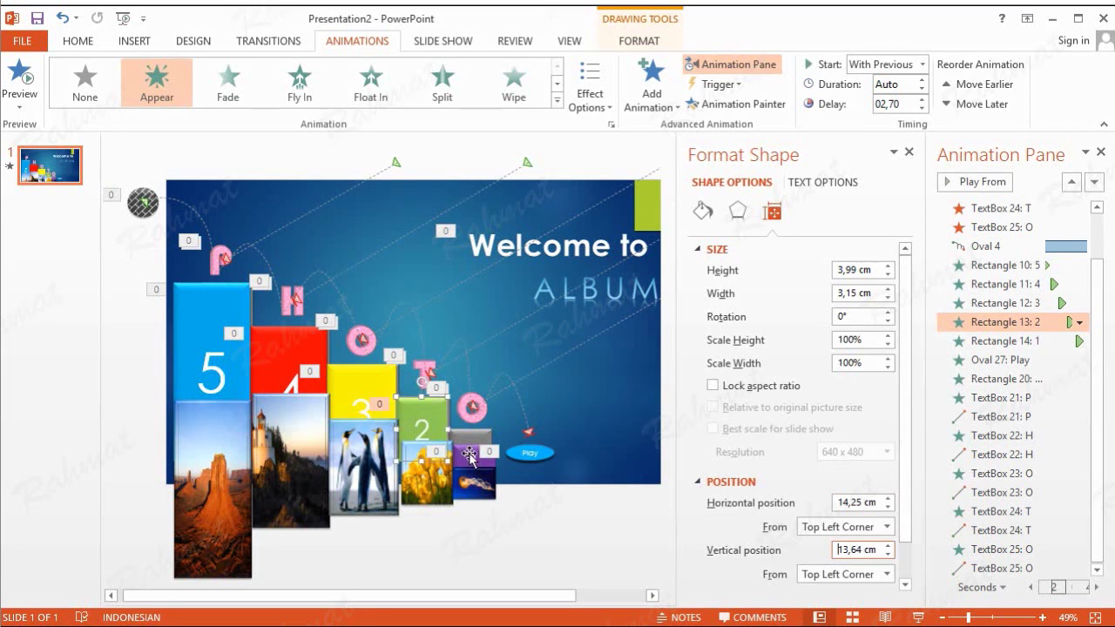
- Position the purple 1 bar at 17,4 cm horizontal and 15,61 cm vertical
click(471, 456)
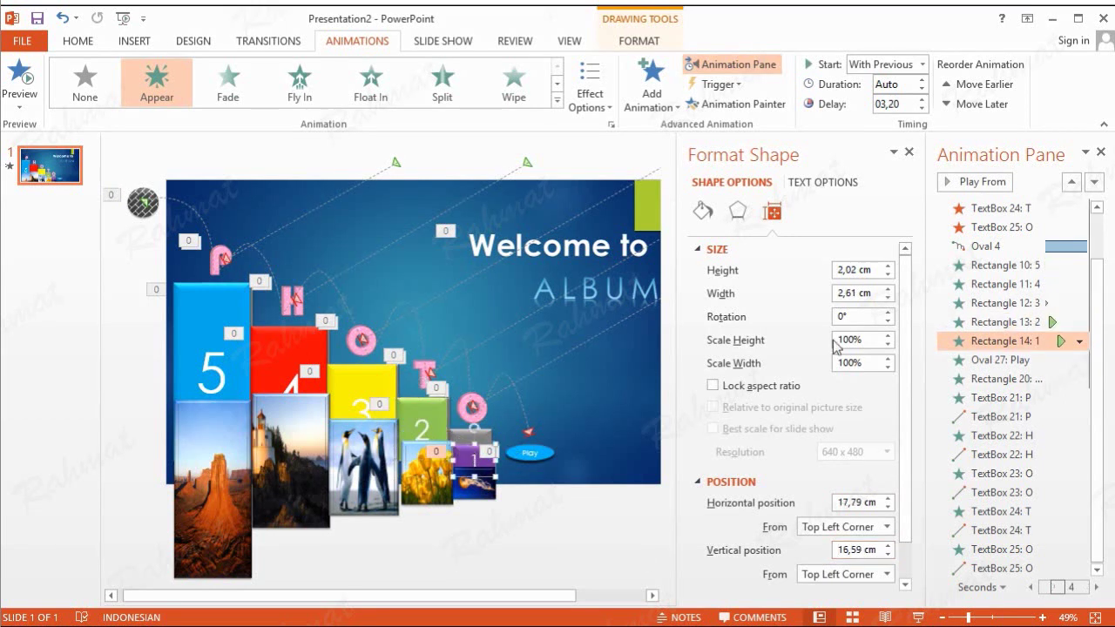
double_click(863, 503)
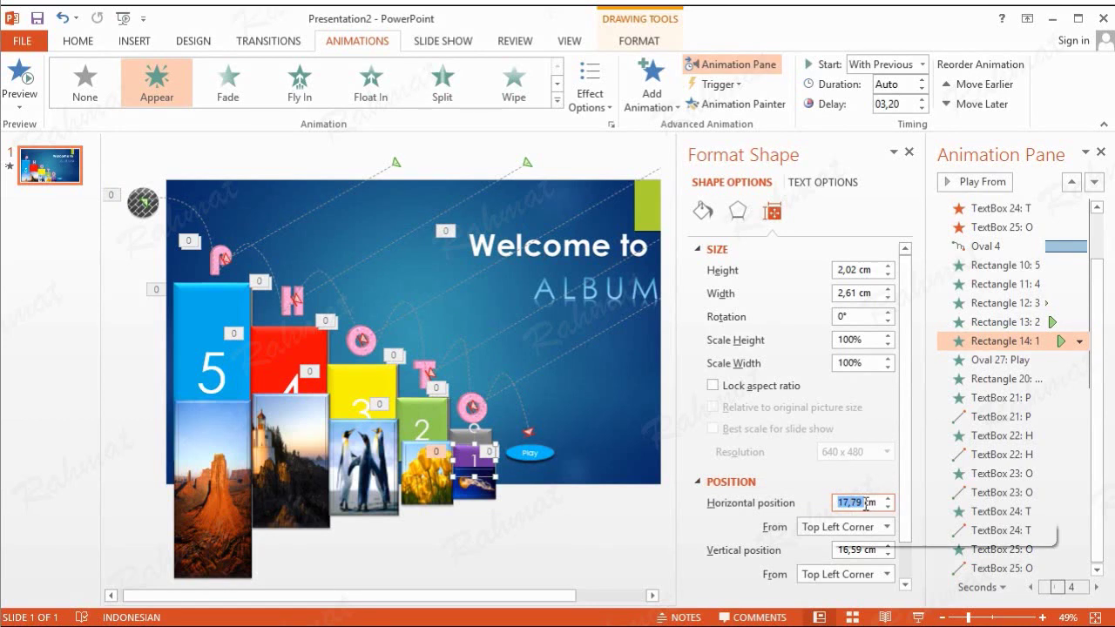
text(17)
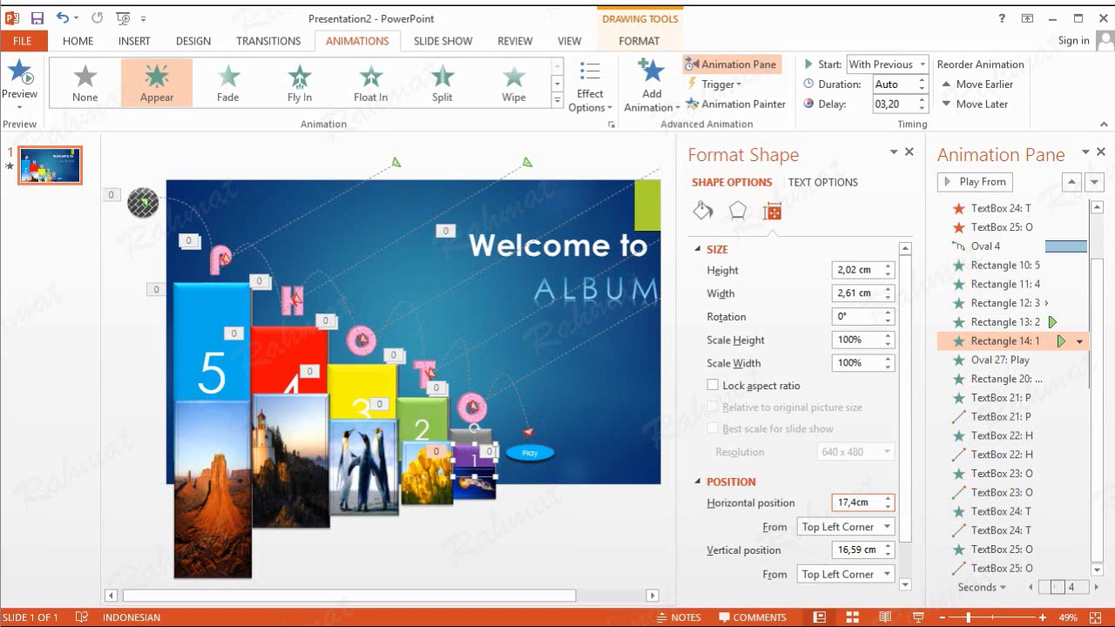
double_click(845, 550)
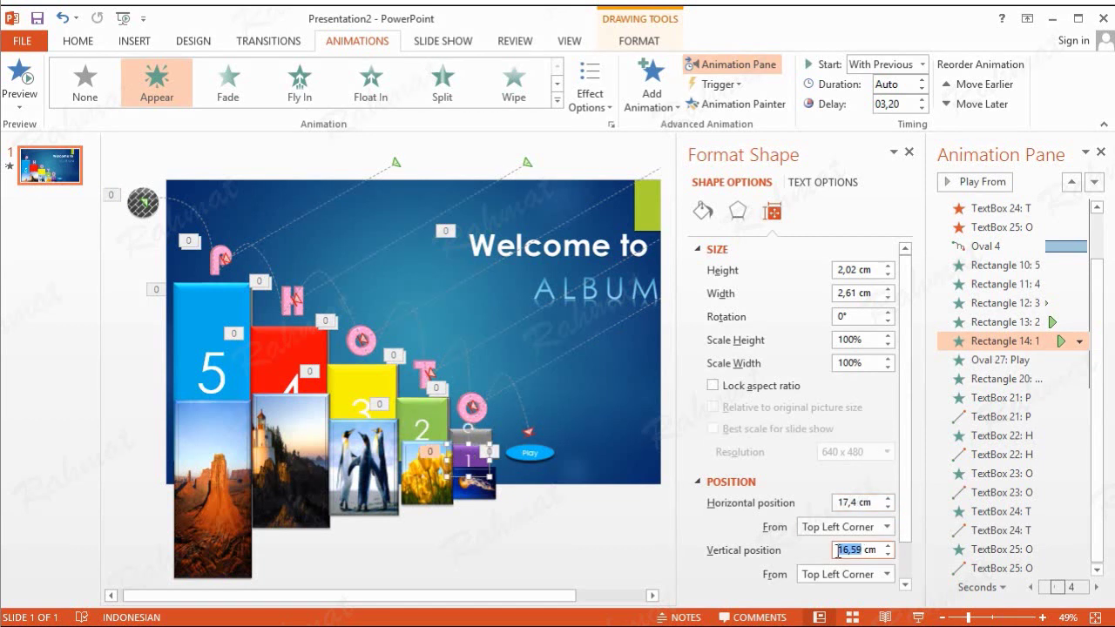
text(15,6)
text(1)
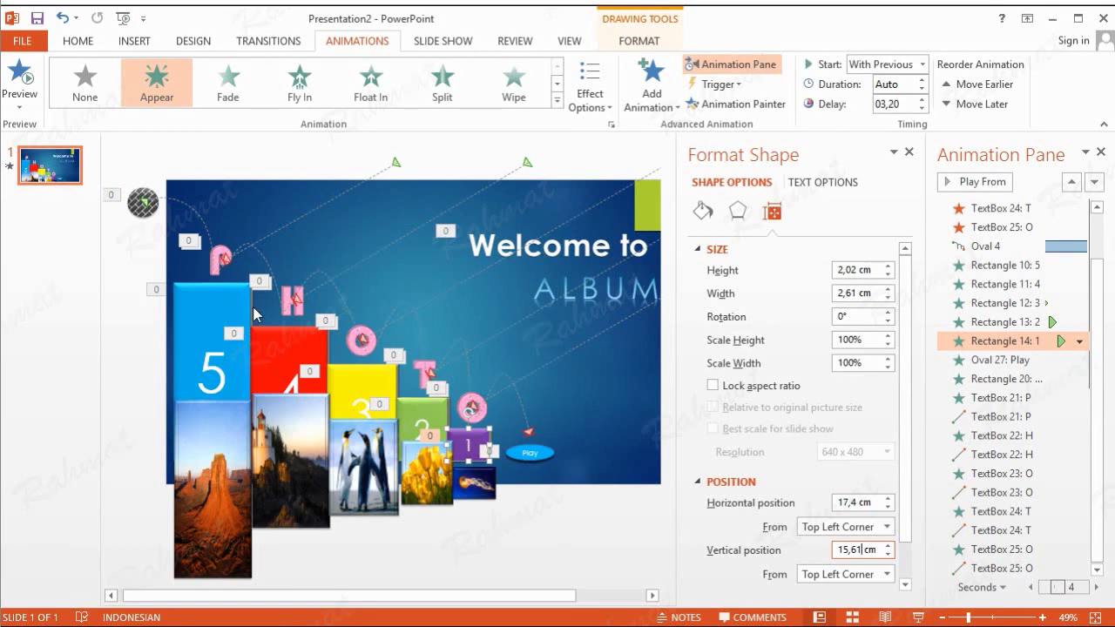
- Nudge the blue 5, yellow 3 and green 2 blocks into alignment
click(251, 309)
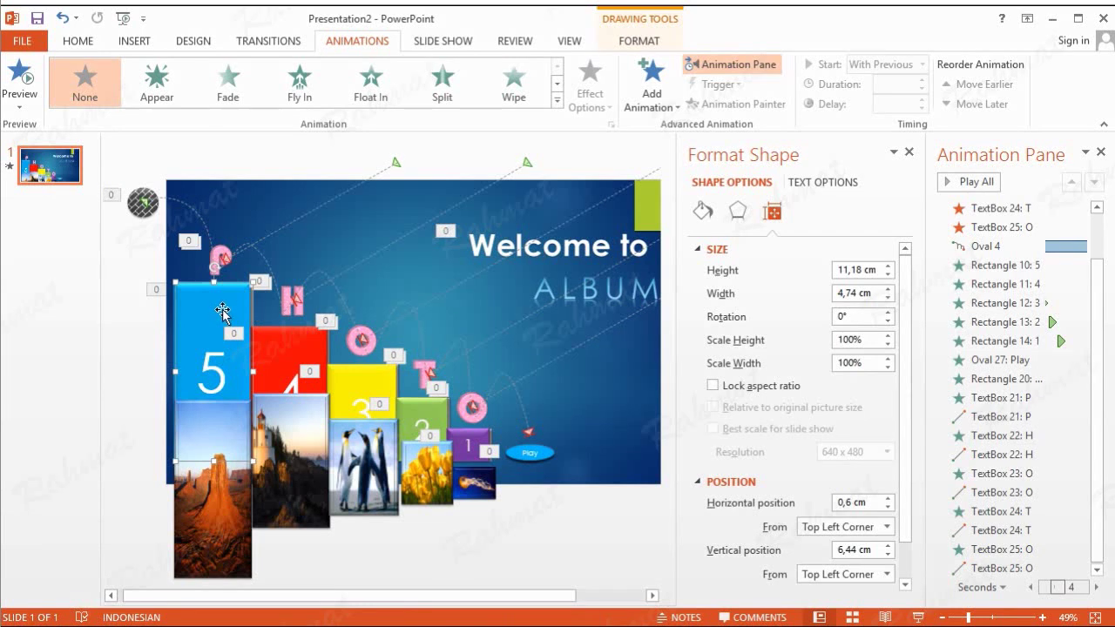
key(Escape)
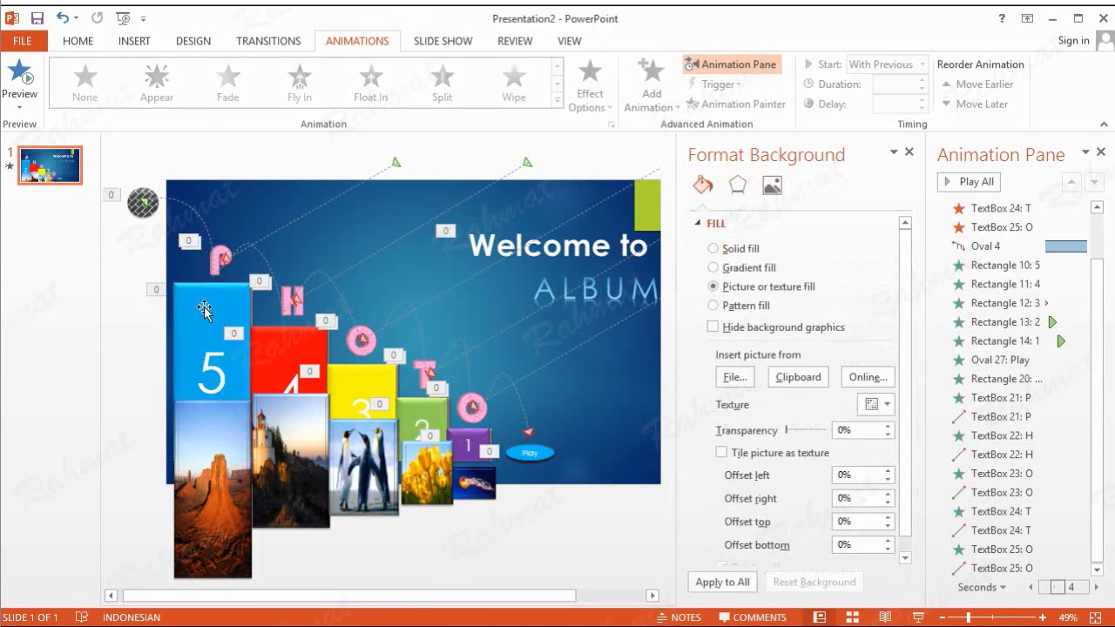
click(217, 311)
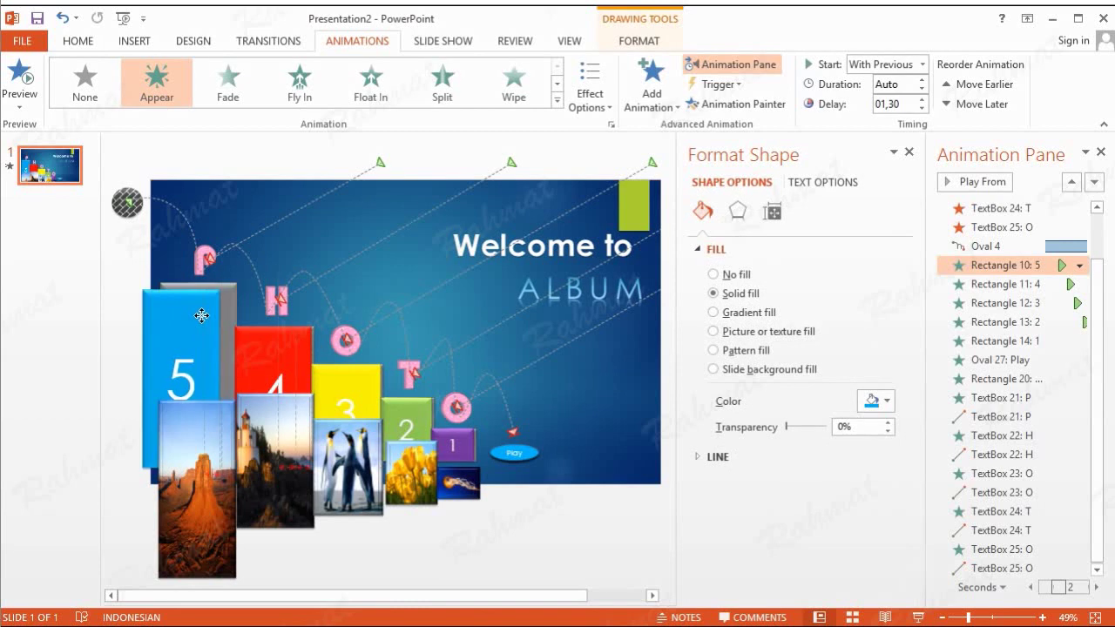
drag(206, 306, 203, 306)
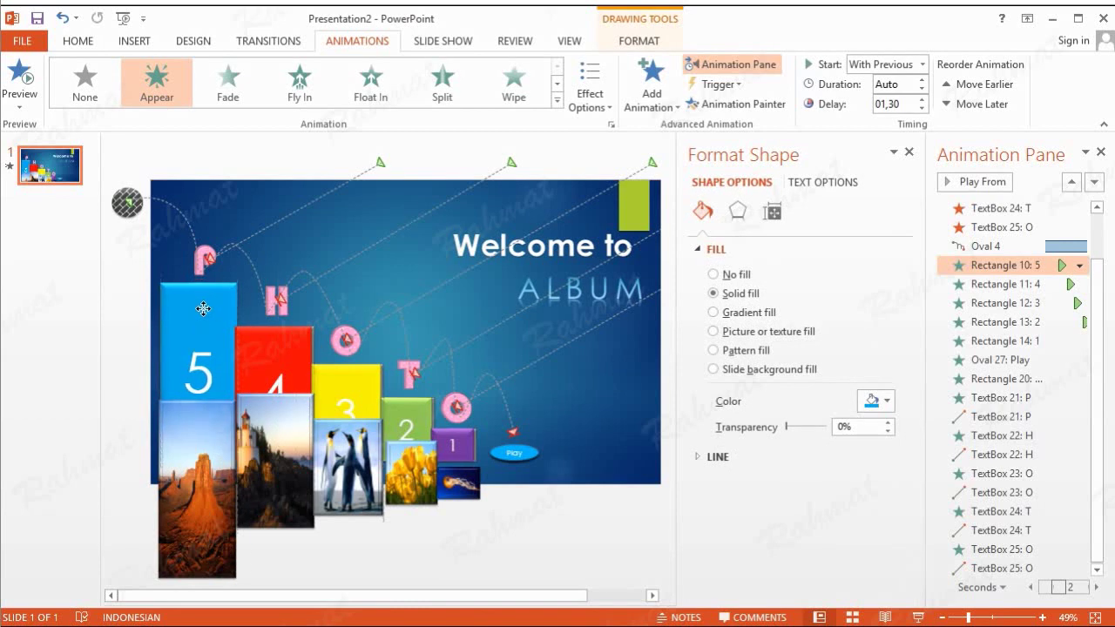
click(279, 342)
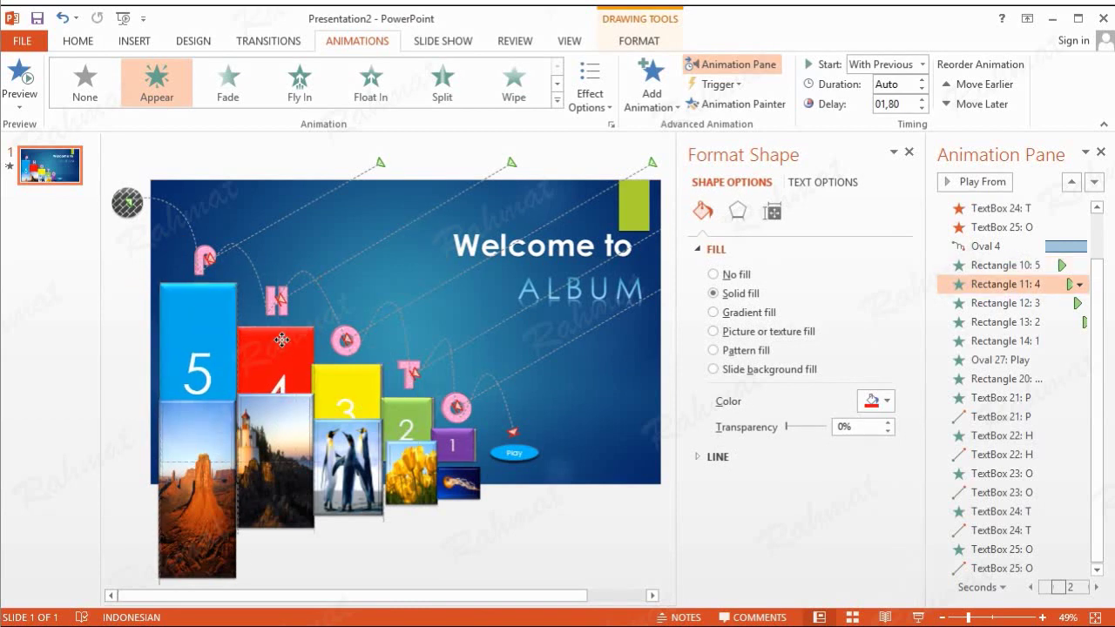
click(351, 378)
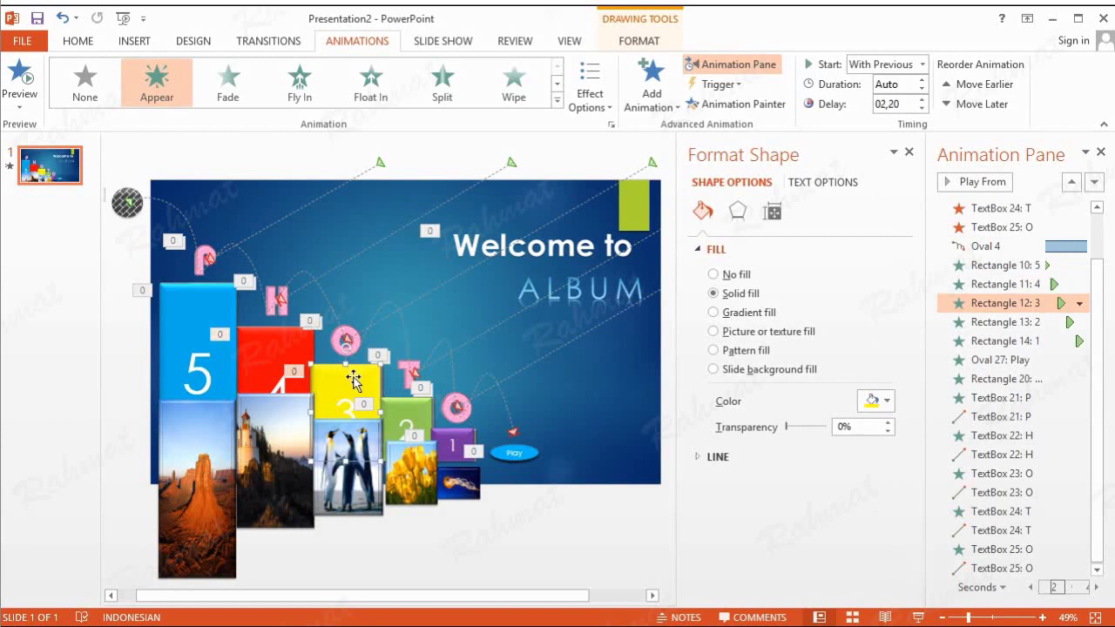
drag(353, 380, 356, 380)
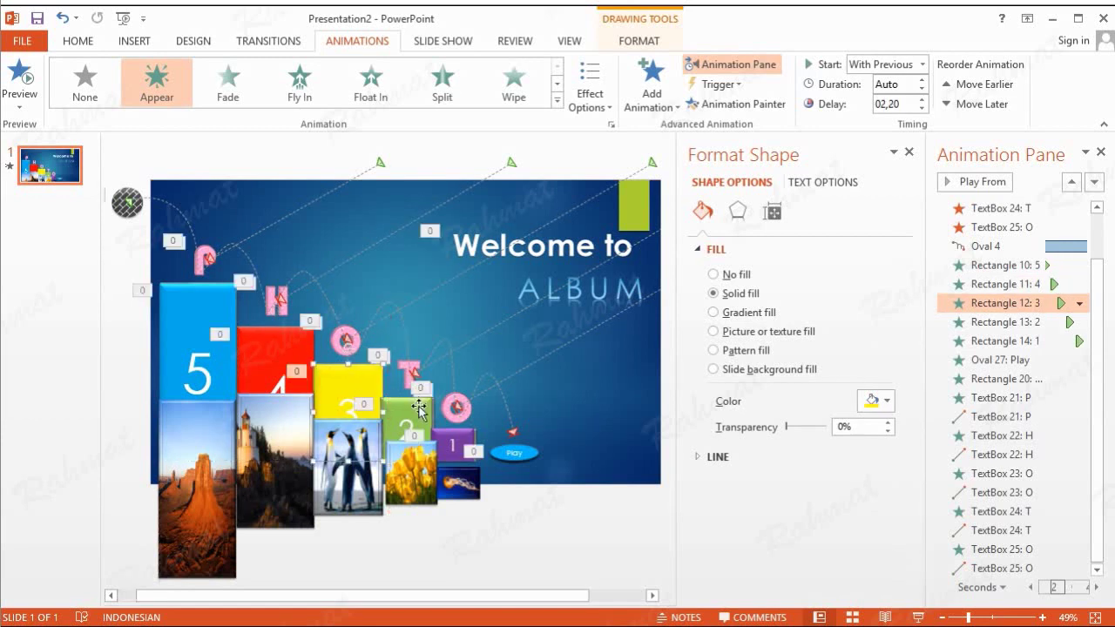
drag(419, 409, 421, 407)
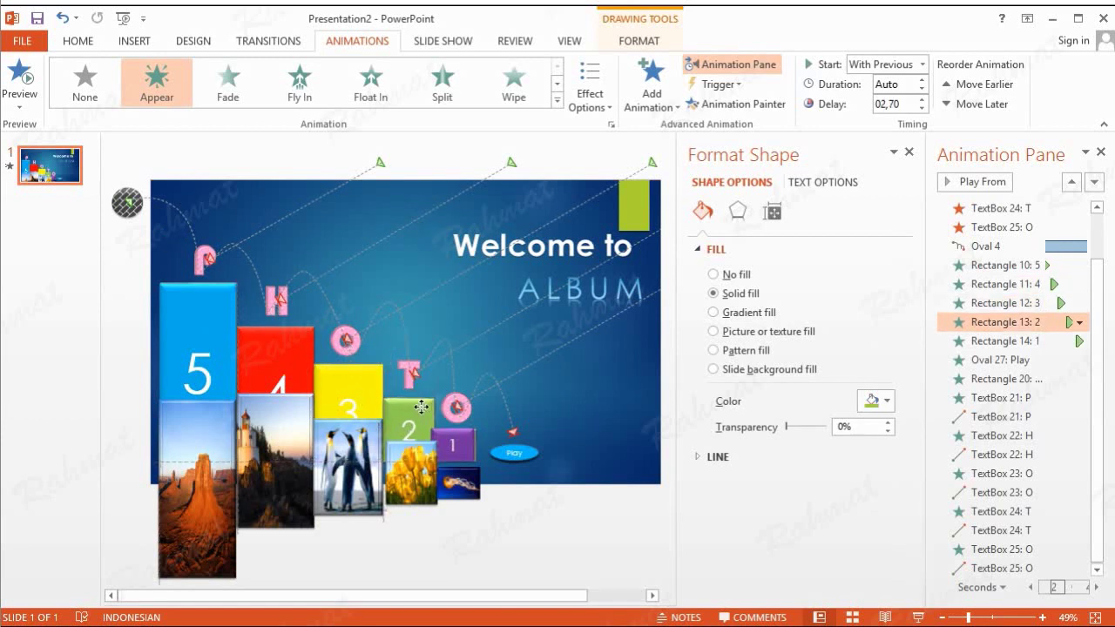
- Align the pink O and purple 1 block, then lay the desert photo over the blue 5 block
drag(460, 436, 465, 435)
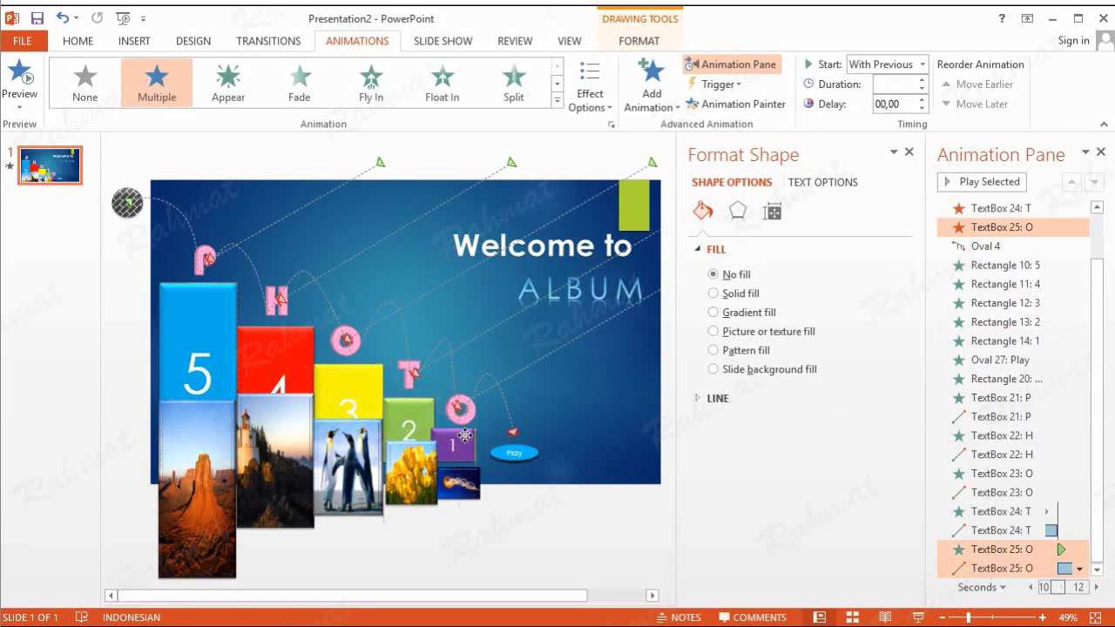
click(467, 449)
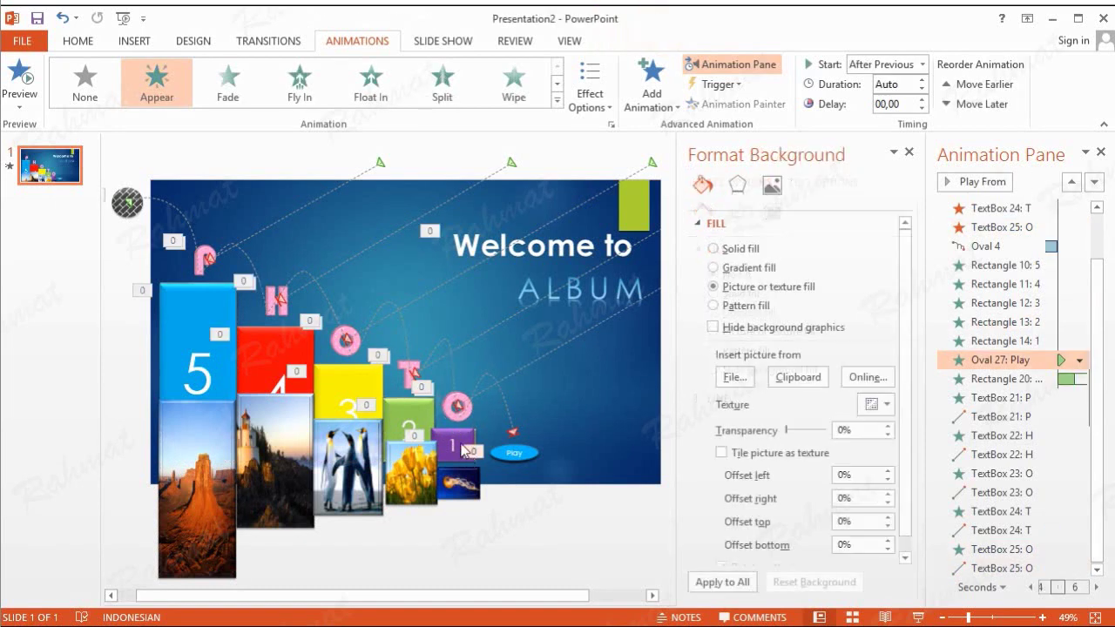
click(469, 444)
drag(471, 439, 465, 439)
drag(215, 441, 213, 331)
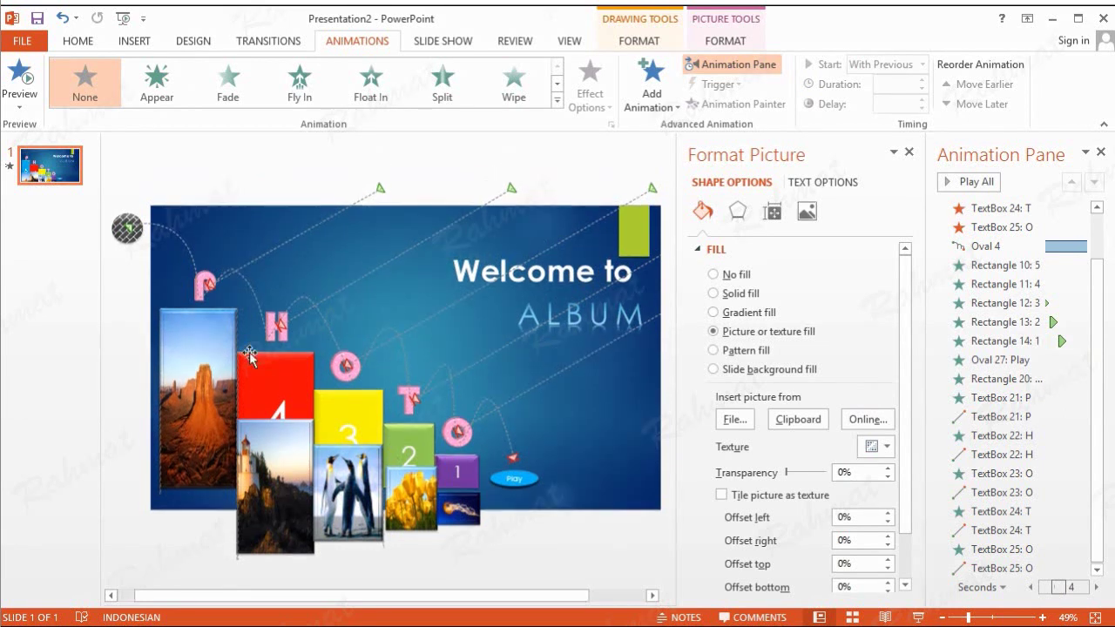
- Position the lighthouse photo over the red 4 block and close the Format Picture pane
click(296, 433)
drag(296, 433, 294, 364)
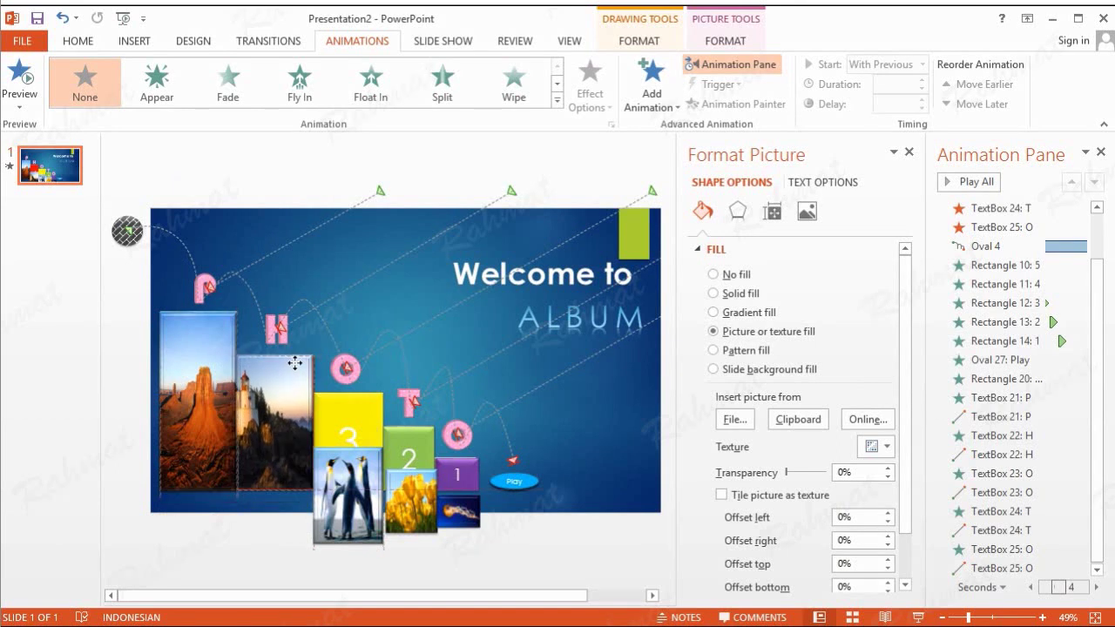
click(288, 510)
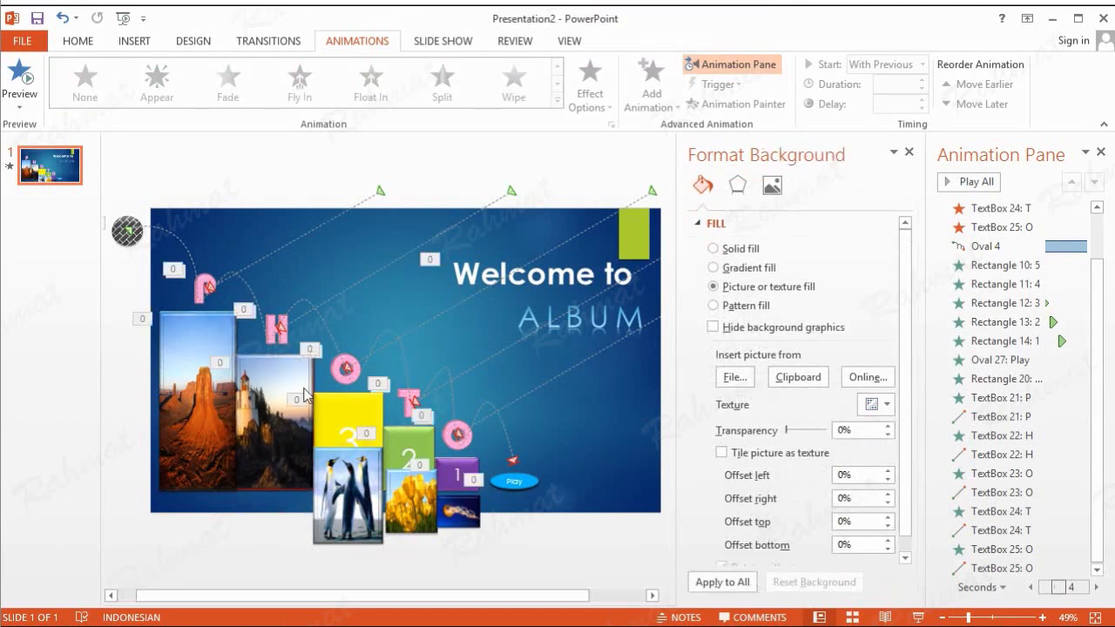
click(289, 378)
mouse_move(289, 378)
mouse_down()
mouse_move(289, 391)
mouse_move(283, 371)
mouse_up()
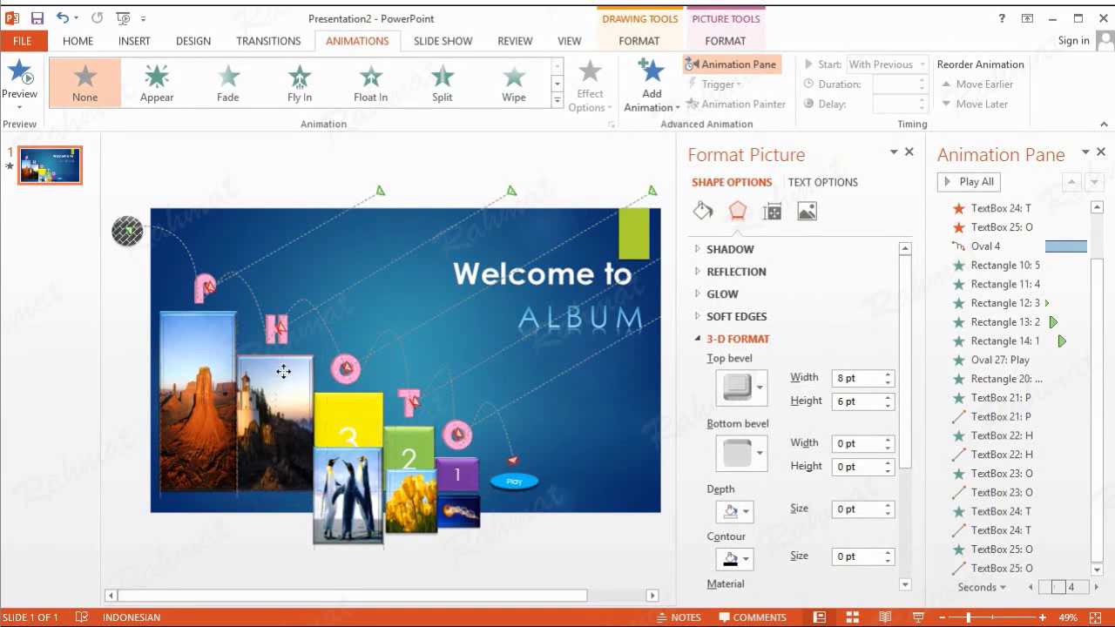
click(281, 514)
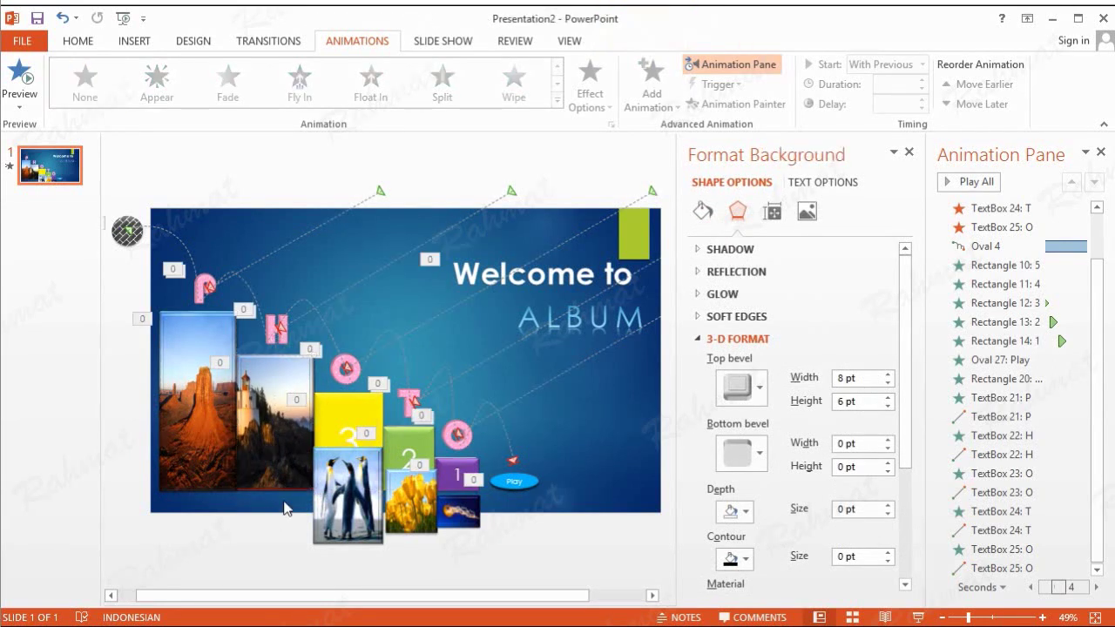
click(279, 453)
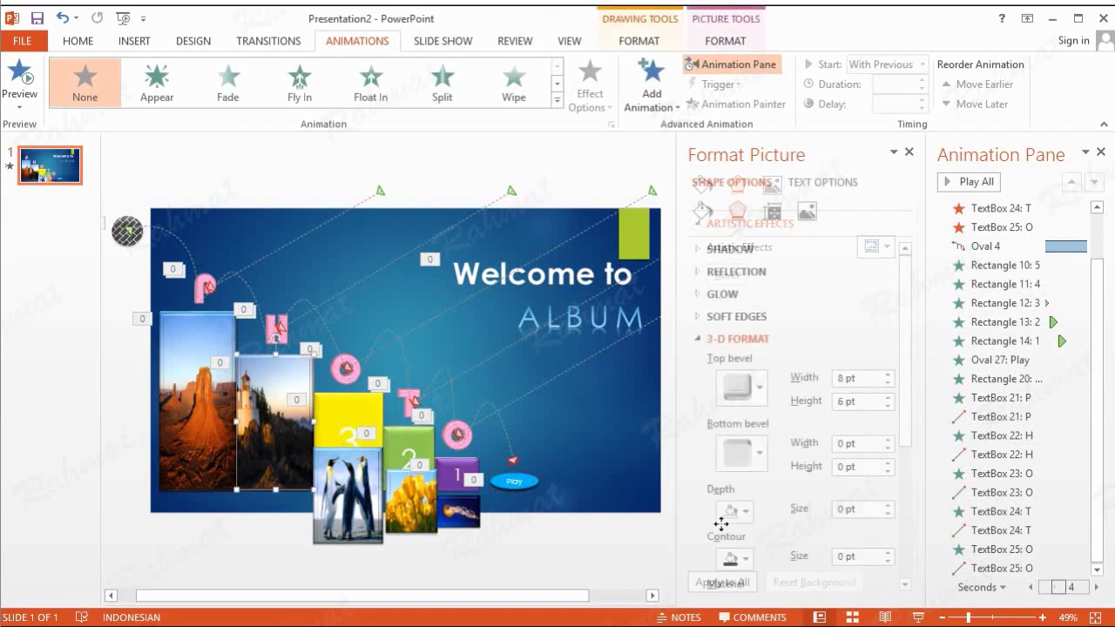
click(909, 151)
- Cover the yellow 3, green 2 and purple 1 blocks with the penguin, tulip and jellyfish photos
mouse_move(395, 543)
mouse_down()
mouse_move(507, 446)
mouse_move(488, 395)
mouse_up()
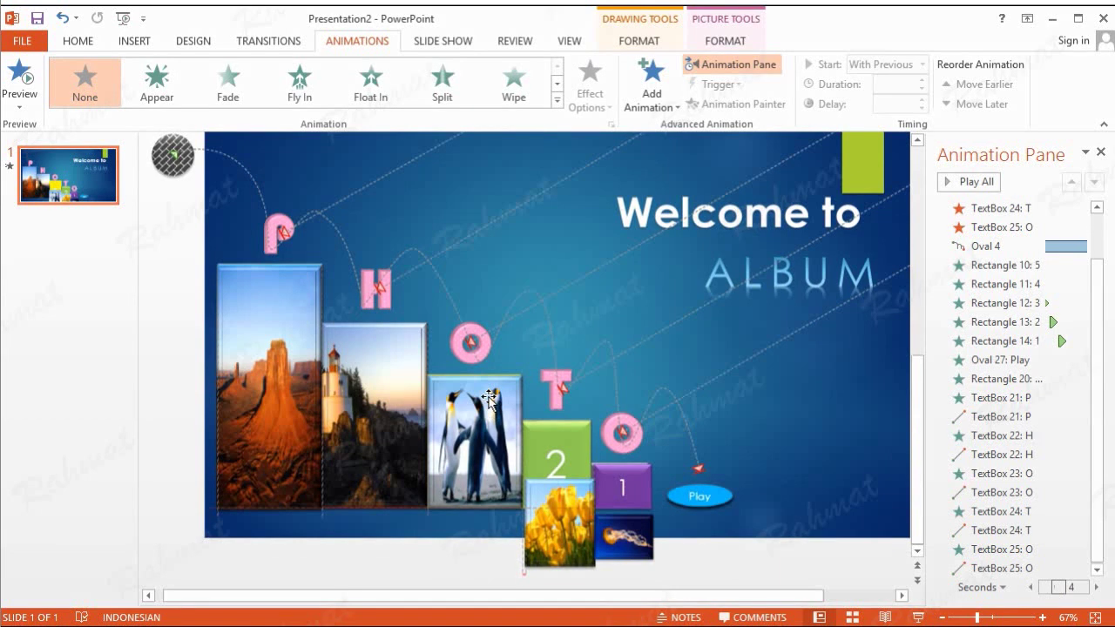
drag(580, 503, 577, 441)
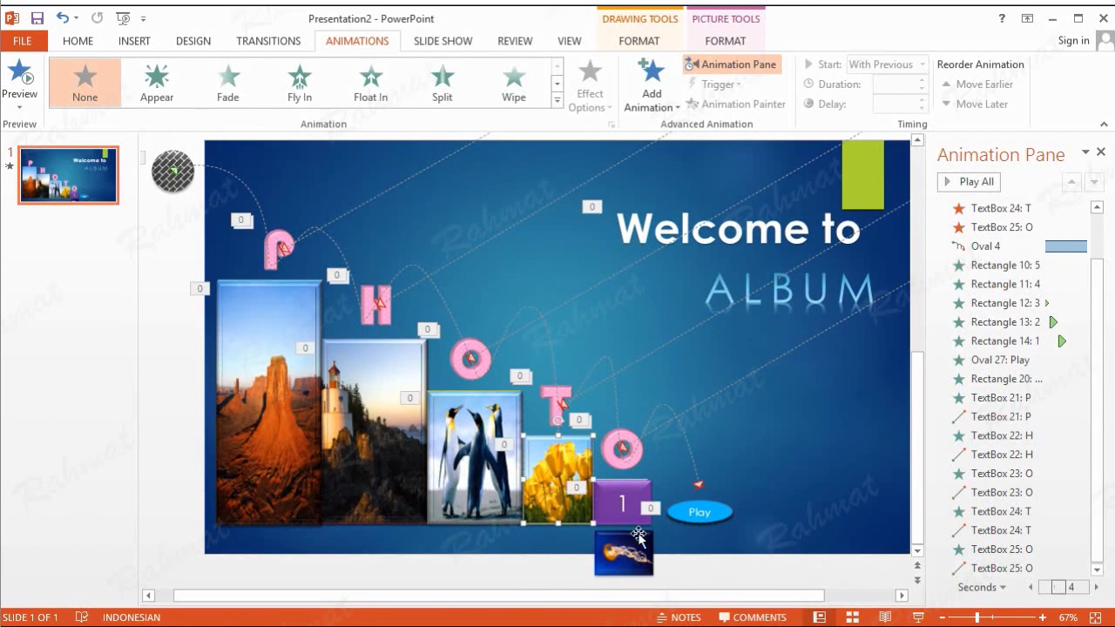
drag(642, 548, 642, 497)
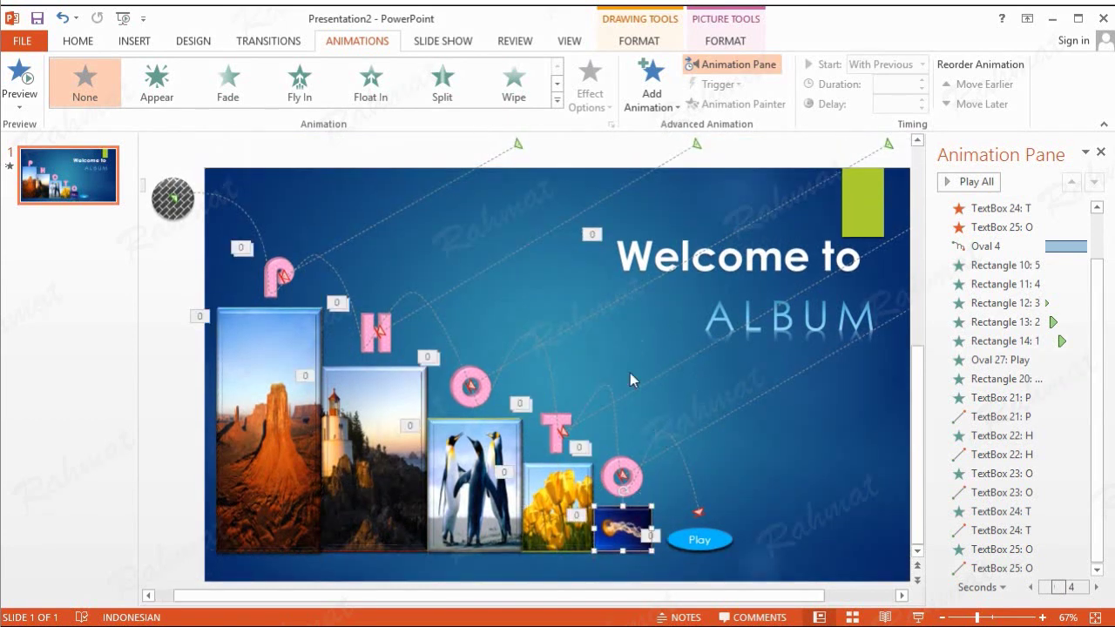
- Place the ALBUM text box at 8,84 cm horizontal and 15,31 cm vertical via Size and Position
click(756, 322)
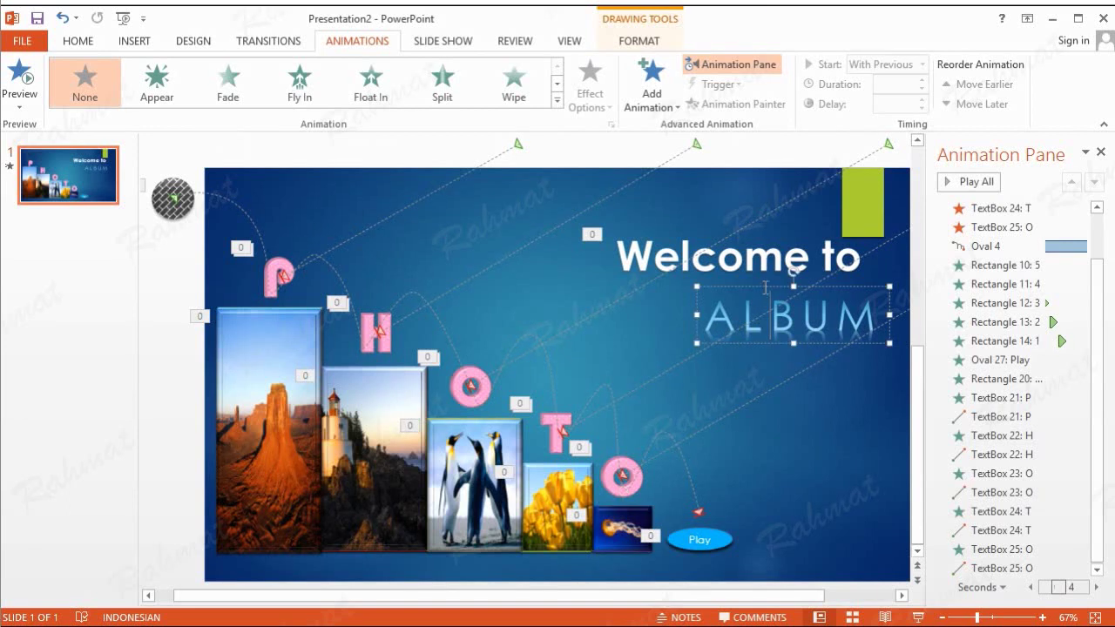
right_click(765, 287)
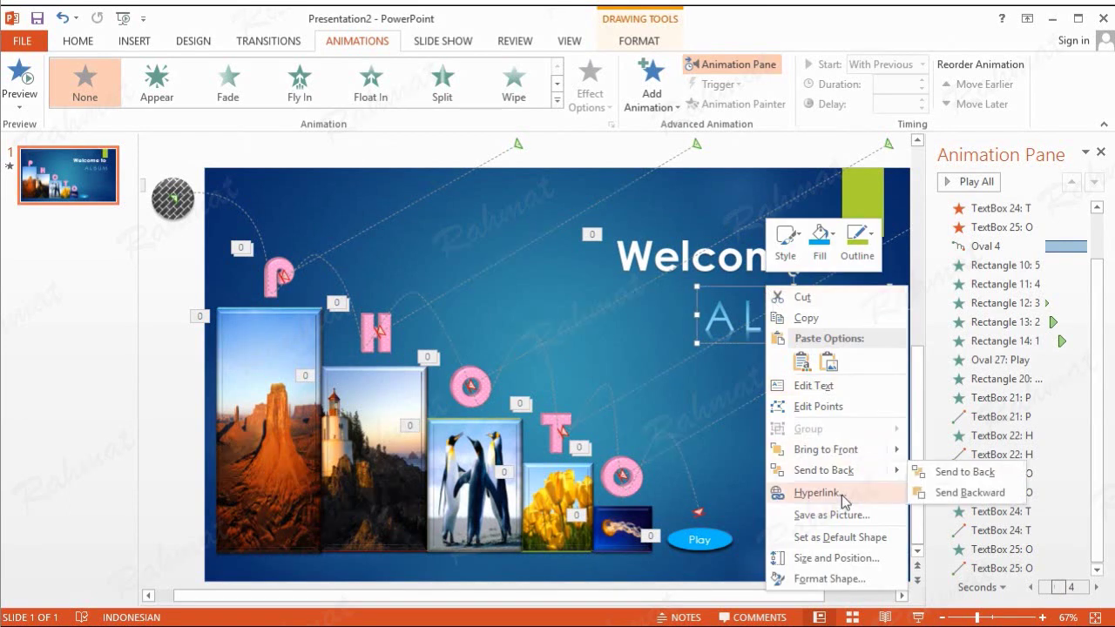
click(846, 559)
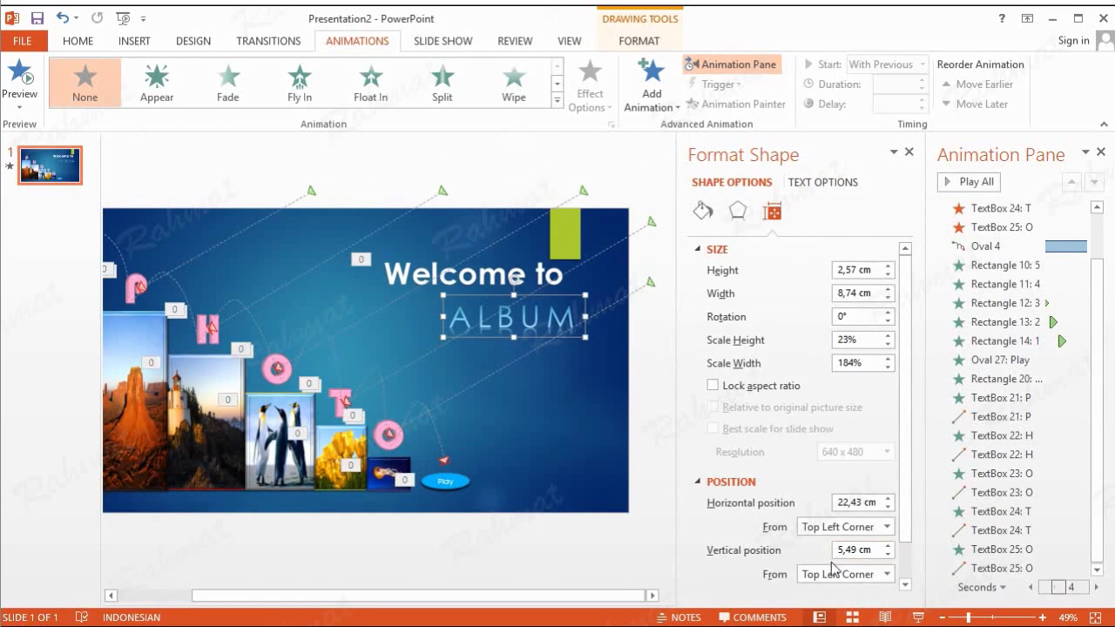
double_click(862, 501)
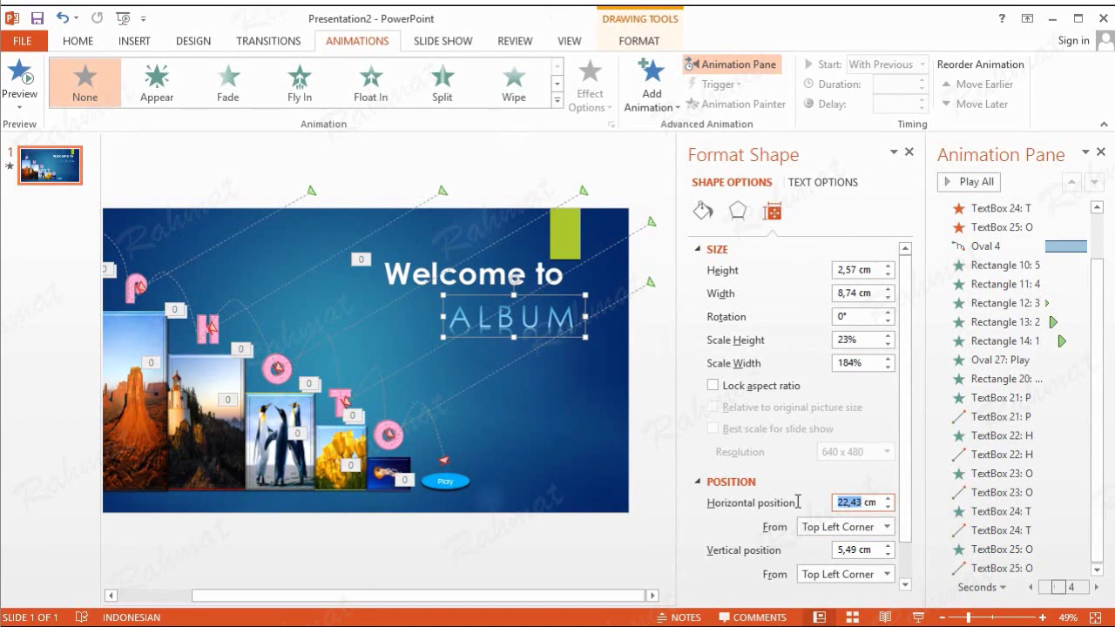
text(8)
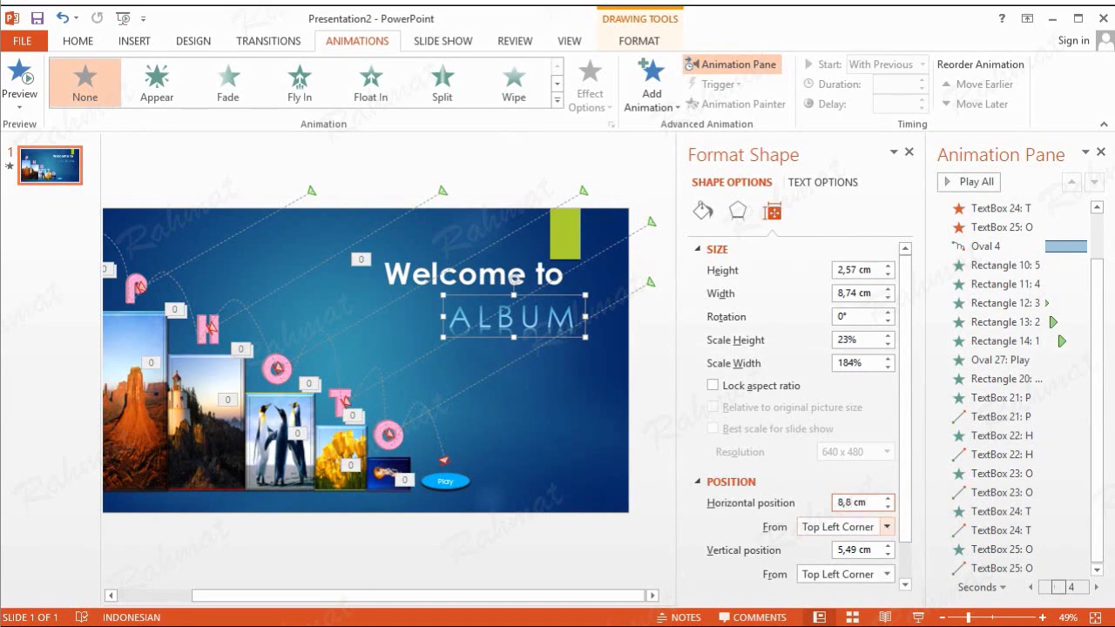
double_click(858, 550)
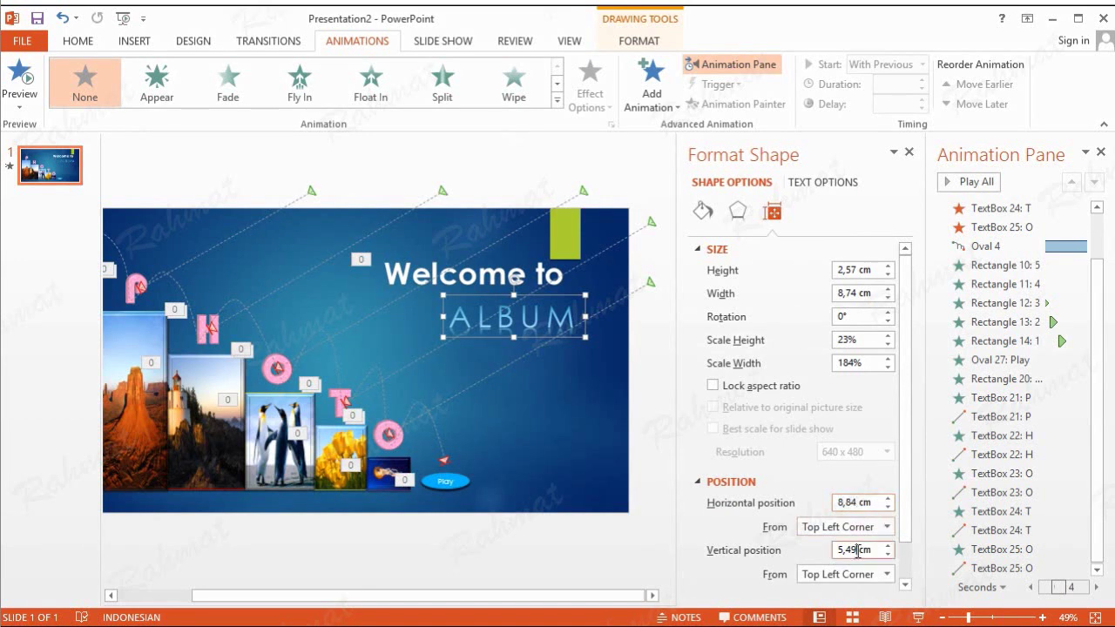
text(15)
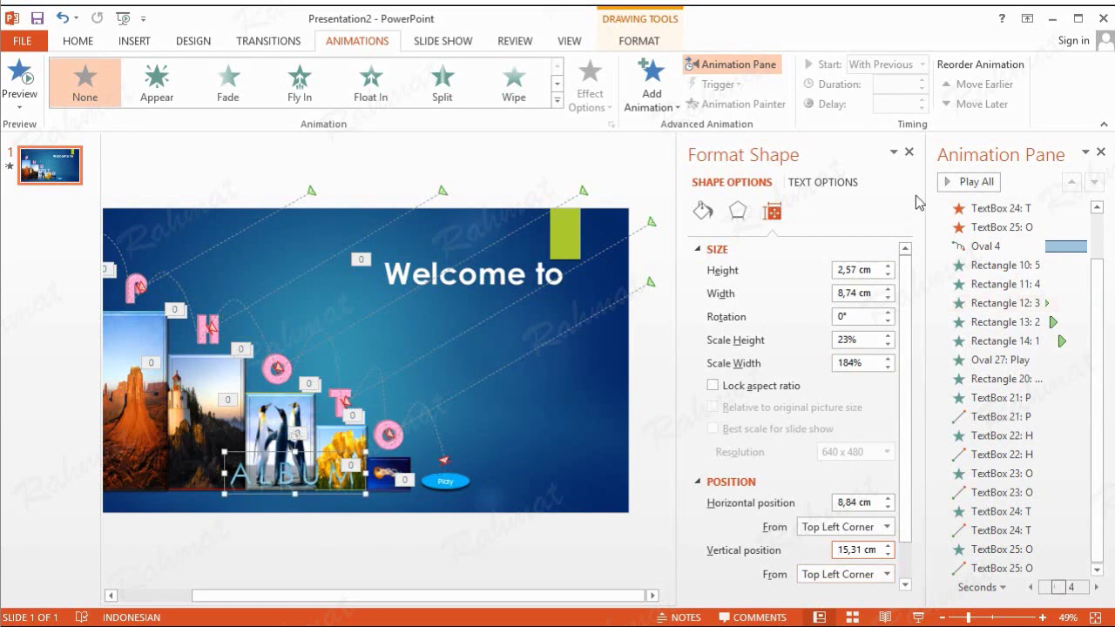
click(910, 153)
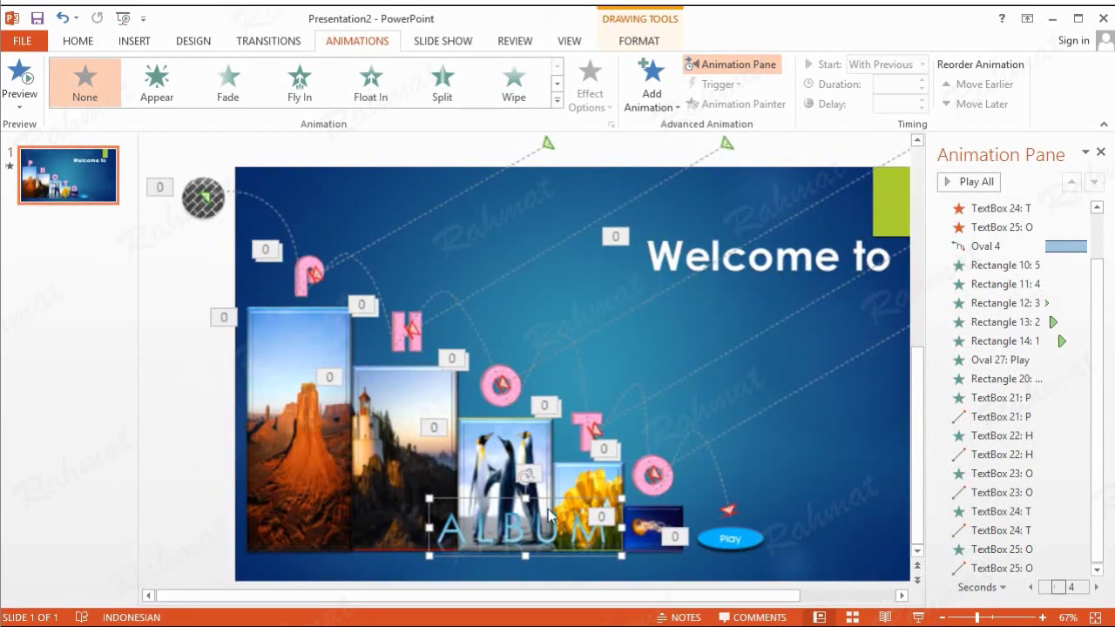
- Add a Right straight-line motion path to ALBUM and extend its end point slightly right
click(675, 108)
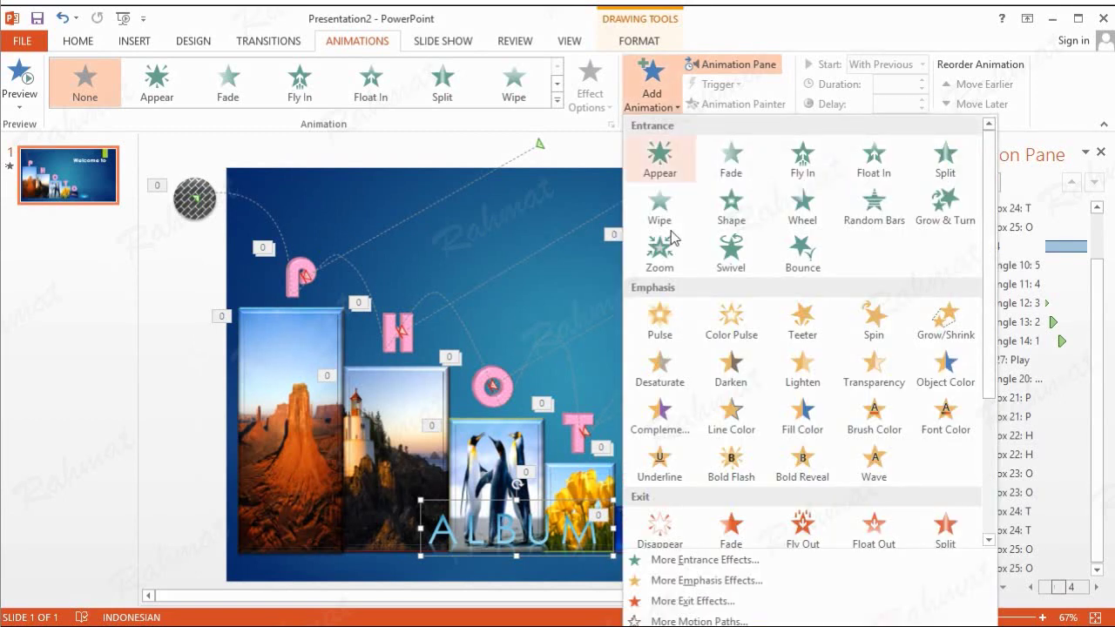
click(693, 621)
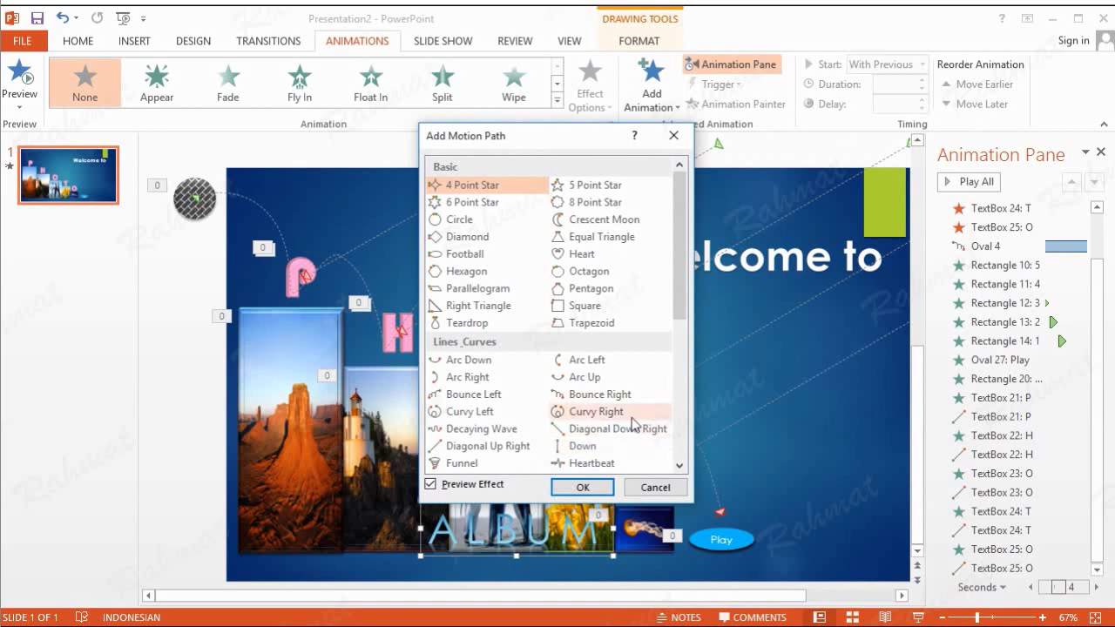
scroll(631, 423, down, 2)
click(610, 378)
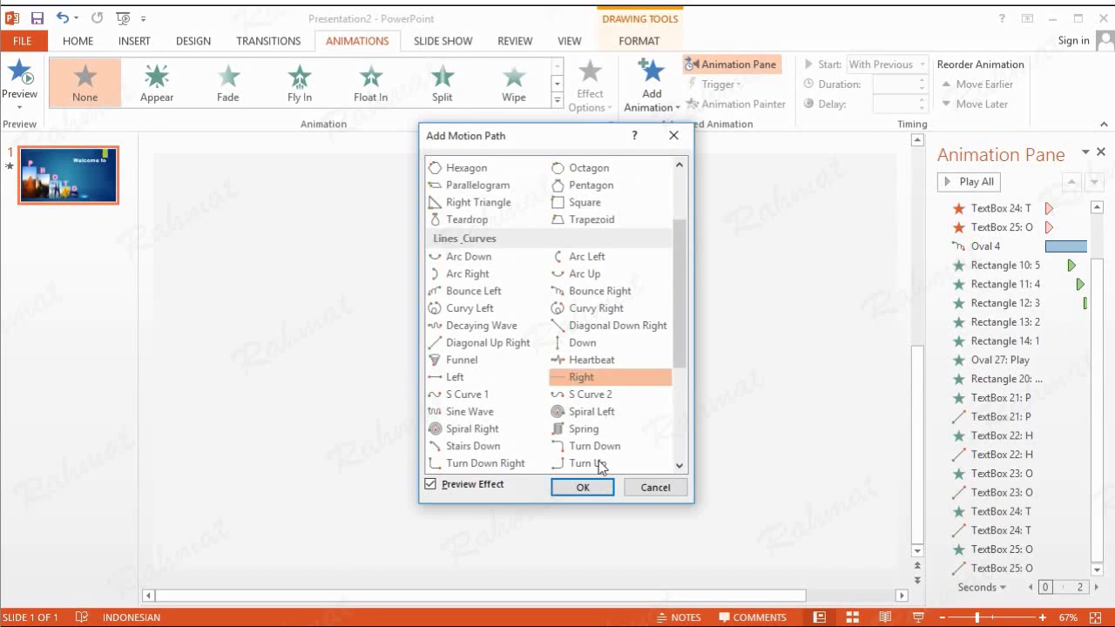
click(583, 488)
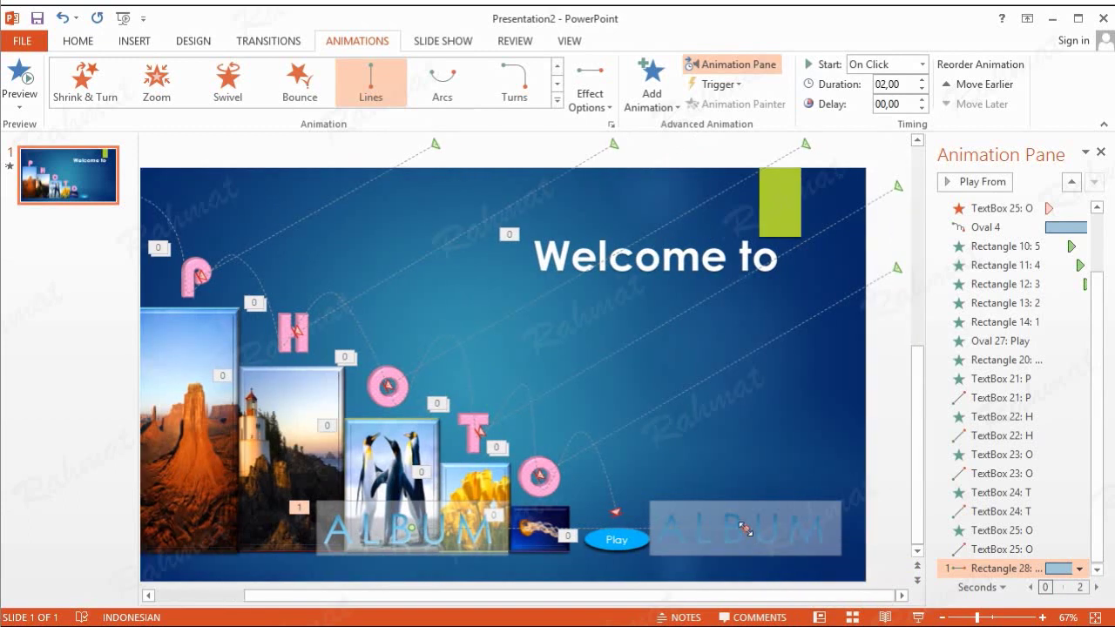
drag(750, 530, 761, 529)
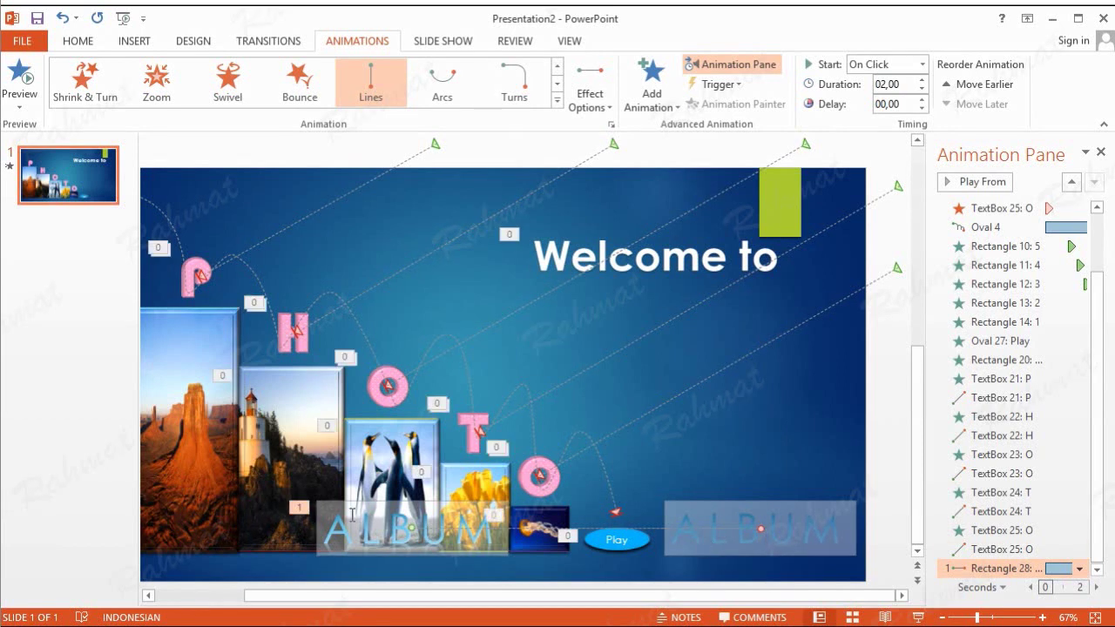
- Set the ALBUM motion path animation to start After Previous
click(1079, 568)
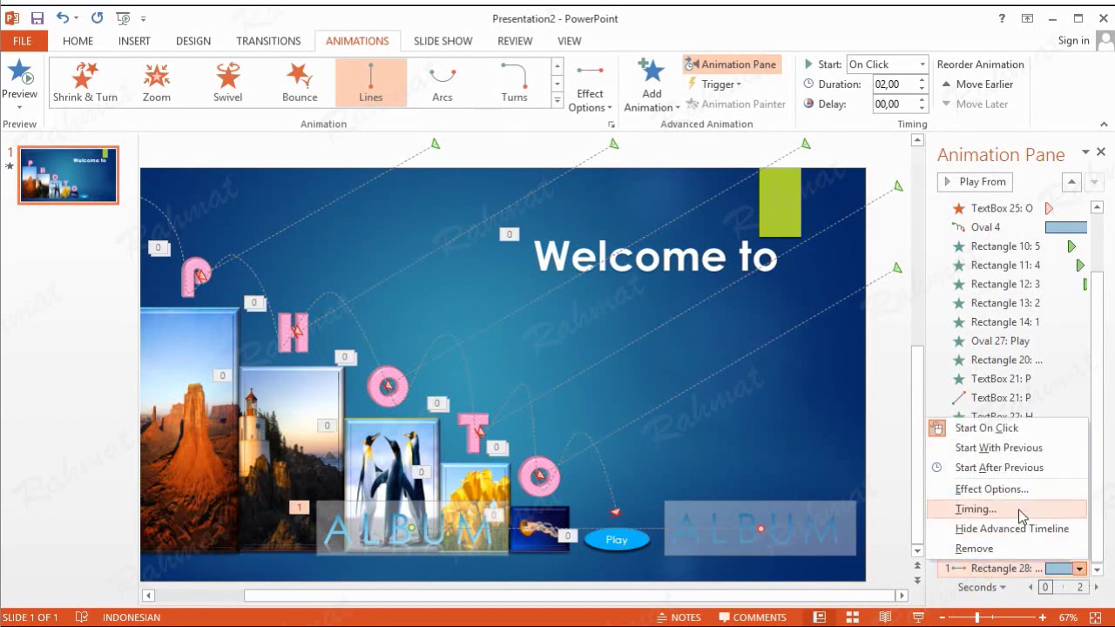
click(1018, 510)
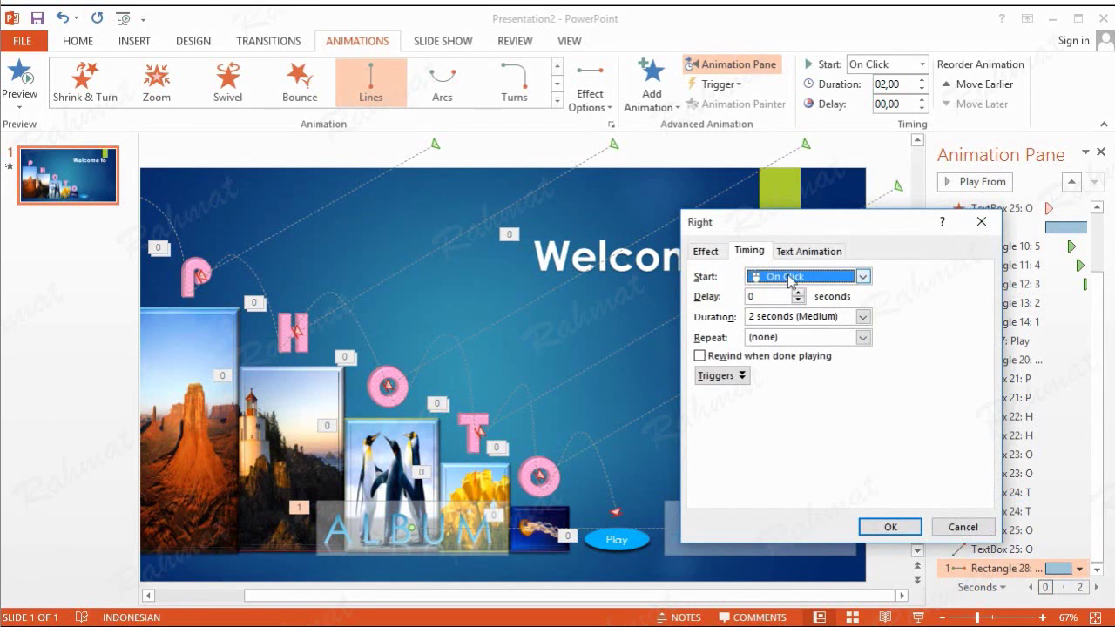
click(791, 277)
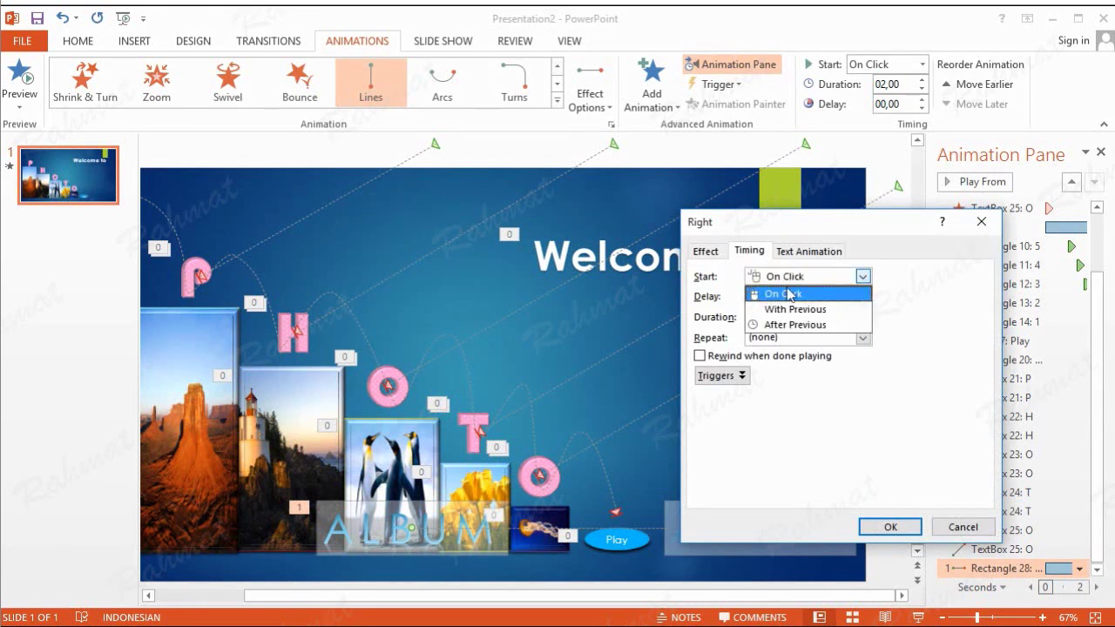
click(784, 325)
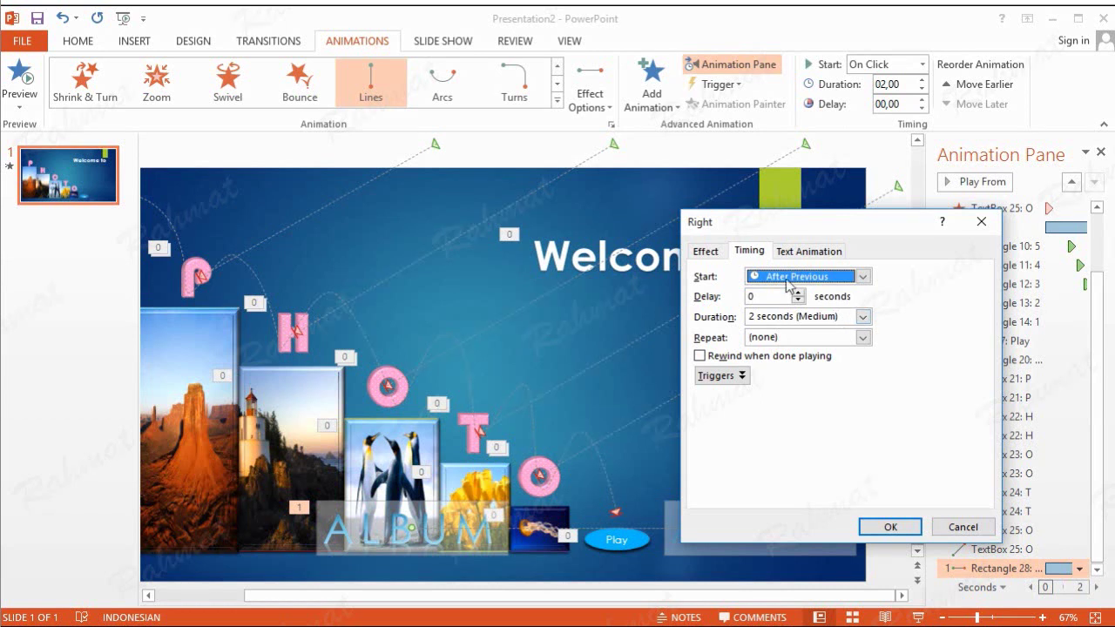
click(706, 252)
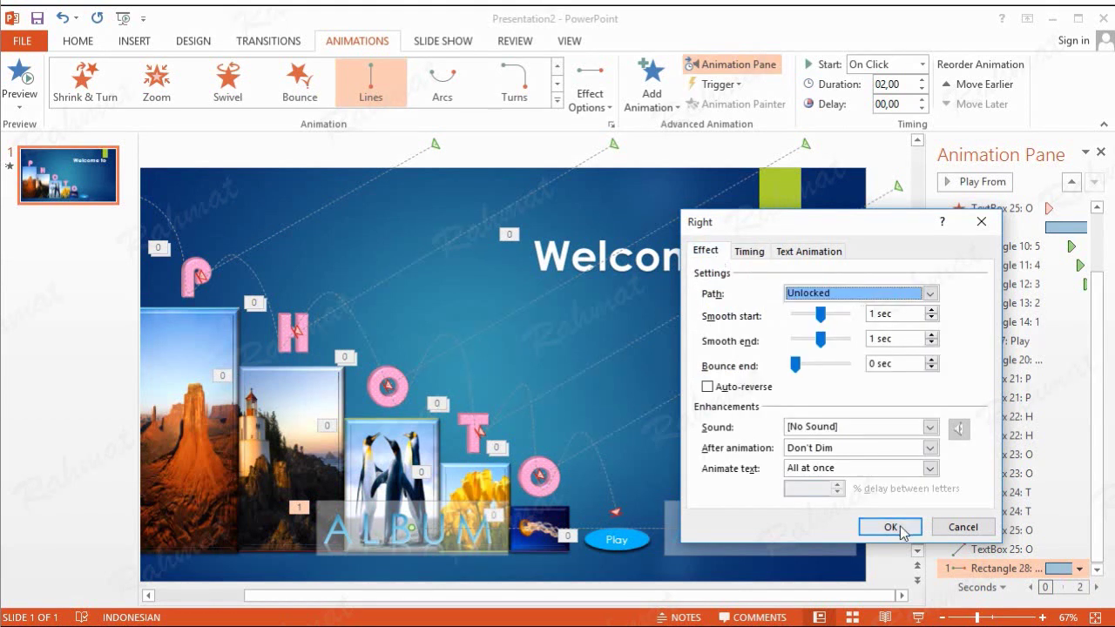
click(888, 527)
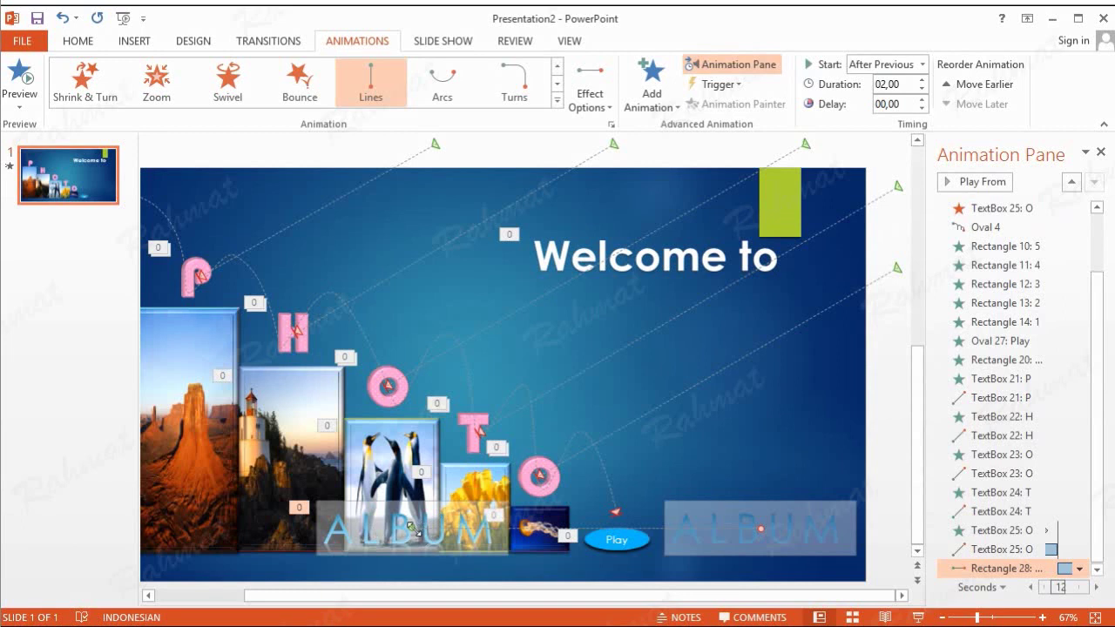
click(640, 390)
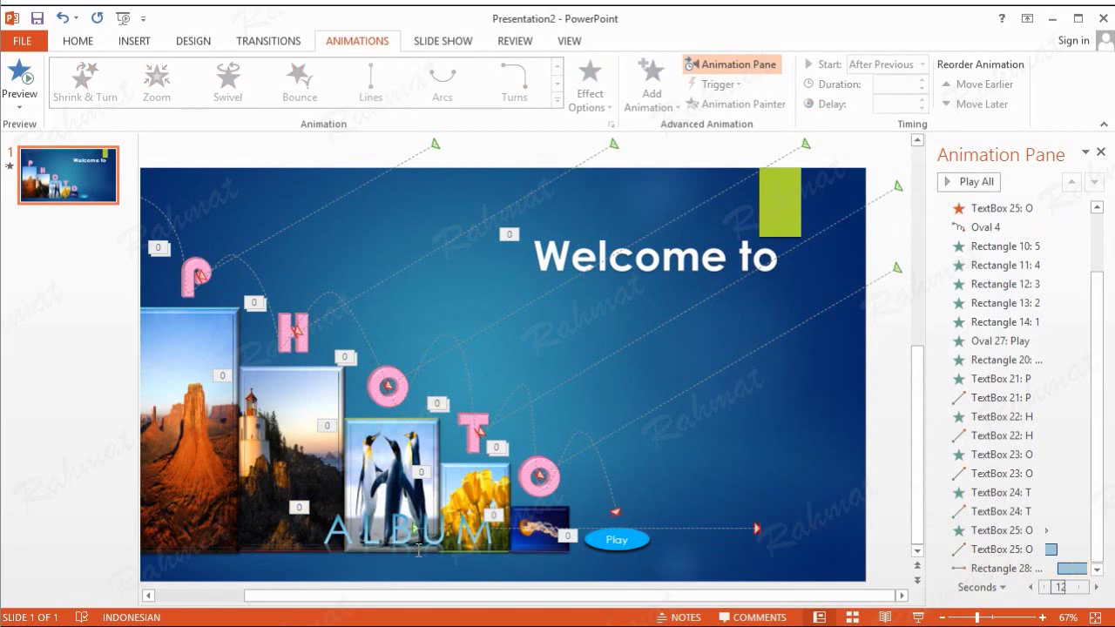
- Send the ALBUM text behind the photos and preview the slide show
click(405, 508)
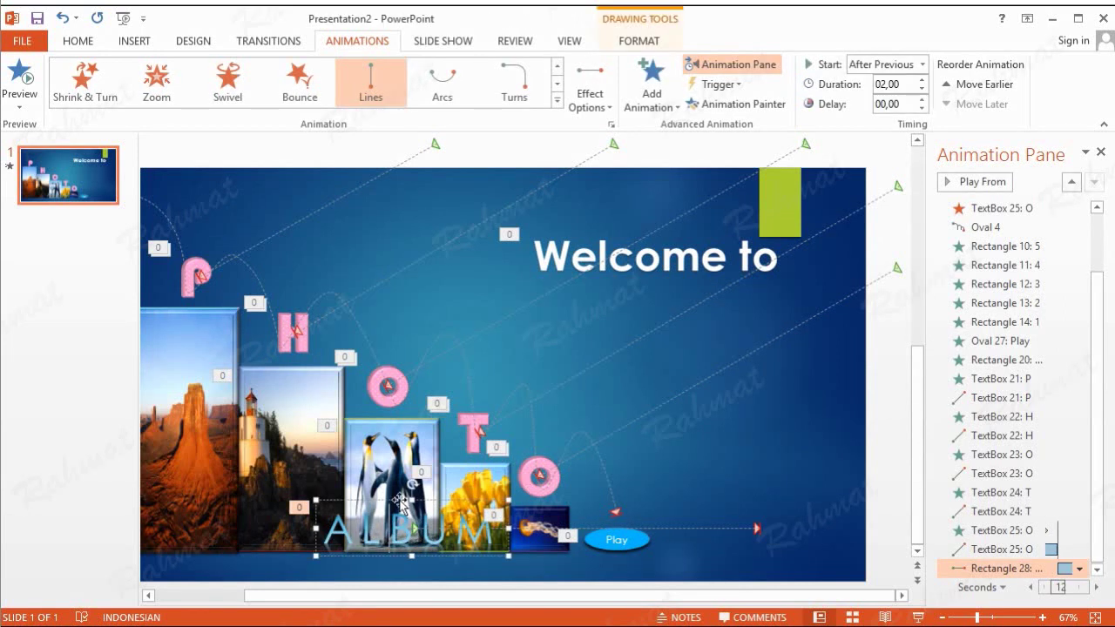
right_click(401, 505)
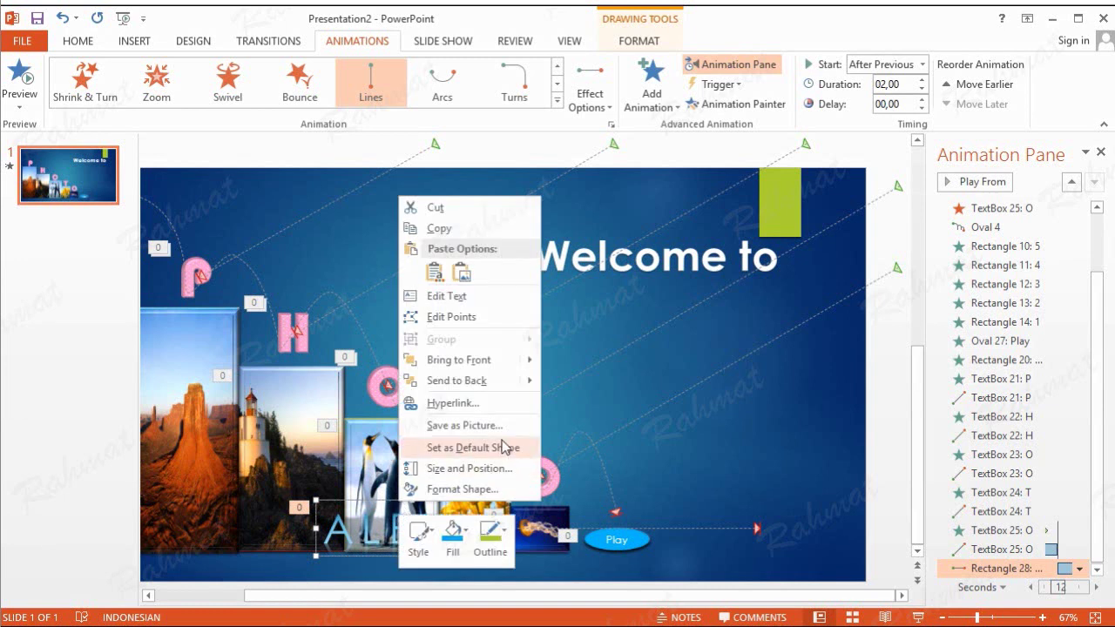
mouse_move(518, 383)
click(571, 382)
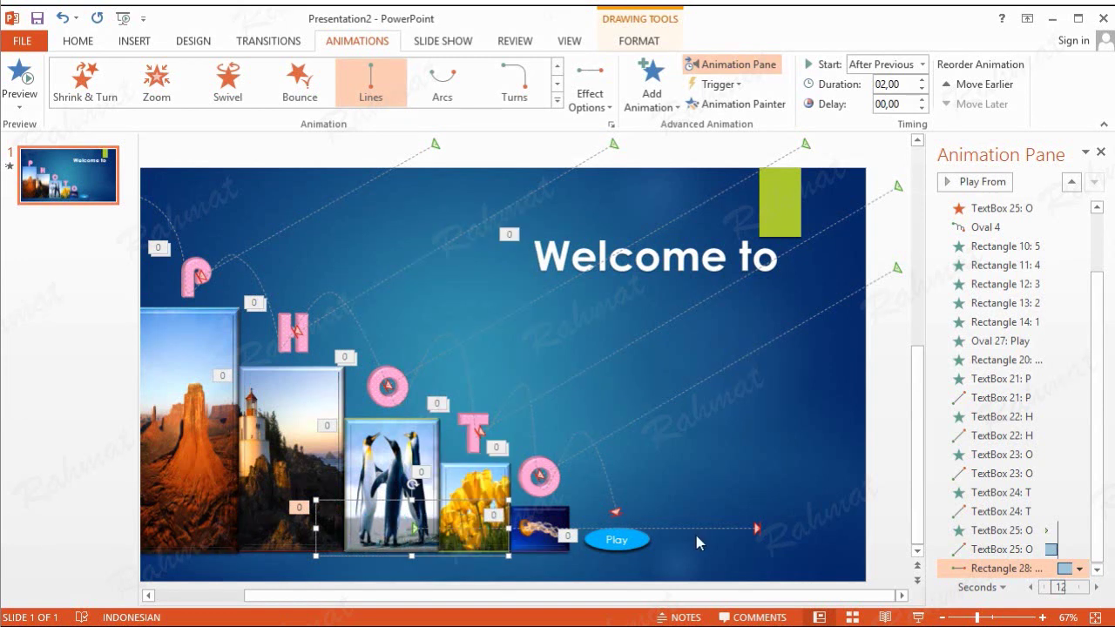
click(754, 529)
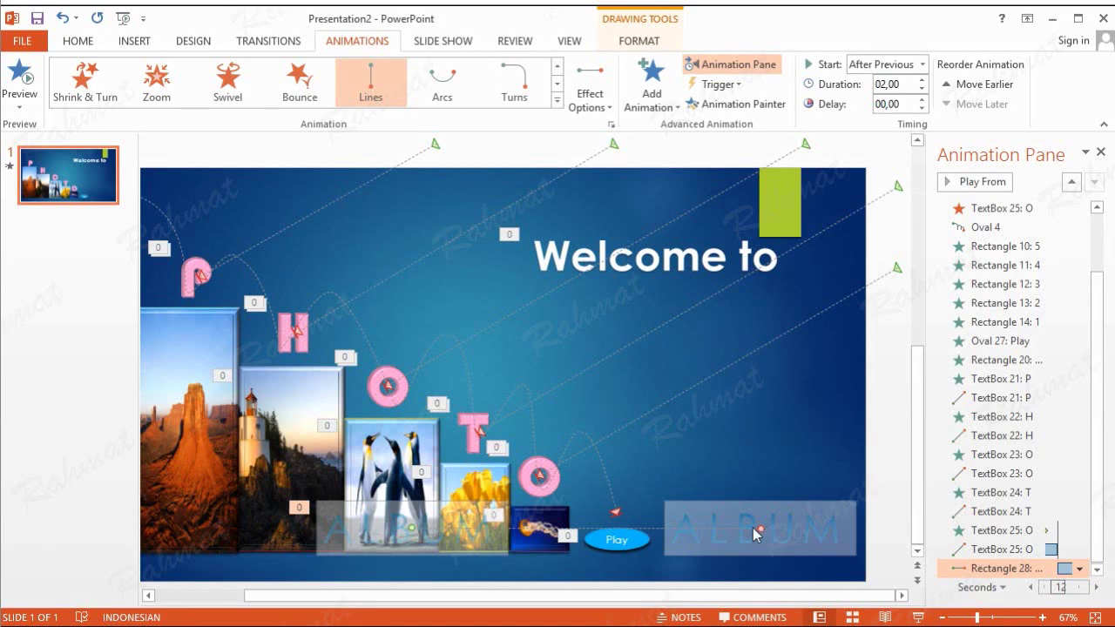
click(713, 427)
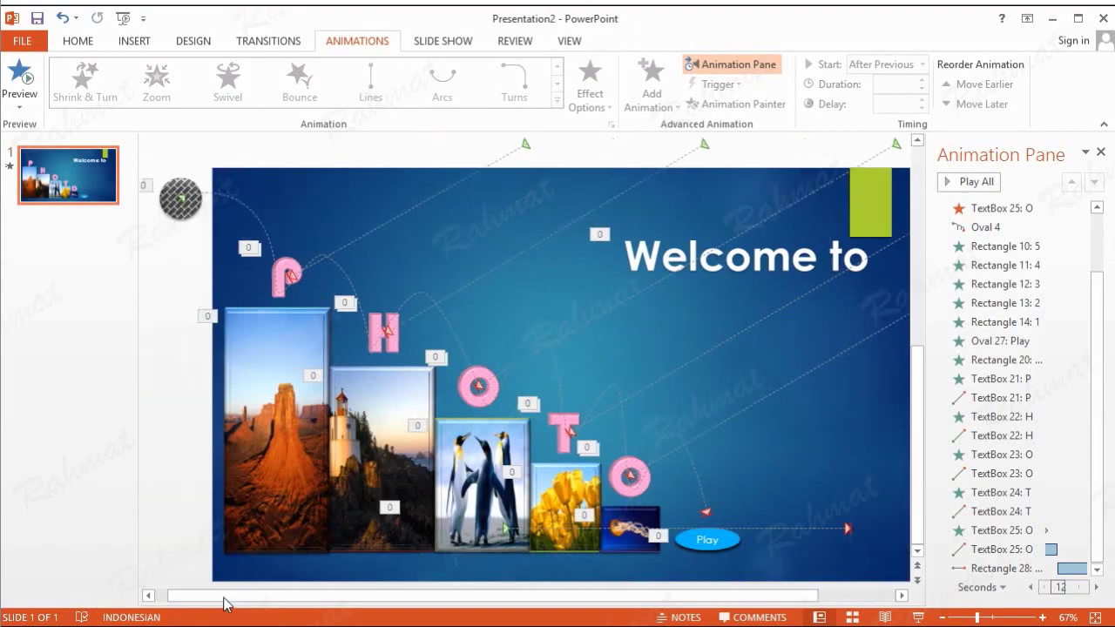
key(F5)
key(Escape)
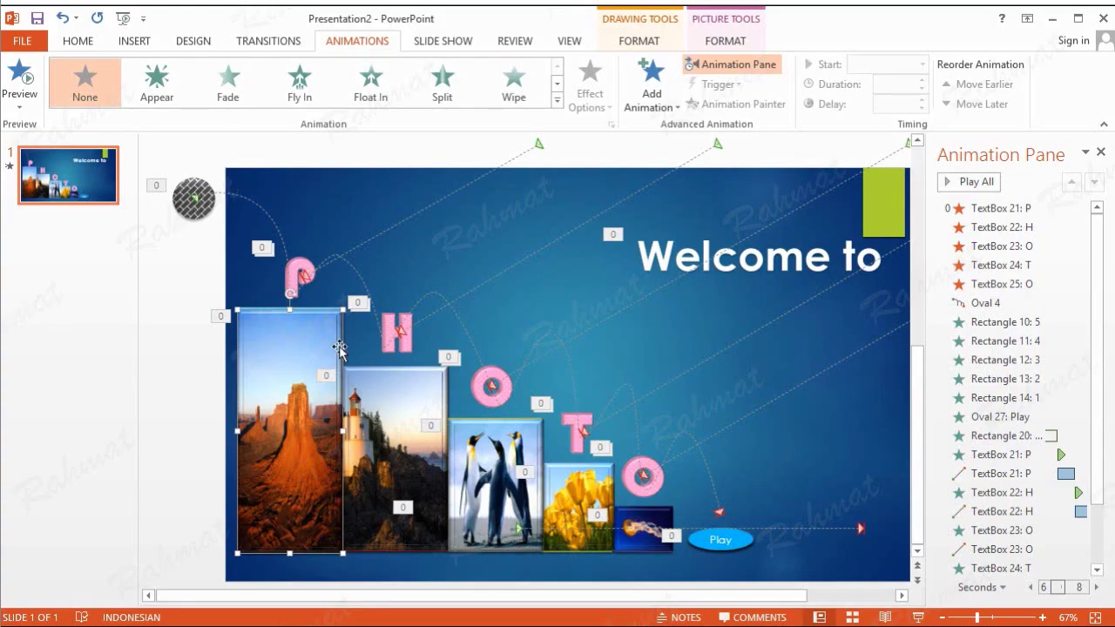
- Give the desert photo a Stretch entrance effect
click(677, 102)
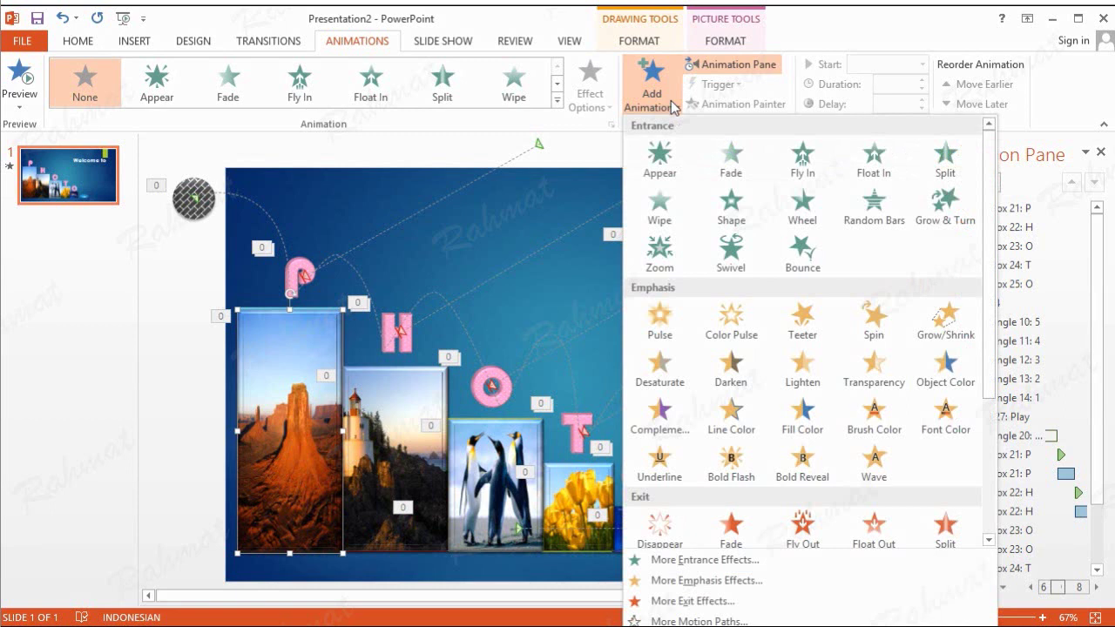
click(694, 560)
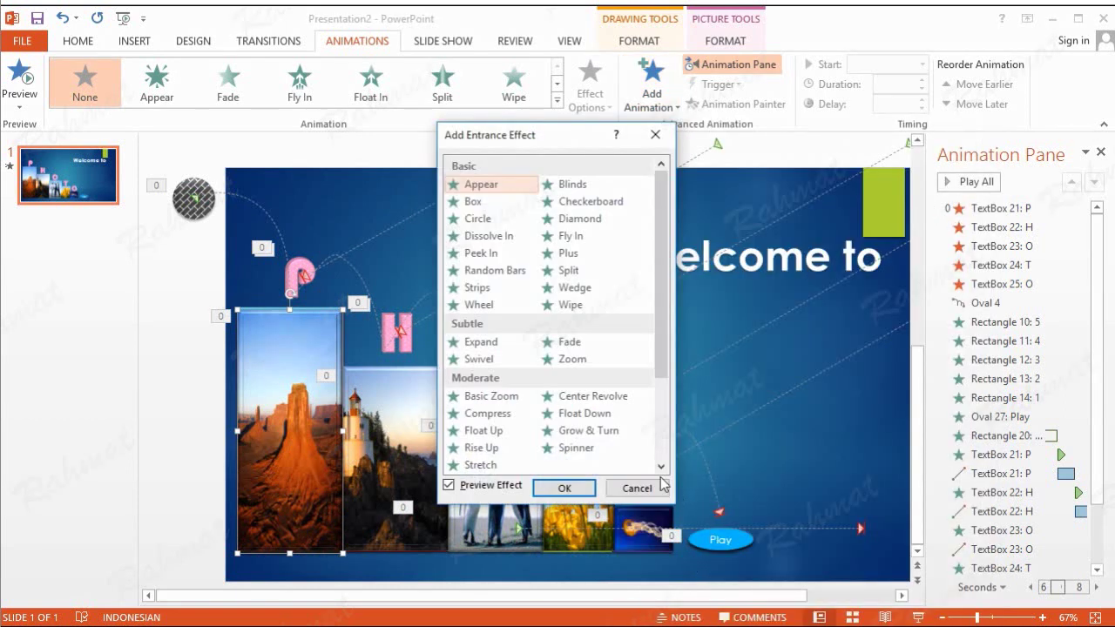
scroll(640, 406, down, 1)
scroll(640, 405, down, 1)
click(487, 362)
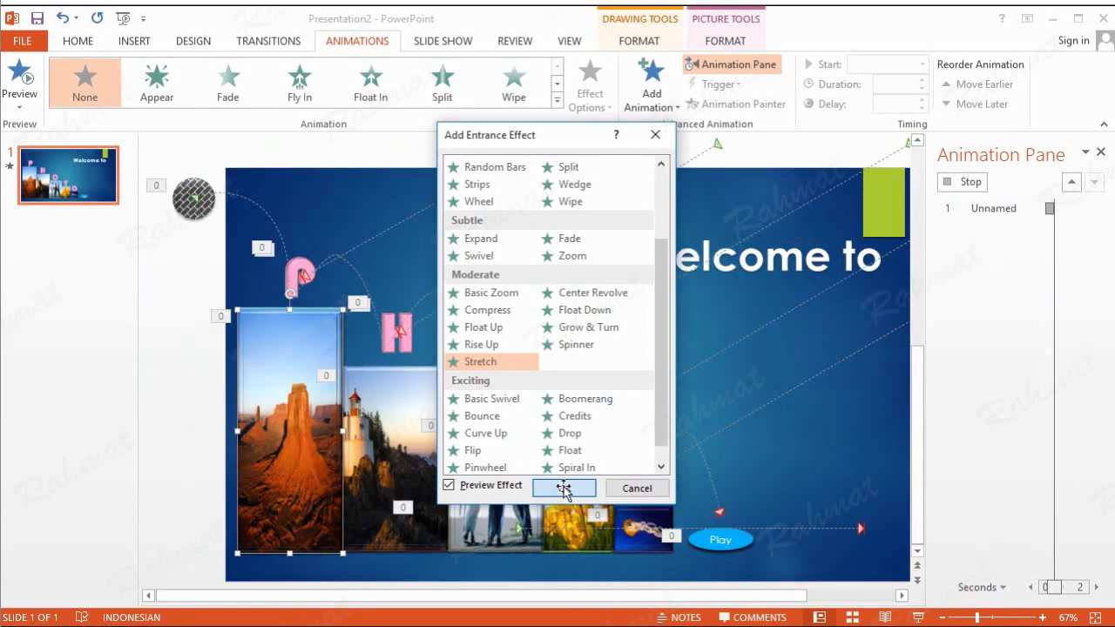
click(564, 489)
- Set the desert photo's Stretch to start After Previous with a 1-second delay
click(1079, 569)
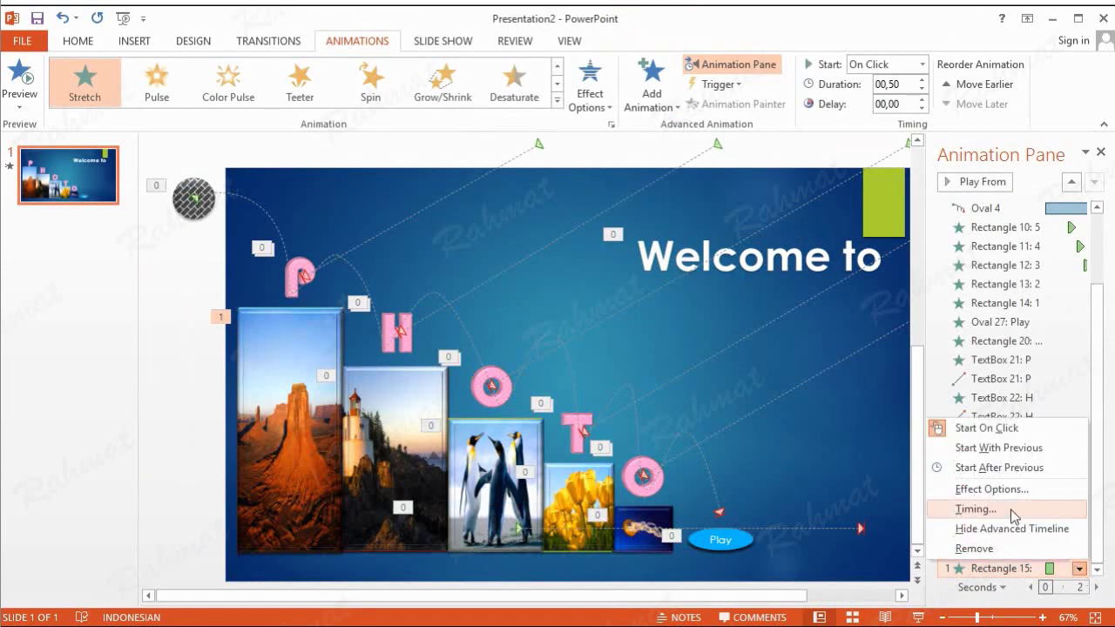
click(1009, 513)
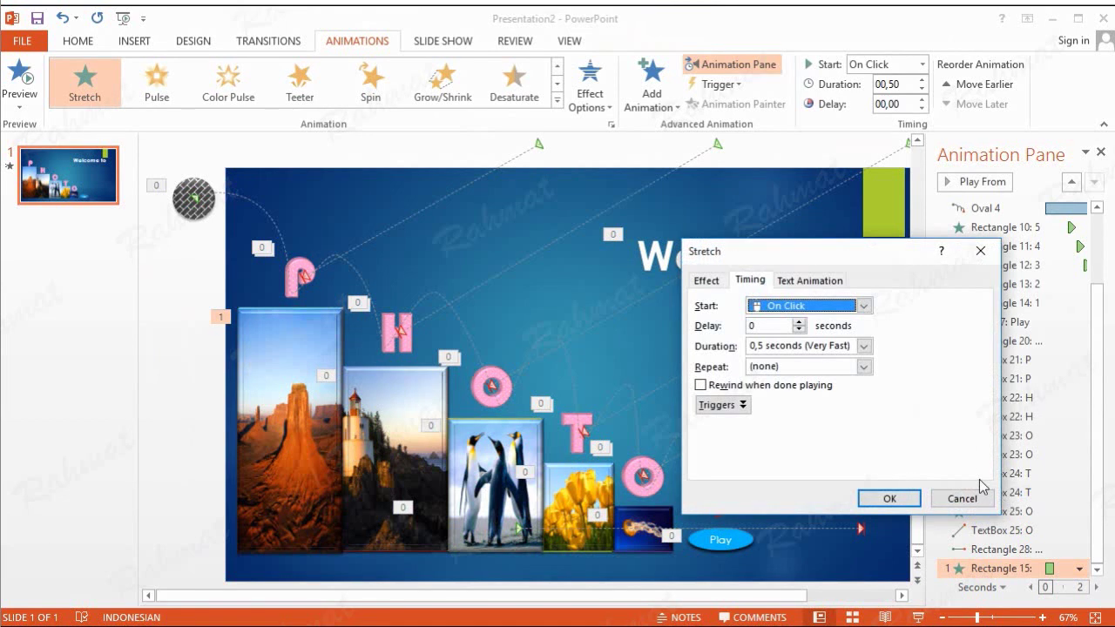
click(863, 305)
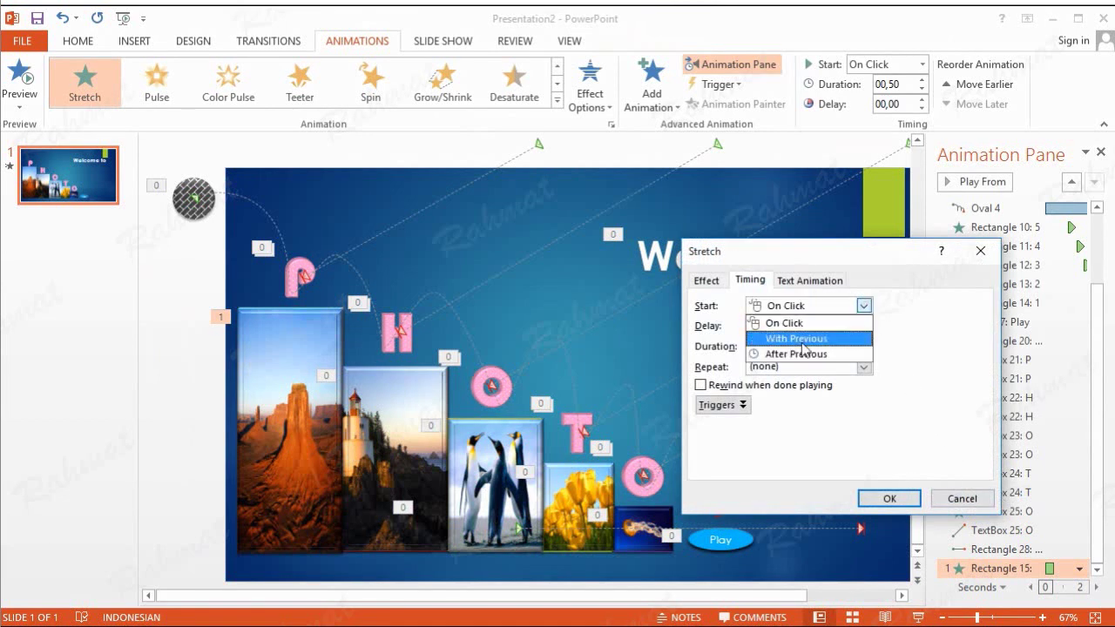
click(797, 352)
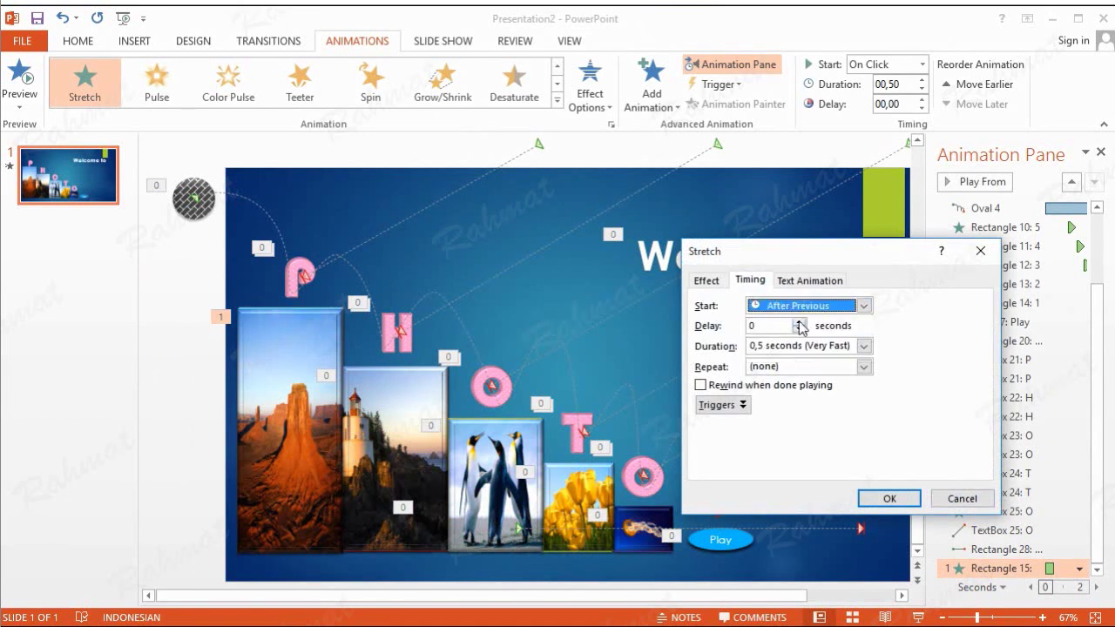
click(799, 322)
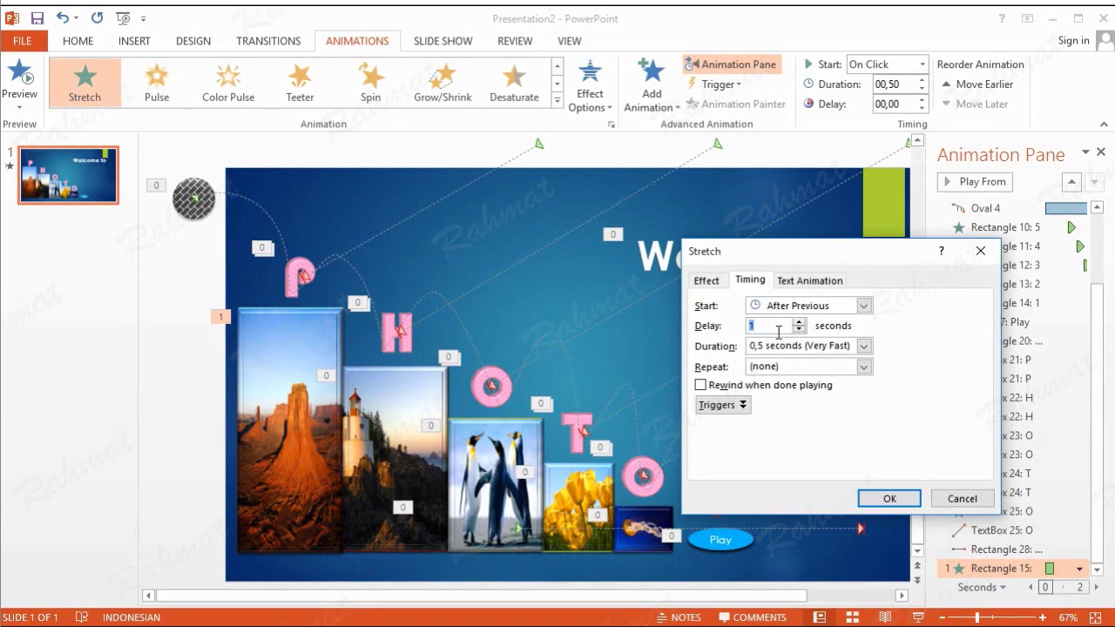
click(711, 281)
click(747, 281)
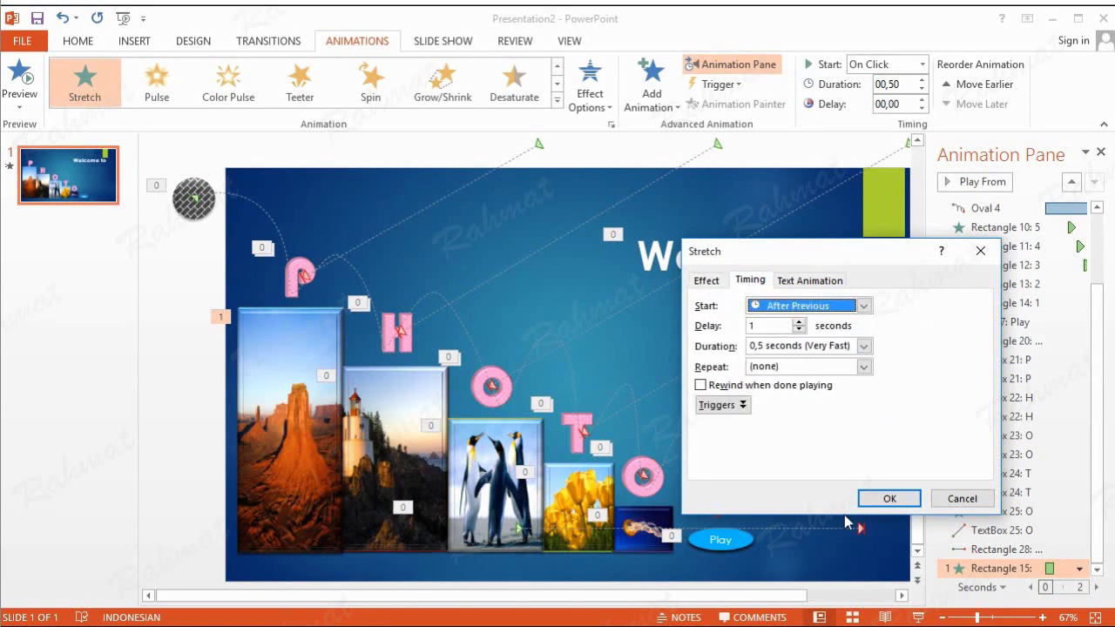
click(882, 498)
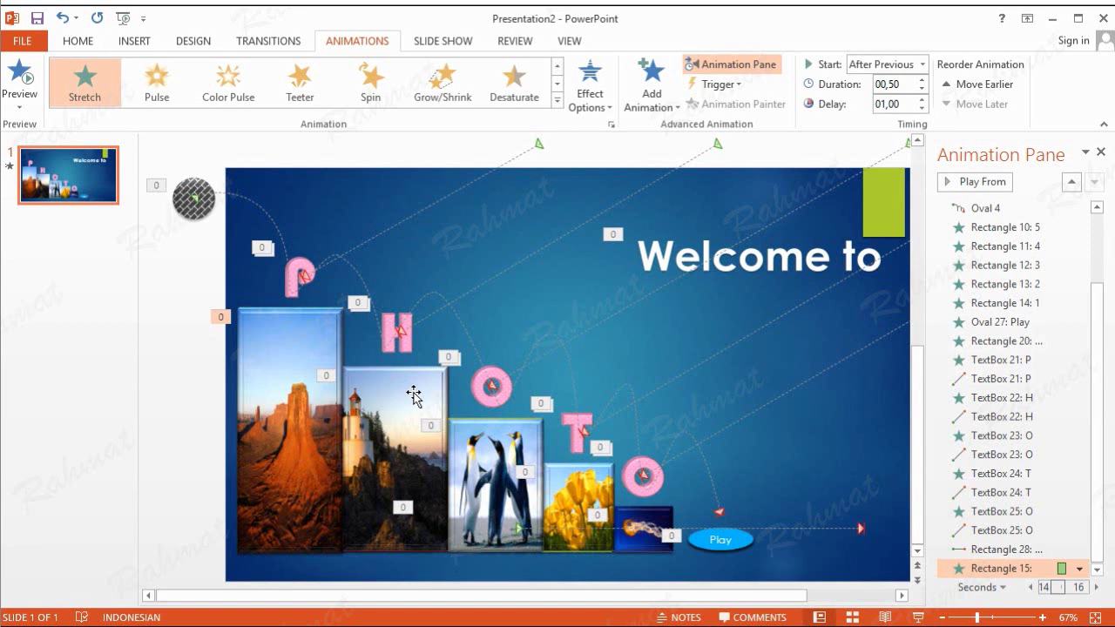
click(413, 396)
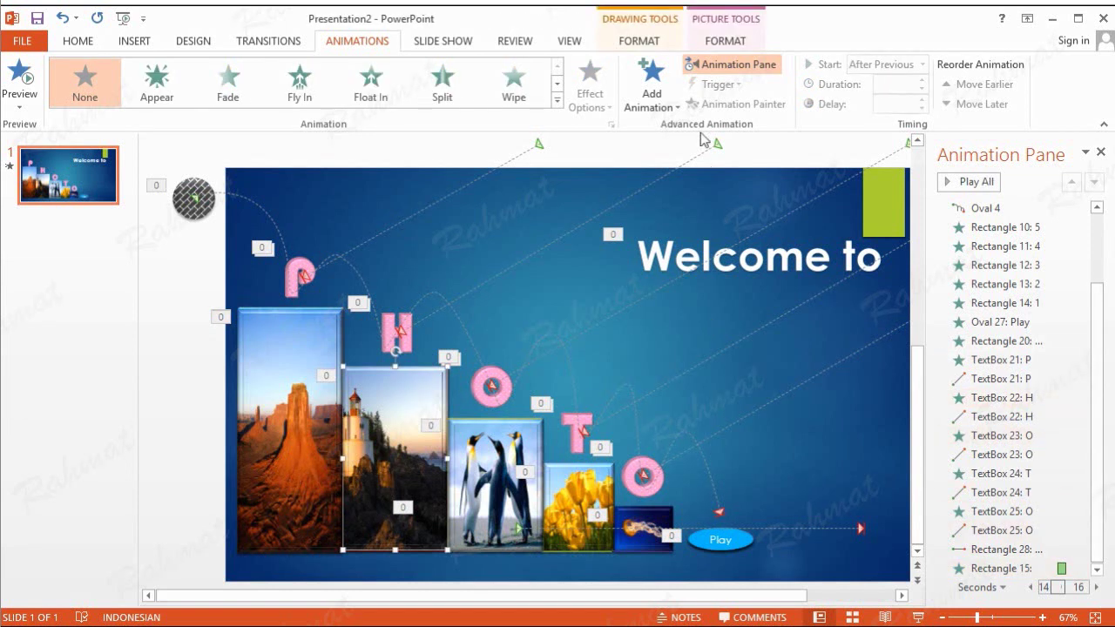
- Give the lighthouse photo a Stretch entrance starting After Previous with a 1-second delay
click(671, 112)
click(699, 561)
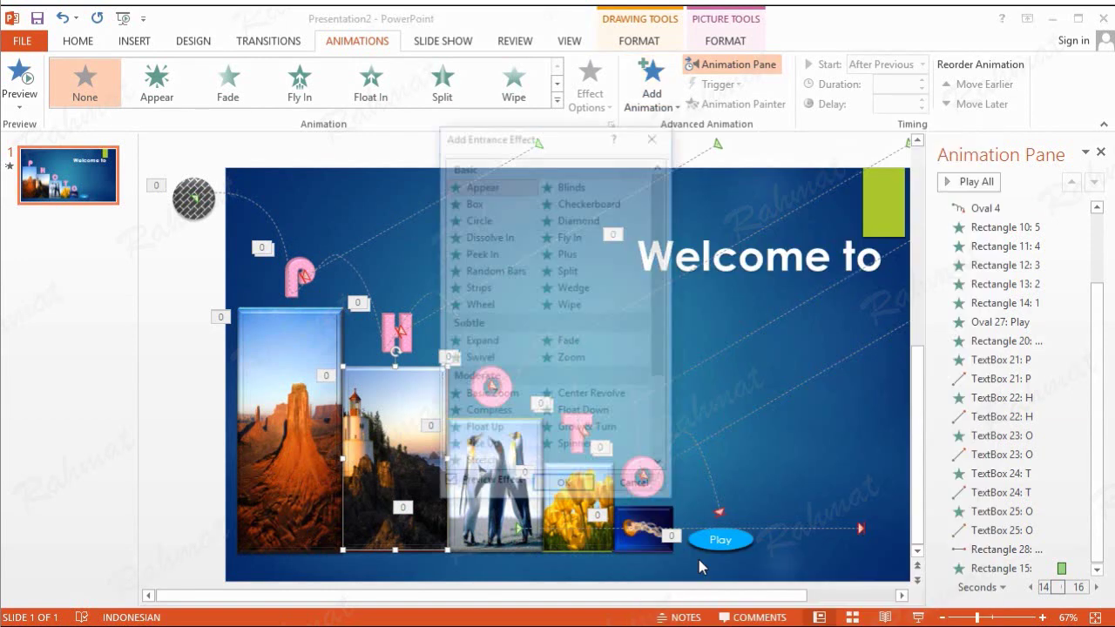
click(478, 464)
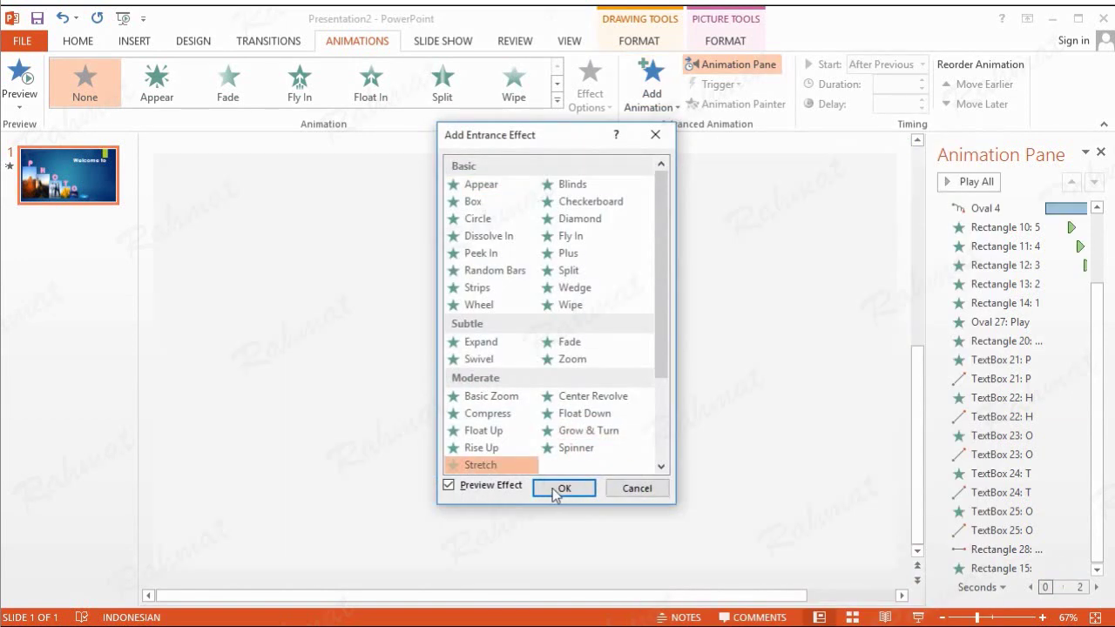
click(562, 489)
click(1080, 569)
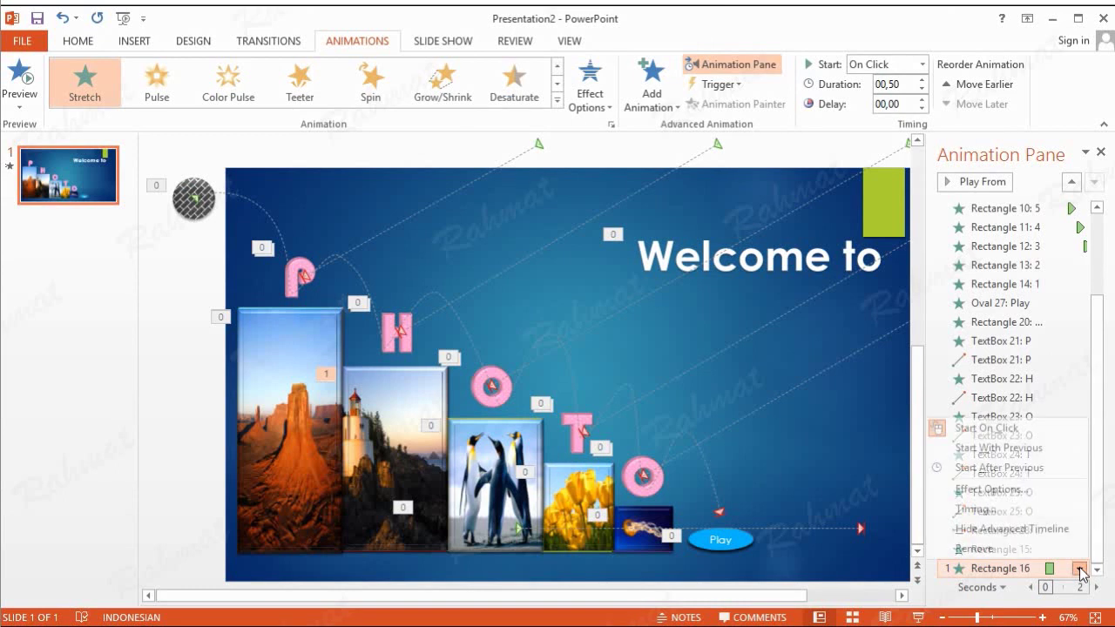
click(1001, 511)
click(817, 306)
click(801, 352)
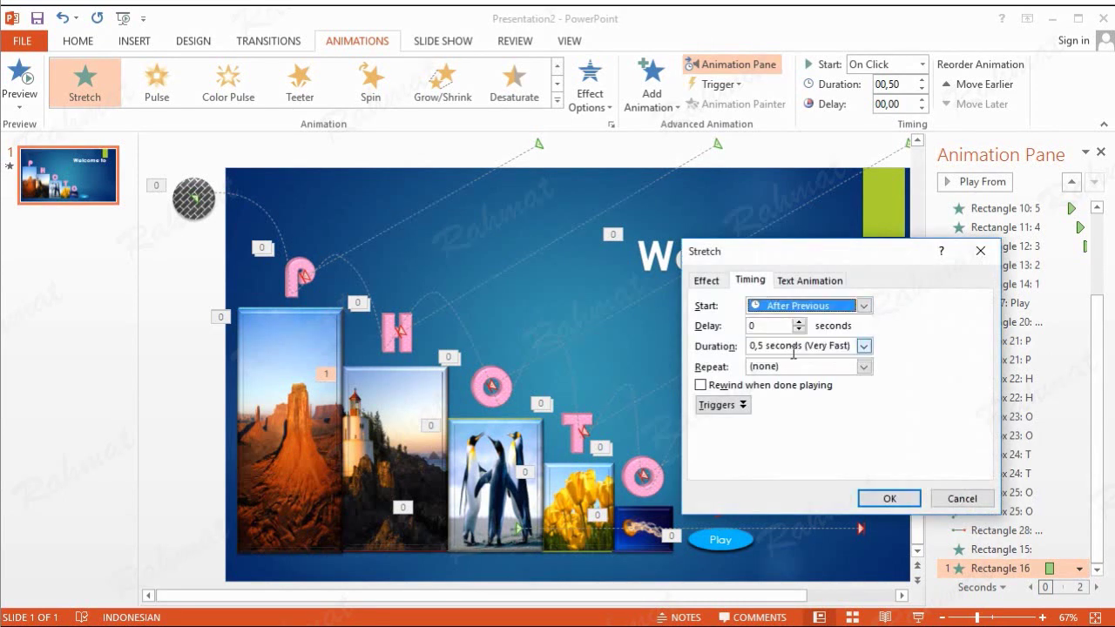
click(799, 322)
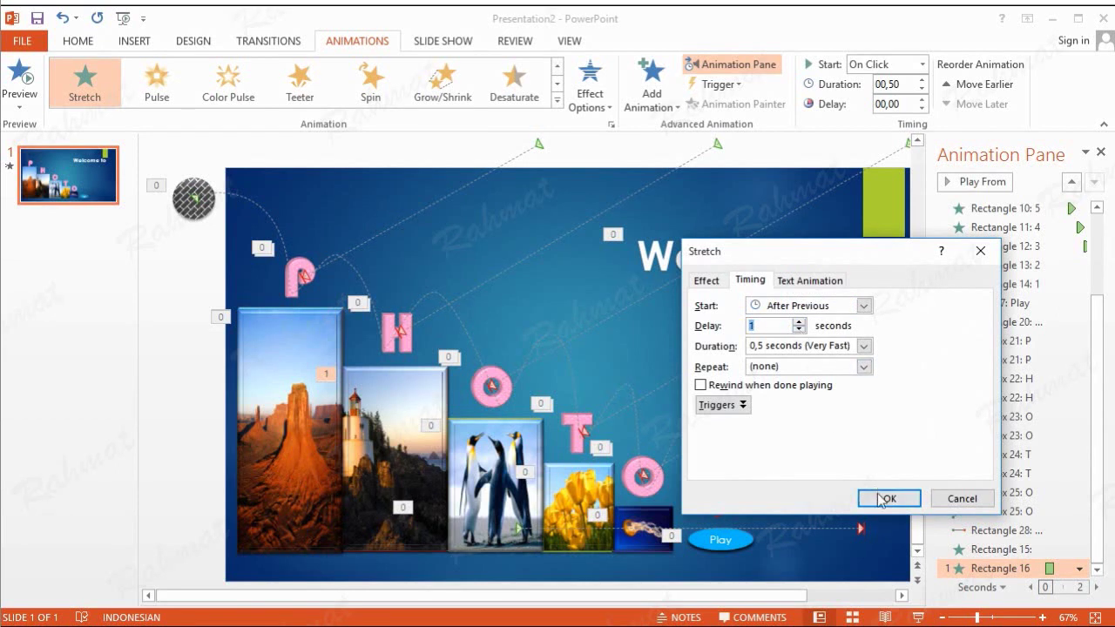
click(889, 499)
- Give the penguin photo a Stretch entrance starting After Previous with a 1-second delay
click(514, 433)
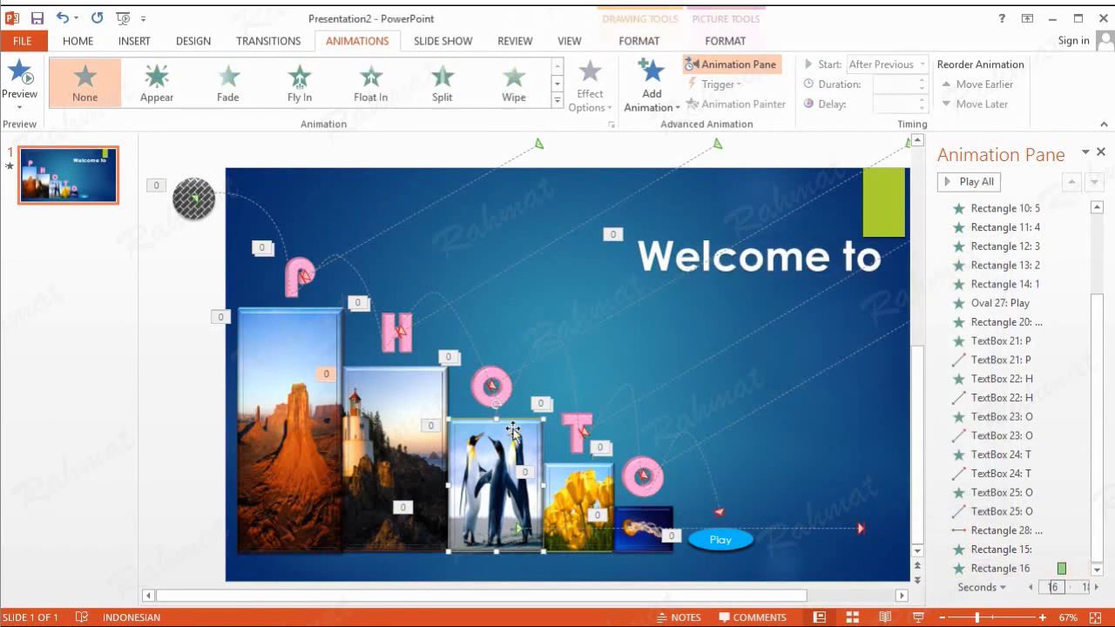
click(655, 109)
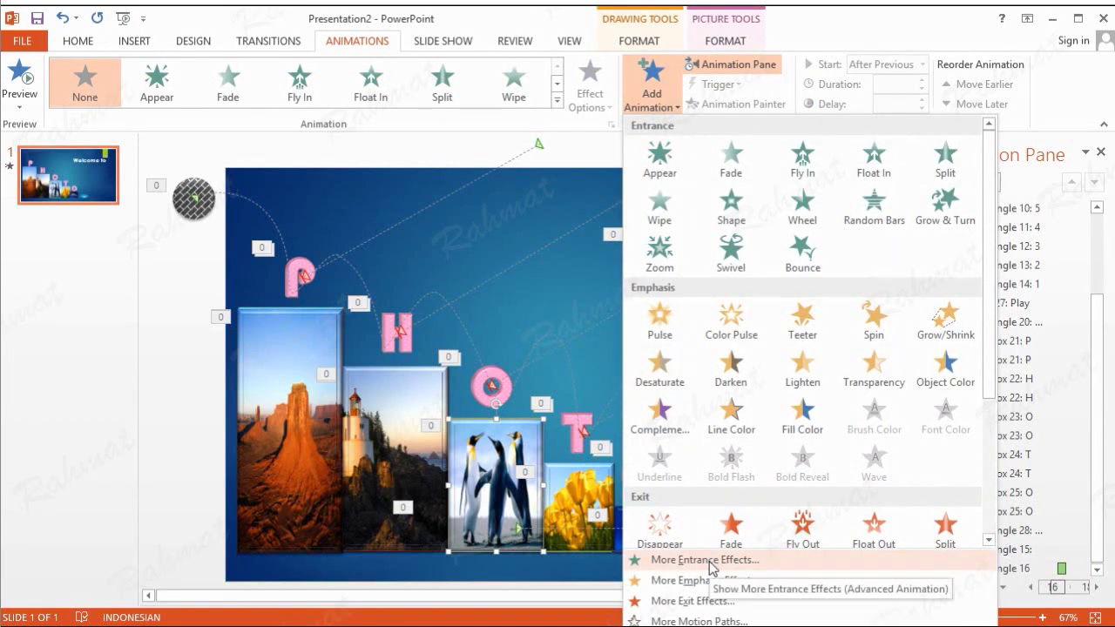
click(709, 561)
click(484, 465)
click(573, 493)
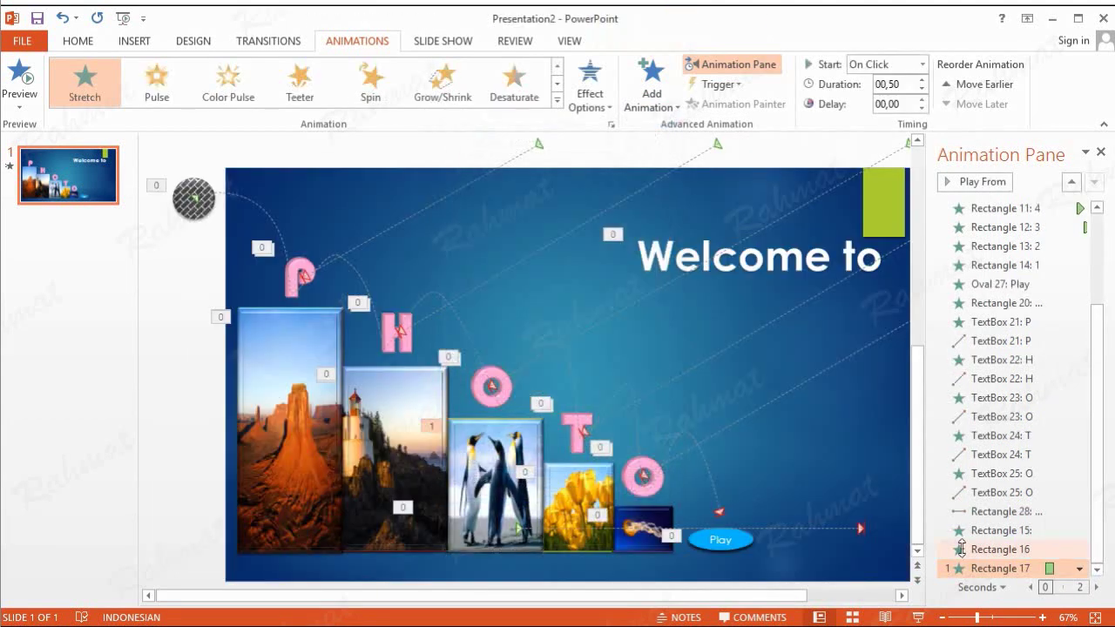
click(1080, 568)
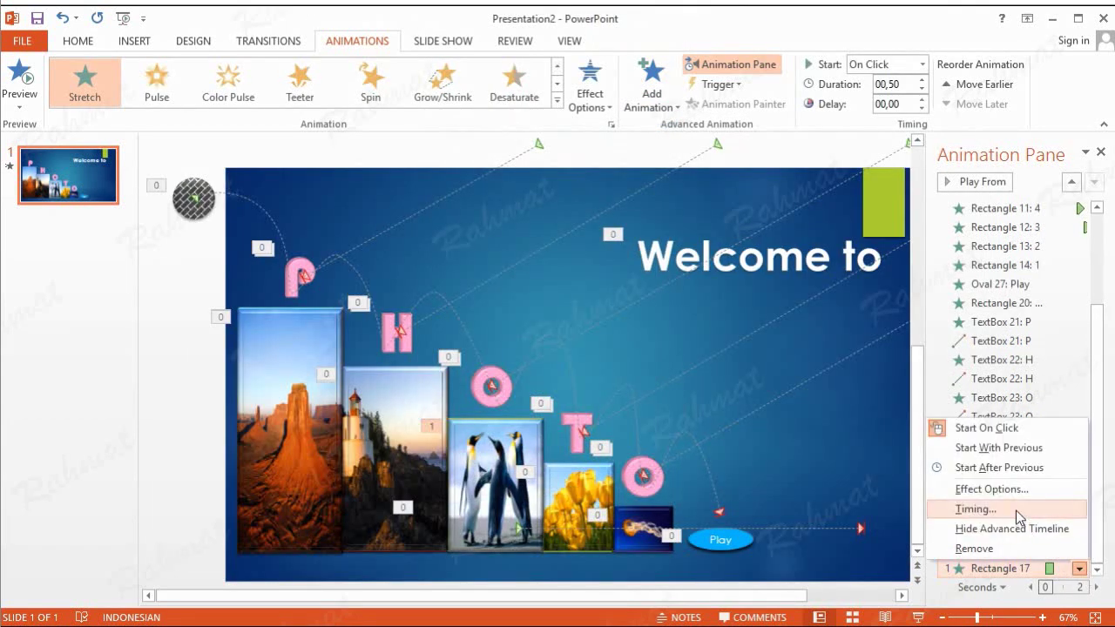
click(980, 510)
click(793, 311)
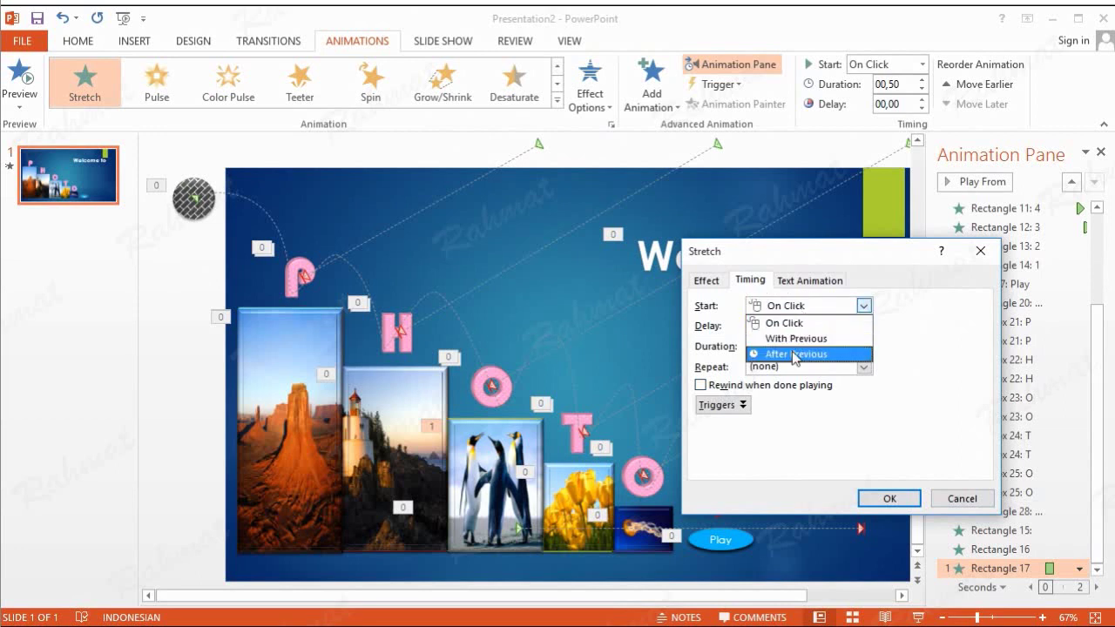
click(810, 353)
click(801, 324)
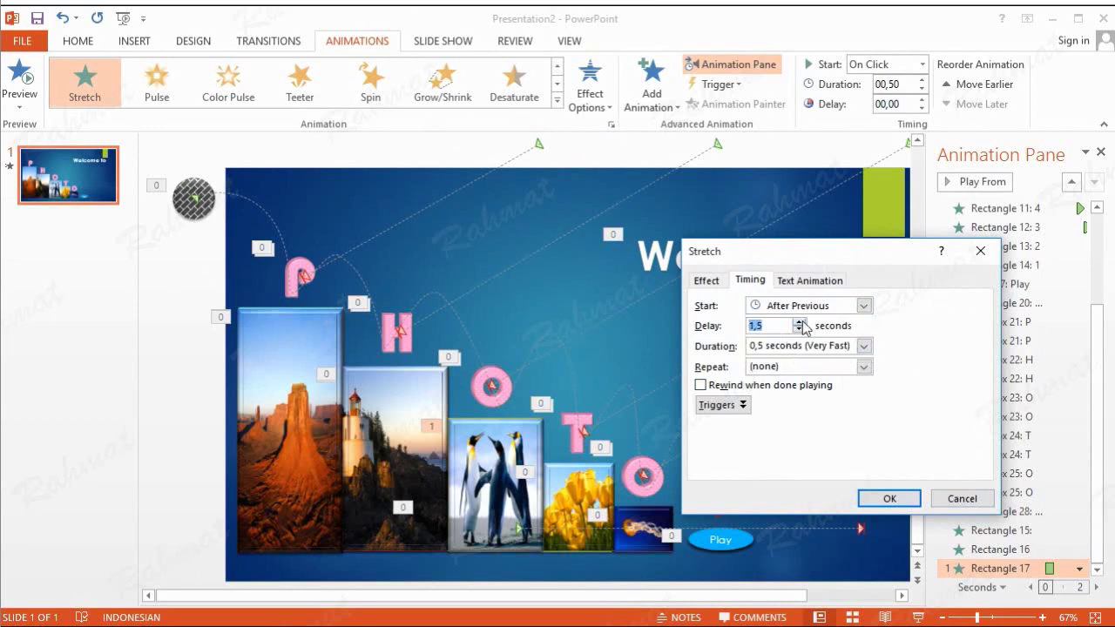
click(799, 335)
click(878, 499)
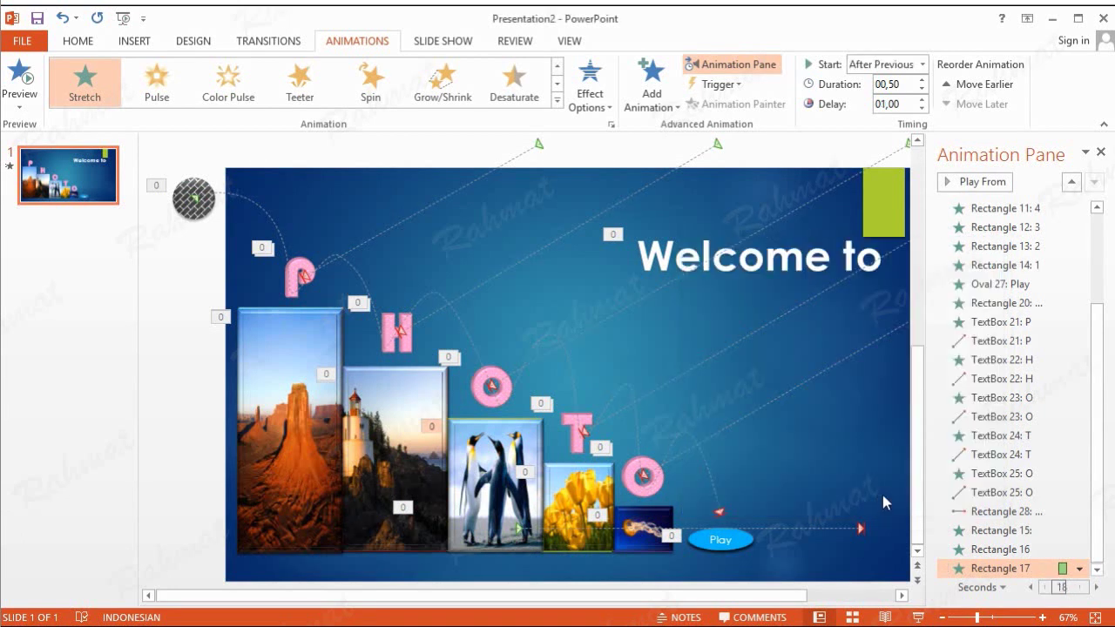
- Give the tulip photo a Stretch entrance that starts After Previous
click(603, 475)
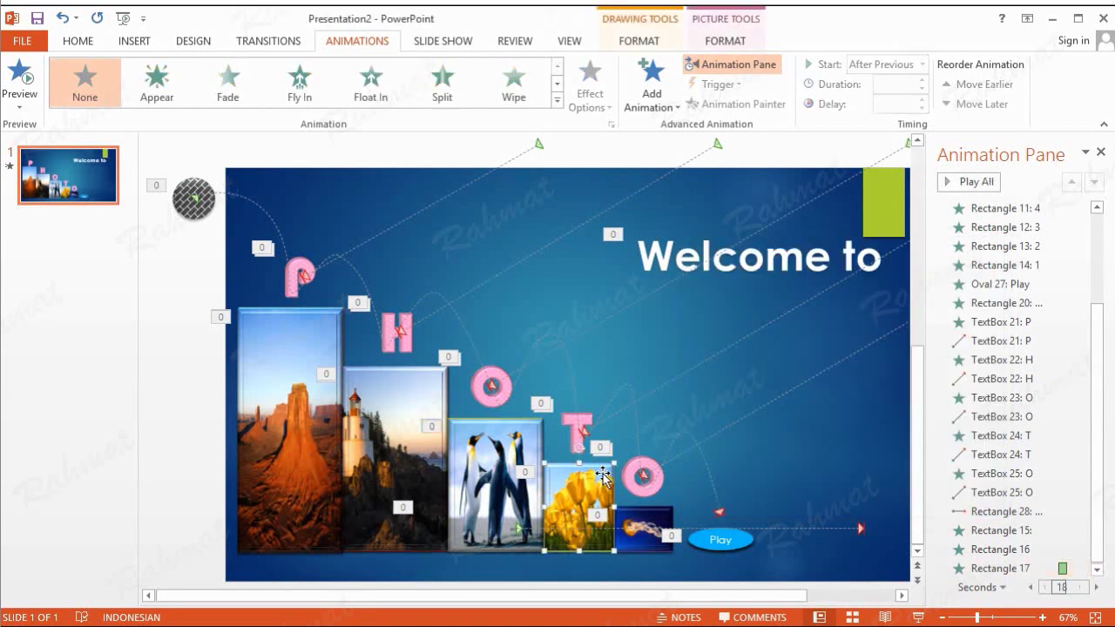
click(651, 91)
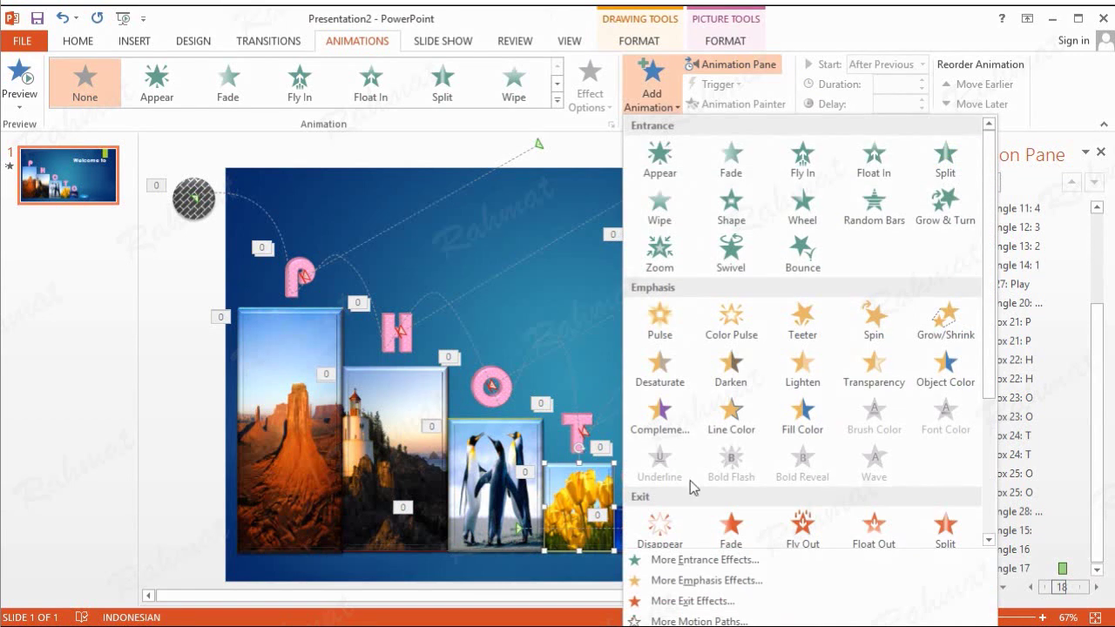
click(689, 560)
click(480, 463)
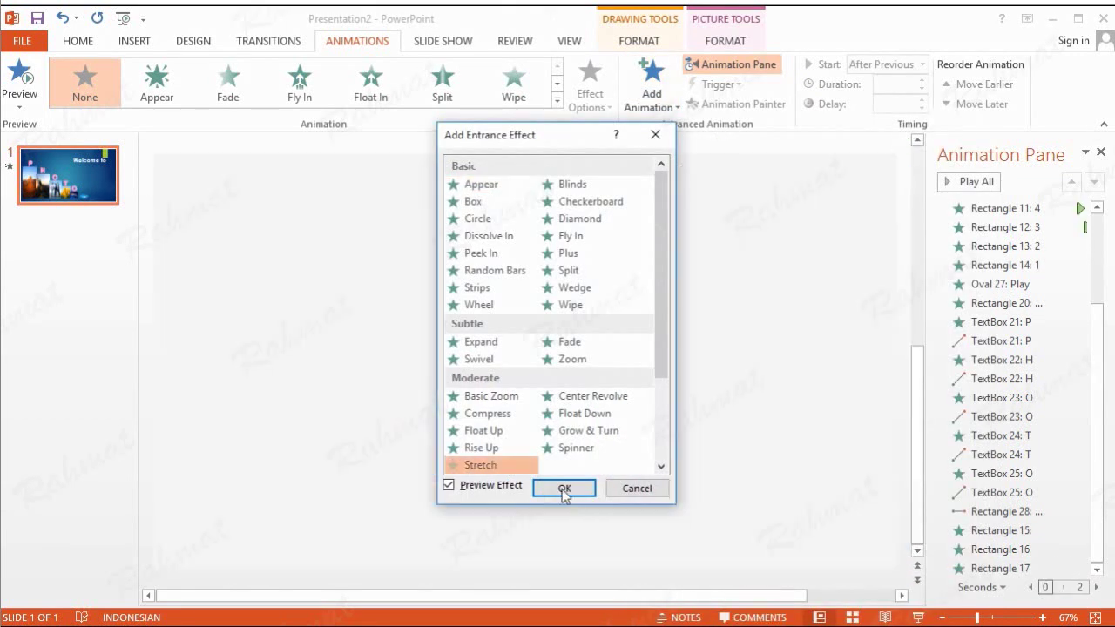
click(563, 488)
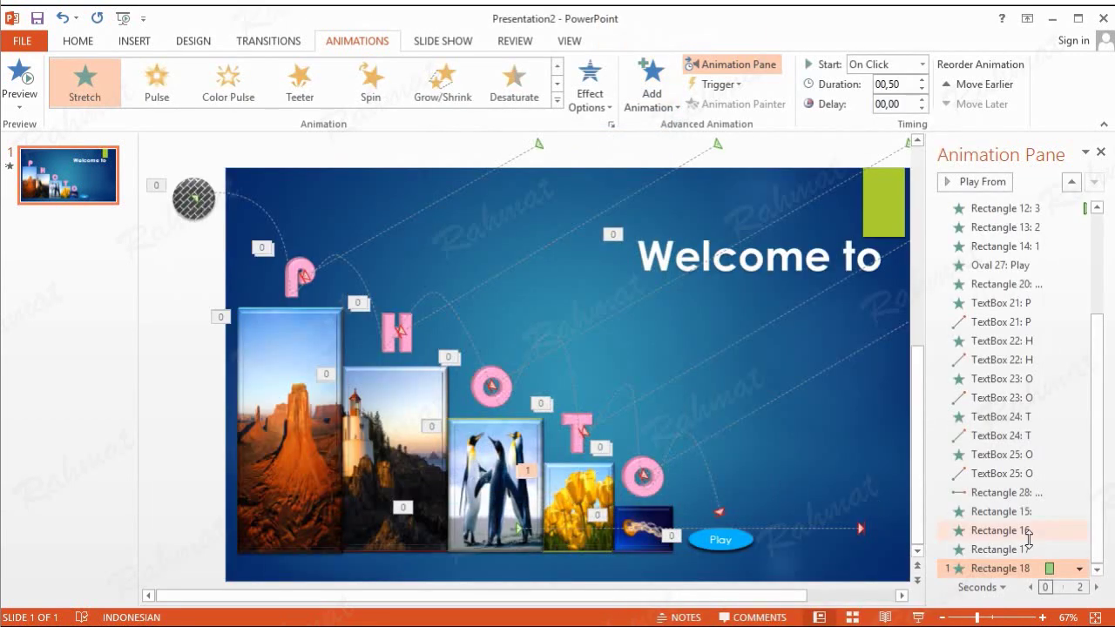
click(1081, 569)
click(997, 513)
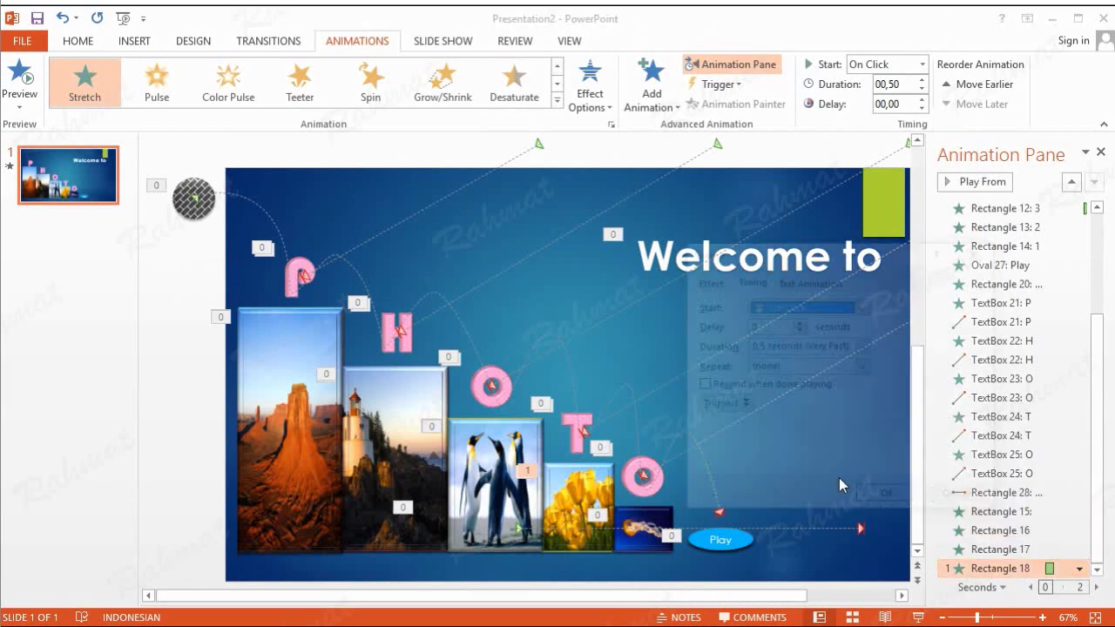
click(784, 307)
click(788, 354)
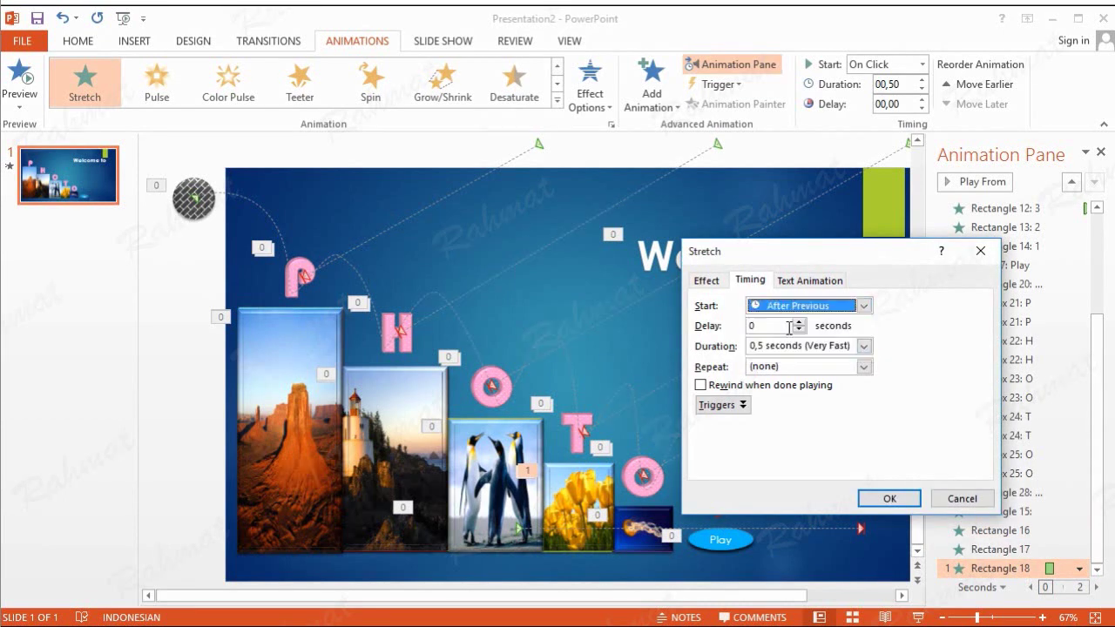
click(880, 499)
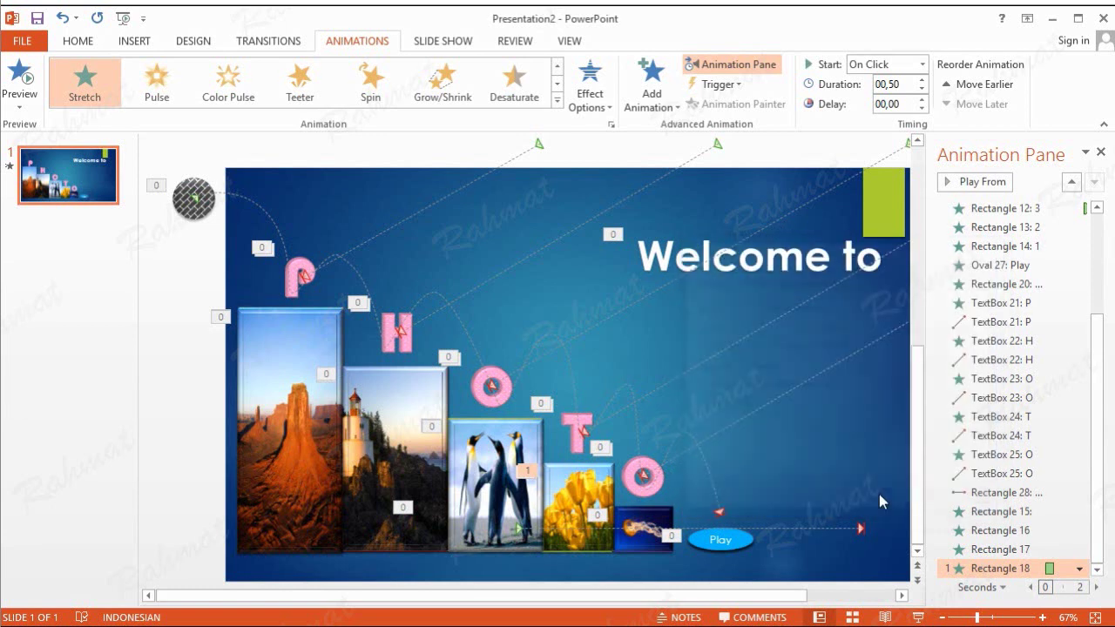
- Give the jellyfish photo a Stretch entrance (After Previous, 1-second delay) and add a second slide
click(644, 510)
click(633, 546)
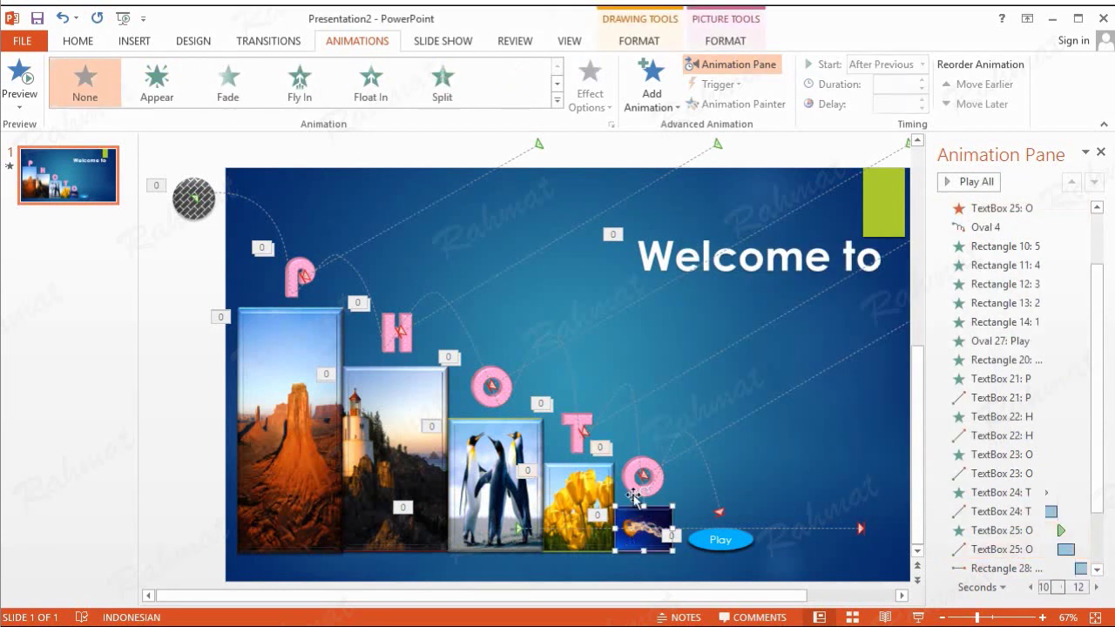
click(651, 87)
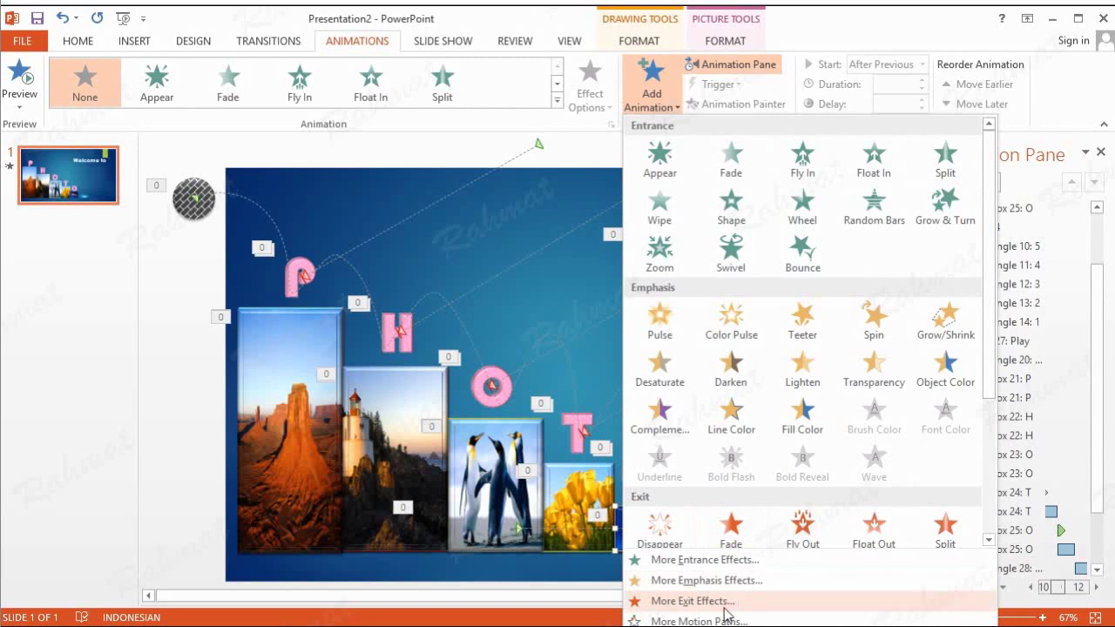
click(723, 560)
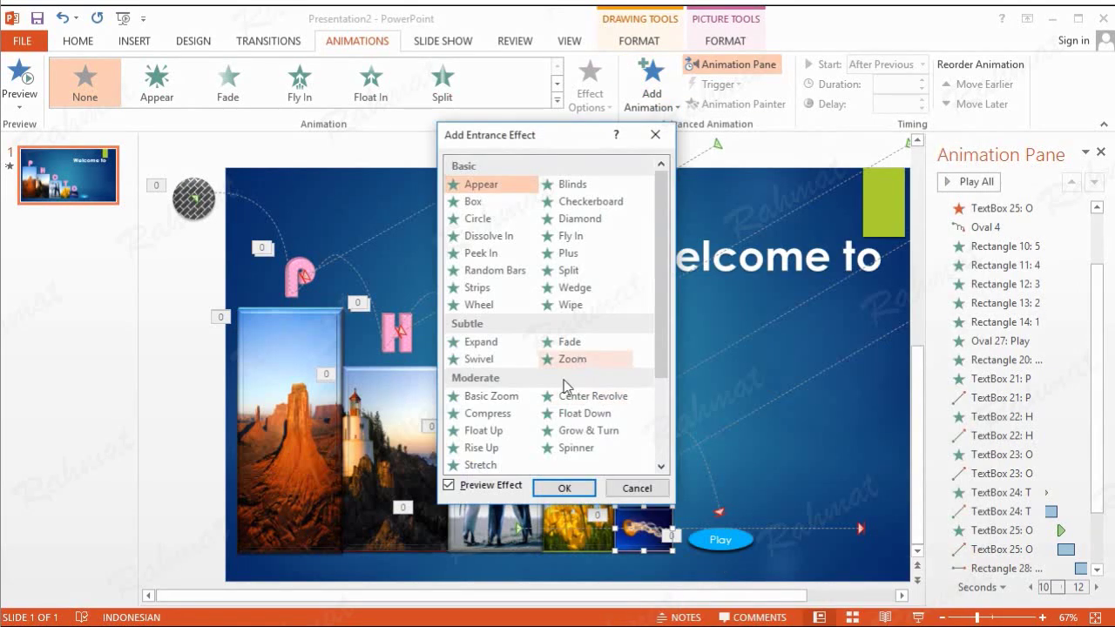
click(495, 464)
click(559, 488)
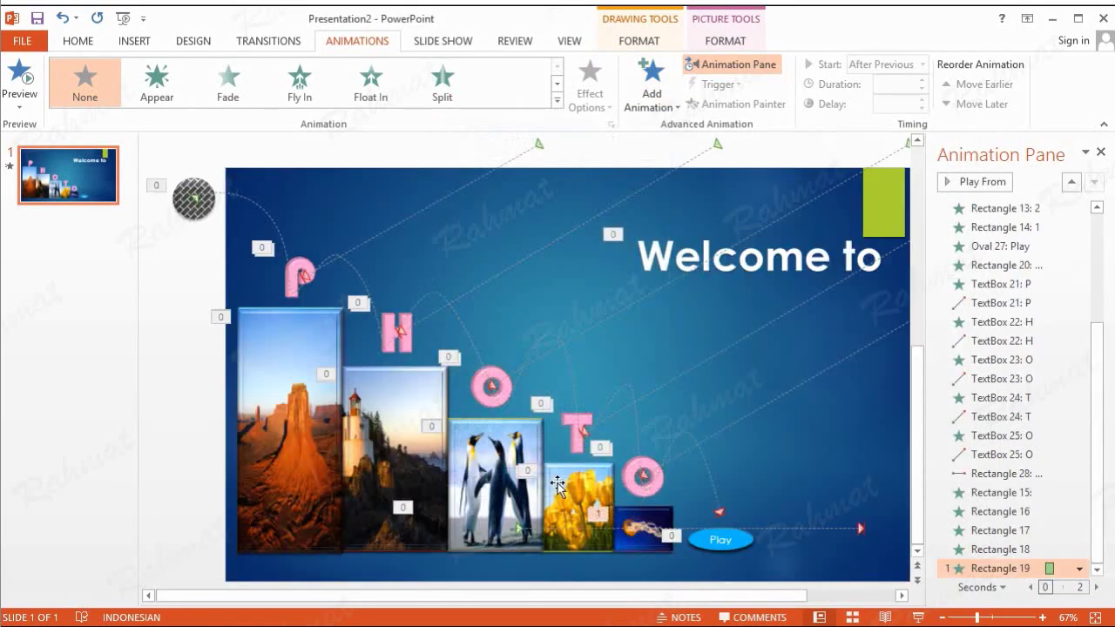
click(1080, 569)
click(984, 509)
click(809, 306)
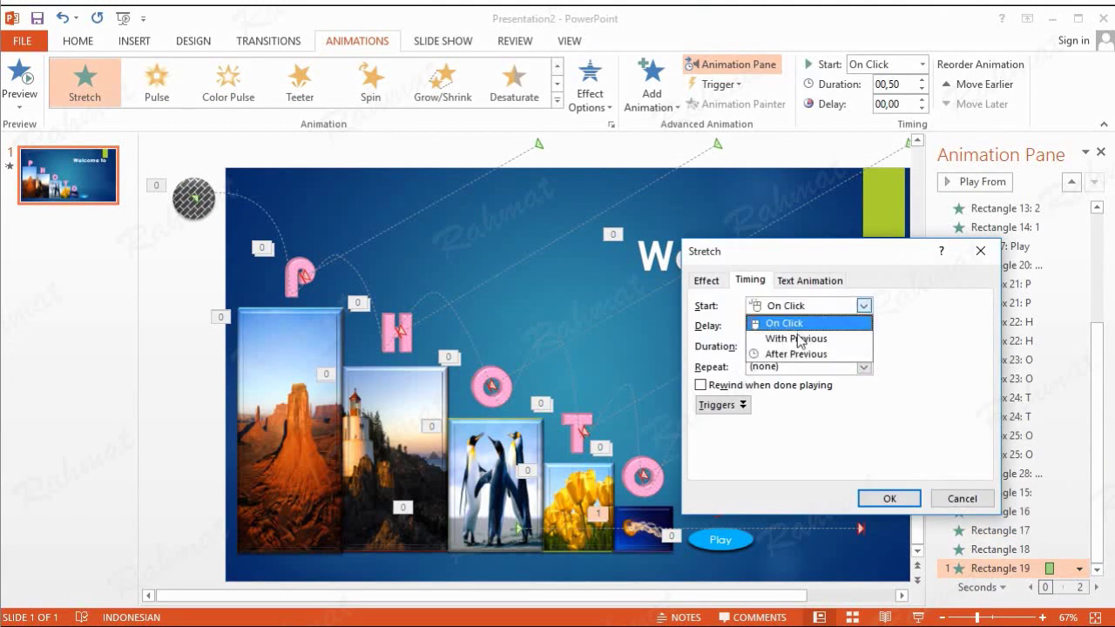
click(797, 354)
click(799, 321)
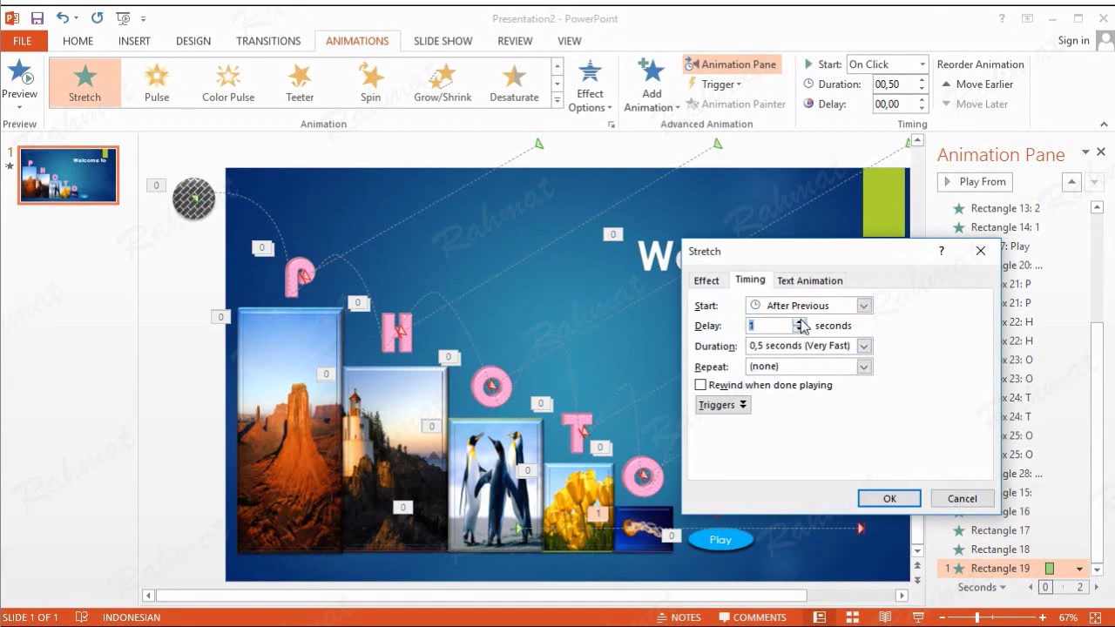
click(885, 497)
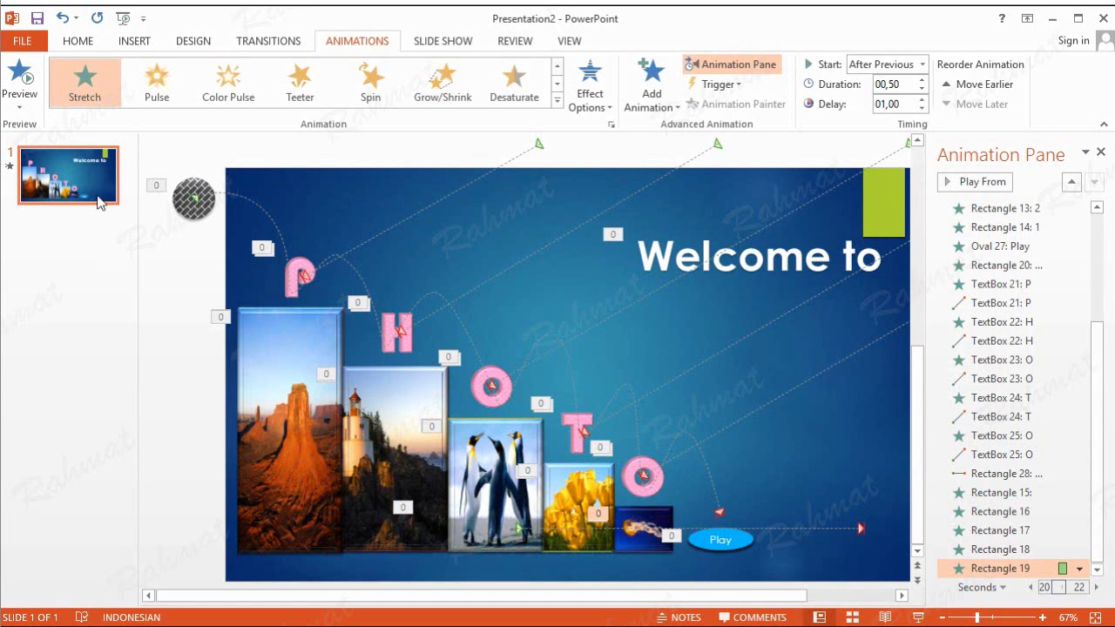
right_click(91, 240)
click(142, 297)
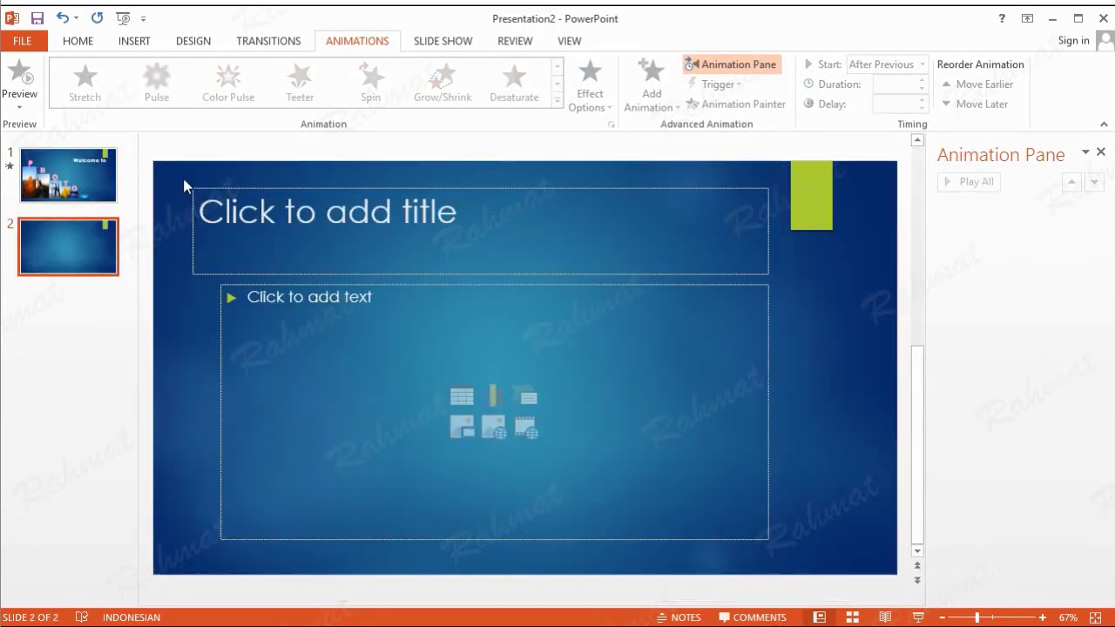
- Clear slide 2's placeholders and insert WordArt reading 'Thank You...'
drag(182, 177, 843, 555)
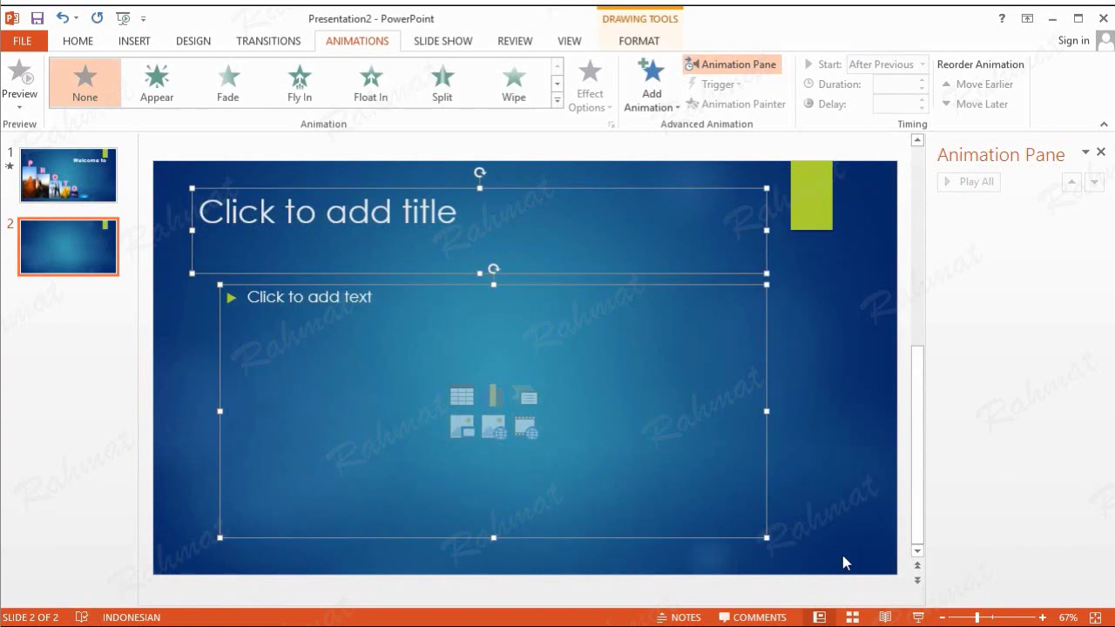
key(Delete)
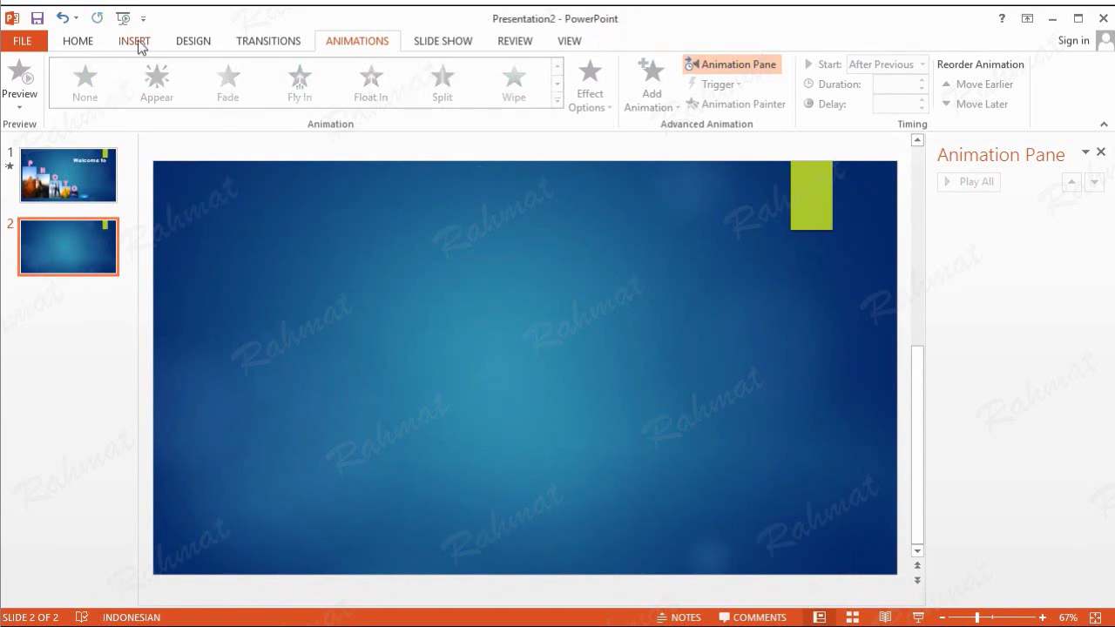
click(137, 41)
click(712, 106)
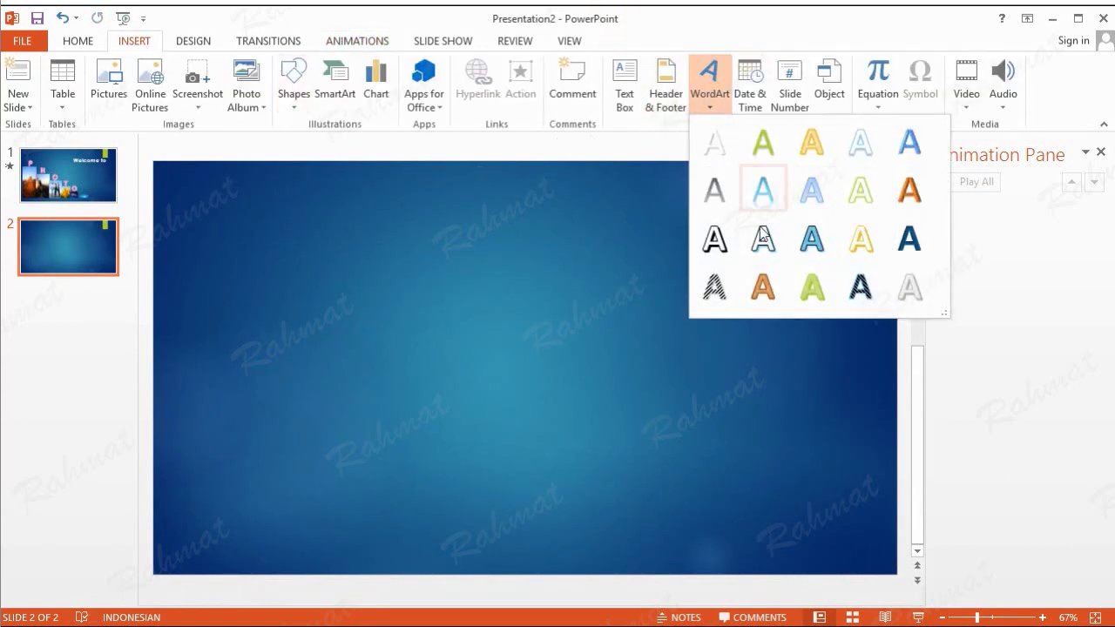
click(766, 190)
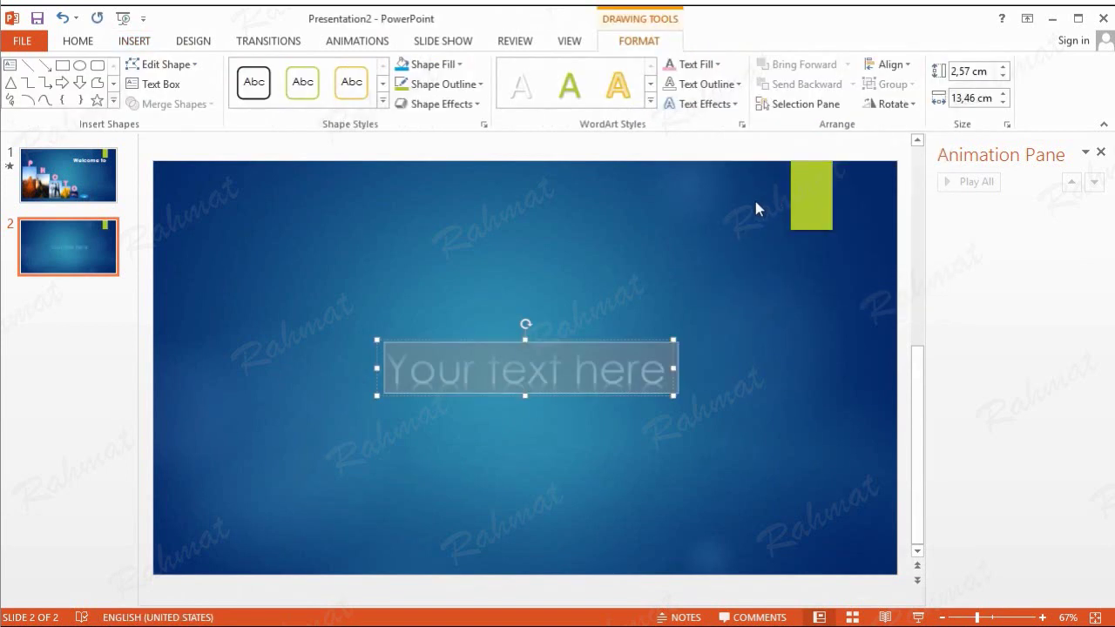
key(Delete)
text(THAN)
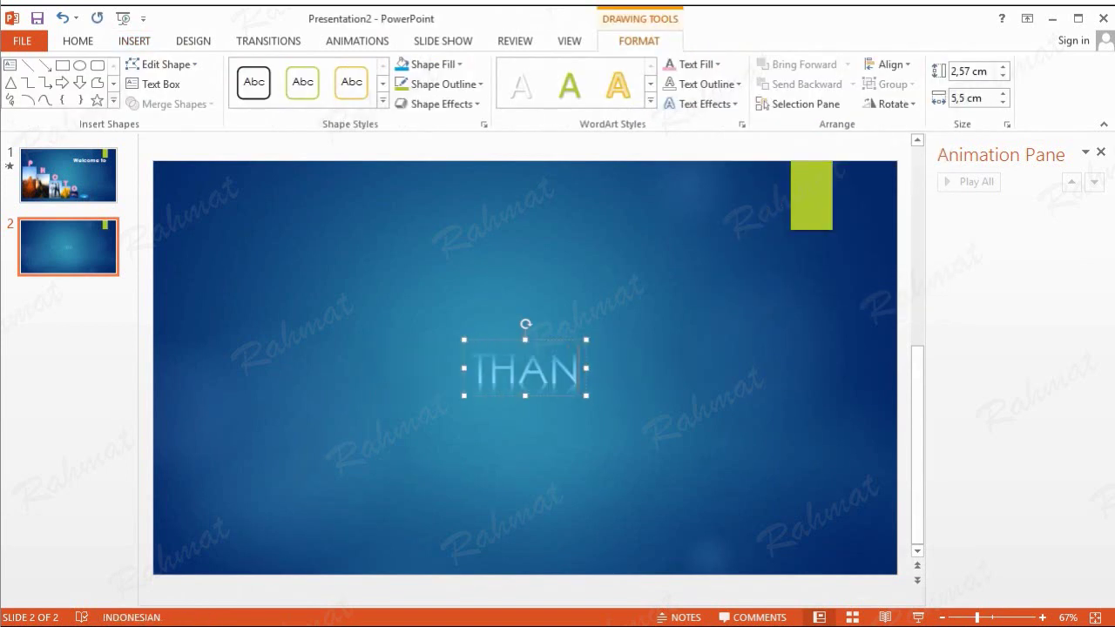
text(K)
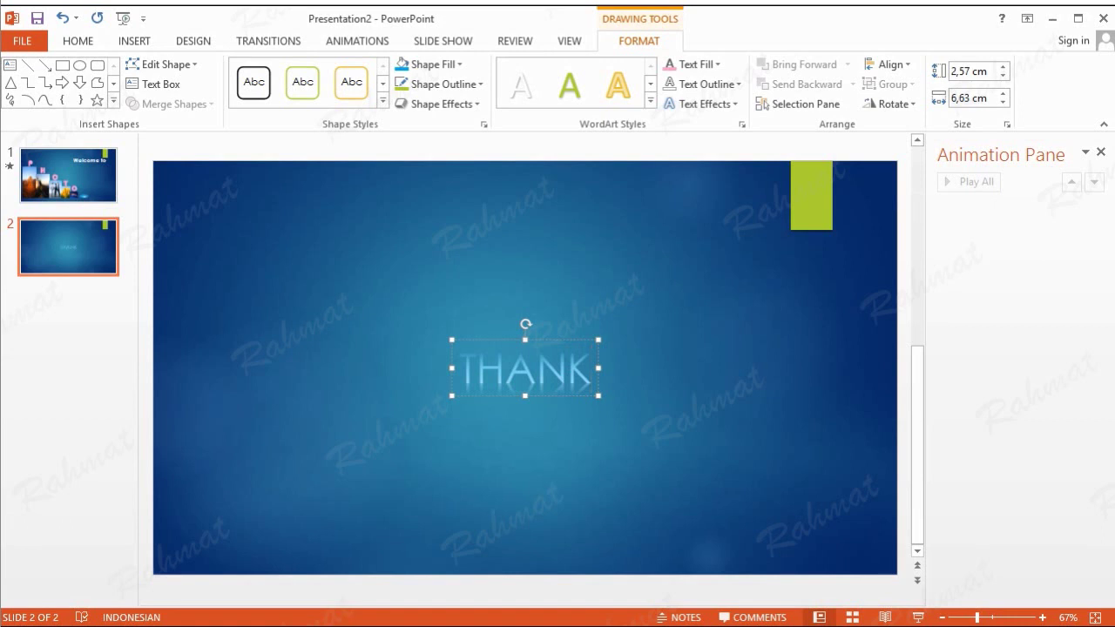
text( YOU)
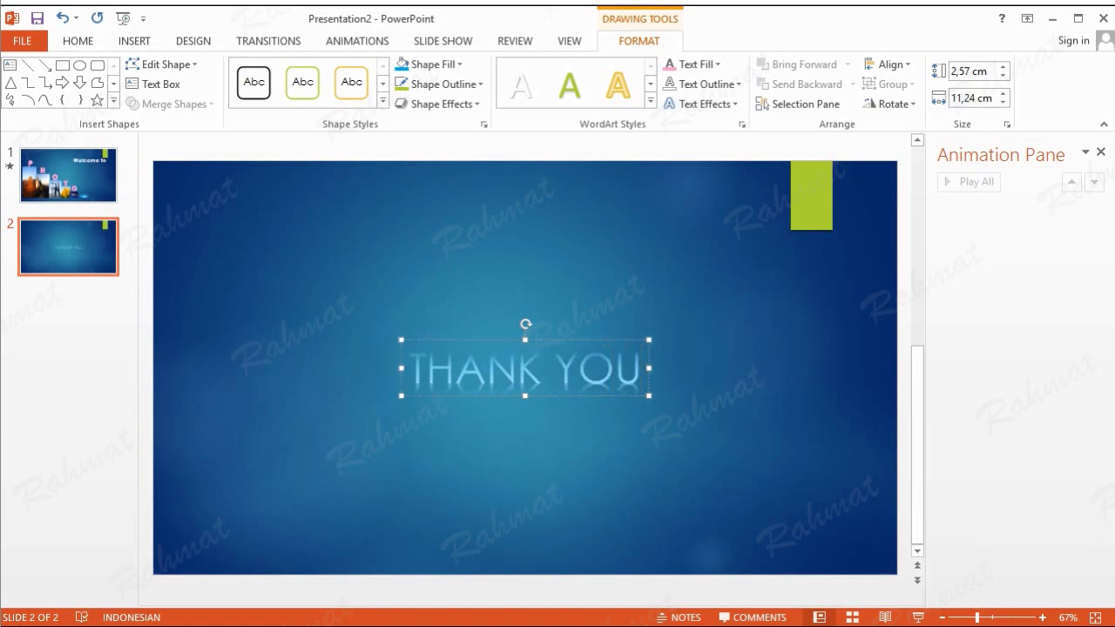
key(BackSpace)
key(BackSpace)
key(BackSpace)
key(BackSpace)
key(BackSpace)
key(BackSpace)
key(BackSpace)
key(BackSpace)
text(Thank You...)
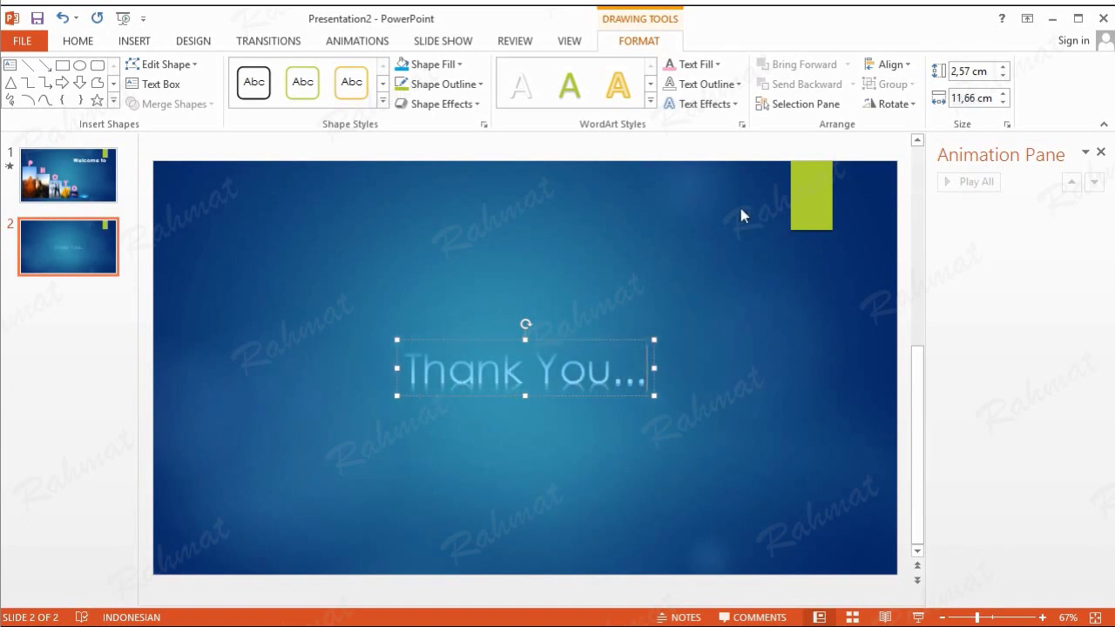
- Set the 'Thank You...' WordArt to 88 pt and move it slightly up near the centre
double_click(513, 373)
click(514, 373)
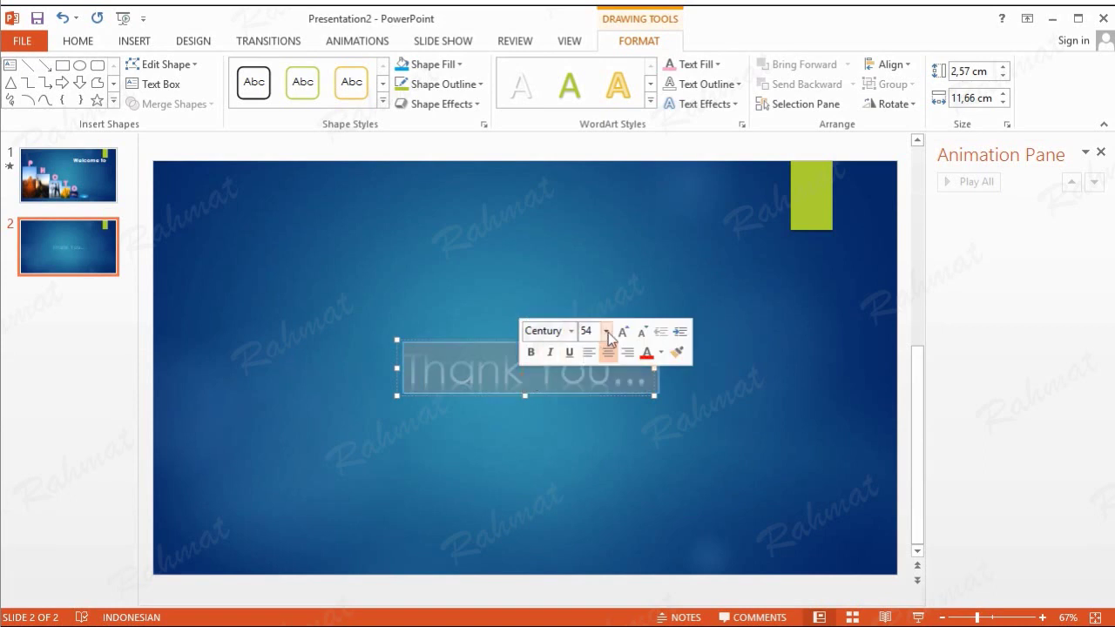
click(607, 331)
scroll(585, 601, down, 3)
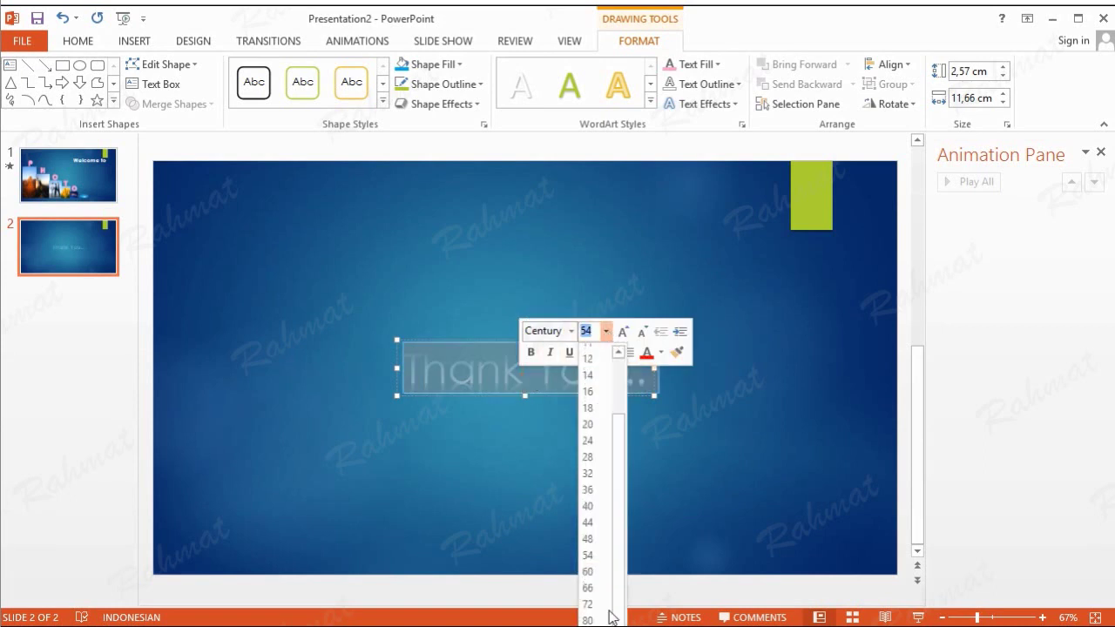
click(587, 610)
click(488, 341)
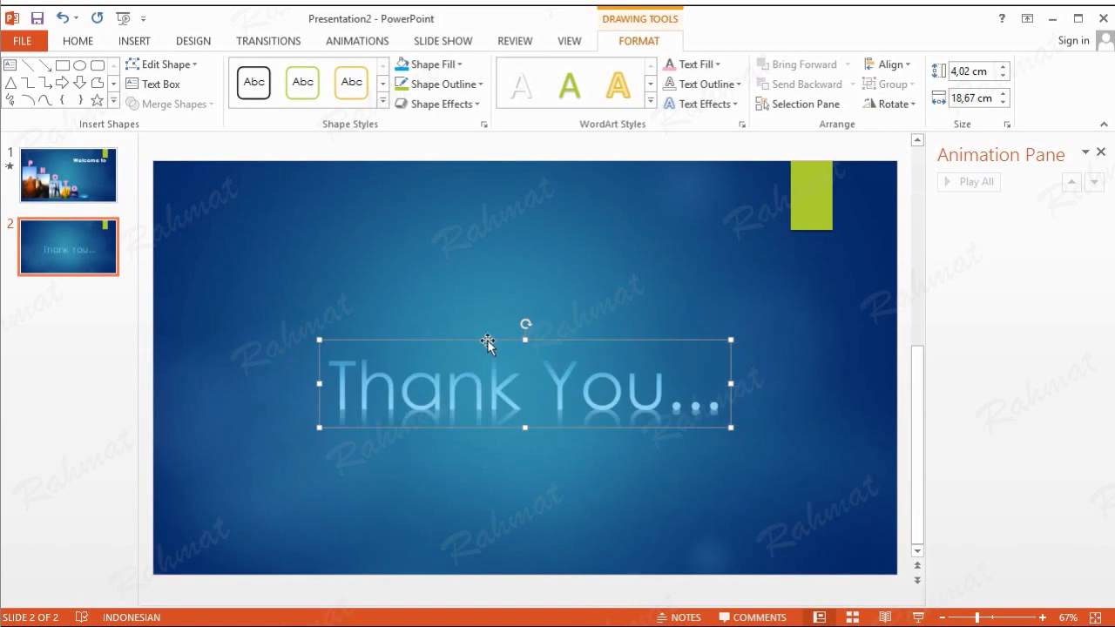
drag(488, 339, 494, 302)
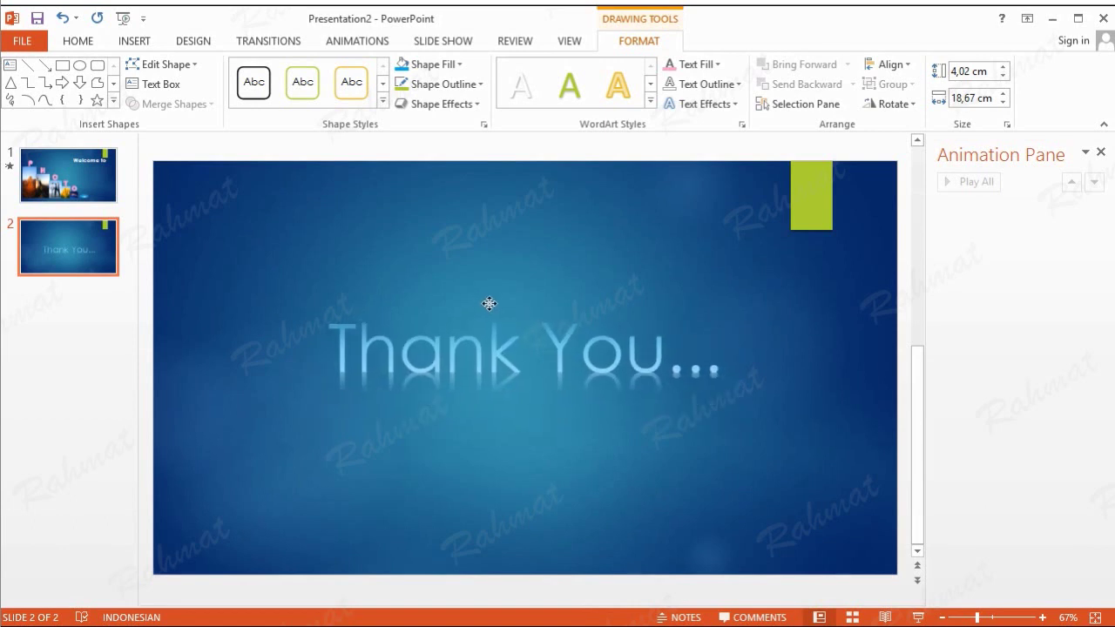
triple_click(494, 327)
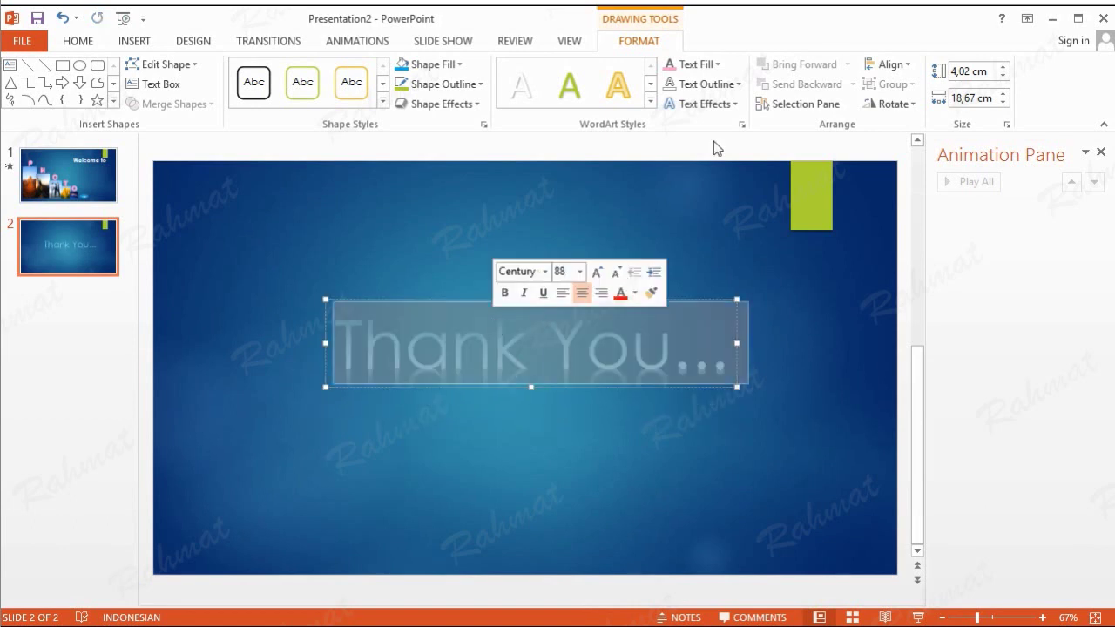
- Give the Thank You... text an orange preset gradient fill
click(717, 64)
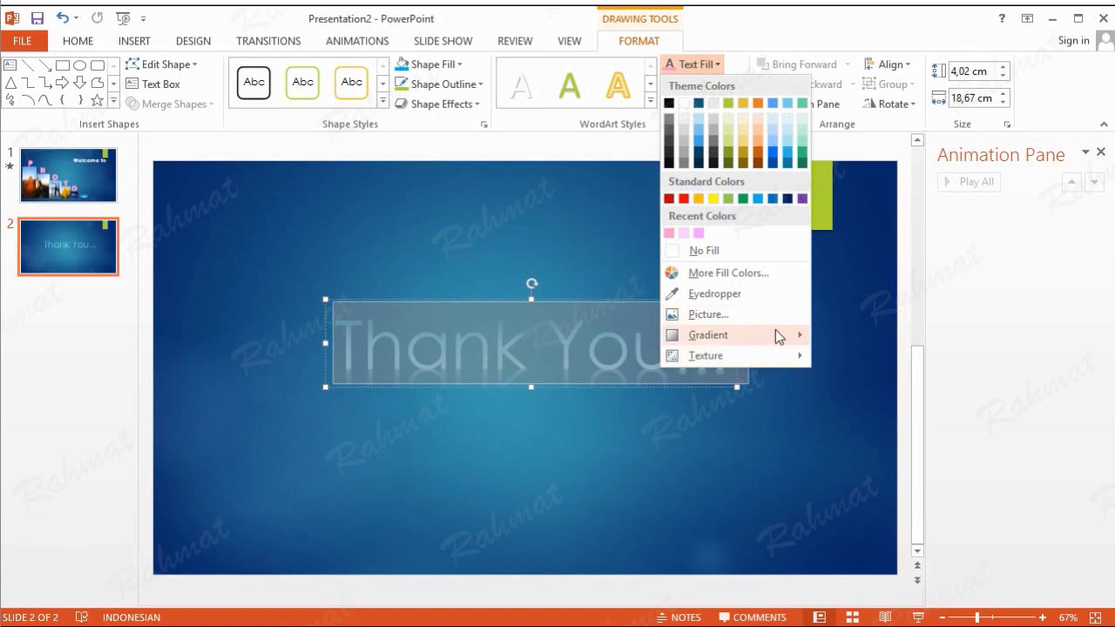
mouse_move(775, 334)
click(868, 530)
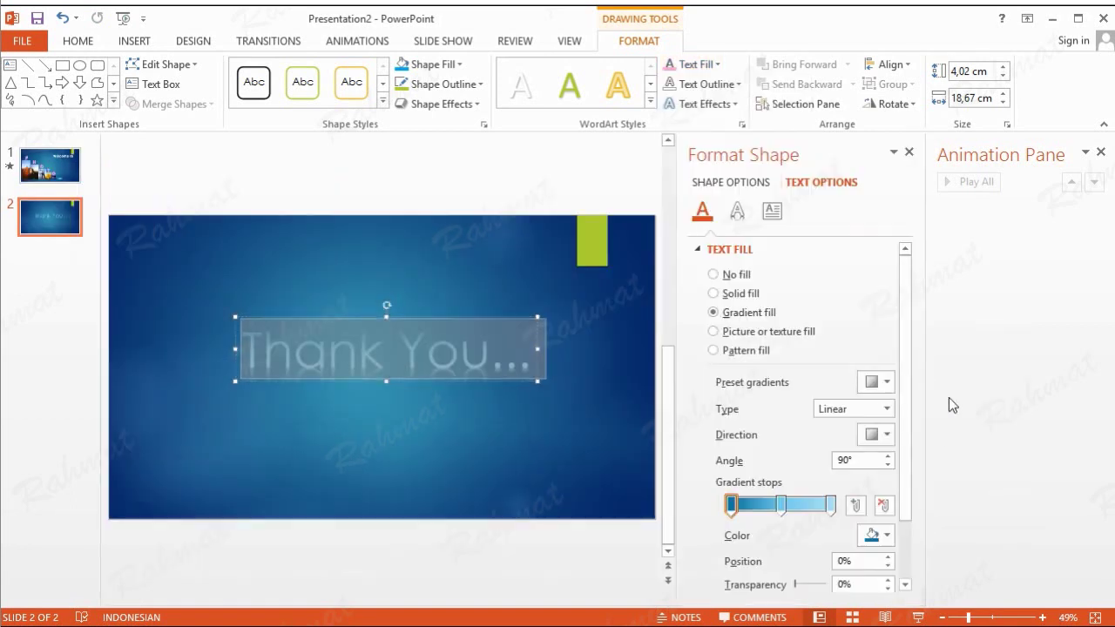
click(886, 383)
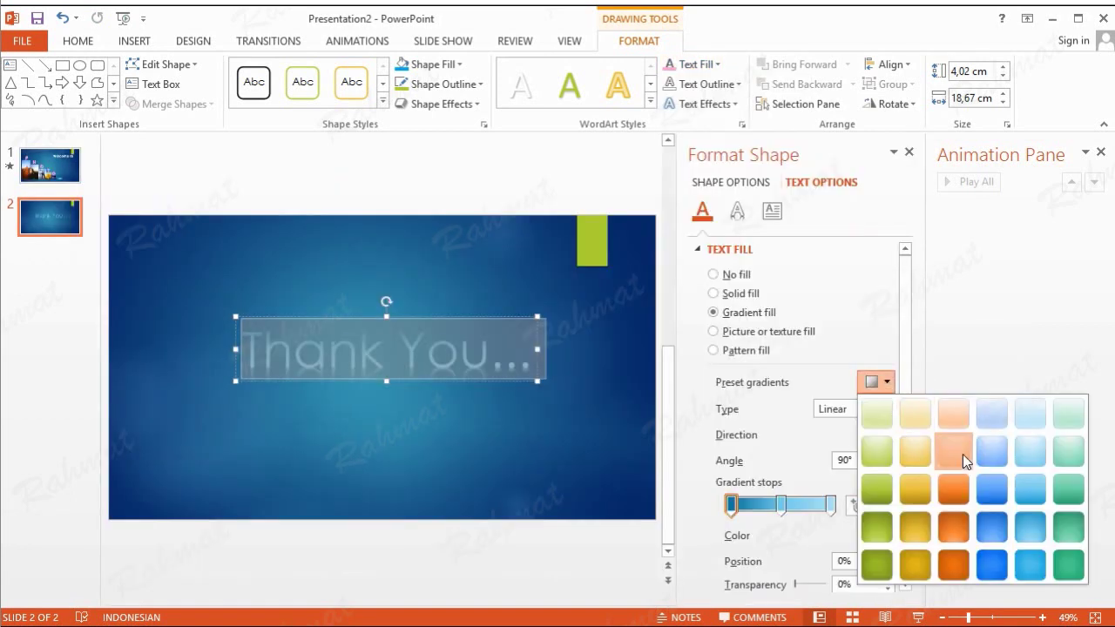
click(962, 454)
- Apply the first bevel preset text effect to the Thank You... text
click(908, 155)
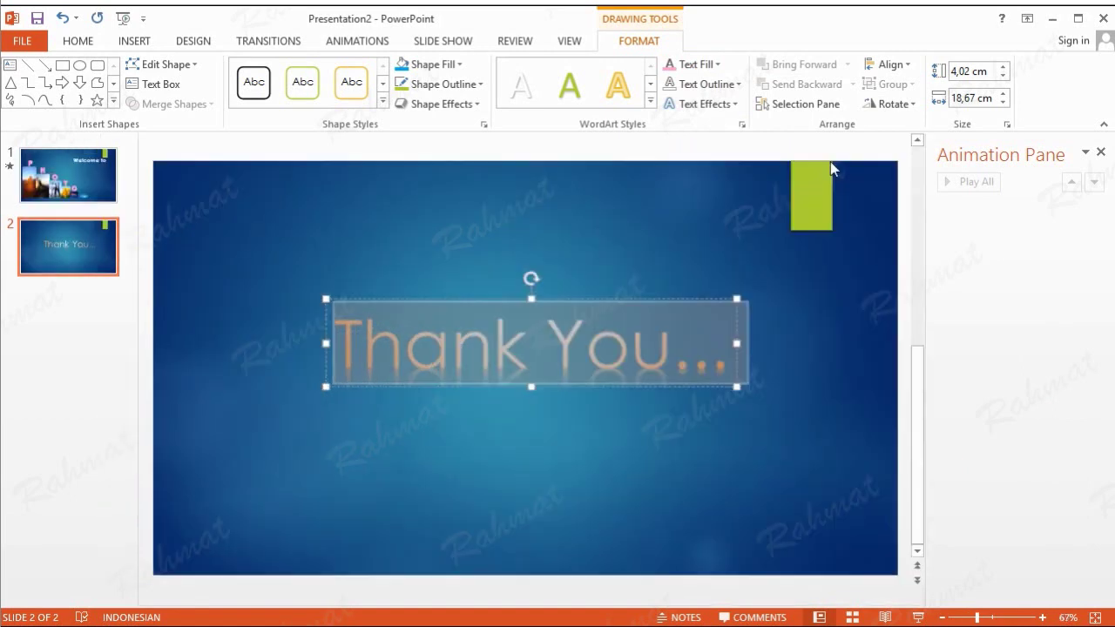
click(710, 105)
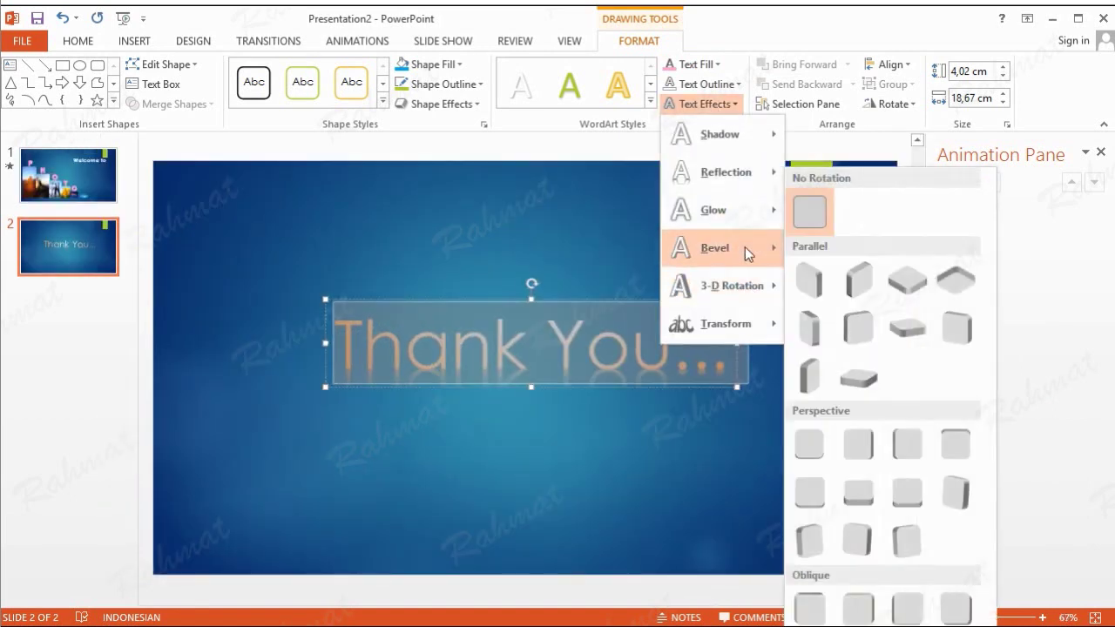
mouse_move(745, 244)
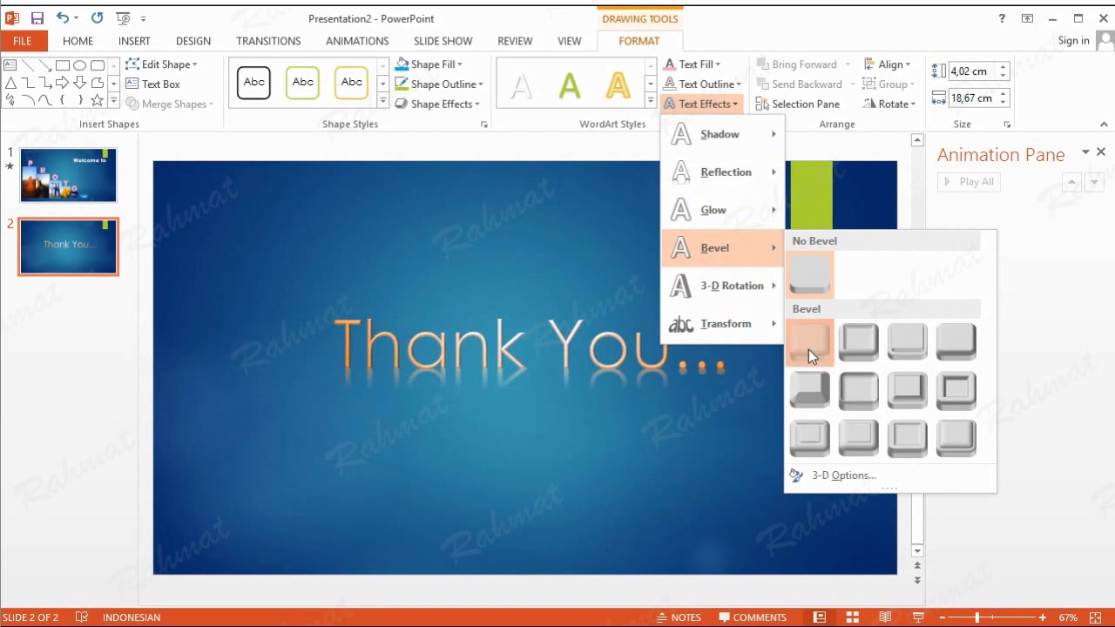
click(808, 349)
click(716, 417)
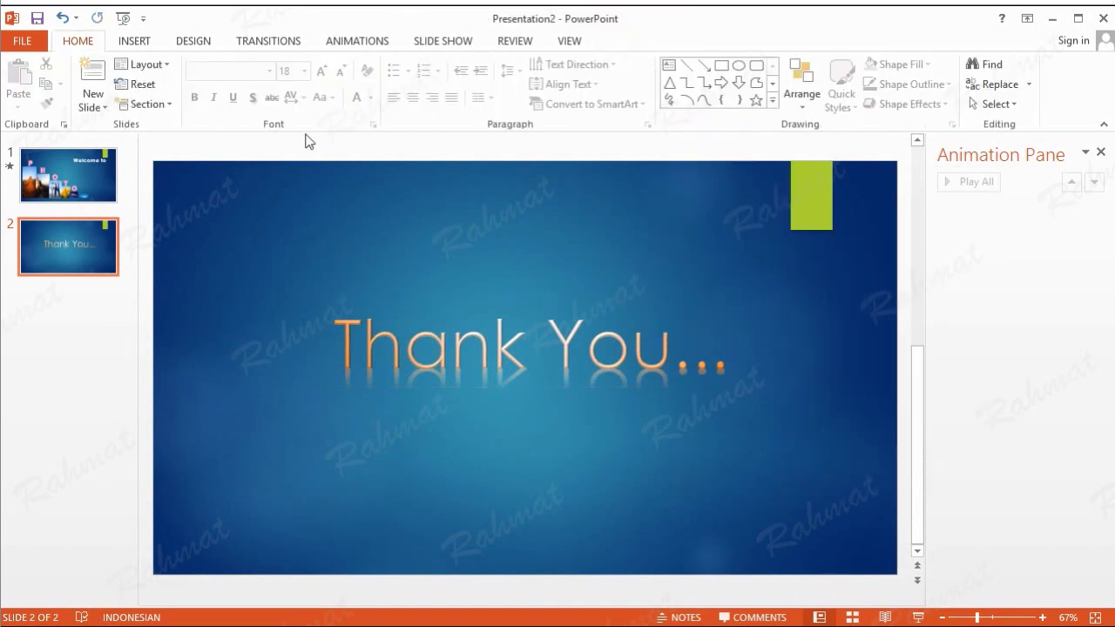
click(350, 45)
- Apply Fly Through to the Thank You slide and set both slides to advance automatically
click(286, 48)
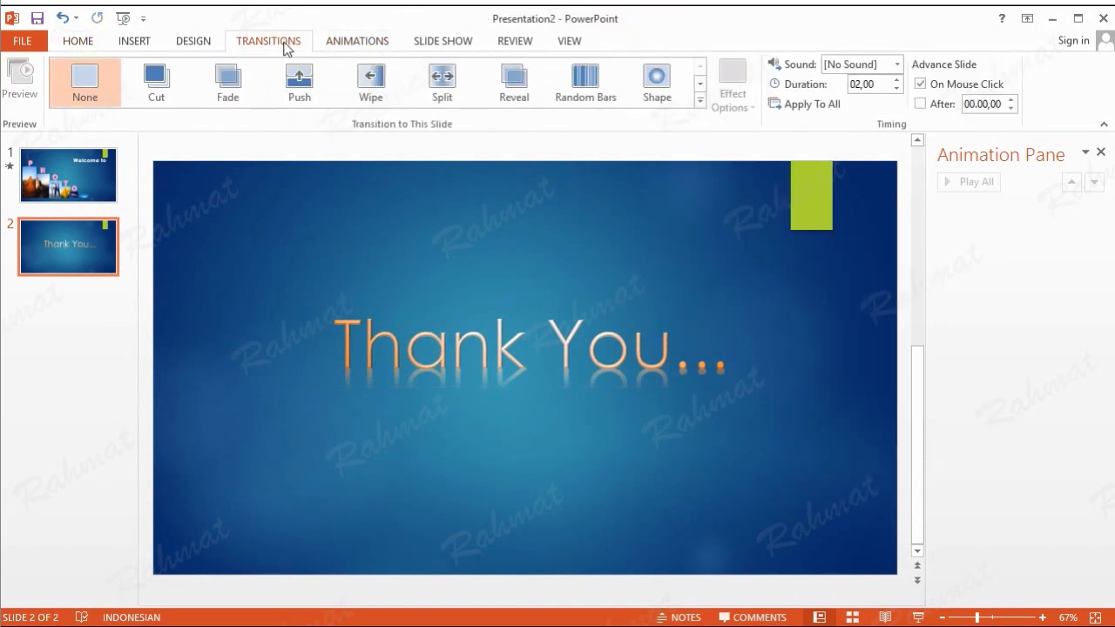
click(699, 100)
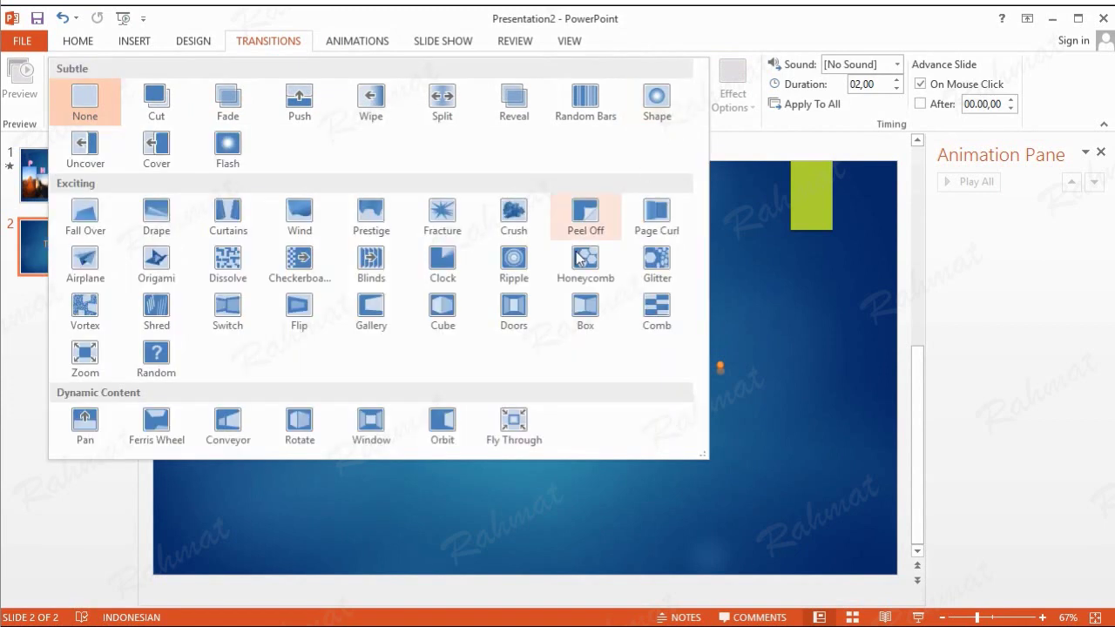
click(512, 423)
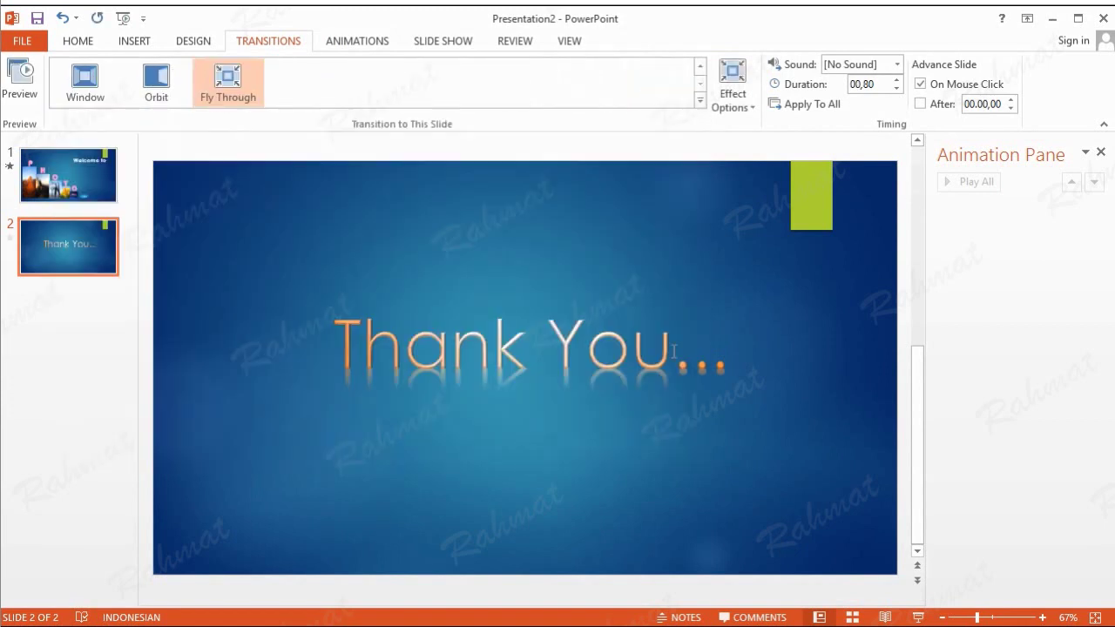
click(922, 104)
click(105, 171)
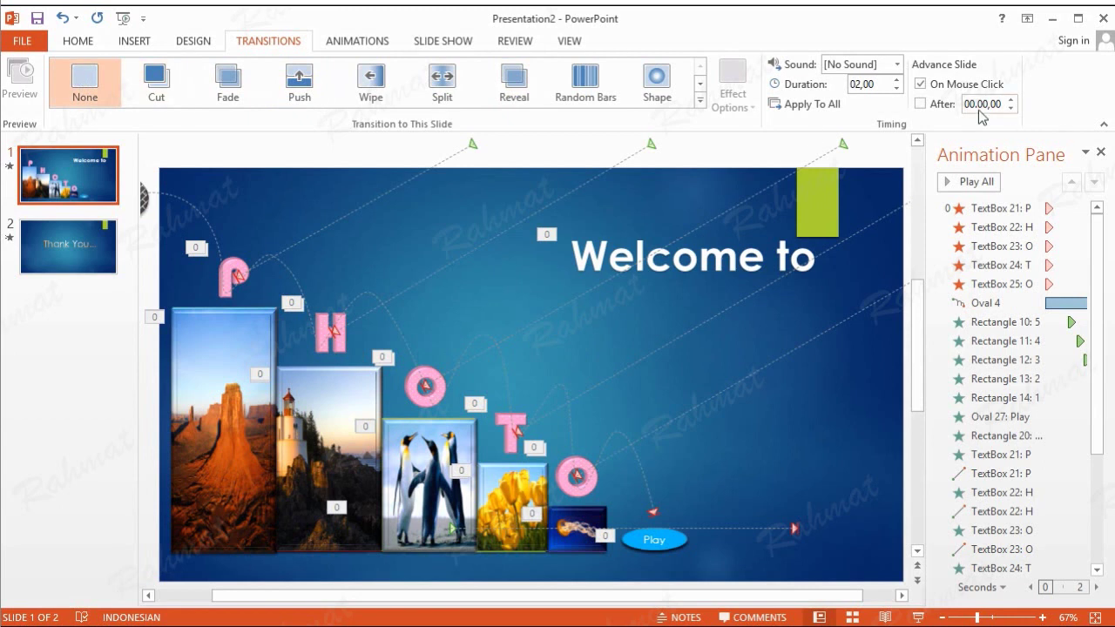
click(921, 105)
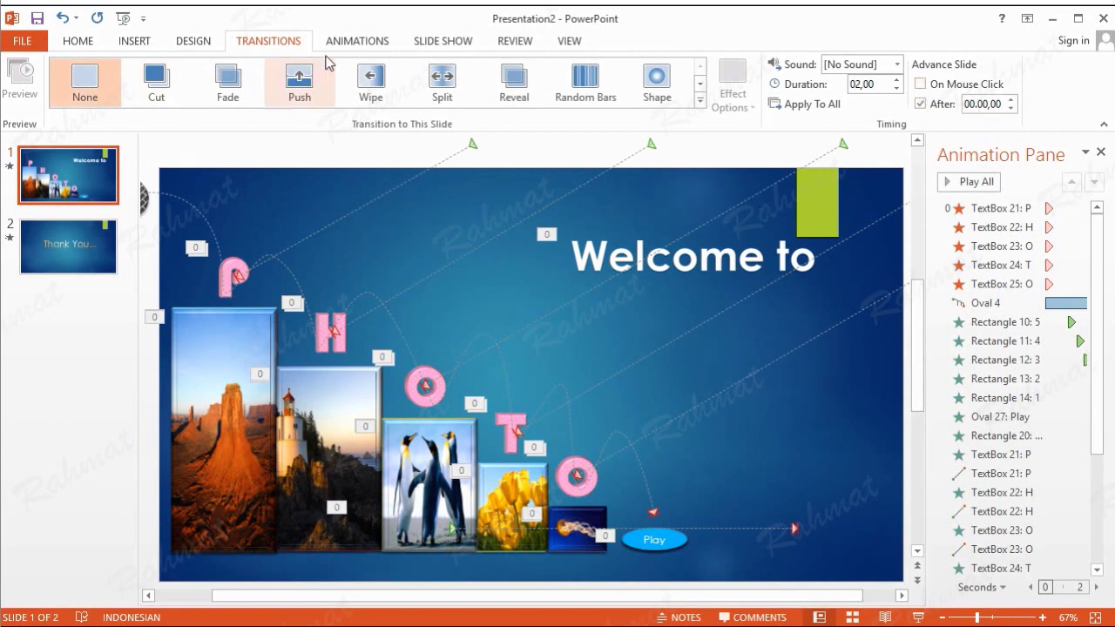
- Insert the Kalimba track on the title slide, hidden during the show and starting automatically
click(139, 41)
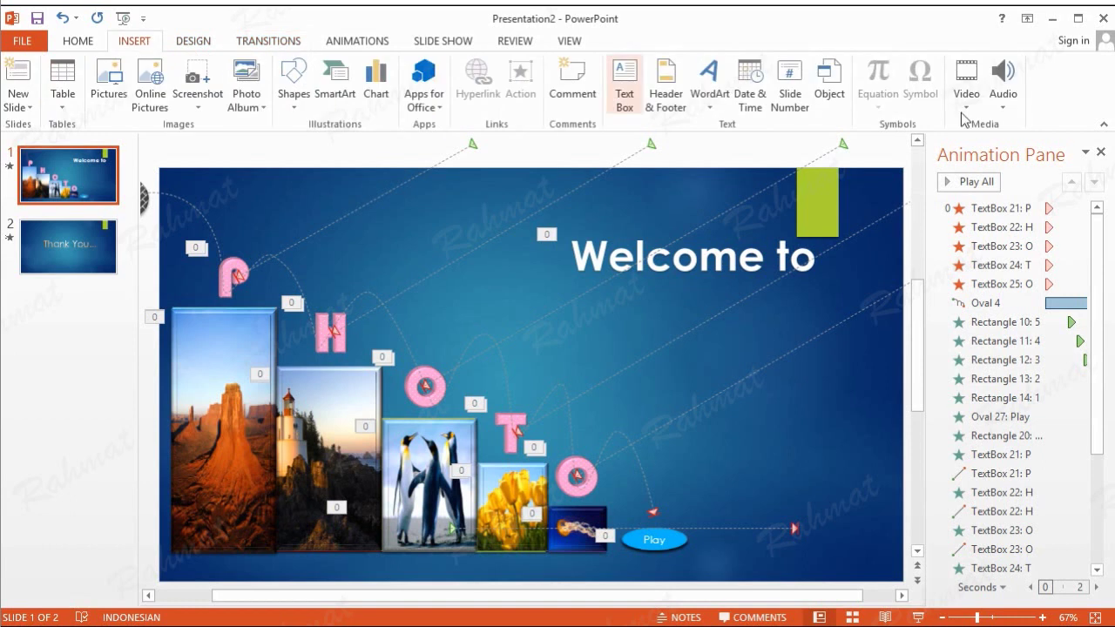
click(1004, 100)
click(1031, 164)
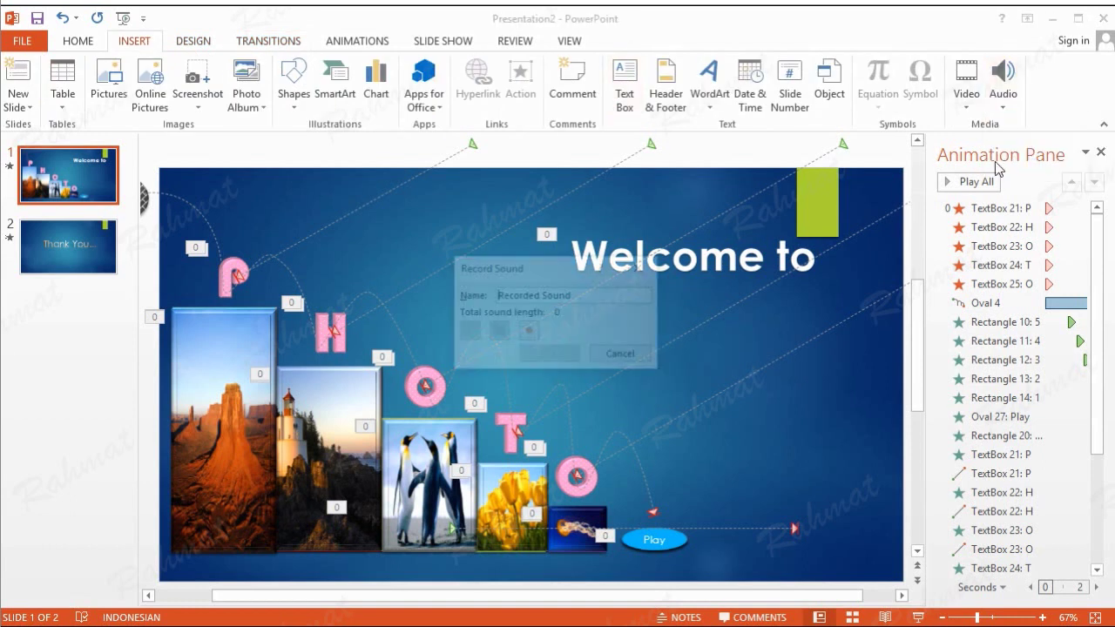
click(621, 356)
click(1004, 100)
click(1024, 145)
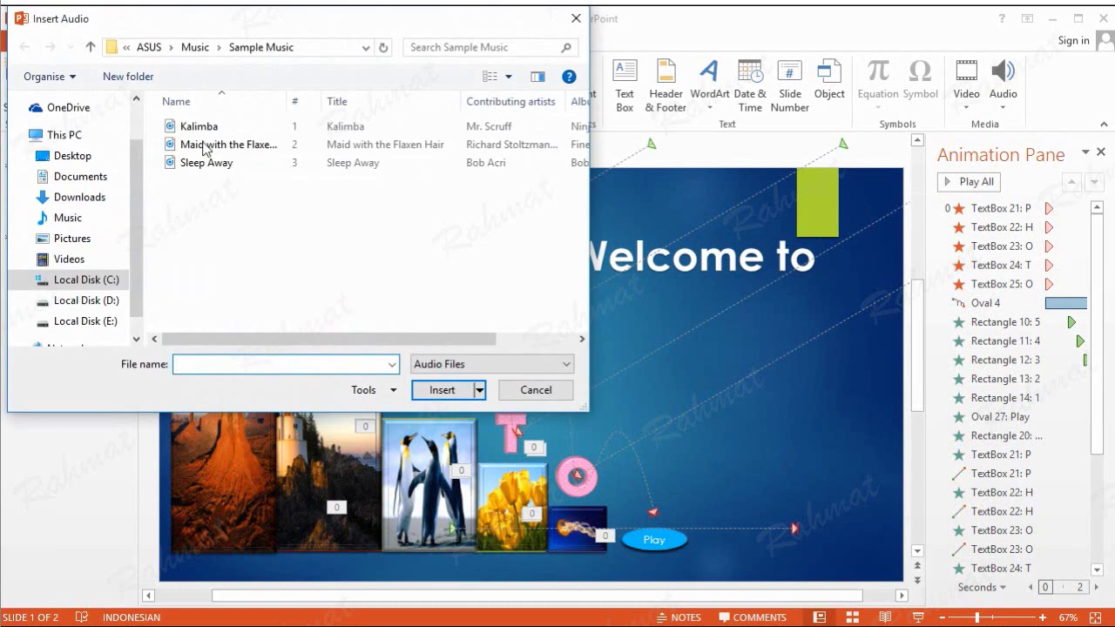
double_click(207, 128)
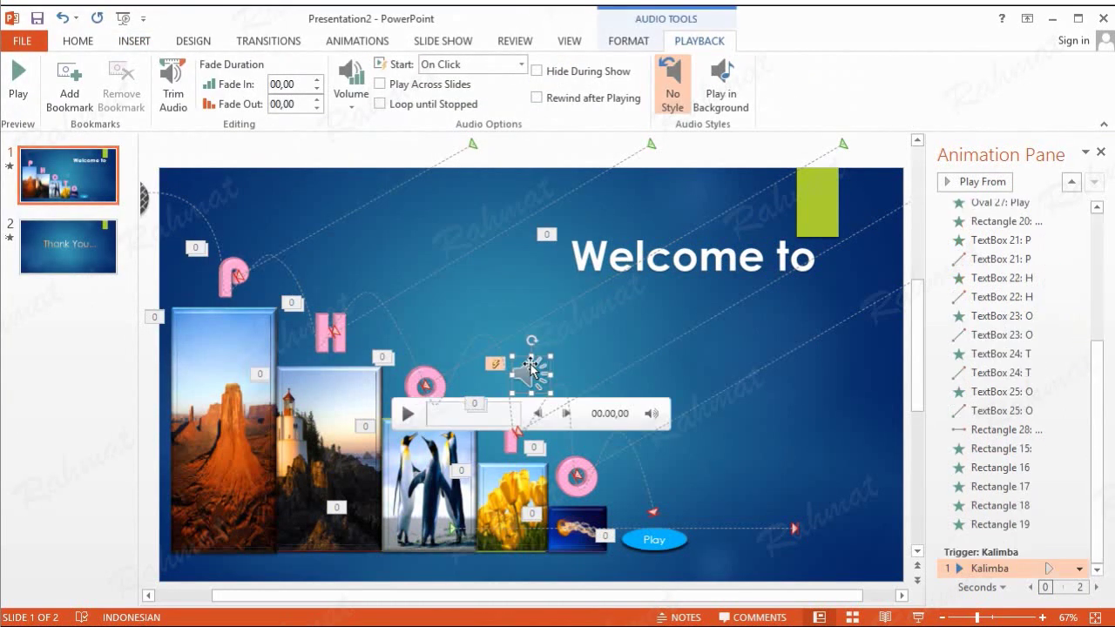
drag(514, 358, 501, 304)
click(536, 72)
click(520, 64)
click(477, 84)
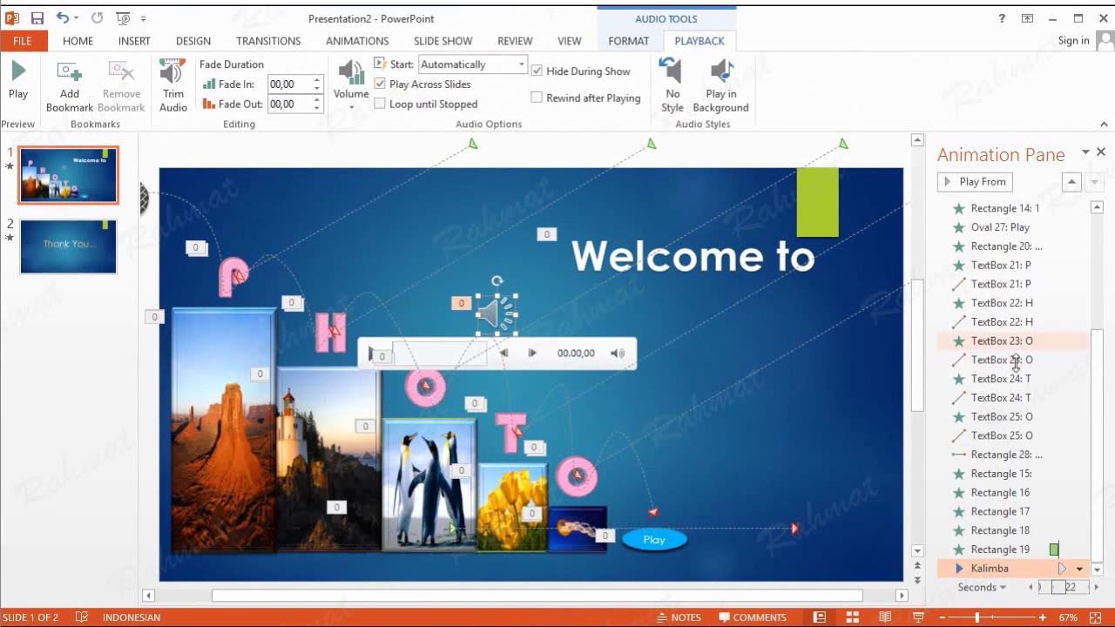
- Move the Kalimba audio to the top of the animation order
click(1072, 181)
click(1072, 182)
click(1072, 181)
click(1072, 181)
click(1072, 181)
click(1071, 181)
click(1071, 181)
click(1071, 181)
click(1071, 181)
click(1071, 182)
click(1071, 181)
click(1071, 181)
click(1071, 181)
click(1071, 181)
click(1072, 181)
click(1071, 181)
click(1071, 181)
click(1072, 181)
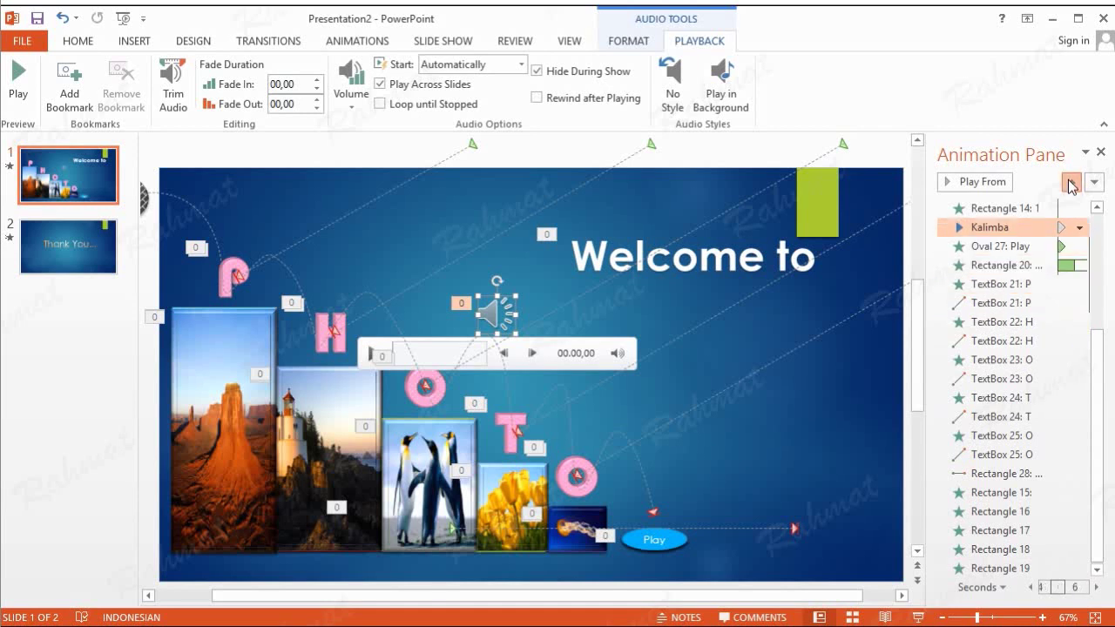
click(1072, 181)
click(1072, 181)
click(1071, 181)
click(1071, 181)
click(1071, 181)
click(1071, 181)
click(1071, 181)
click(1072, 181)
click(1072, 181)
click(1072, 181)
click(1071, 181)
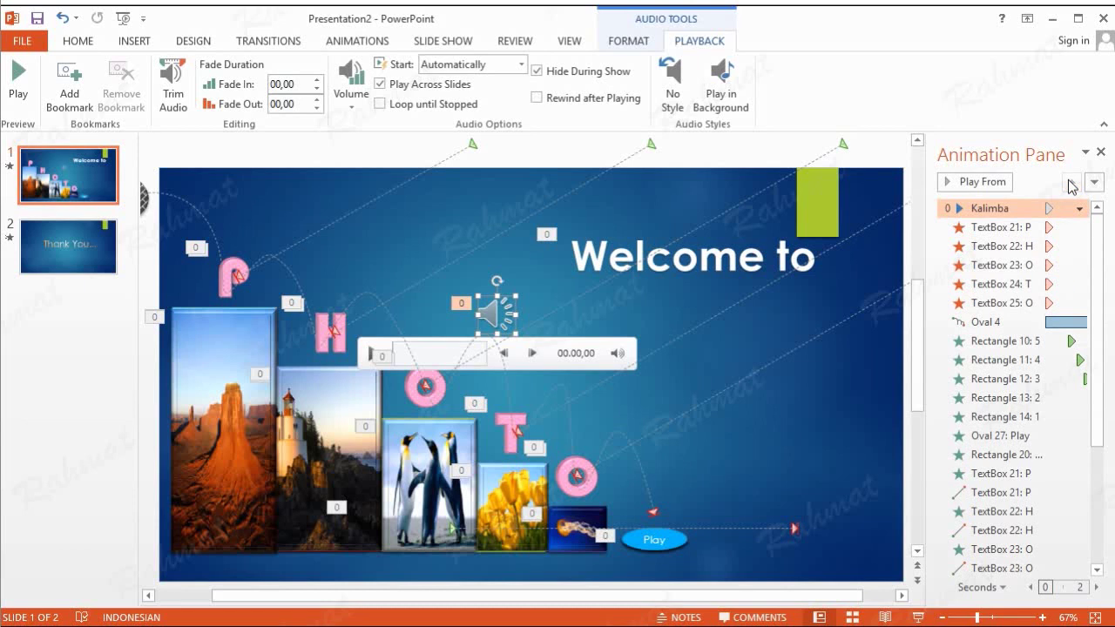
- Set Kalimba to start With Previous and stop playing after 2 slides
click(1079, 209)
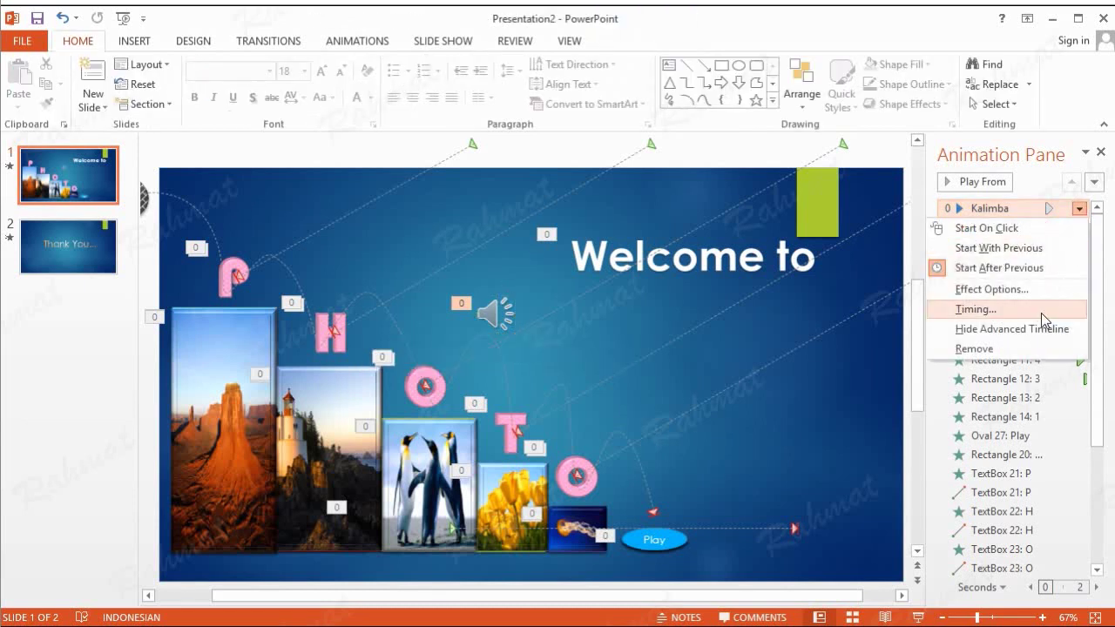
click(1041, 311)
click(459, 326)
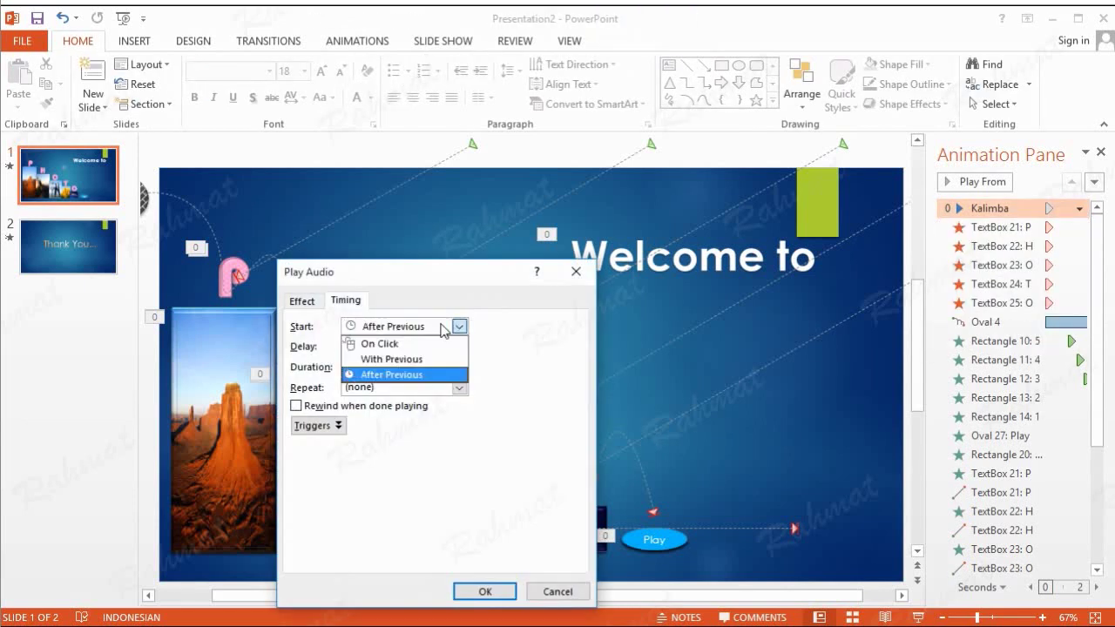
click(409, 357)
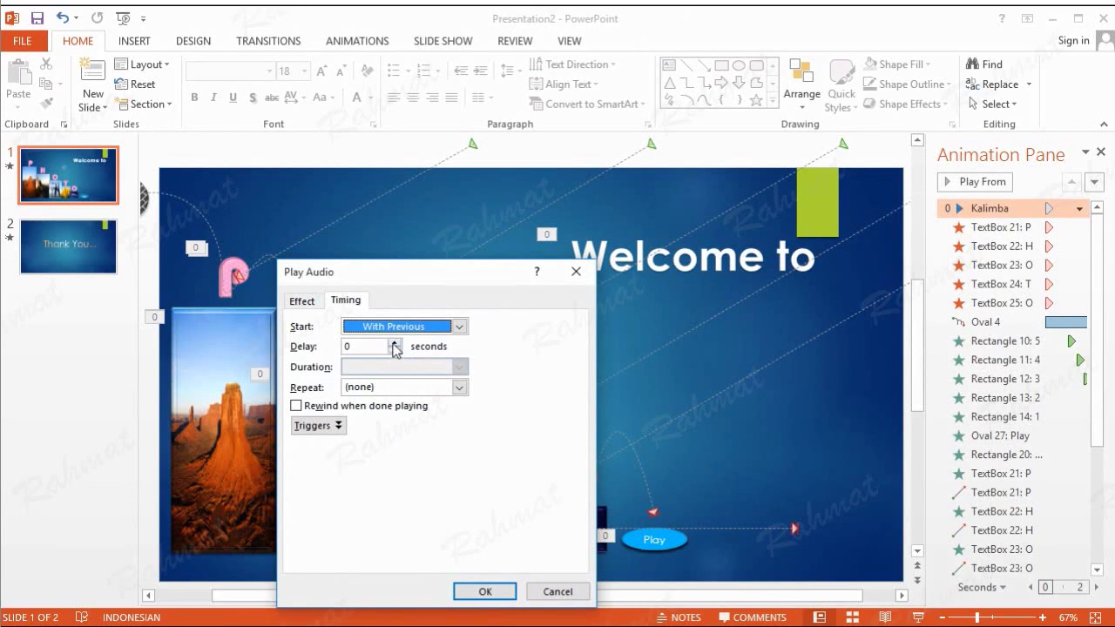
click(303, 303)
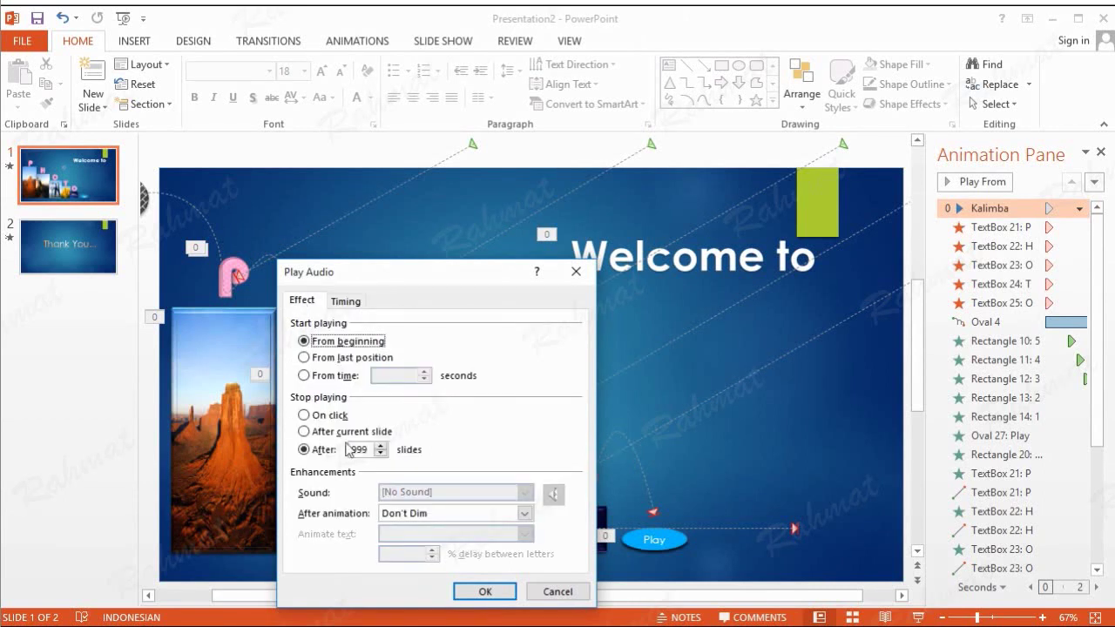
drag(373, 448, 335, 448)
text(2)
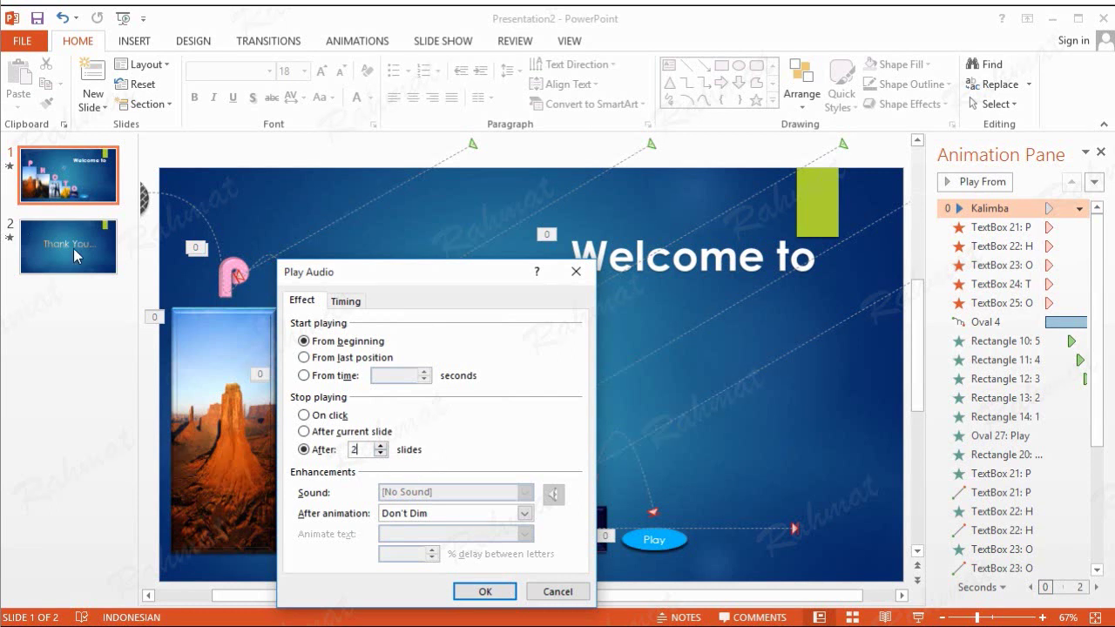
click(493, 590)
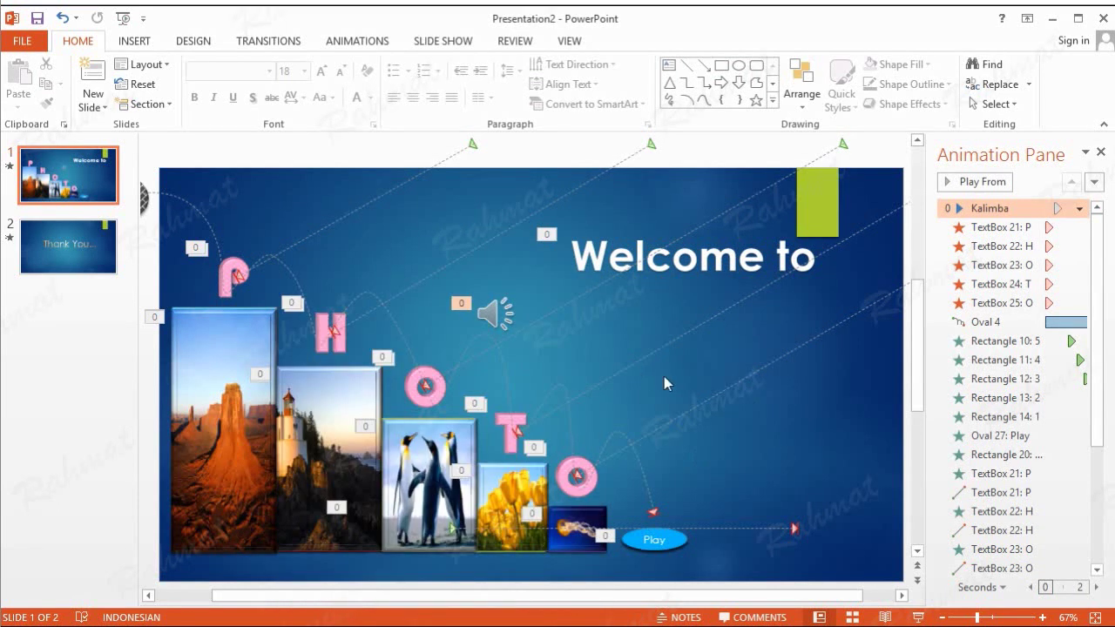
click(443, 43)
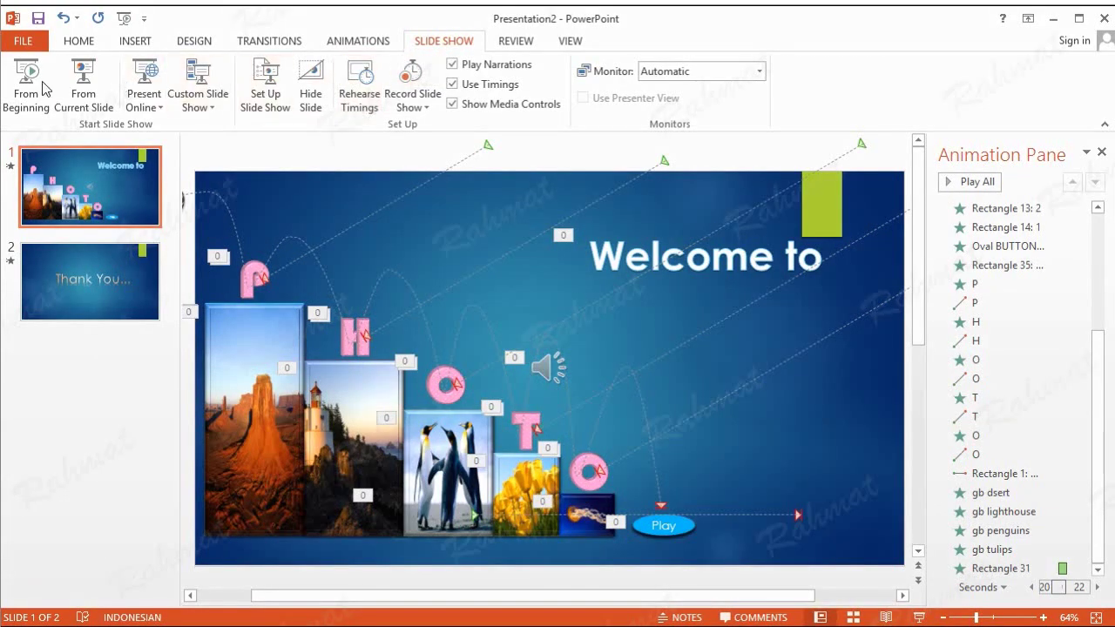
click(26, 83)
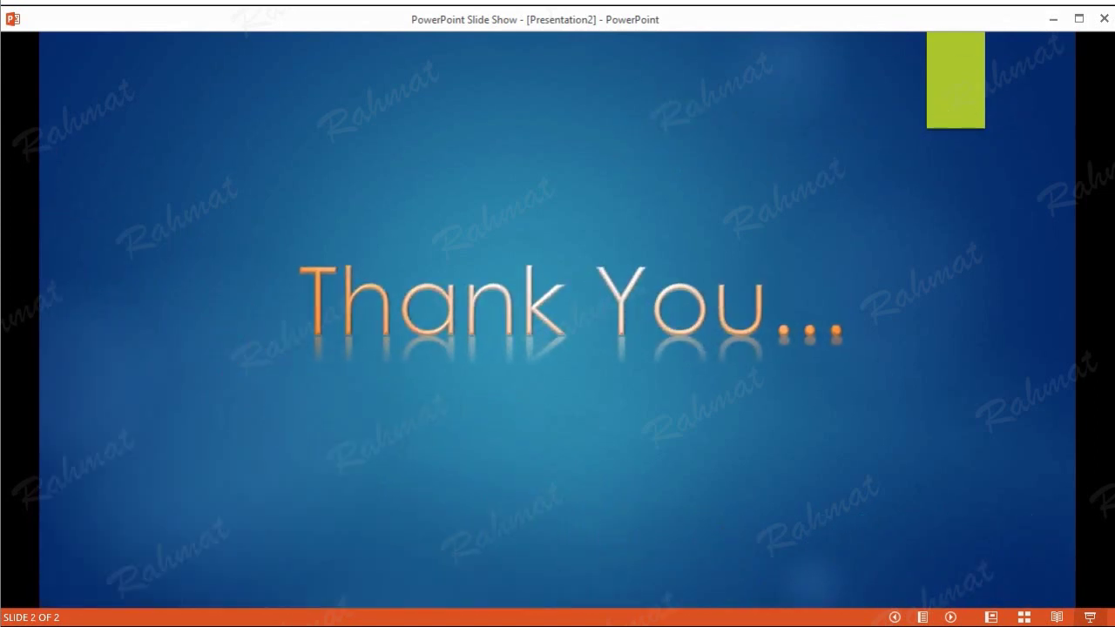
key(Escape)
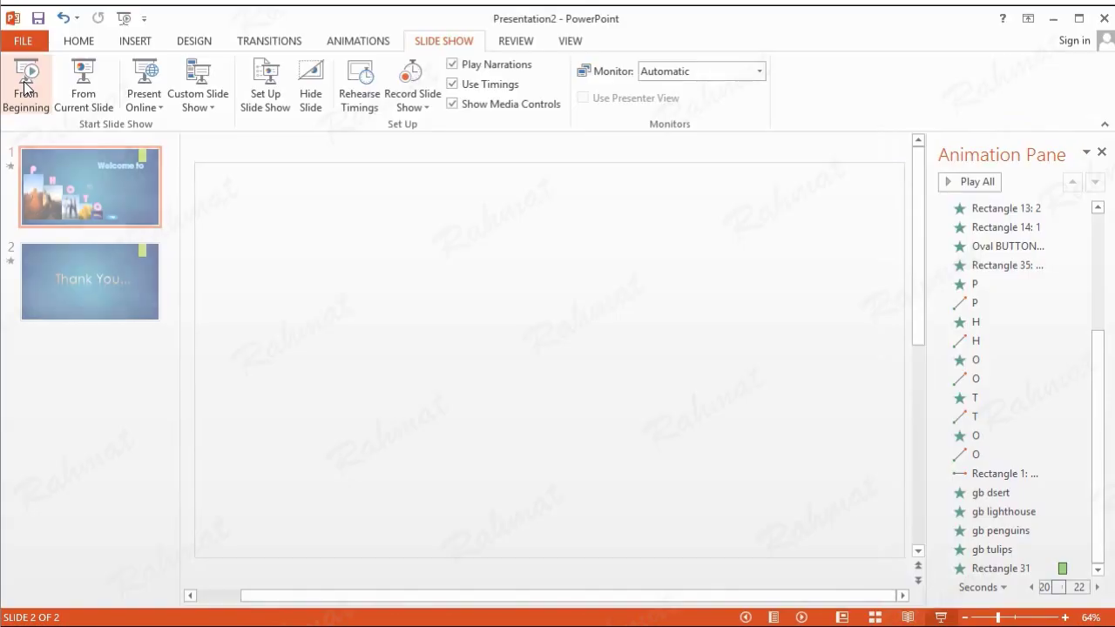